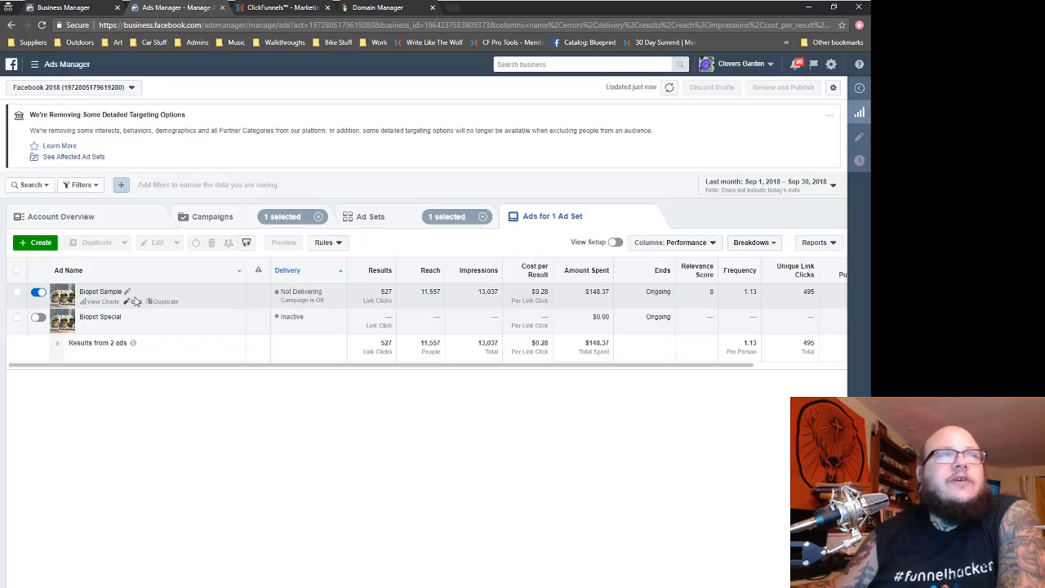
- Open the Biopot Sample ad for editing and view its Facebook post with comments
click(135, 302)
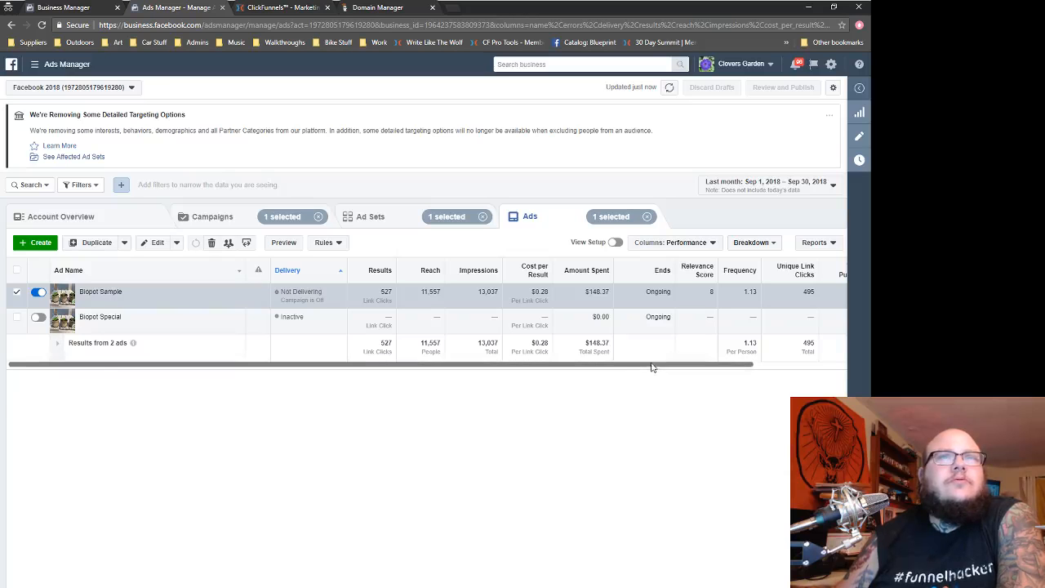
drag(653, 367, 596, 374)
click(134, 304)
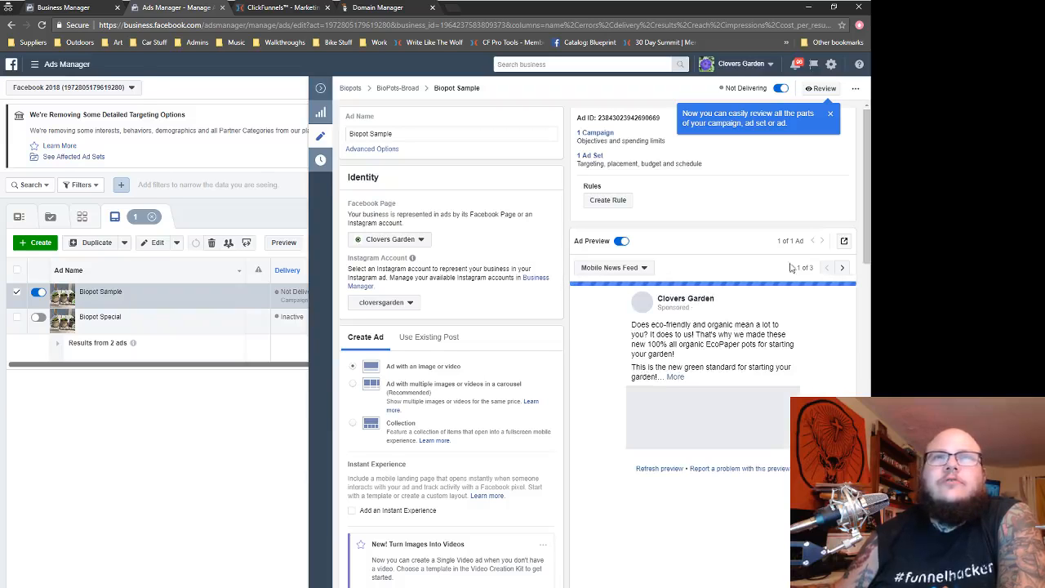
click(845, 243)
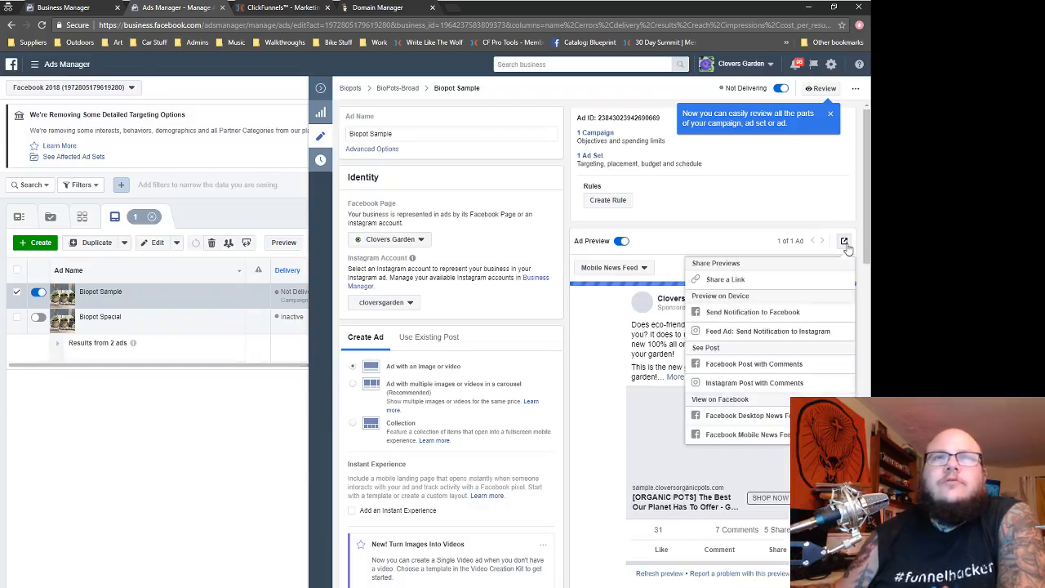
click(757, 365)
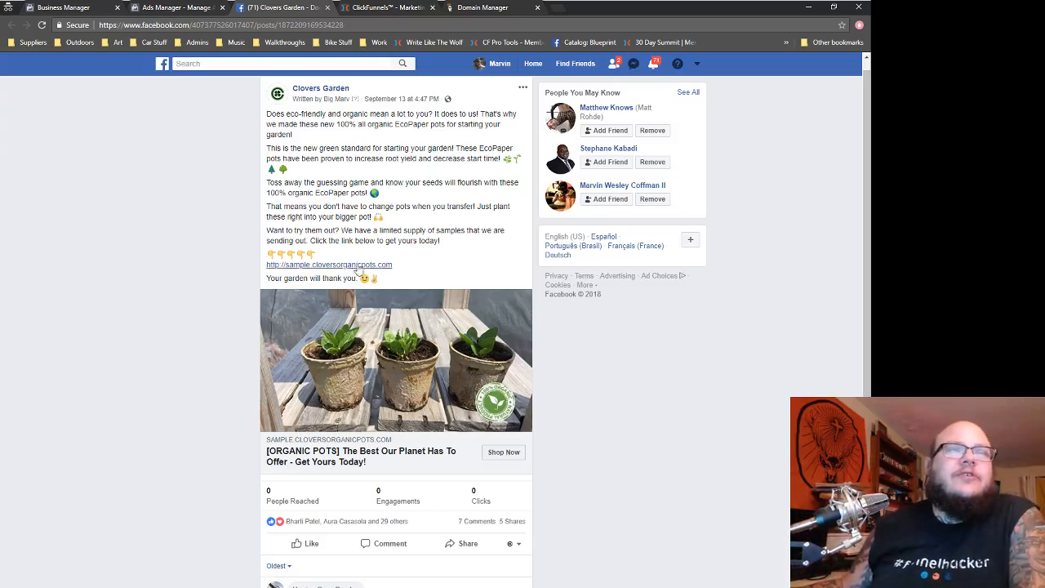
scroll(391, 278, down, 2)
scroll(409, 268, up, 2)
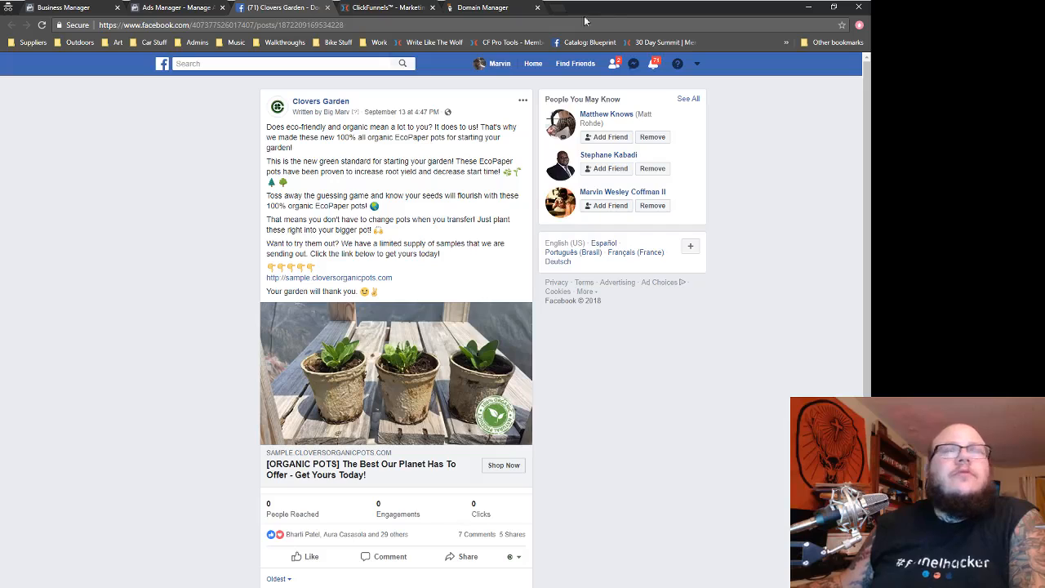
- Review the landing page at sample.cloversorganicpots.com in a new browser tab, closing that tab when done
click(557, 10)
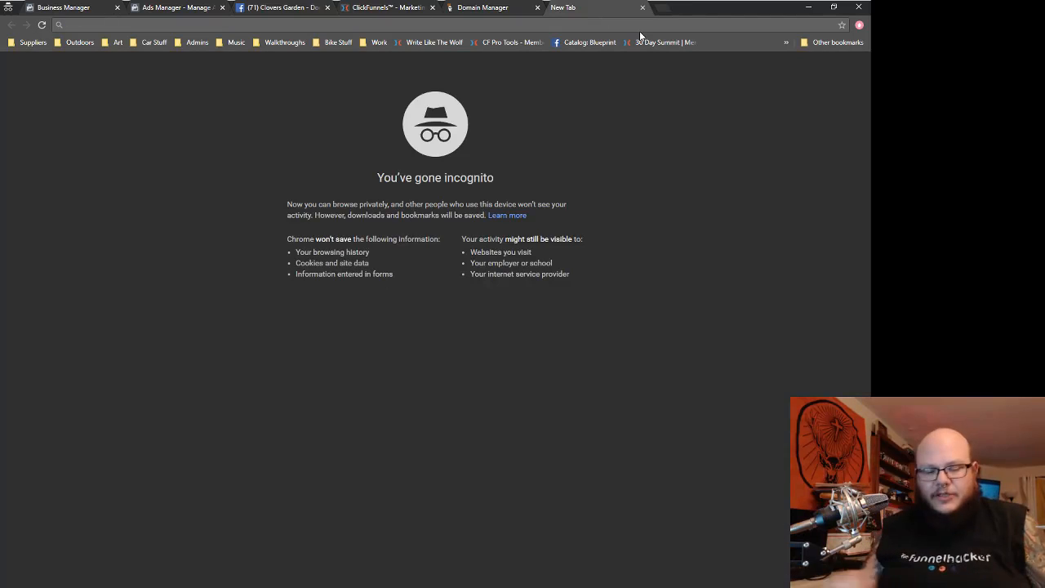
text(sami)
key(BackSpace)
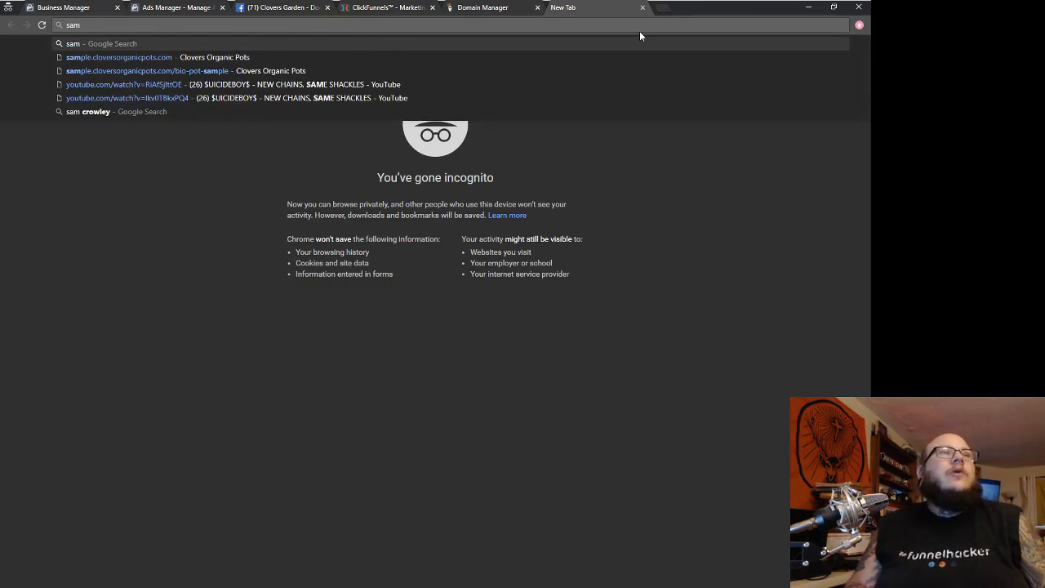
key(Down)
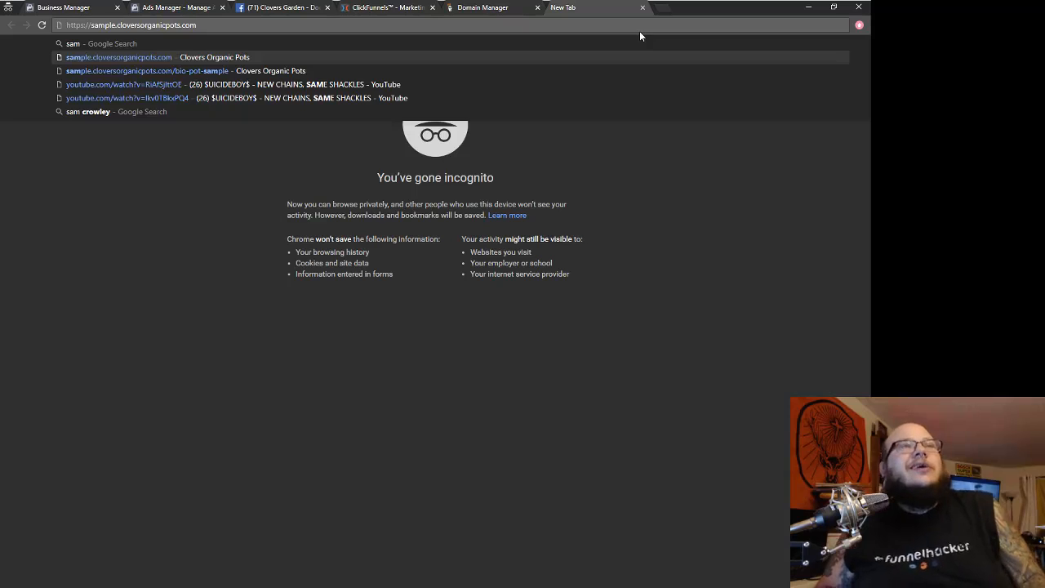
key(Return)
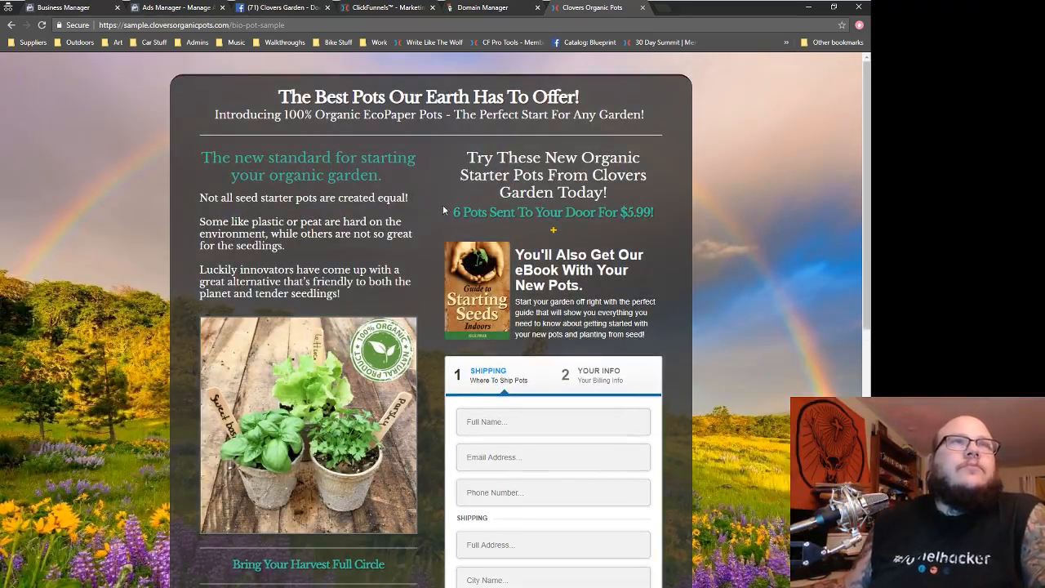
scroll(335, 236, down, 4)
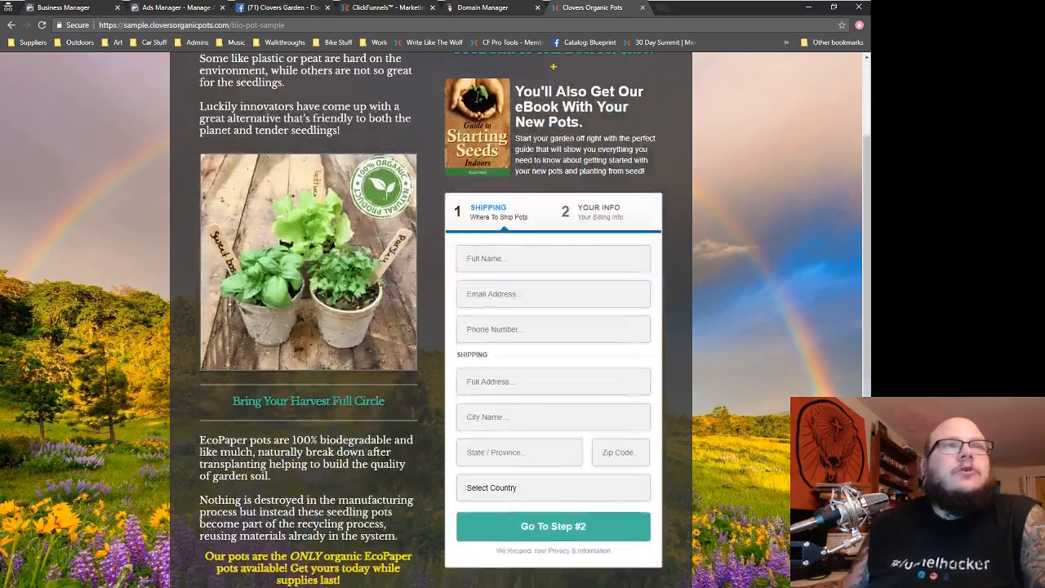
scroll(334, 236, up, 4)
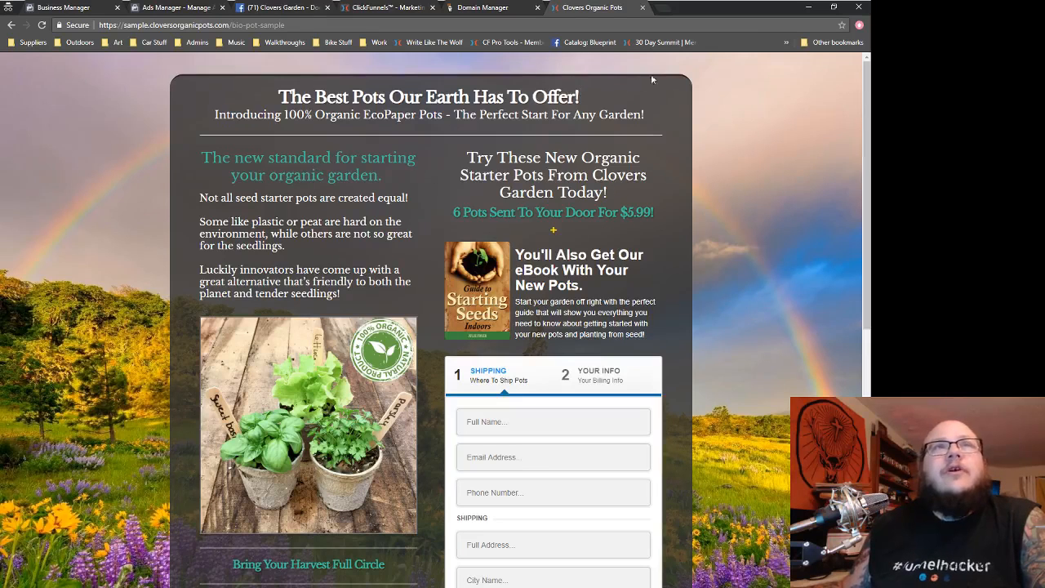
click(642, 7)
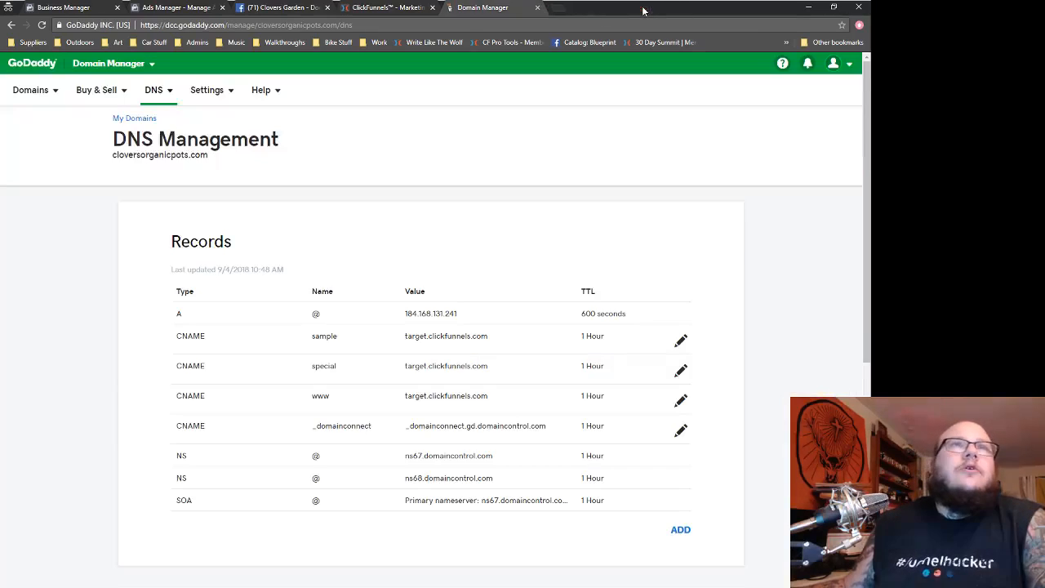
- Start a new CNAME record in the DNS records of cloversorganicpots.com
click(682, 530)
scroll(531, 303, down, 3)
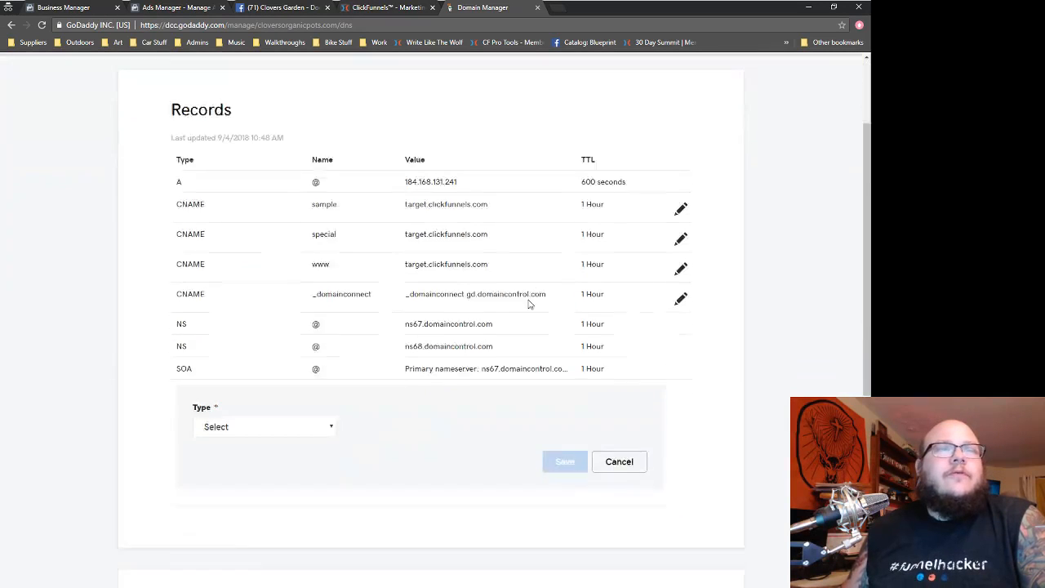
scroll(392, 368, up, 2)
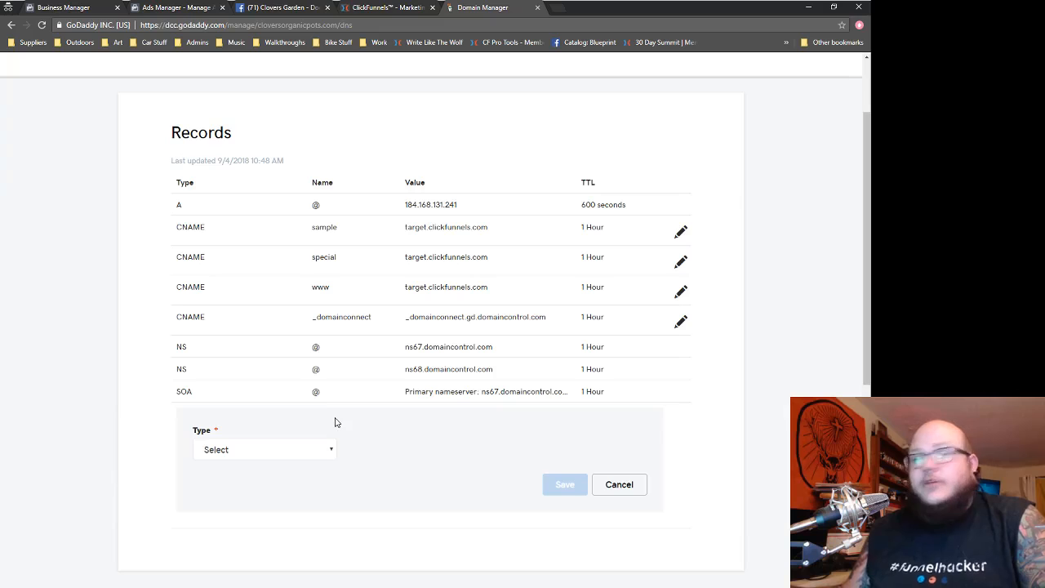
click(294, 455)
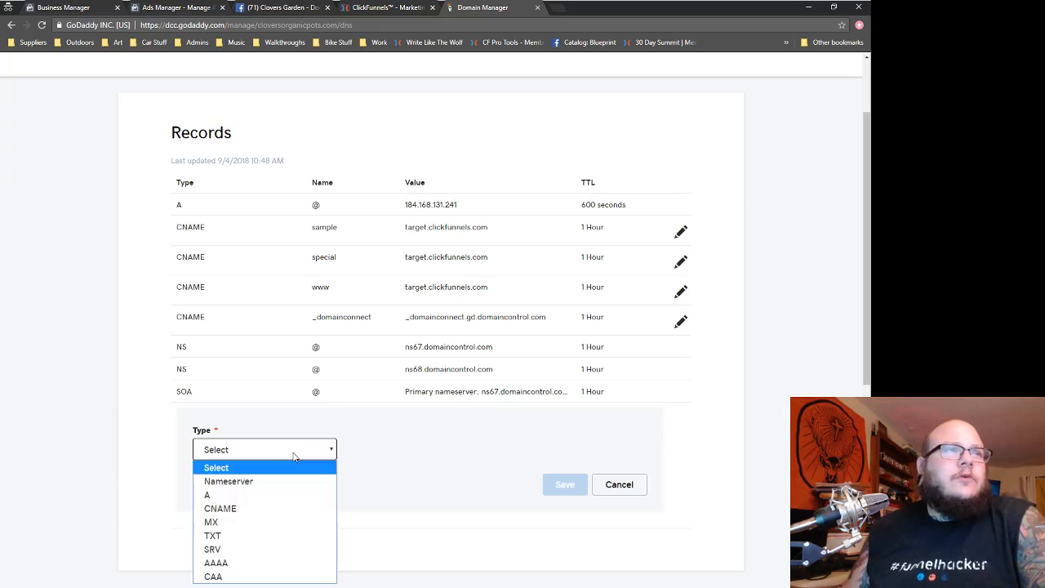
click(243, 509)
- Set the new CNAME record's host to freesample, pointing to target.clickfunnels.com with a 1 Hour TTL, and save it
click(374, 447)
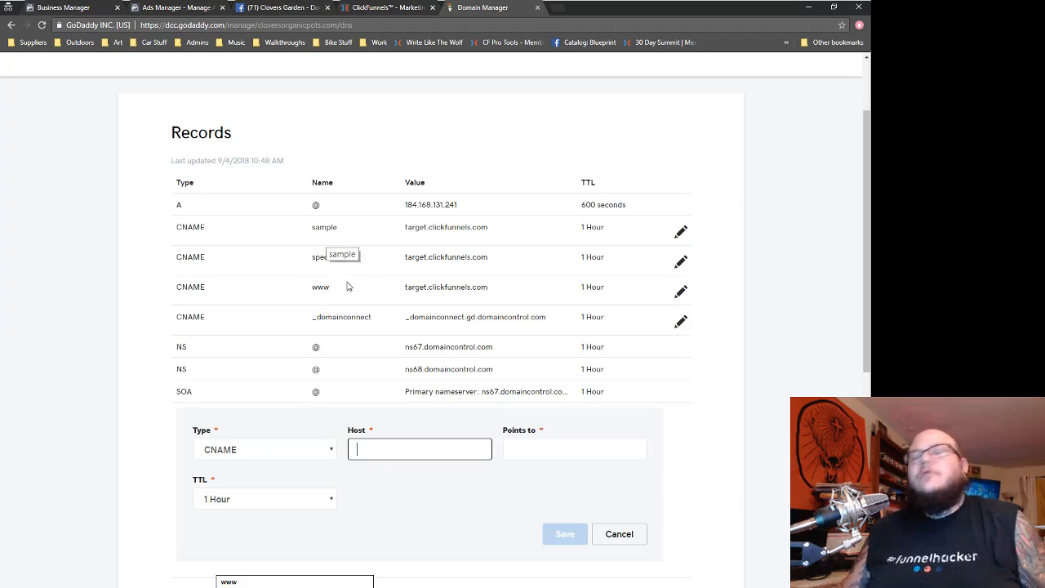
scroll(305, 261, up, 2)
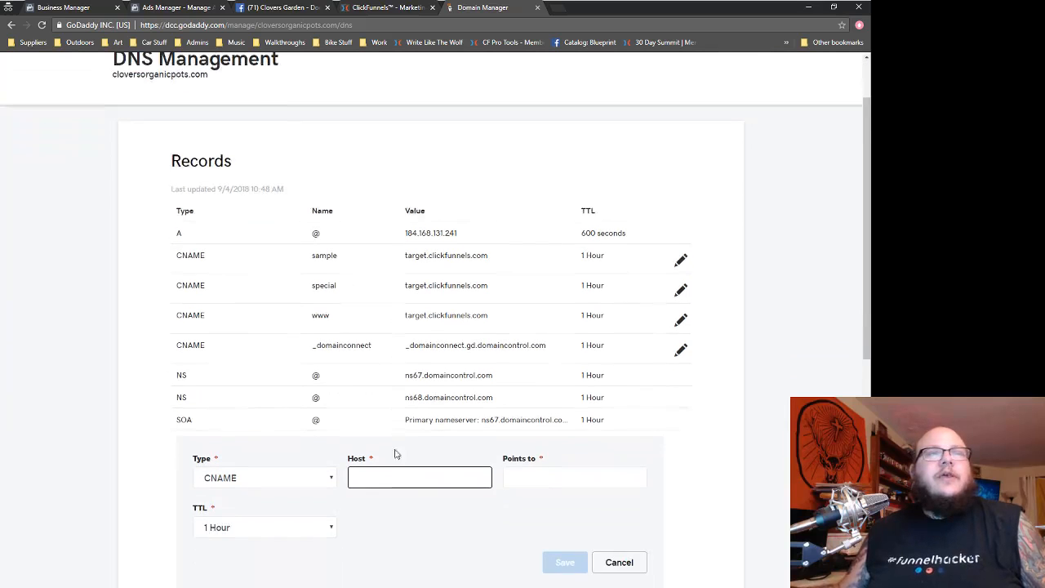
click(377, 451)
text(freeg)
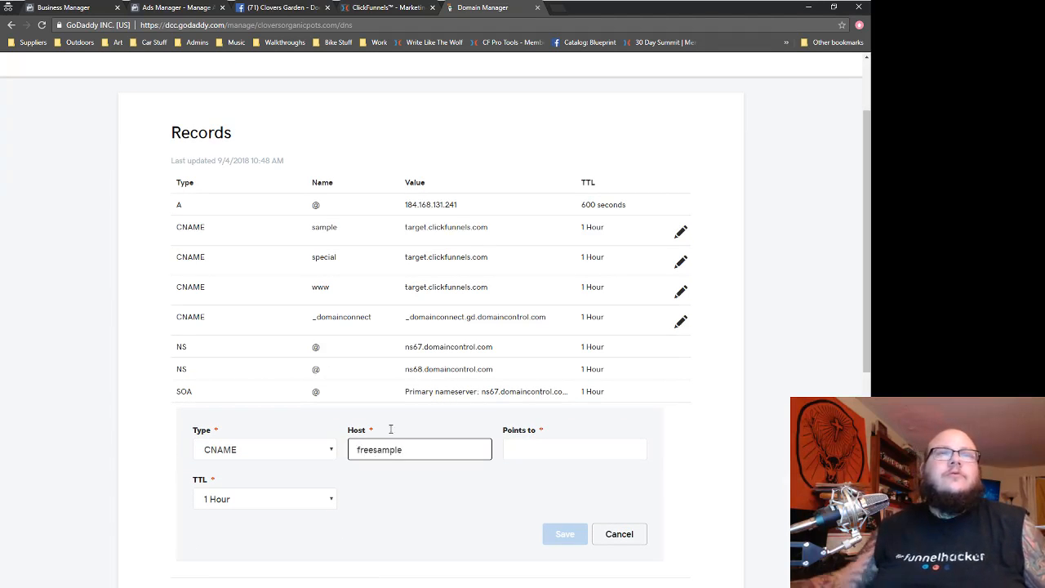
click(526, 447)
text(target)
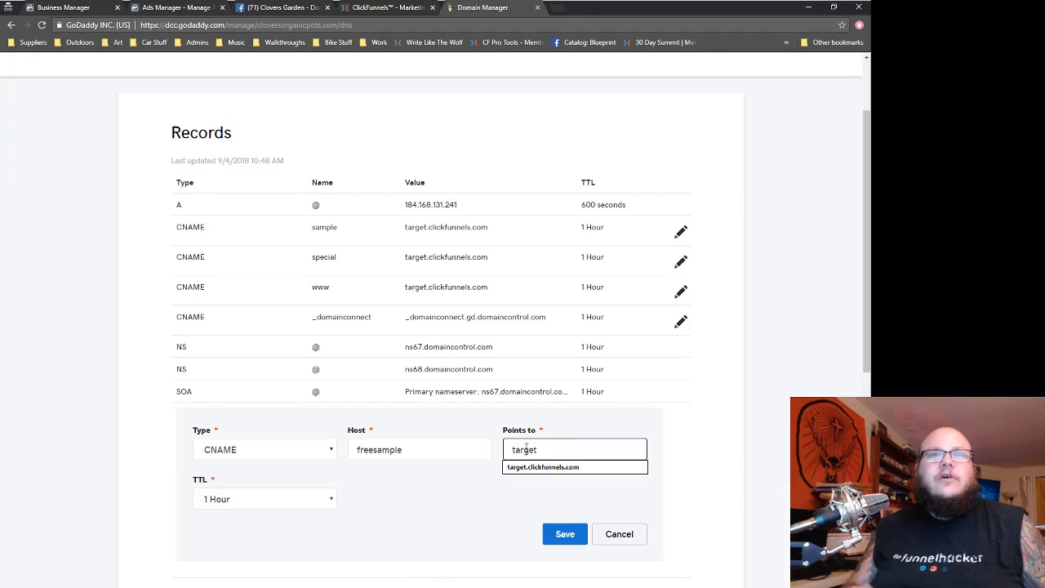
key(Down)
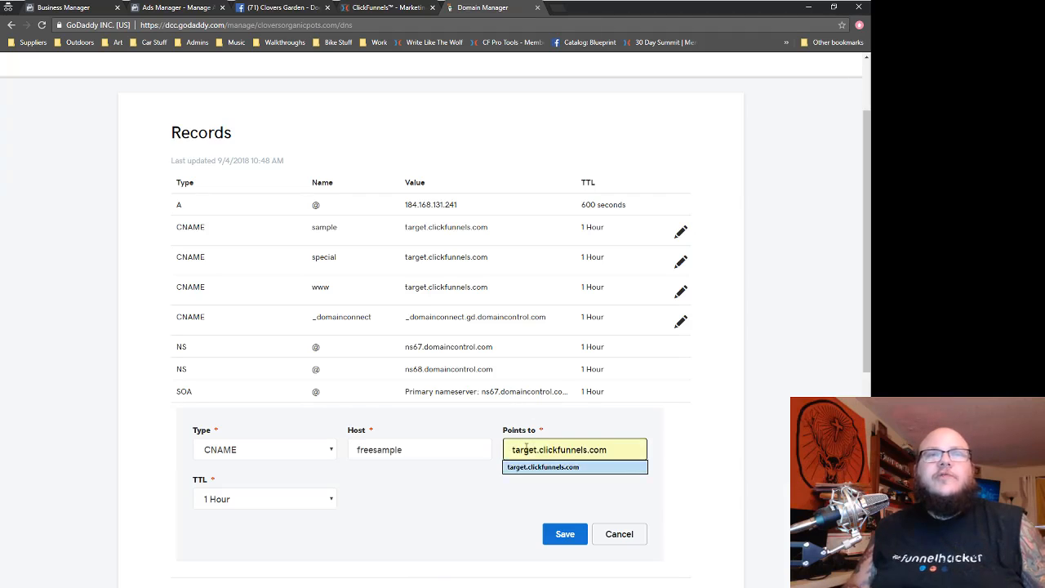
key(Tab)
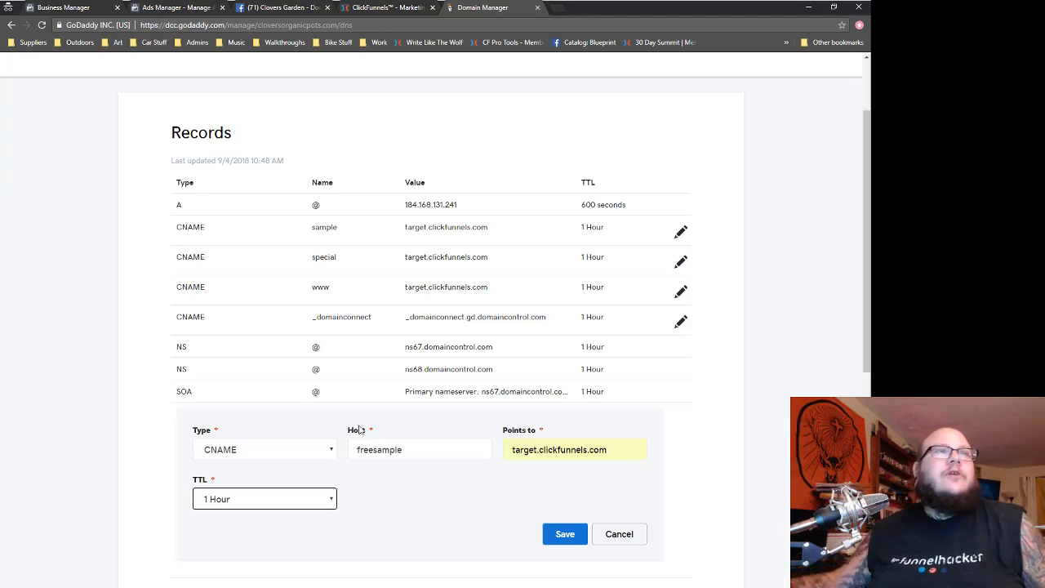
scroll(359, 430, up, 2)
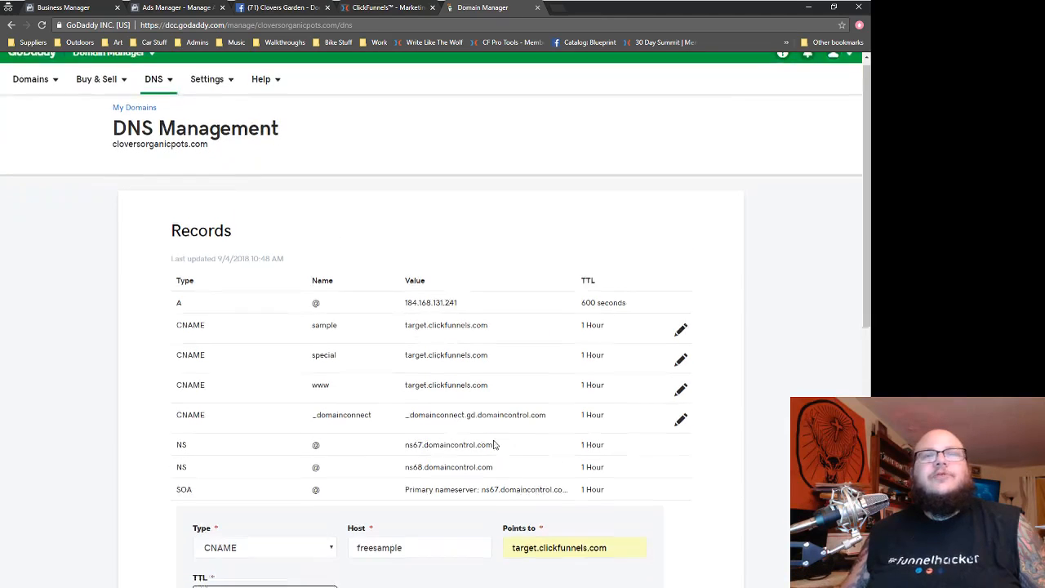
scroll(493, 445, down, 3)
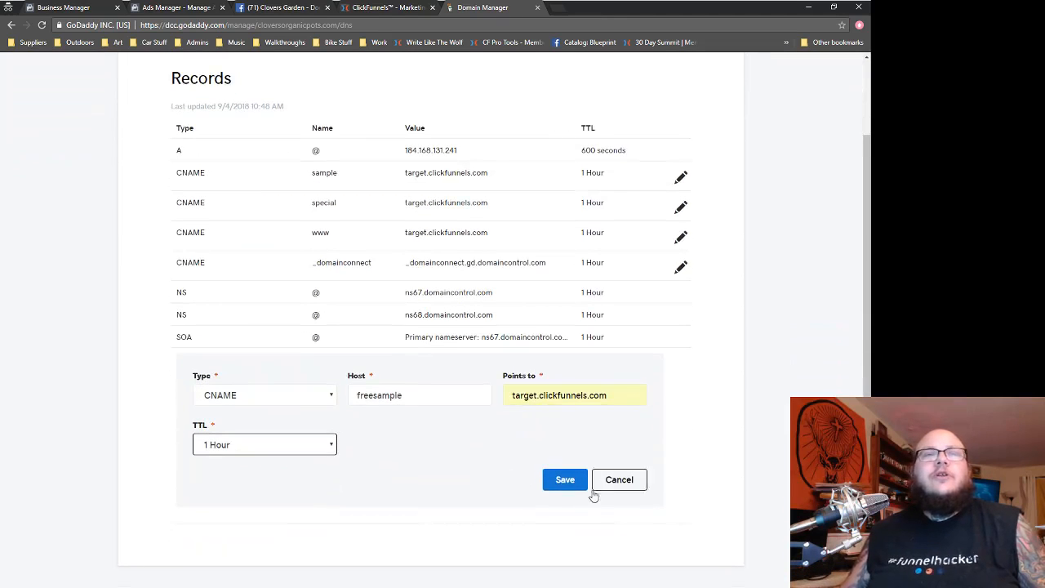
click(565, 480)
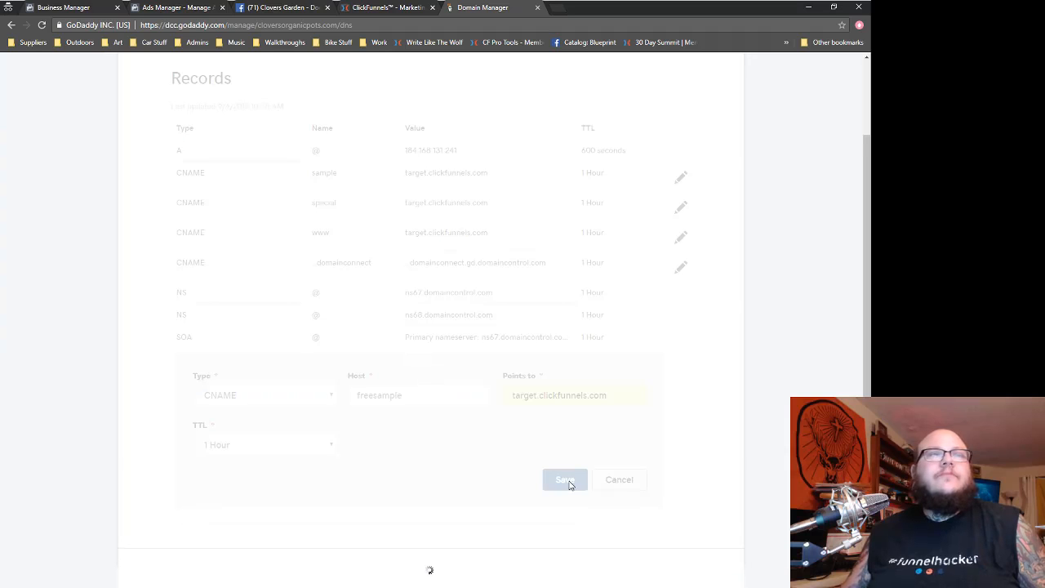
scroll(331, 408, up, 2)
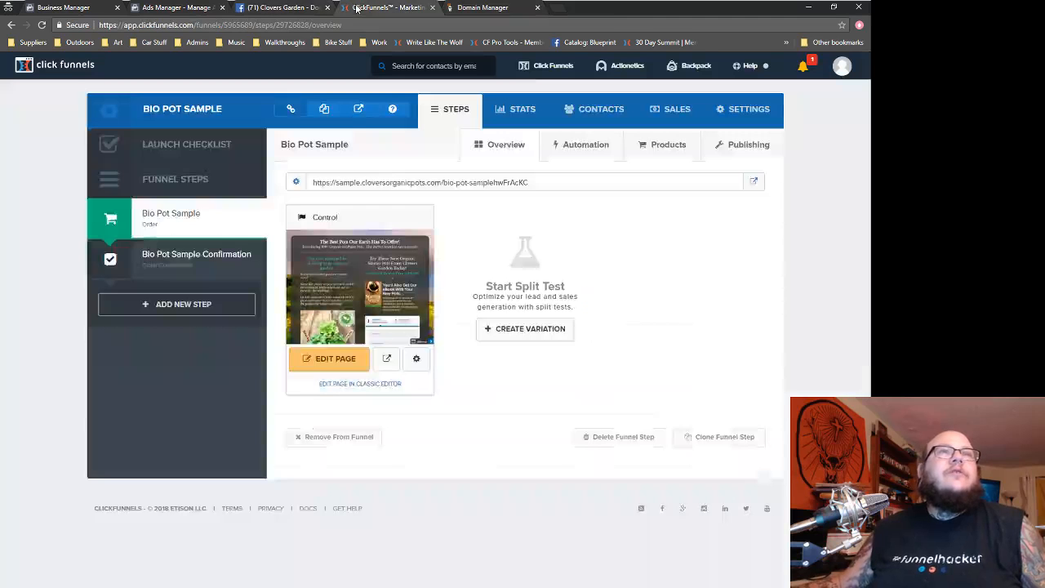
- Switch to ClickFunnels and open the processed copy of the Bio Pot Sample funnel from the shared funnels
click(359, 8)
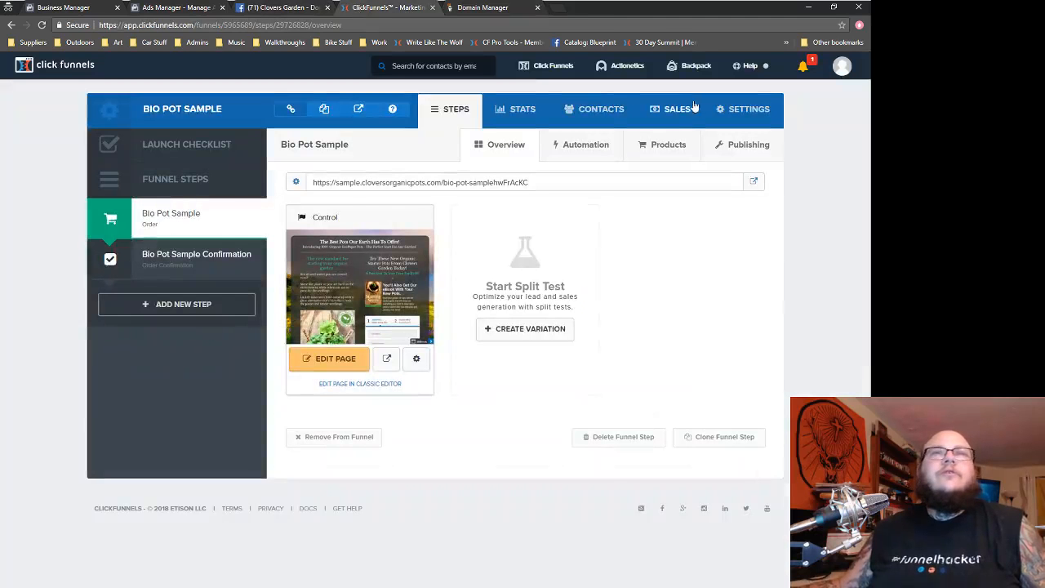
click(842, 65)
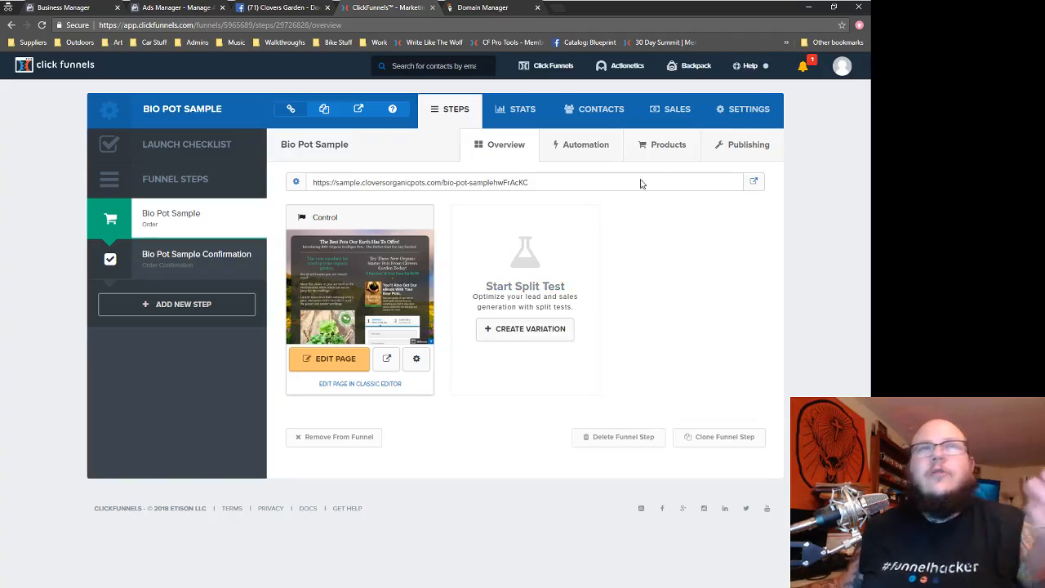
click(742, 111)
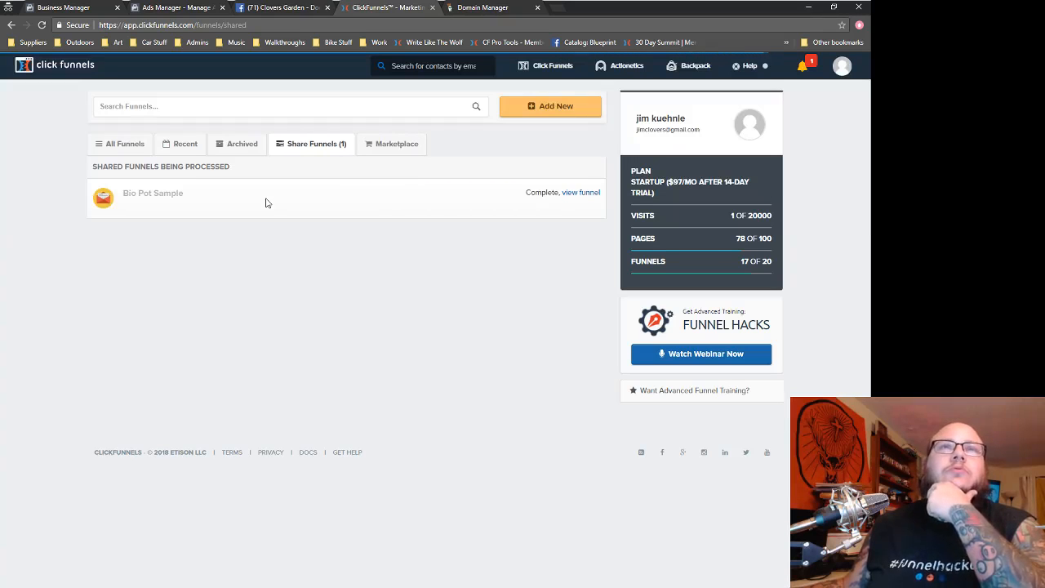
click(584, 195)
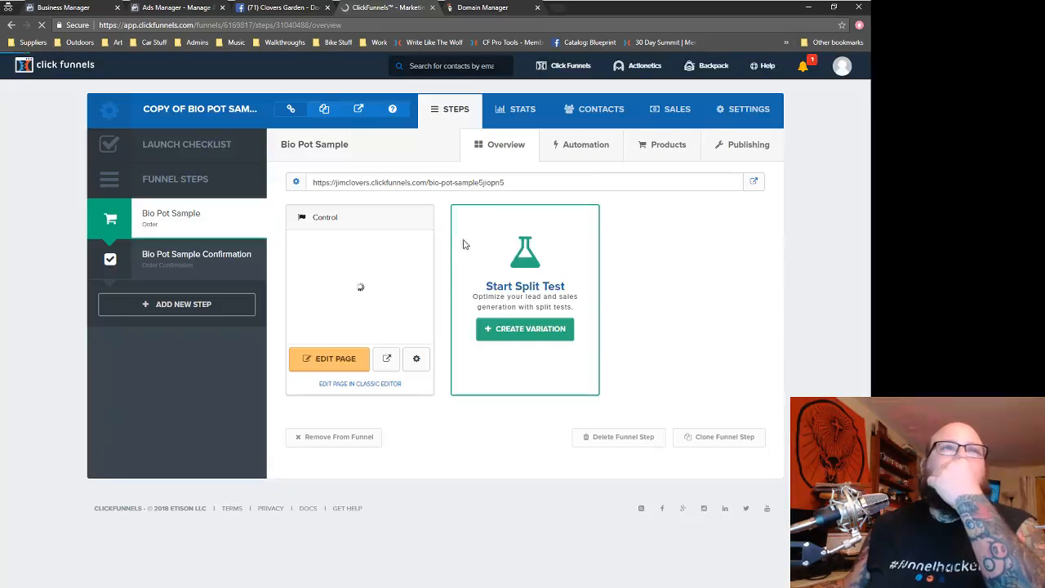
- Change the copied funnel's name to "Bio Pot FREE Sample" in its settings
click(764, 116)
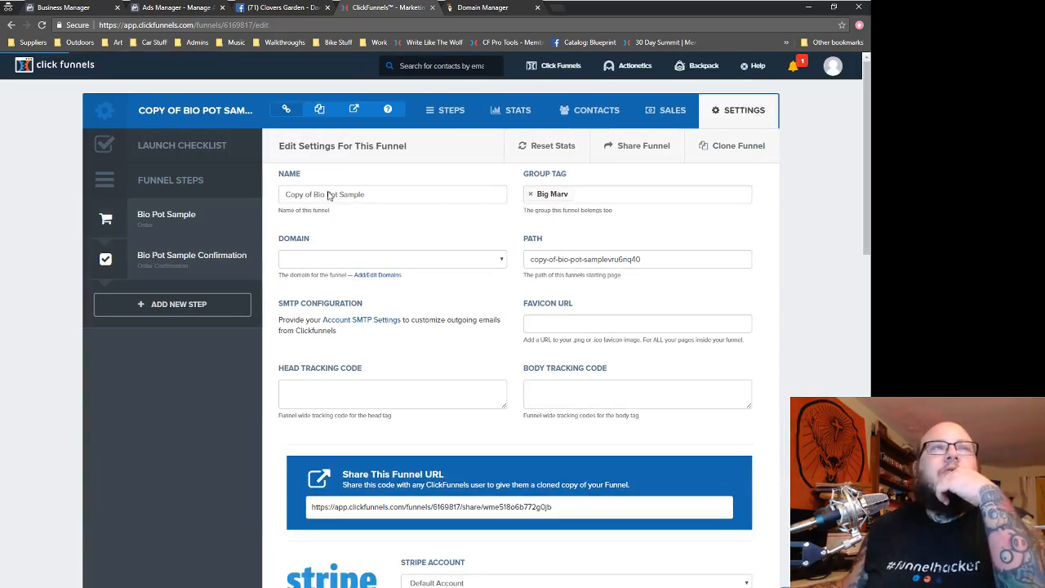
drag(313, 196, 251, 195)
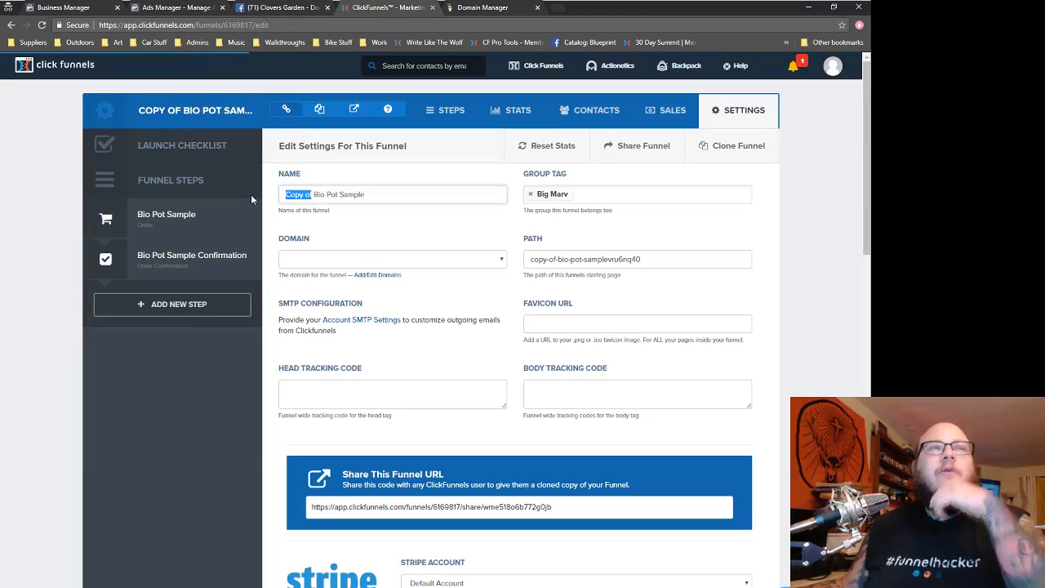
key(BackSpace)
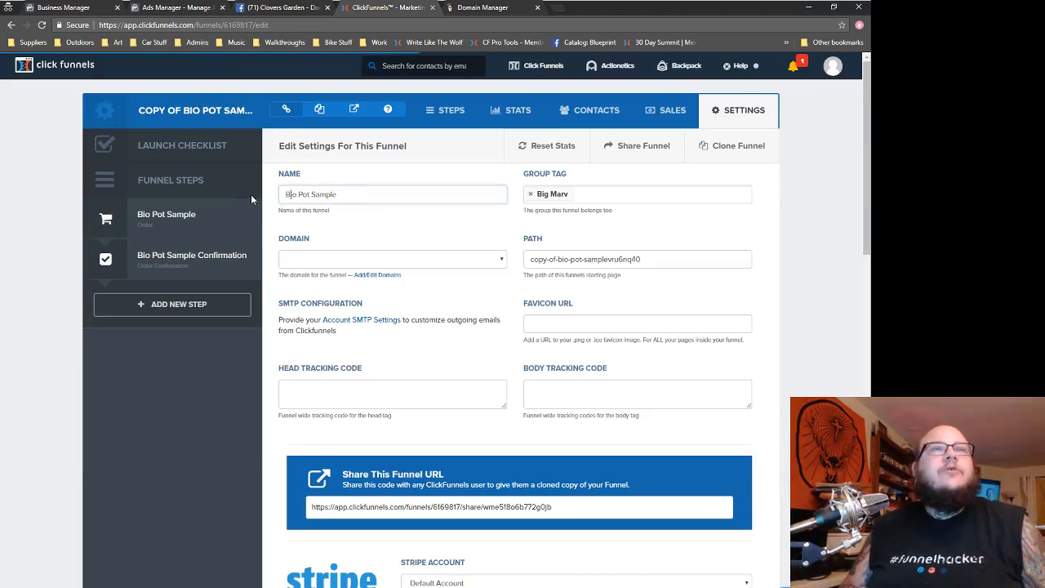
key(Right)
key(Right)
key(Right)
text(FREE)
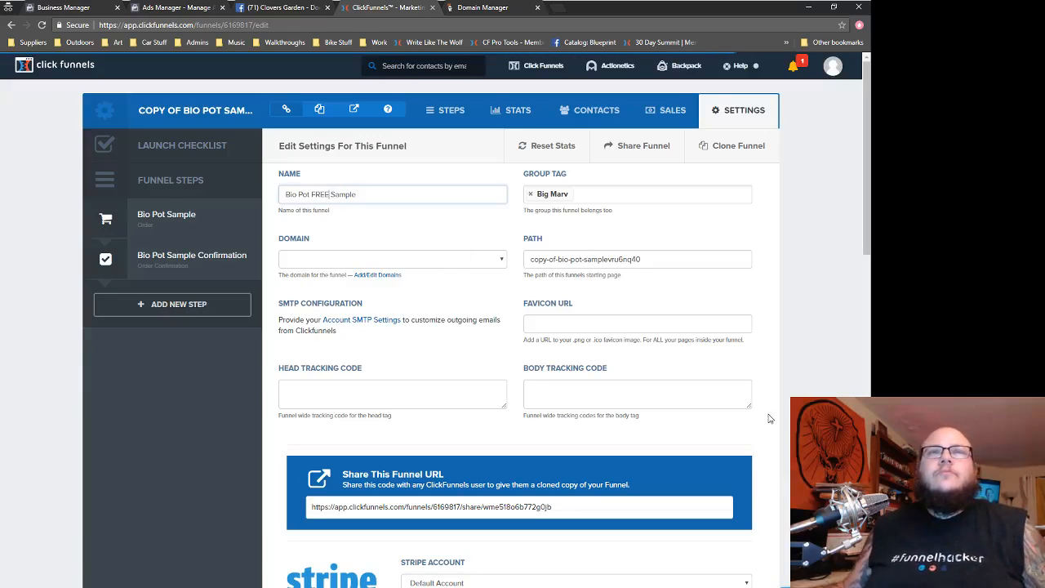
- Set the funnel's path to new-gardener, copy that path, and save the funnel settings
drag(653, 258, 496, 258)
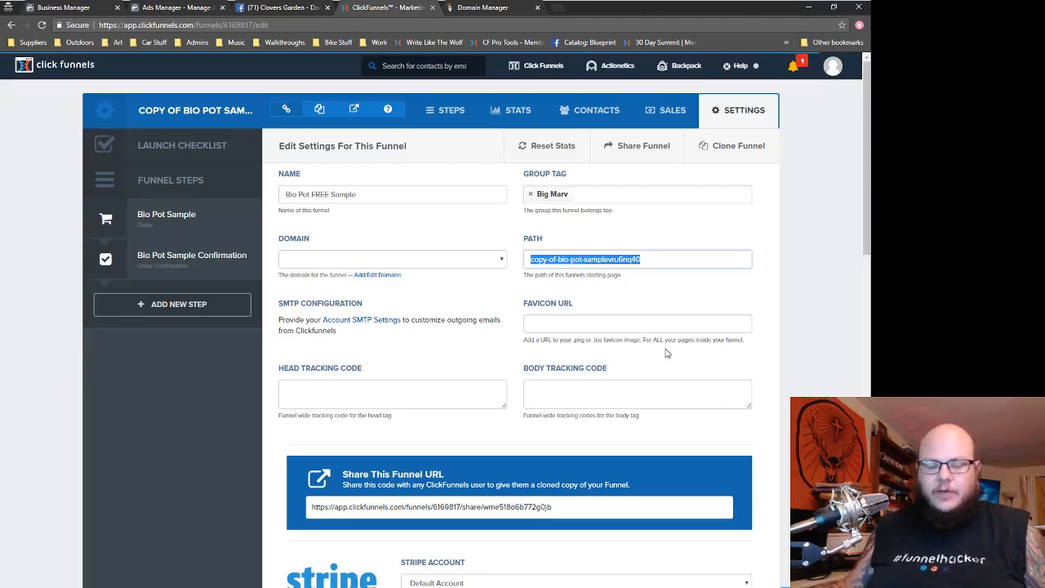
text(new-gerdener)
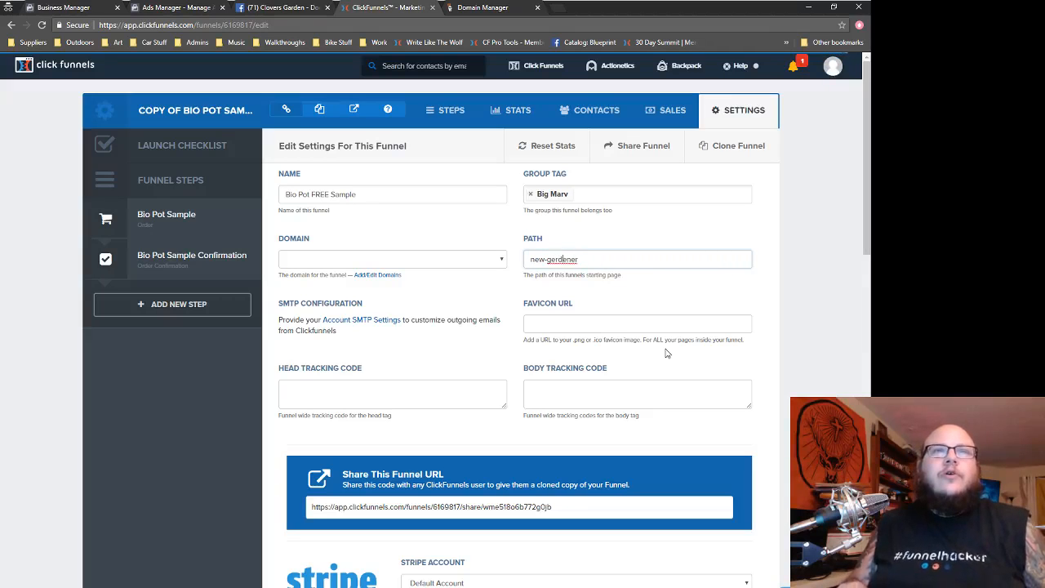
key(BackSpace)
text(a)
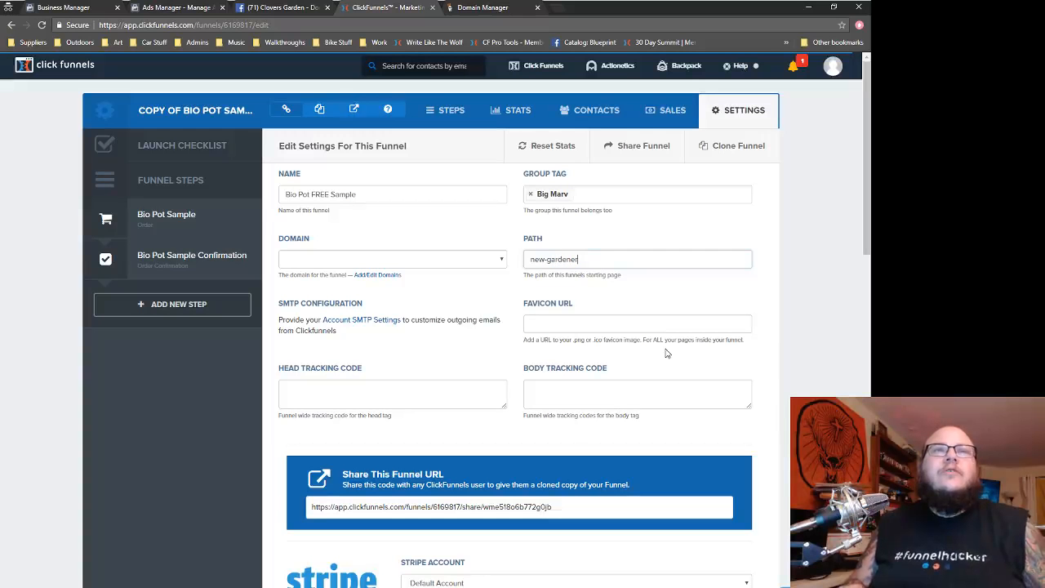
key(ctrl+a)
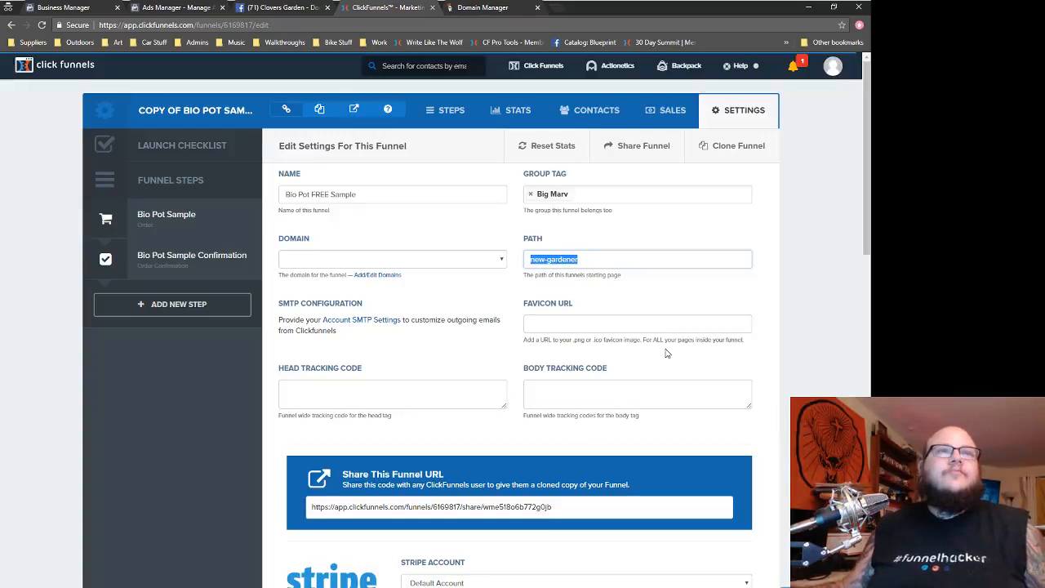
scroll(614, 349, down, 1)
scroll(614, 349, down, 10)
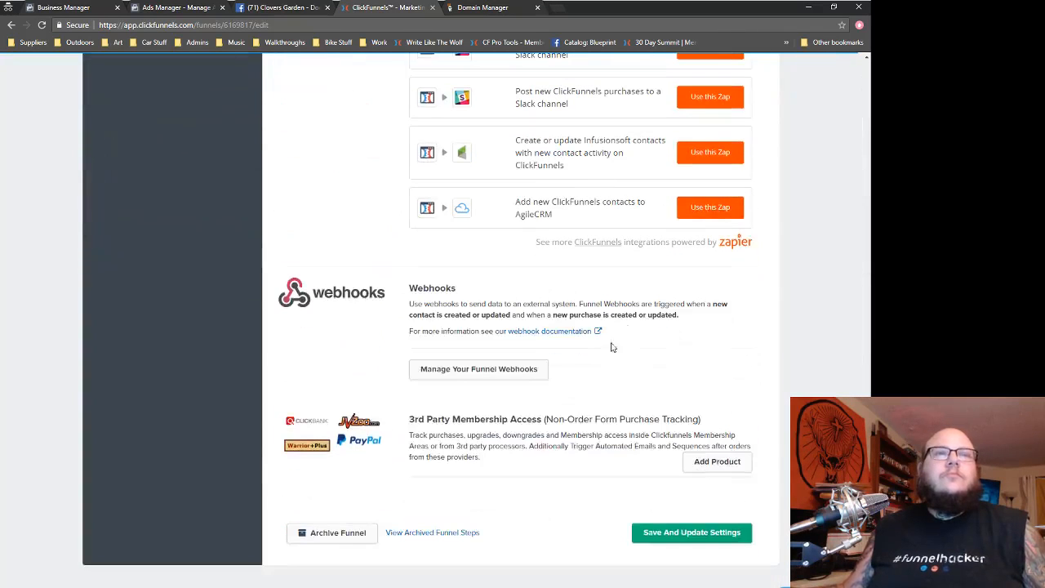
click(674, 540)
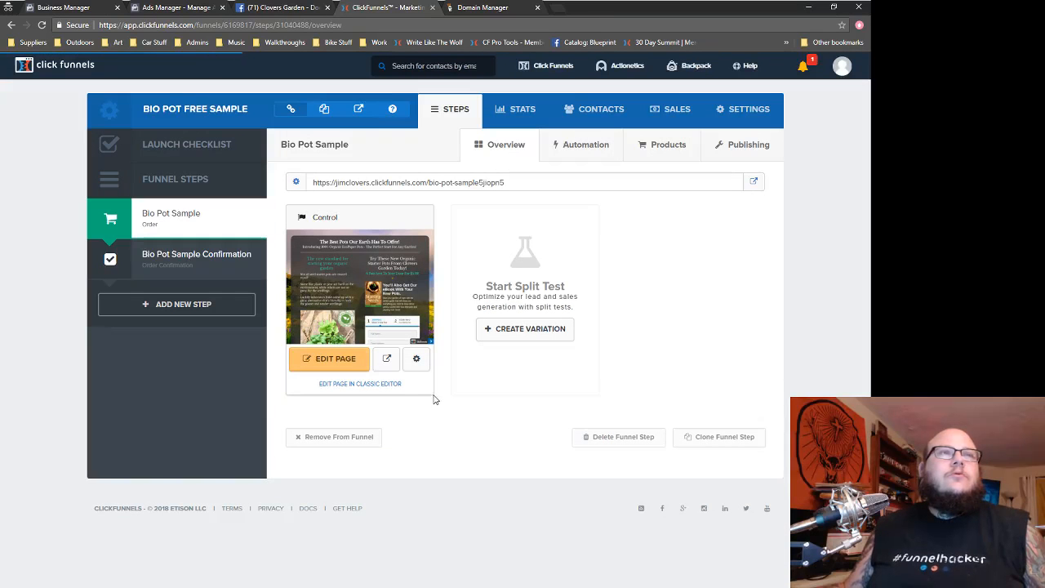
- Rename the order step's control page to "Bio Pot FREE Sample", set its path to new-gardener, and update the page
click(418, 362)
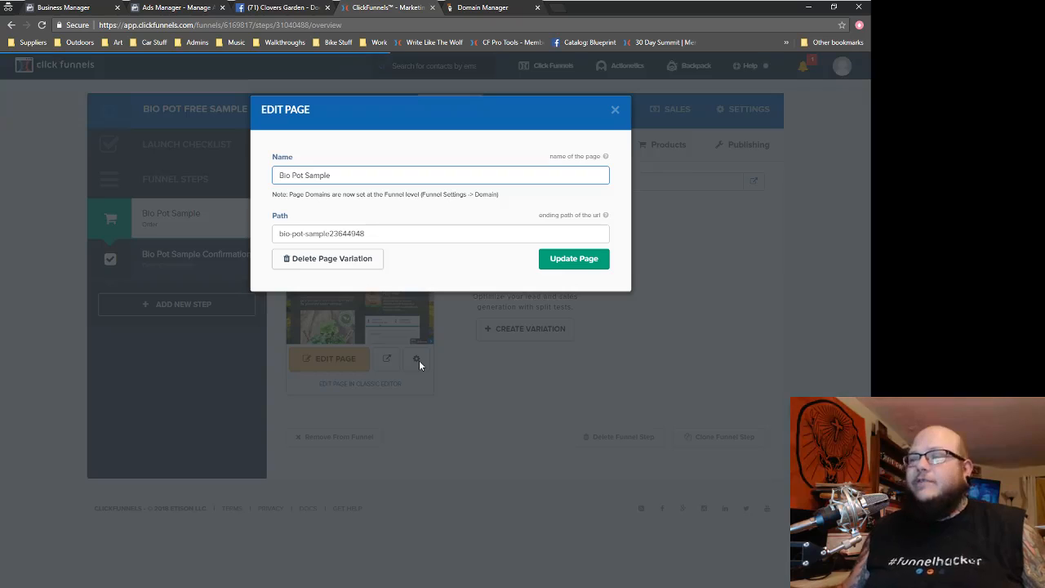
drag(385, 234, 264, 234)
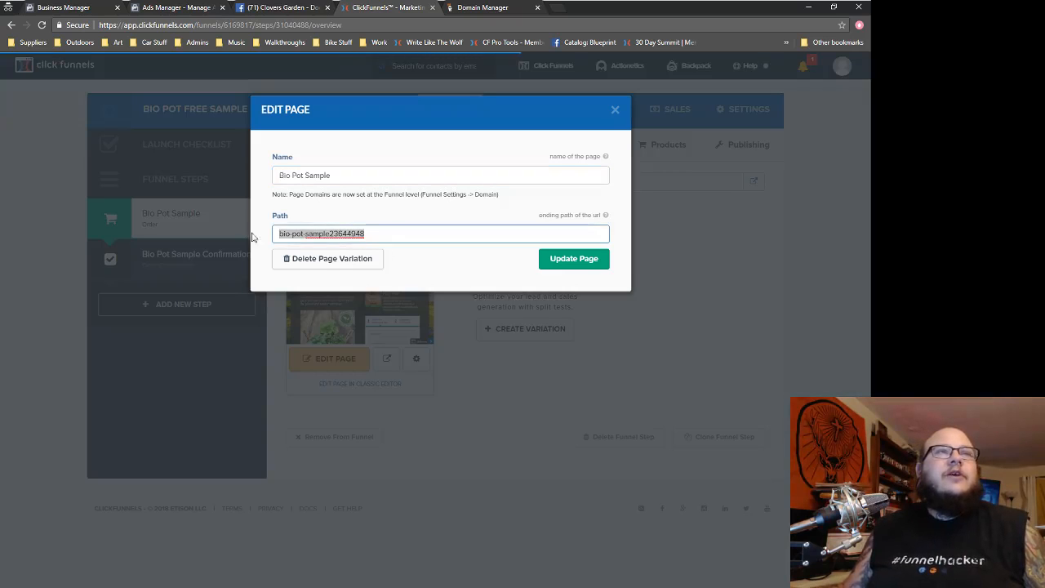
key(ctrl+v)
click(307, 174)
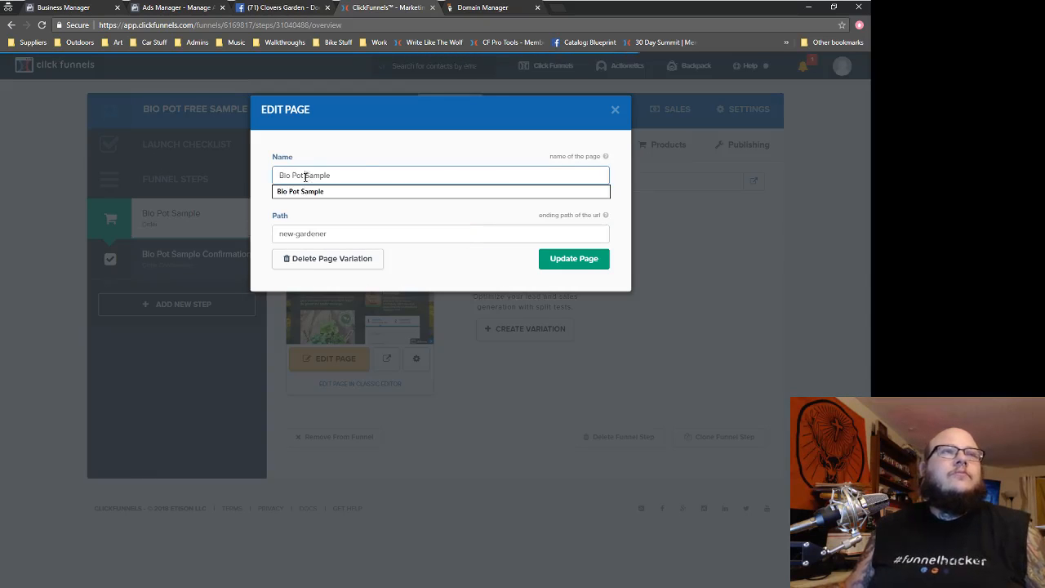
text(FREE)
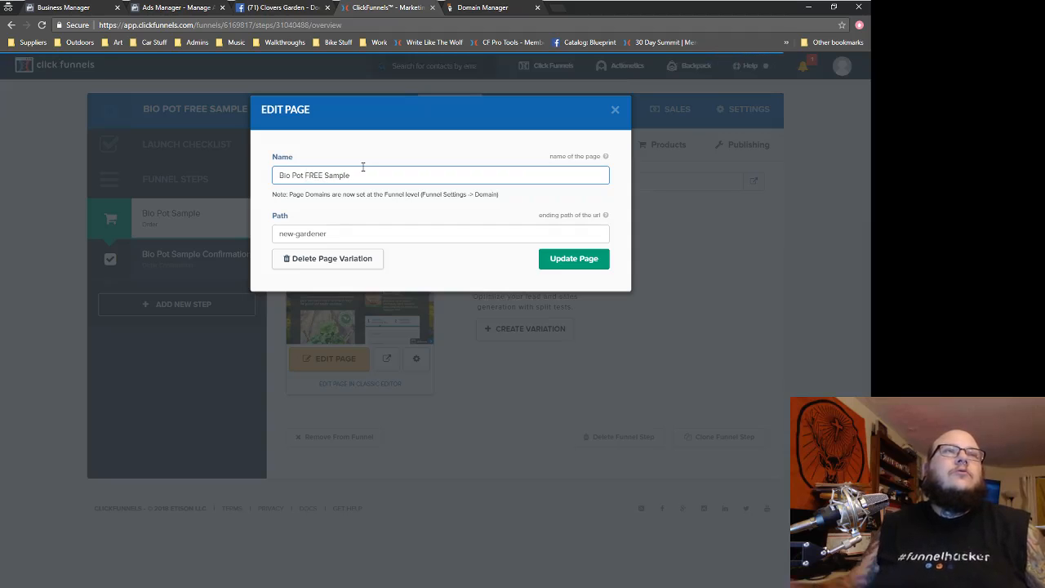
click(567, 268)
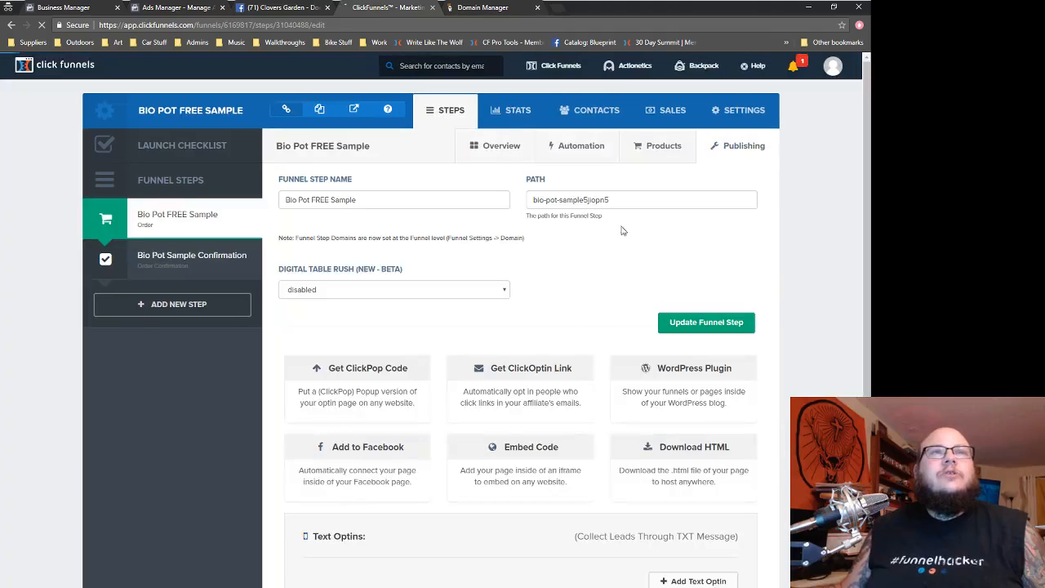
- Set the order funnel step's path to new-gardener and update the funnel step
triple_click(627, 201)
text(new-gardener)
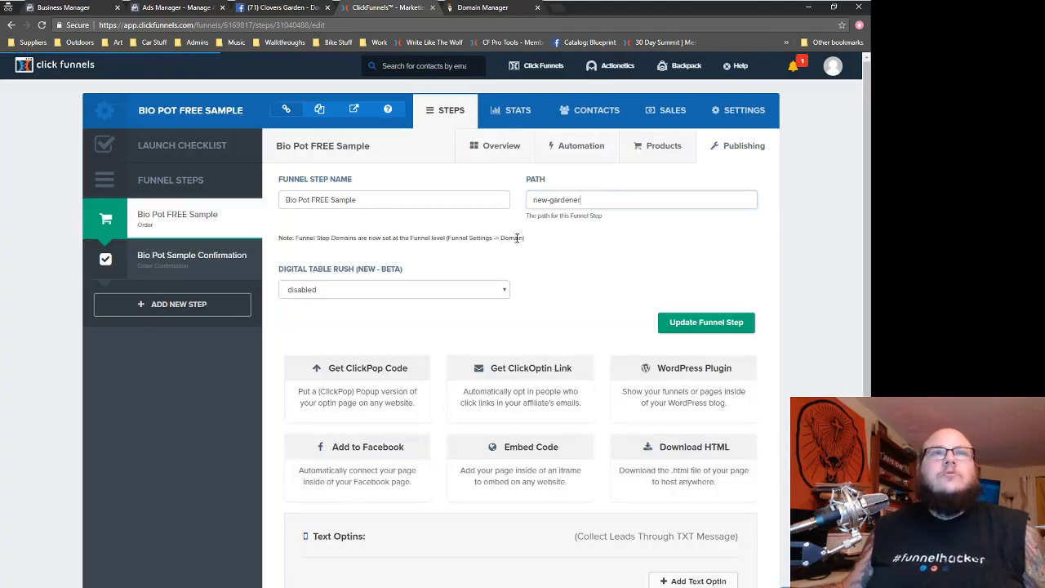
click(717, 326)
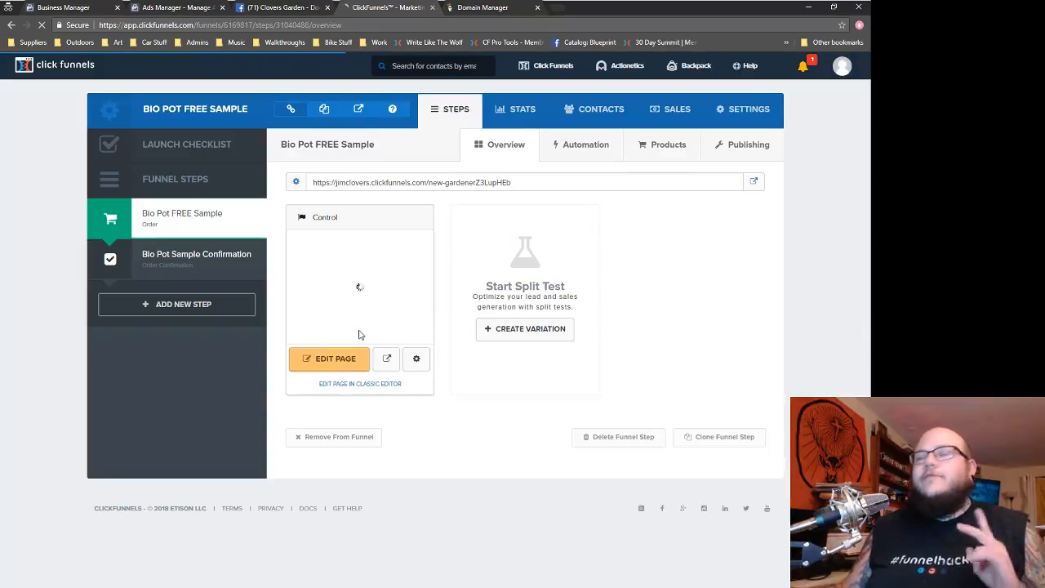
- Create a split test variation by duplicating the order page, and name the variation "Bio Pot Free Sample V2"
click(527, 333)
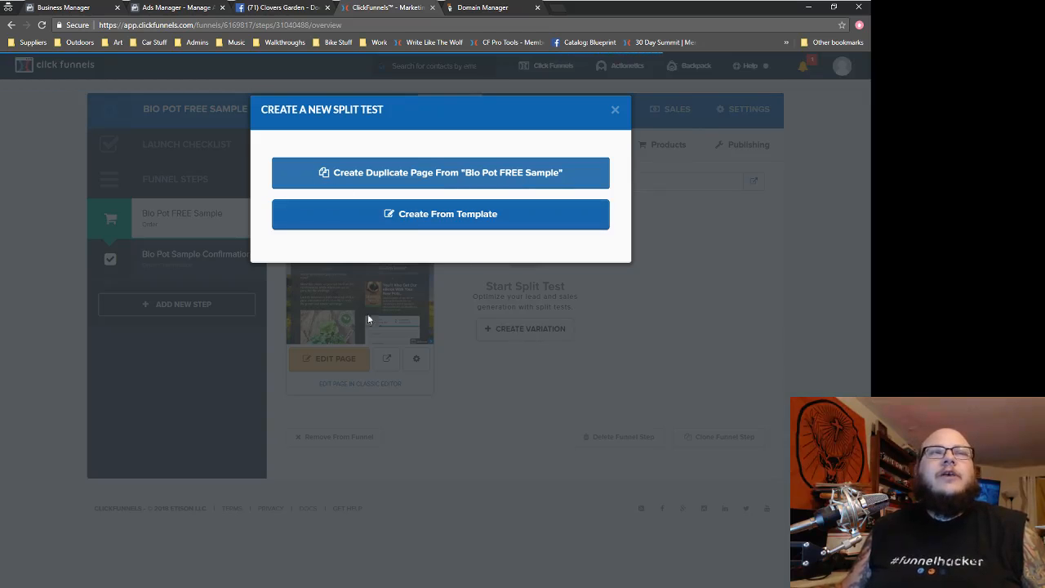
click(504, 175)
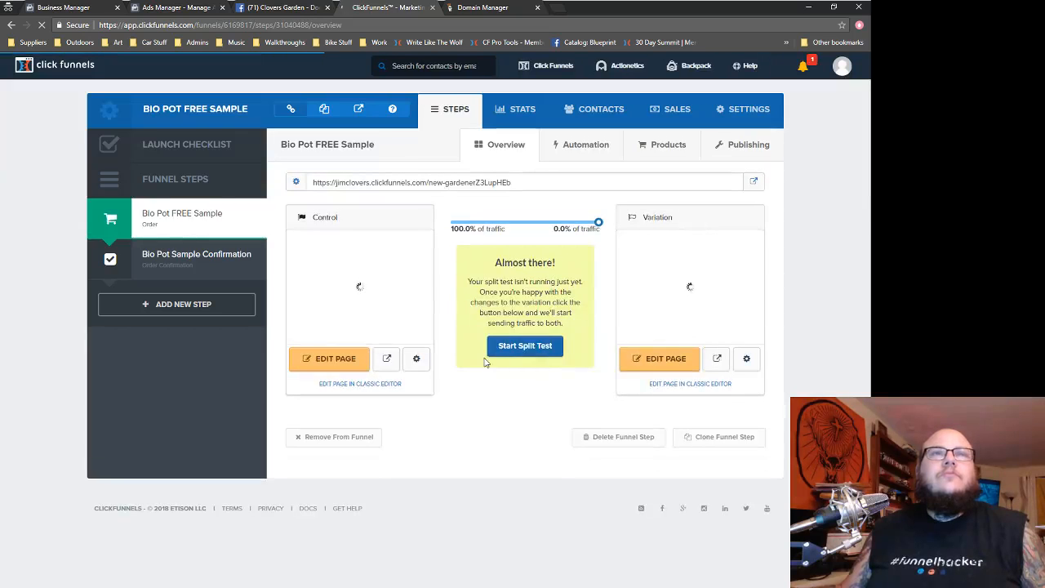
mouse_move(752, 323)
click(747, 358)
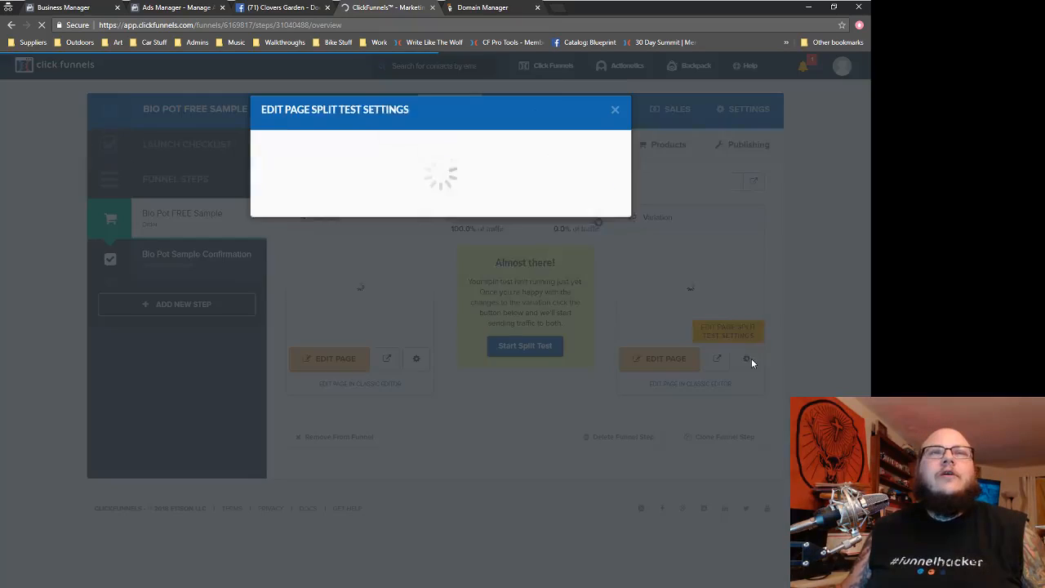
drag(350, 175, 252, 180)
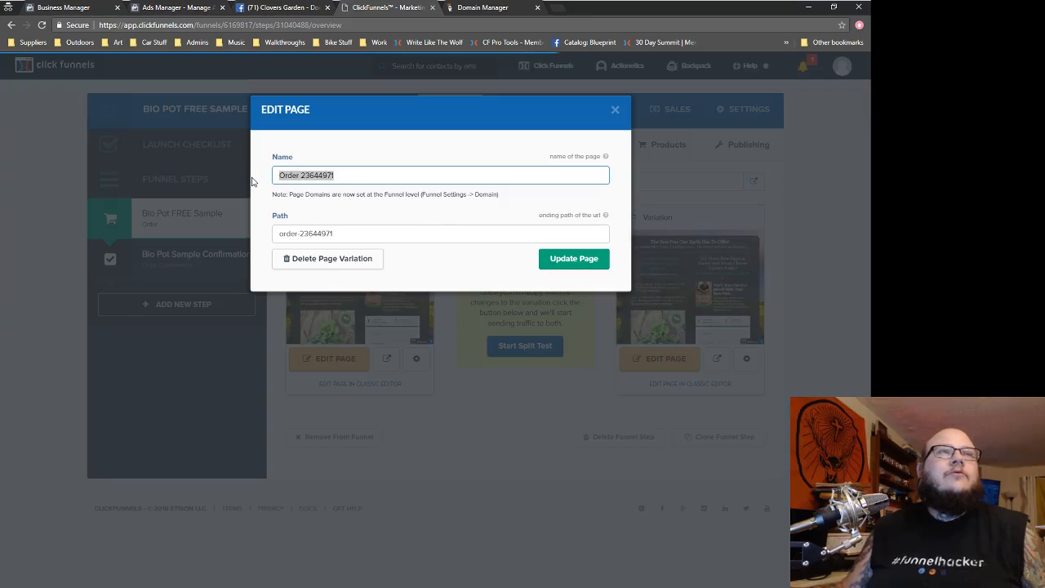
text(Bio P)
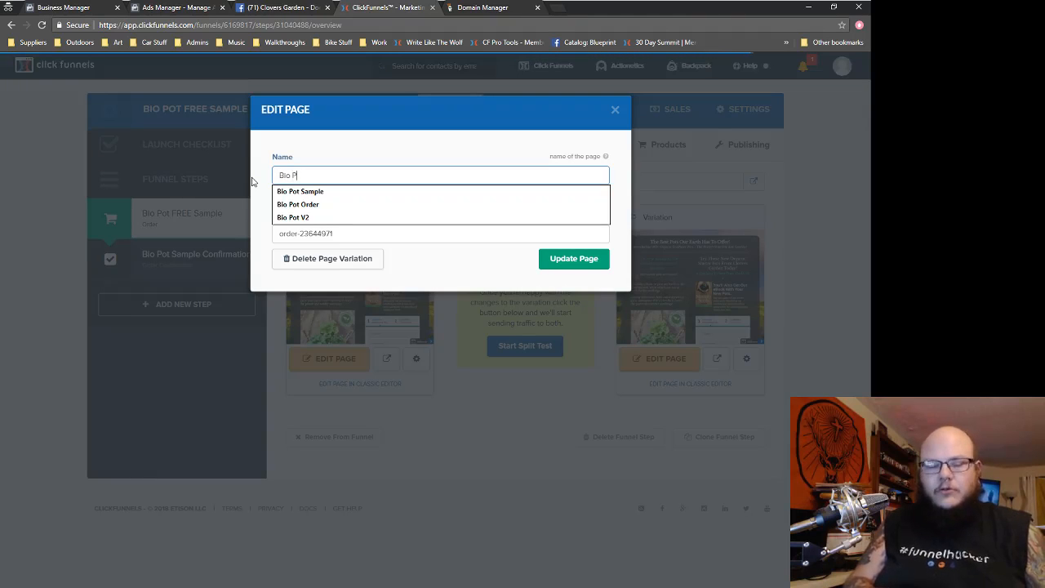
text(ot Free Sampl)
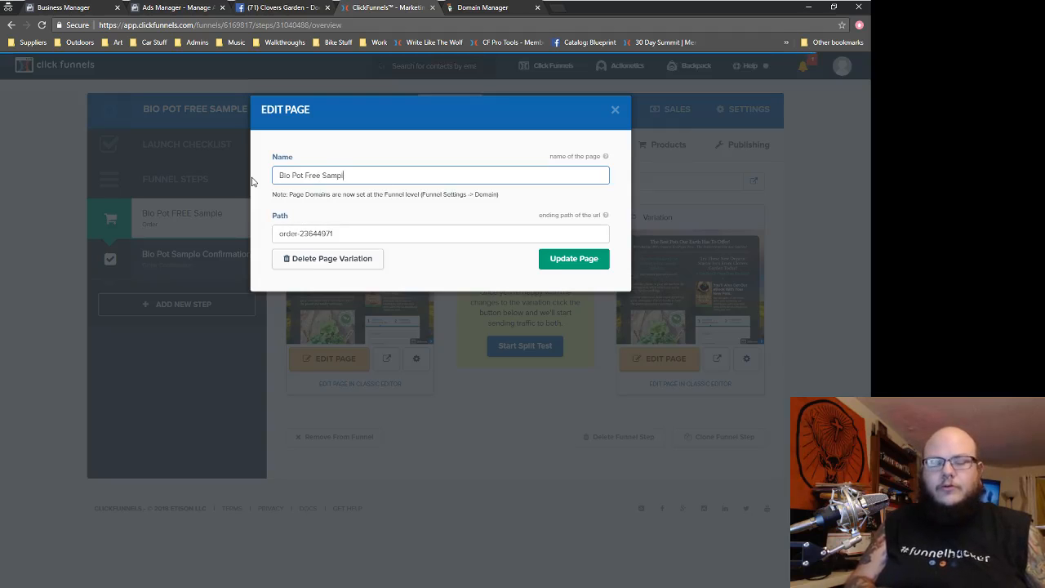
text(e V2)
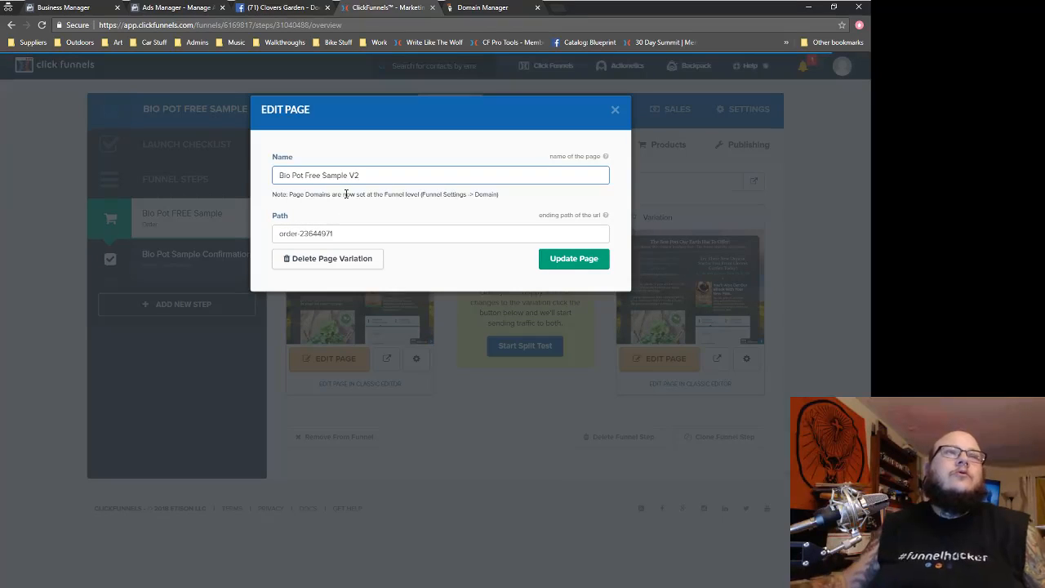
- Set the variation page's path to captain-planet and update the page
drag(372, 235, 263, 239)
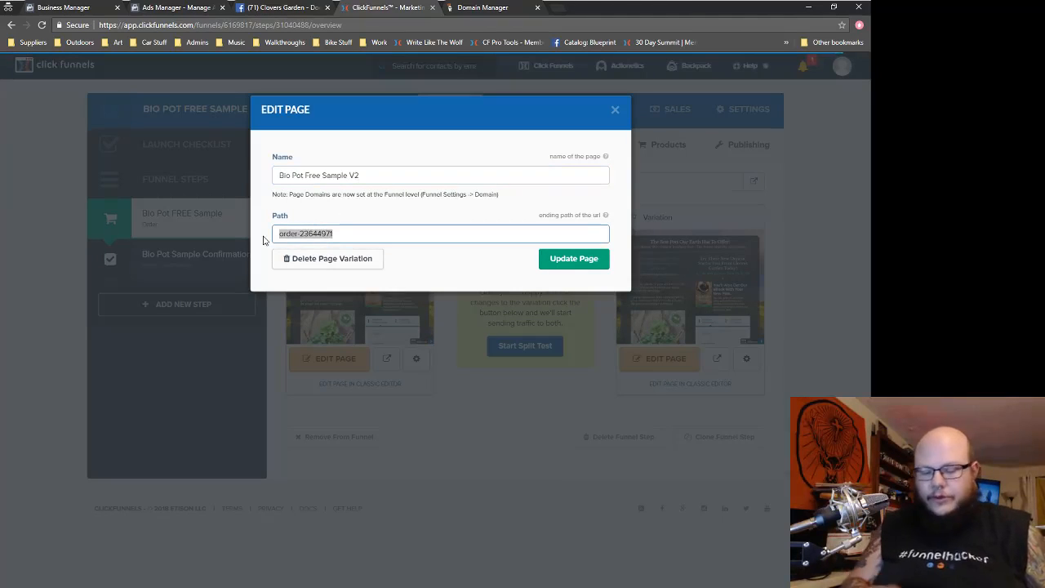
text(captain-planet)
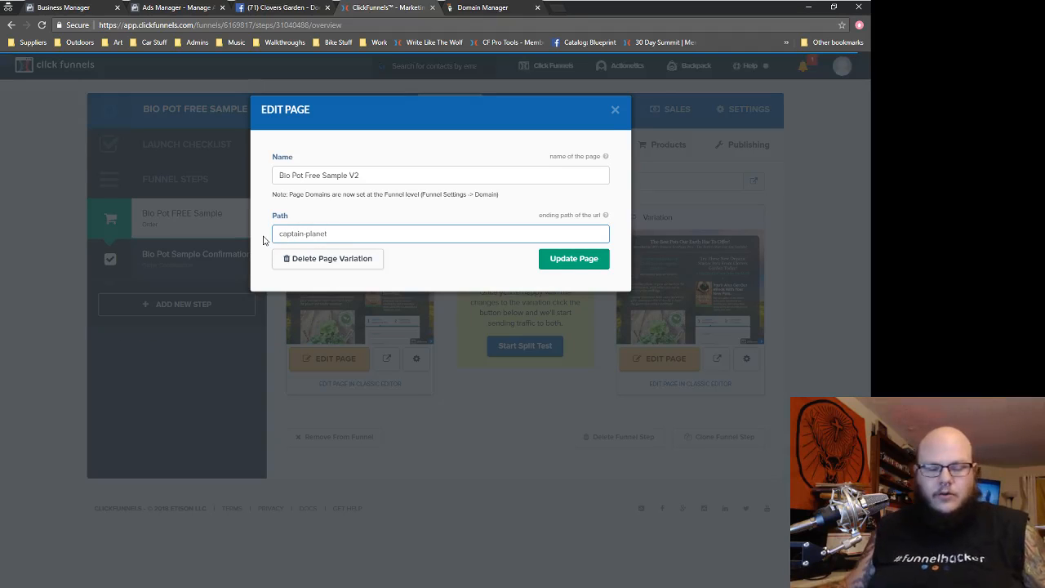
key(ctrl+a)
click(598, 267)
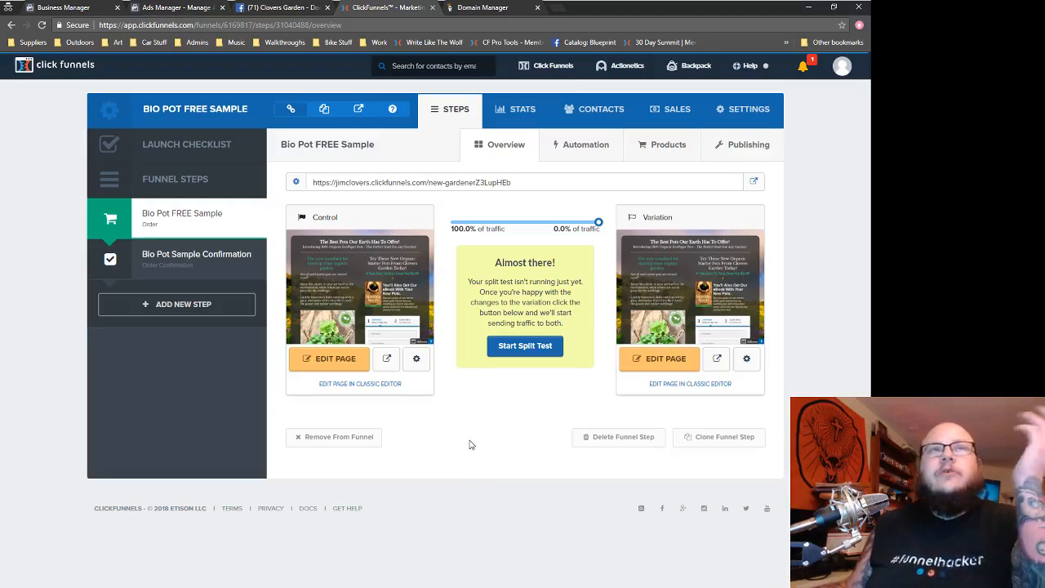
- Review the name and path settings of the control and variation pages, and check the domain's DNS records in GoDaddy
click(414, 360)
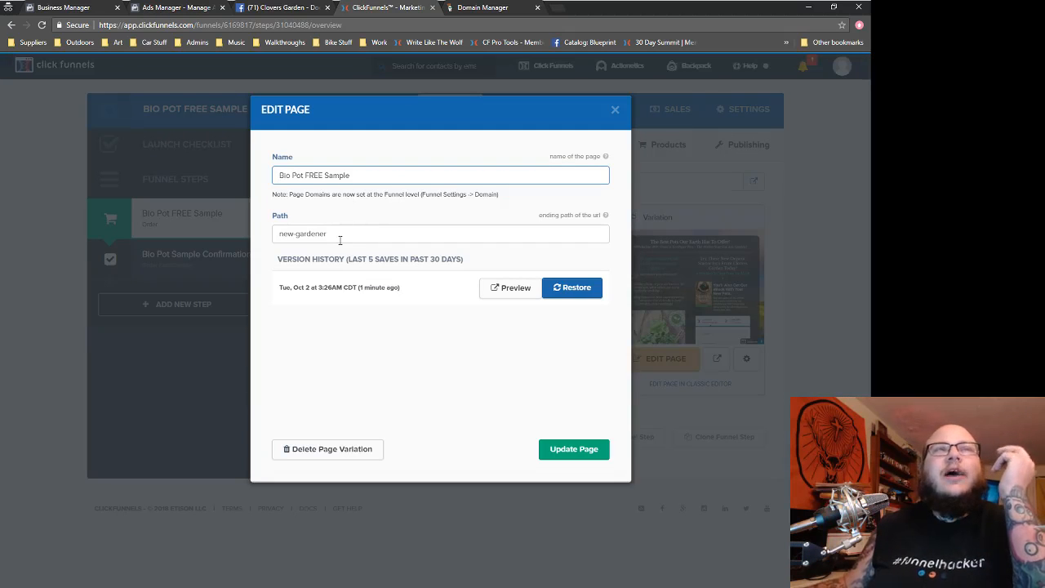
click(458, 10)
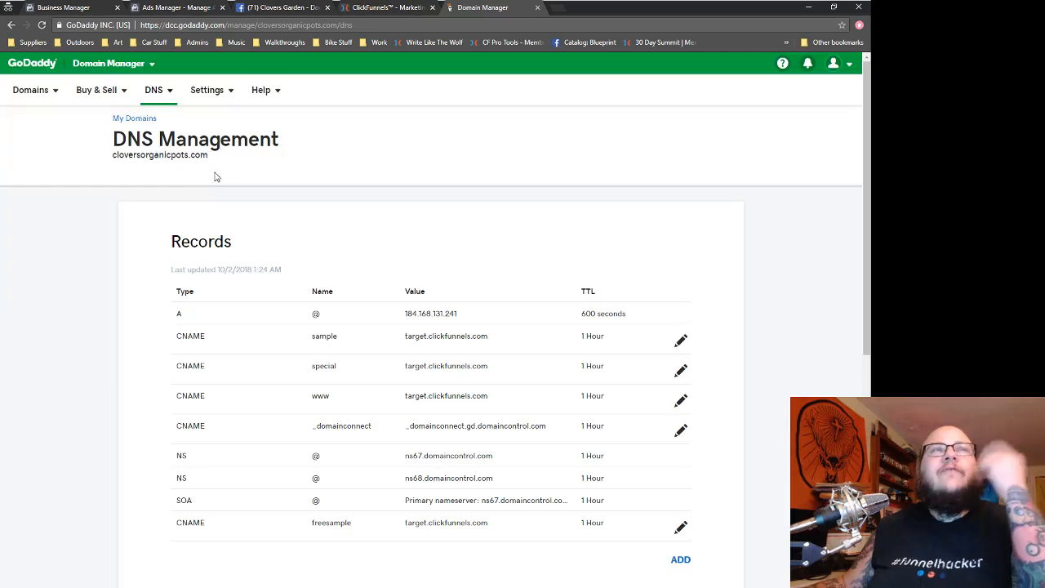
click(379, 9)
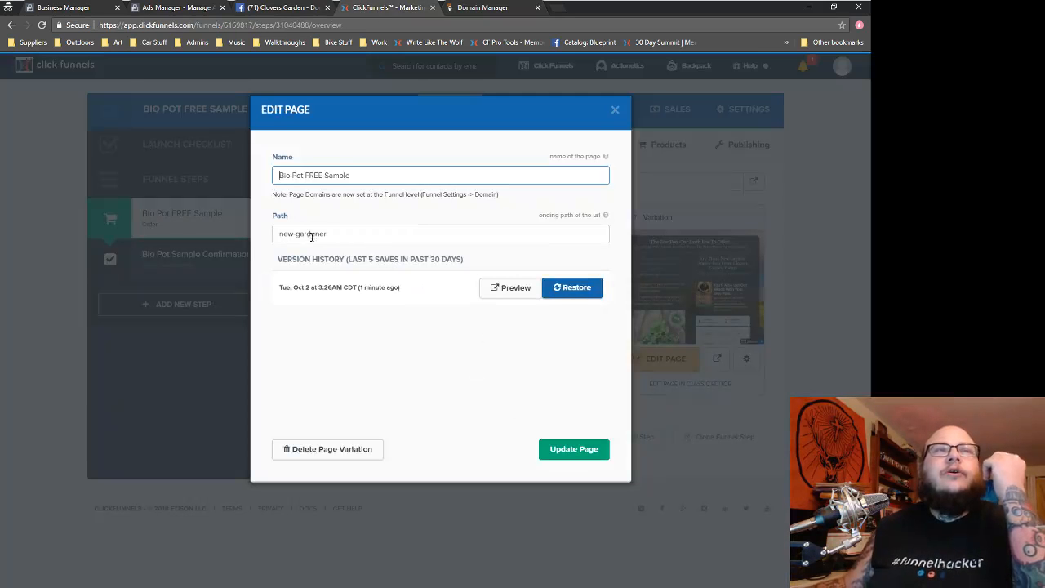
click(616, 109)
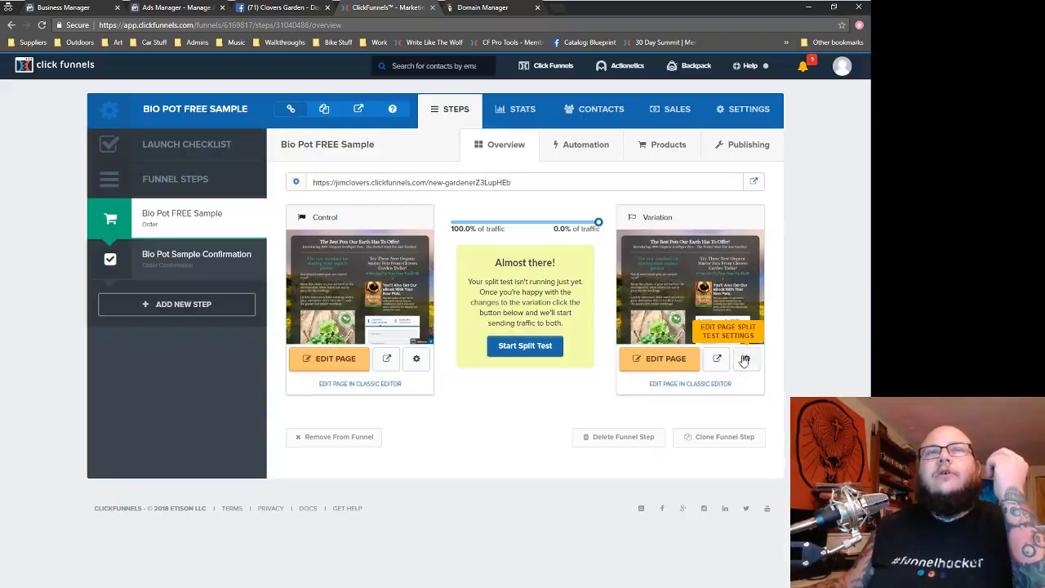
click(753, 360)
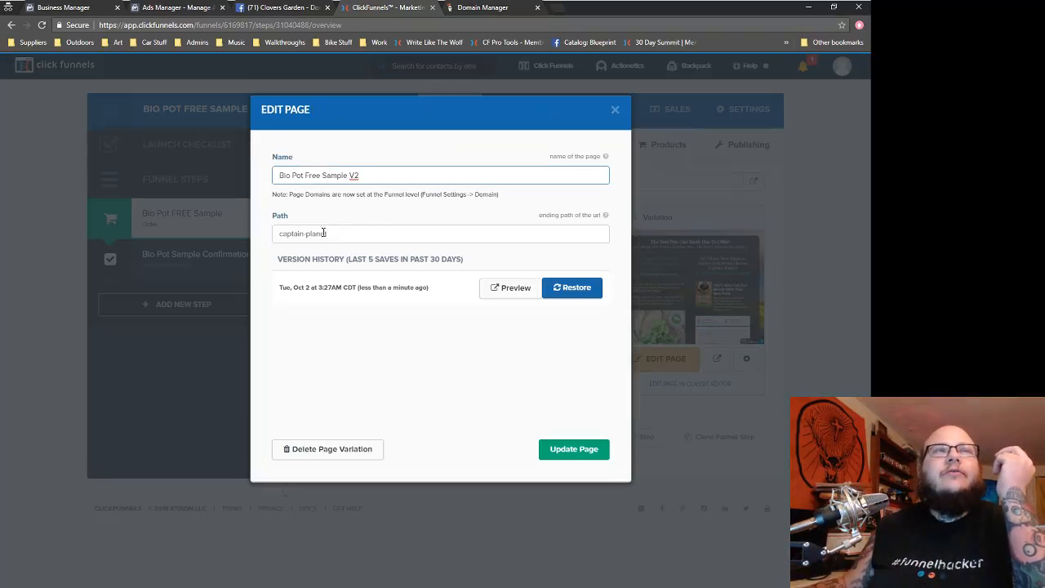
click(616, 109)
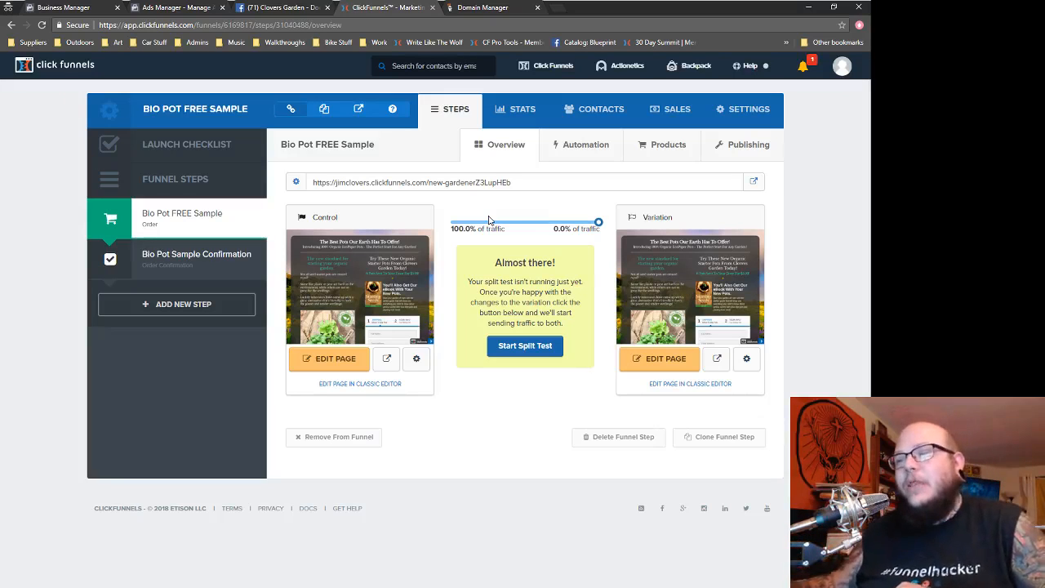
mouse_move(698, 276)
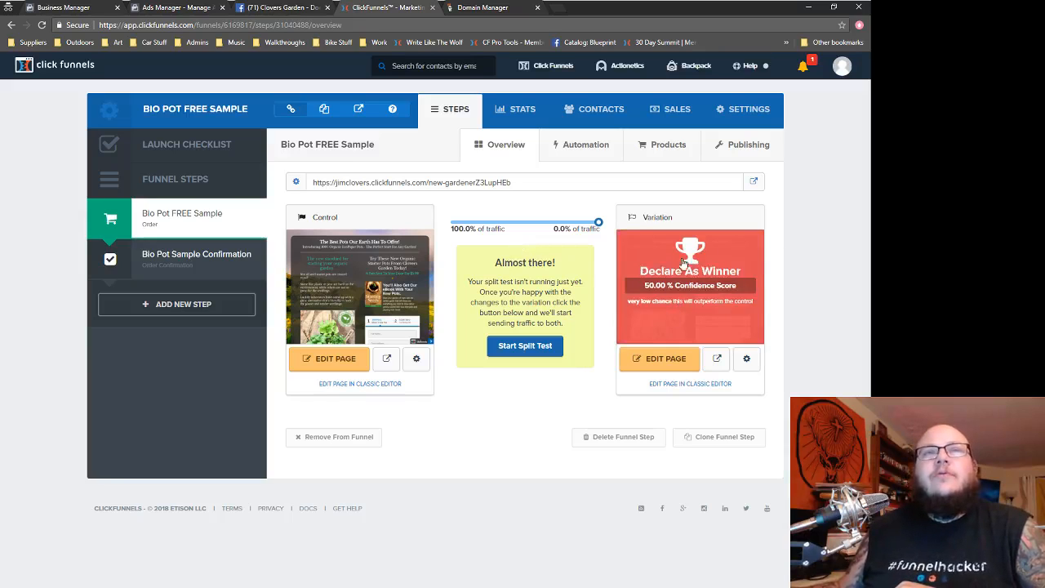
mouse_move(360, 303)
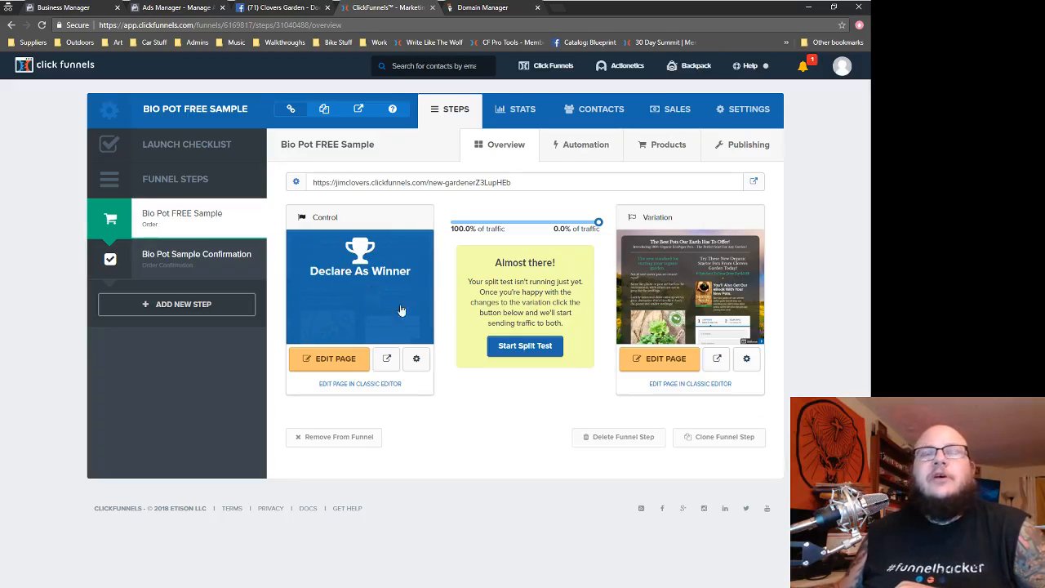
- Add the existing domain freesample.cloversorganicpots.com to the account, copying the root domain from the GoDaddy DNS page
mouse_move(842, 67)
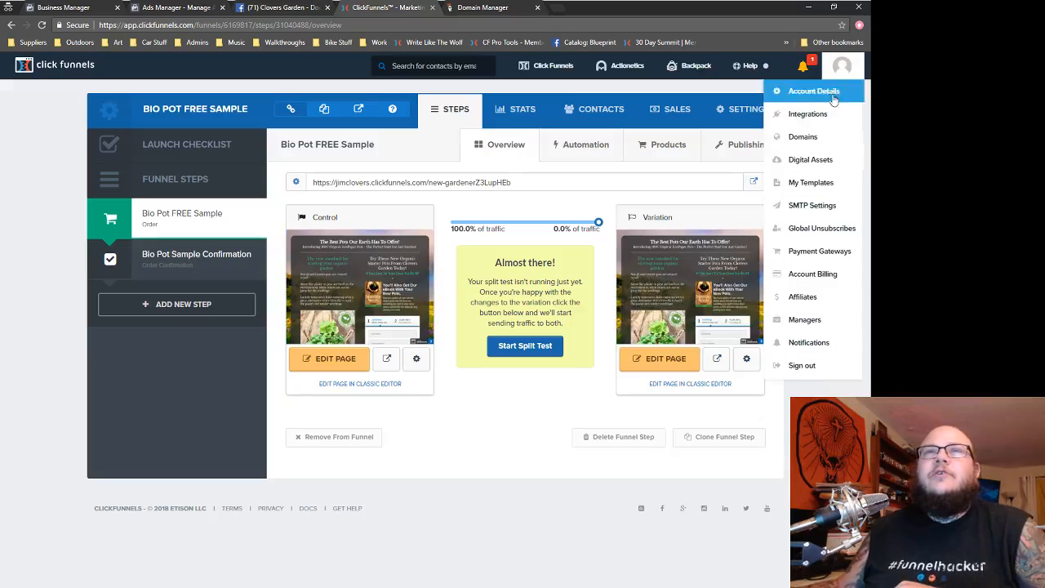
click(805, 137)
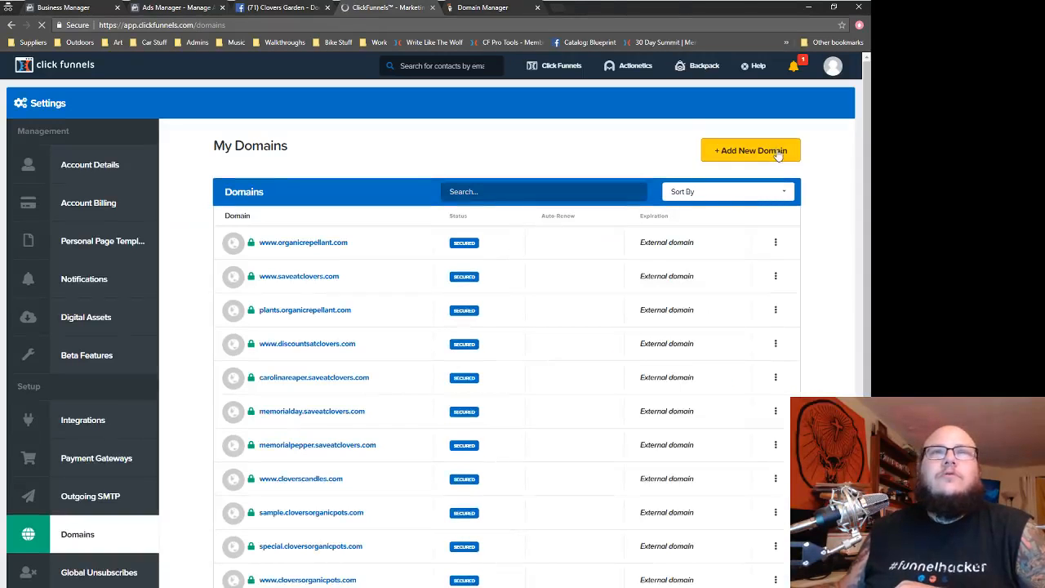
click(779, 151)
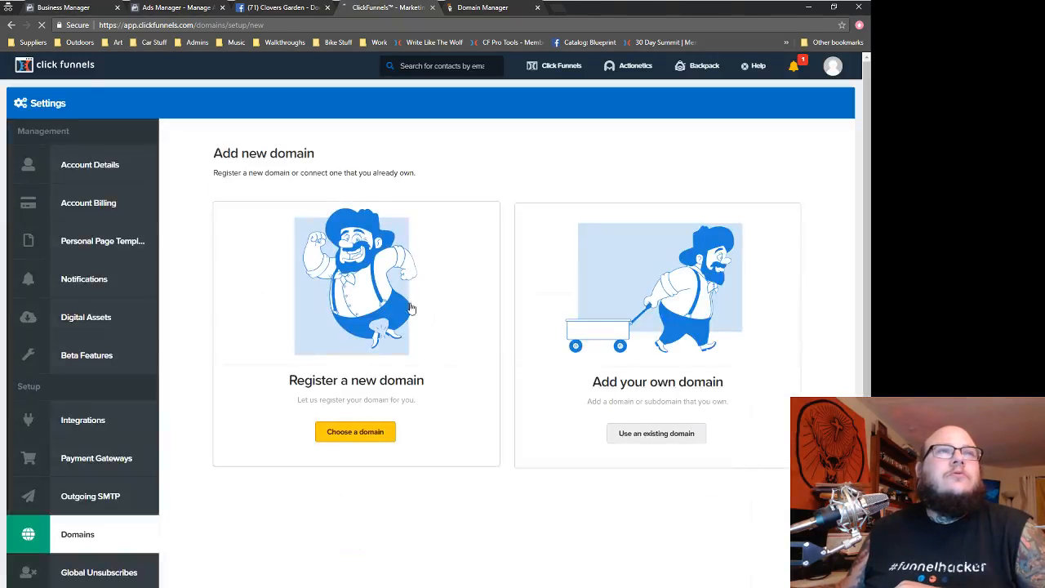
click(660, 433)
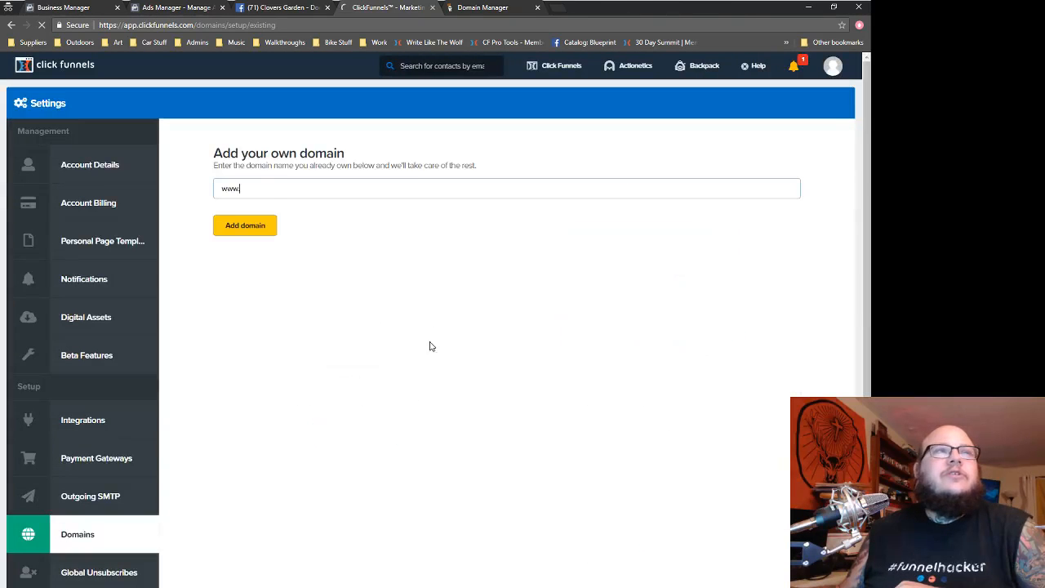
drag(260, 190, 208, 195)
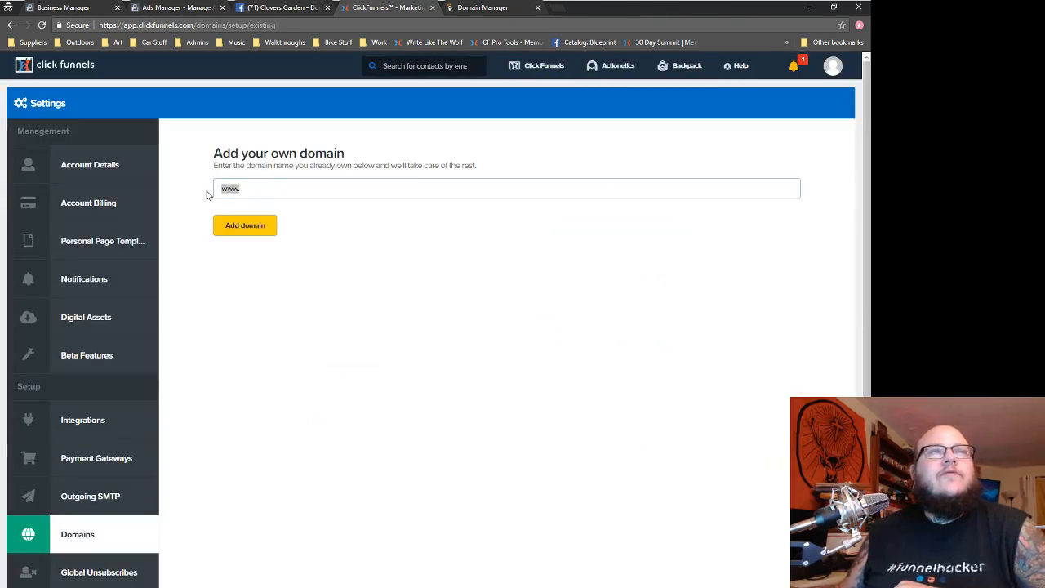
text(freesample.)
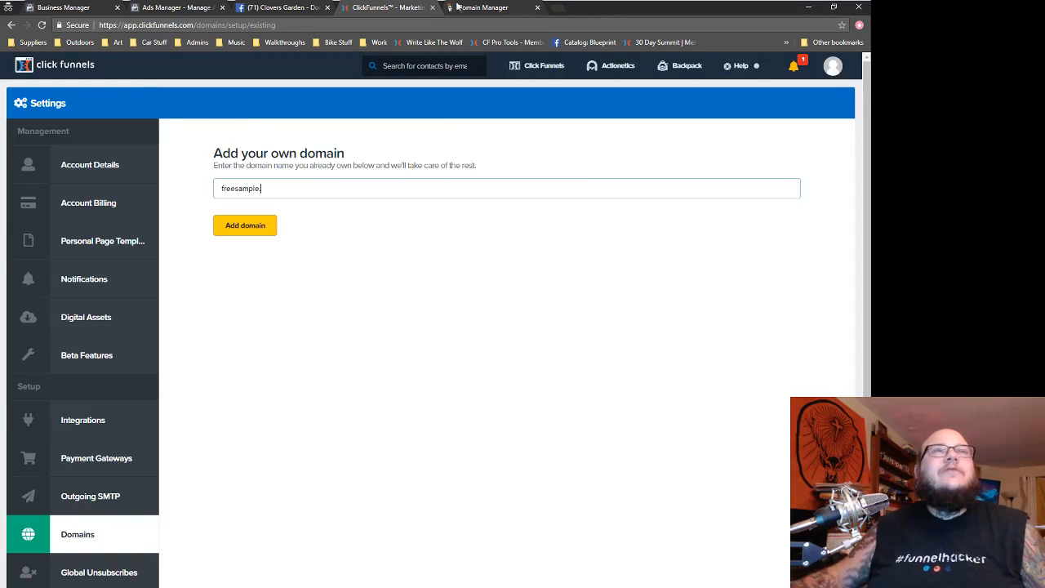
key(ctrl+Tab)
drag(209, 156, 114, 163)
key(ctrl+c)
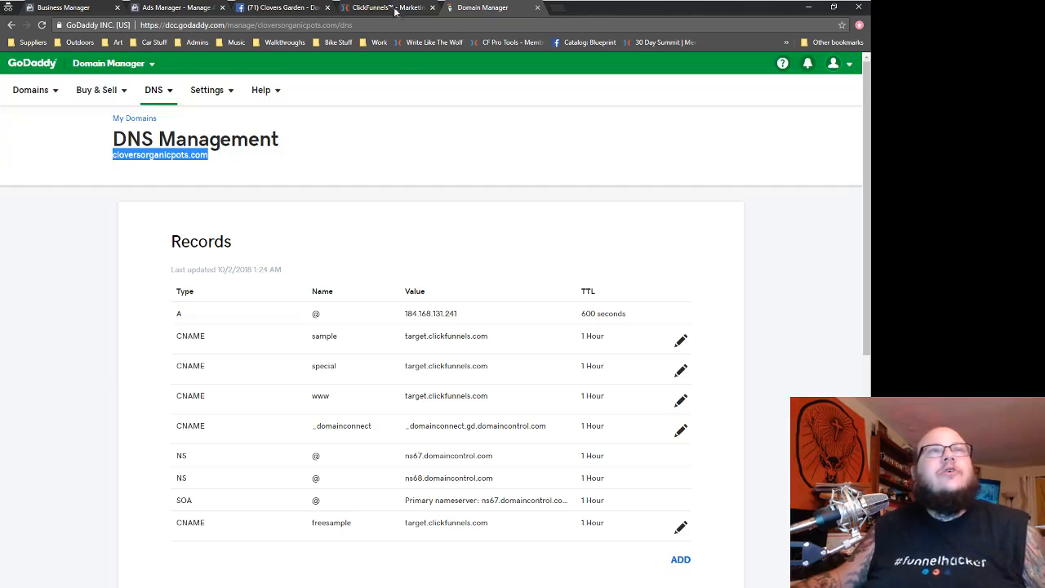
key(ctrl+shift+Tab)
key(ctrl+v)
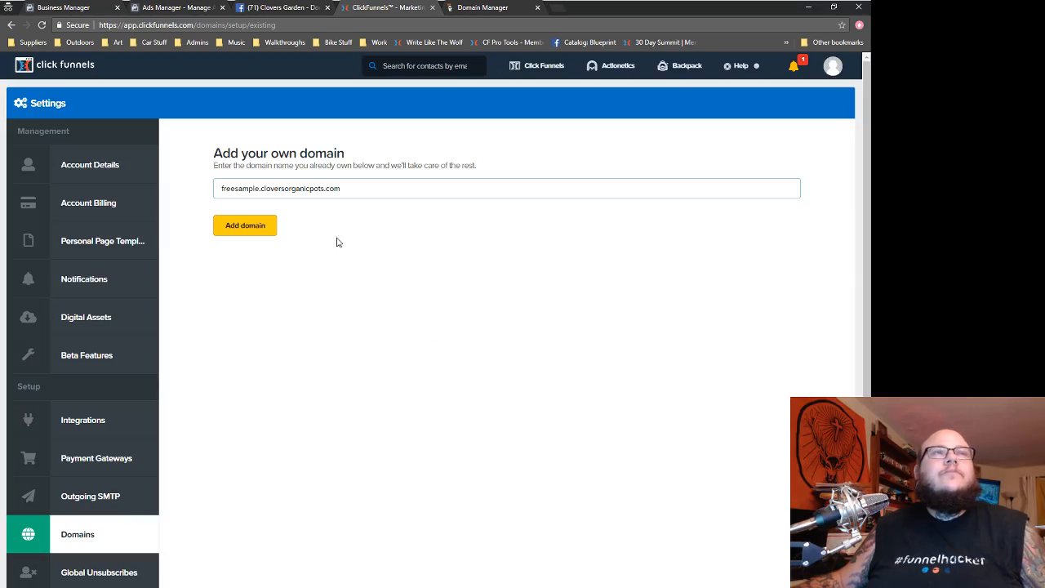
click(241, 234)
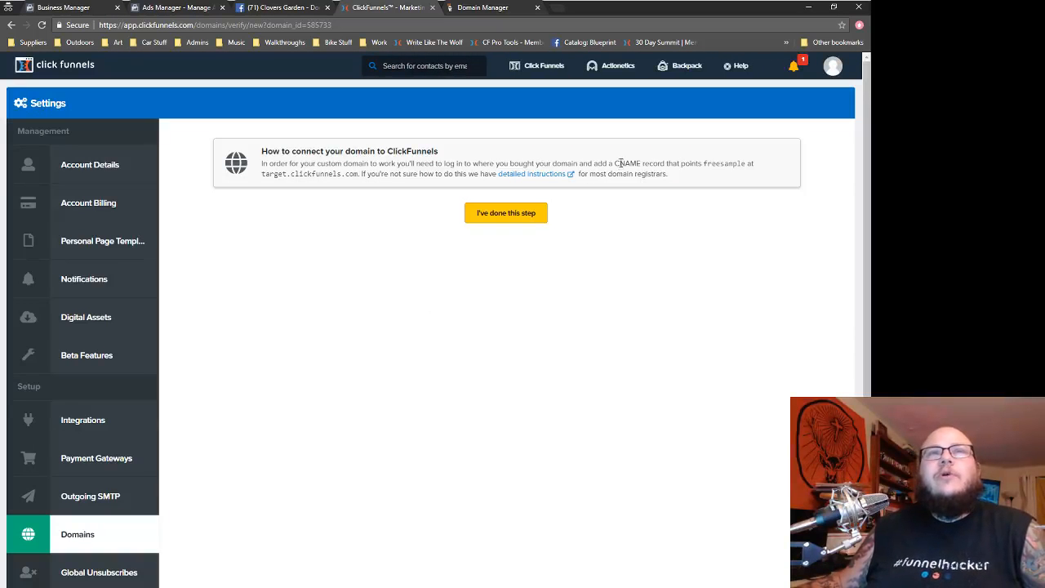
- Check the CNAME instructions for pointing freesample at target.clickfunnels.com, and confirm that the DNS step is done
drag(615, 163, 641, 163)
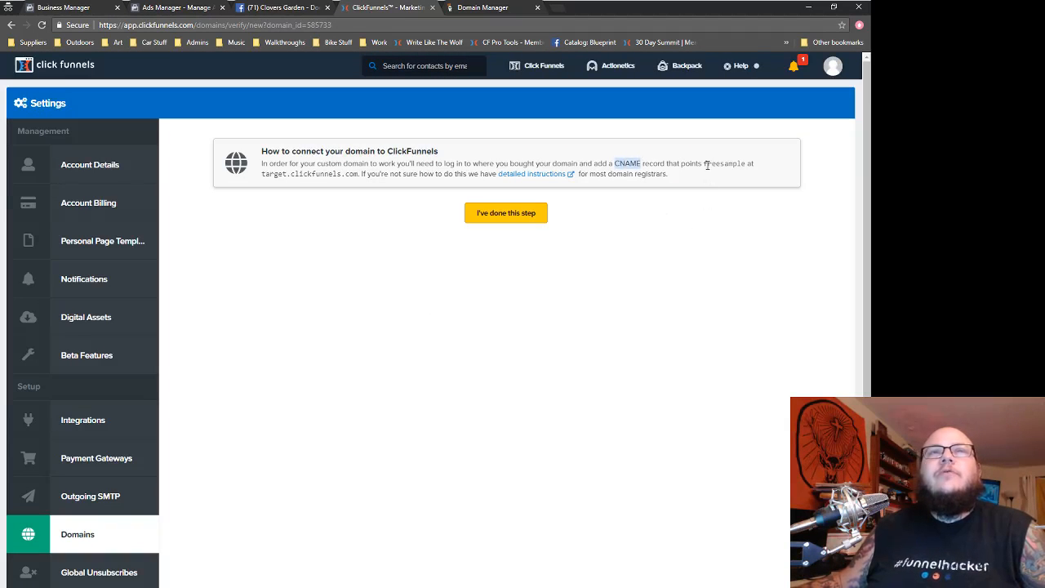
drag(704, 164, 744, 165)
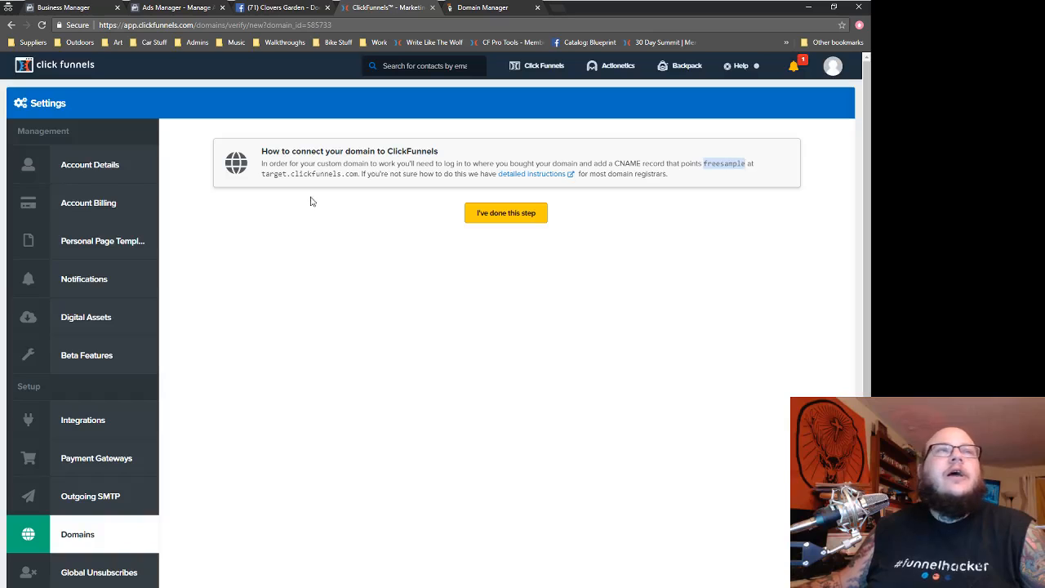
drag(358, 174, 261, 178)
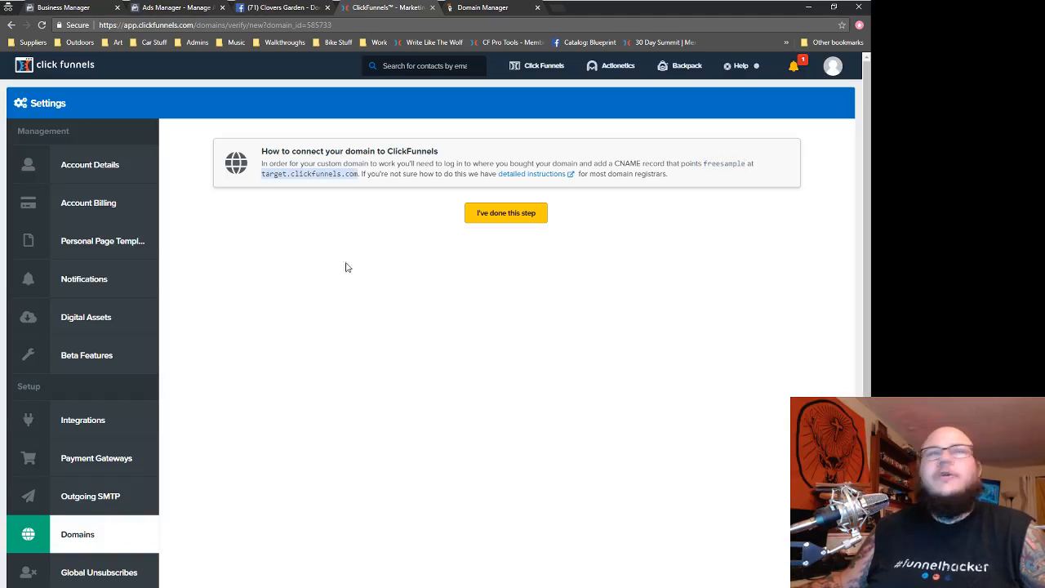
click(507, 214)
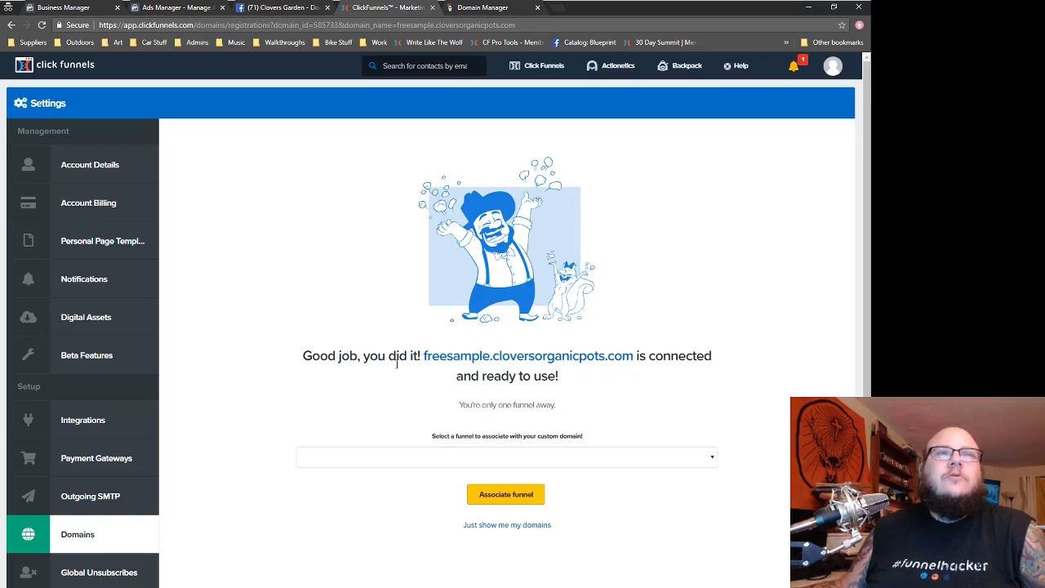
- Associate the new freesample domain with the Bio Pot FREE Sample funnel
scroll(618, 341, down, 1)
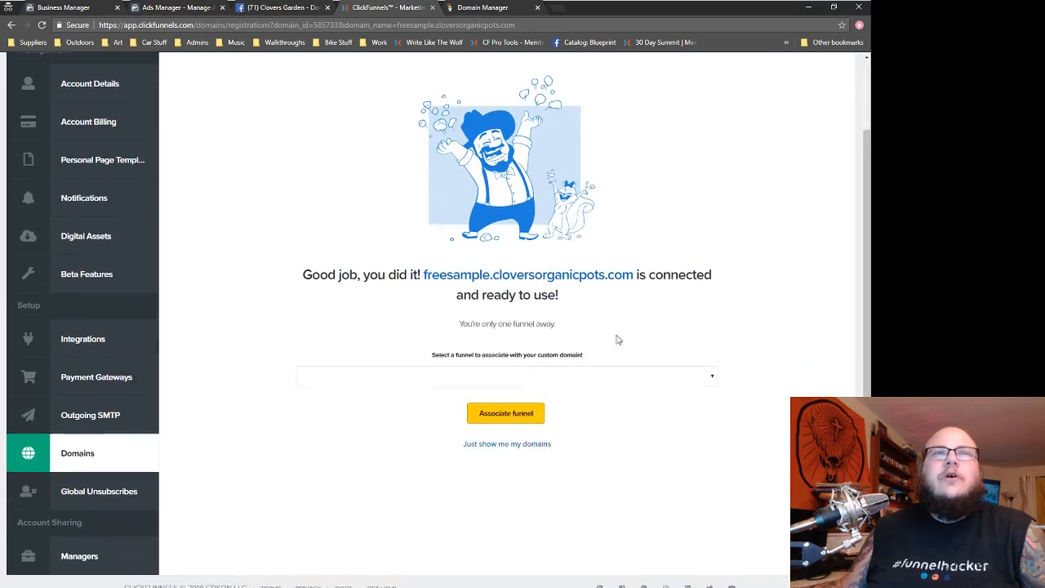
click(489, 382)
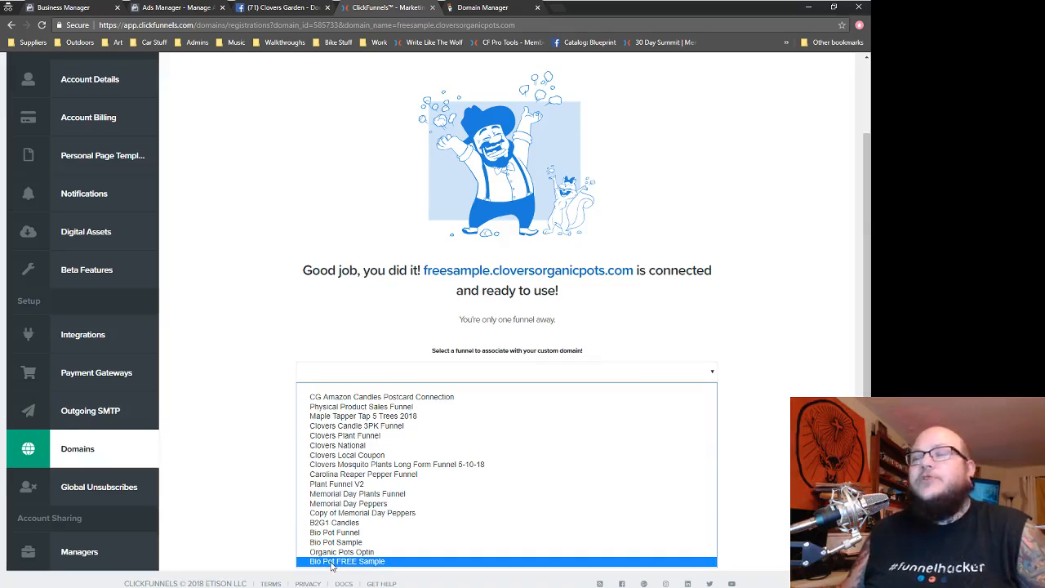
click(381, 563)
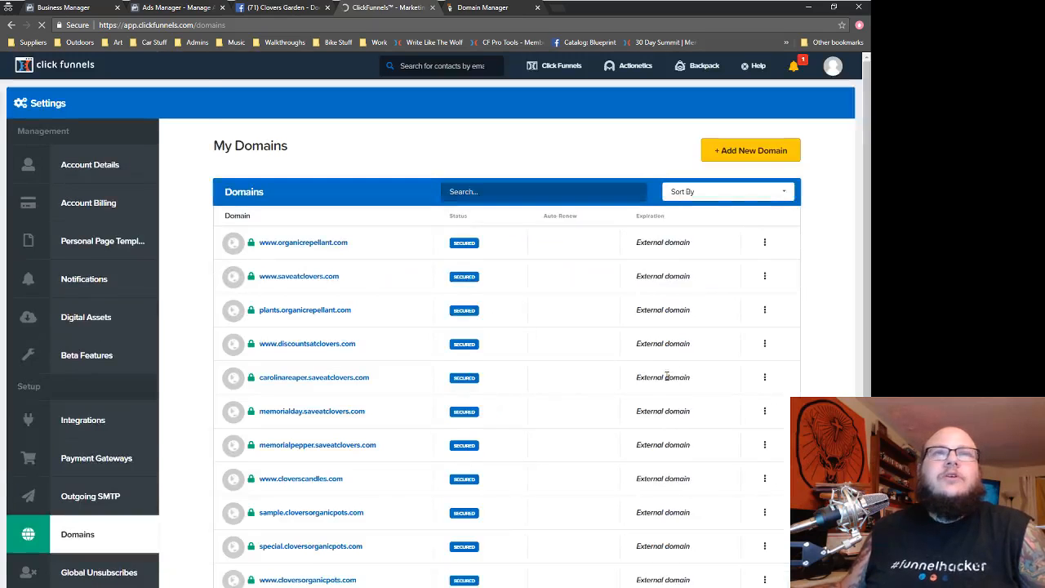
- Verify the freesample.cloversorganicpots.com domain in the domain list
scroll(660, 381, down, 2)
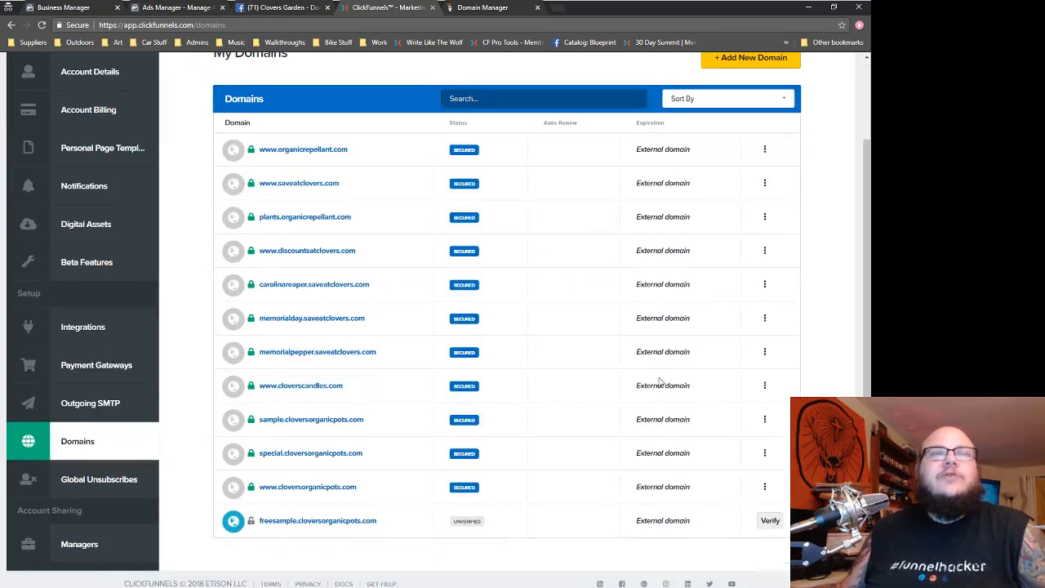
click(768, 522)
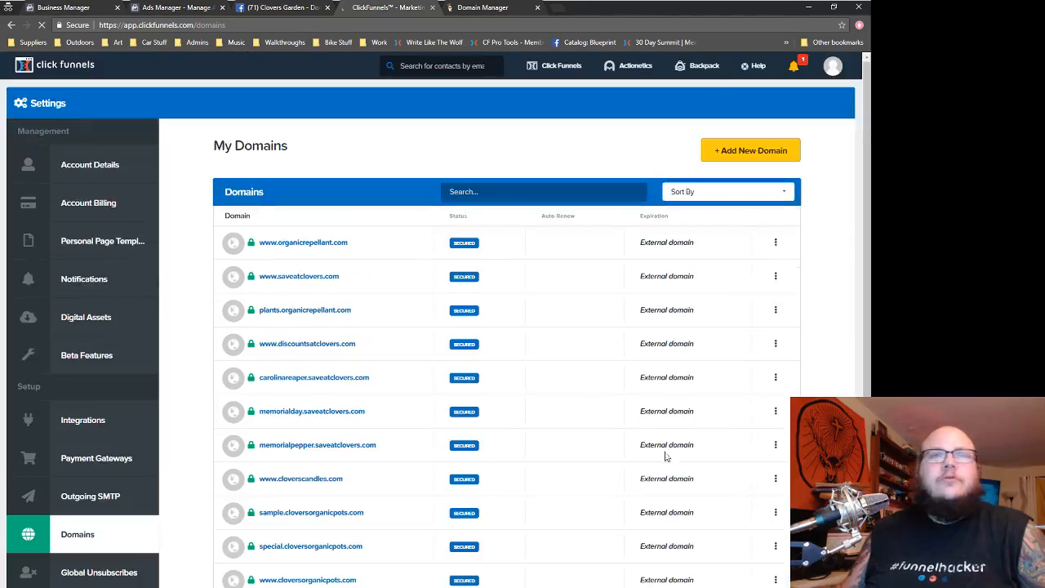
scroll(578, 439, down, 2)
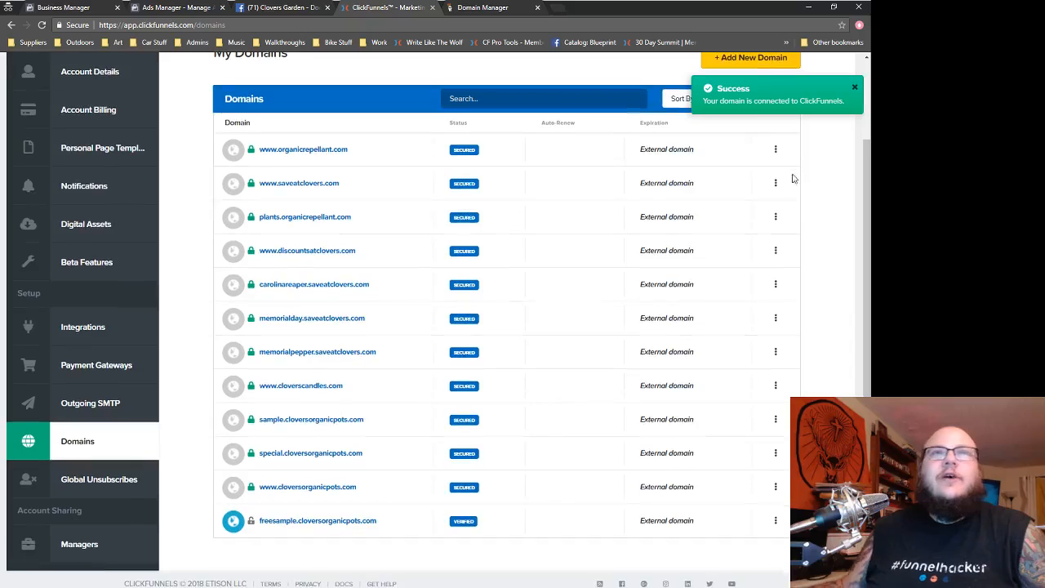
- Open the settings of freesample.cloversorganicpots.com and add SSL to the domain
click(775, 527)
click(762, 529)
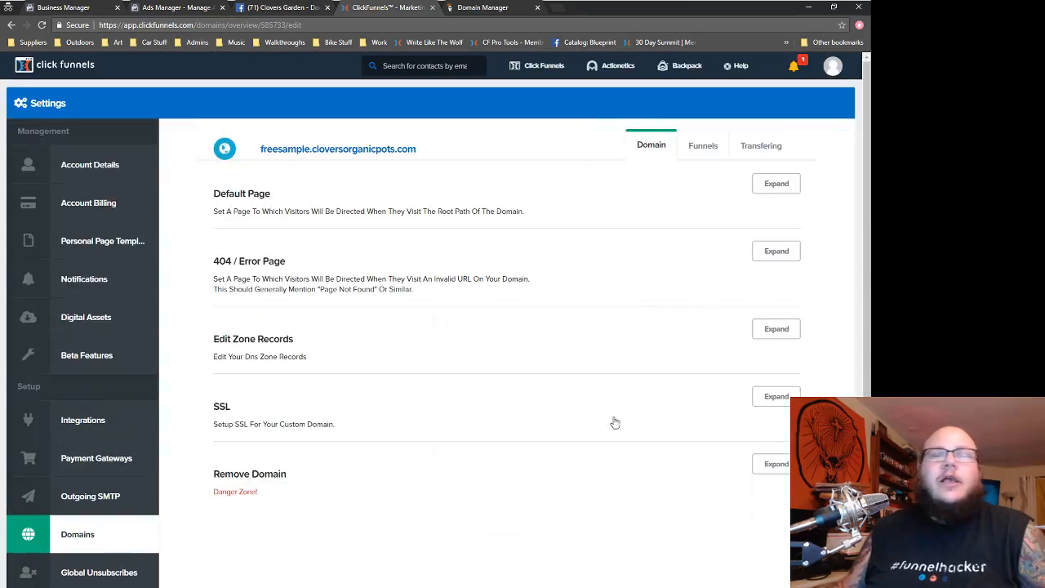
click(774, 396)
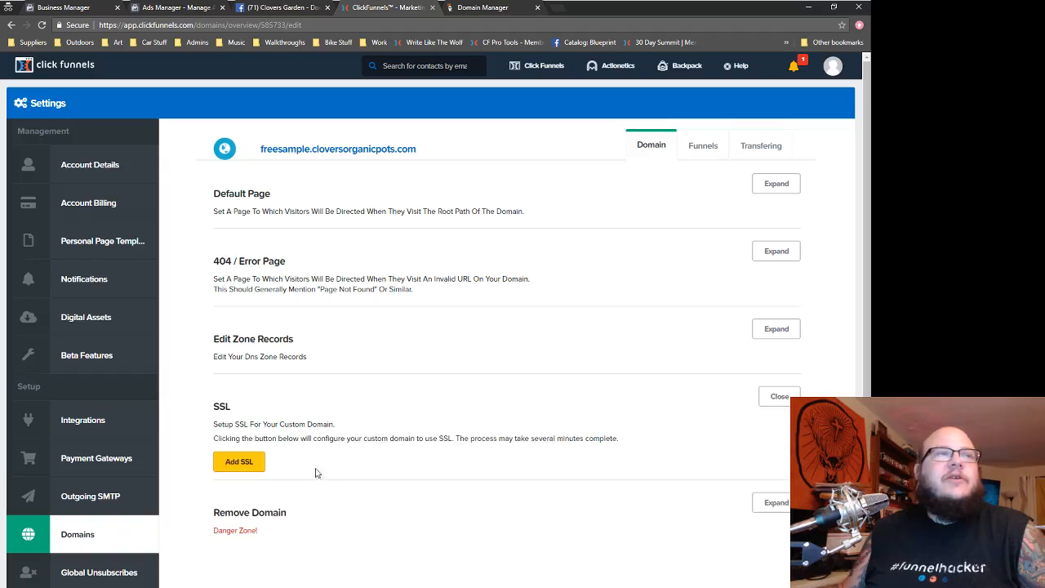
click(238, 463)
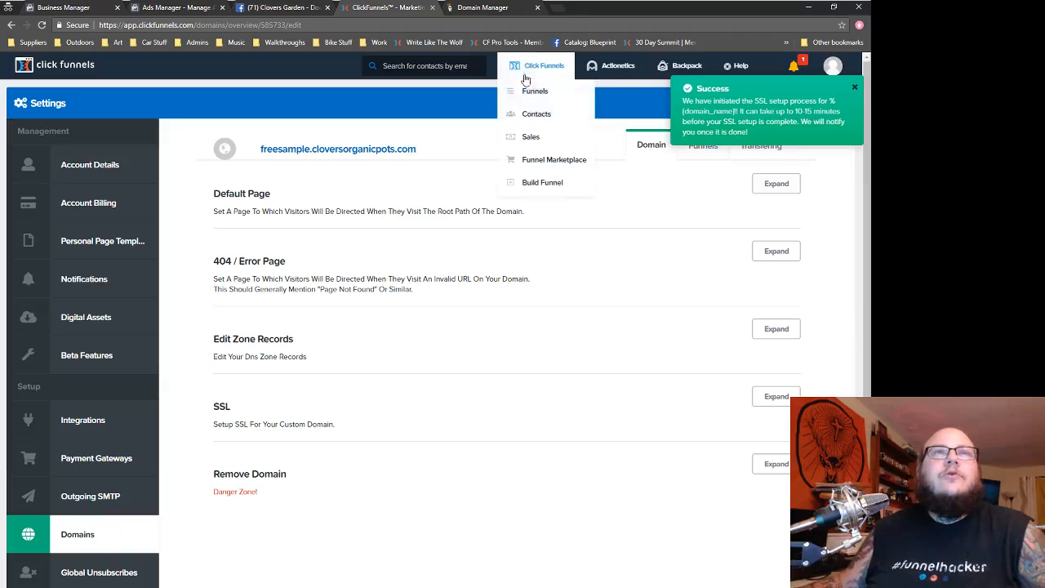
- Close the GoDaddy page and open the Bio Pot FREE Sample funnel from the funnel list
click(535, 92)
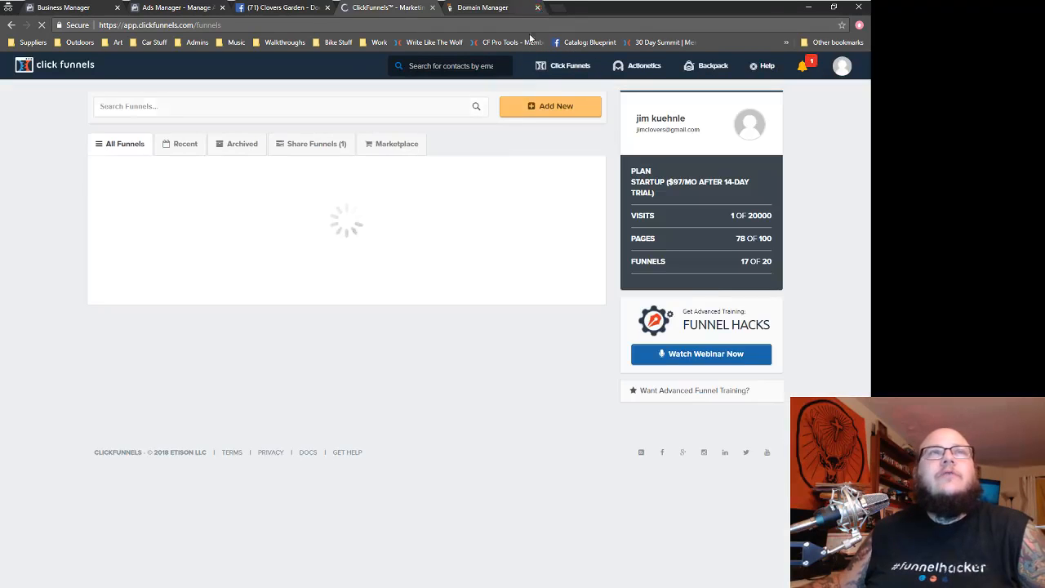
click(538, 7)
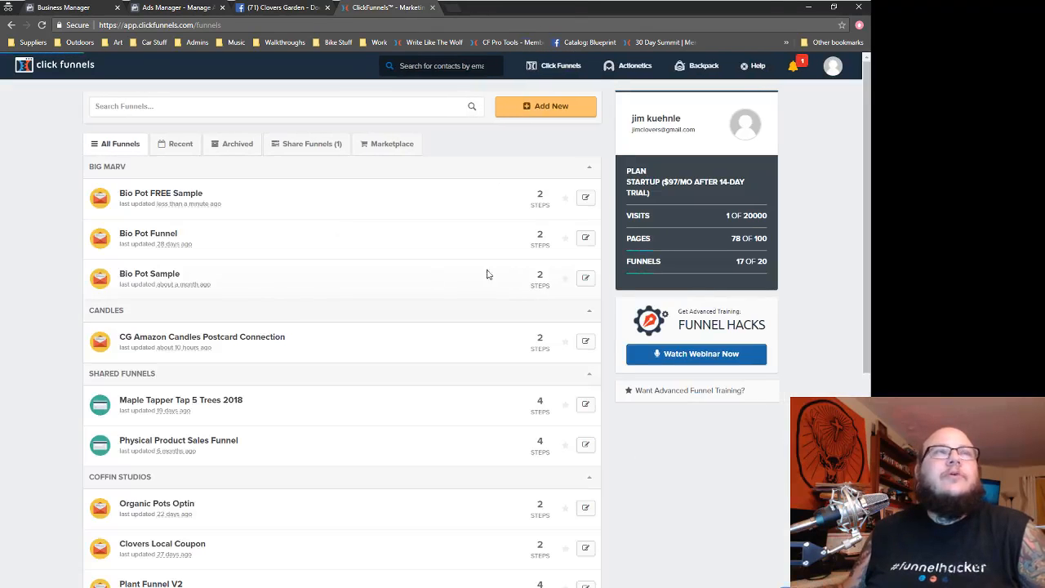
click(176, 197)
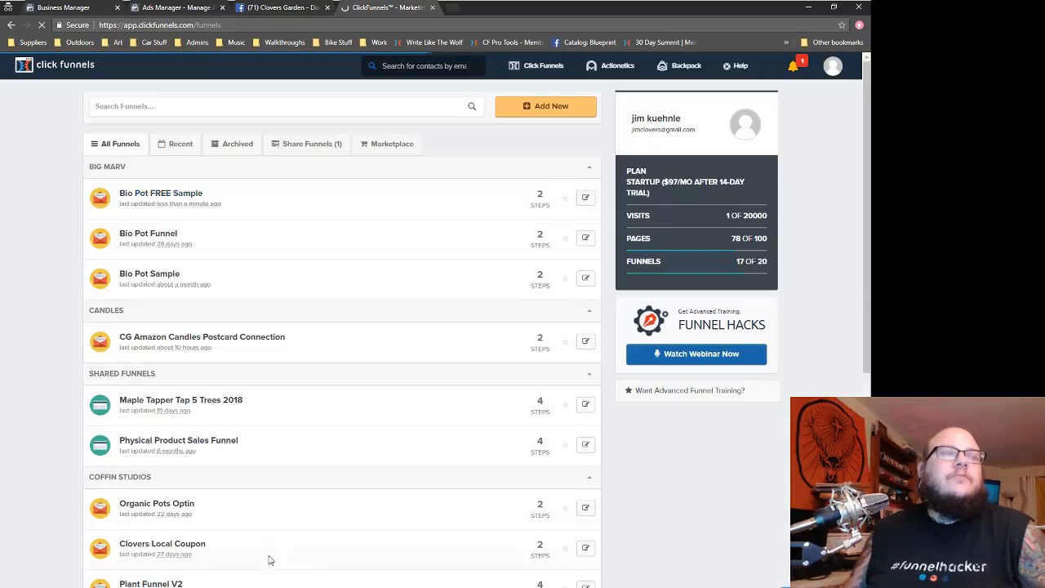
- Switch to the Clovers Organinc EcoPots Sales Page document in Word and review the Version One and Version Two sales copy
mouse_move(254, 587)
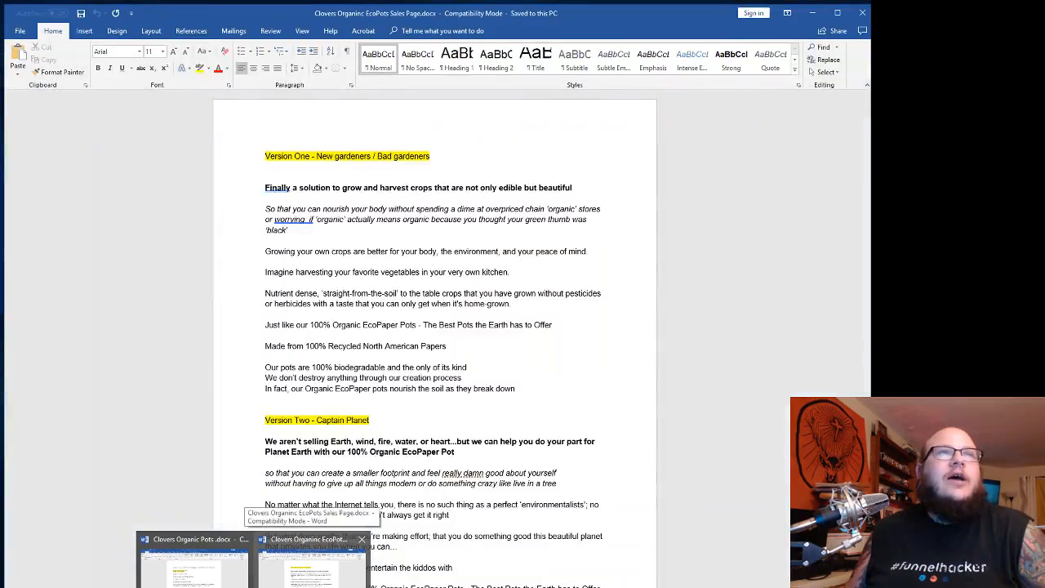
click(311, 563)
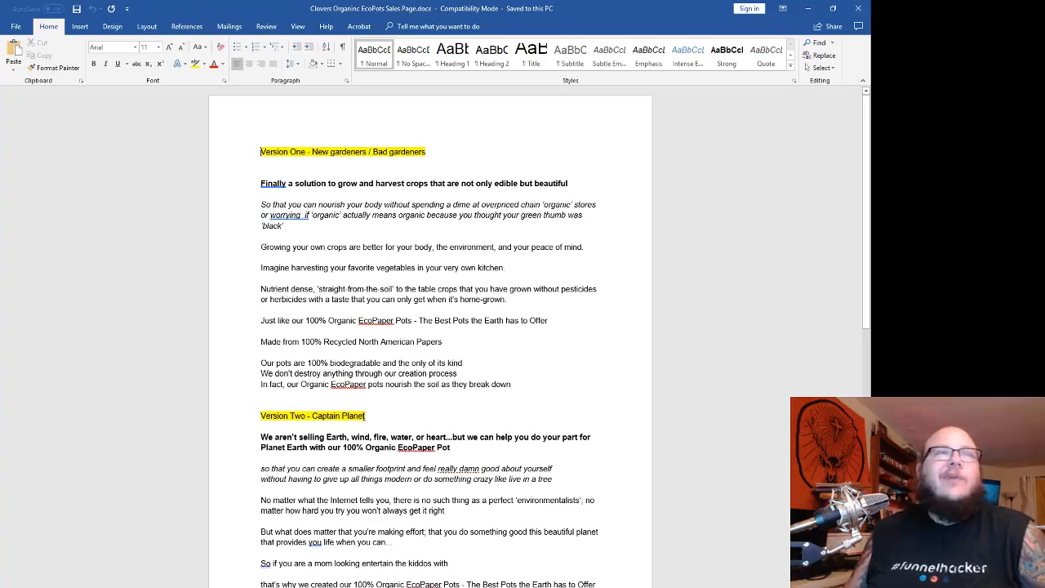
scroll(364, 417, down, 10)
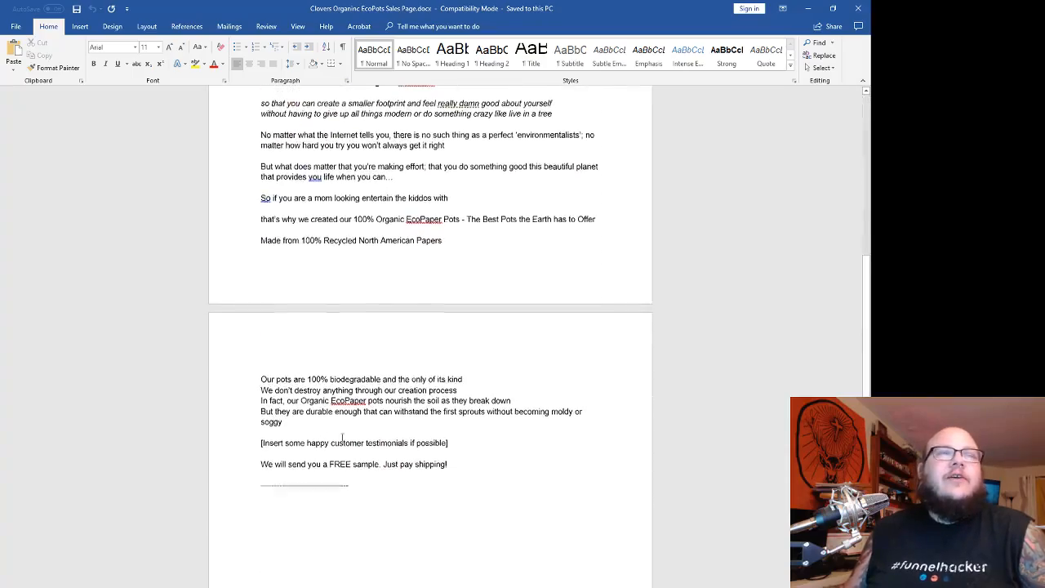
scroll(546, 455, up, 9)
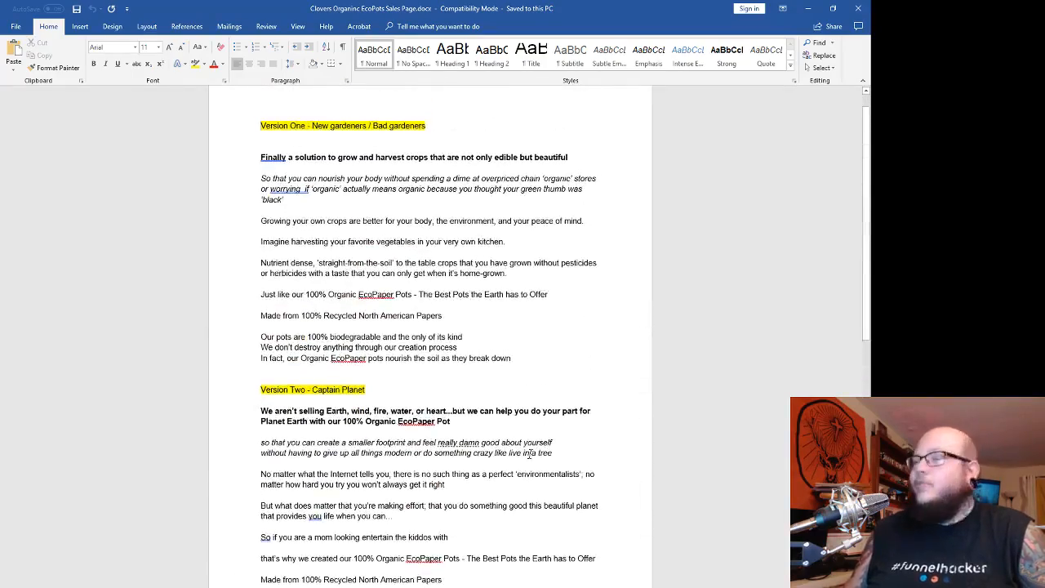
scroll(530, 454, up, 1)
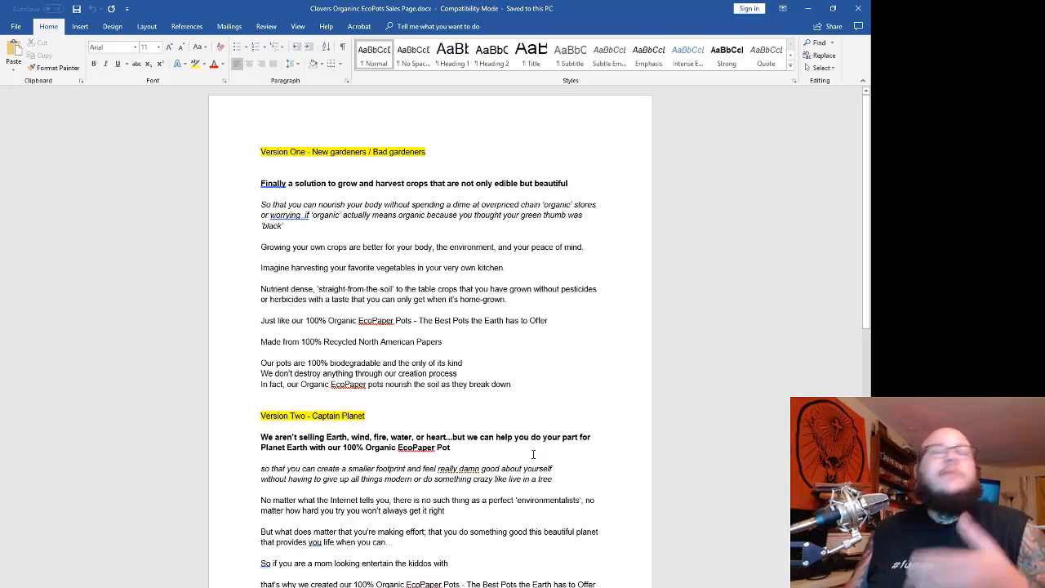
scroll(479, 429, down, 10)
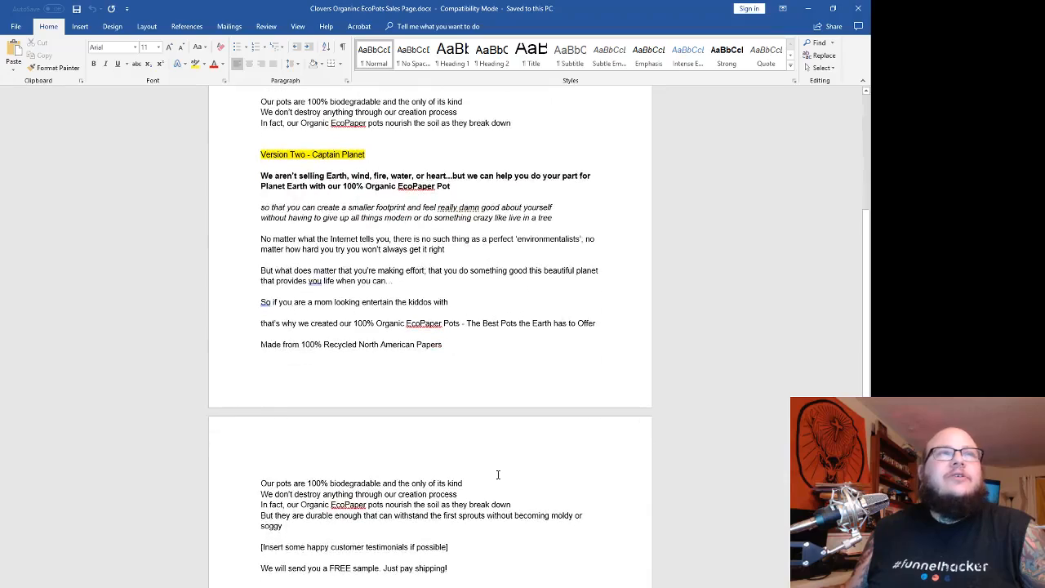
scroll(537, 482, up, 10)
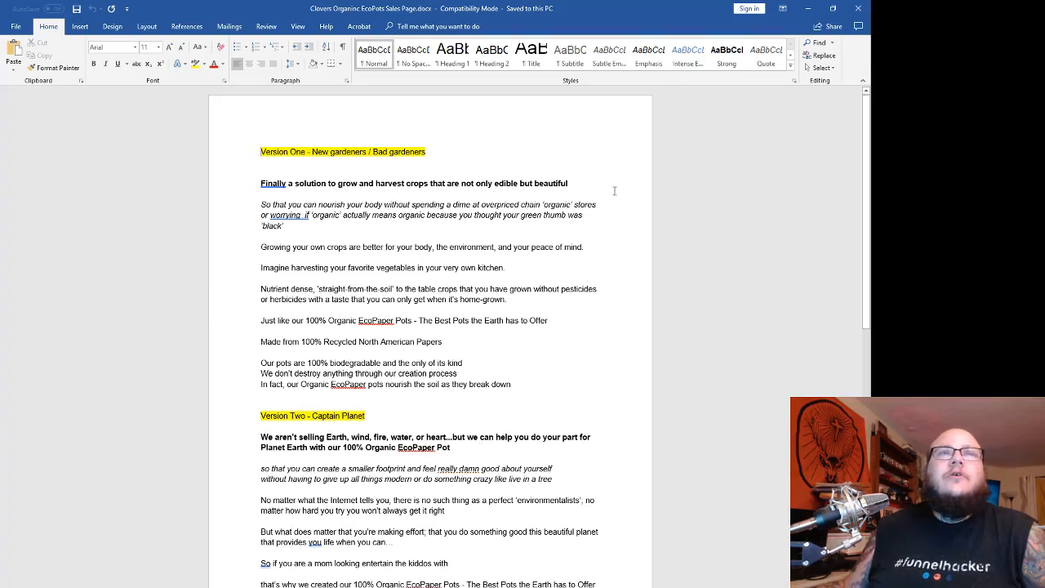
drag(572, 184, 260, 184)
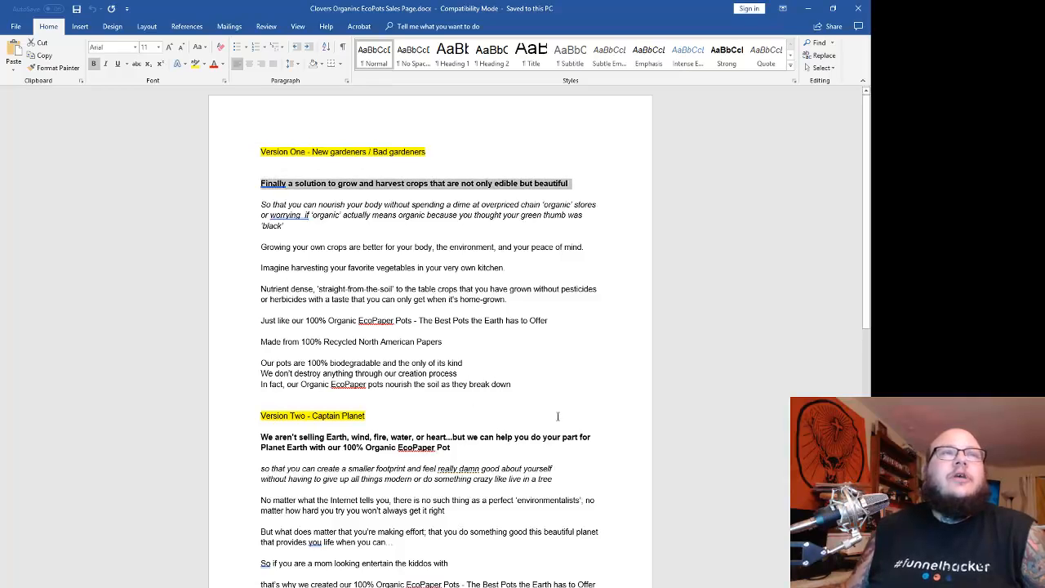
drag(554, 392, 243, 205)
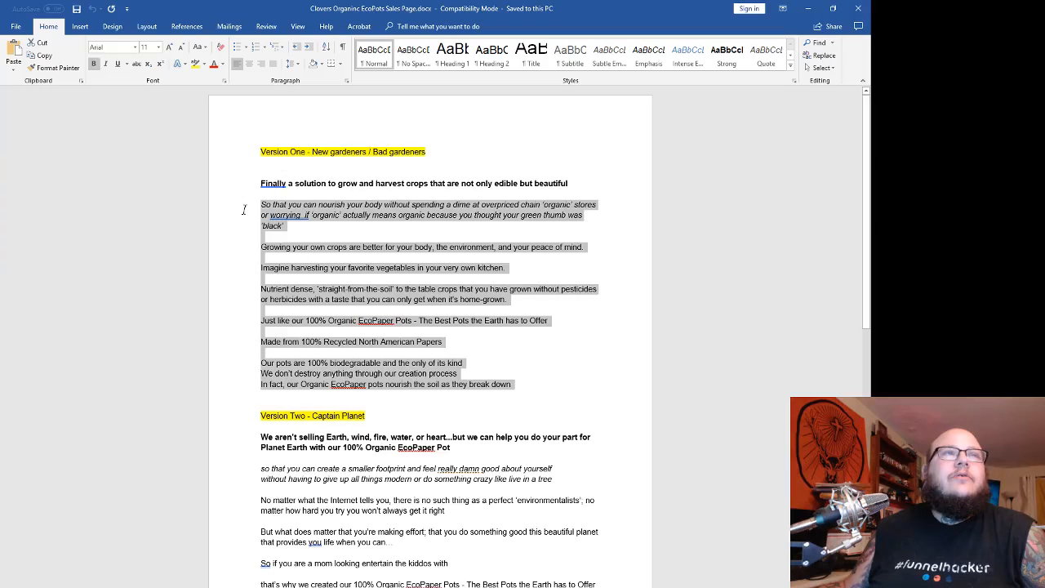
click(501, 320)
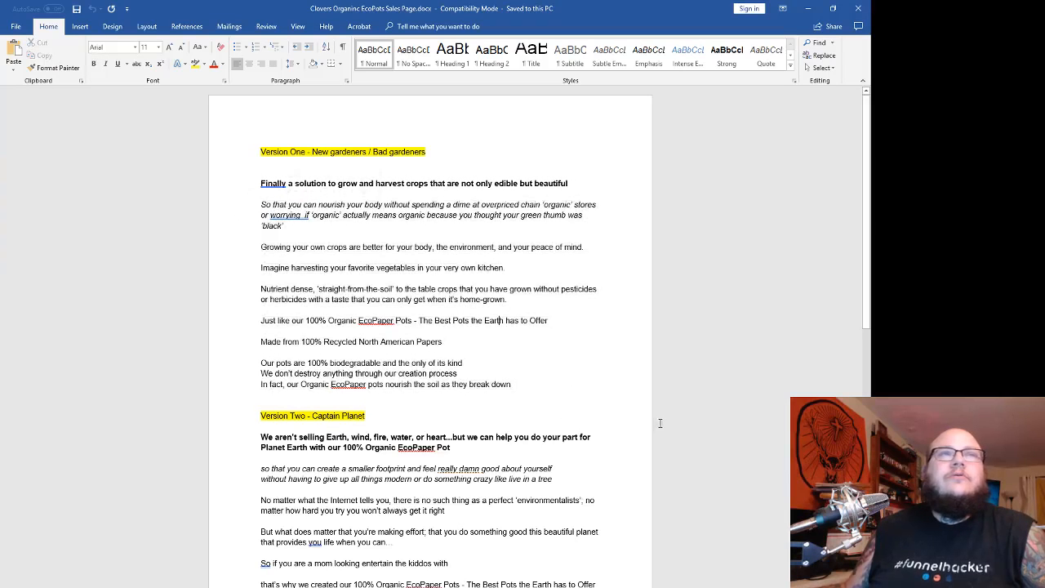
- Open the Control page of the Bio Pot FREE Sample step for editing and copy the Version One headline from the Word sales page document
click(808, 8)
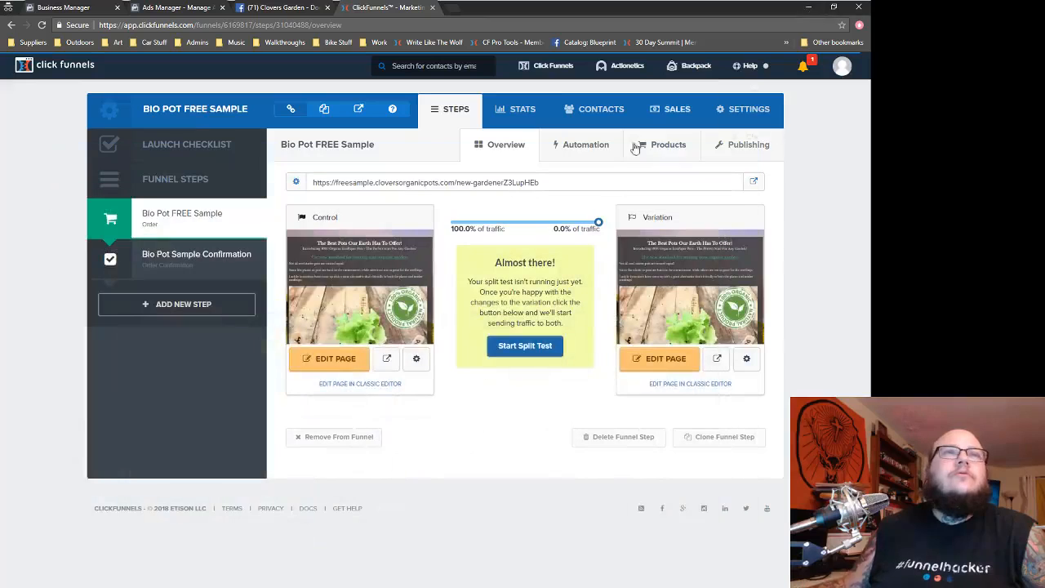
click(336, 362)
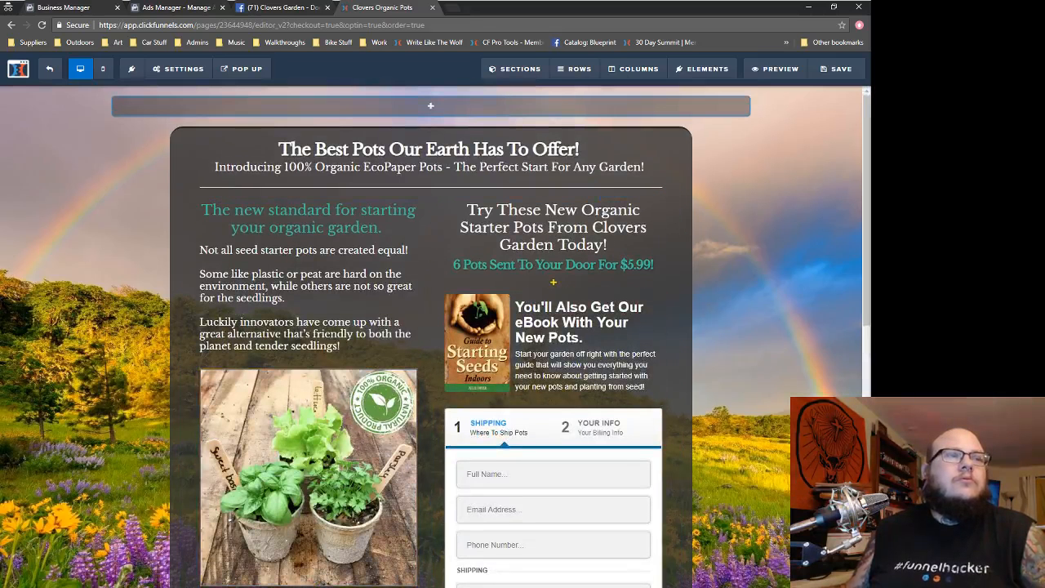
mouse_move(253, 587)
mouse_move(193, 578)
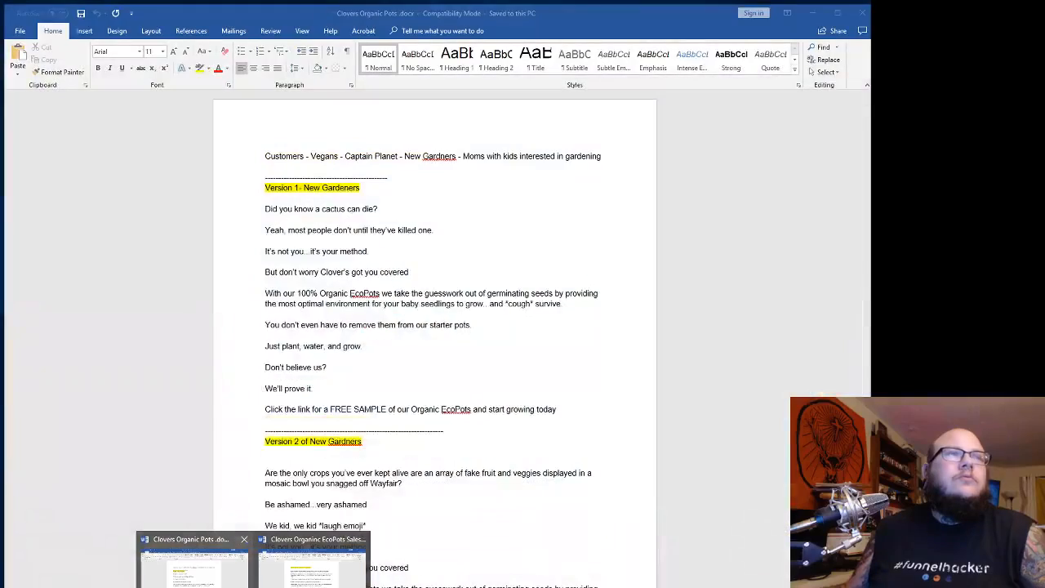
click(313, 564)
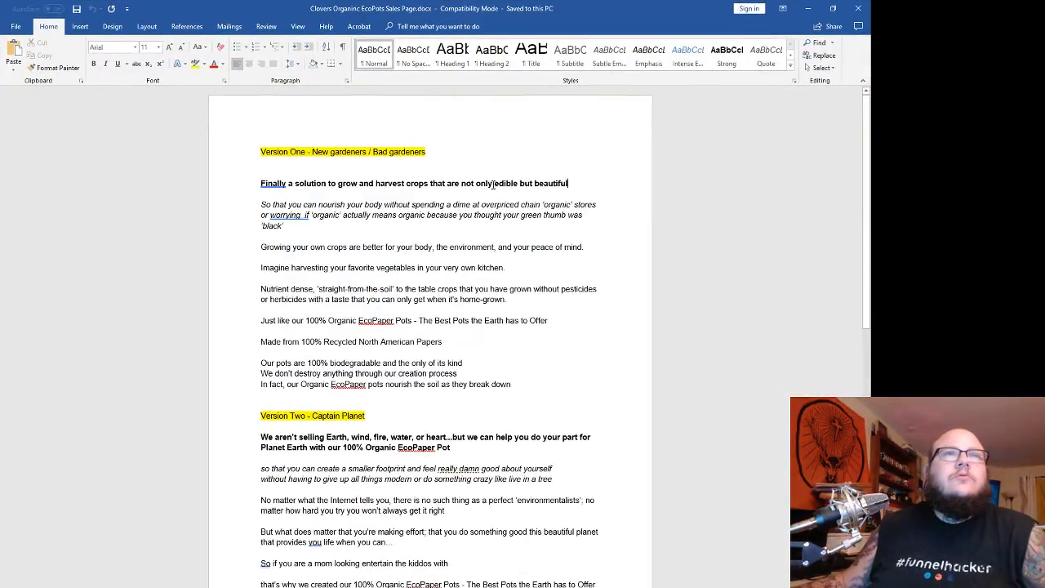
drag(569, 184, 261, 184)
key(ctrl+c)
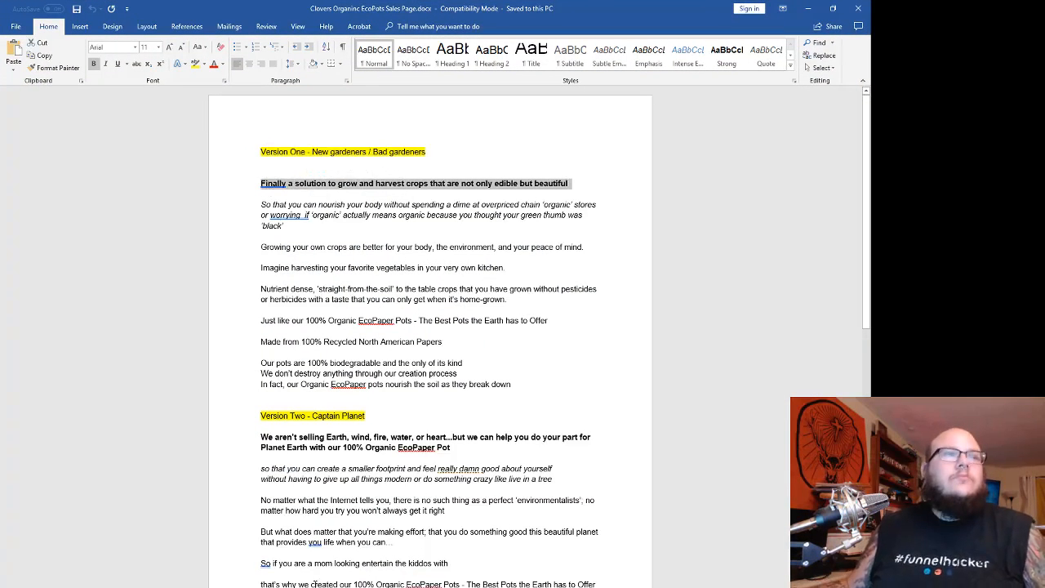
- Replace the page's main headline in ClickFunnels with "Finally a solution to grow and harvest crops that are not only edible but beautiful!"
mouse_move(237, 587)
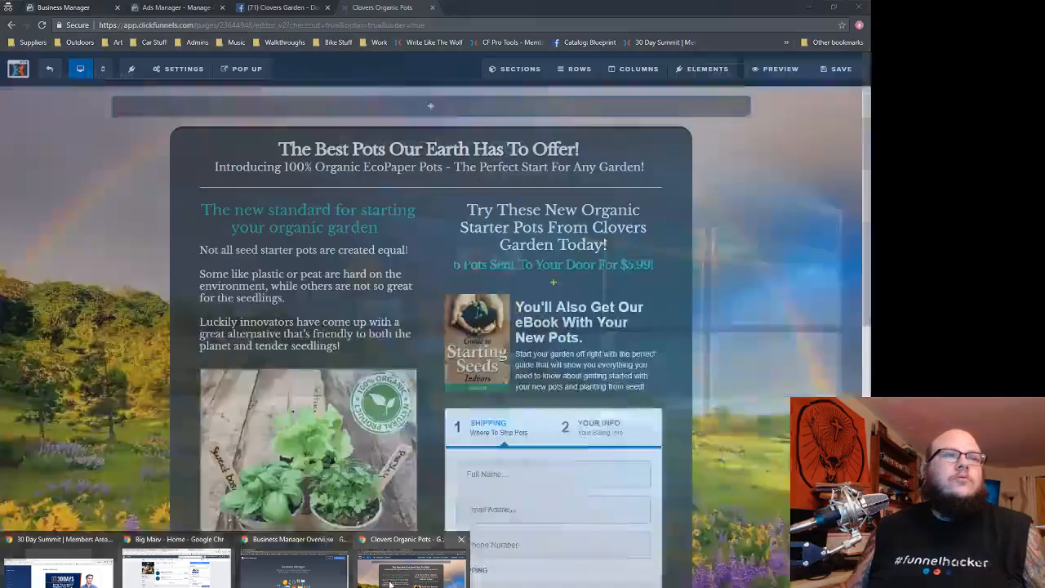
click(391, 584)
triple_click(408, 149)
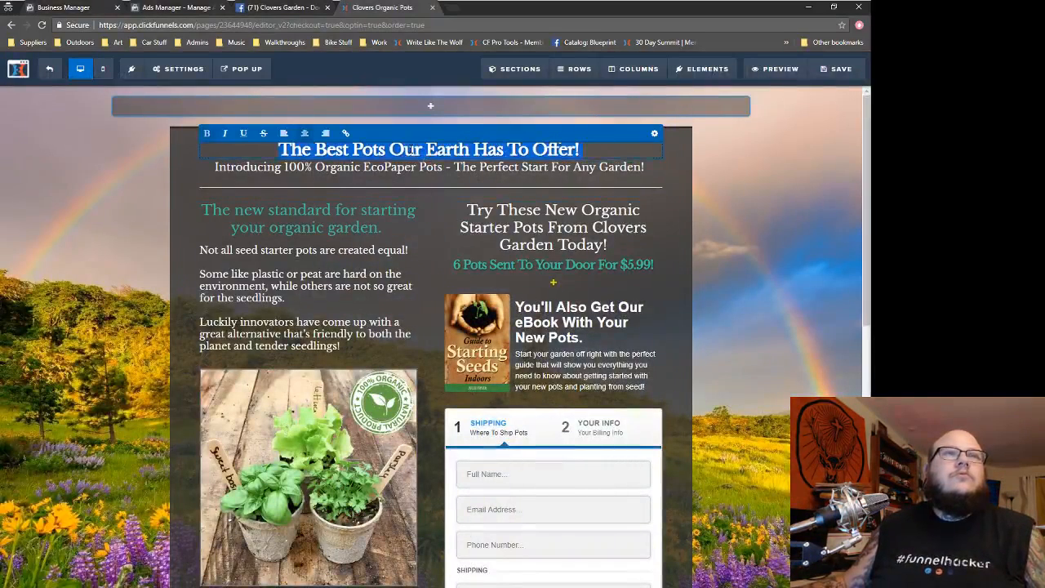
key(ctrl+v)
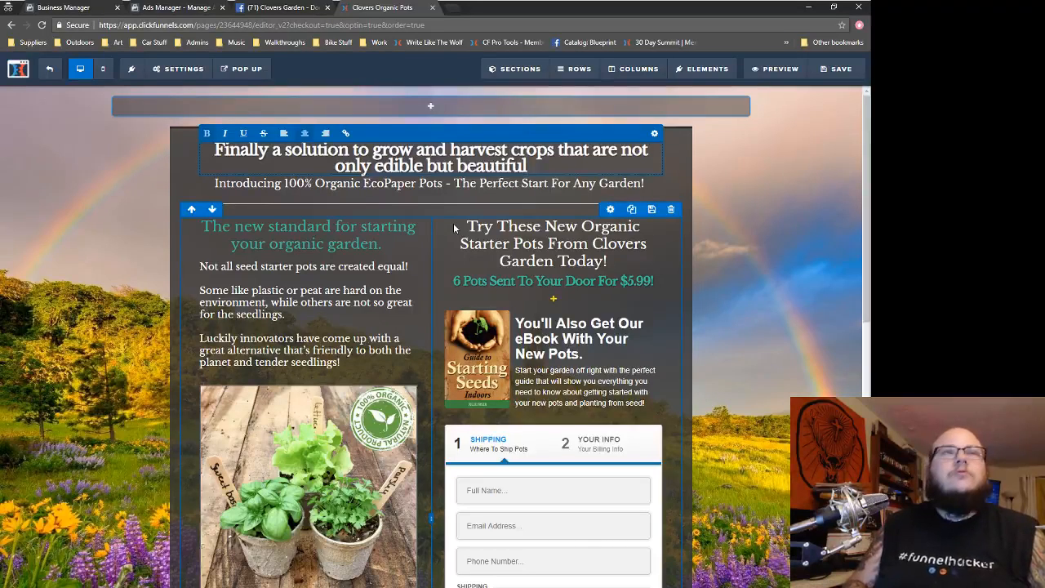
text(!)
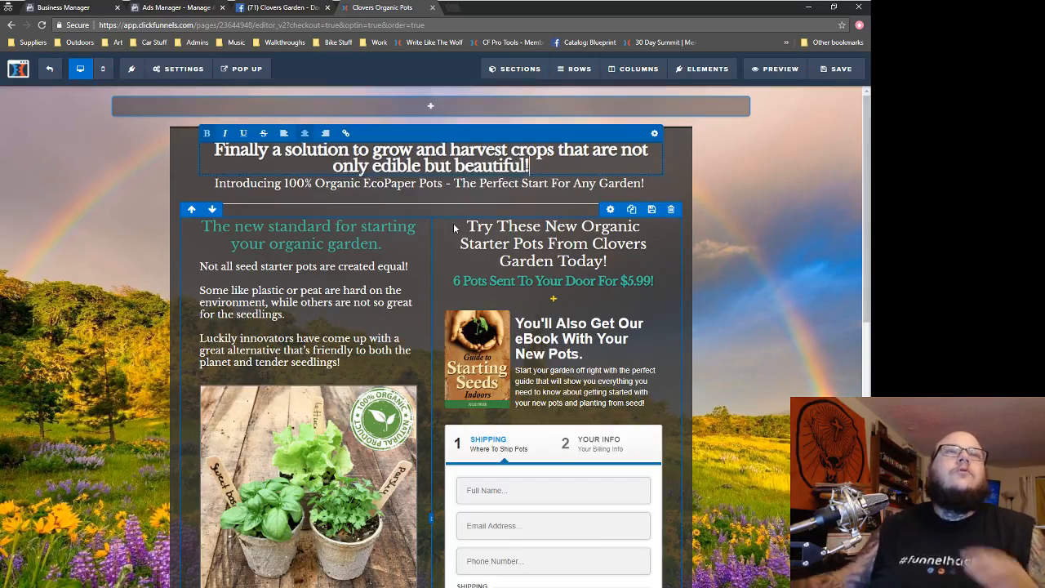
click(758, 185)
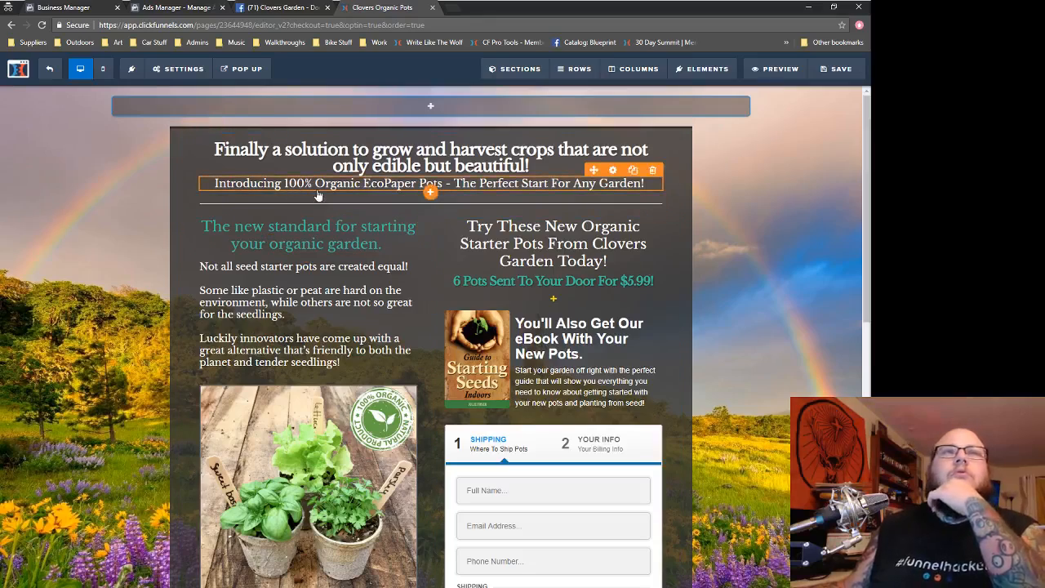
- Move the potted herbs image below the EcoPaper pots paragraphs, just above the yellow "Our pots are the ONLY organic EcoPaper pots available" text
scroll(303, 226, down, 2)
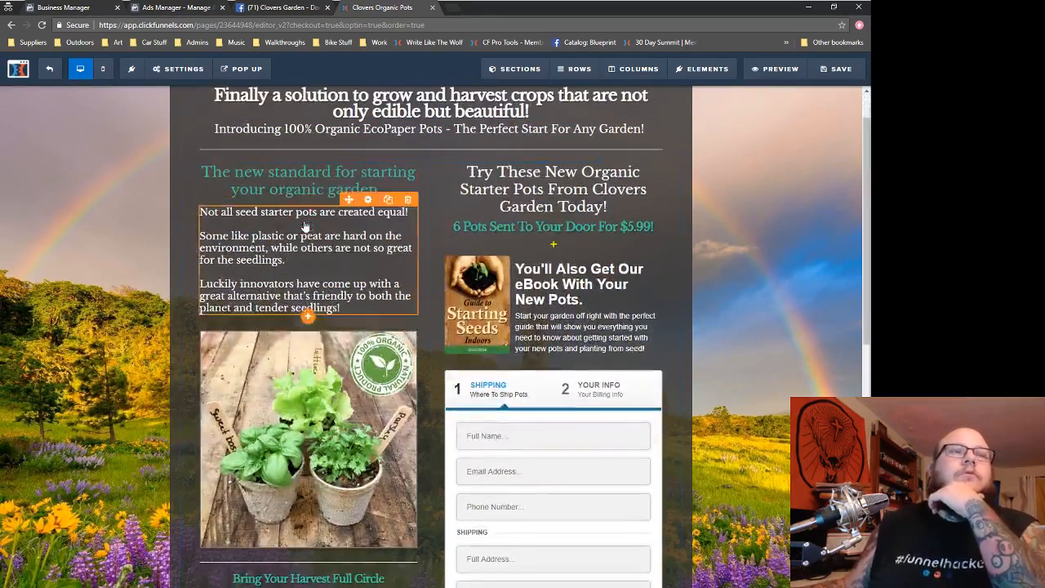
scroll(335, 431, down, 2)
scroll(359, 420, up, 2)
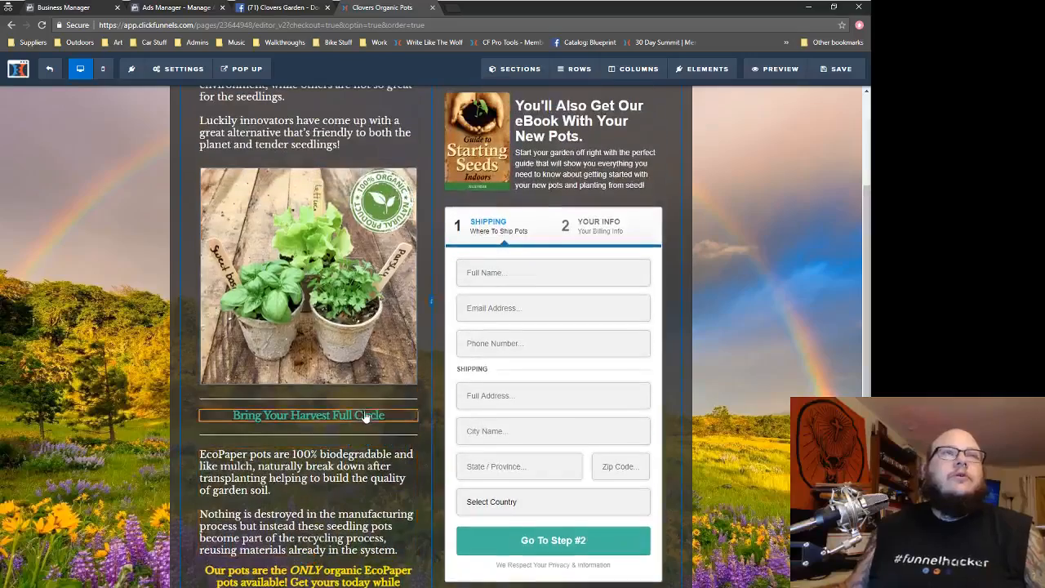
scroll(302, 384, down, 2)
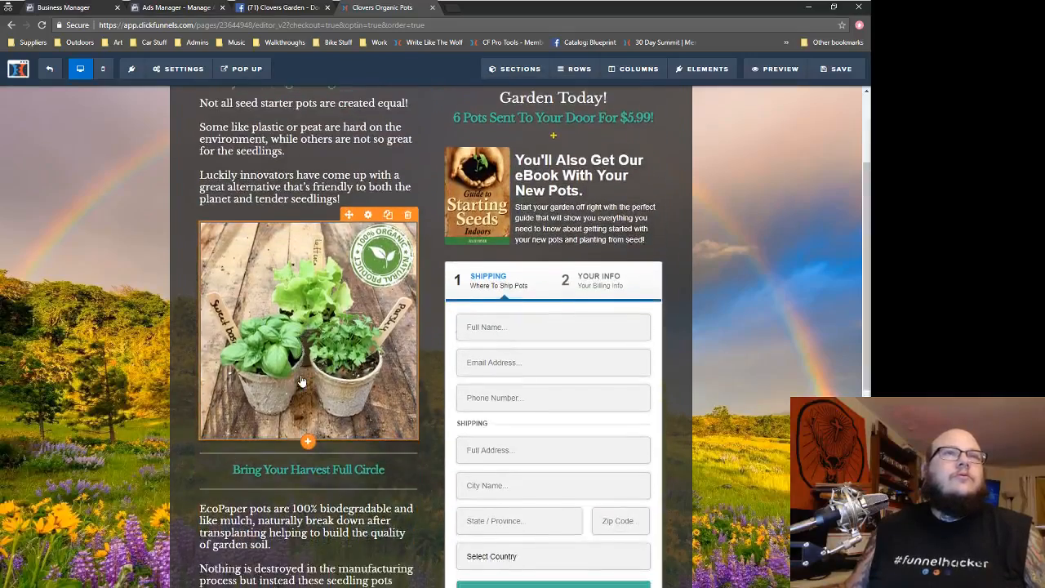
scroll(300, 392, down, 2)
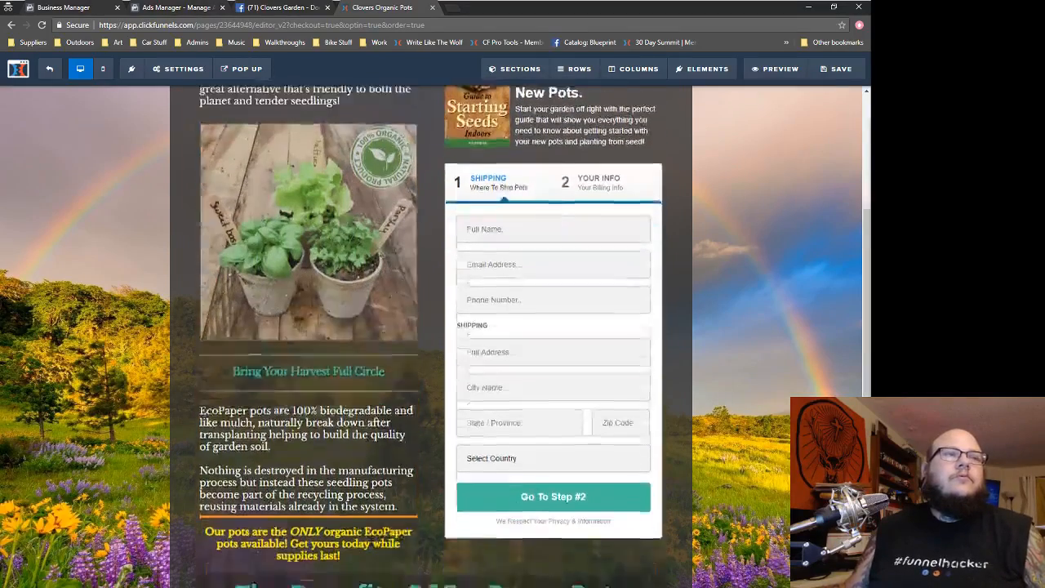
drag(291, 486, 301, 447)
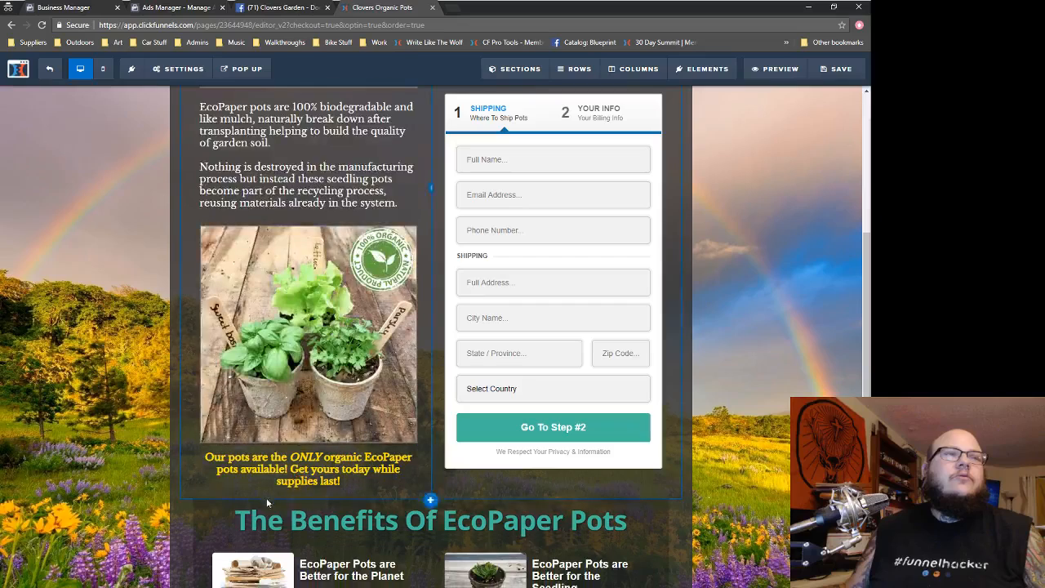
scroll(424, 464, up, 5)
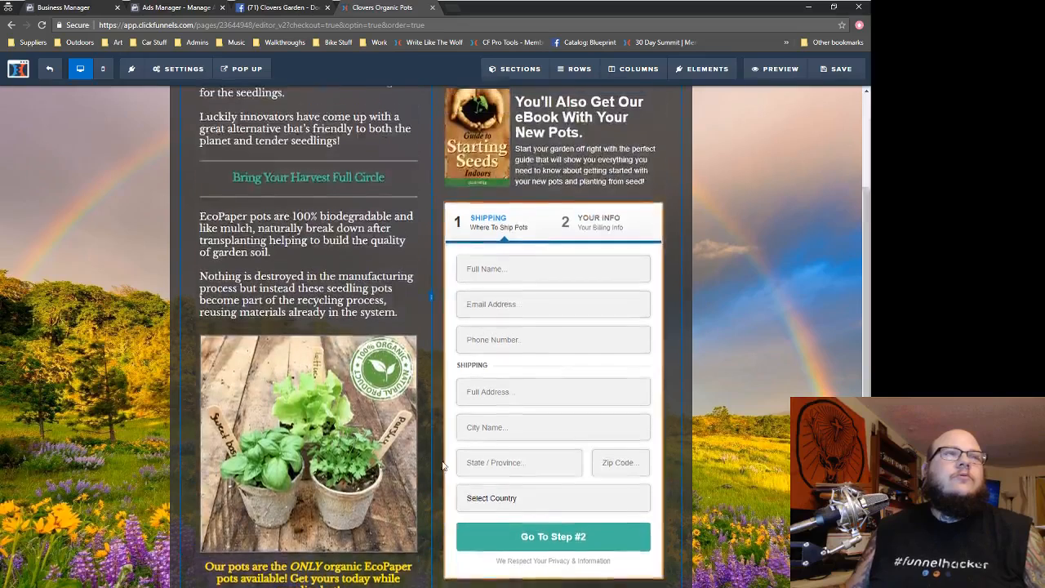
scroll(424, 464, up, 1)
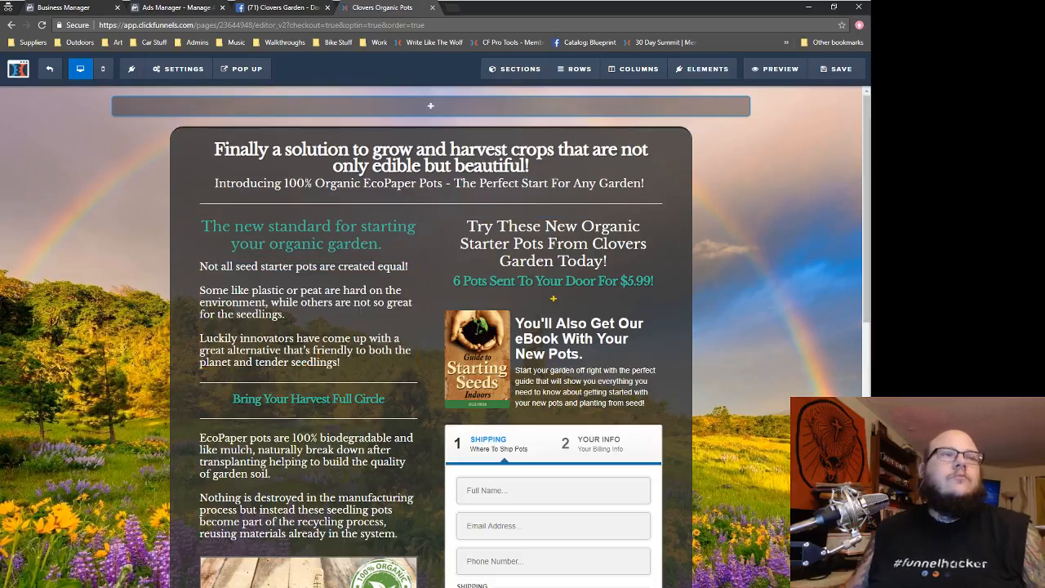
- Switch to the Word sales page document and copy Version One's italic paragraph beginning "So that you can nourish your body"
click(312, 567)
click(338, 292)
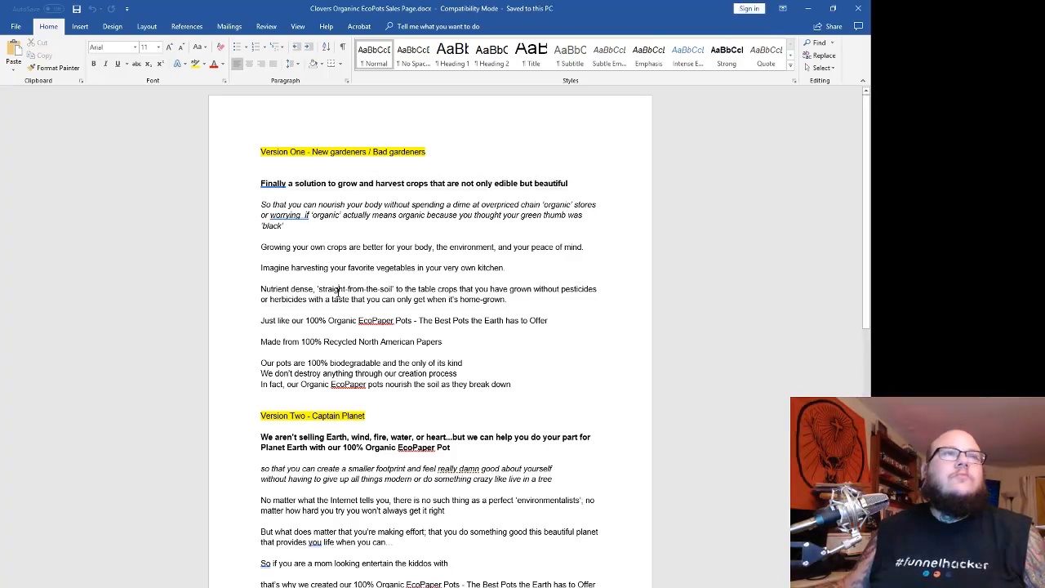
drag(507, 381, 243, 204)
click(295, 226)
drag(295, 226, 251, 206)
key(ctrl+c)
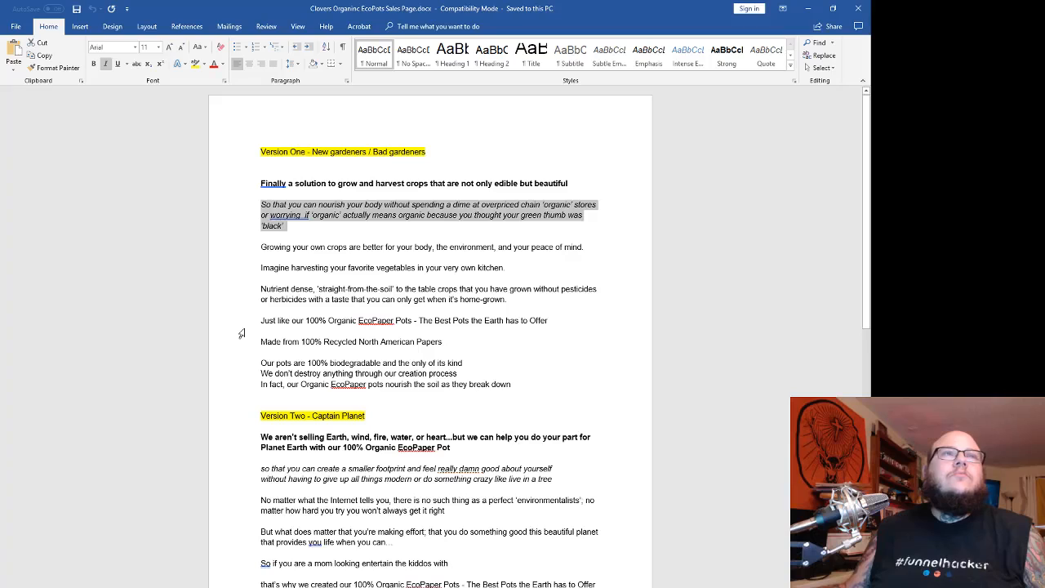
- Return to the ClickFunnels page editor and replace the green subheading "The new standard for starting your organic garden." with "Nourish Your Body Without The Price Tag..."
click(810, 8)
click(314, 311)
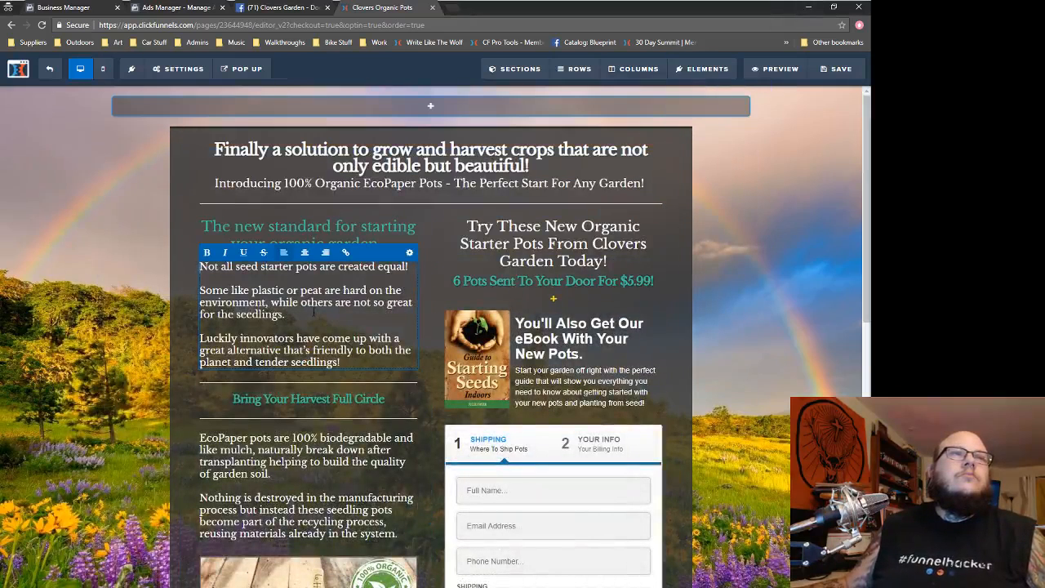
triple_click(385, 237)
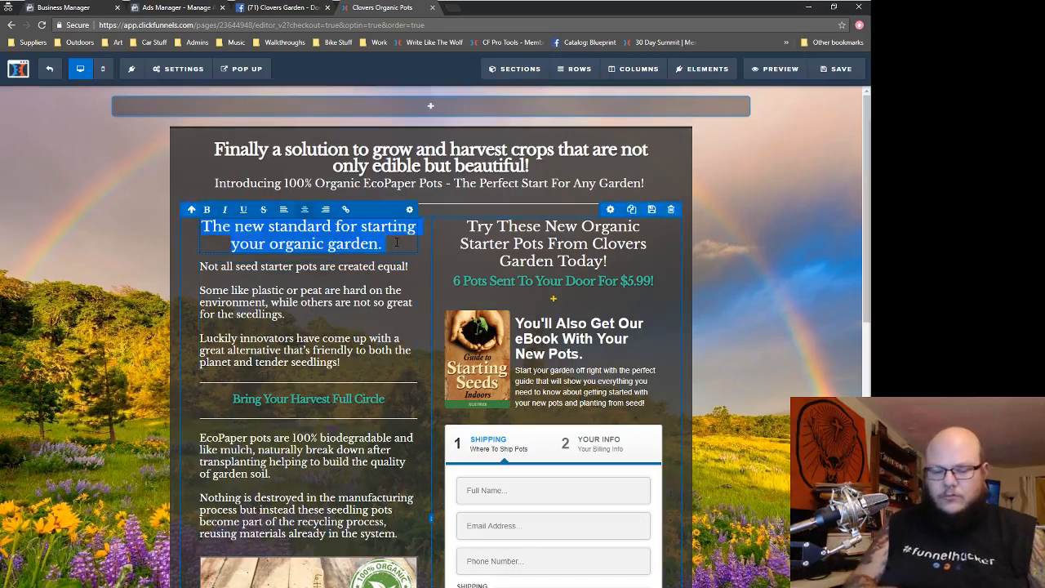
text(Nourish Y)
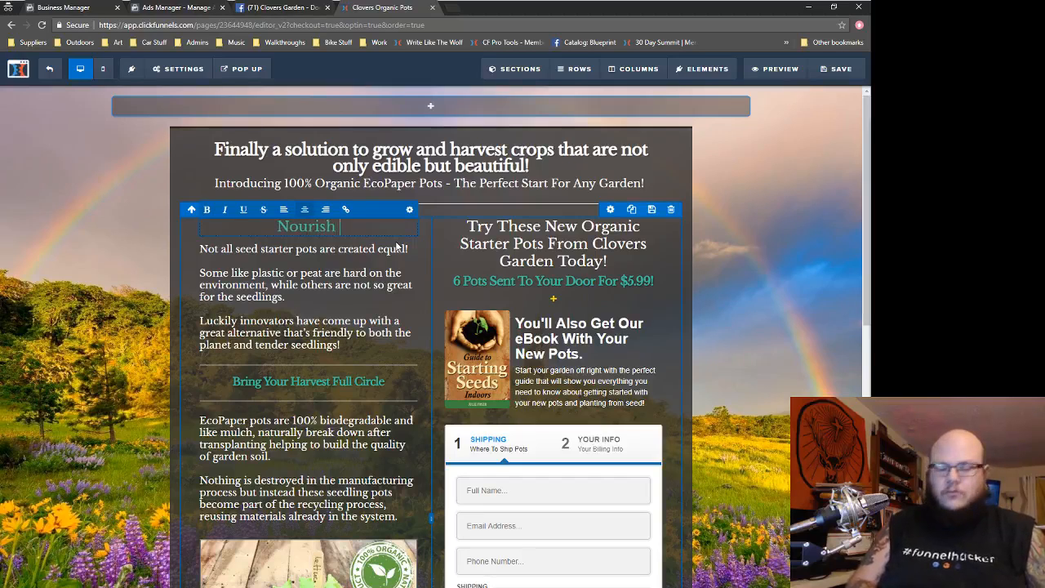
text(our)
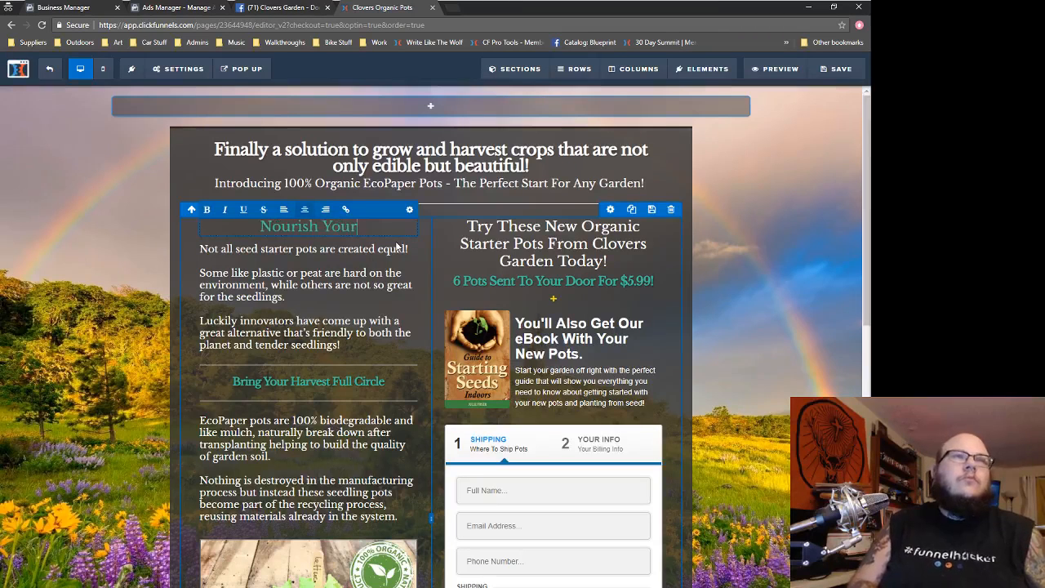
text( Body )
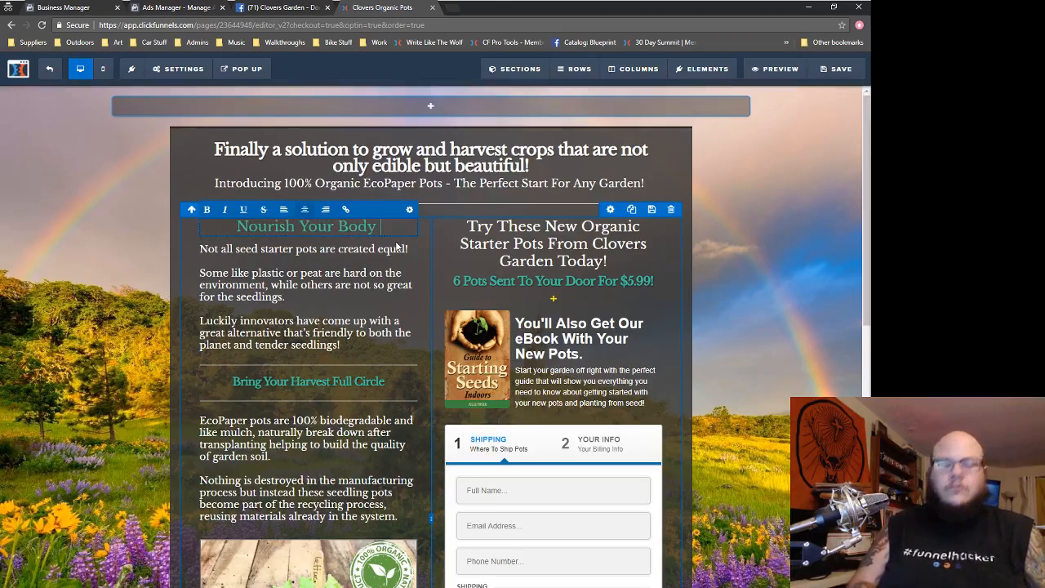
text(Without)
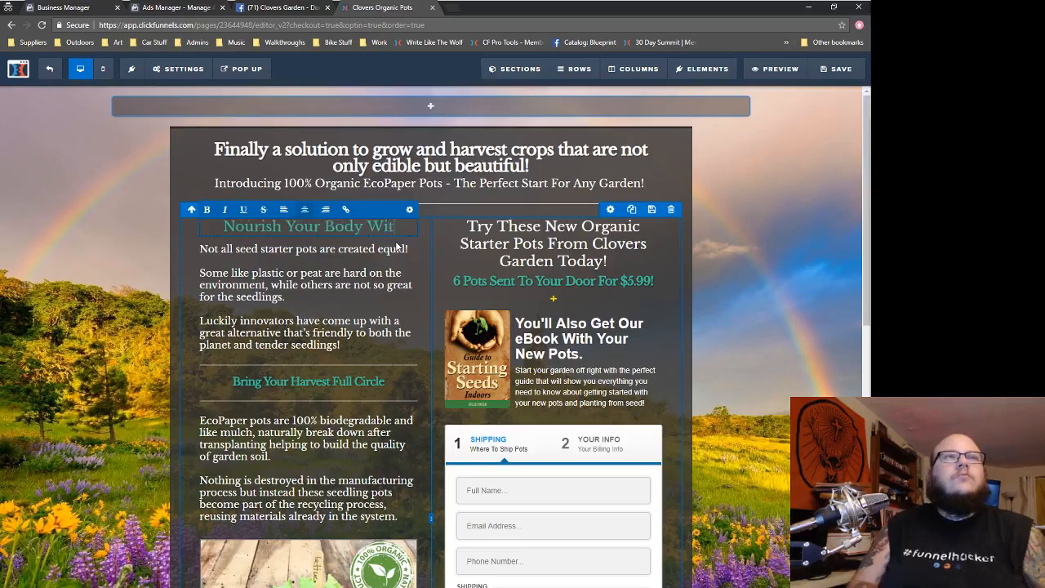
text(he Price Tag)
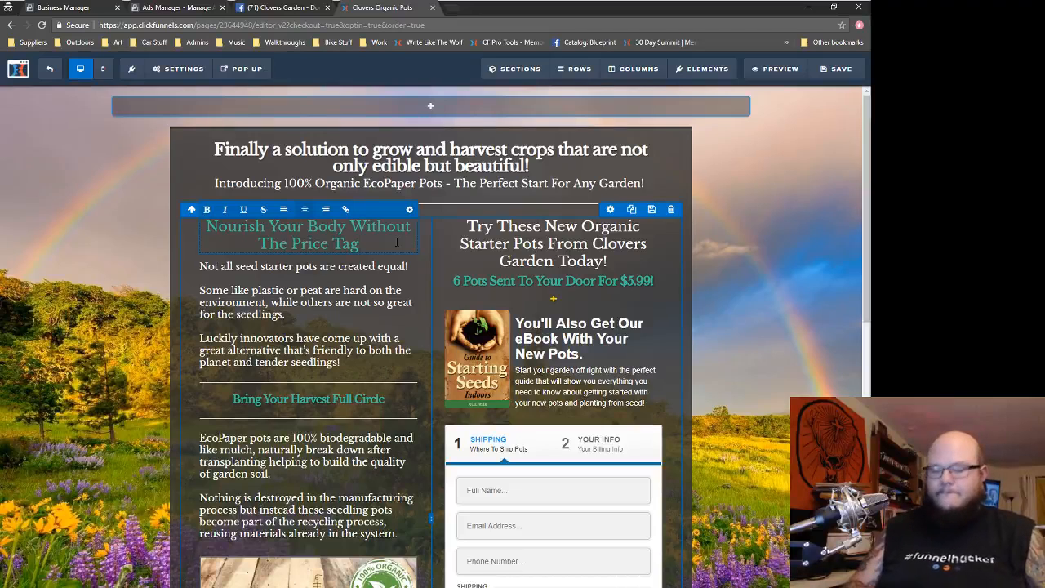
text(...)
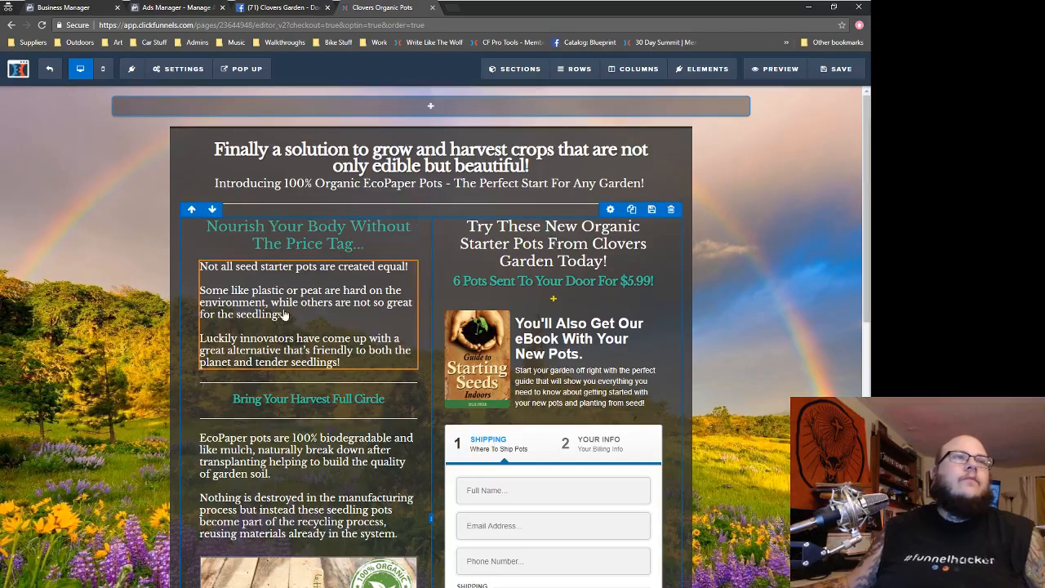
- Replace the seed starter pots text under the green subheading with the copied Version One paragraph
click(287, 314)
triple_click(287, 315)
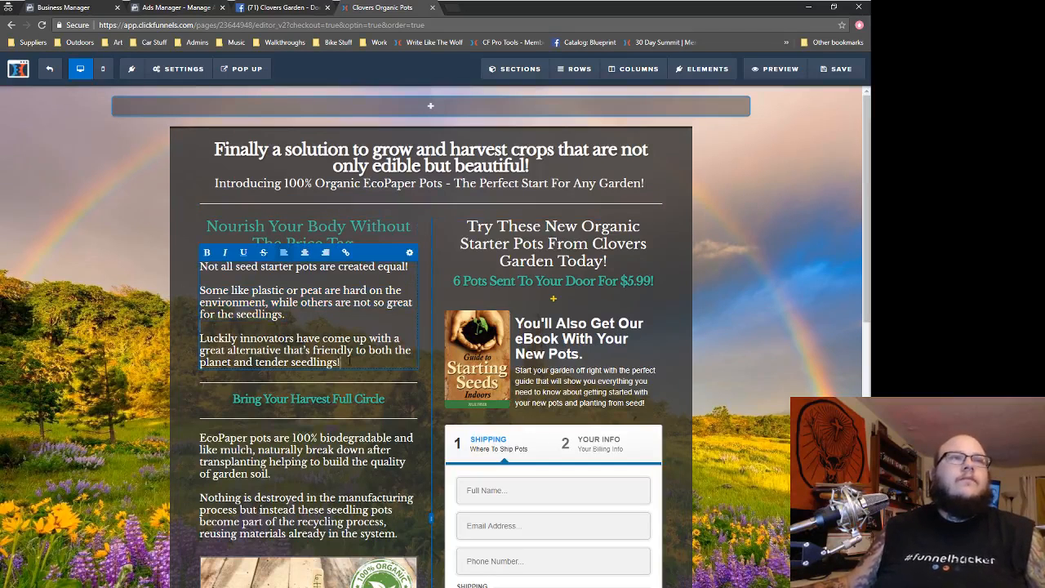
drag(341, 362, 208, 266)
key(ctrl+v)
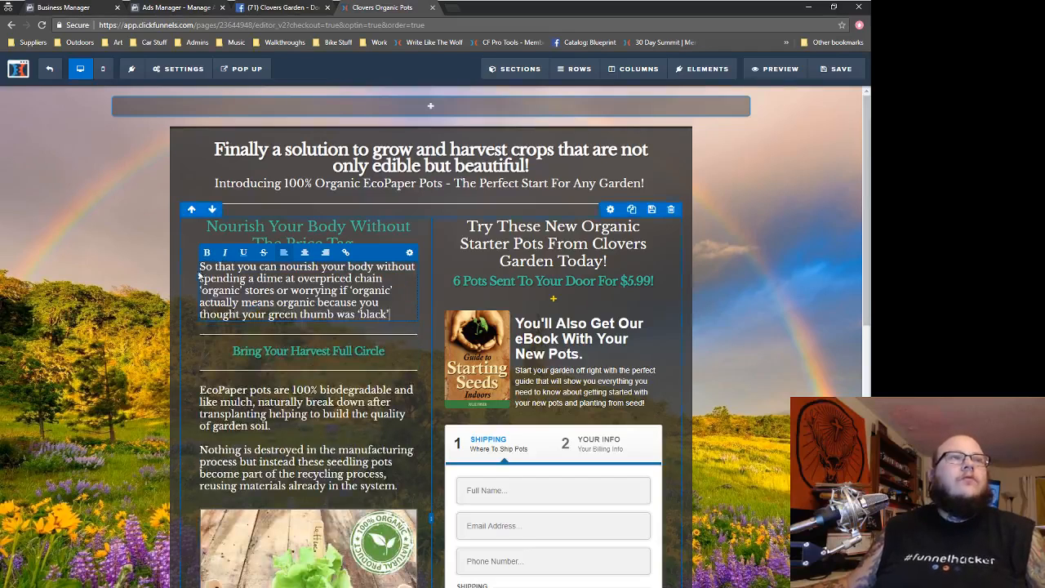
click(425, 321)
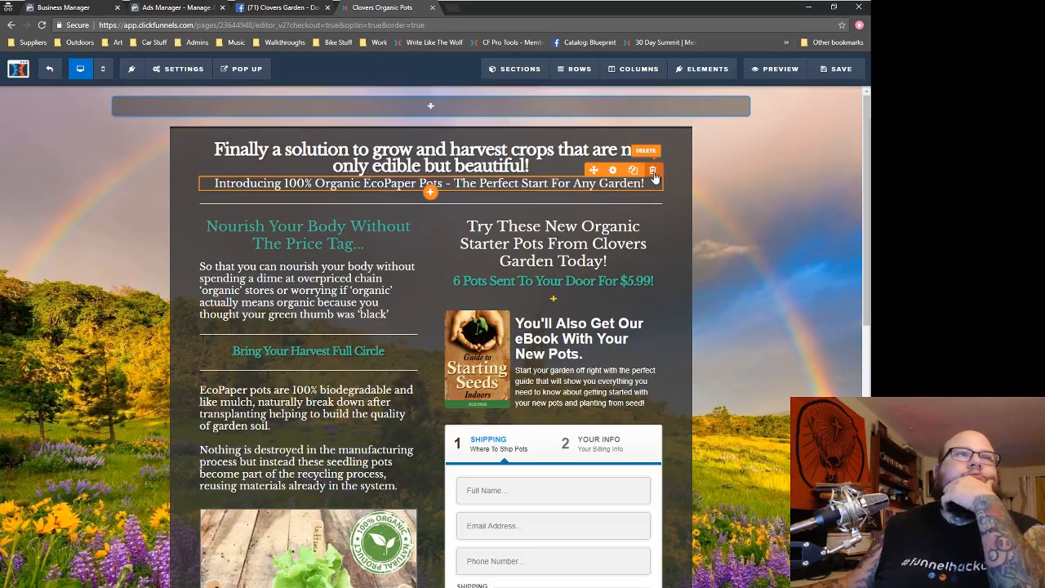
- Delete the "Introducing 100% Organic EcoPaper Pots - The Perfect Start For Any Garden!" line below the main headline
click(653, 173)
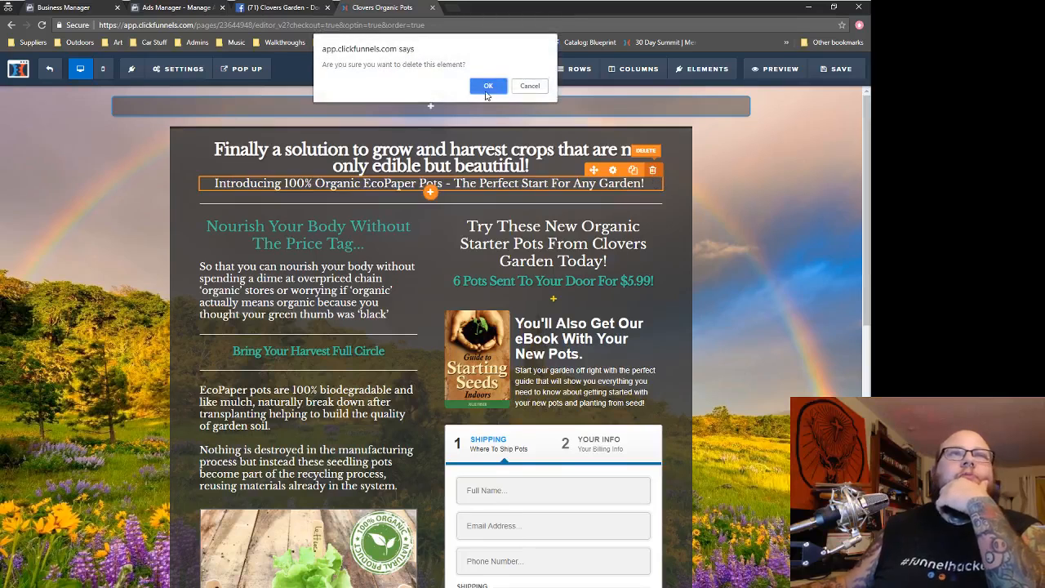
click(487, 89)
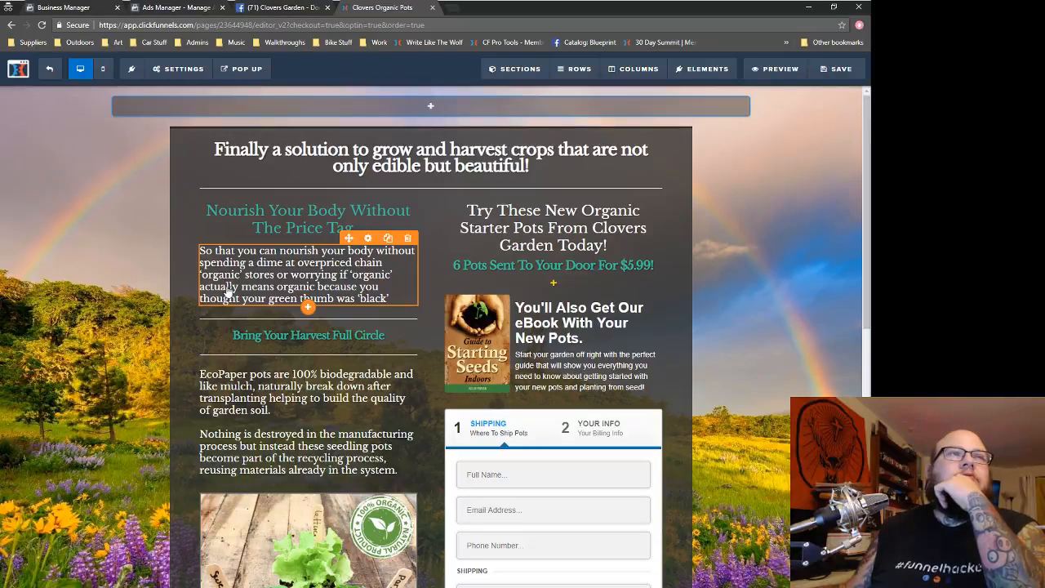
- Reword the opening of the paragraph under the green subheading to "You can nourish your body", dropping "So that"
click(269, 254)
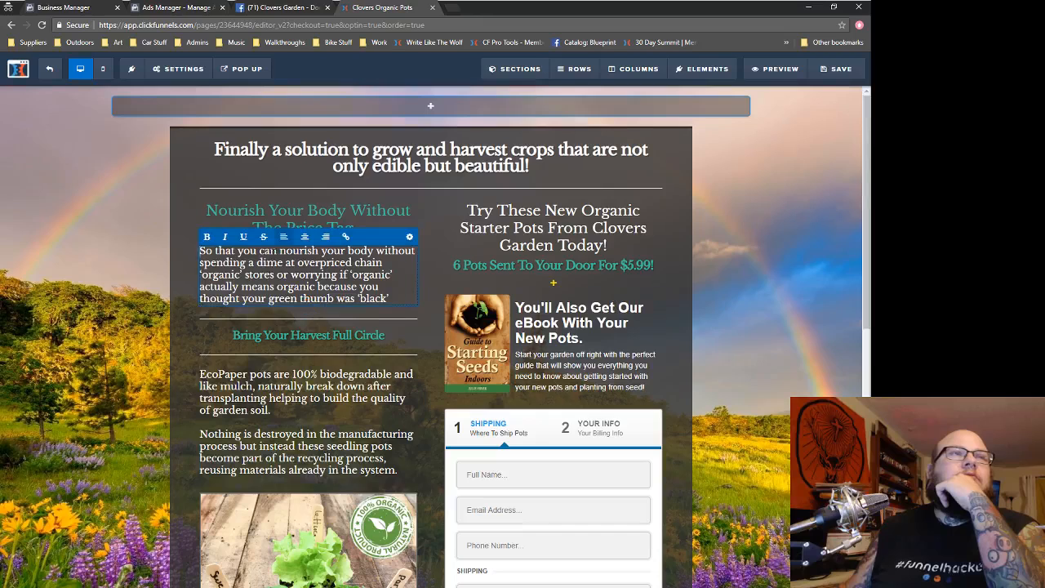
drag(279, 252, 201, 252)
click(232, 252)
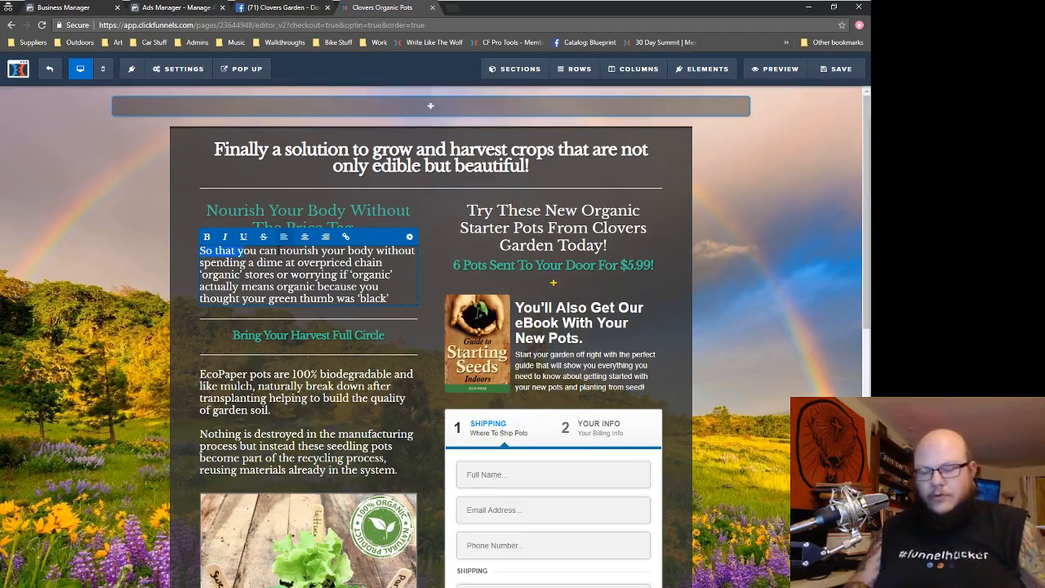
text(Y)
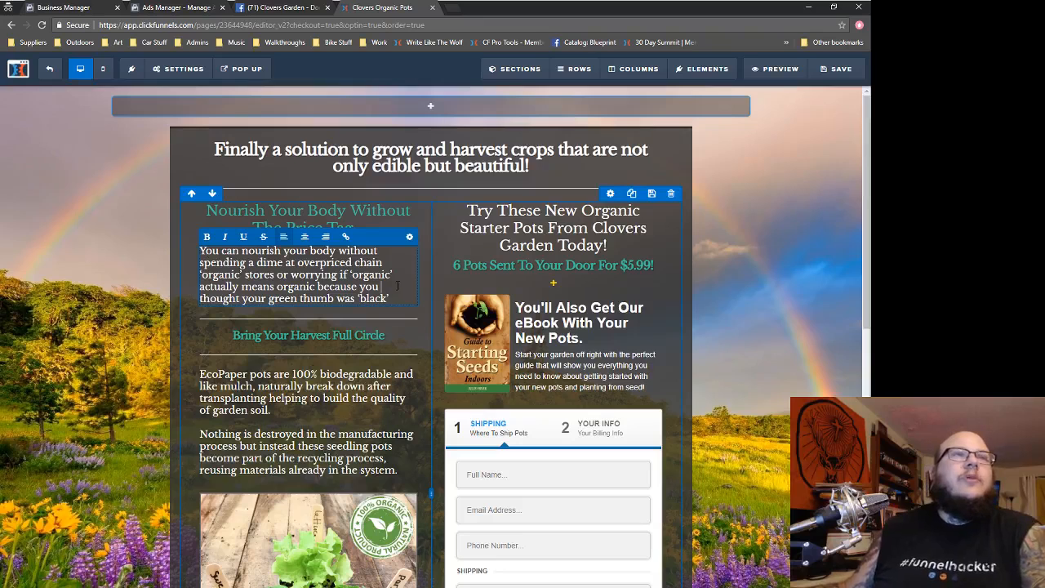
- Center-align the "You can nourish your body" paragraph under the green subheading
click(427, 318)
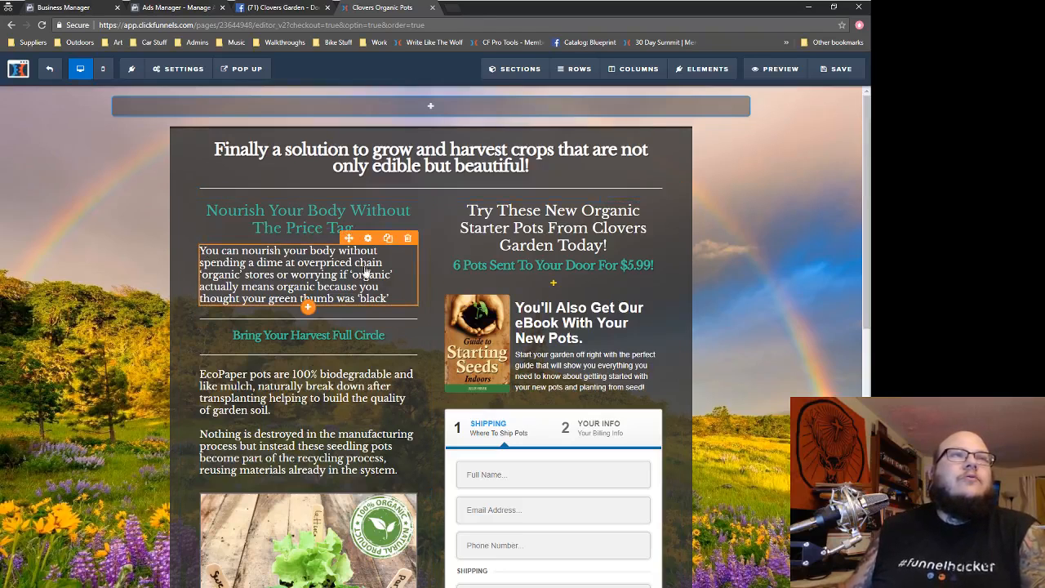
click(370, 242)
click(302, 288)
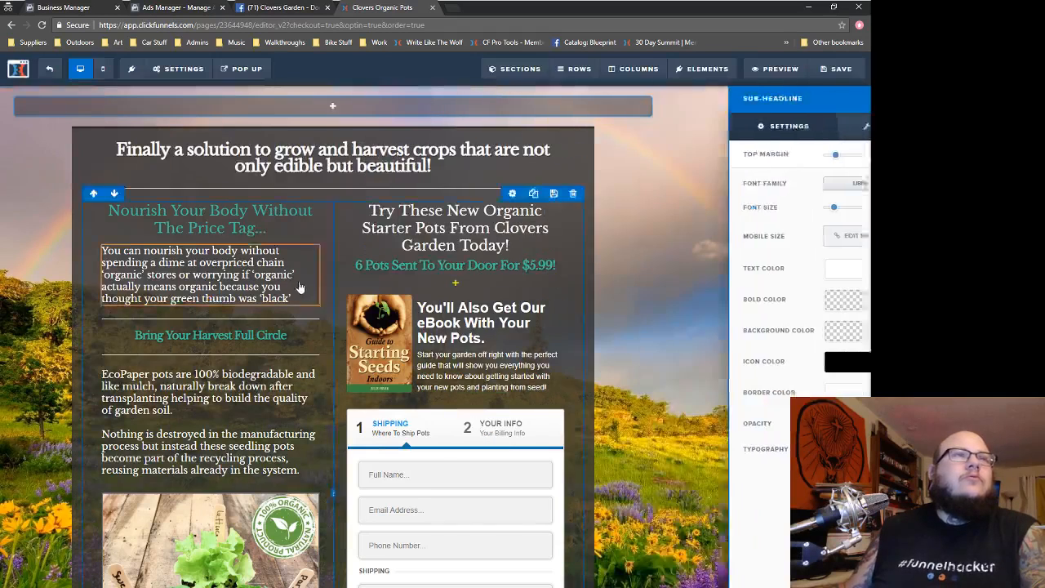
click(300, 287)
click(304, 237)
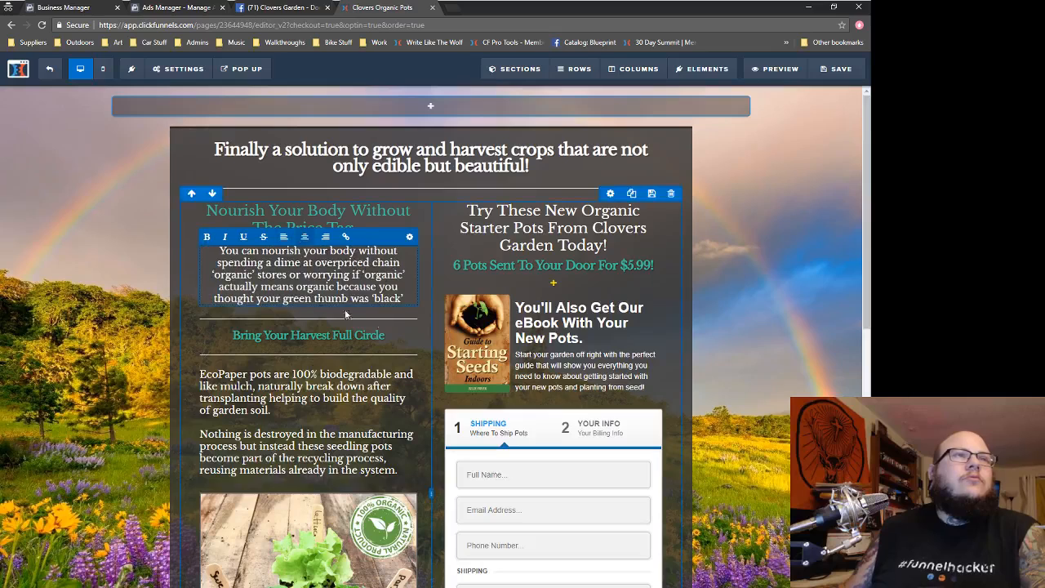
click(430, 313)
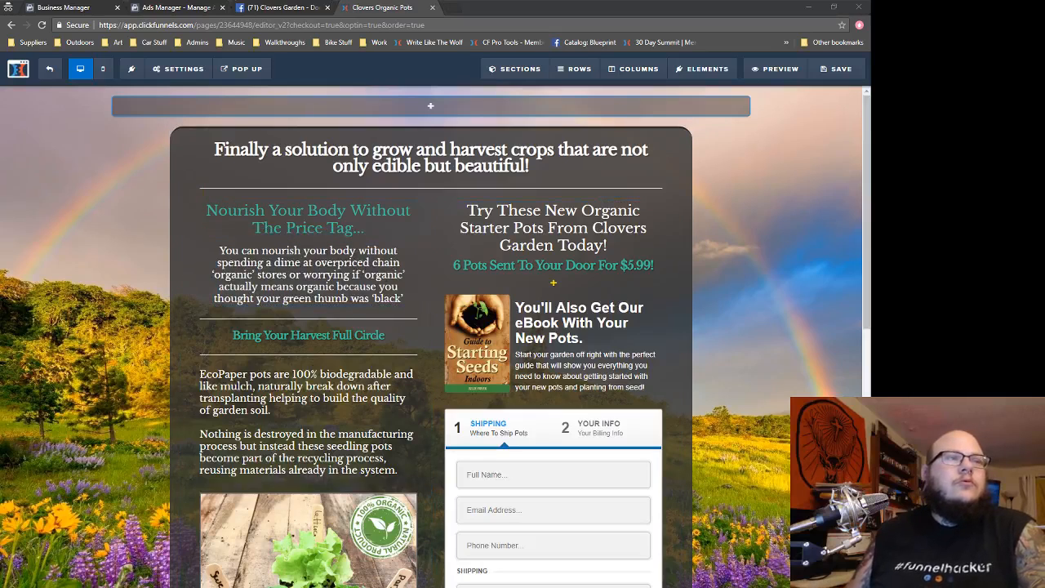
- Switch to Word and copy the Version One line "Just like our 100% Organic EcoPaper Pots - The Best Pots the Earth has to Offer"
key(alt+Tab)
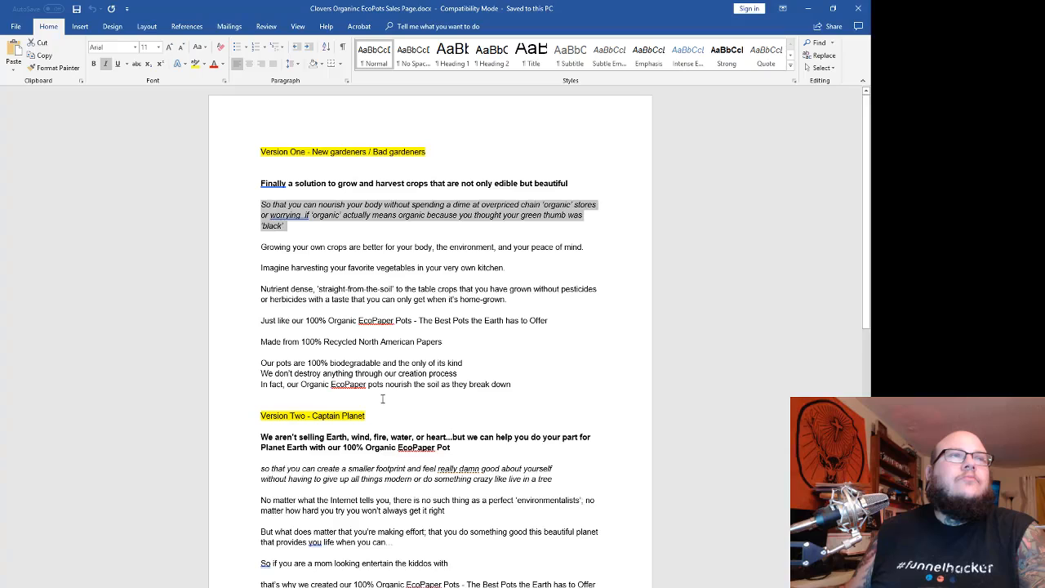
drag(561, 323, 261, 321)
right_click(439, 321)
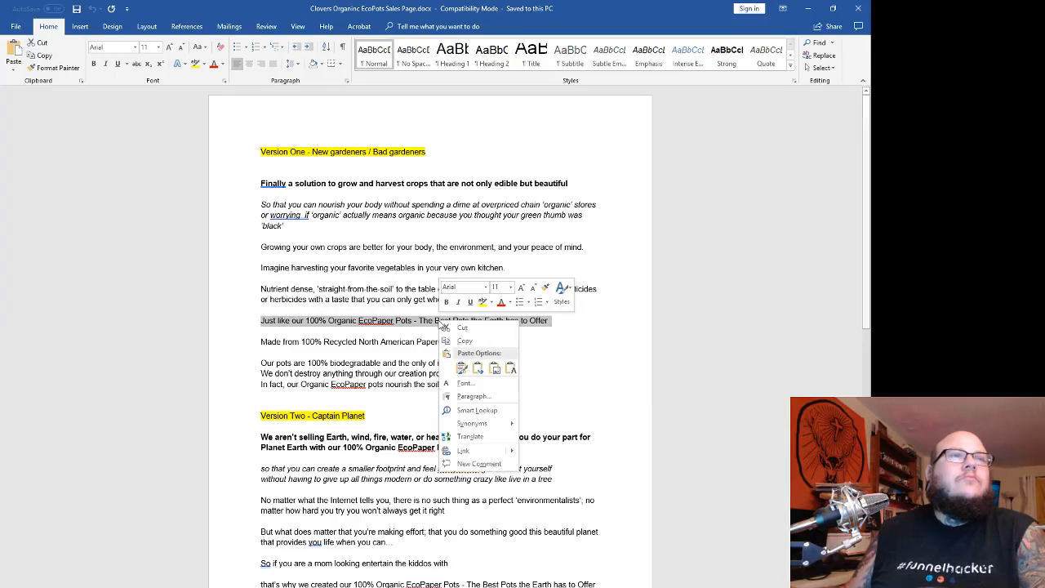
click(463, 340)
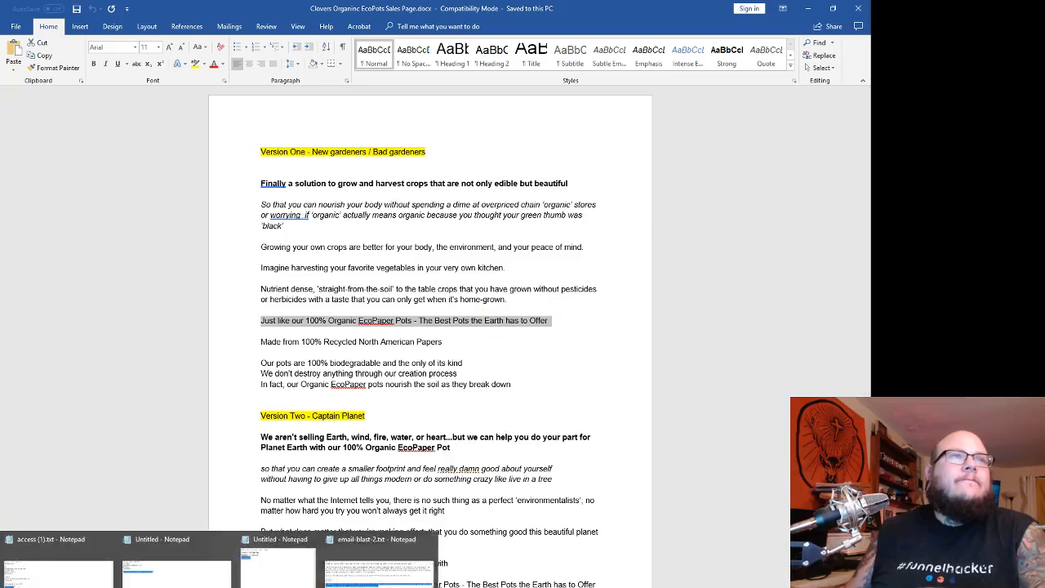
- Copy the Version One text from "Growing your own crops" through "home-grown." and return to the ClickFunnels page editor
drag(523, 299, 270, 245)
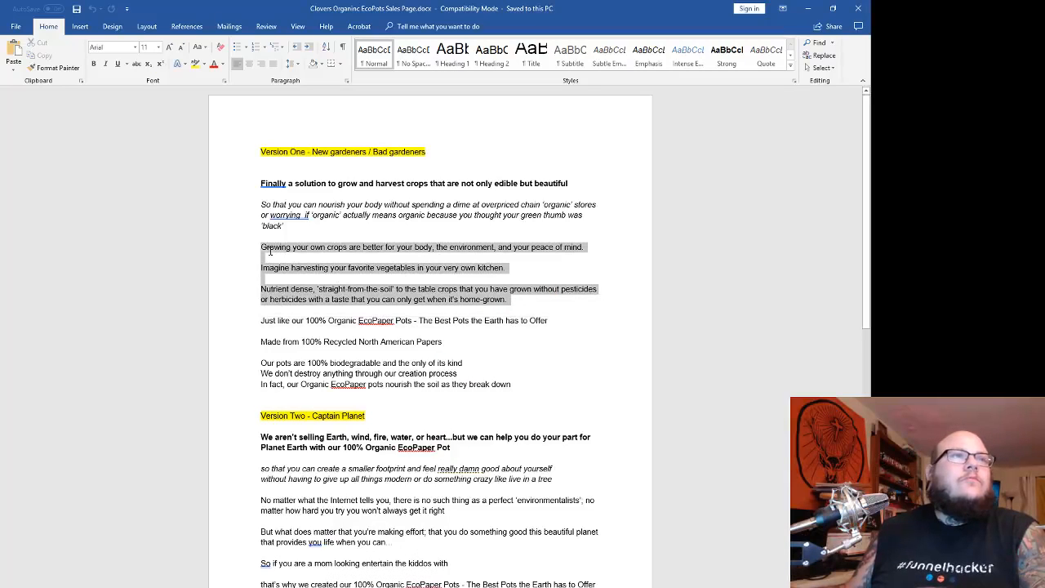
right_click(270, 243)
click(301, 272)
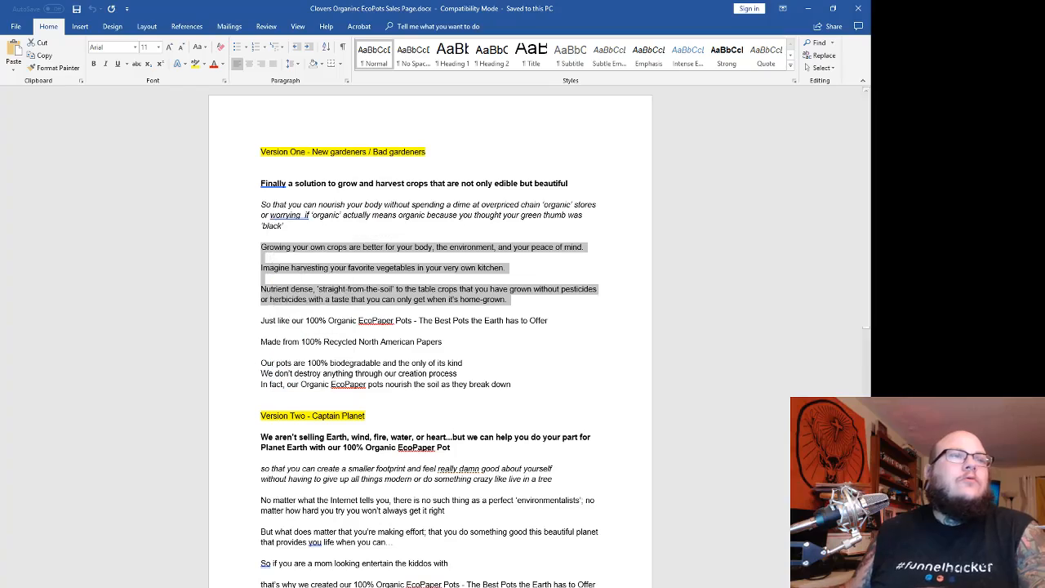
click(303, 570)
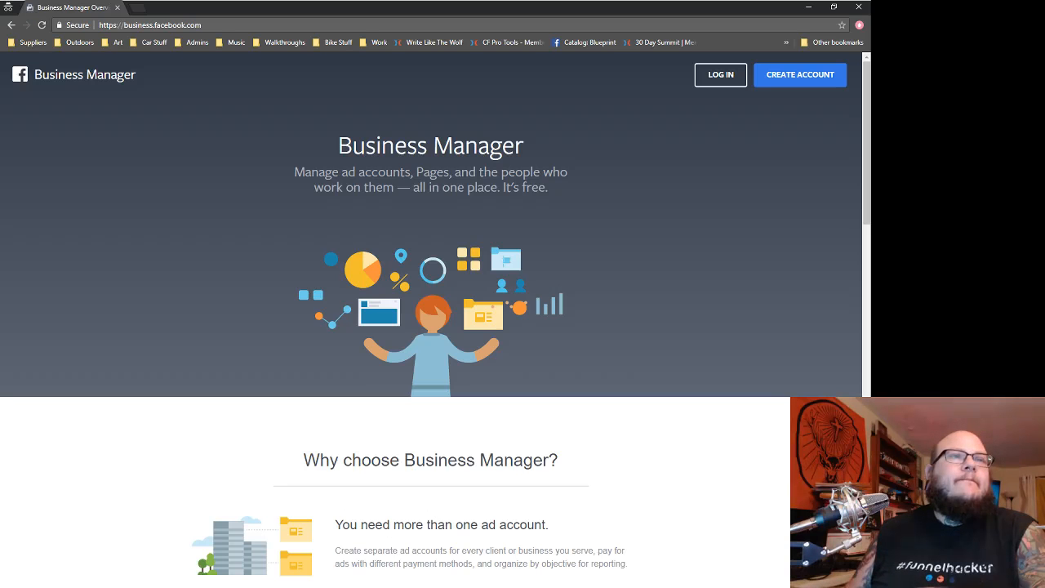
click(116, 8)
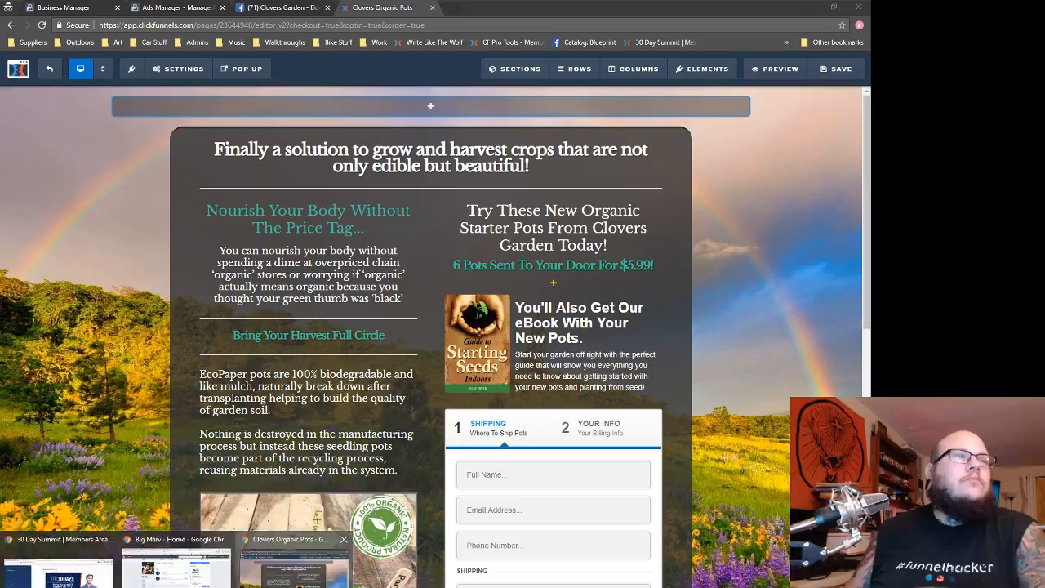
click(303, 567)
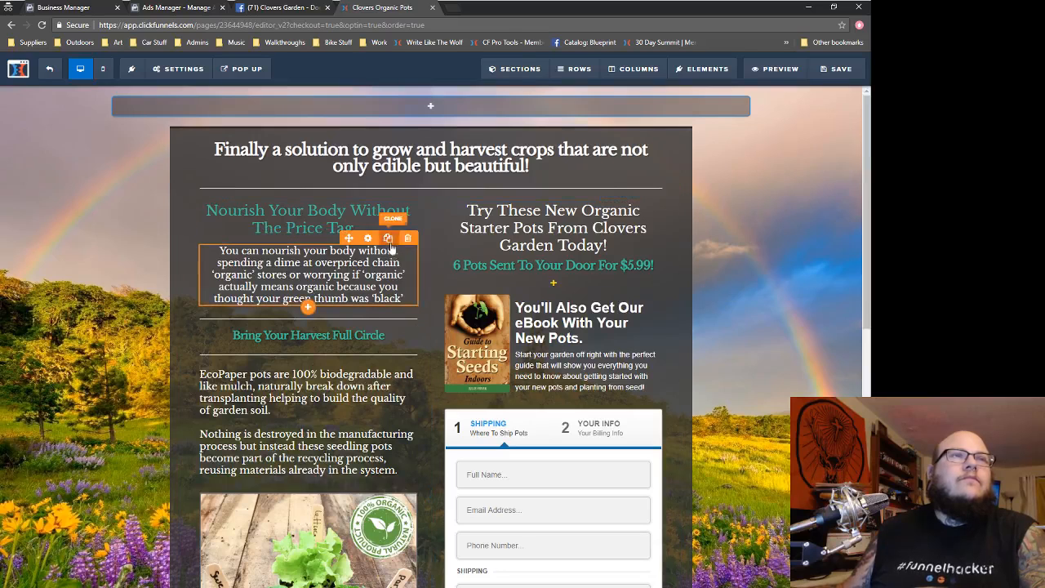
- Clone the "You can nourish your body" paragraph and replace the clone's text with the copied "Growing your own crops" passage
click(387, 238)
double_click(365, 333)
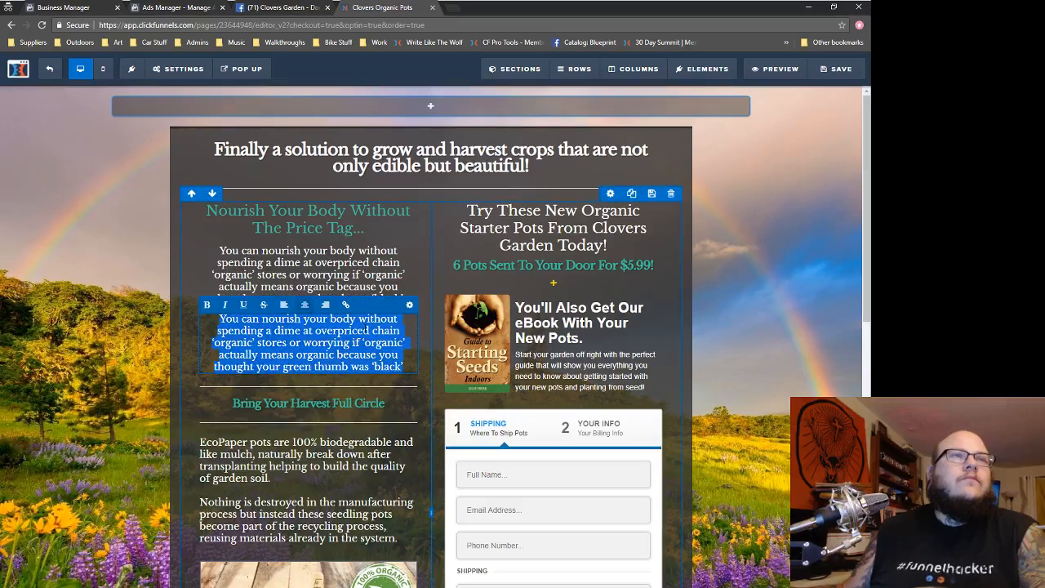
key(ctrl+v)
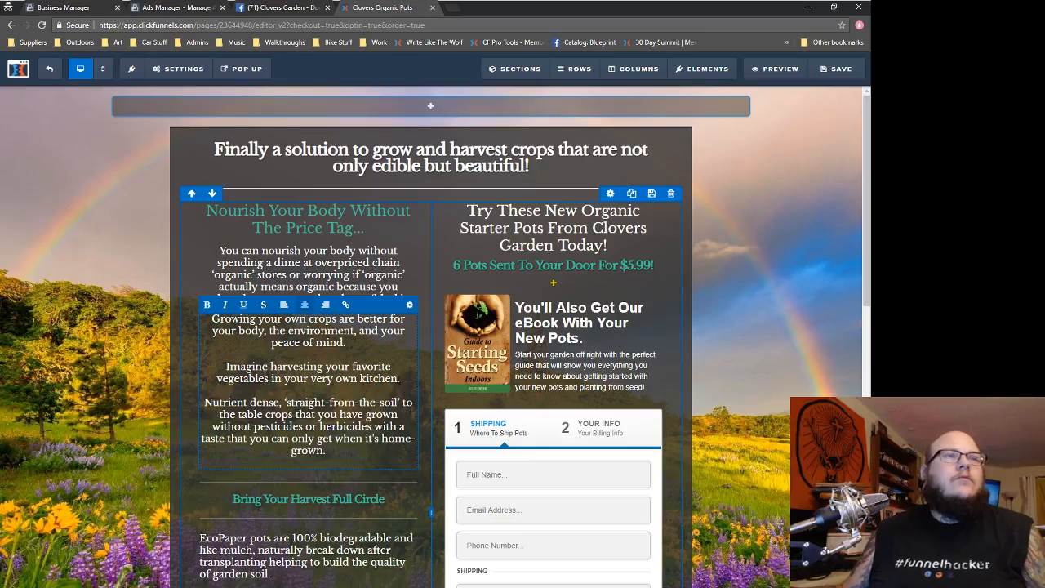
click(437, 393)
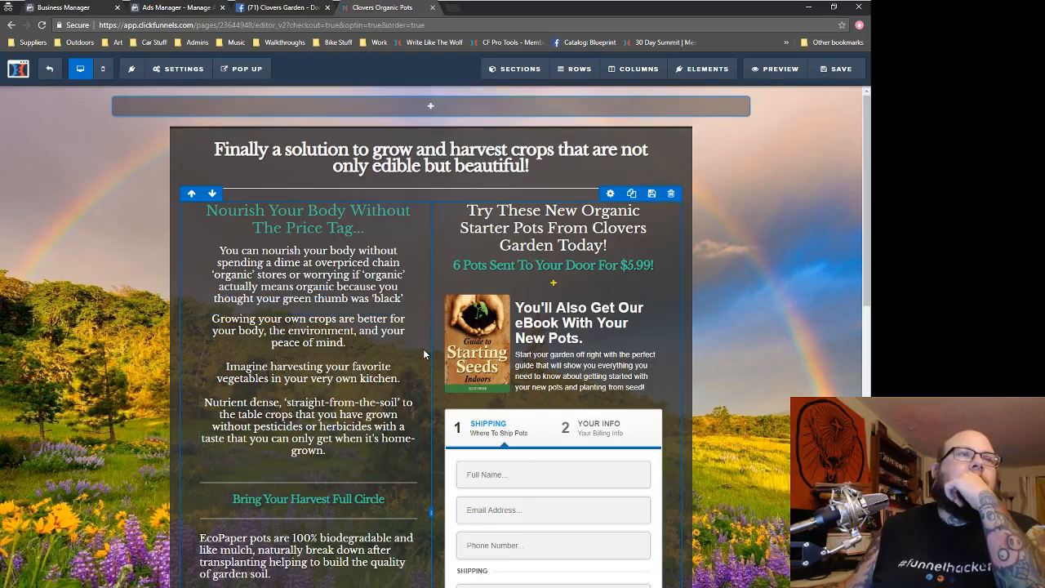
- Reduce the top margin of the divider above "Bring Your Harvest Full Circle"
scroll(424, 353, down, 1)
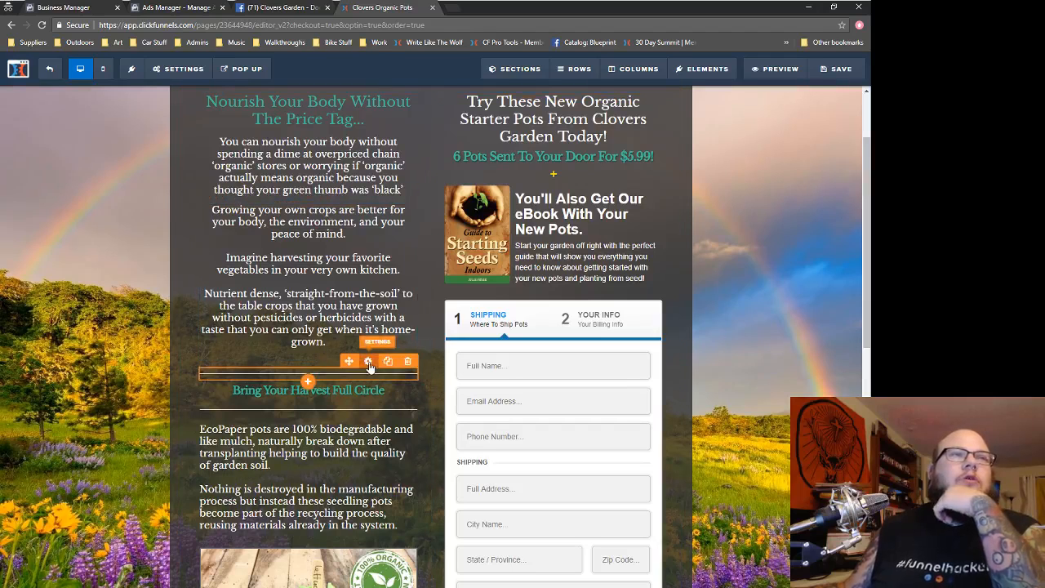
click(370, 361)
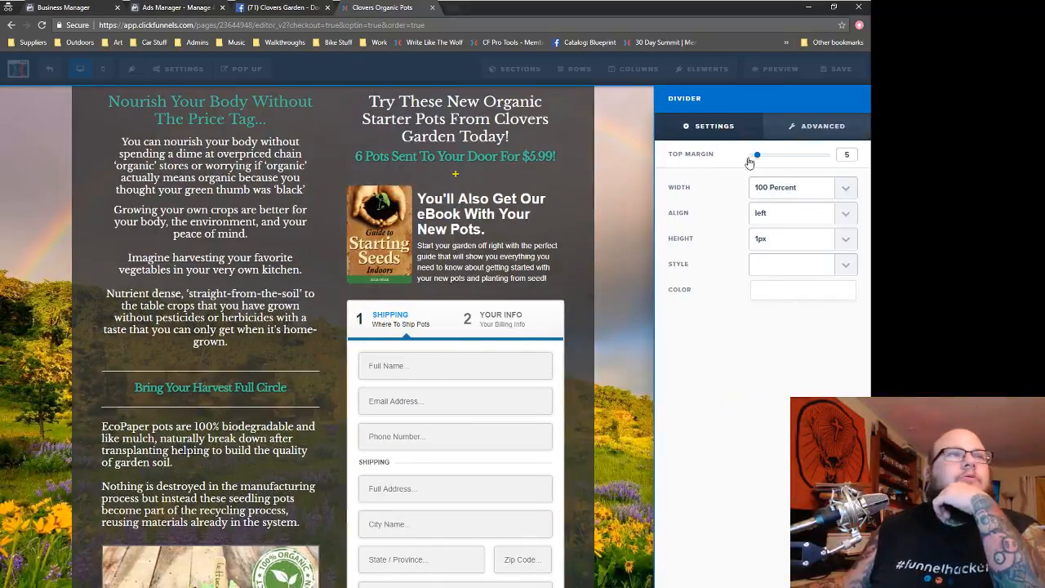
drag(749, 163, 724, 165)
click(291, 312)
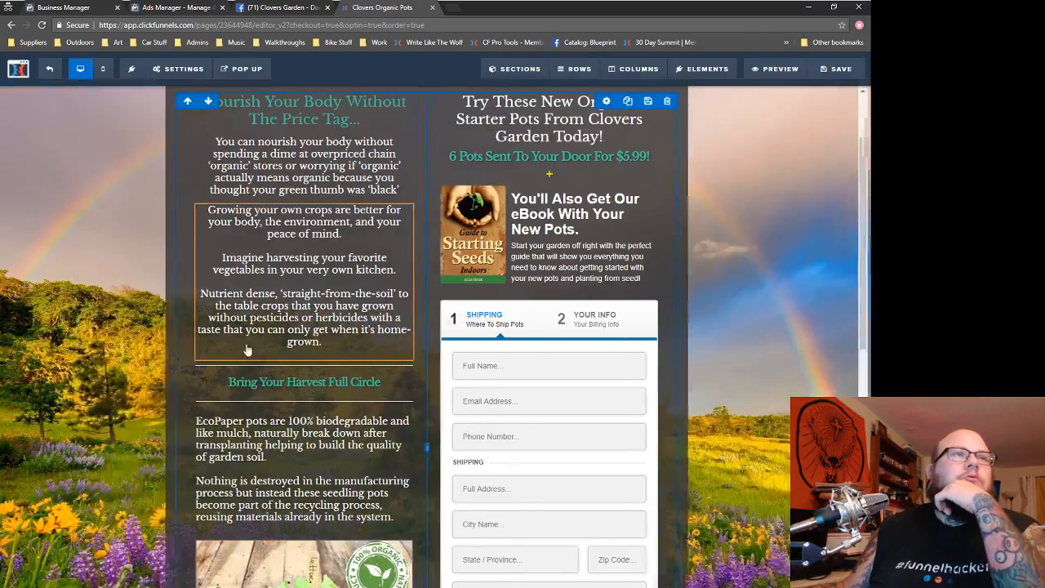
- Remove the blank line after "home-grown." at the end of the cloned paragraph
click(366, 347)
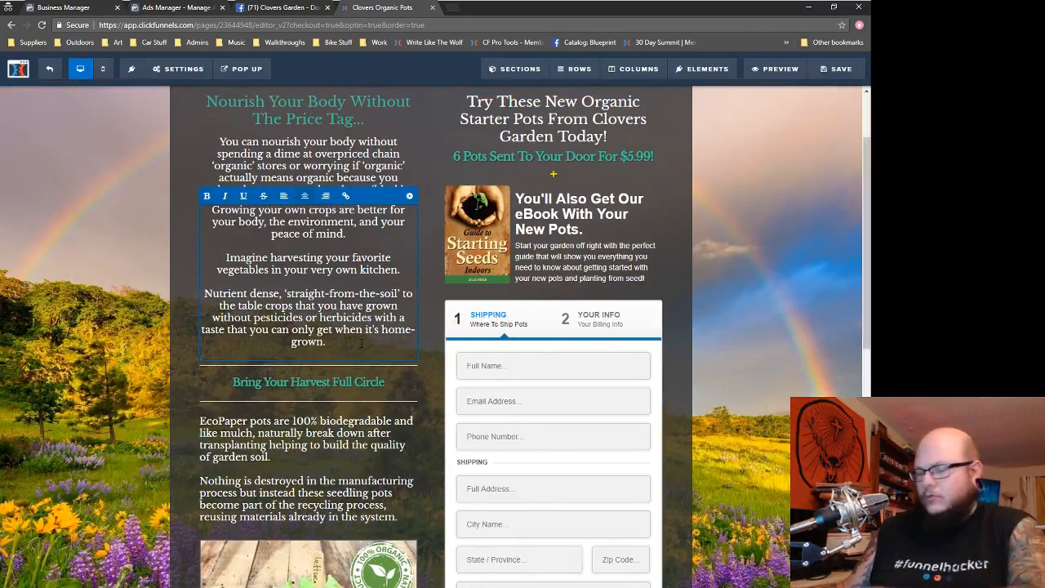
key(BackSpace)
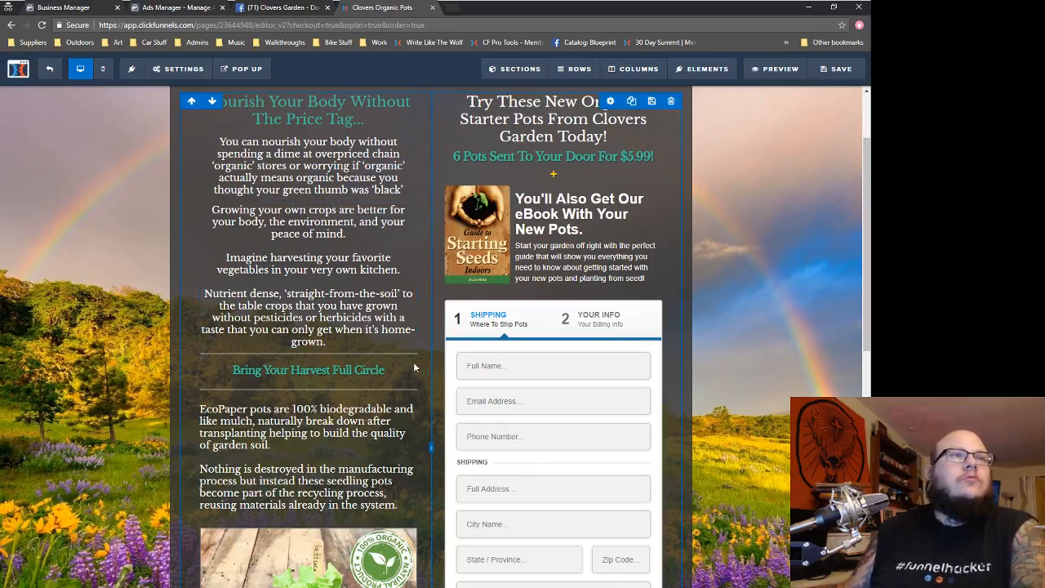
click(413, 362)
- Set the top margin of the divider above "Bring Your Harvest Full Circle" to 5
click(368, 342)
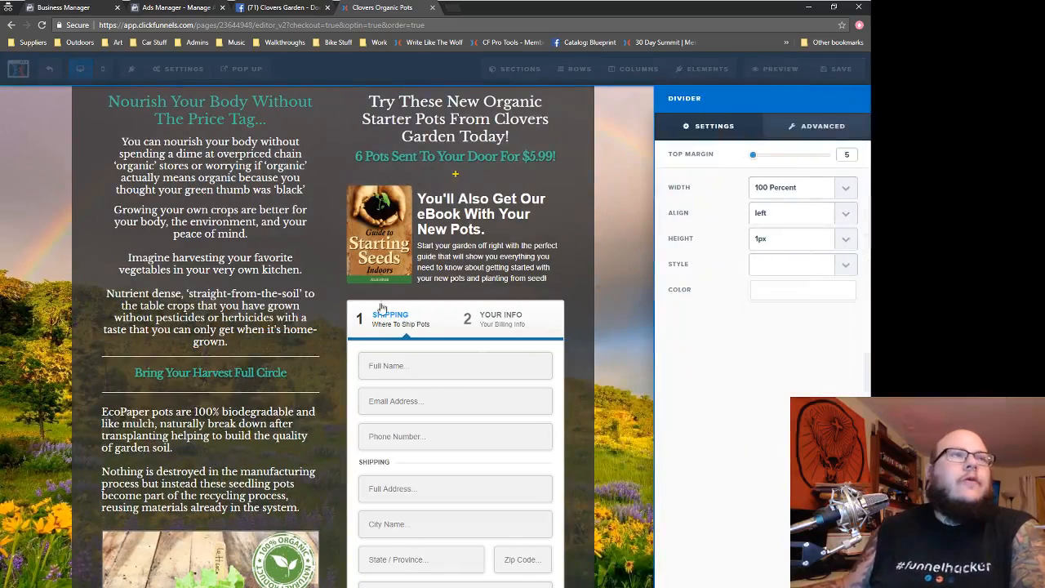
click(319, 315)
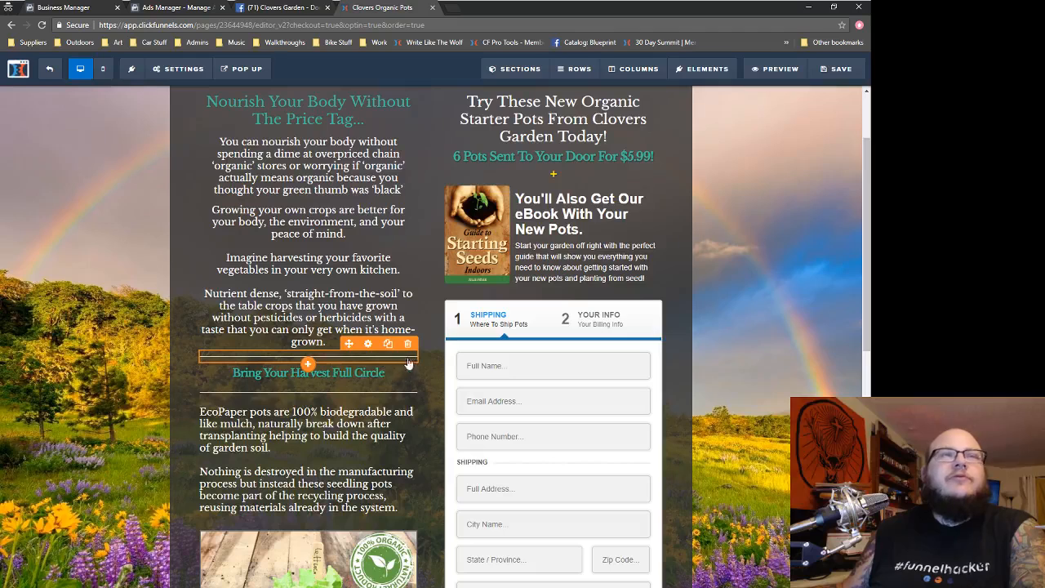
click(368, 343)
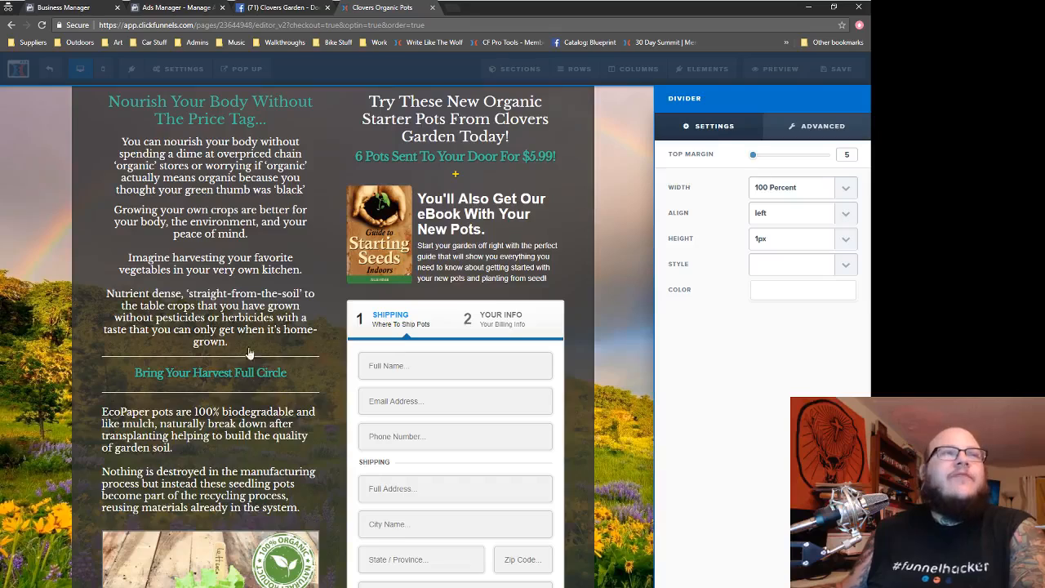
click(212, 359)
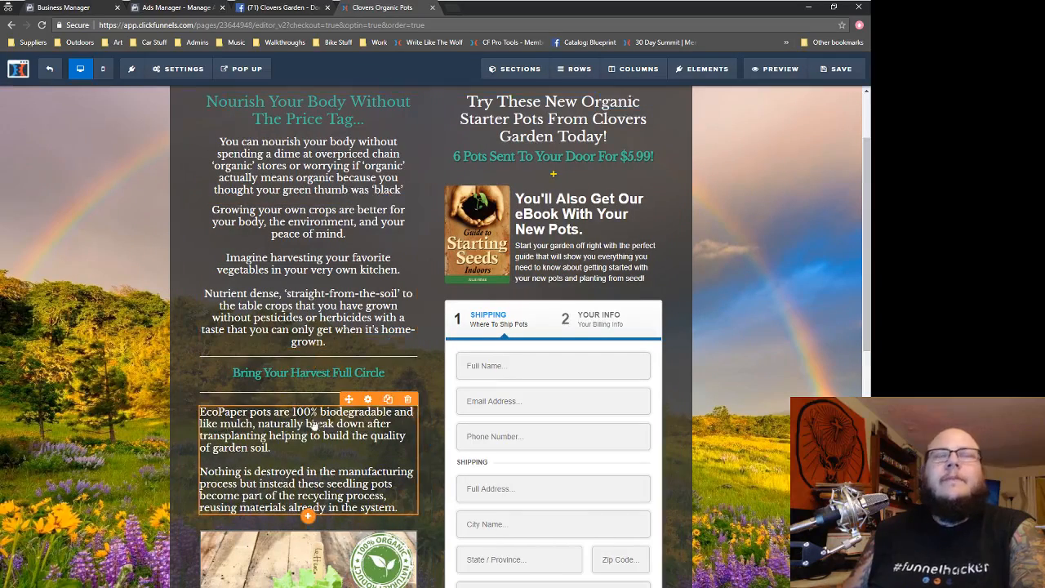
- In the Word sales copy, copy the "Just like our 100% Organic EcoPaper Pots - The Best Pots the Earth has to Offer" line
scroll(369, 424, down, 1)
click(253, 586)
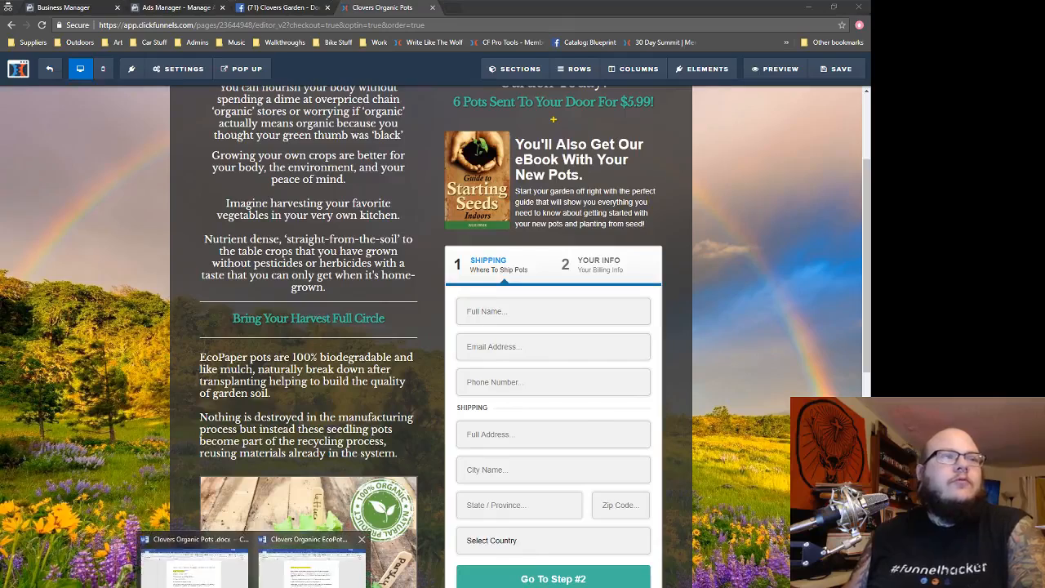
click(313, 565)
click(557, 326)
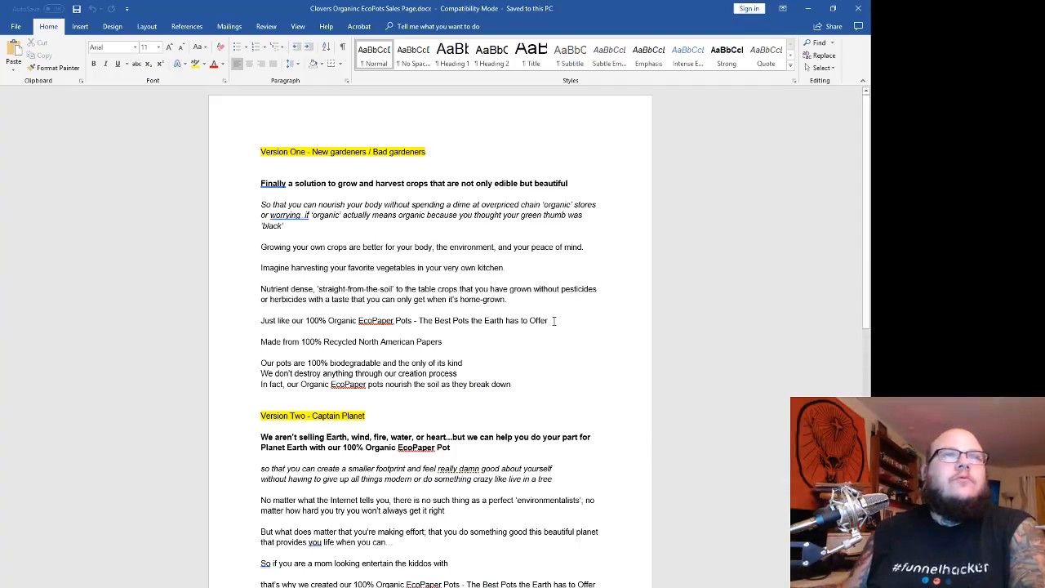
drag(553, 321, 260, 320)
right_click(281, 324)
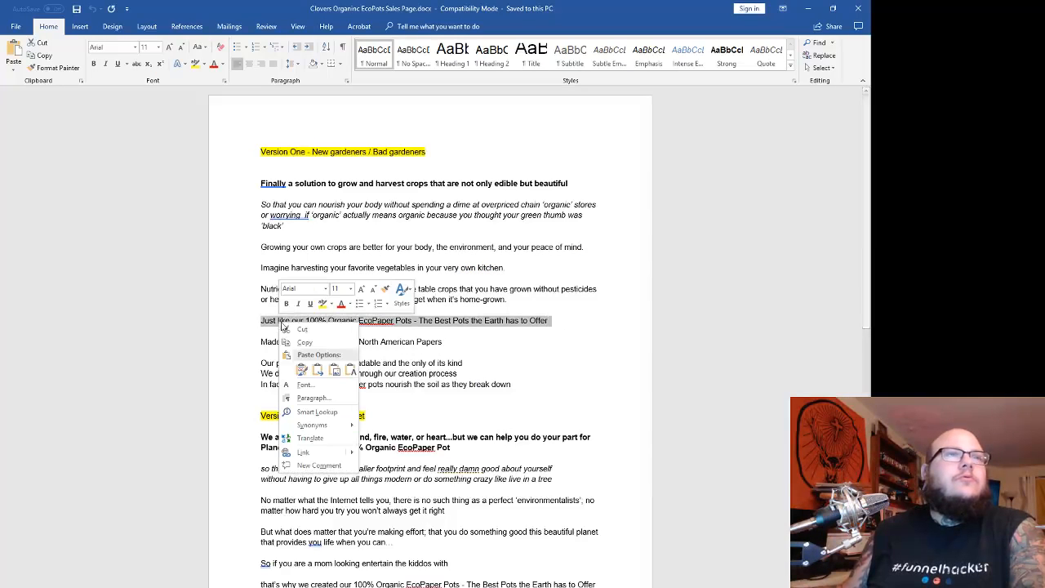
click(304, 342)
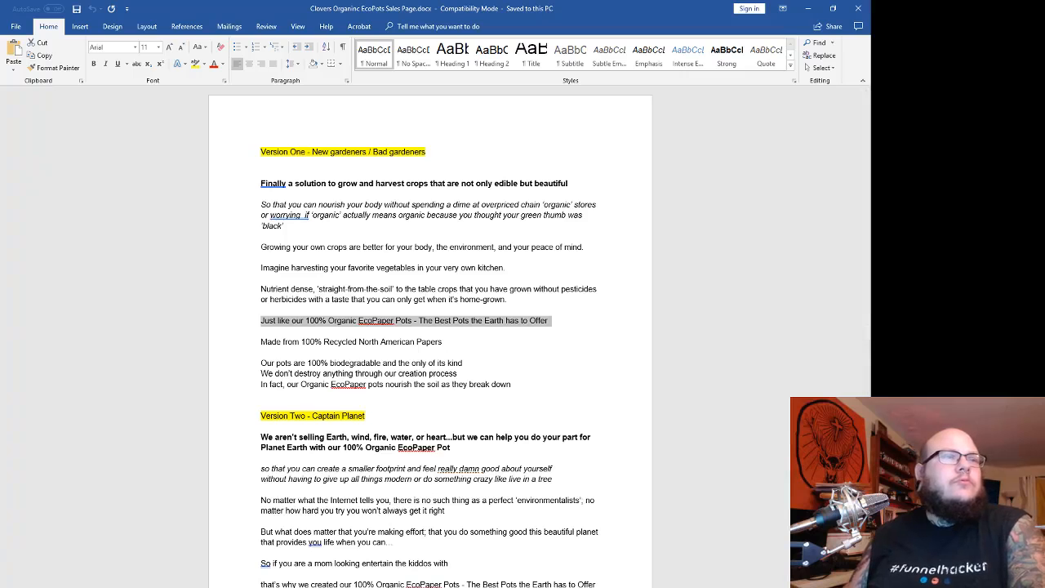
- Return to the ClickFunnels page editor and replace the "Bring Your Harvest Full Circle" heading with the copied EcoPaper Pots line
click(176, 586)
click(285, 571)
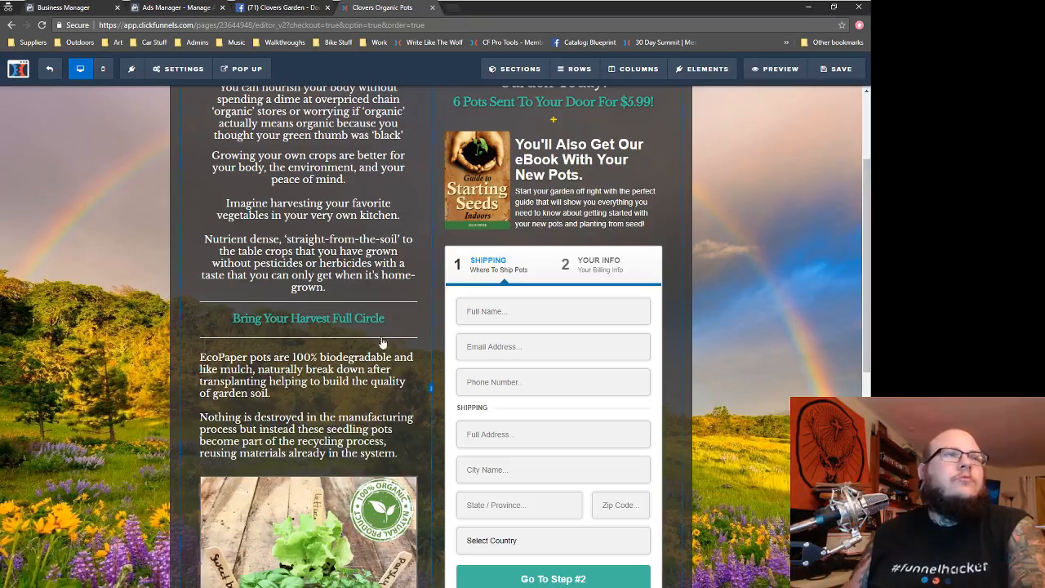
triple_click(324, 320)
right_click(323, 316)
click(340, 367)
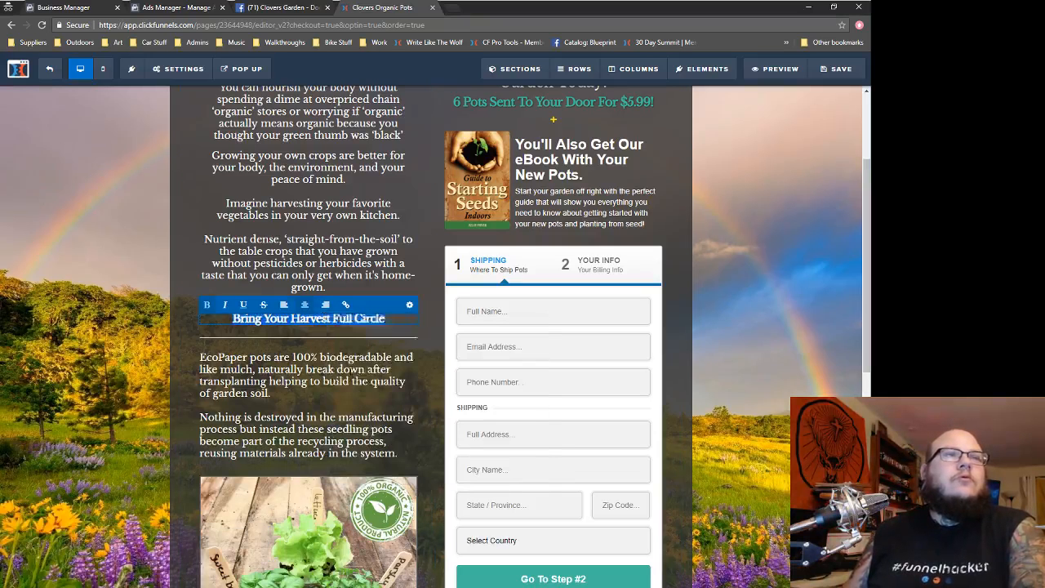
- Split the new green heading into two lines before "The Best Pots the Earth has to Offer" and remove the dash after "EcoPaper Pots"
click(414, 319)
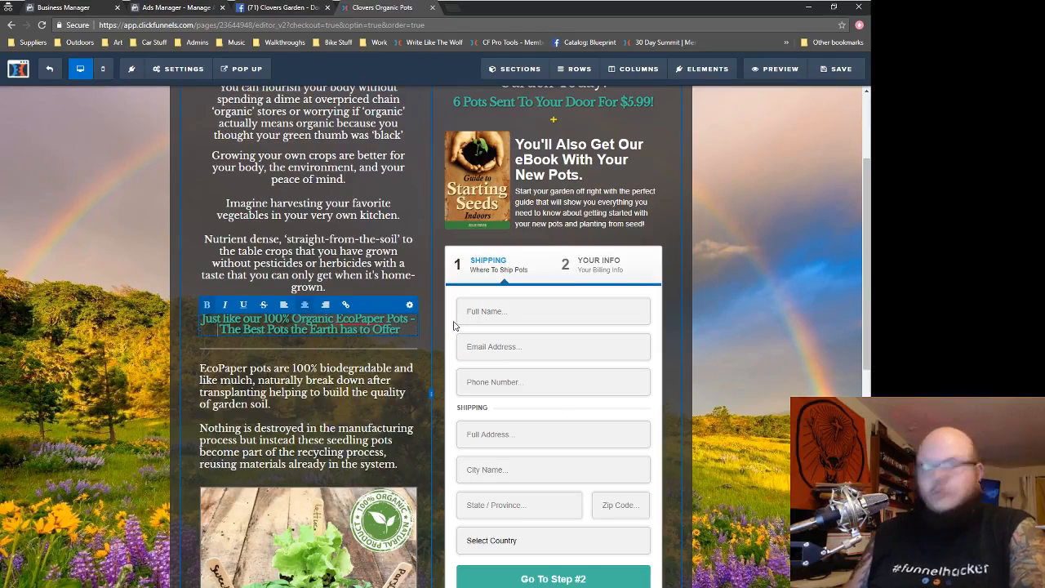
key(Return)
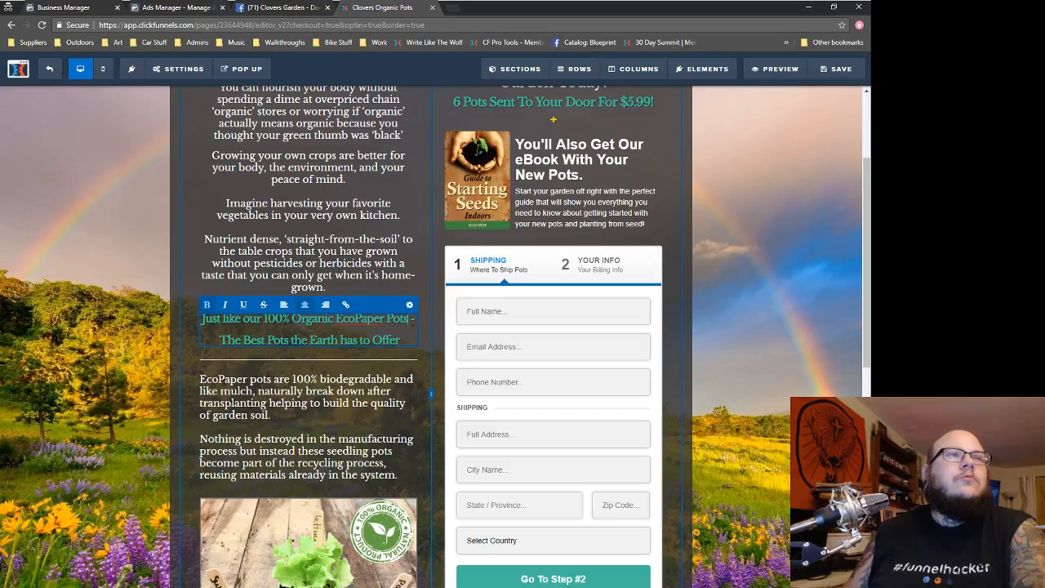
key(Delete)
key(Delete)
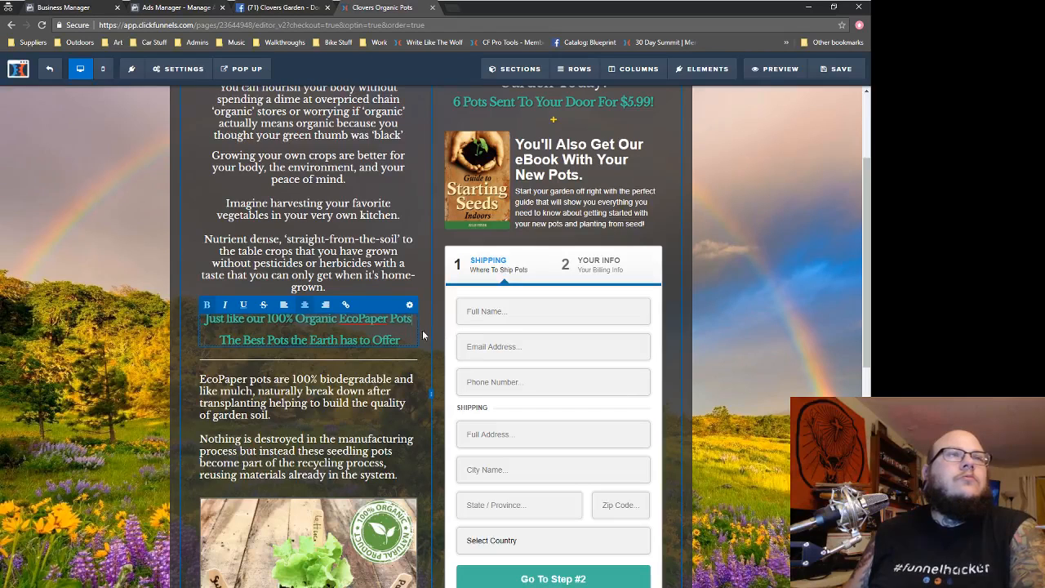
click(425, 364)
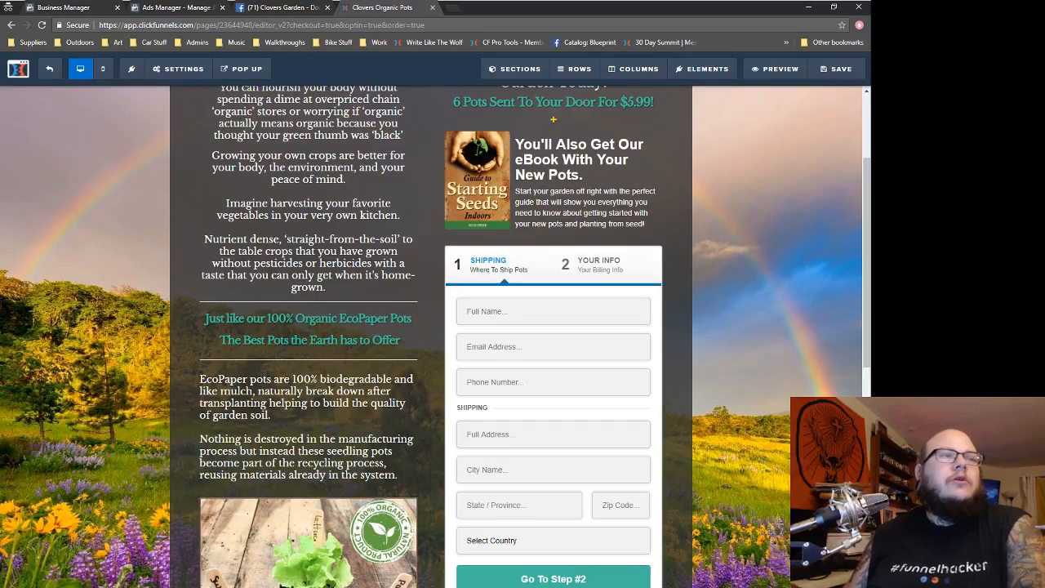
- In the Word sales copy, copy Version One's lines from "Made from 100% Recycled North American Papers" through "as they break down"
click(254, 587)
click(312, 577)
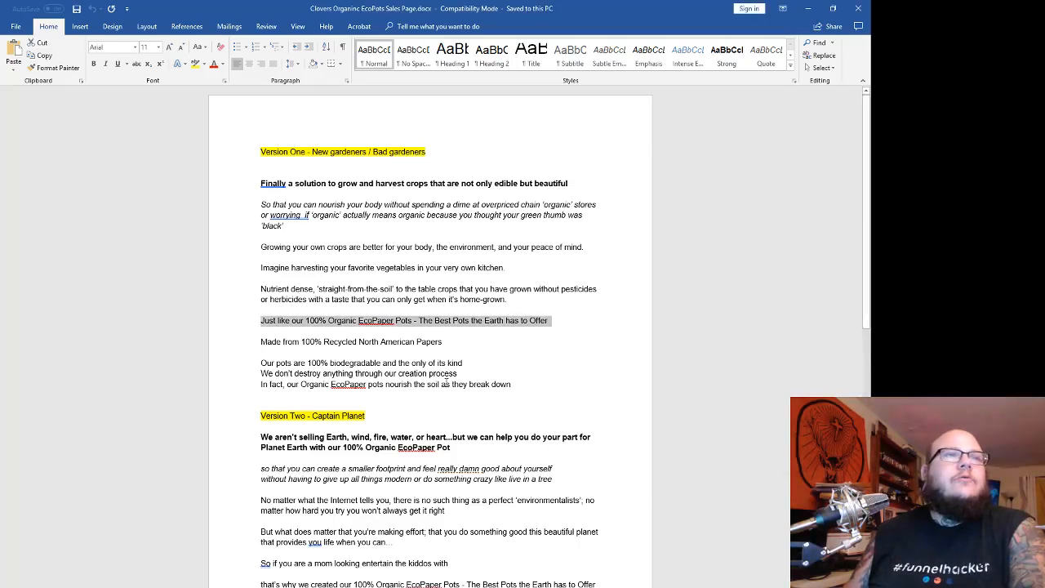
mouse_move(514, 383)
mouse_down()
mouse_move(262, 357)
mouse_move(263, 345)
mouse_move(482, 368)
mouse_move(513, 387)
mouse_up()
key(ctrl+c)
click(270, 343)
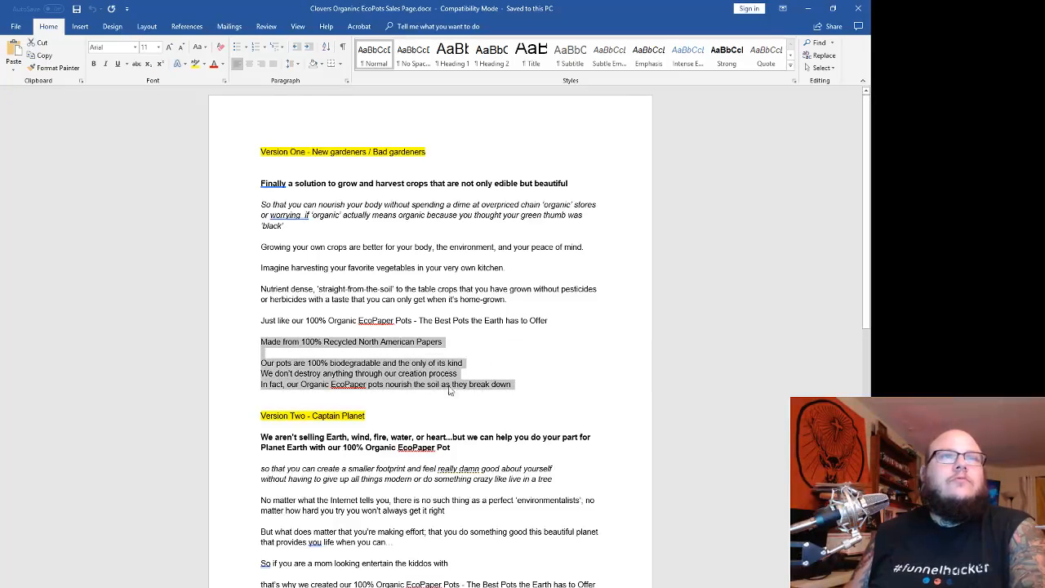
right_click(424, 391)
click(445, 406)
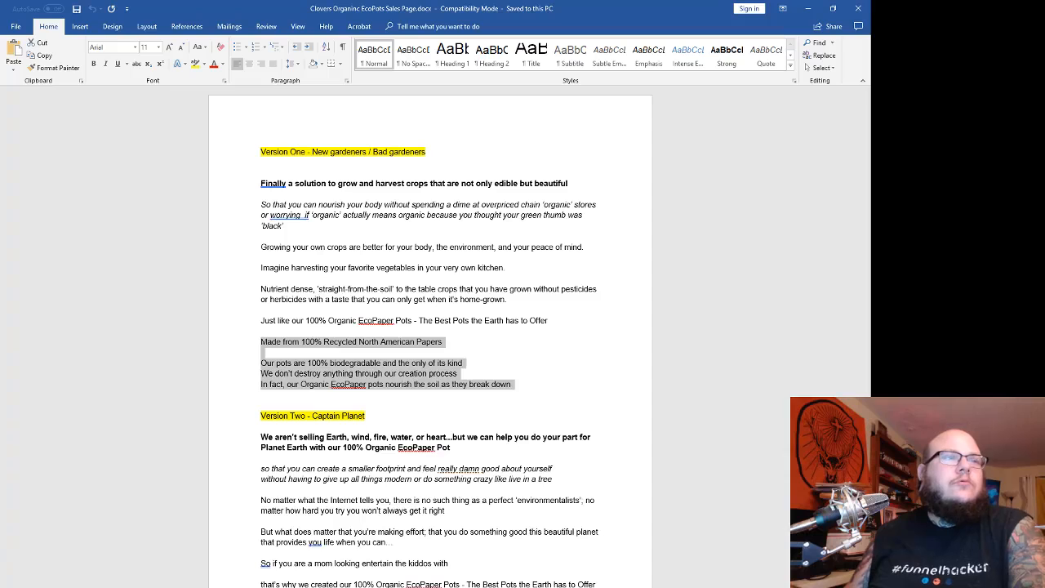
- Return to the ClickFunnels page editor and replace the two paragraphs under the green EcoPaper Pots heading with the copied lines
click(296, 565)
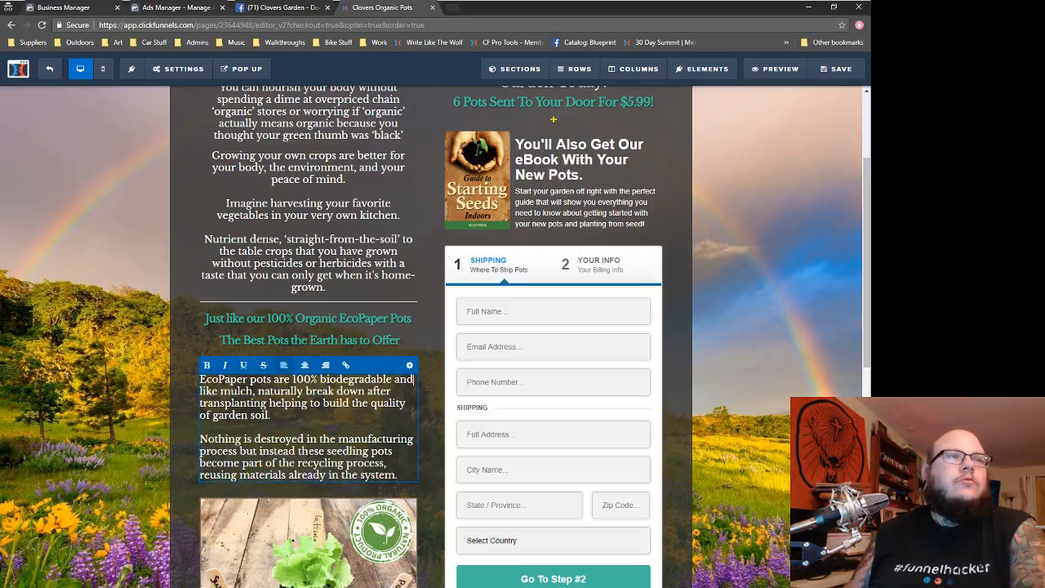
triple_click(312, 451)
click(318, 438)
drag(406, 472, 200, 382)
right_click(221, 385)
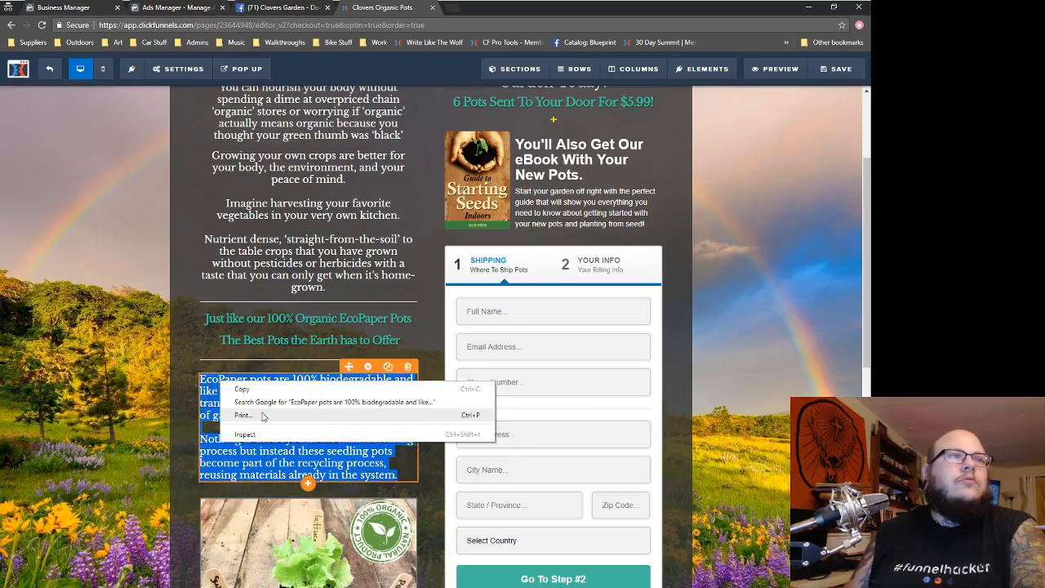
right_click(242, 399)
click(242, 399)
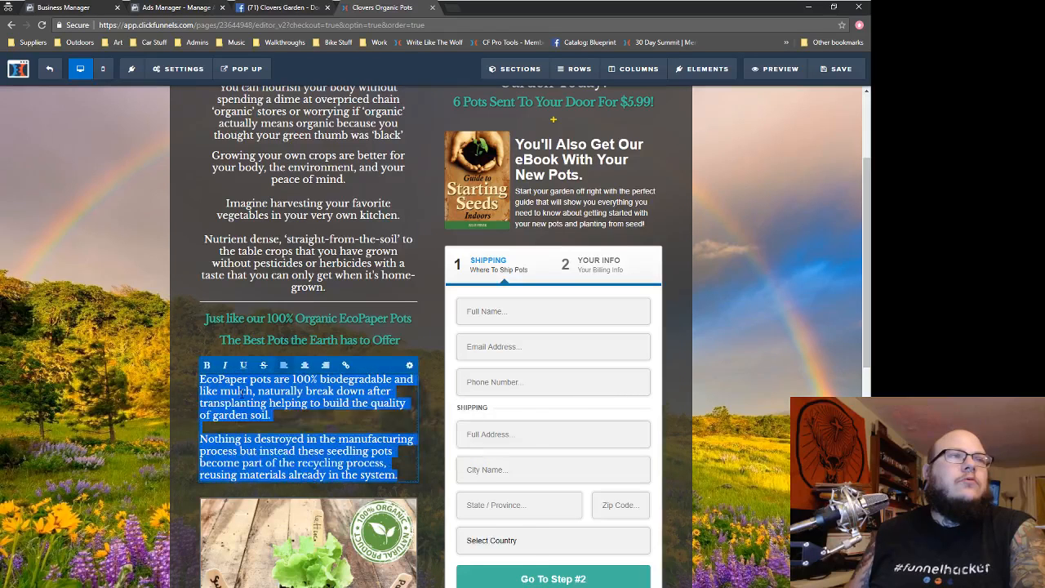
right_click(217, 397)
click(245, 436)
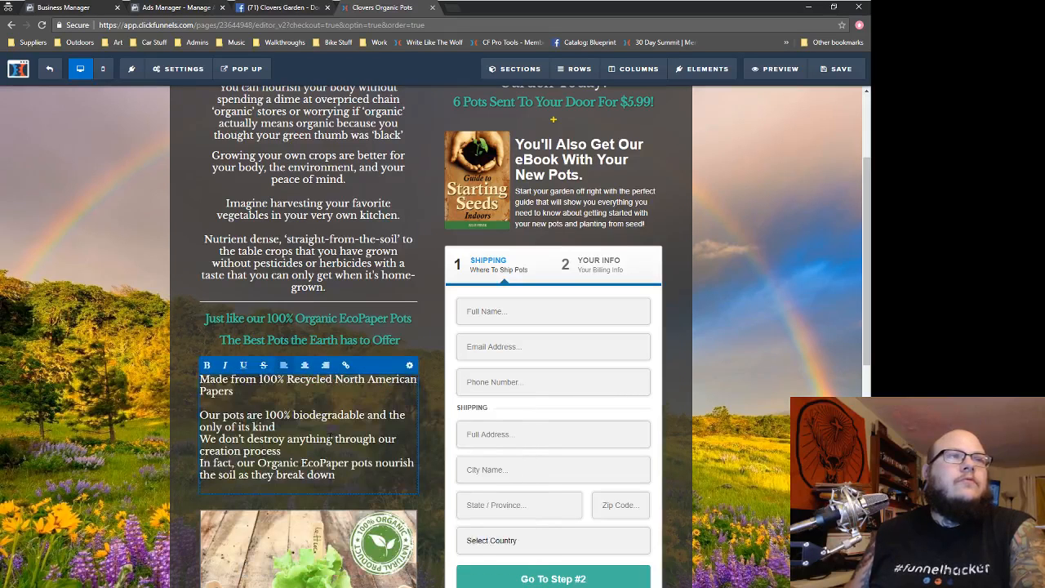
- Remove the blank line at the end of the pasted text and add a period after "break down"
key(BackSpace)
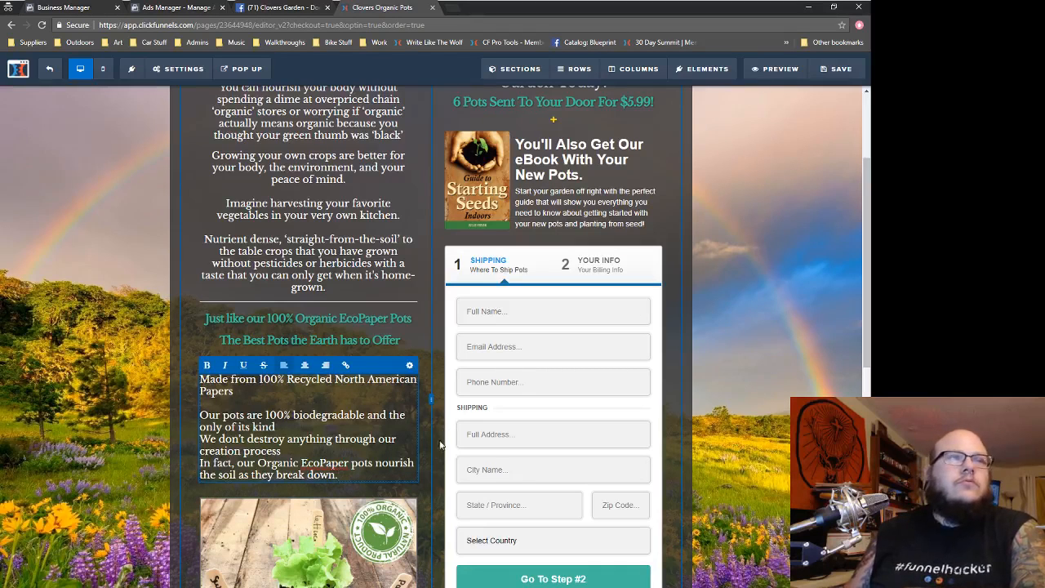
text(.)
click(427, 459)
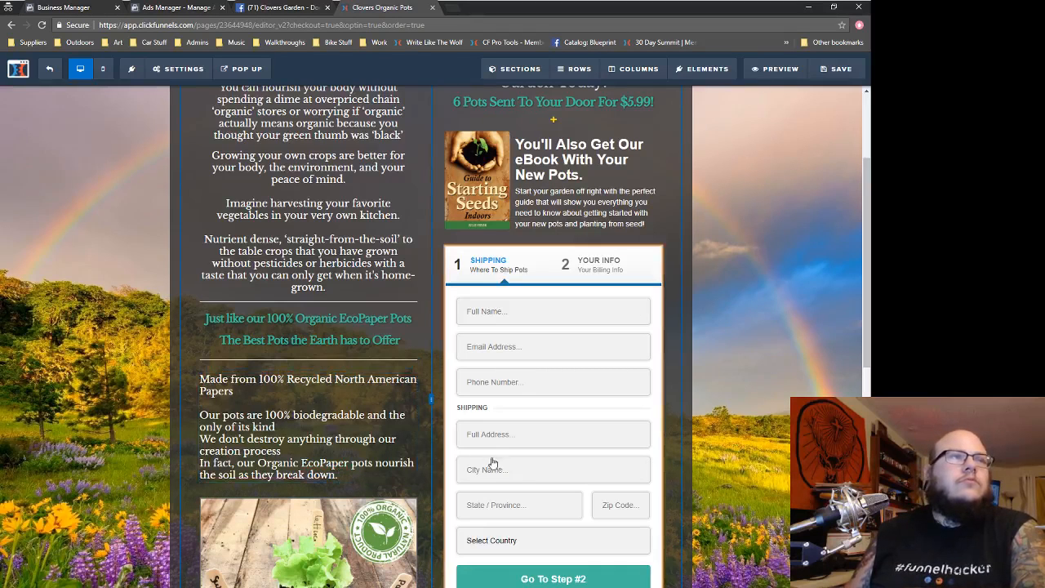
- Insert blank lines after "only of its kind" and "creation process" to separate the three sentences about the pots
click(289, 430)
key(Return)
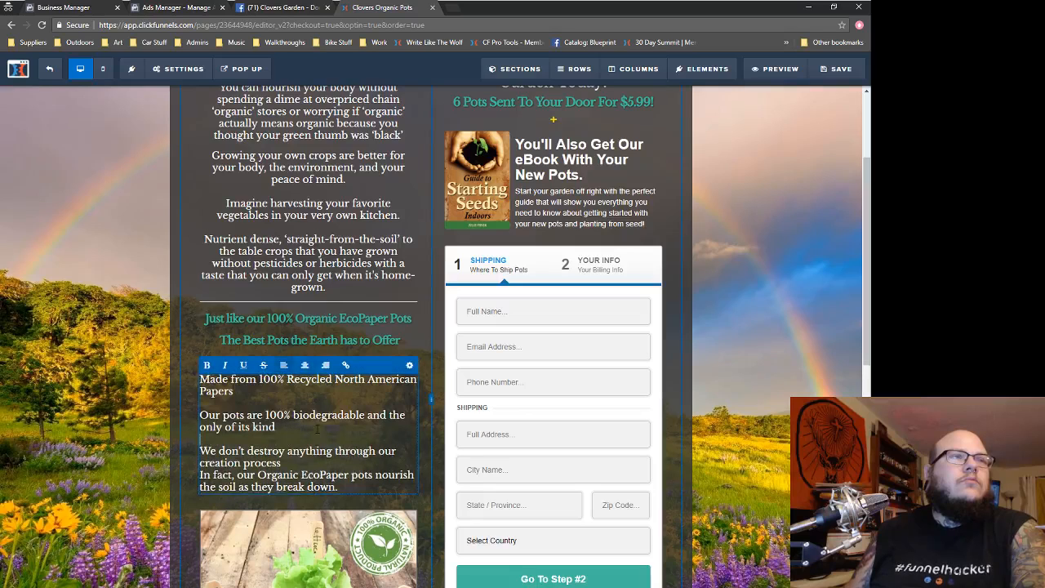
click(299, 463)
key(Return)
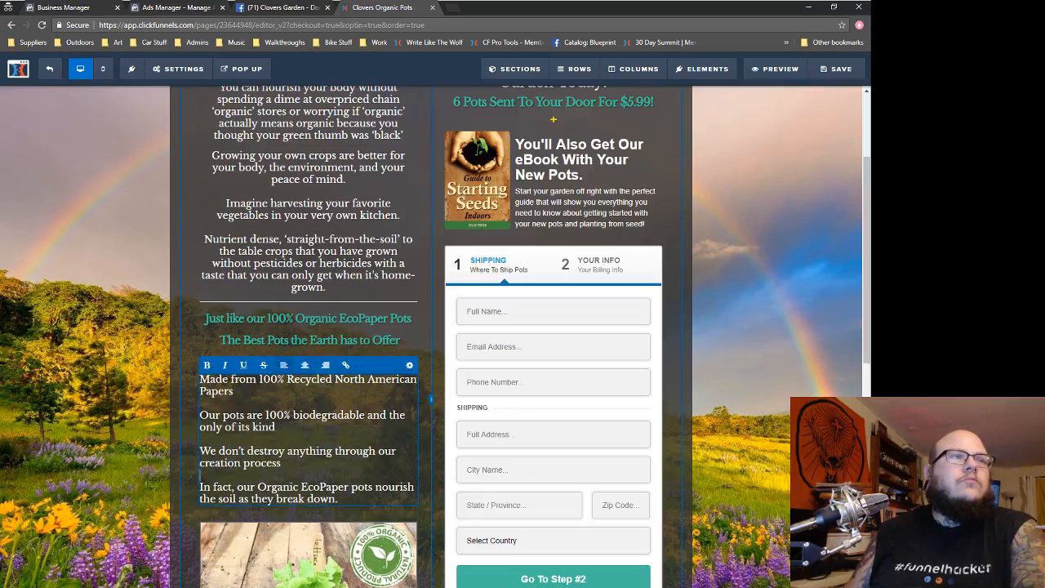
click(424, 493)
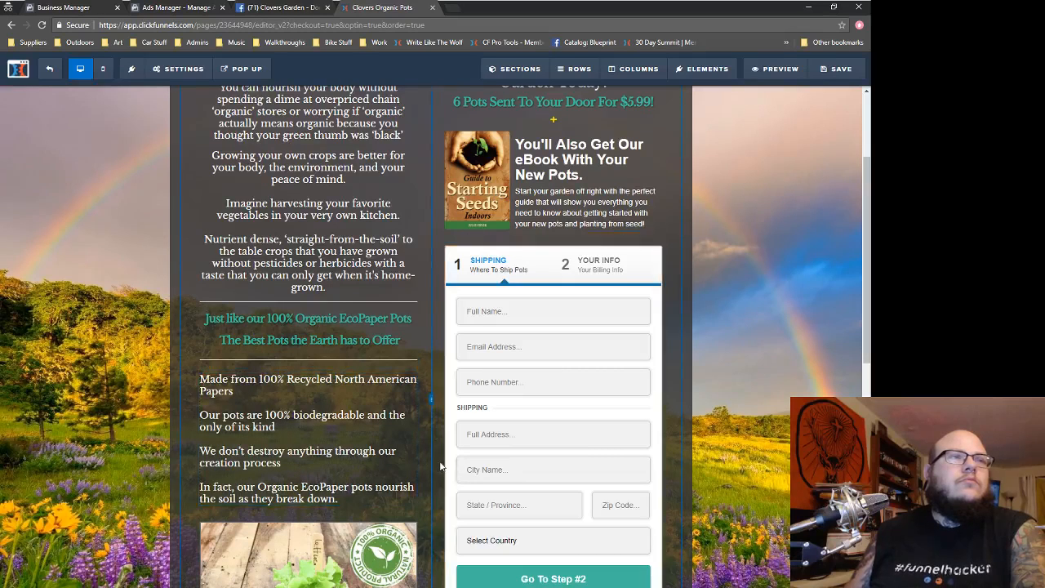
- Replace "$5.99" with "FREE" in the "6 Pots Sent To Your Door For" line above the eBook offer
scroll(431, 450, down, 3)
scroll(533, 464, down, 2)
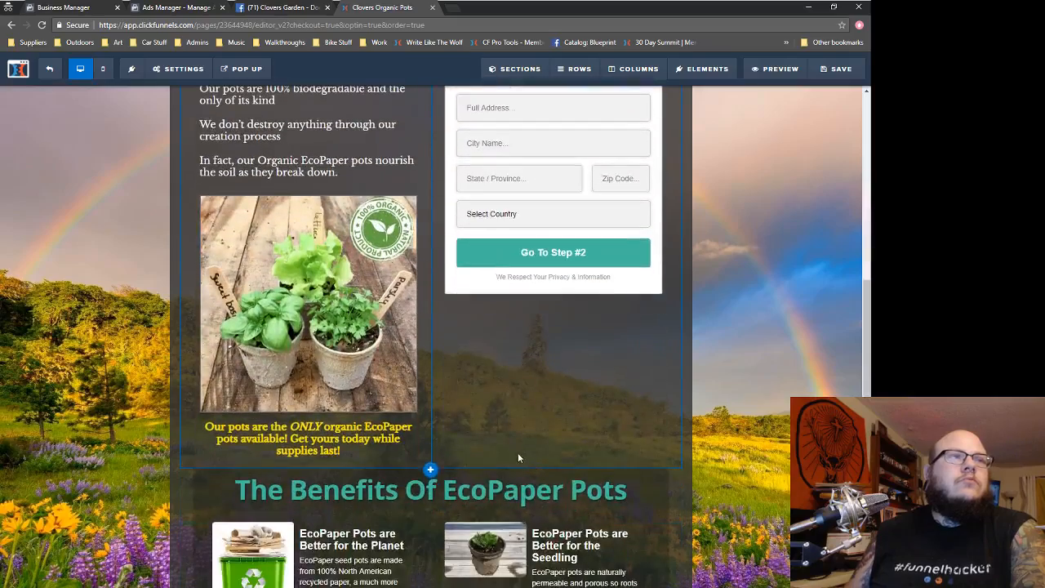
scroll(522, 461, up, 7)
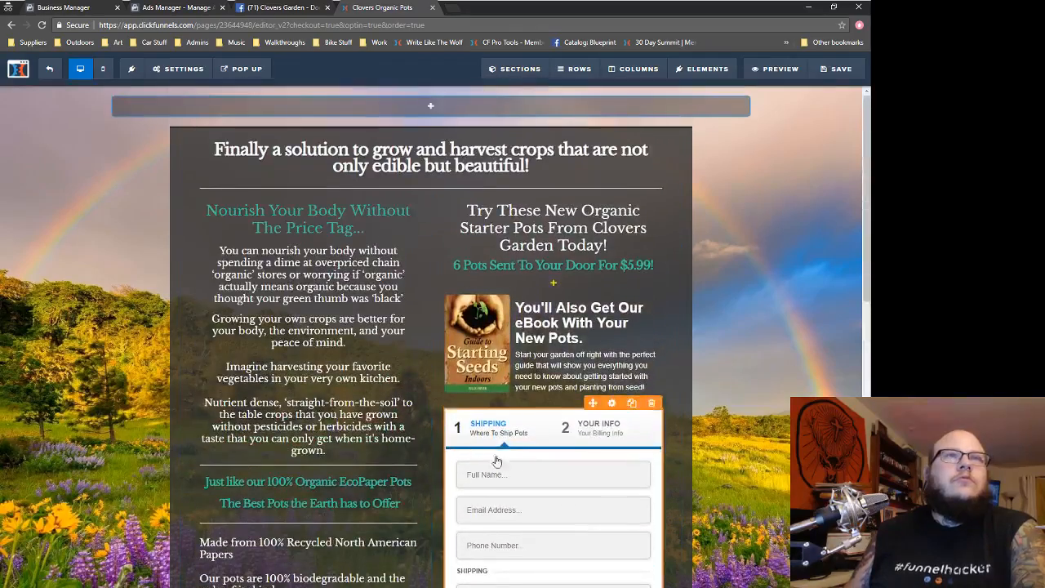
click(553, 266)
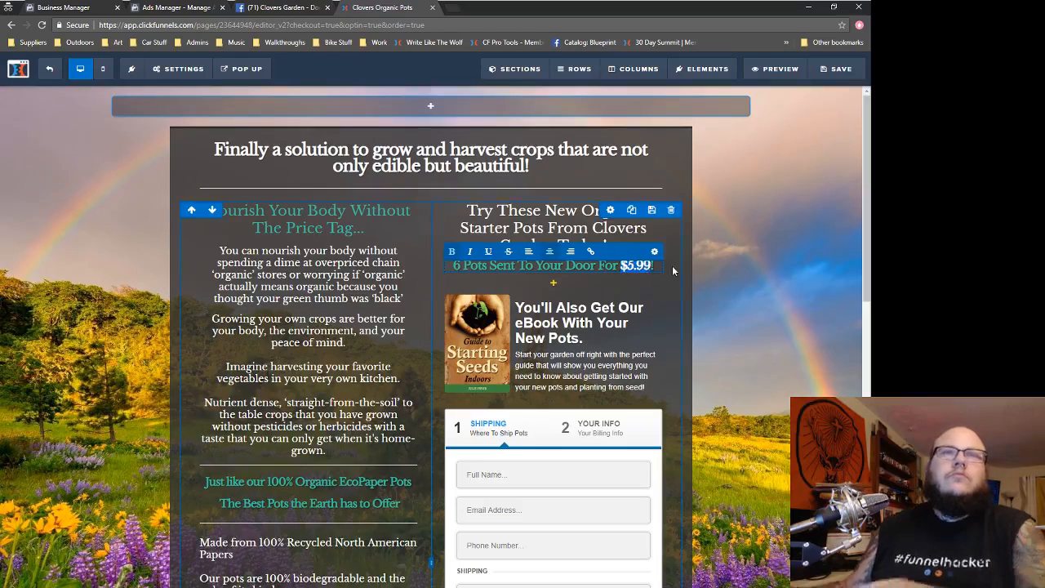
text(FREE)
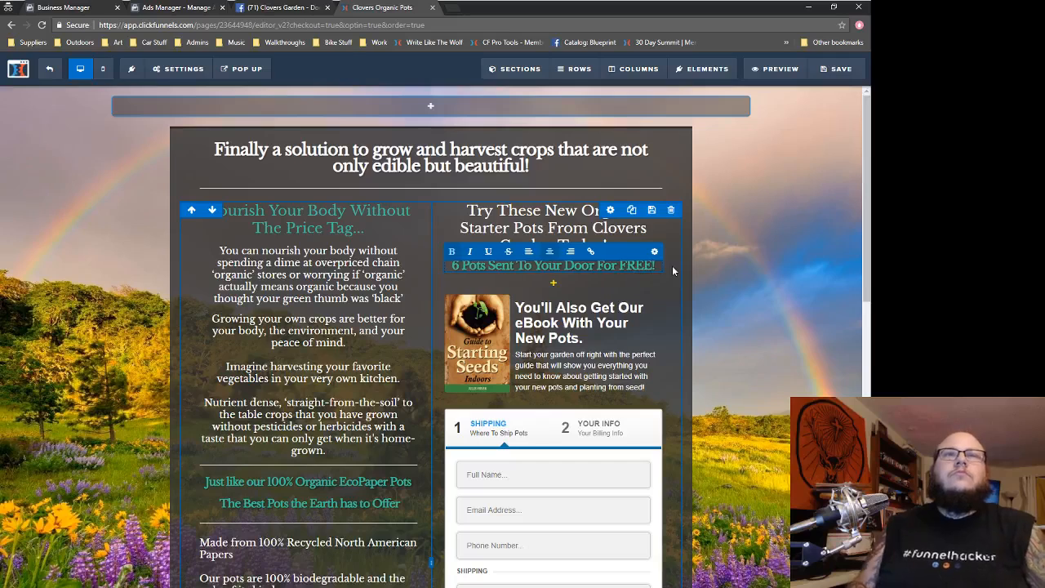
- Add the line "Just Pay $5.99 to Cover Shipping & Handling." below the "6 Pots Sent To Your Door For FREE!" text
key(Return)
key(Return)
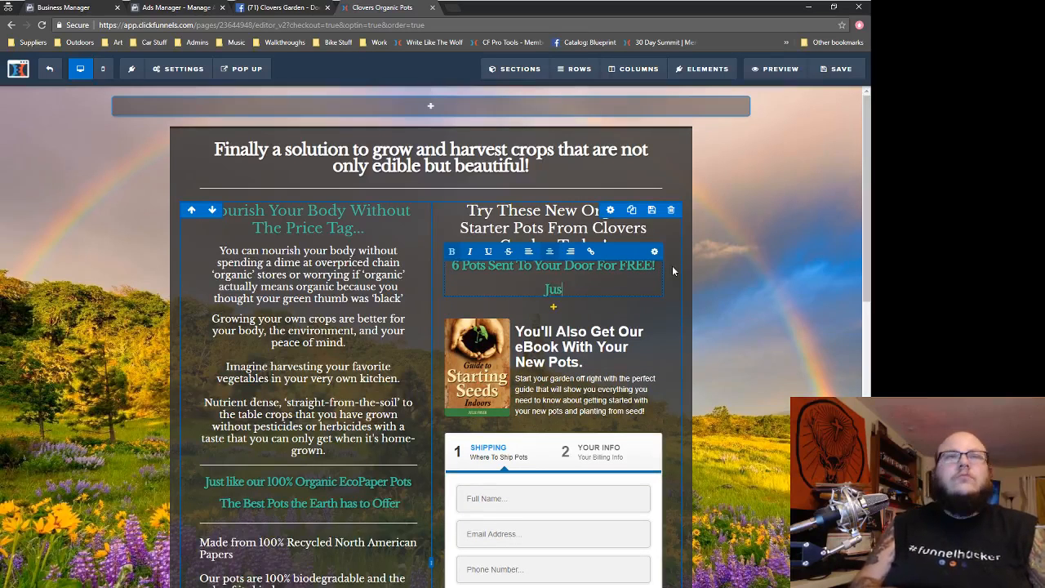
text(Just Pay)
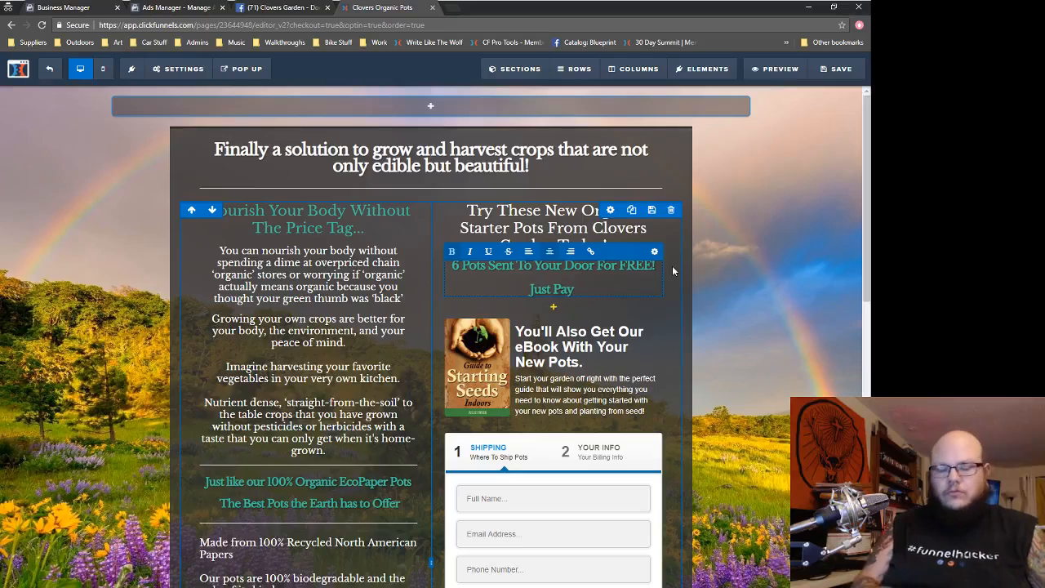
text( $5)
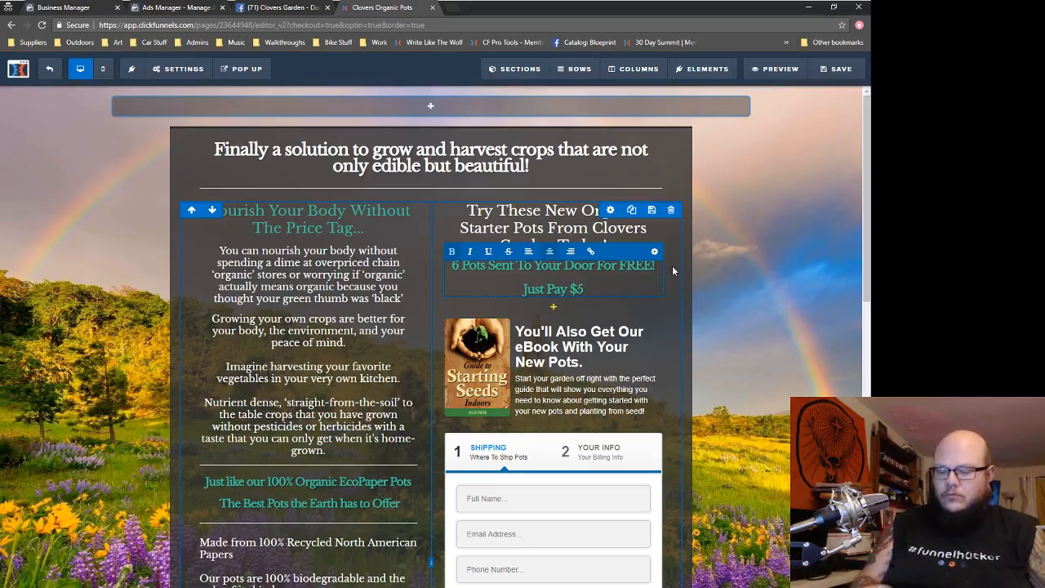
text(.99)
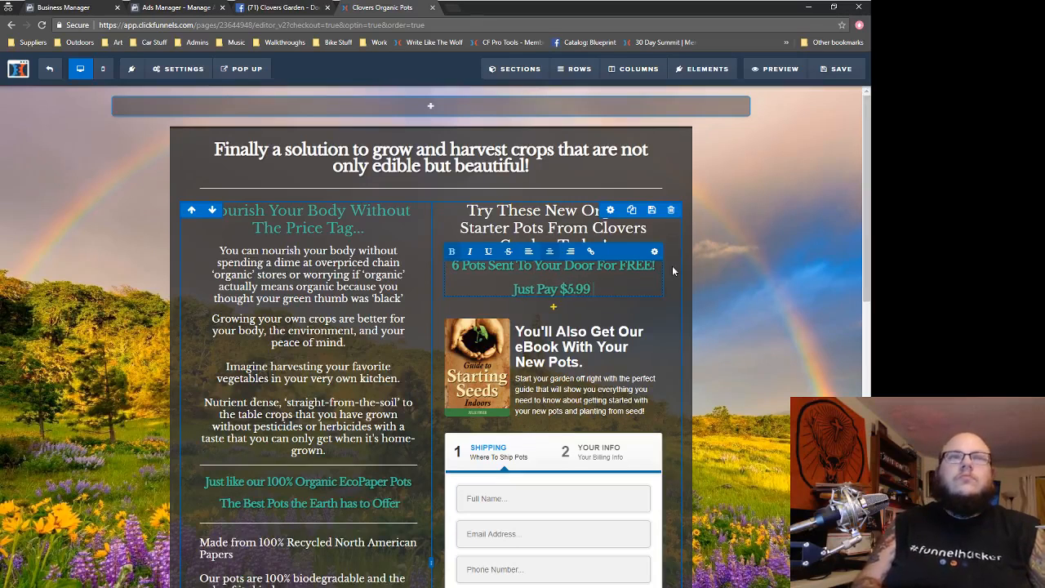
text( to Cover )
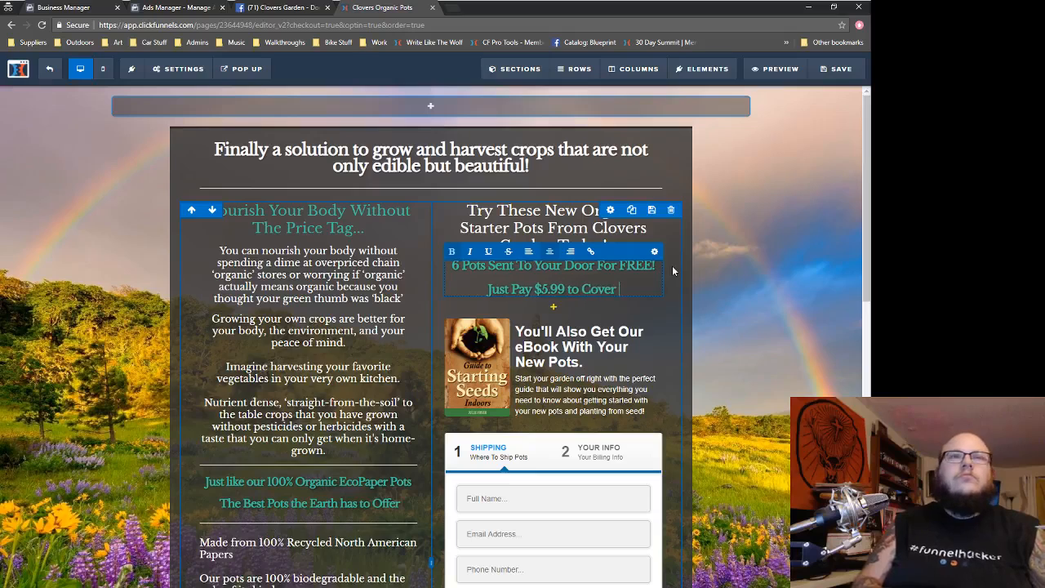
text(Shipping)
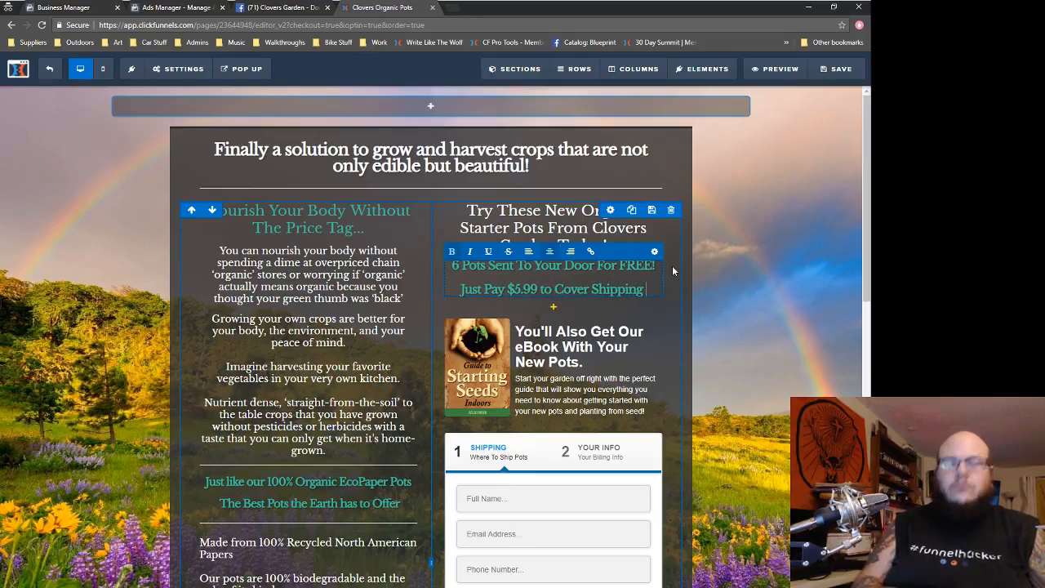
text( &)
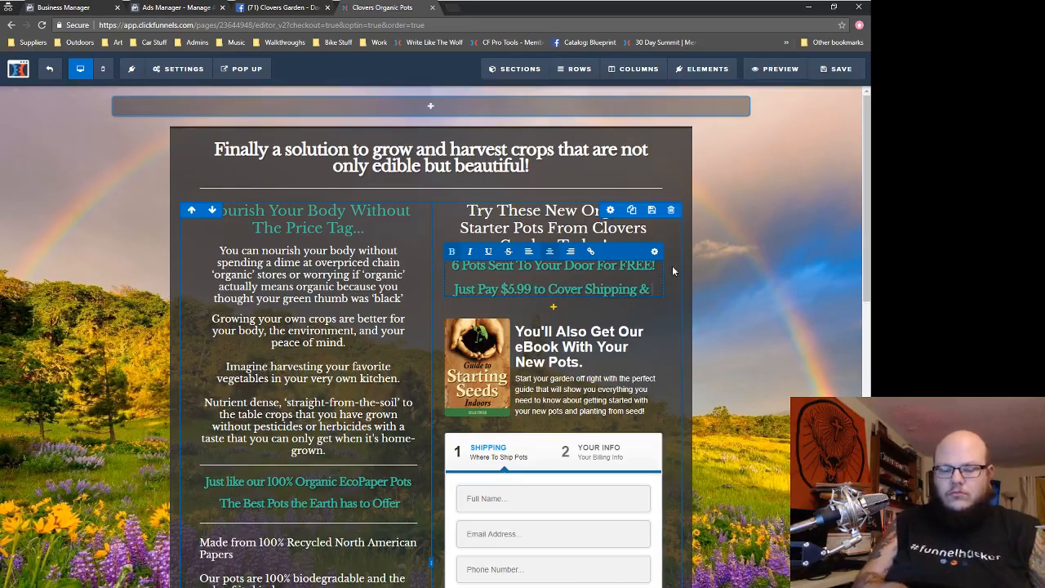
text( Handling)
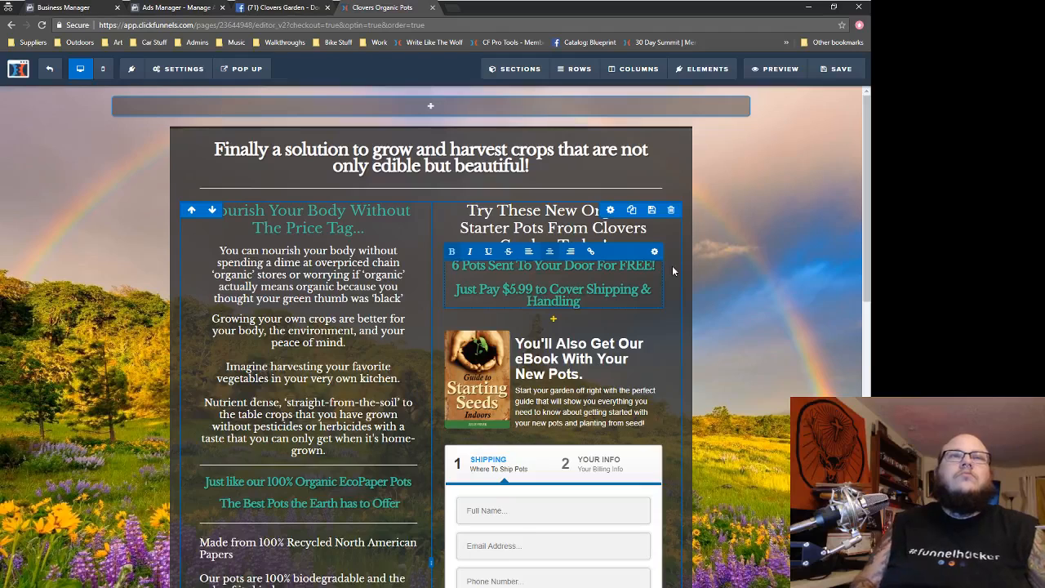
text(!)
key(BackSpace)
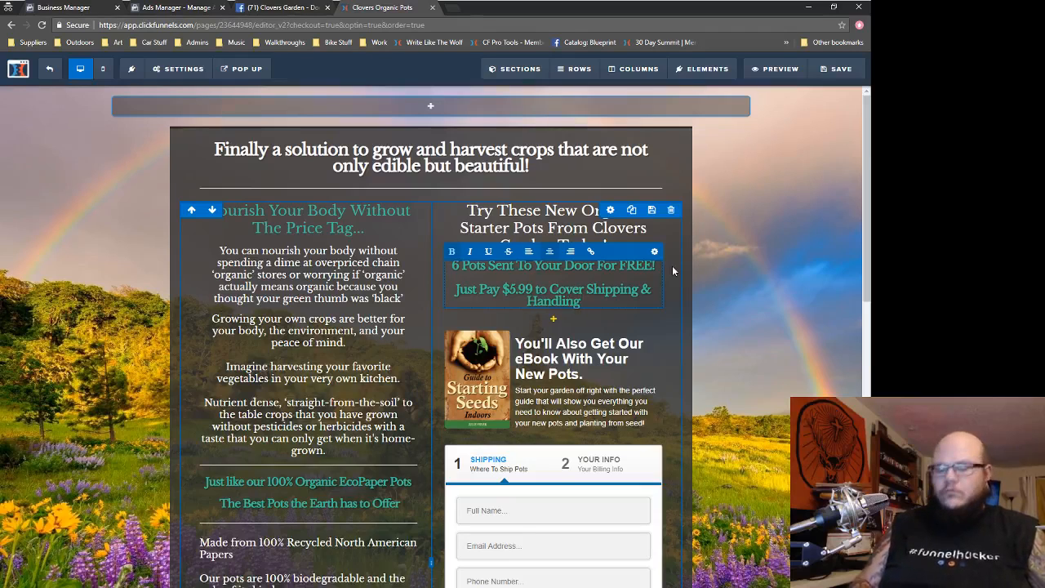
text(.)
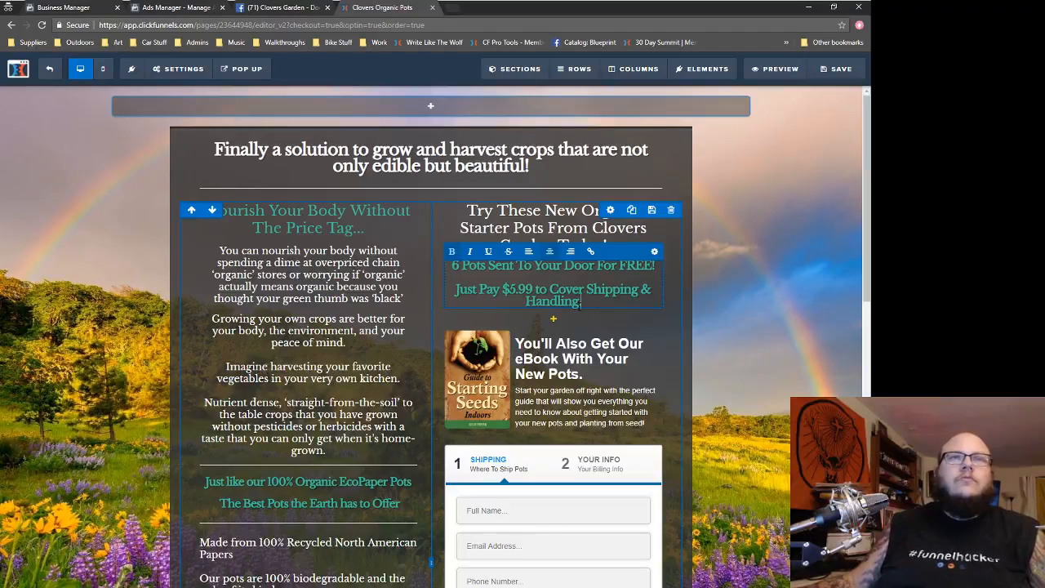
- Copy the "Just Pay $5.99 to Cover Shipping & Handling" line and delete it from the green text element
drag(581, 303, 445, 297)
key(ctrl+c)
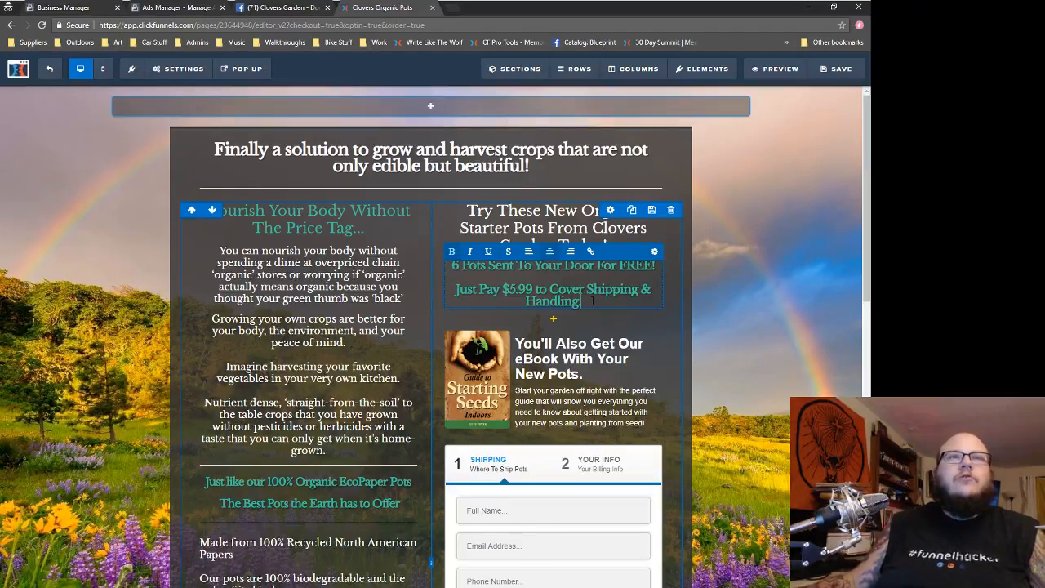
drag(581, 302, 481, 289)
key(BackSpace)
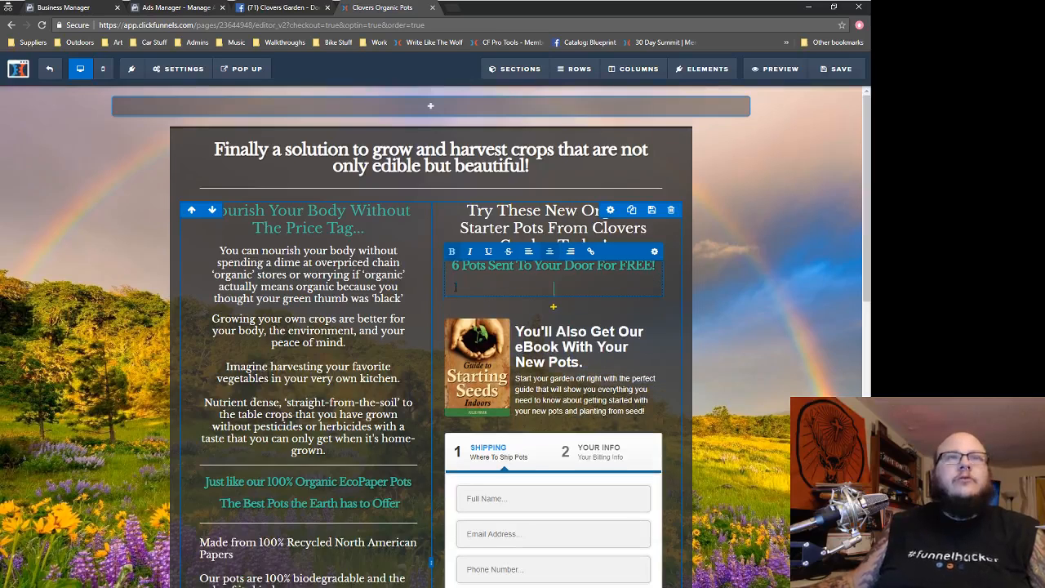
key(BackSpace)
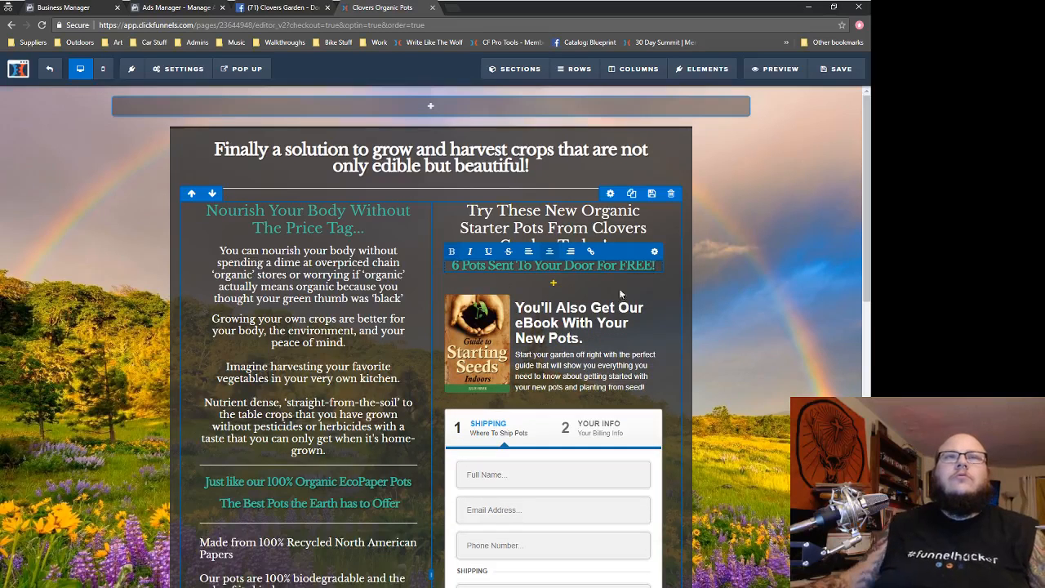
- Add a Sub-Headline element directly below the "6 Pots Sent To Your Door For FREE!" line
click(721, 243)
mouse_move(708, 69)
click(698, 88)
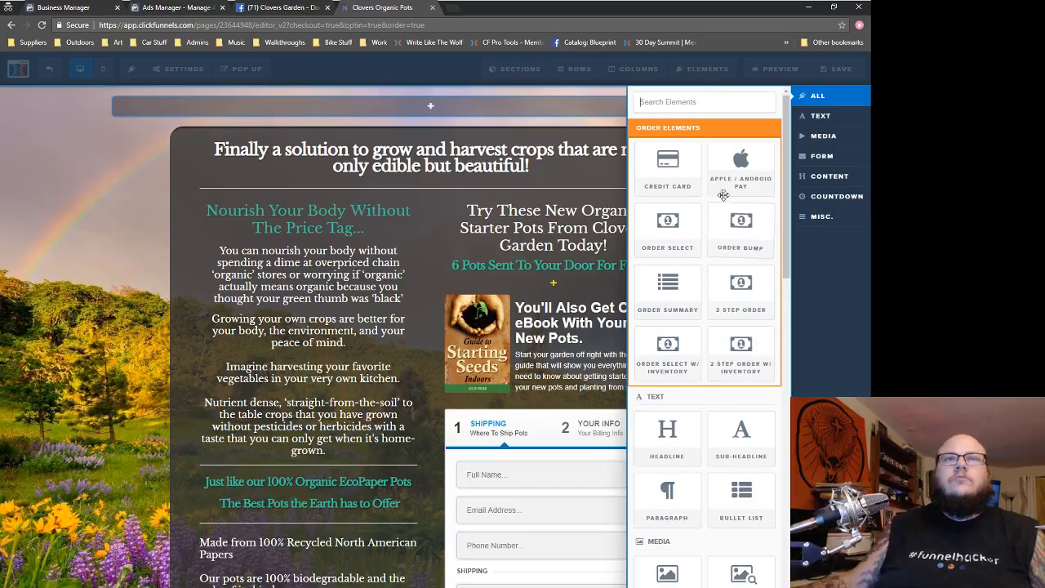
scroll(729, 312, down, 1)
drag(725, 382, 615, 278)
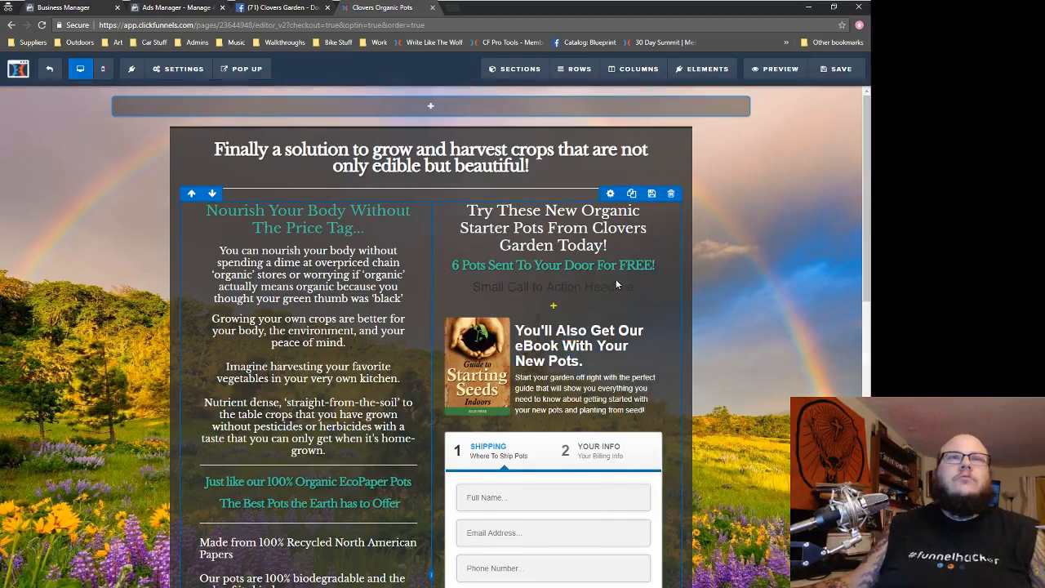
- Replace the new sub-headline's placeholder with the copied shipping line so it reads "Just Pay $5.99 to Cover Shipping & Handling!"
click(624, 292)
triple_click(628, 287)
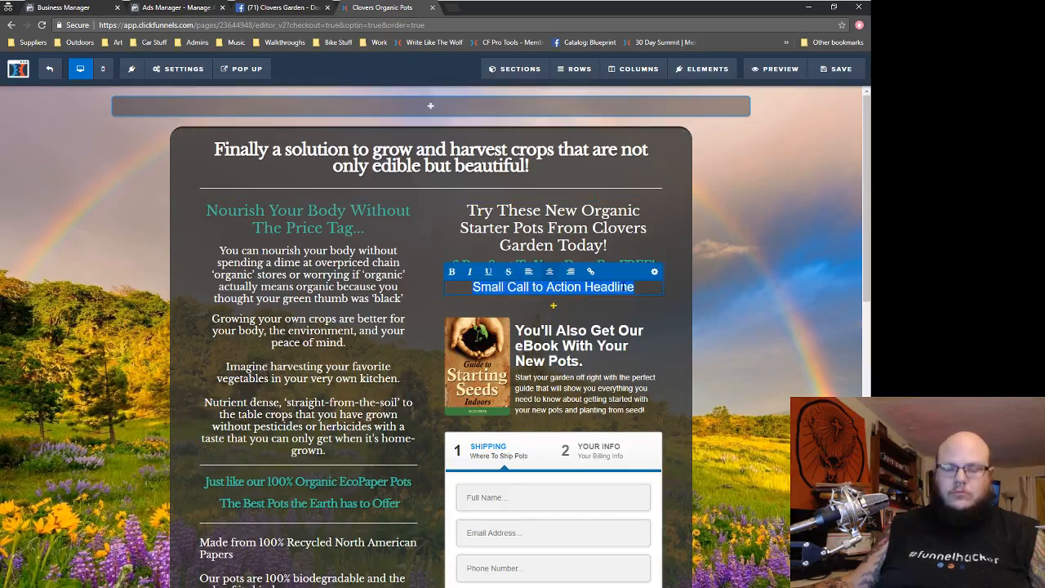
key(ctrl+v)
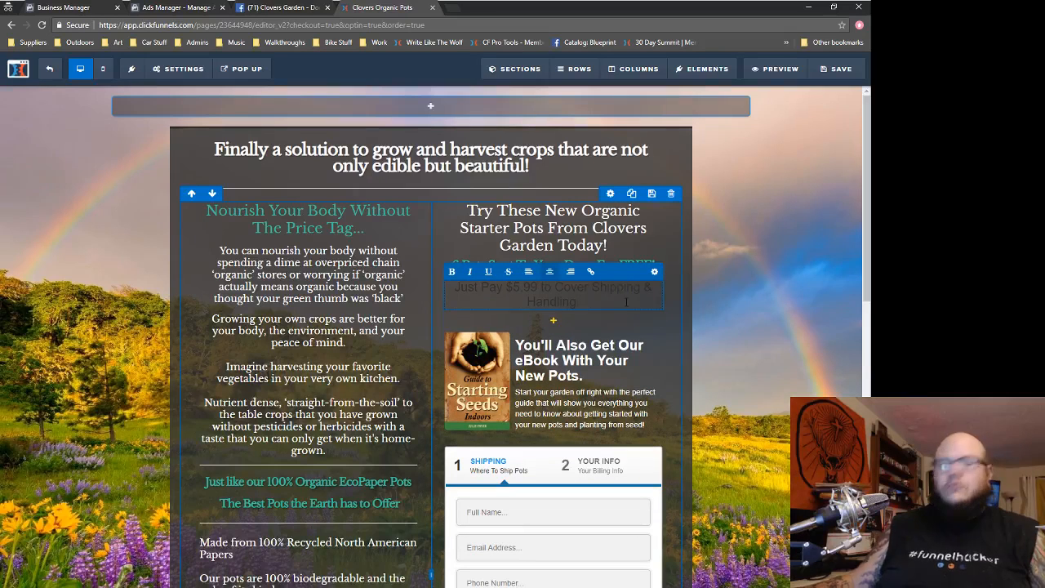
text(!)
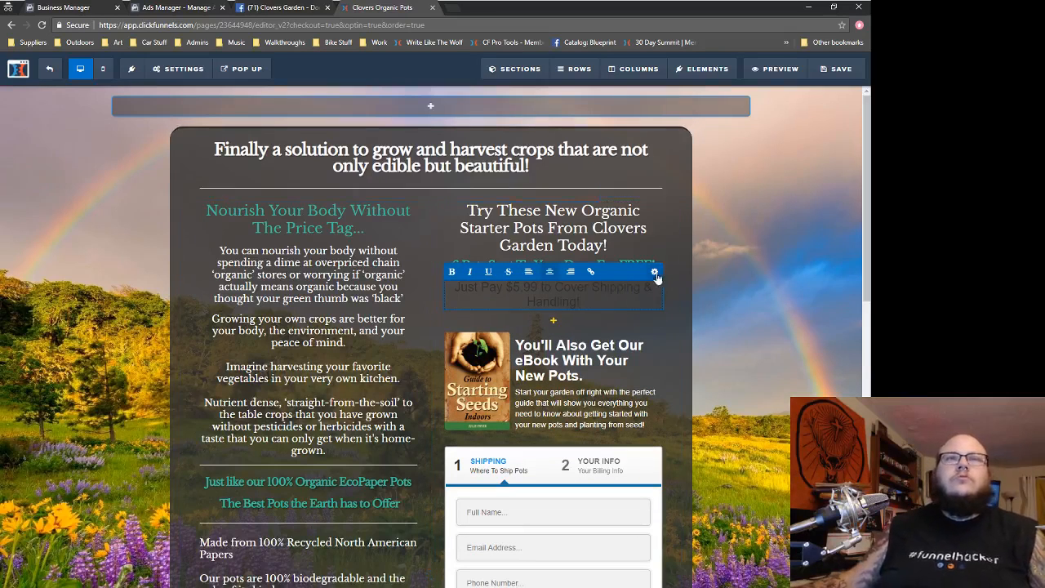
- Set the shipping and handling sub-headline's font size to 18
click(654, 273)
drag(767, 209, 761, 210)
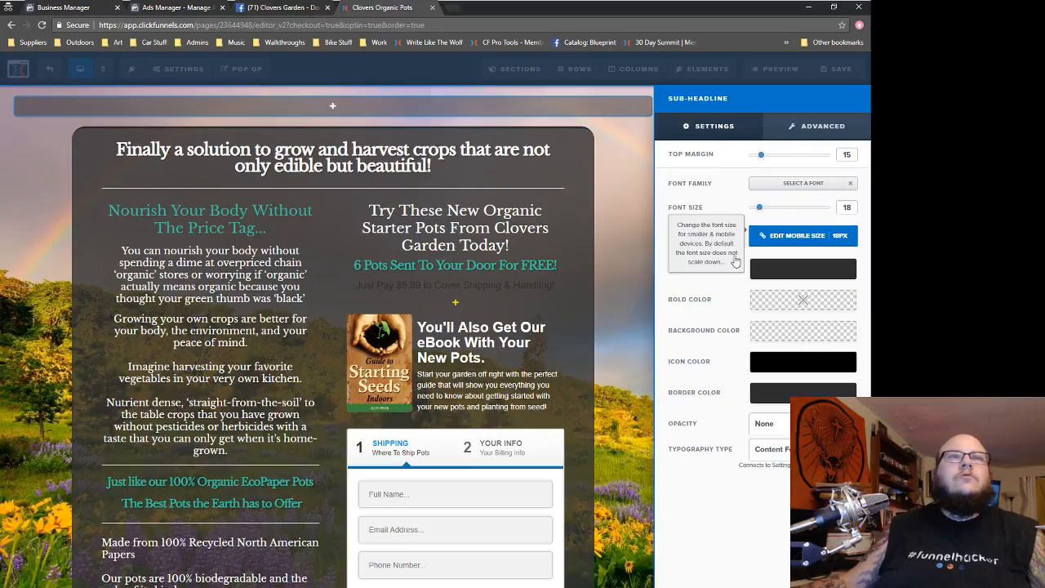
- Set the text color of the "Just Pay $5.99 to Cover Shipping & Handling!" sub-headline to the yellow conversion color
click(775, 273)
click(725, 323)
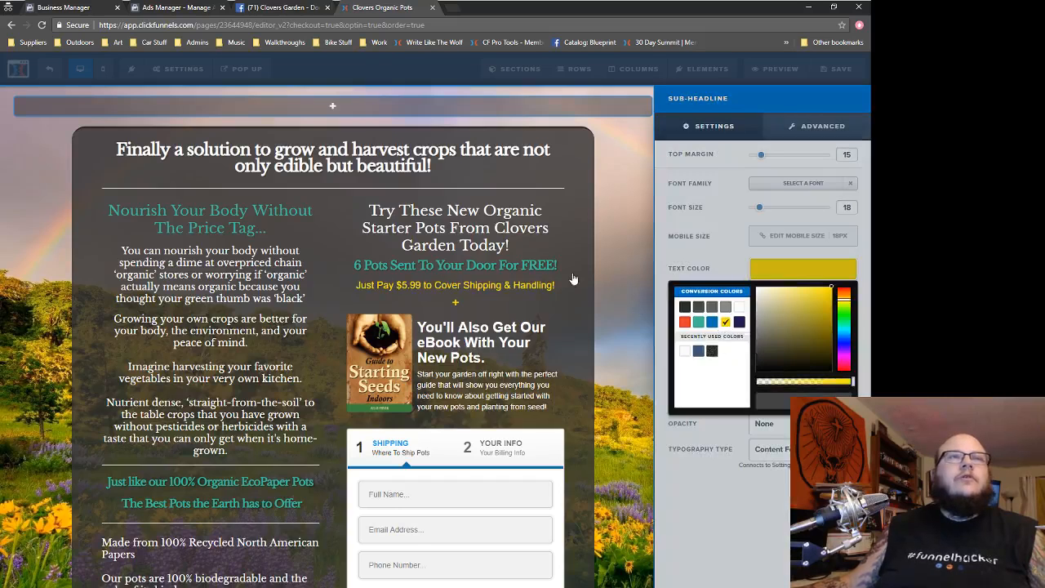
click(643, 277)
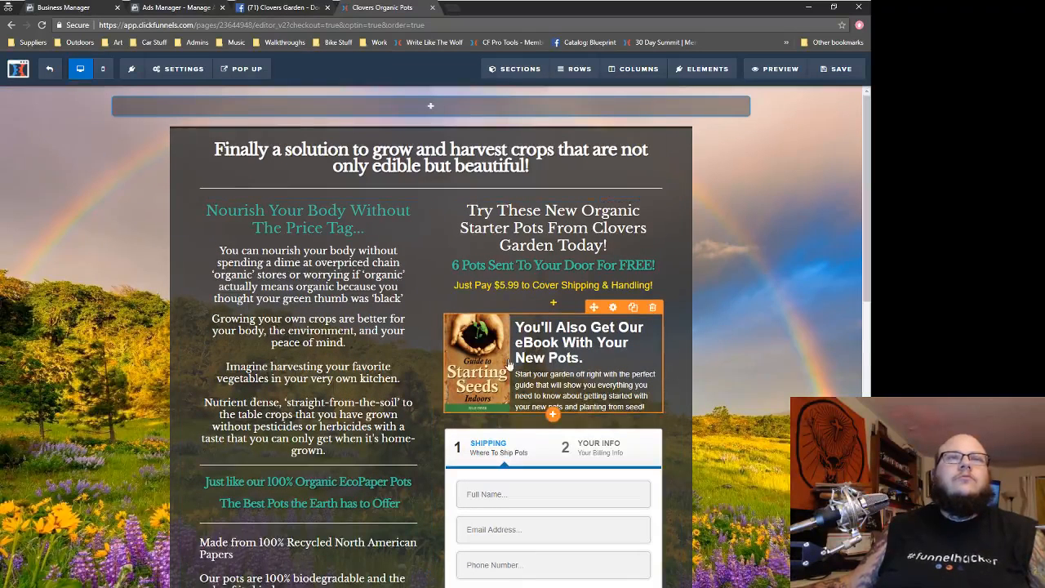
- Move the yellow "Our pots are the ONLY organic EcoPaper pots available!" text from under the pots image to directly below the order form
scroll(690, 369, down, 5)
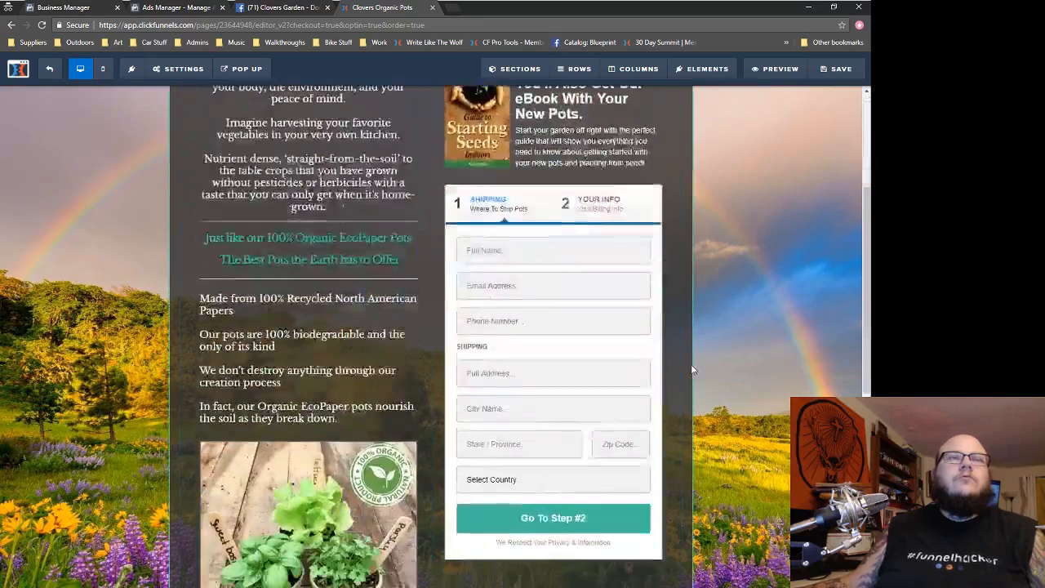
scroll(690, 369, down, 2)
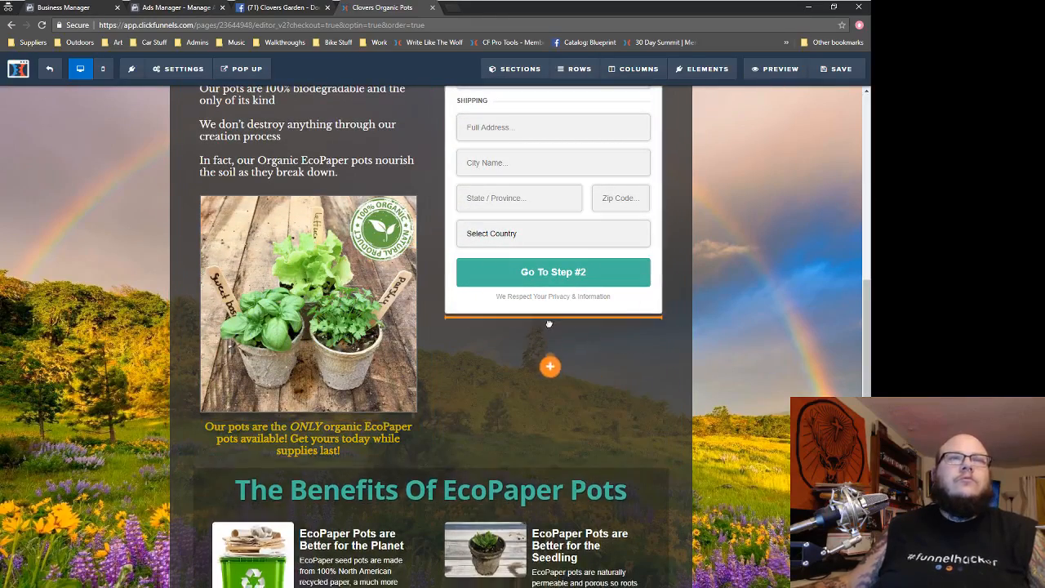
drag(549, 330, 551, 332)
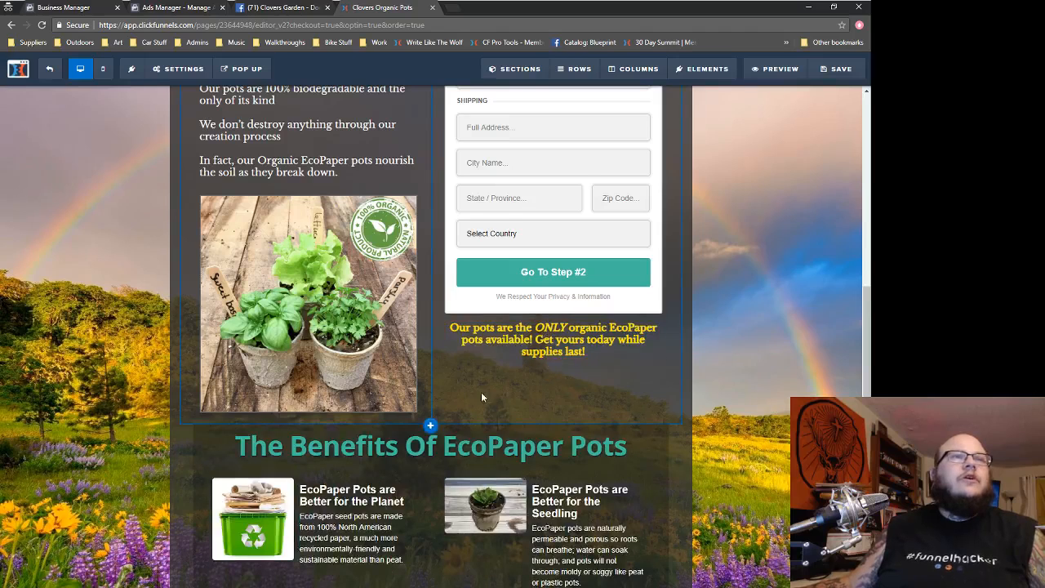
- Increase the top margin slightly on the yellow "ONLY organic EcoPaper pots" text below the order form
scroll(553, 415, up, 3)
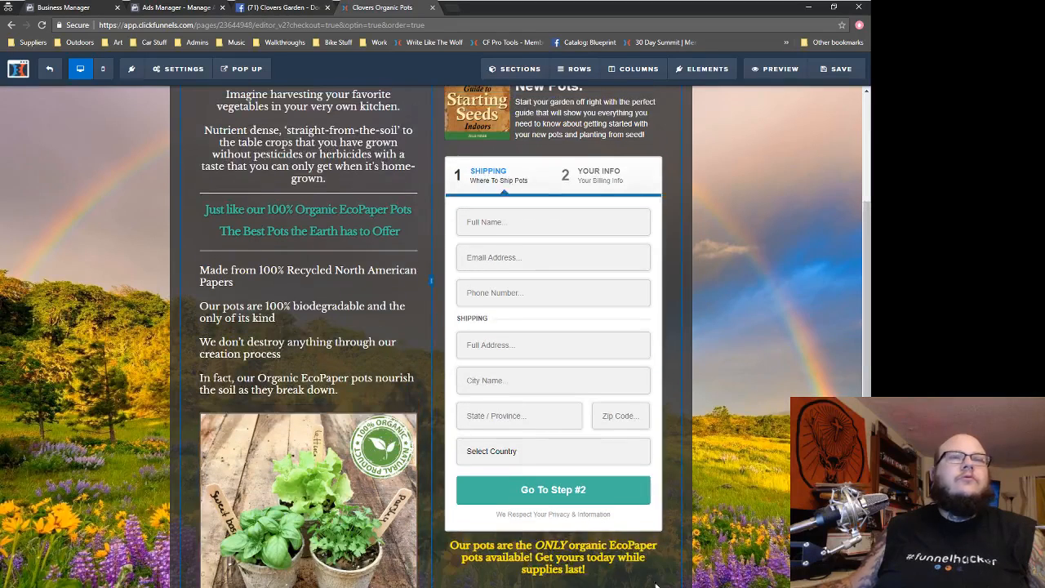
click(613, 532)
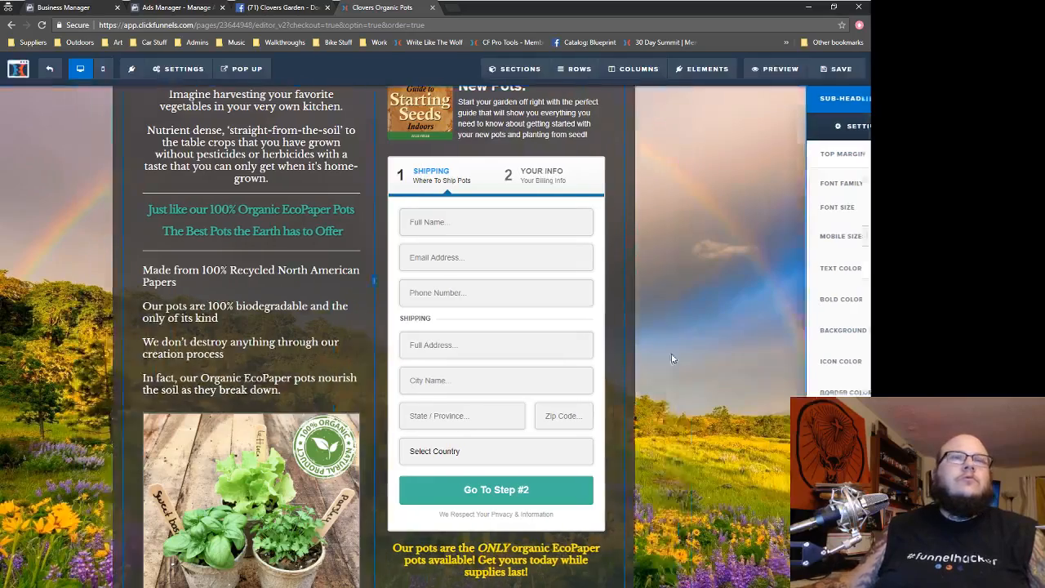
click(577, 346)
- Set the font size of the "Nourish Your Body Without The Price Tag..." sub-headline to 24
scroll(671, 349, up, 3)
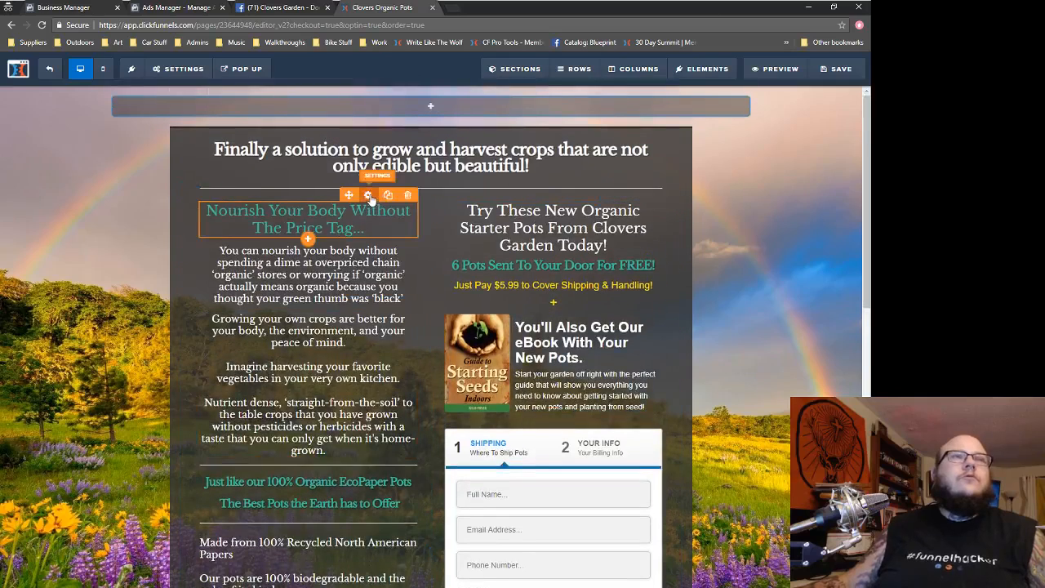
click(341, 231)
drag(770, 208, 768, 211)
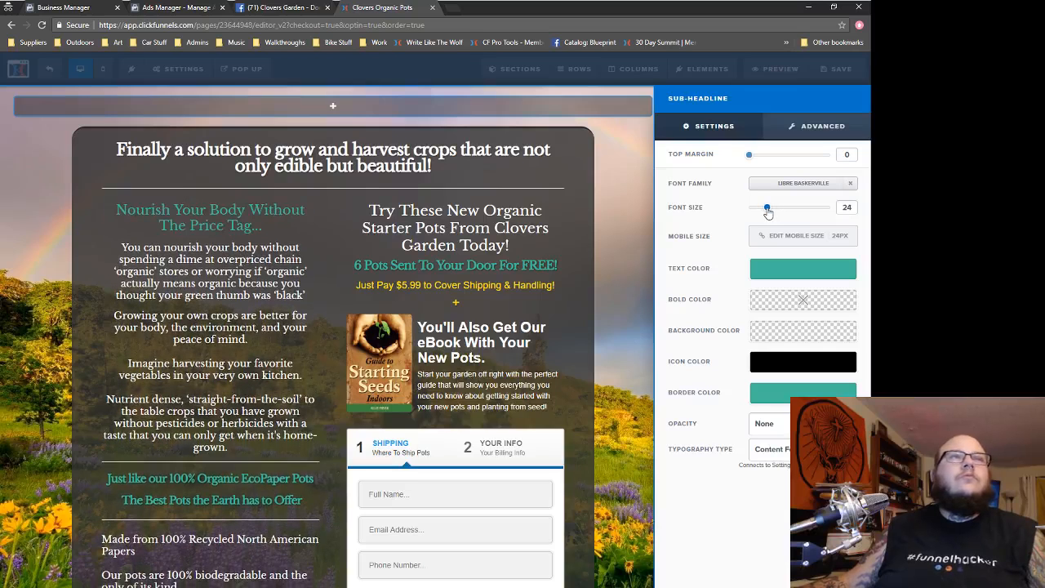
click(302, 228)
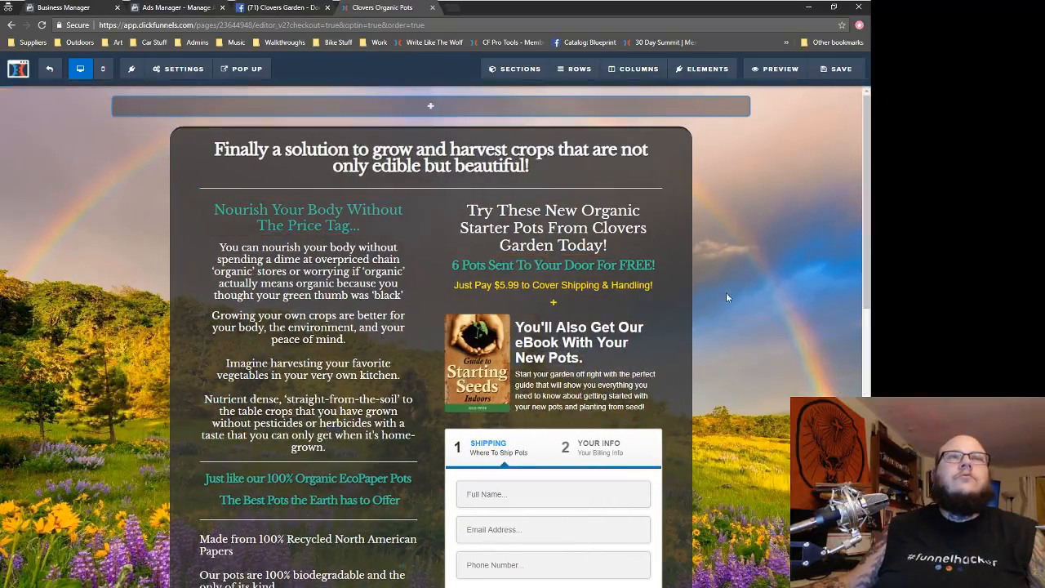
- Review the whole Control page down to the footer logos and save it
scroll(726, 299, down, 8)
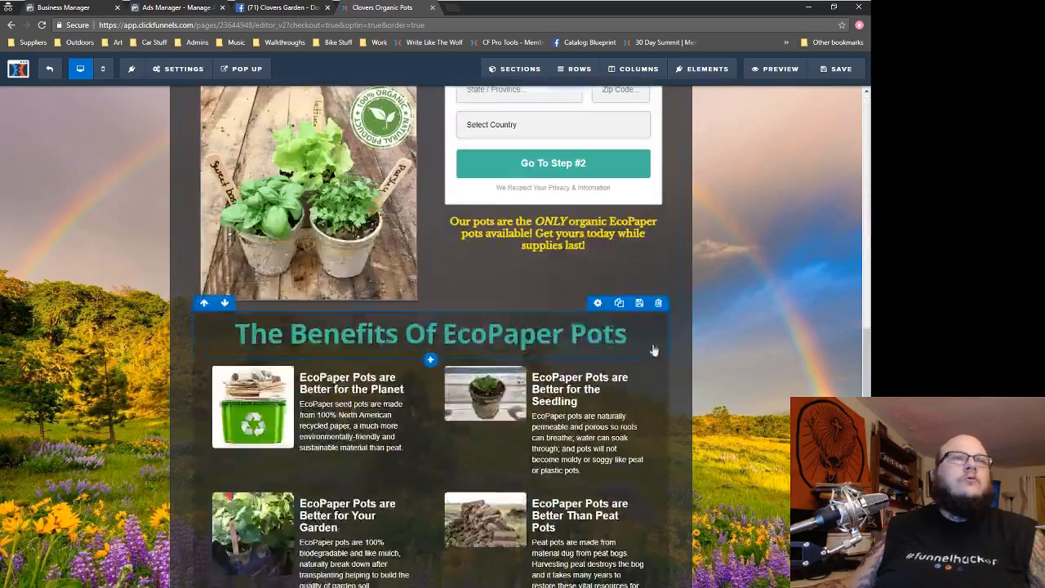
scroll(653, 350, down, 3)
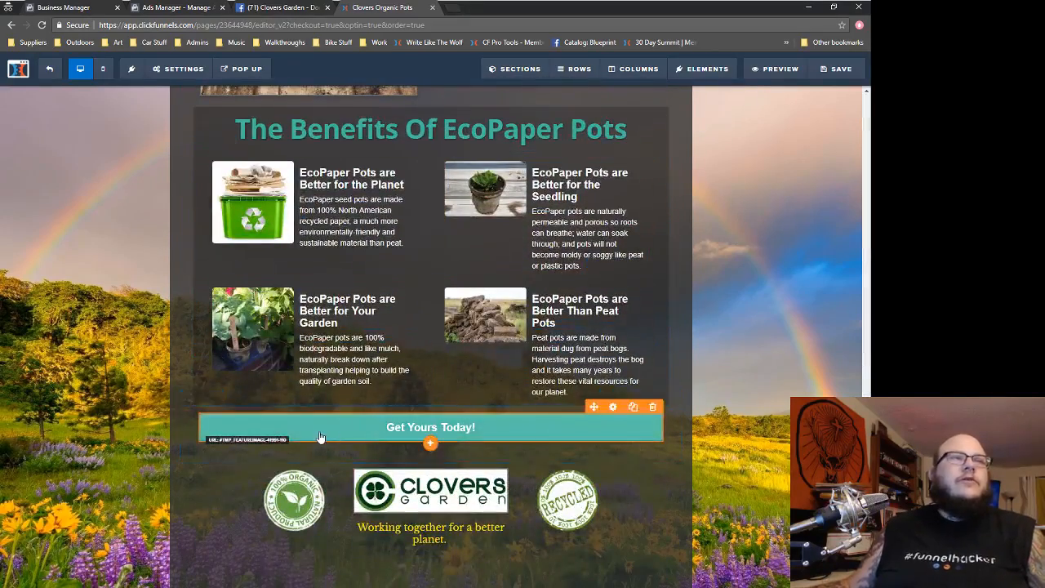
scroll(665, 438, up, 9)
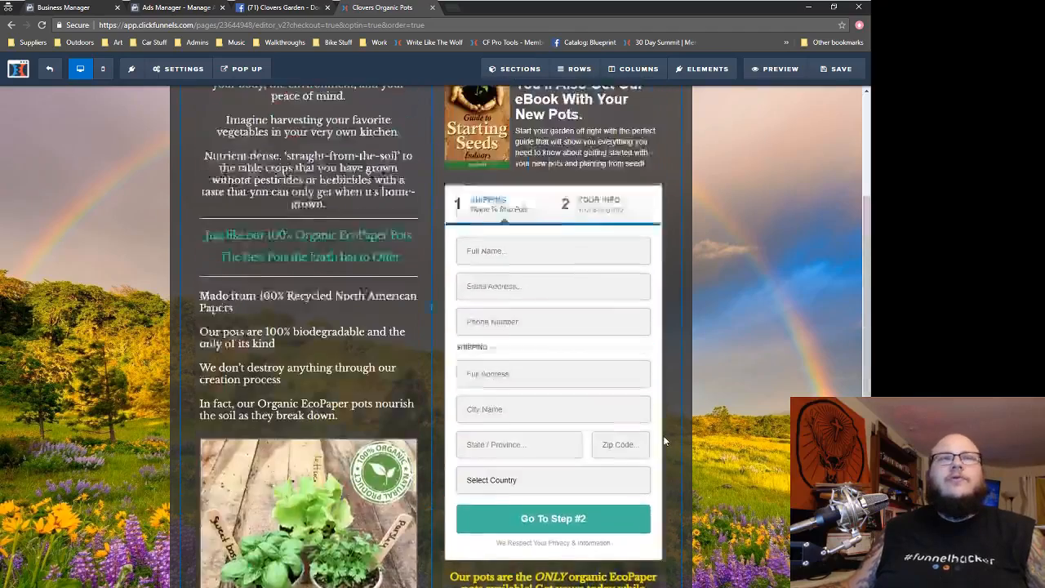
scroll(697, 396, up, 1)
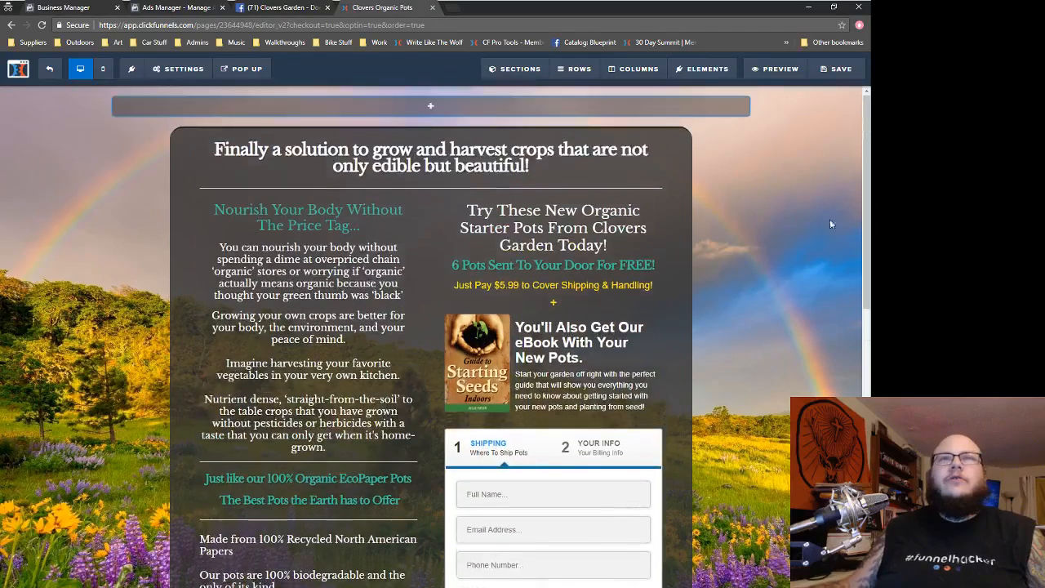
click(842, 69)
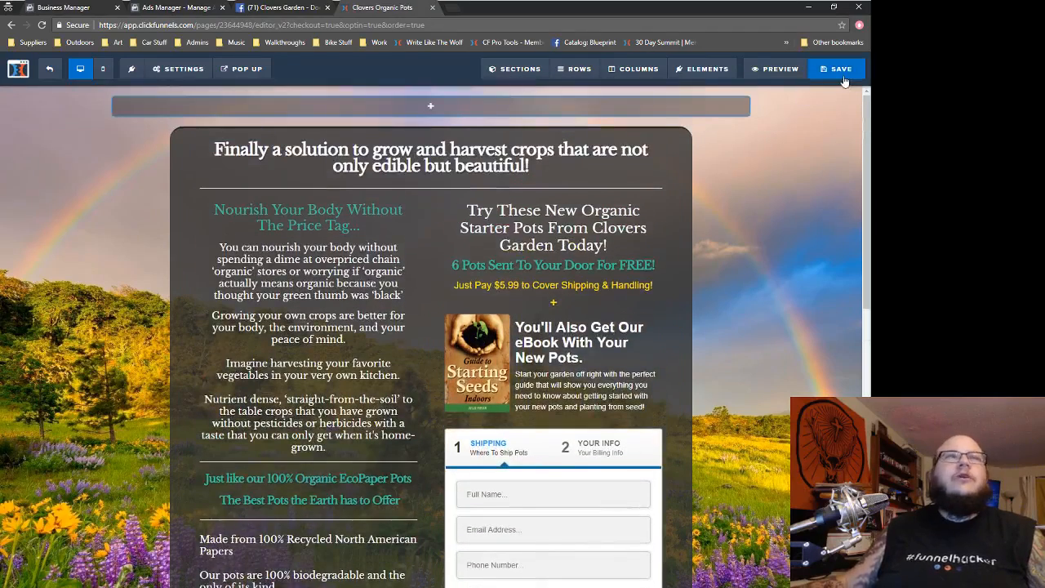
- Connect the page to the Maple Tapper Mailchimp integration, using Add To List with the Bio Pots list and no confirmation email, and save
click(199, 98)
click(802, 229)
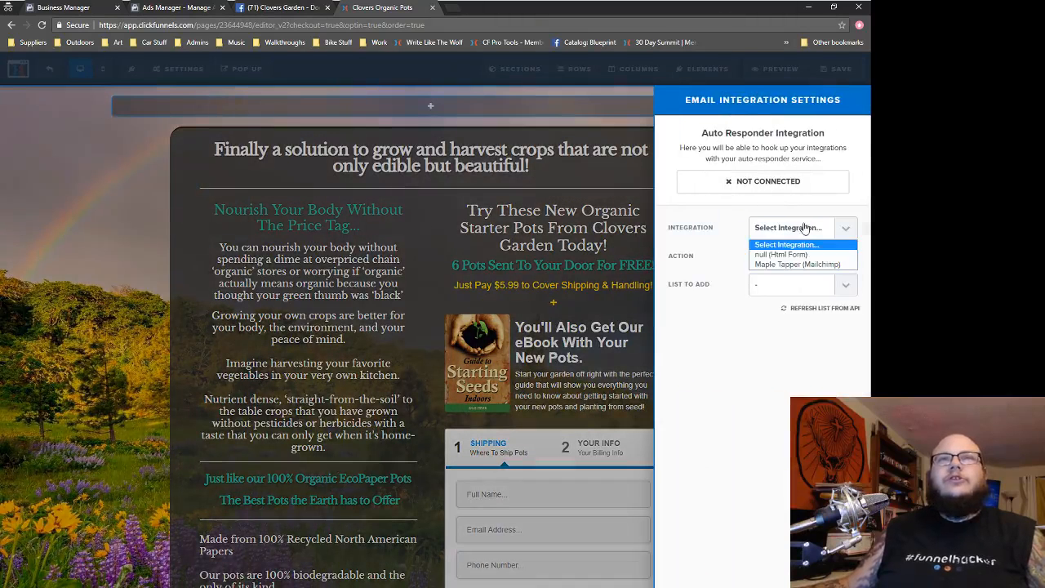
click(783, 265)
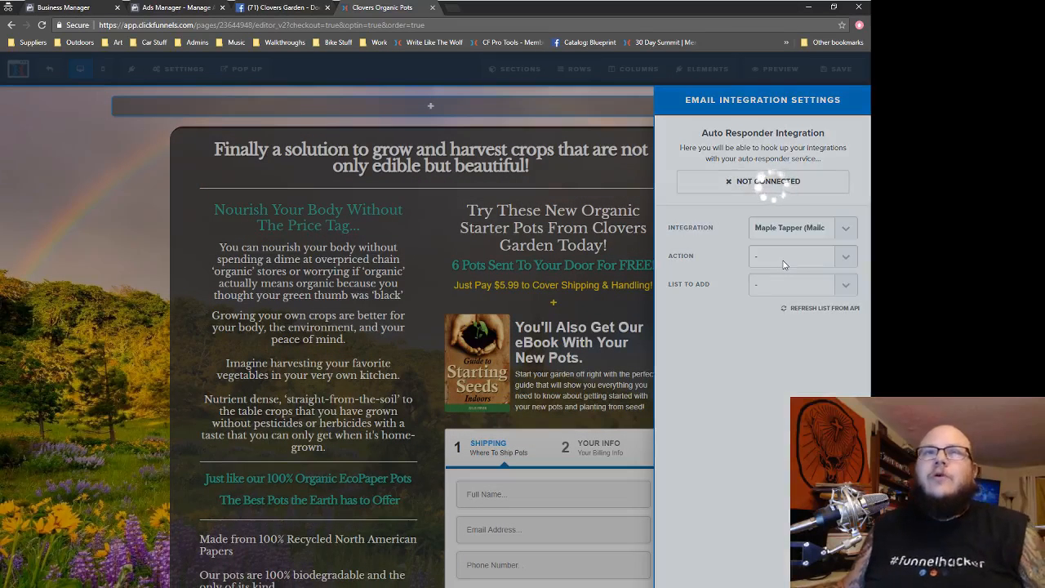
click(784, 263)
click(784, 302)
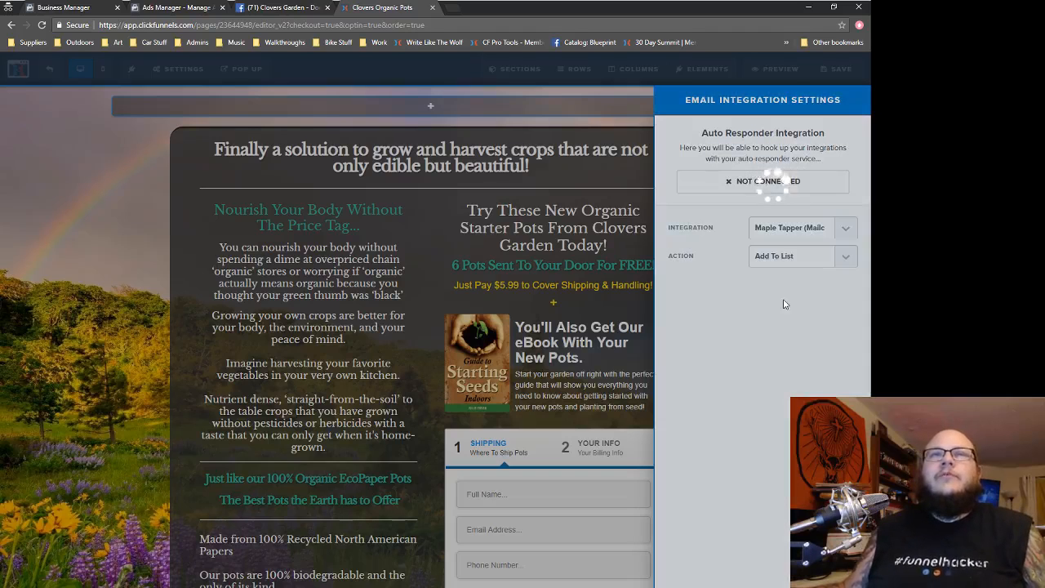
click(823, 289)
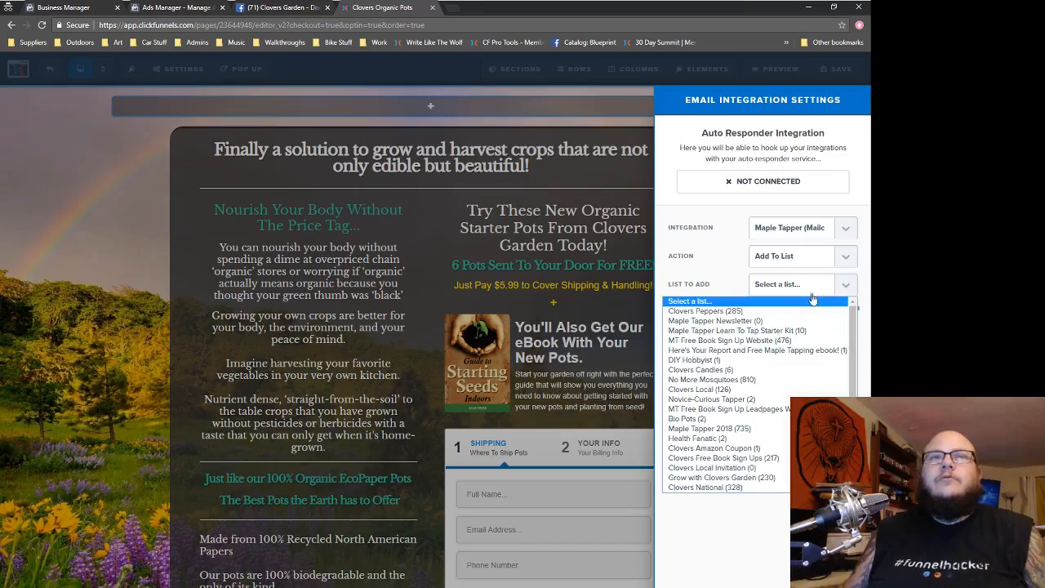
scroll(756, 393, down, 2)
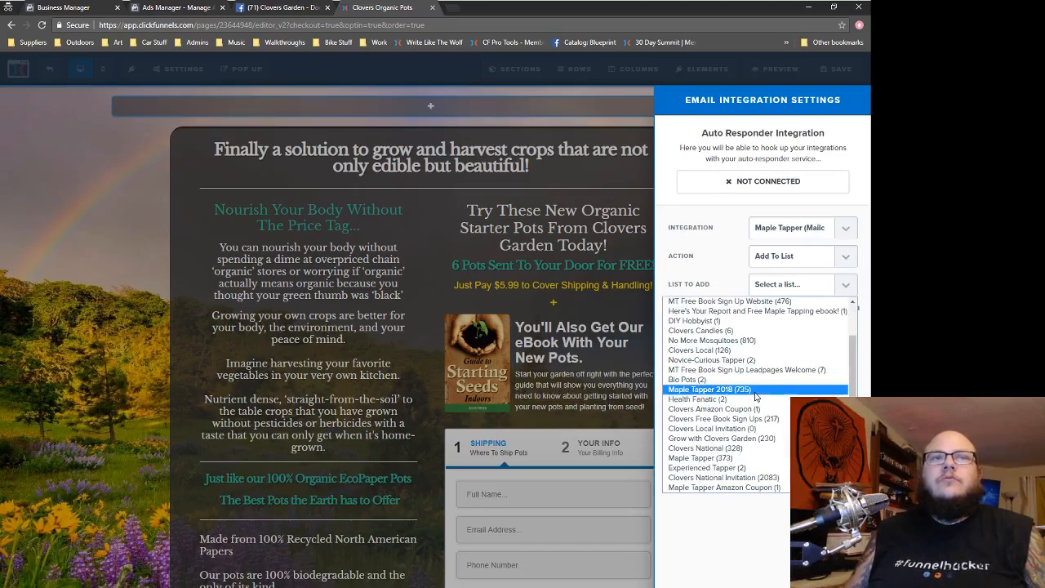
click(707, 381)
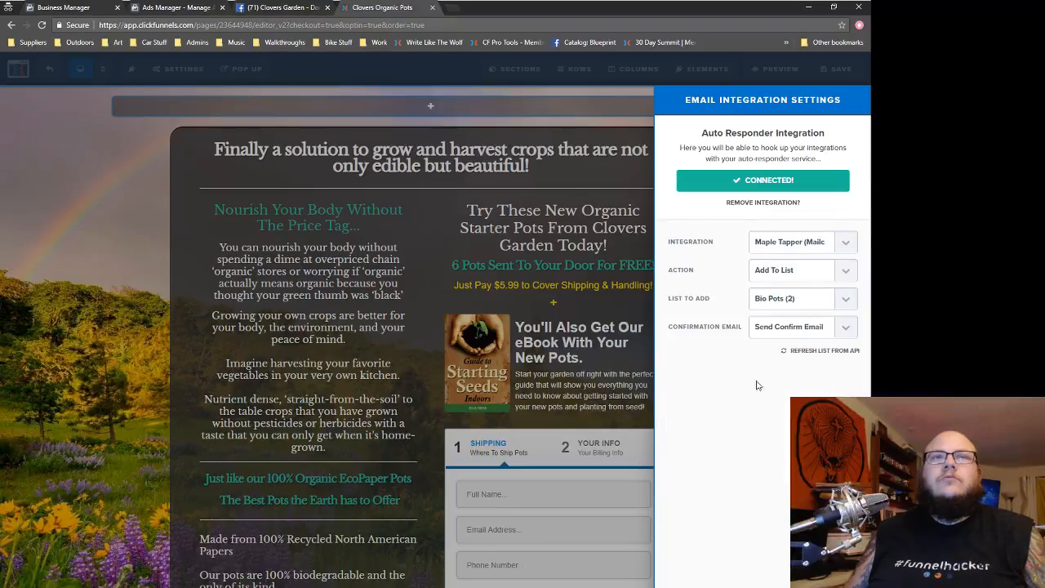
click(800, 327)
click(784, 343)
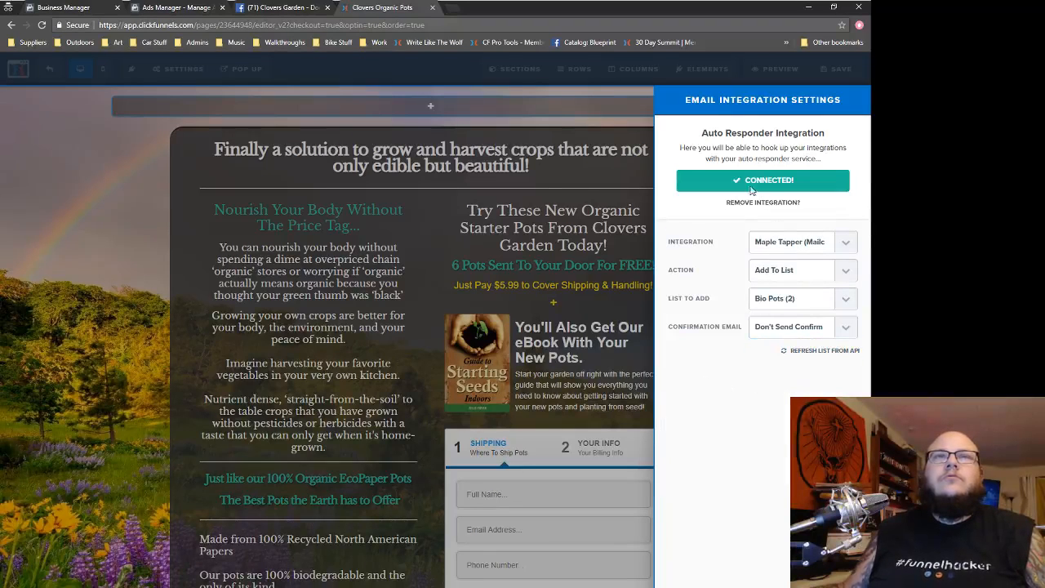
click(585, 178)
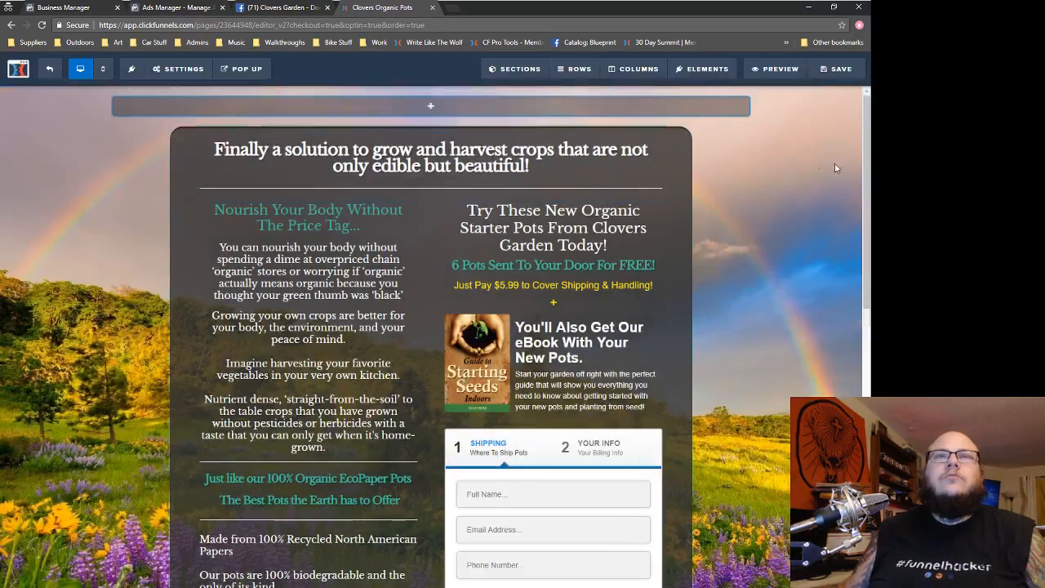
click(841, 71)
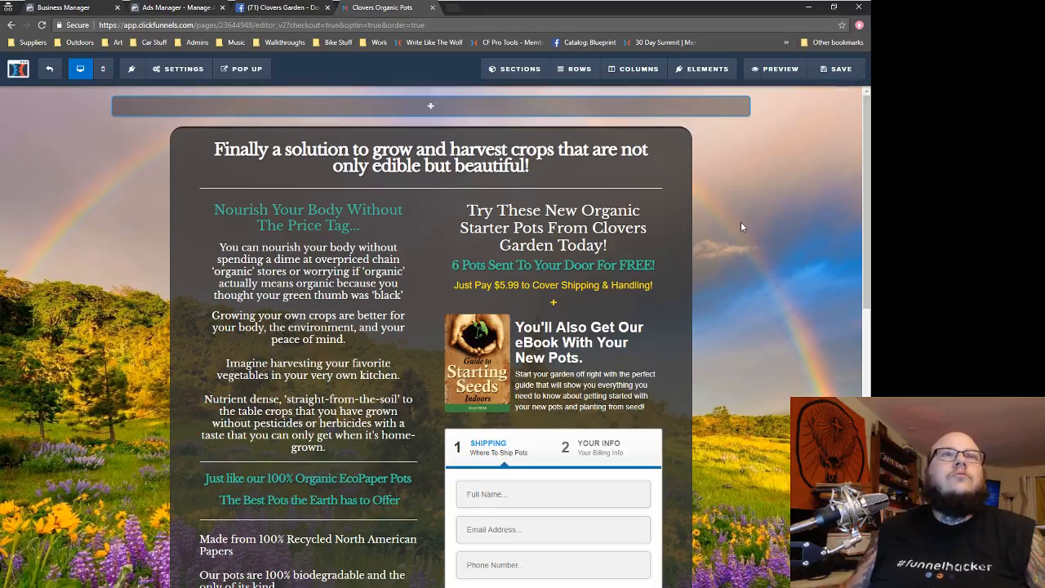
- Return to the Bio Pot FREE Sample funnel step and open the Variation page for editing
click(48, 72)
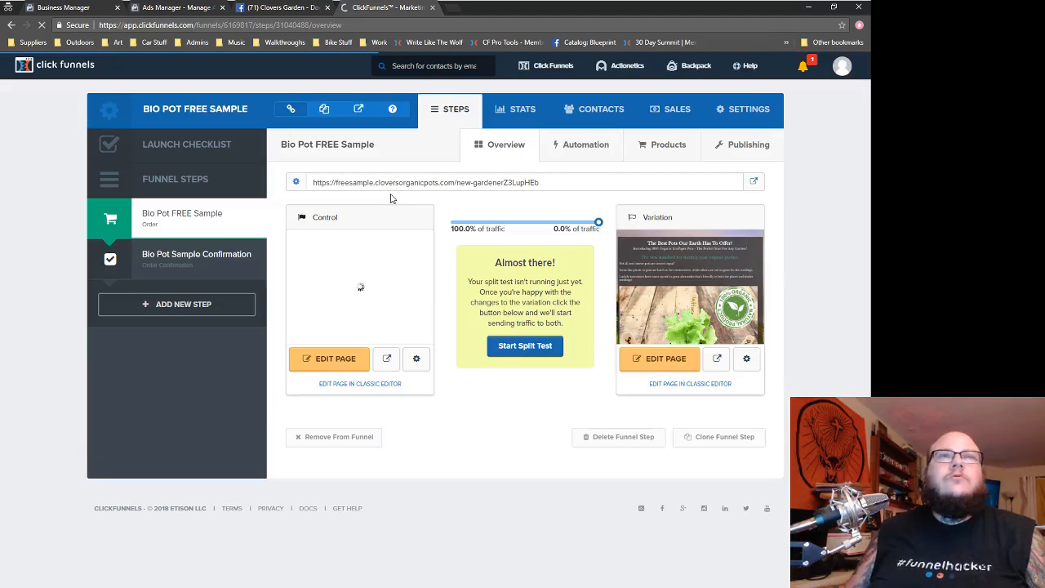
mouse_move(376, 277)
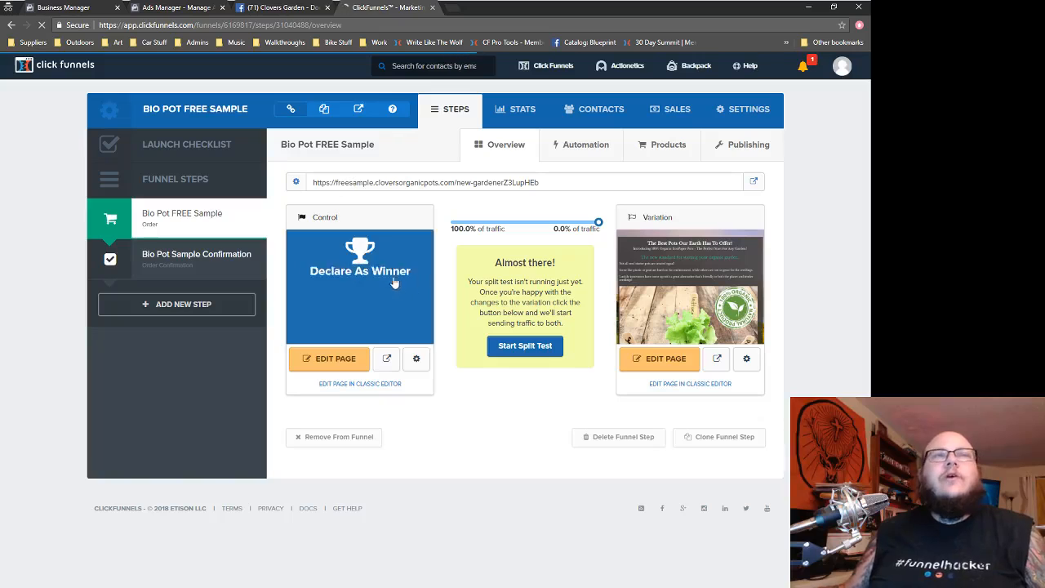
click(672, 363)
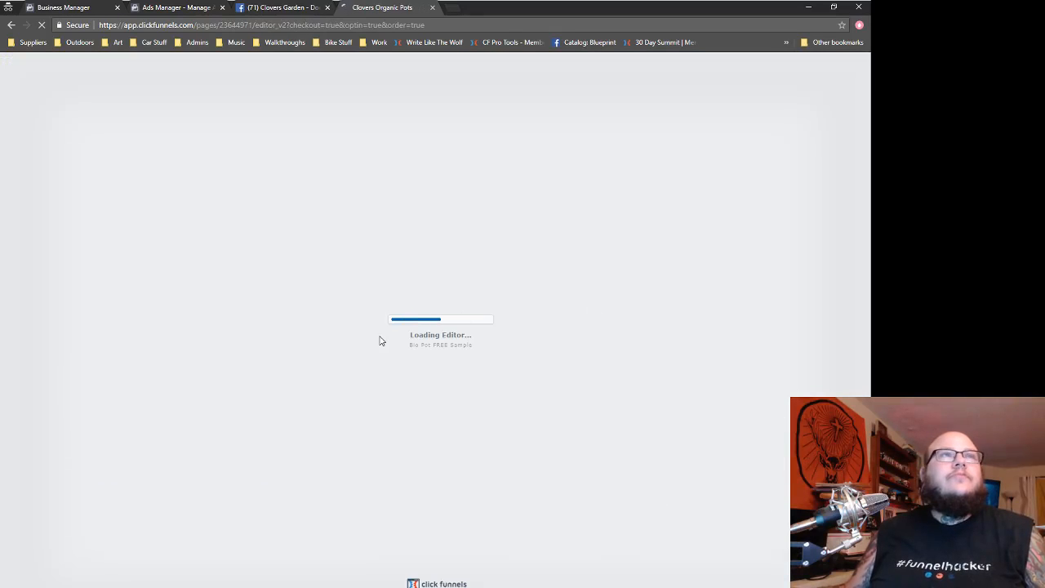
- Switch to the Word sales copy and copy the bold "We aren't selling Earth, wind, fire, water, or heart" headline from Version Two - Captain Planet
scroll(380, 341, down, 3)
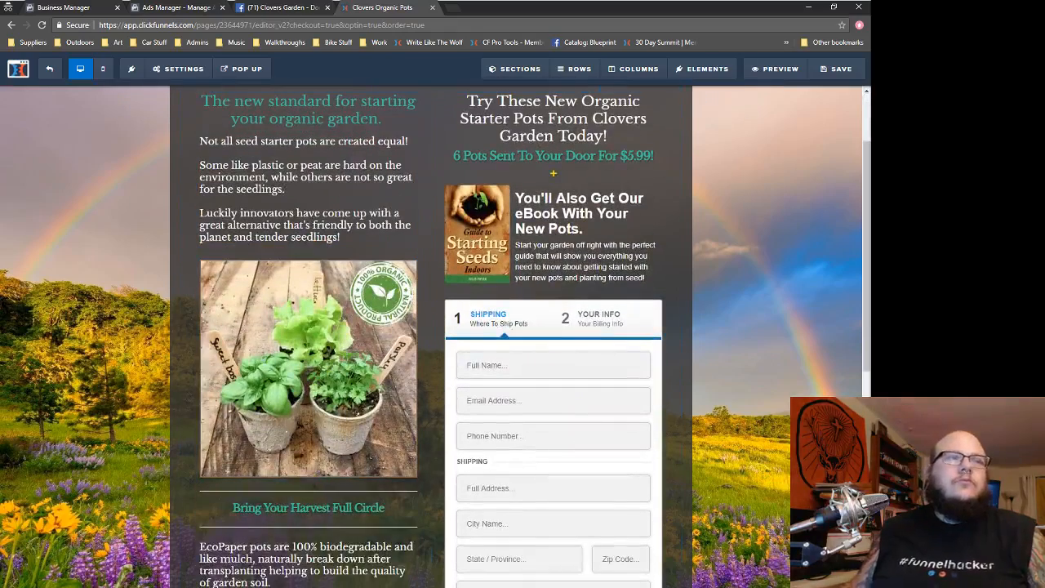
click(313, 562)
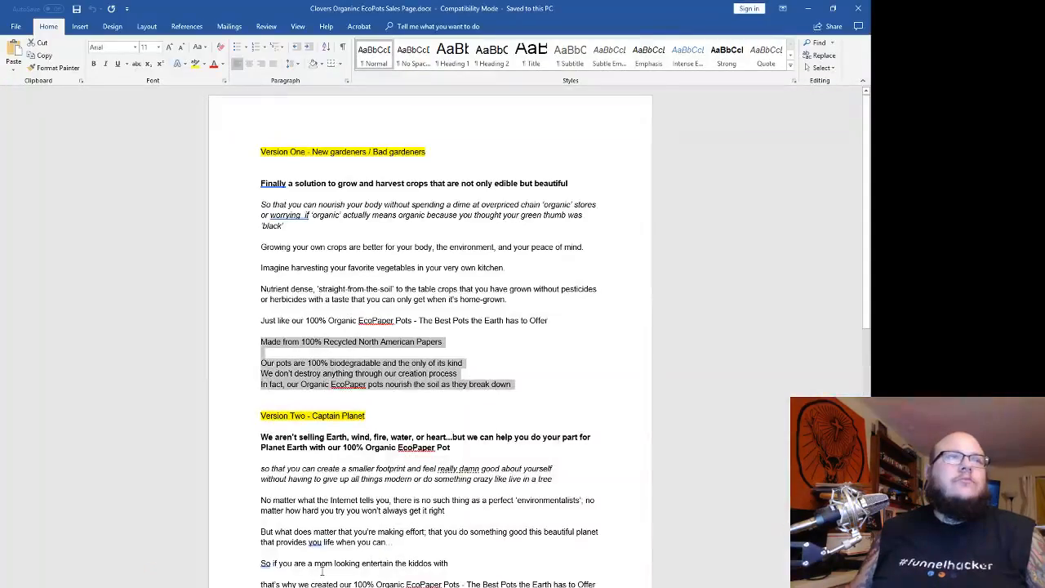
scroll(410, 417, down, 2)
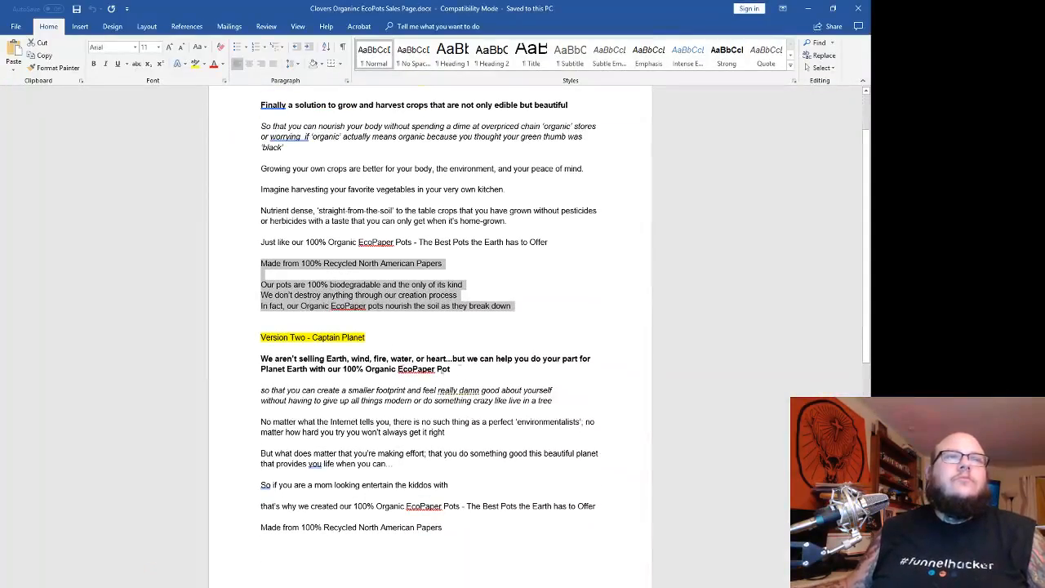
drag(452, 370, 233, 363)
key(ctrl+c)
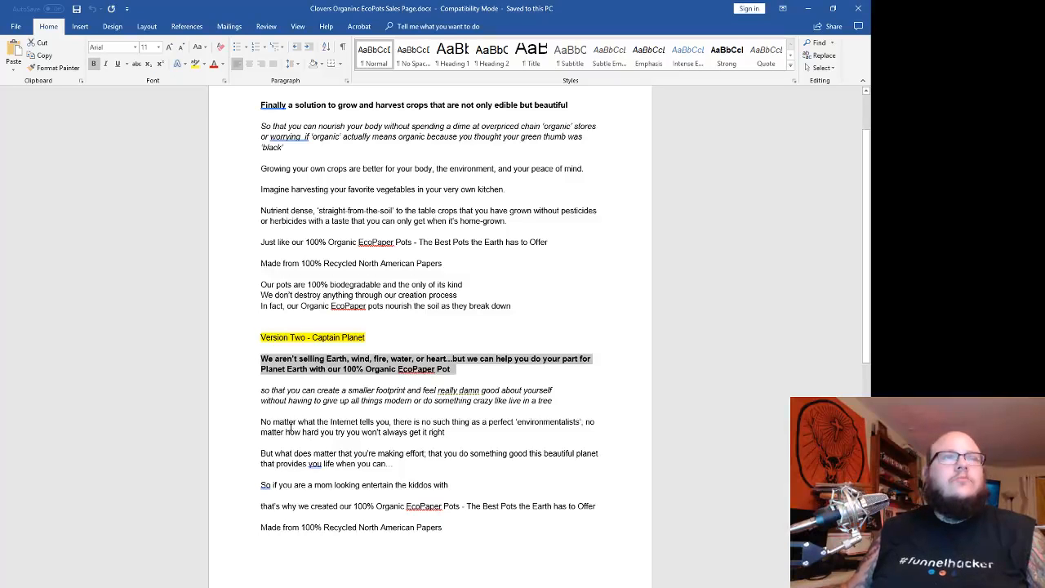
- Switch back to the ClickFunnels editor and replace the "The Best Pots Our Earth Has To Offer!" headline with the copied Version Two headline
click(313, 562)
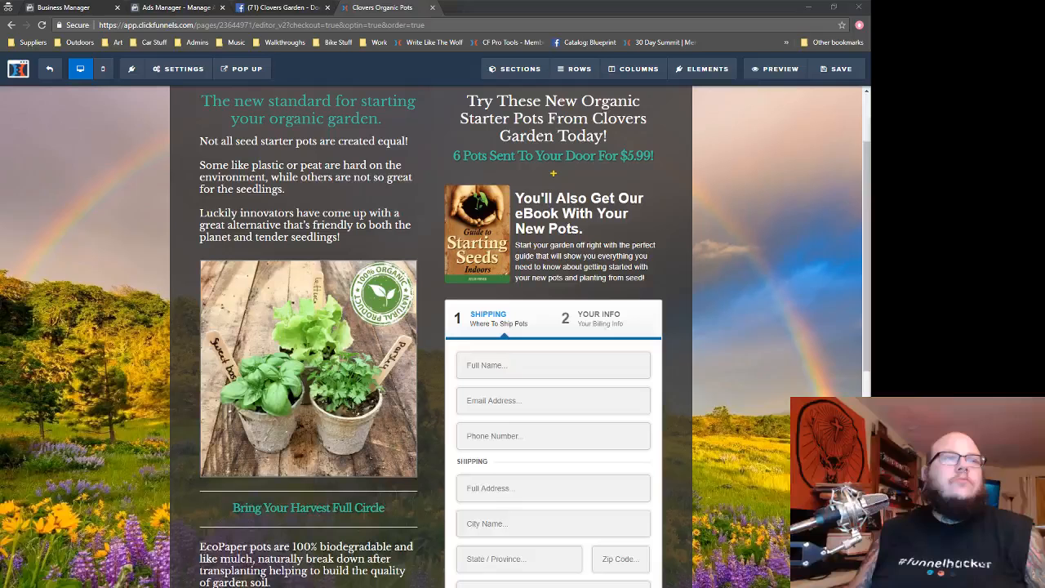
scroll(553, 117, up, 3)
triple_click(494, 147)
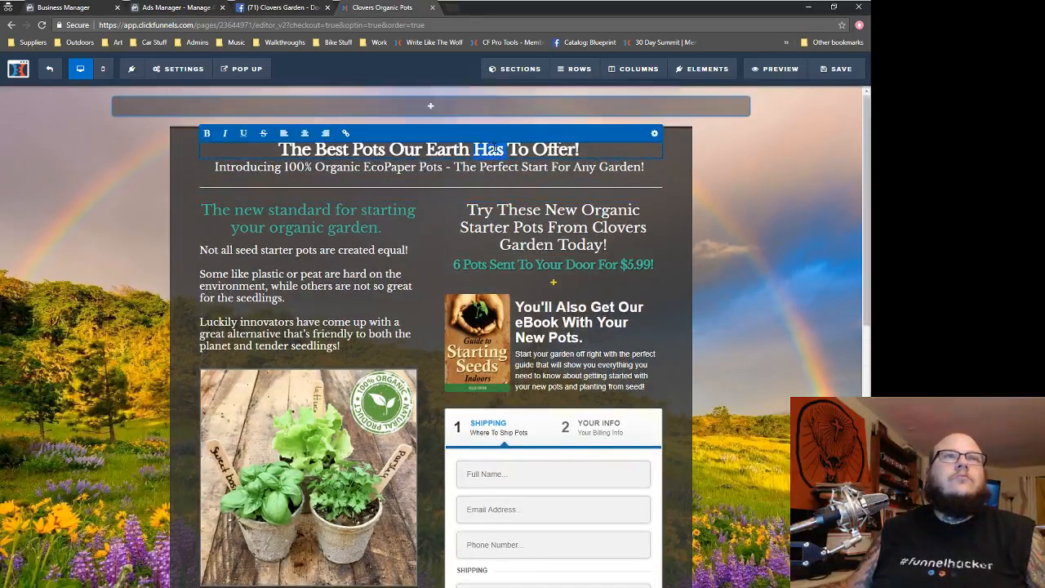
key(ctrl+v)
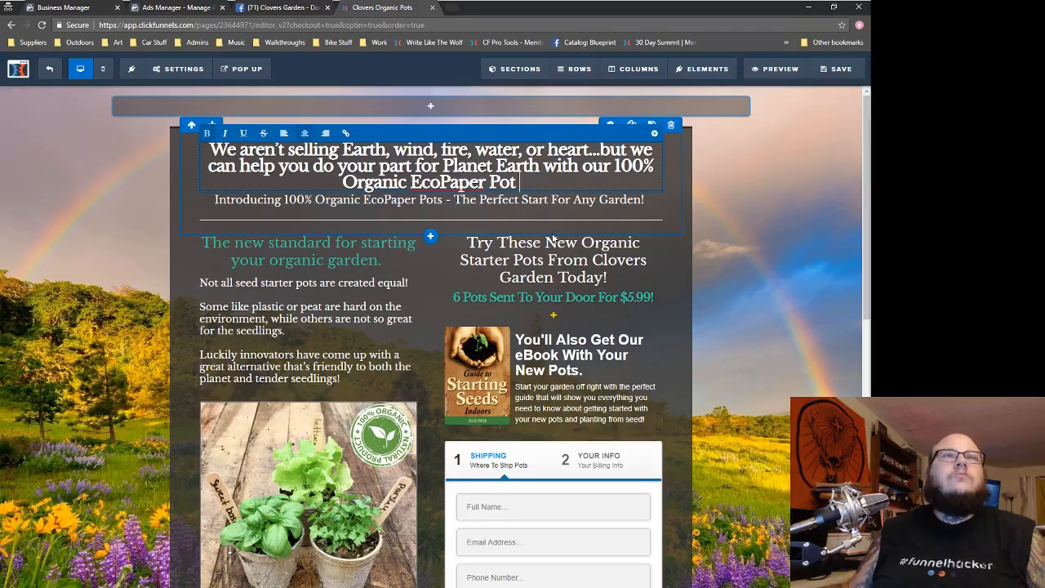
click(630, 218)
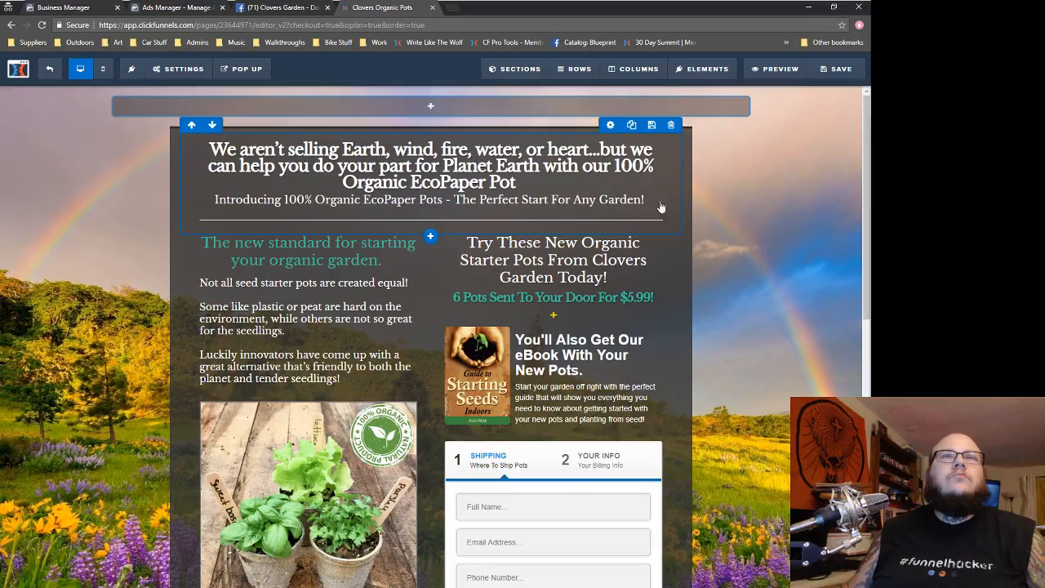
- Delete the "Introducing 100% Organic EcoPaper Pots" sub-headline and set the top margin of the divider under the headline to 10
click(652, 190)
click(488, 85)
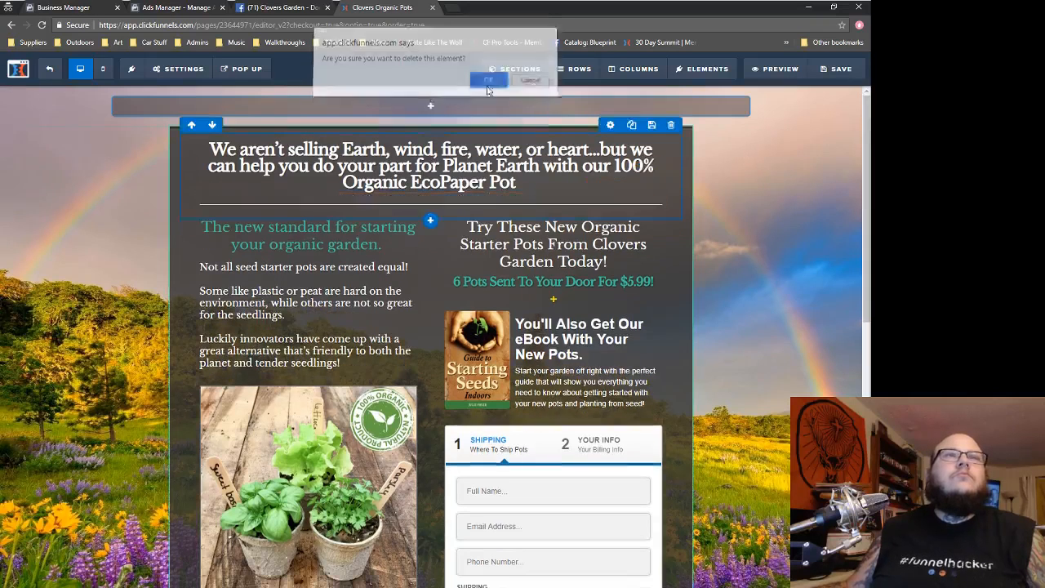
click(613, 192)
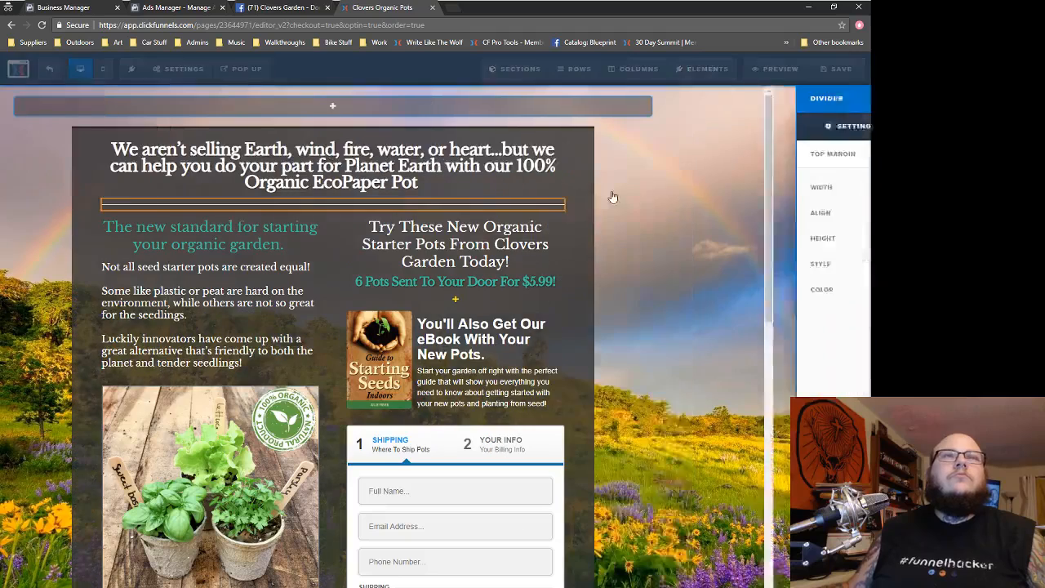
drag(758, 156, 755, 156)
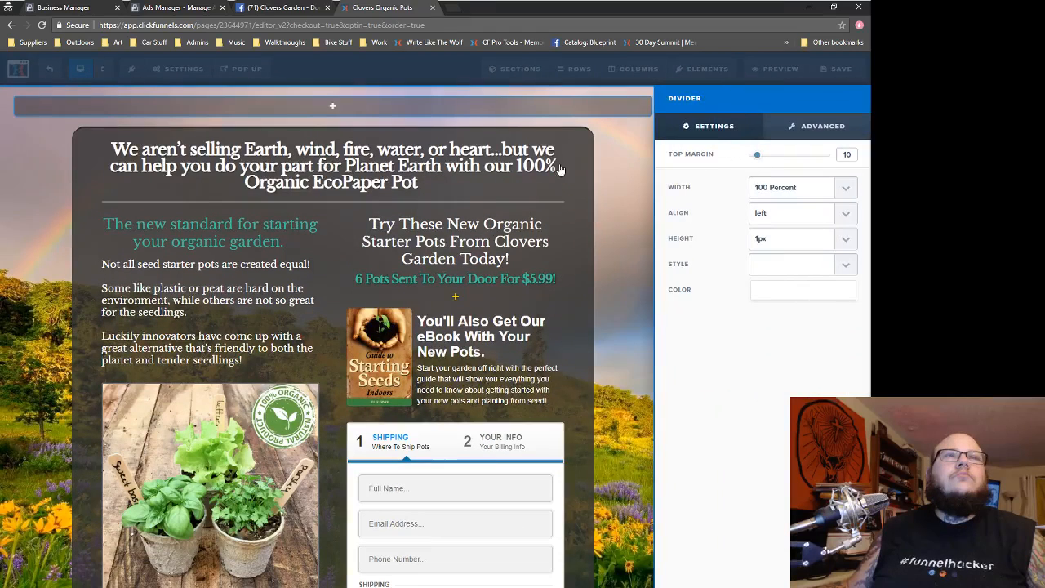
click(560, 184)
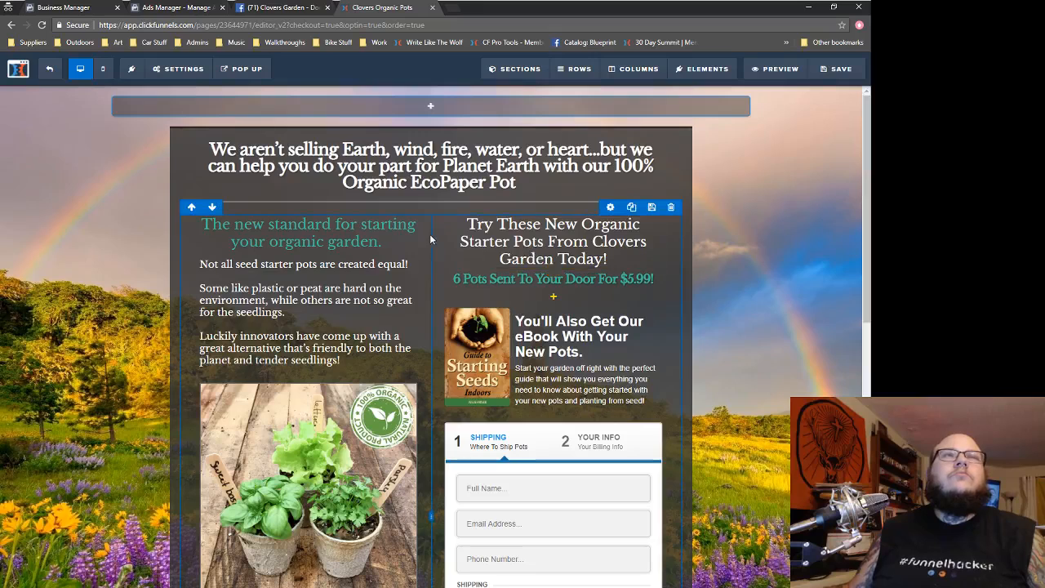
- Switch to the Word sales copy and copy the italic "so that you can create a smaller footprint" lines from Version Two
scroll(430, 238, down, 1)
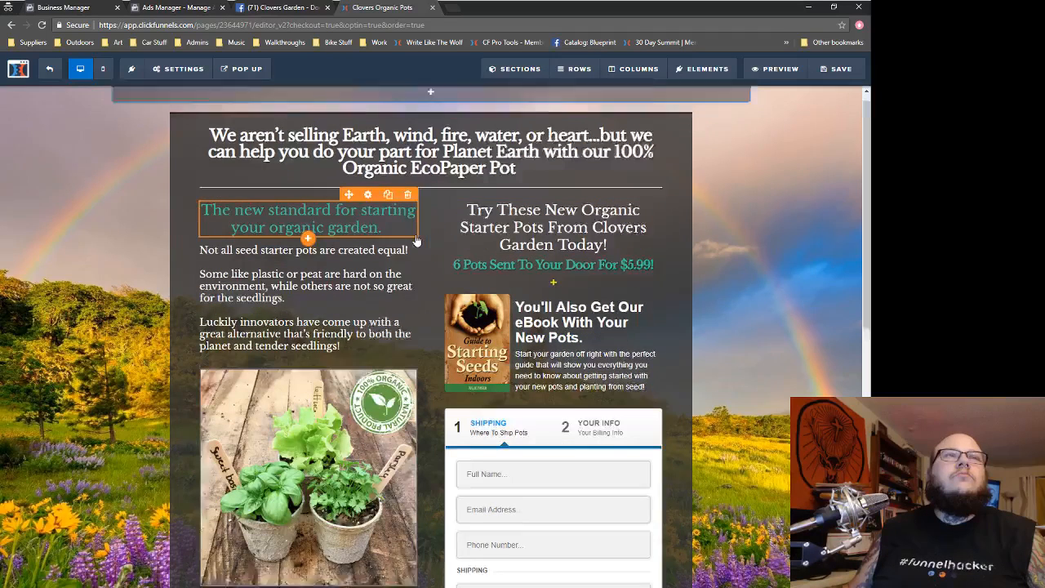
key(alt+Tab)
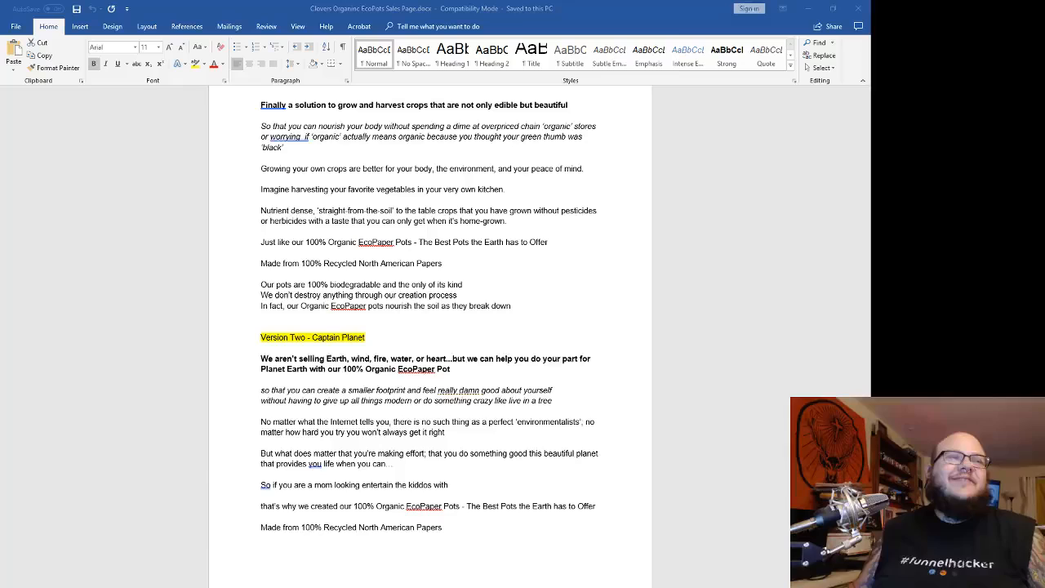
triple_click(438, 368)
scroll(420, 375, down, 1)
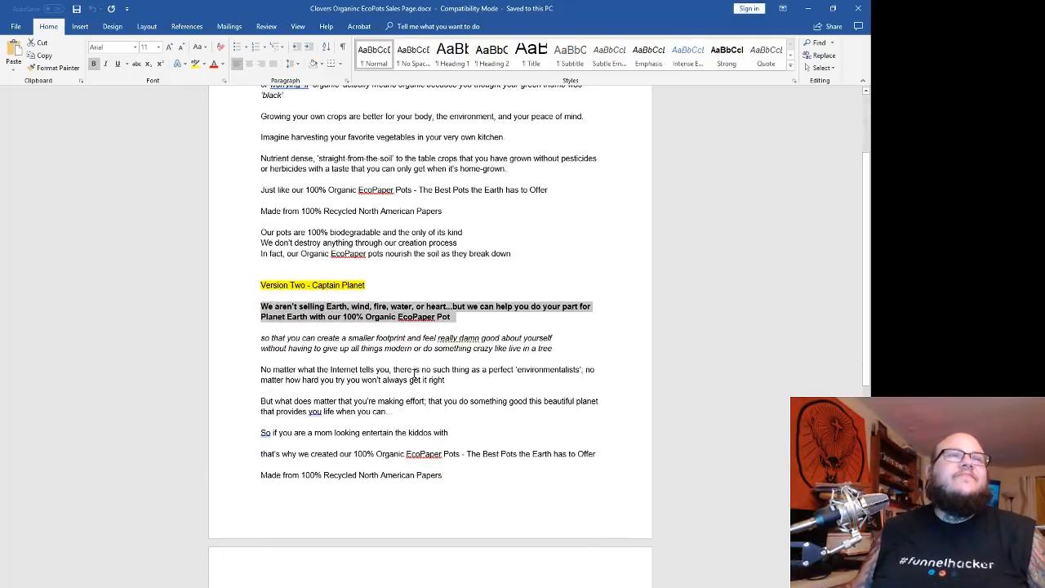
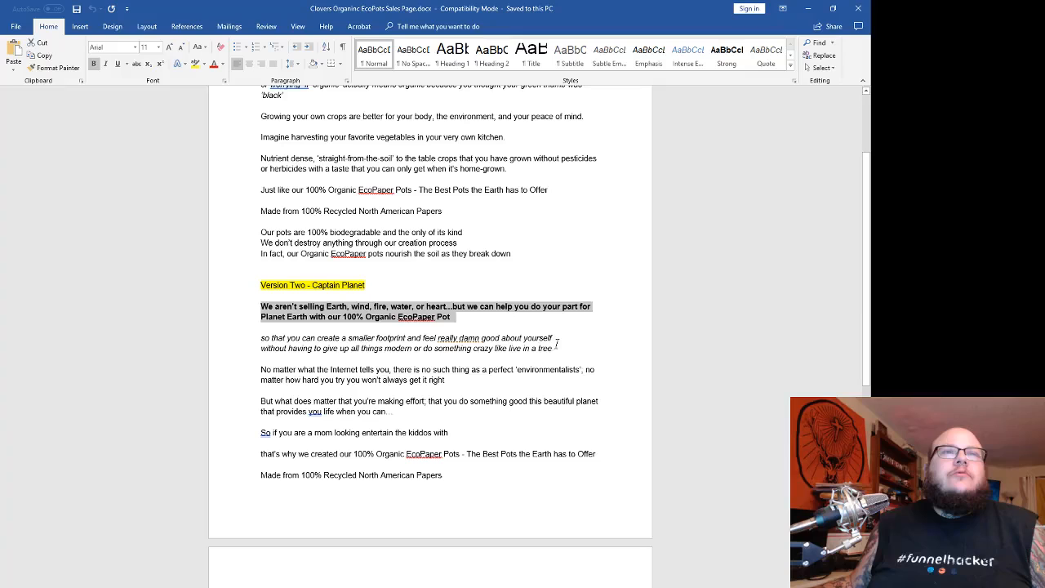
drag(558, 344, 263, 346)
key(ctrl+c)
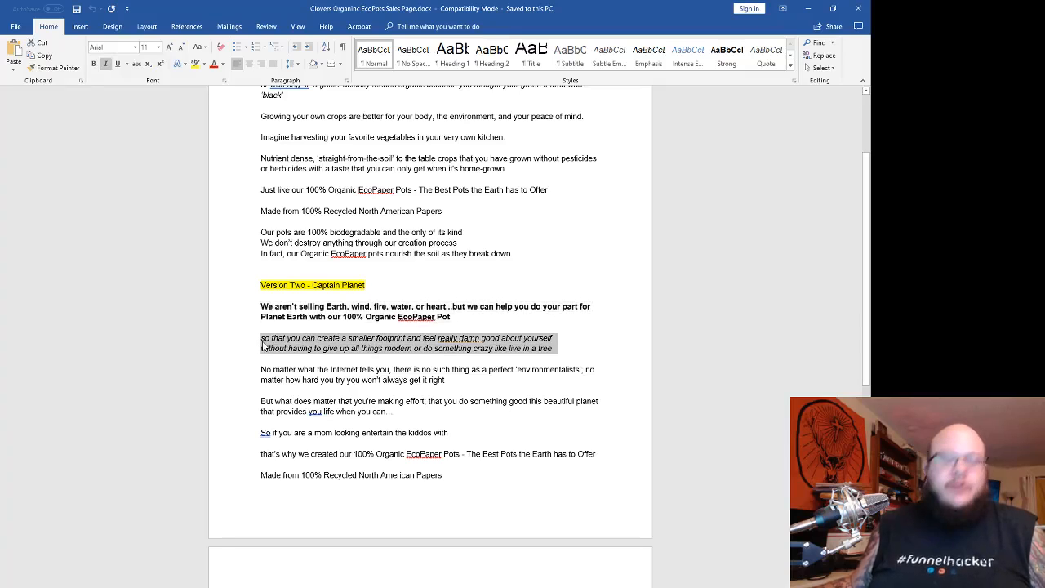
- Back in the ClickFunnels editor, replace "The new standard for starting your organic garden." with the copied lines, ending them with "tree..."
mouse_move(176, 581)
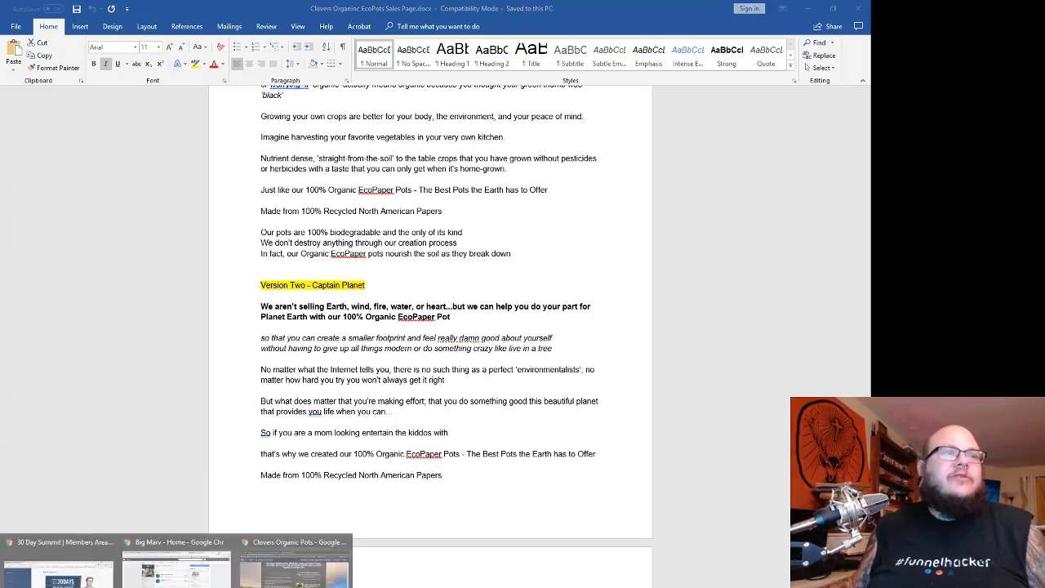
click(294, 555)
click(351, 175)
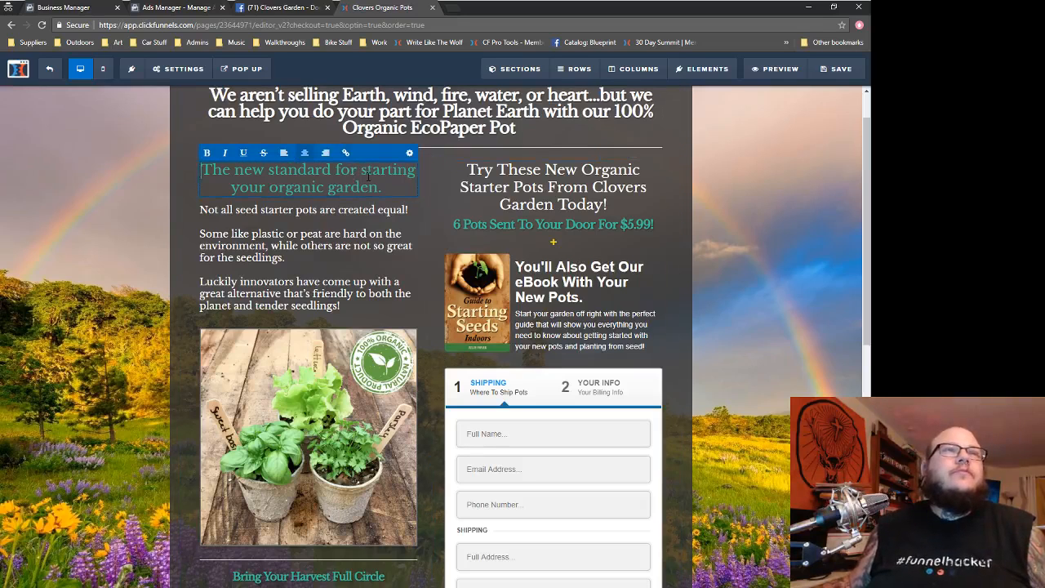
key(ctrl+a)
key(ctrl+v)
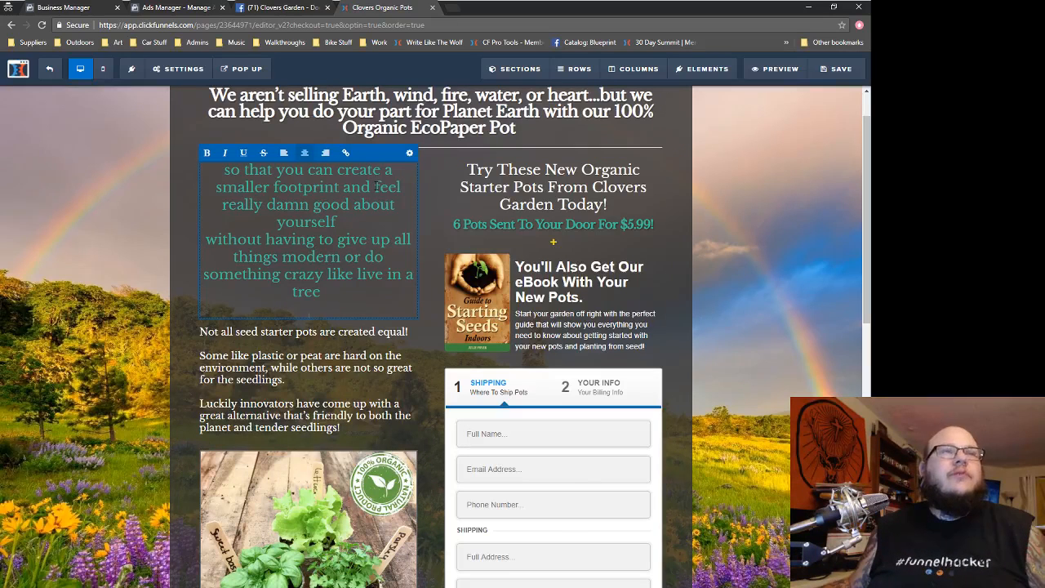
key(BackSpace)
text(...)
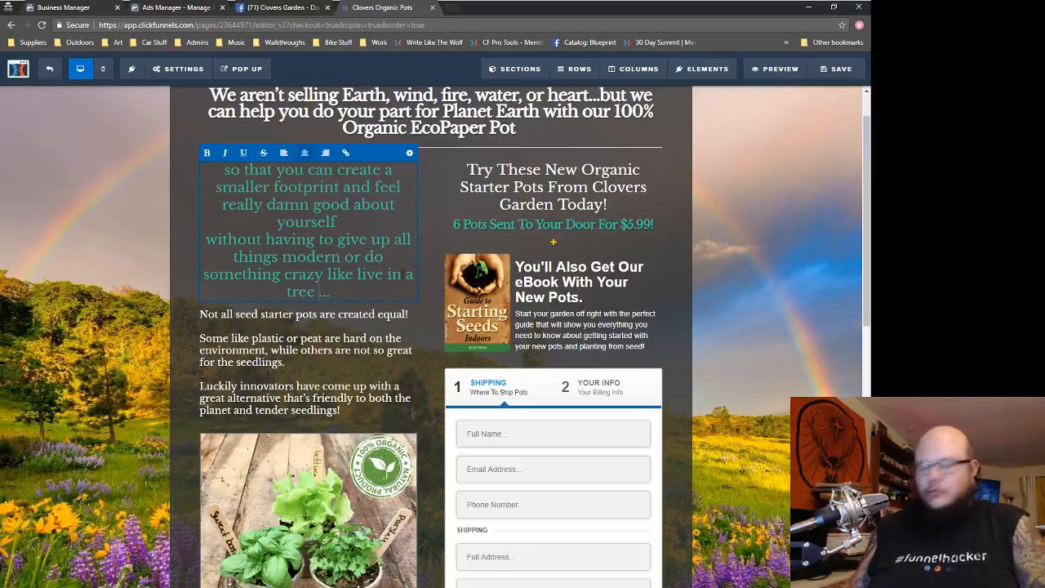
key(Left)
key(Left)
key(Left)
key(BackSpace)
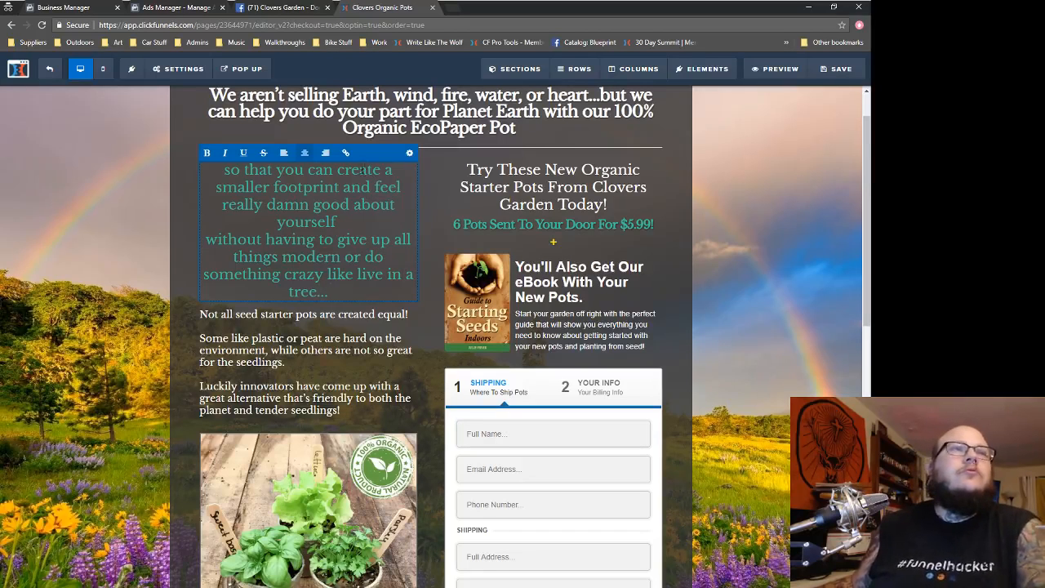
- Set the font size of the green "so that you can create a smaller footprint" sub-headline to 20
click(411, 154)
drag(770, 209, 763, 210)
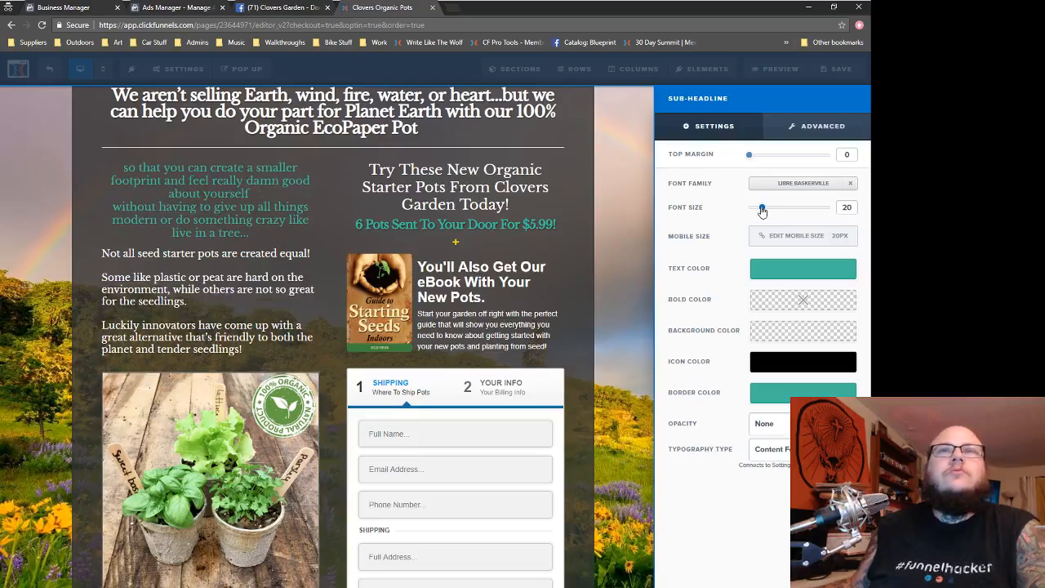
click(270, 210)
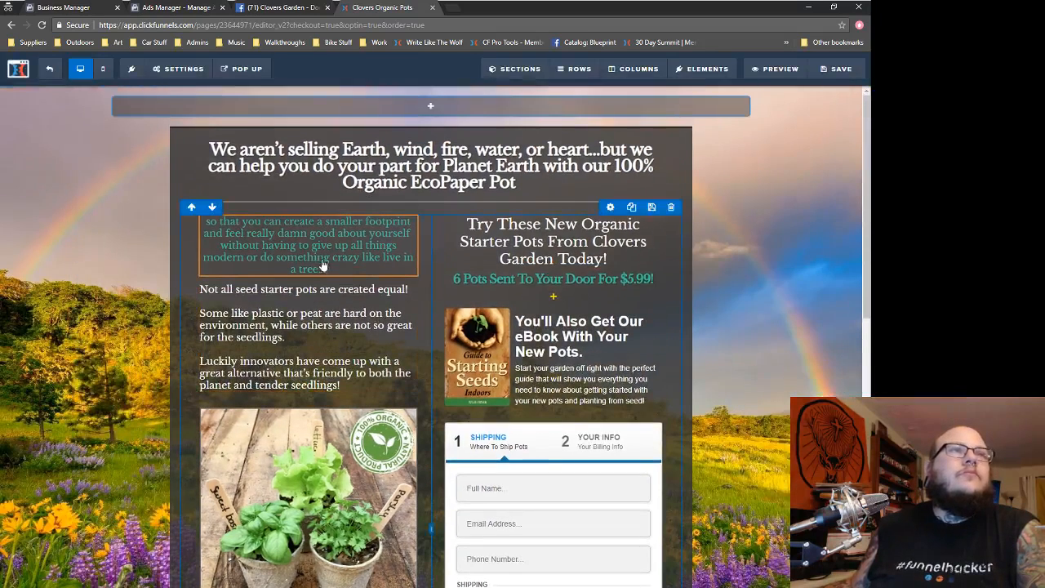
- Capitalize "So" at the start of the green sub-headline and add an exclamation mark after "Organic EcoPaper Pot" in the headline
click(207, 225)
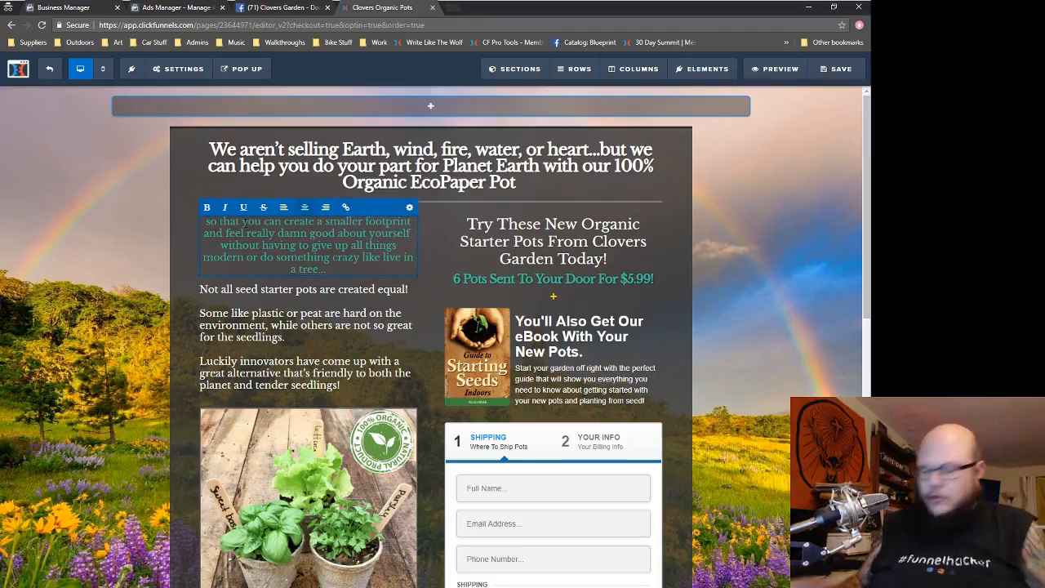
click(537, 182)
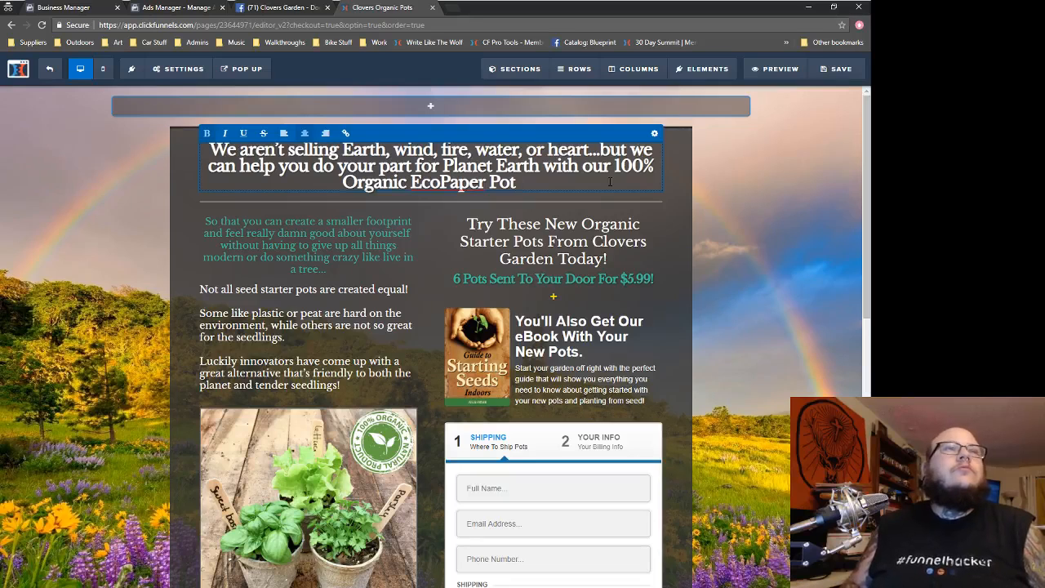
text(!)
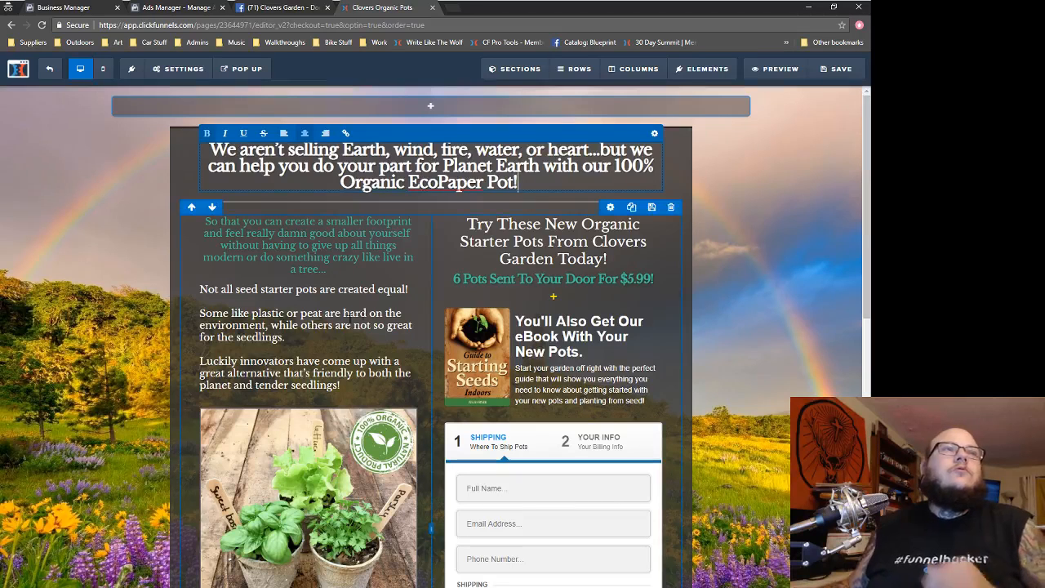
click(387, 275)
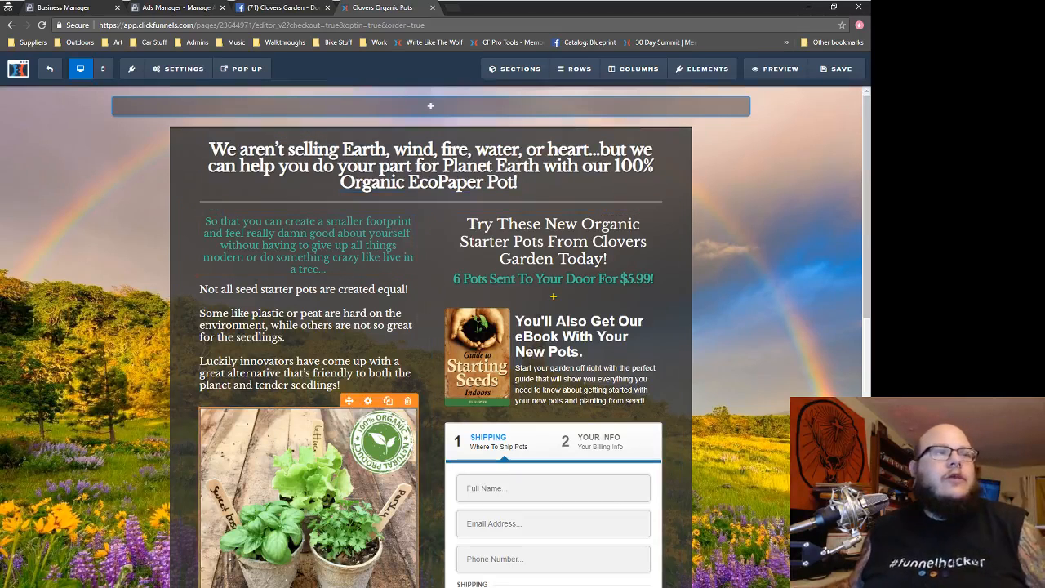
- Switch to the Word sales copy and copy the Version Two paragraphs from "No matter what the Internet tells you" through "entertain the kiddos with"
click(257, 587)
click(312, 564)
scroll(345, 406, down, 3)
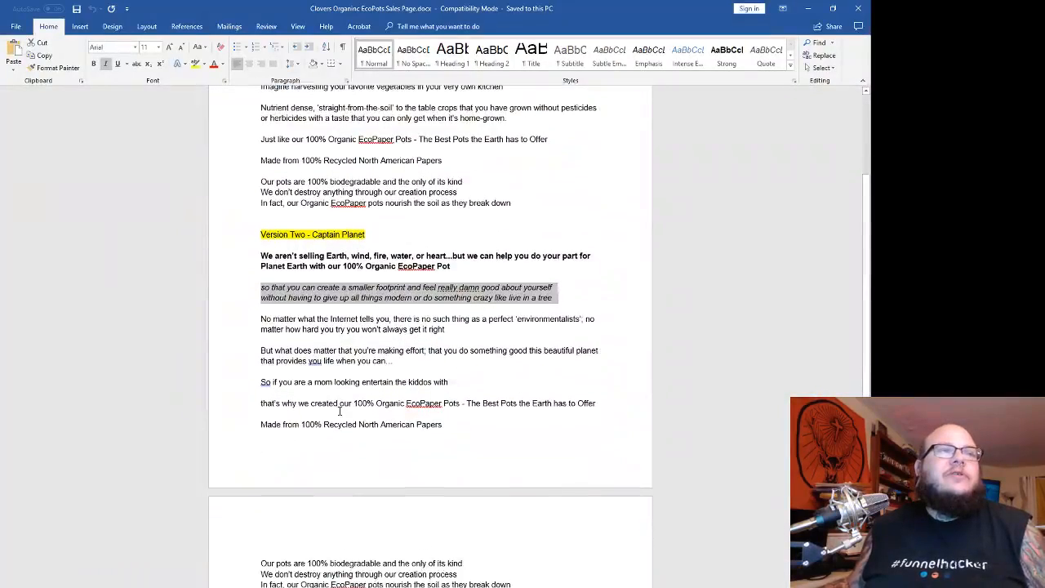
scroll(410, 335, down, 1)
drag(462, 250, 244, 194)
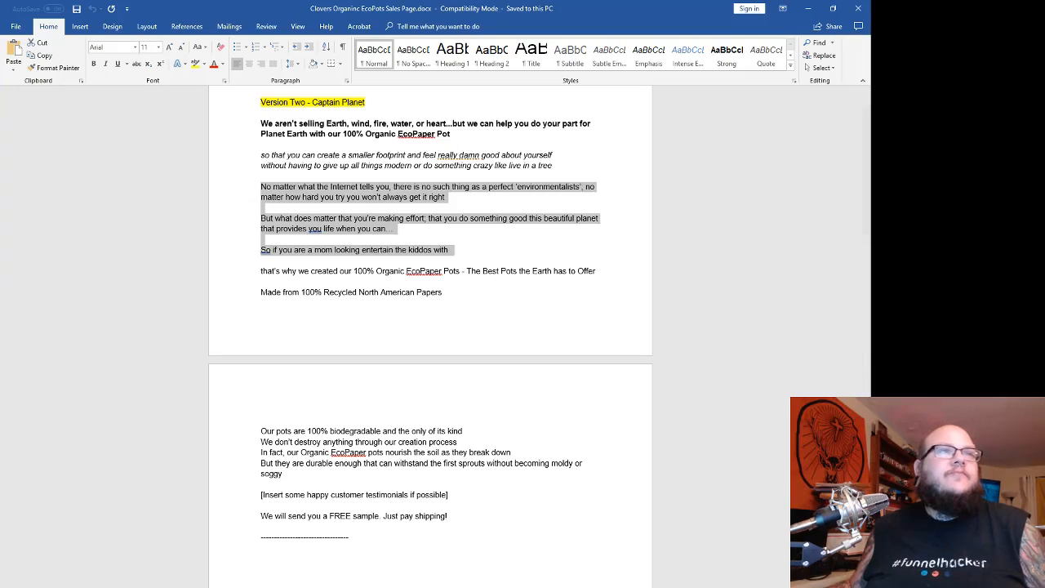
- Back in the ClickFunnels editor, replace the "Not all seed starter pots are created equal!" body text with the copied Version Two paragraphs
mouse_move(269, 566)
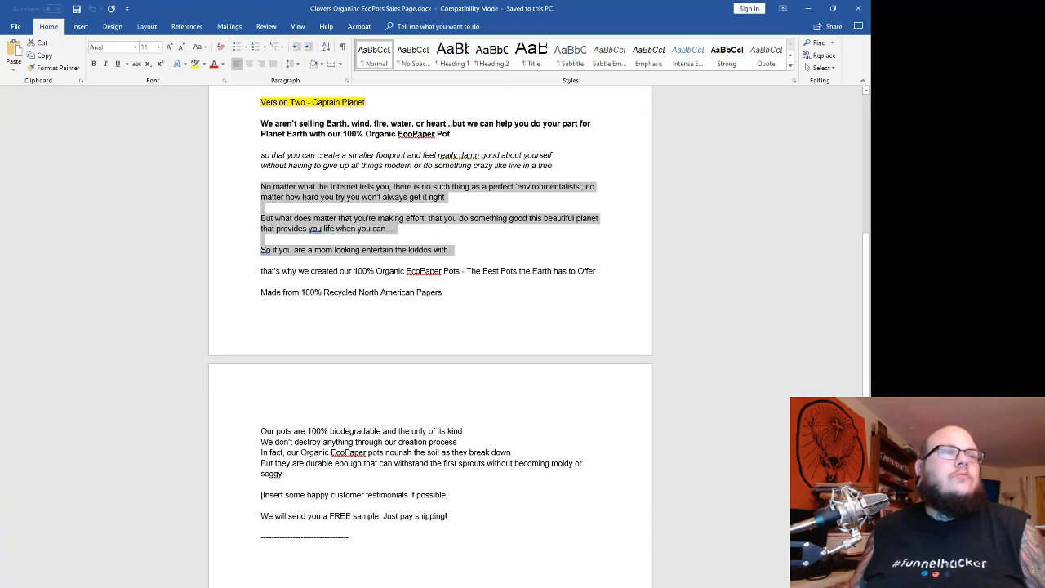
click(300, 535)
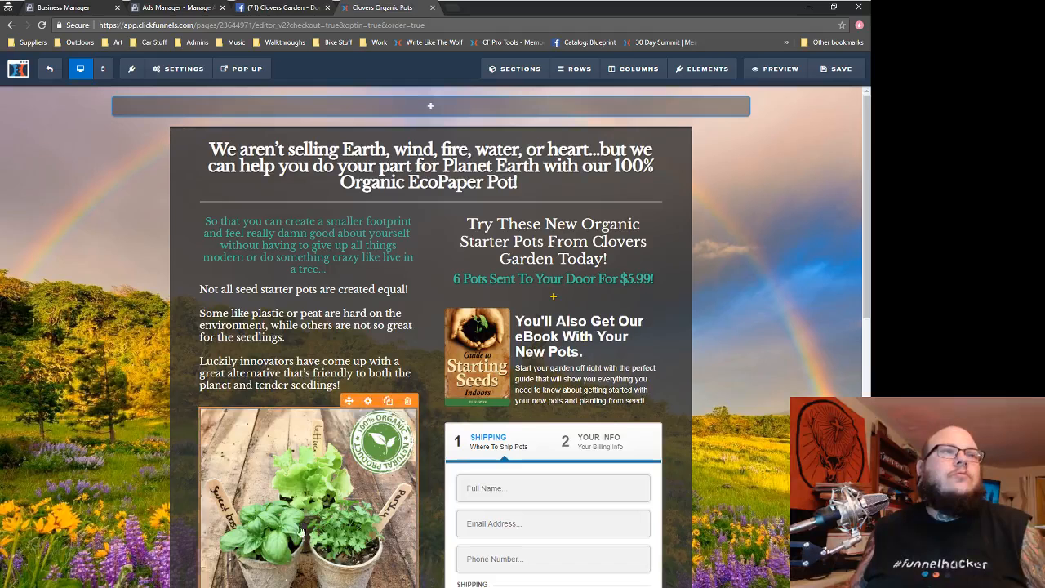
triple_click(299, 342)
click(353, 373)
drag(341, 386, 208, 289)
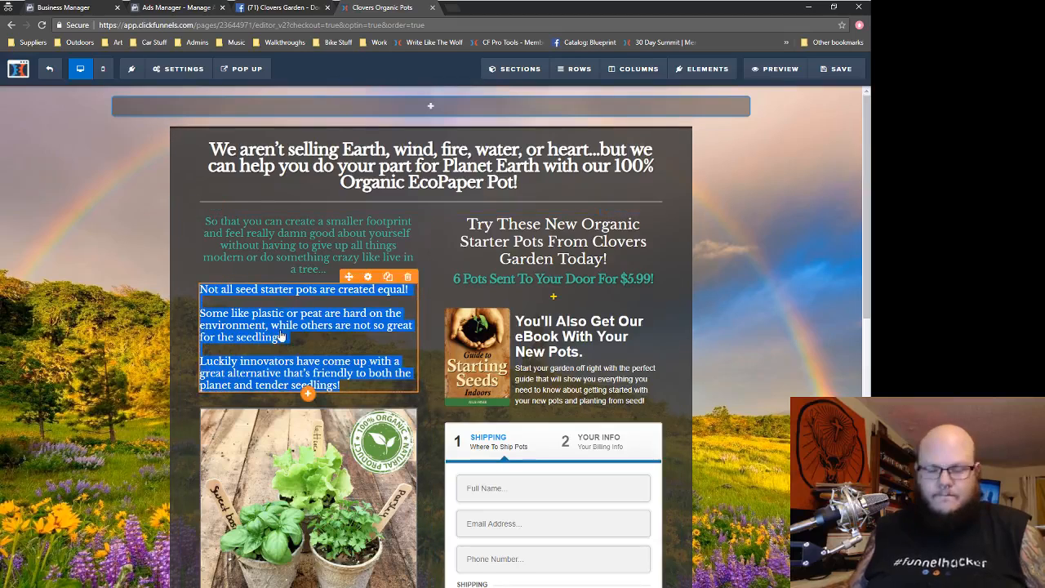
text(No matter what the Internet tells you, there is no such thing as a perfect ‘environmentalists’; no matter how hard you try you won’t always get it right  But what does matter that you’re making effort; that you do something good this beautiful planet that provides you life when you can...  So if you are a mom looking entertain the kiddos with)
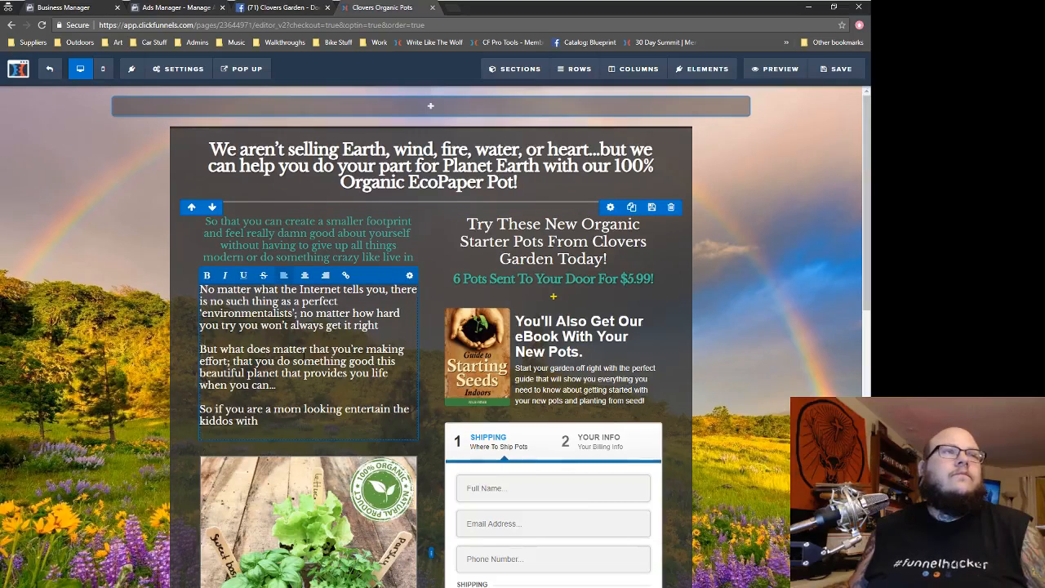
click(347, 303)
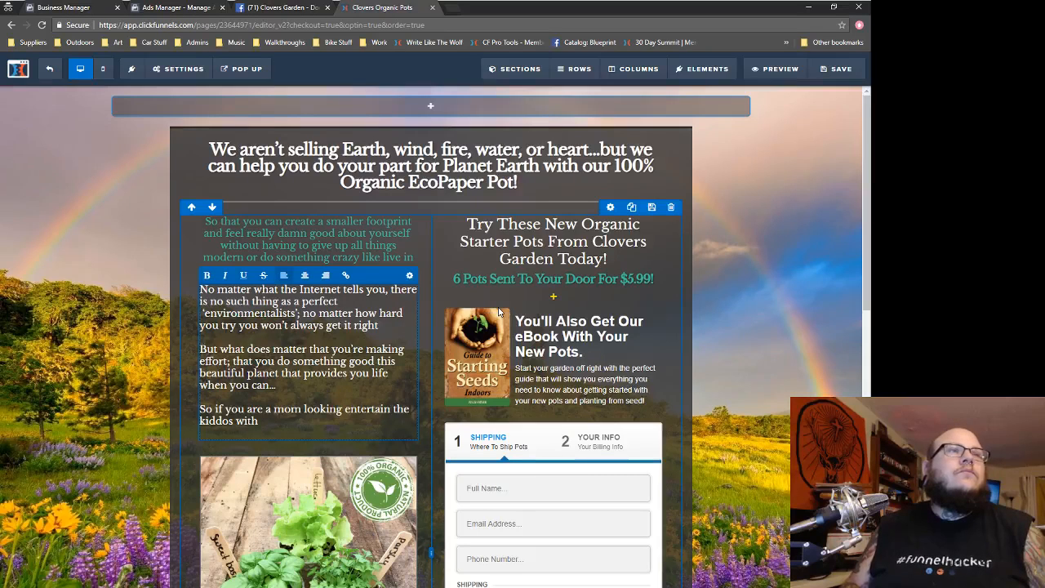
key(Delete)
key(BackSpace)
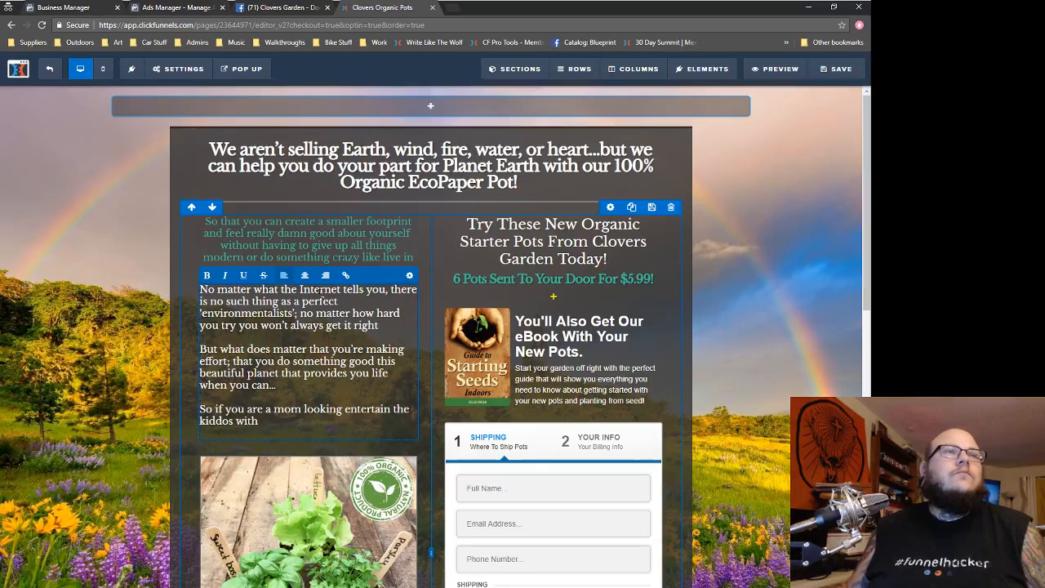
- Center the "No matter what the Internet tells you" text block, remove its trailing blank line and end it with "kiddos with..."
click(304, 276)
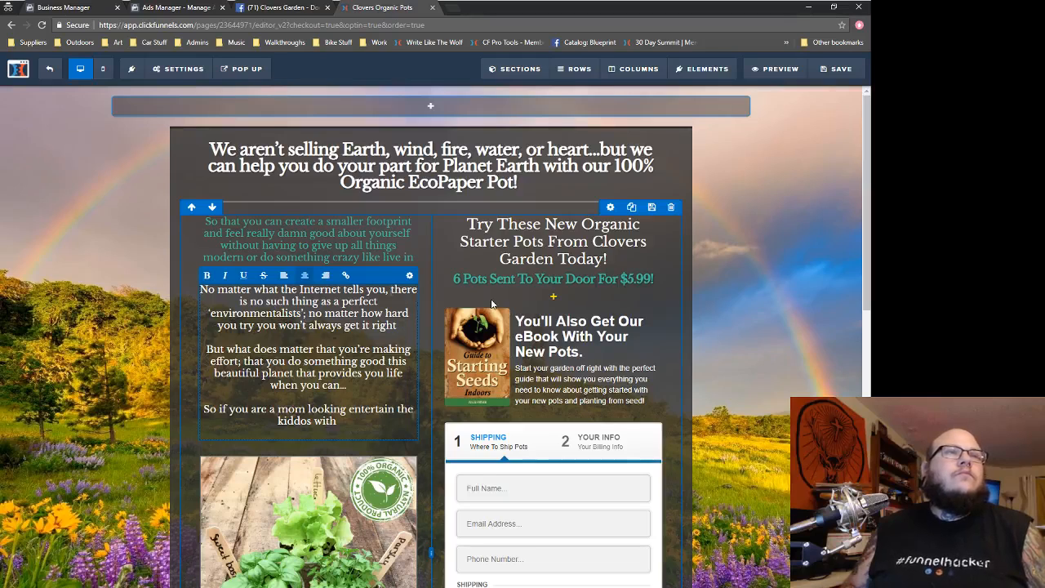
key(Return)
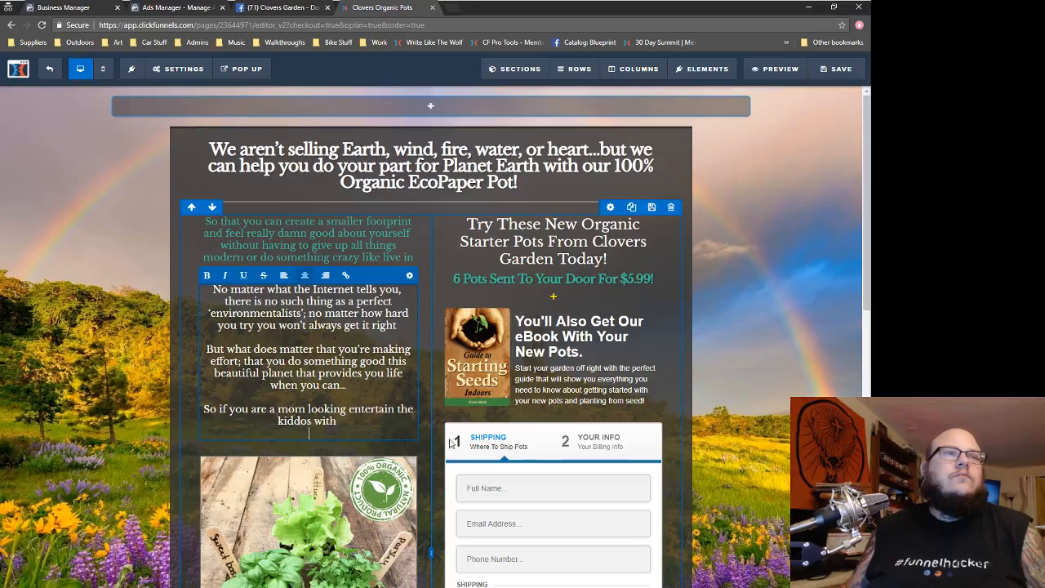
key(BackSpace)
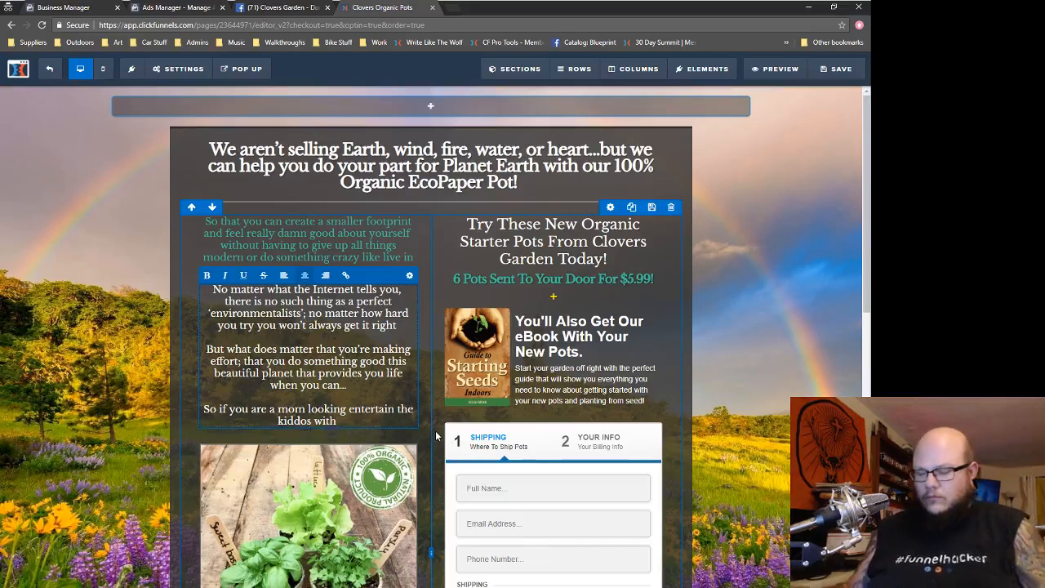
text(...)
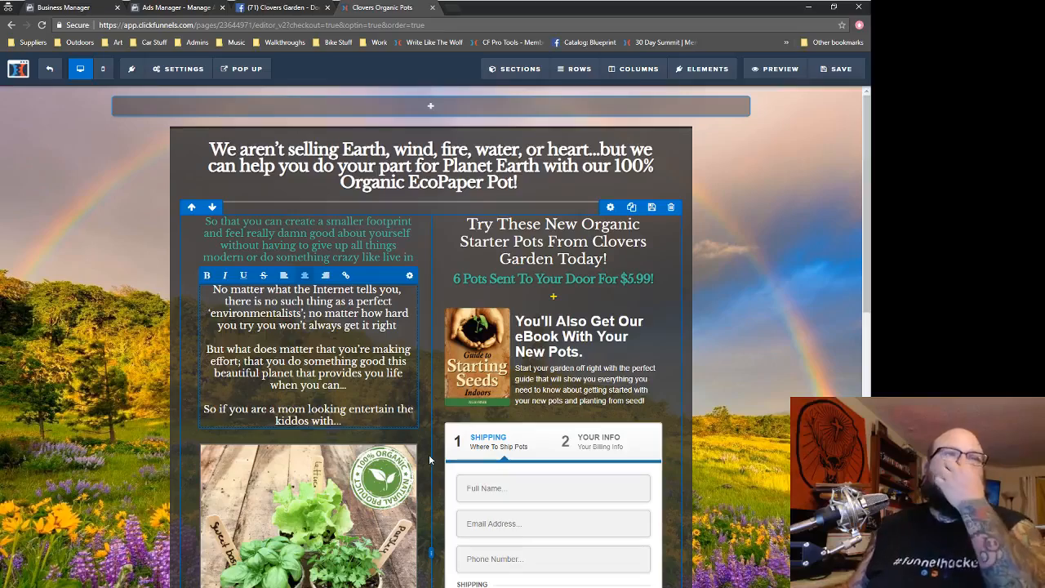
- Move the potted herbs image below the "EcoPaper pots are 100% biodegradable" text, directly above the yellow "Our pots are the ONLY" line
scroll(429, 454, down, 3)
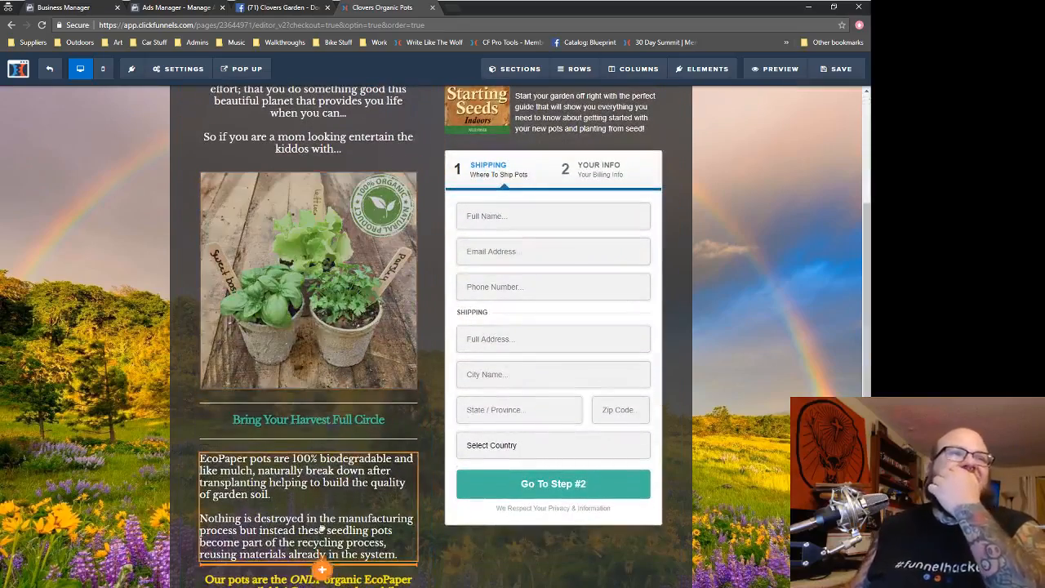
drag(322, 530, 327, 545)
scroll(489, 523, down, 1)
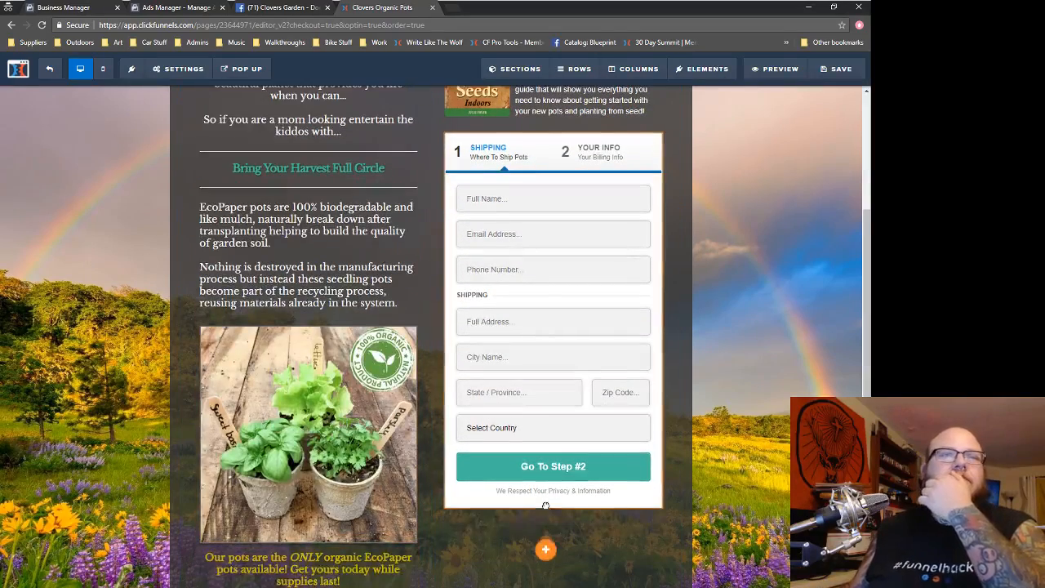
scroll(258, 318, up, 1)
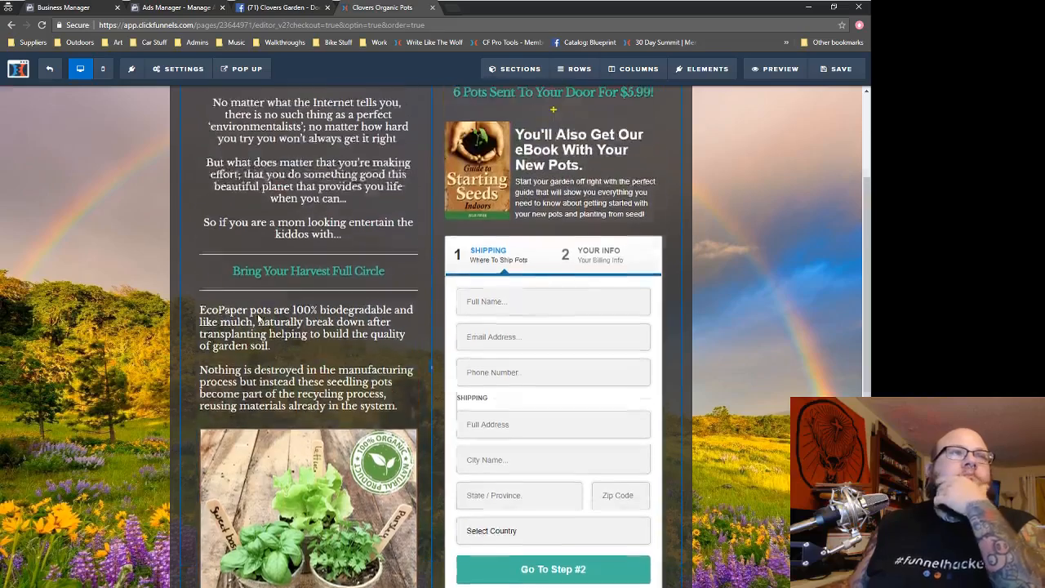
- Switch to the Word sales copy and copy "we created our 100% Organic EcoPaper Pots - The Best Pots the Earth has to Offer"
scroll(258, 319, up, 1)
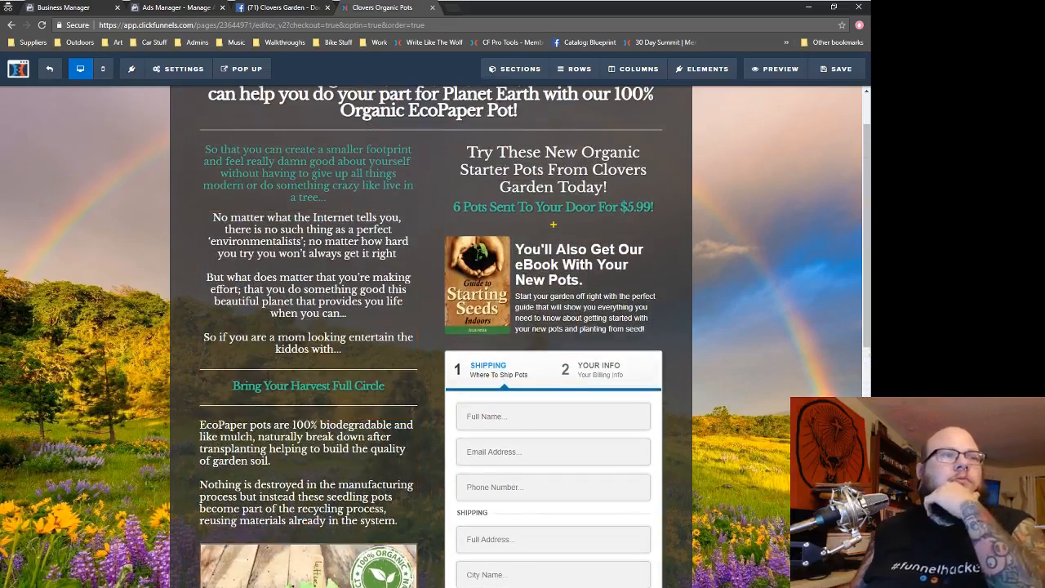
click(254, 586)
click(312, 572)
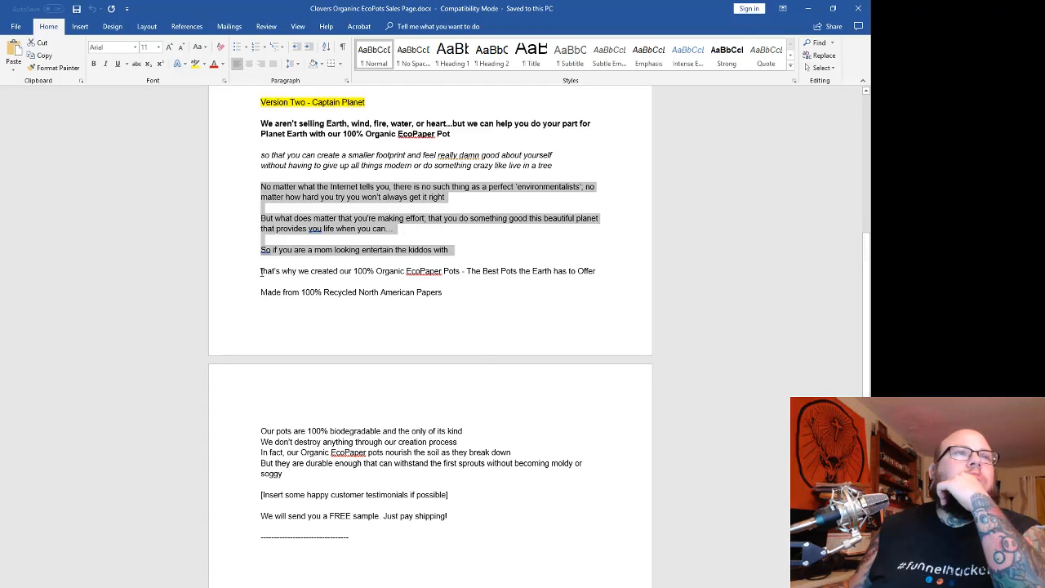
mouse_move(299, 272)
mouse_down()
mouse_move(616, 272)
mouse_move(299, 271)
mouse_up()
key(ctrl+c)
click(597, 275)
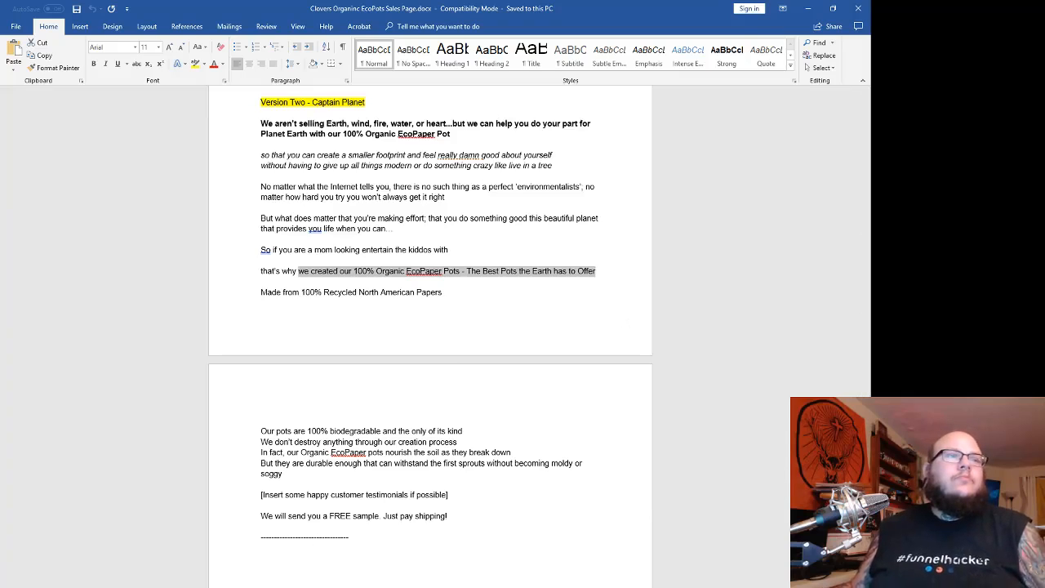
- Back in the ClickFunnels editor, replace the "Bring Your Harvest Full Circle" sub-headline with the copied EcoPaper Pots line
click(175, 587)
click(294, 563)
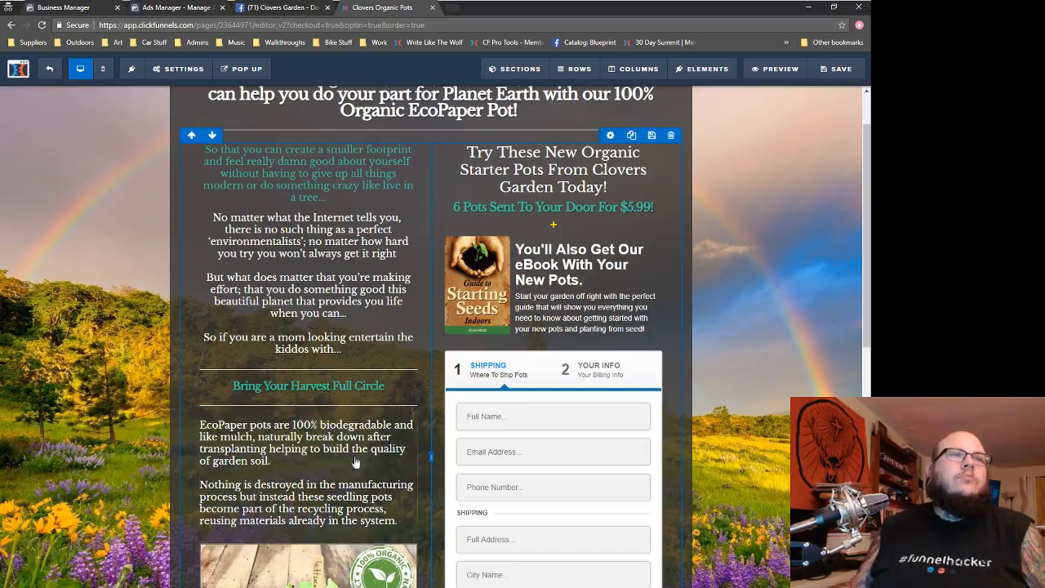
click(327, 387)
double_click(342, 386)
key(ctrl+a)
key(ctrl+v)
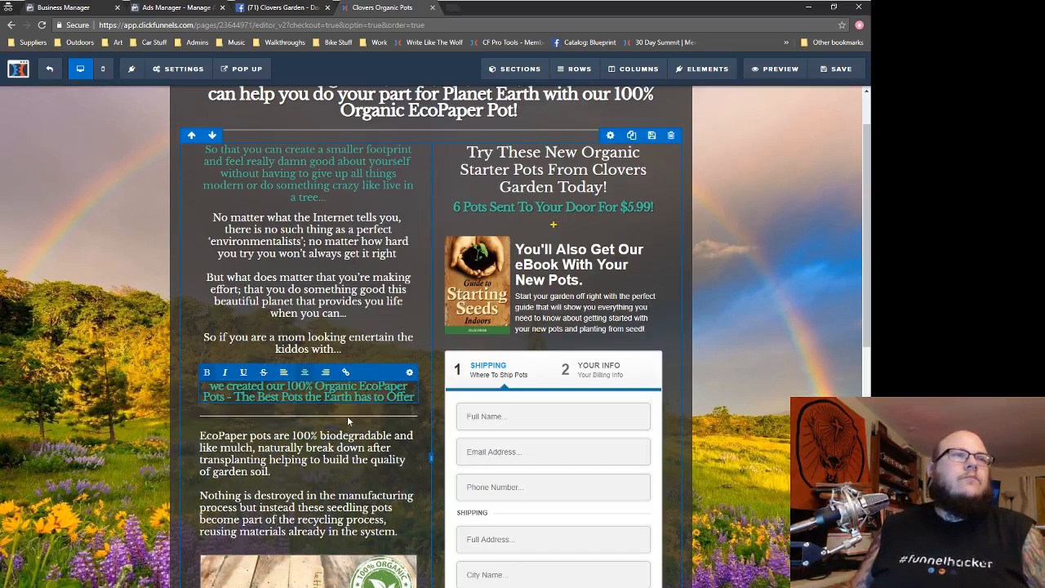
click(417, 468)
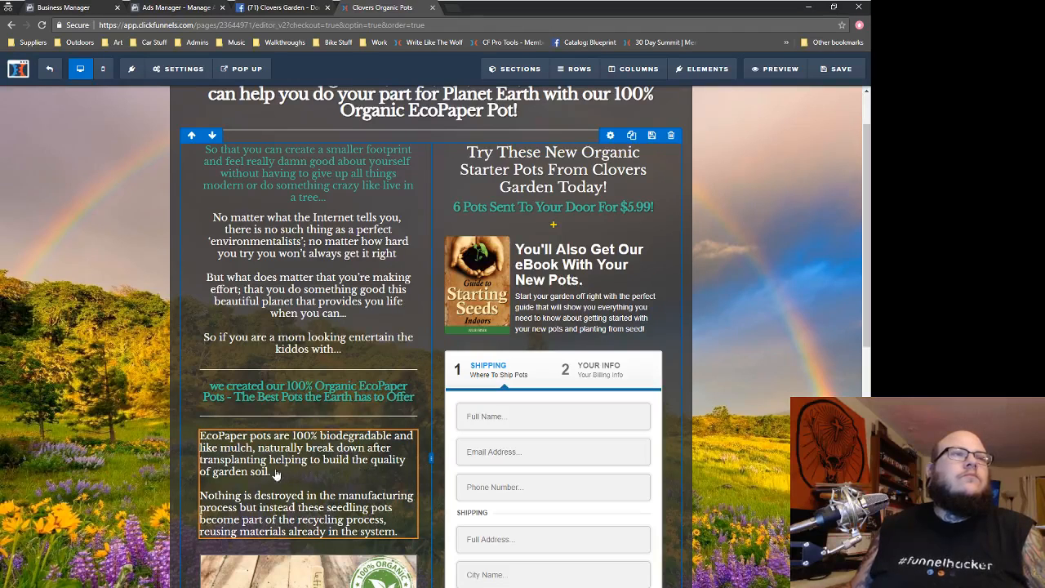
- Switch to the Word sales copy and copy the Version Two text from "Made from 100% Recycled North American Papers" through "moldy or soggy"
scroll(276, 473, down, 1)
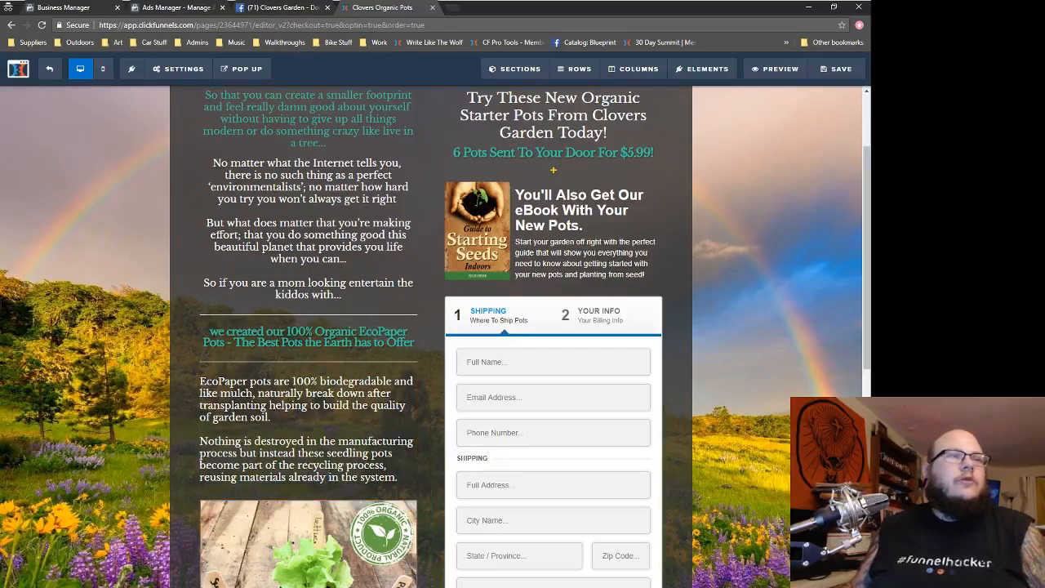
mouse_move(251, 587)
click(326, 565)
scroll(436, 480, down, 2)
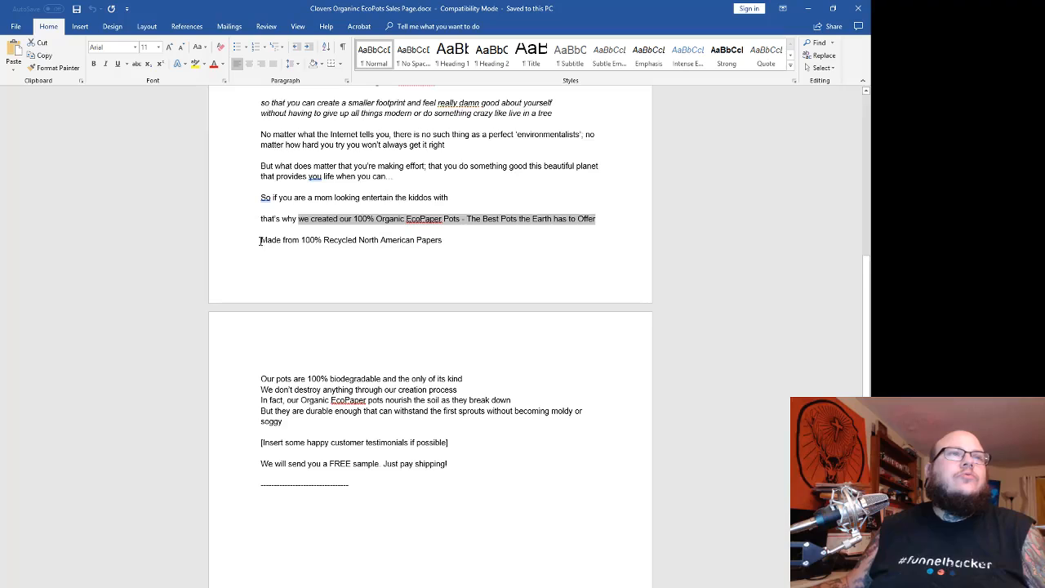
drag(259, 240, 506, 422)
key(ctrl+c)
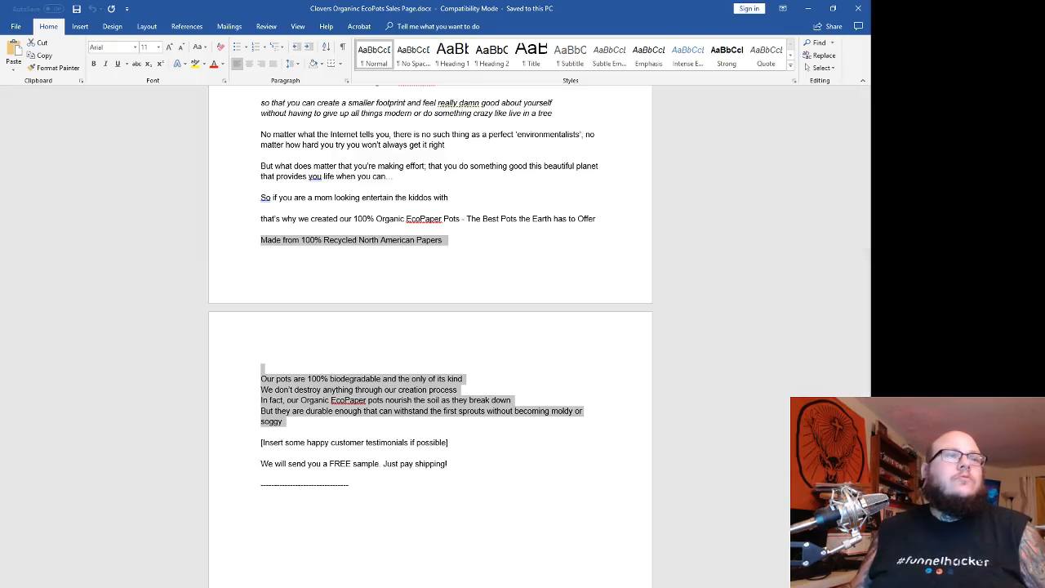
- Back in the ClickFunnels editor, replace both paragraphs of the "EcoPaper pots are 100% biodegradable" text block with the copied text
click(176, 587)
click(287, 567)
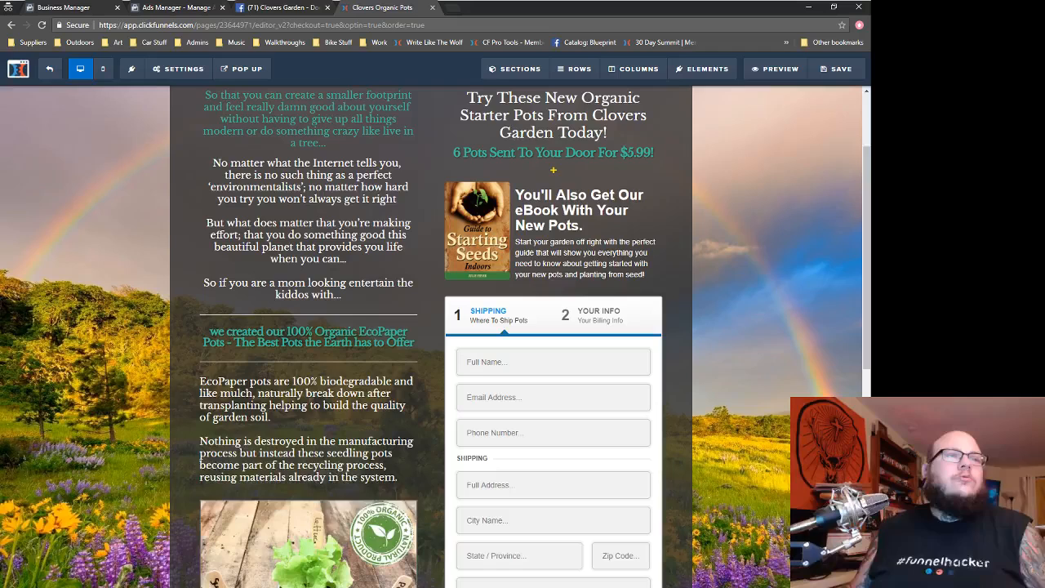
scroll(397, 473, down, 1)
triple_click(307, 387)
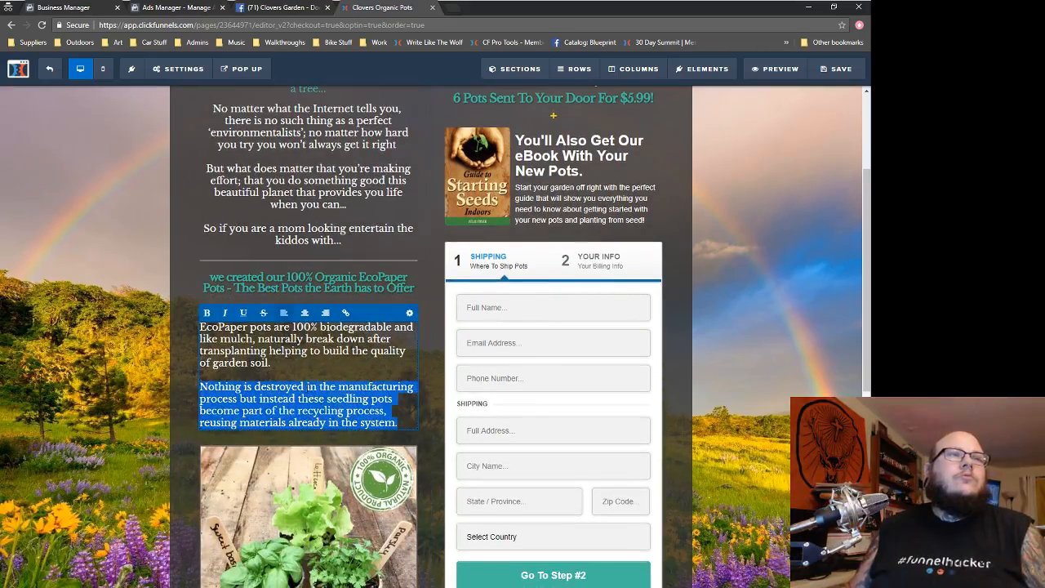
click(311, 364)
drag(400, 426, 204, 327)
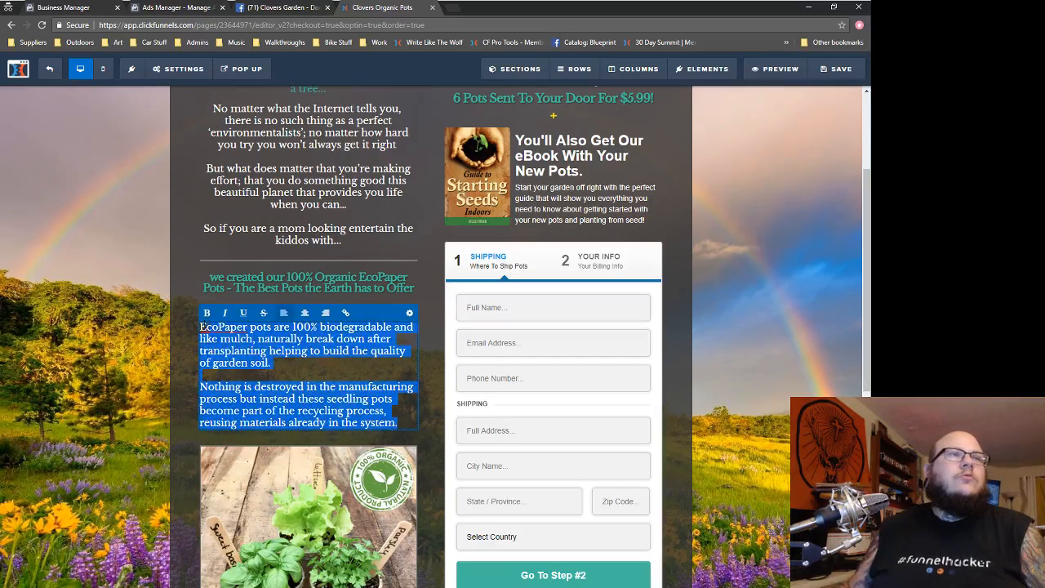
key(ctrl+v)
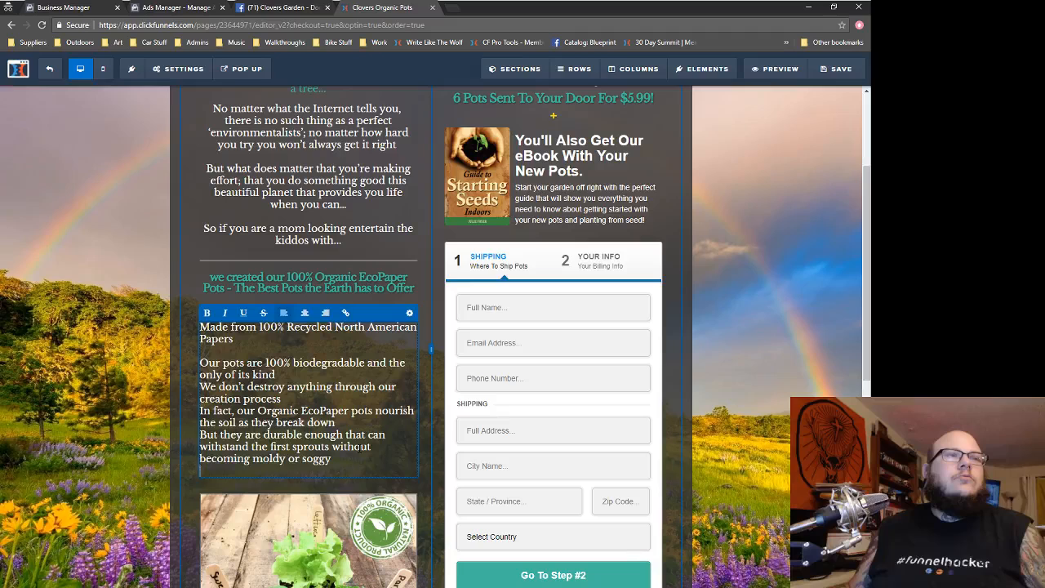
- Add blank lines before "In fact, our Organic" and "But they are durable", end the block with a period after "soggy", and center it
key(Return)
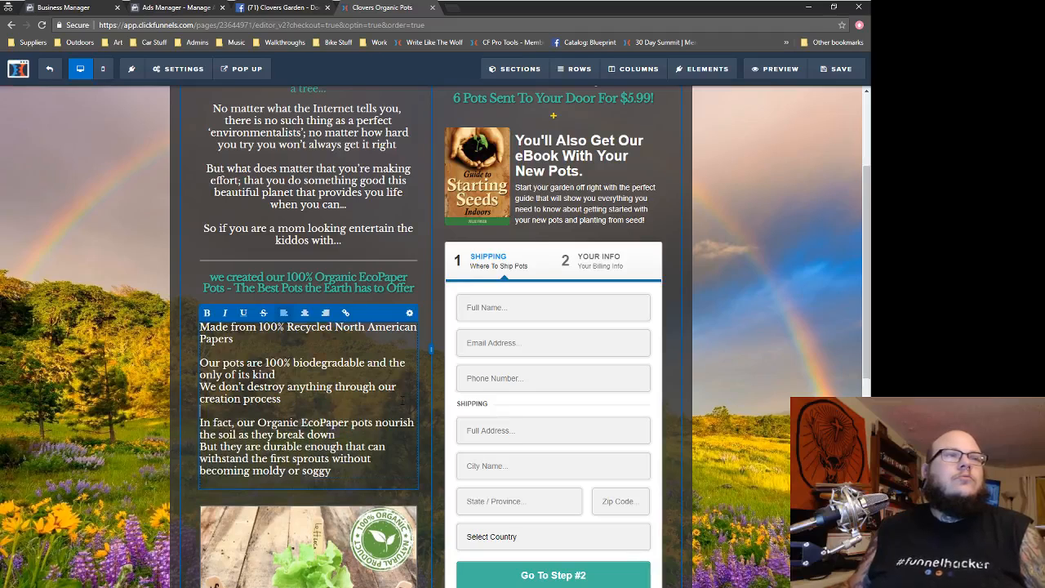
key(Return)
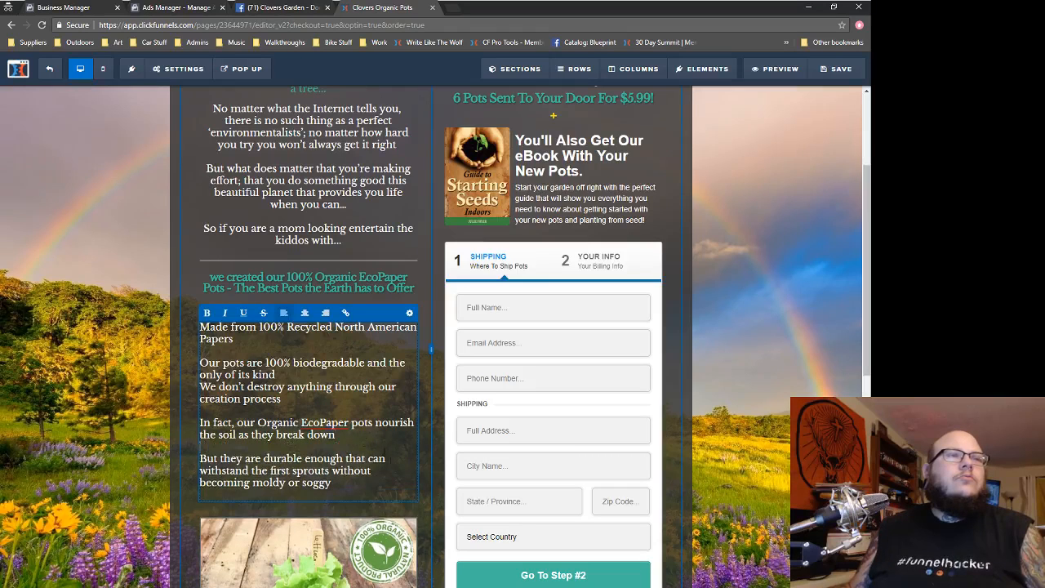
text(.)
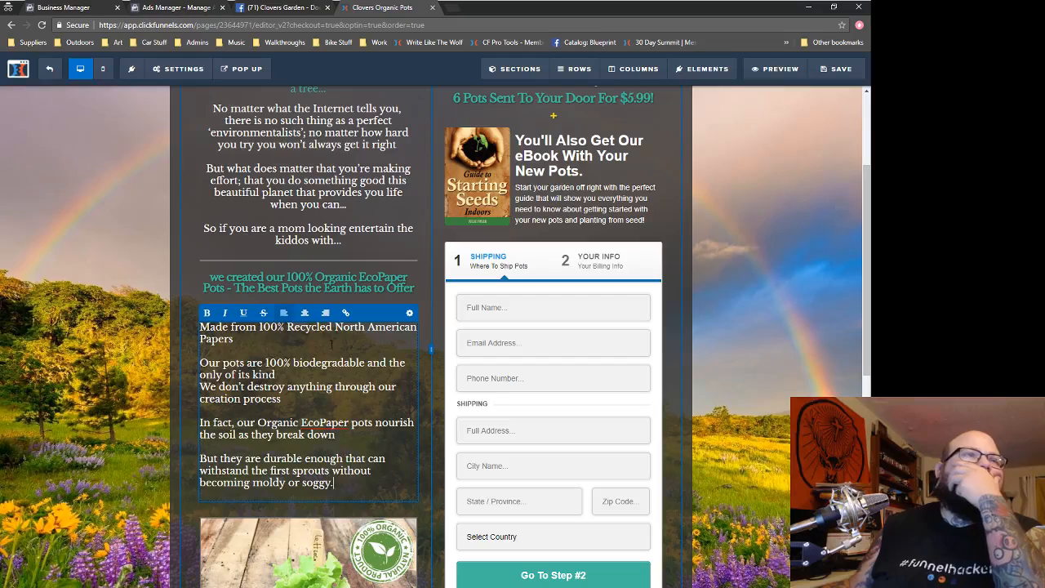
click(304, 313)
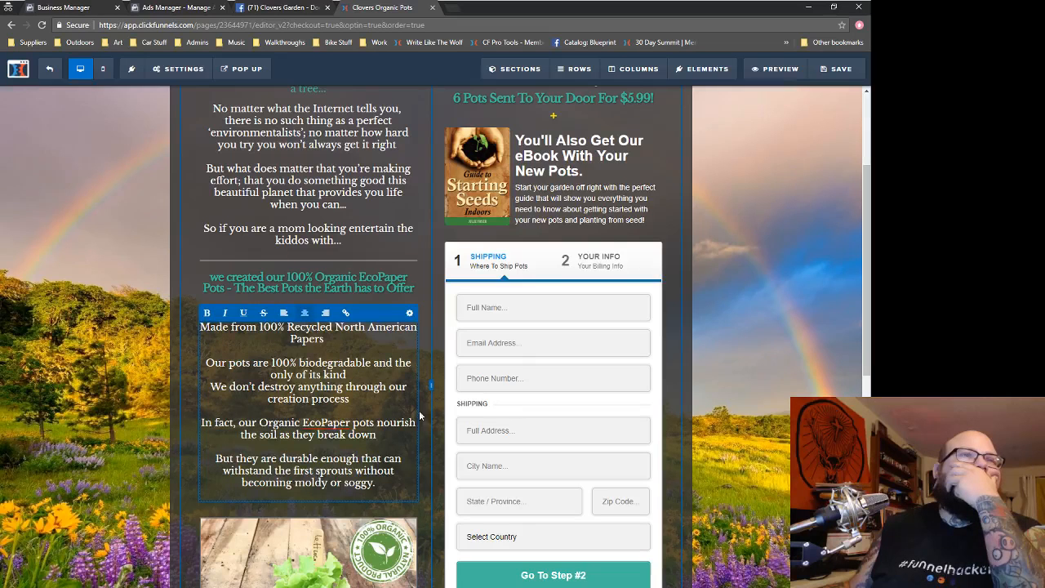
click(426, 481)
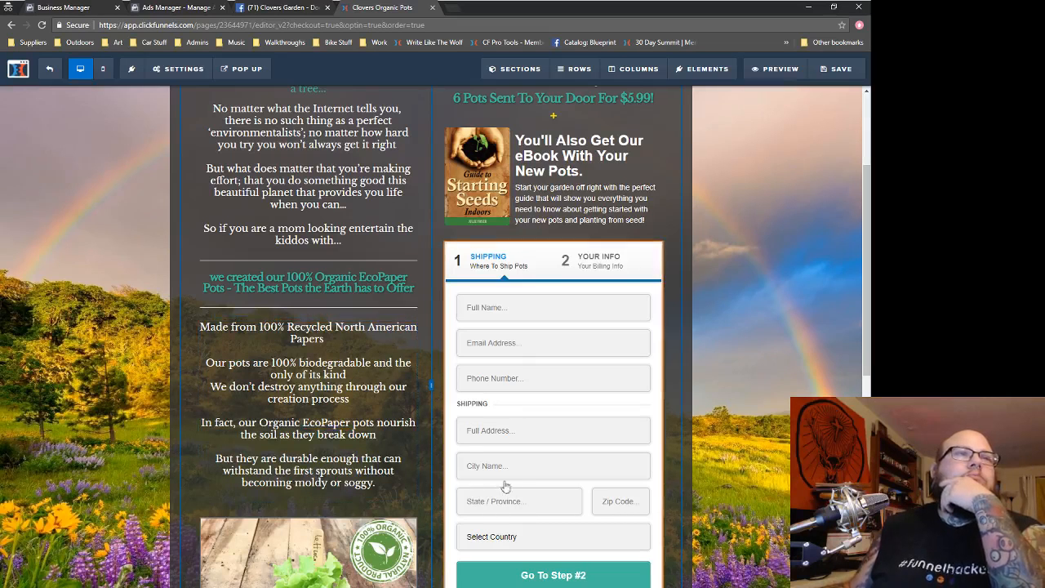
- Switch to the Word sales copy and copy the line "We will send you a FREE sample. Just pay shipping!"
scroll(428, 449, down, 2)
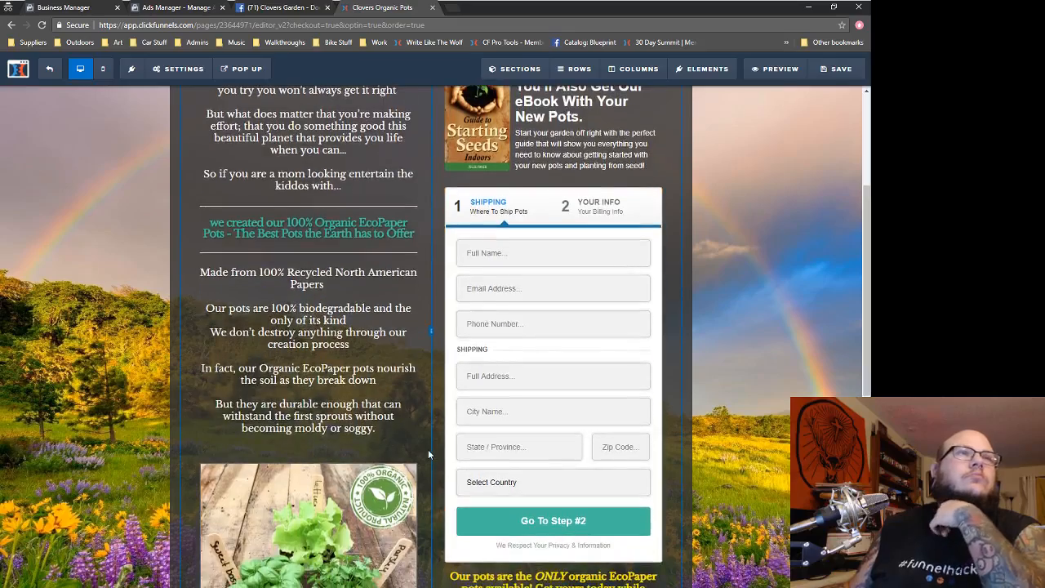
scroll(428, 450, down, 4)
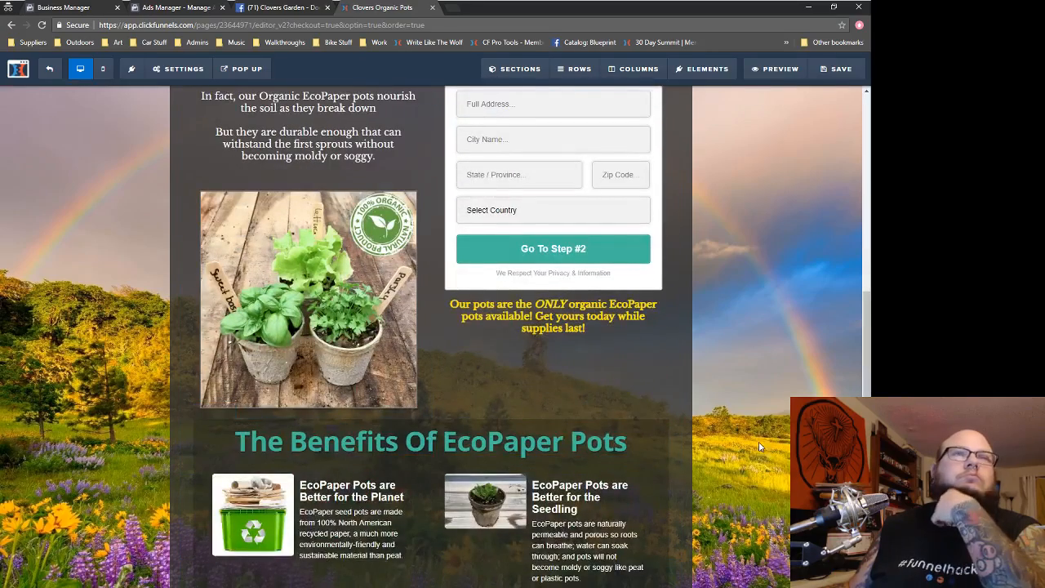
scroll(686, 449, up, 3)
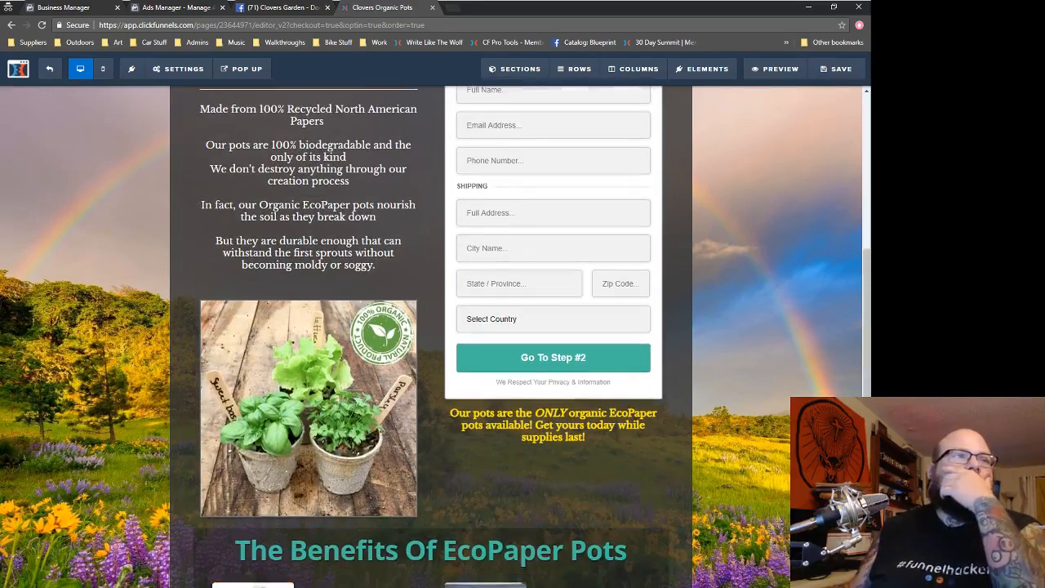
click(360, 586)
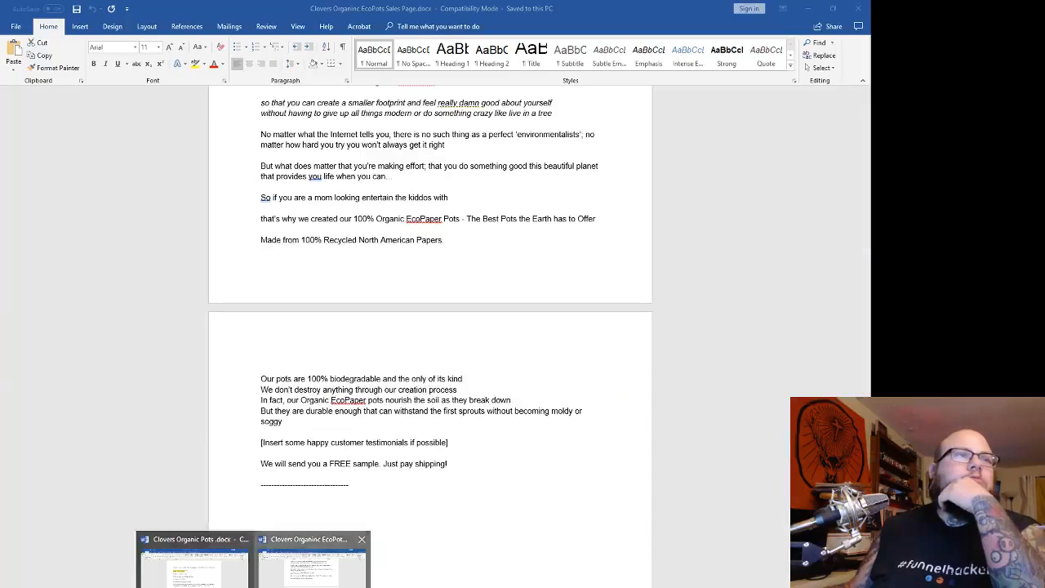
click(318, 567)
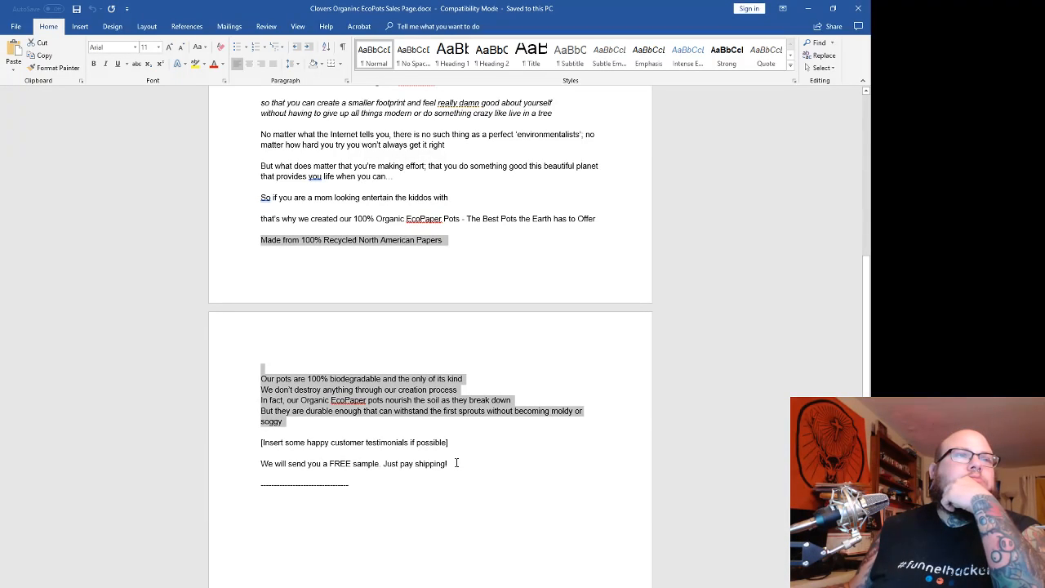
drag(455, 464, 259, 463)
key(ctrl+c)
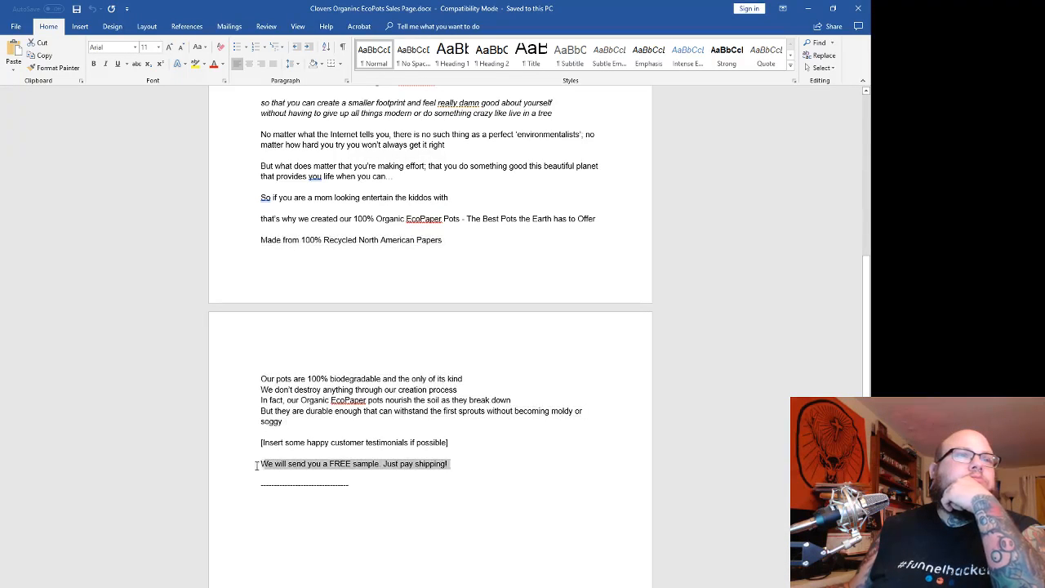
right_click(295, 467)
click(318, 486)
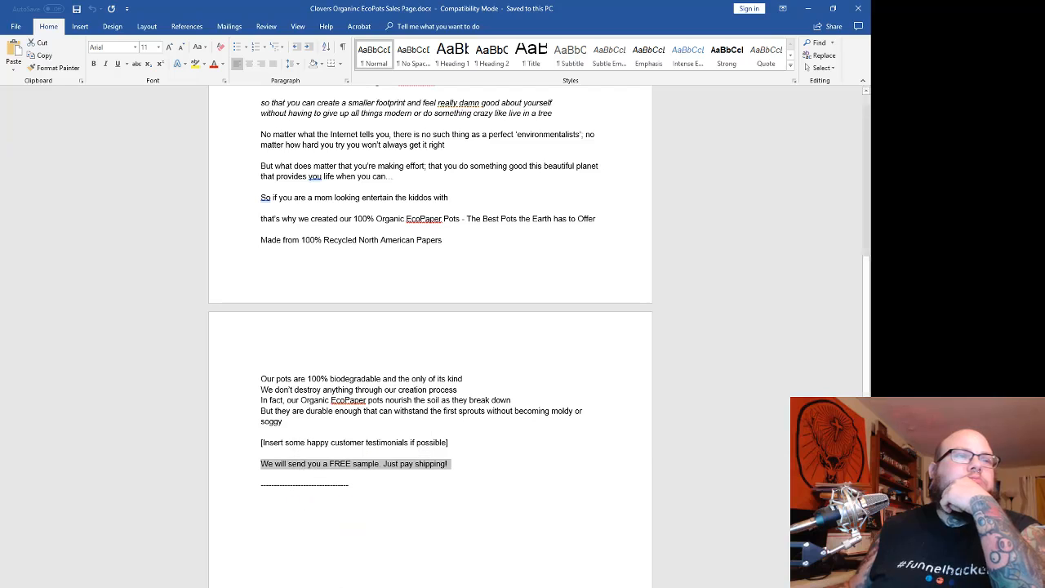
- In the ClickFunnels editor, clone the yellow "Our pots are the ONLY" line and replace the clone's text with the copied free sample line
click(175, 586)
click(296, 571)
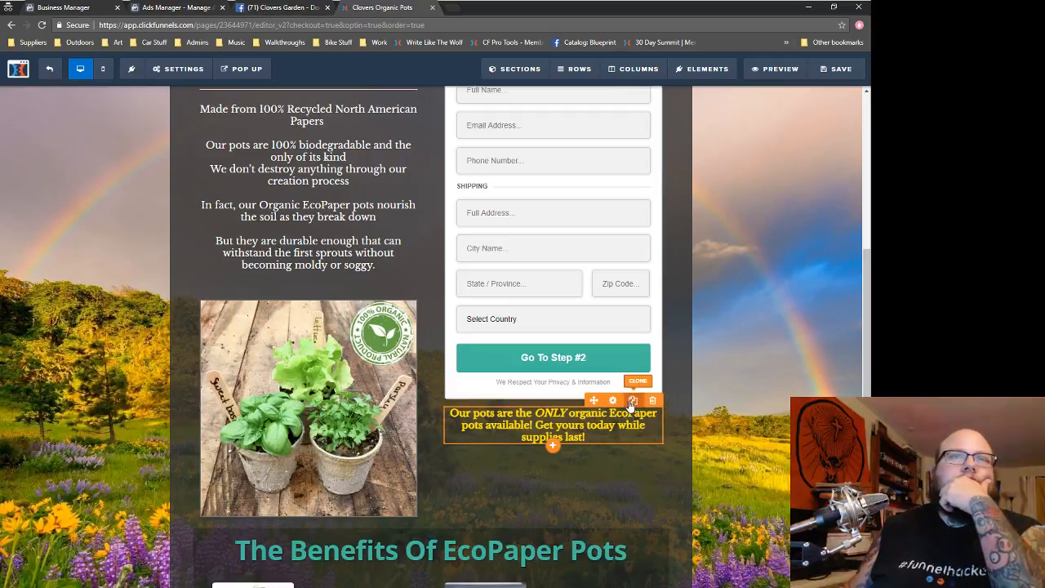
click(633, 400)
click(583, 471)
key(ctrl+a)
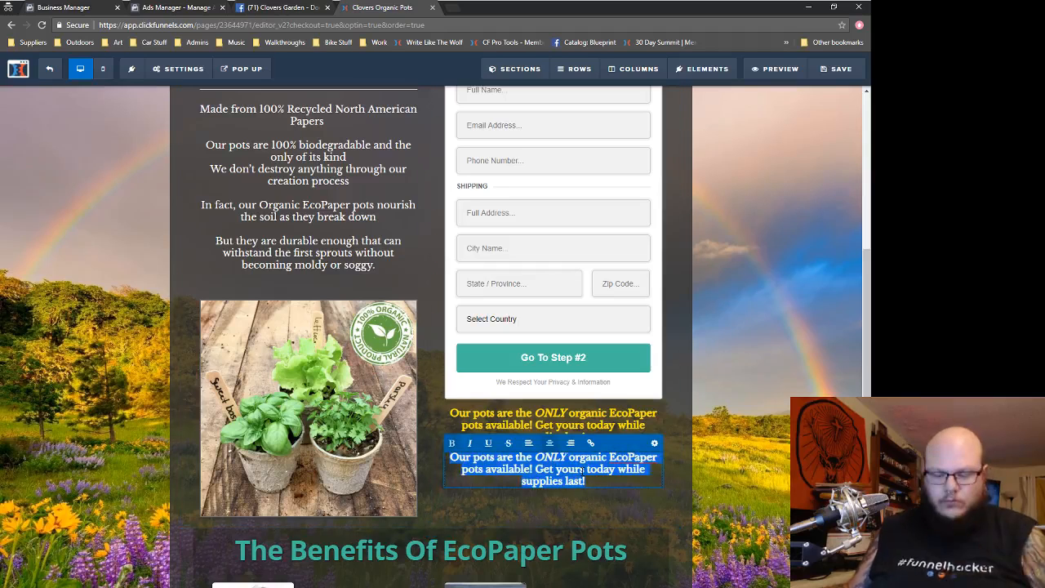
key(ctrl+v)
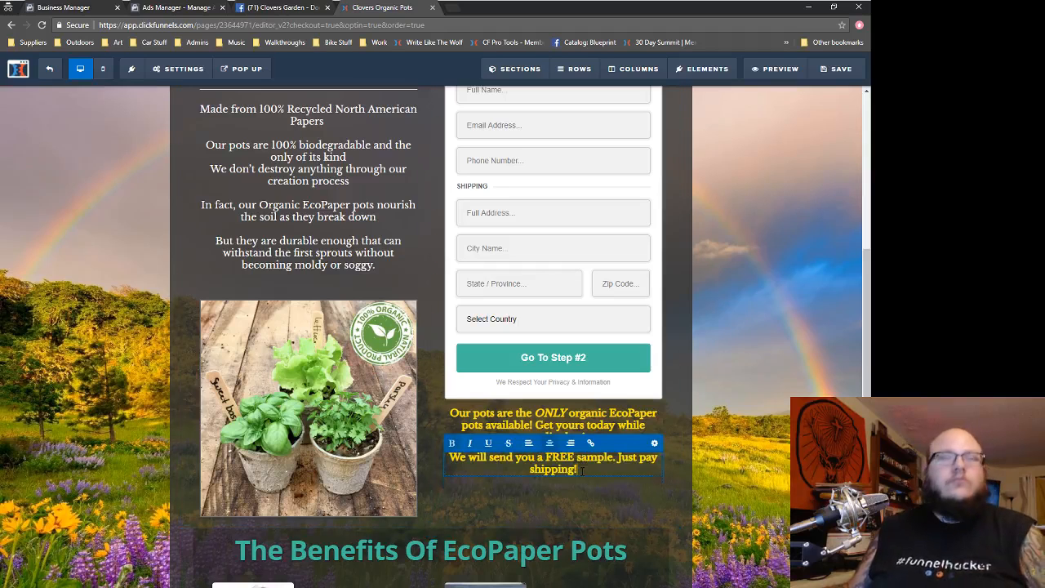
- Set the bold color of the "We will send you a FREE sample" sub-headline to the teal green conversion color
click(654, 442)
click(761, 309)
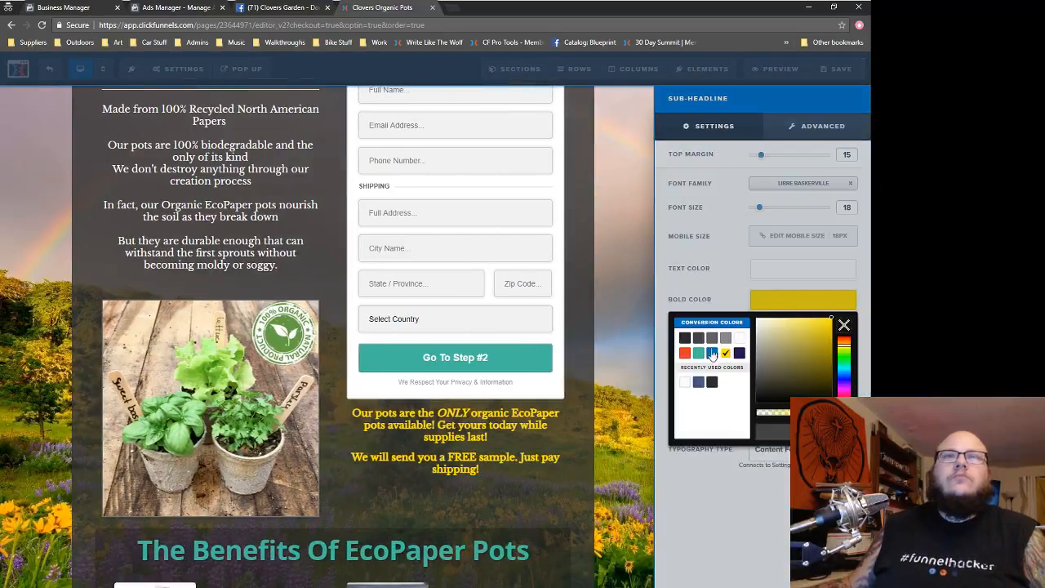
click(698, 353)
click(785, 305)
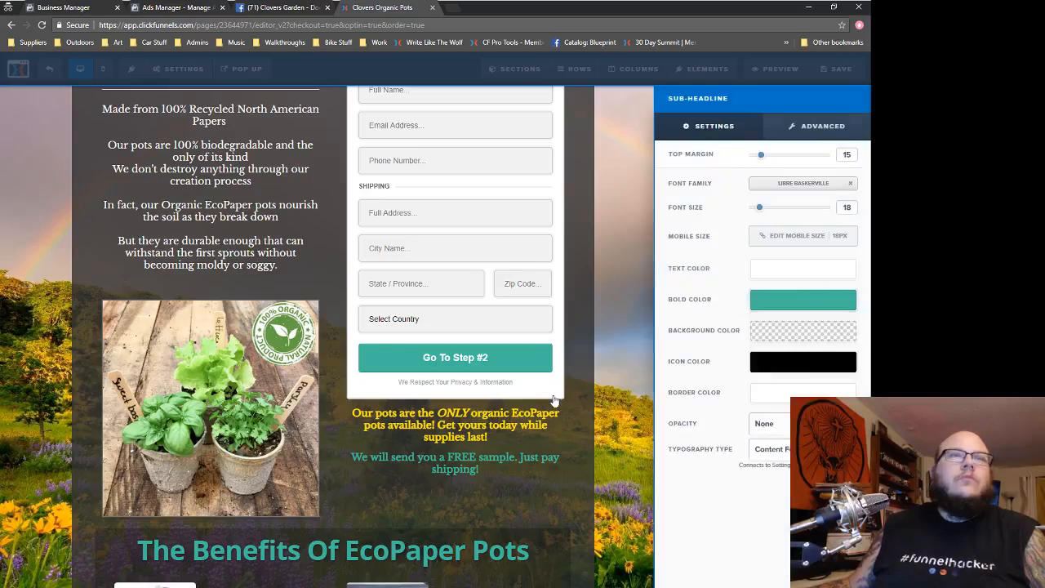
click(556, 400)
- Change the price in the "6 Pots Sent To Your Door For" sub-headline above the eBook offer to FREE
scroll(676, 422, up, 3)
scroll(677, 422, up, 2)
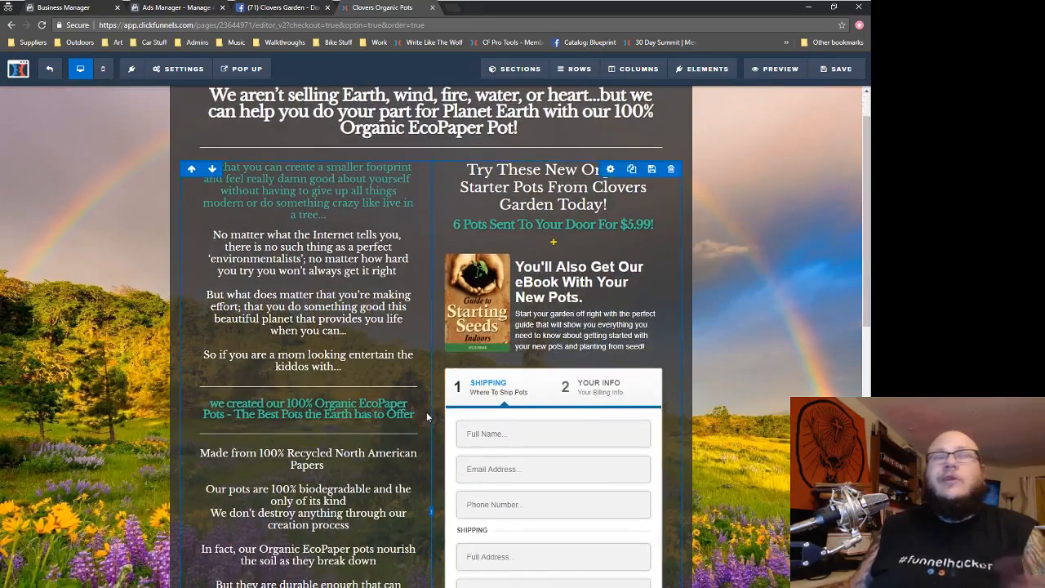
click(634, 230)
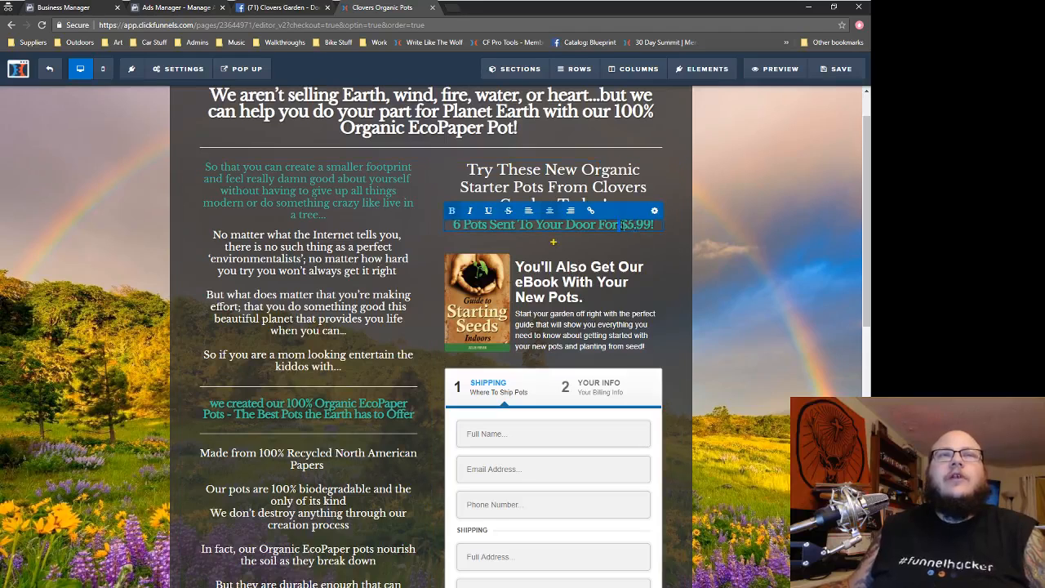
drag(622, 224, 651, 224)
text(FREE)
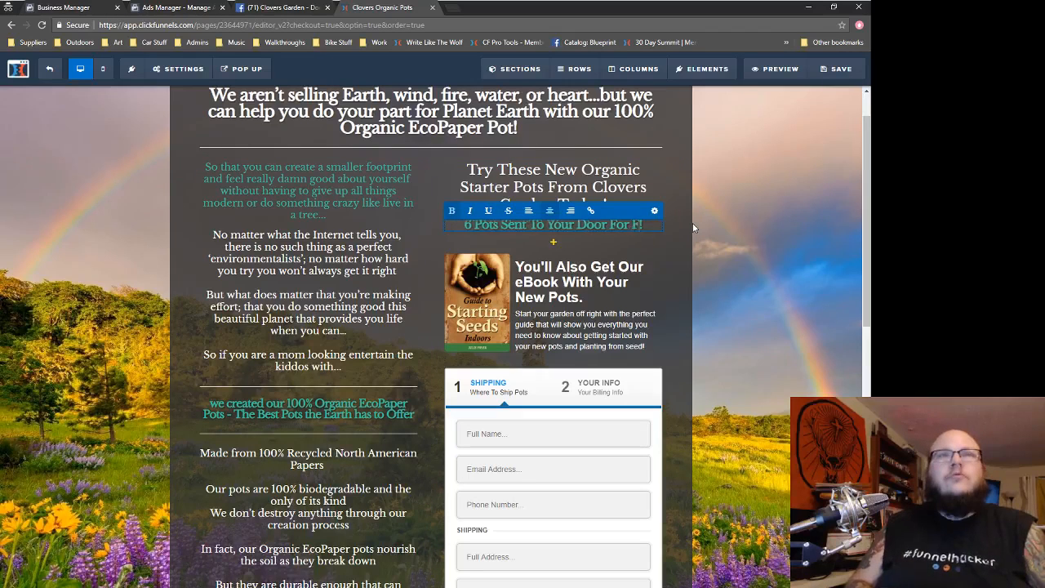
click(685, 228)
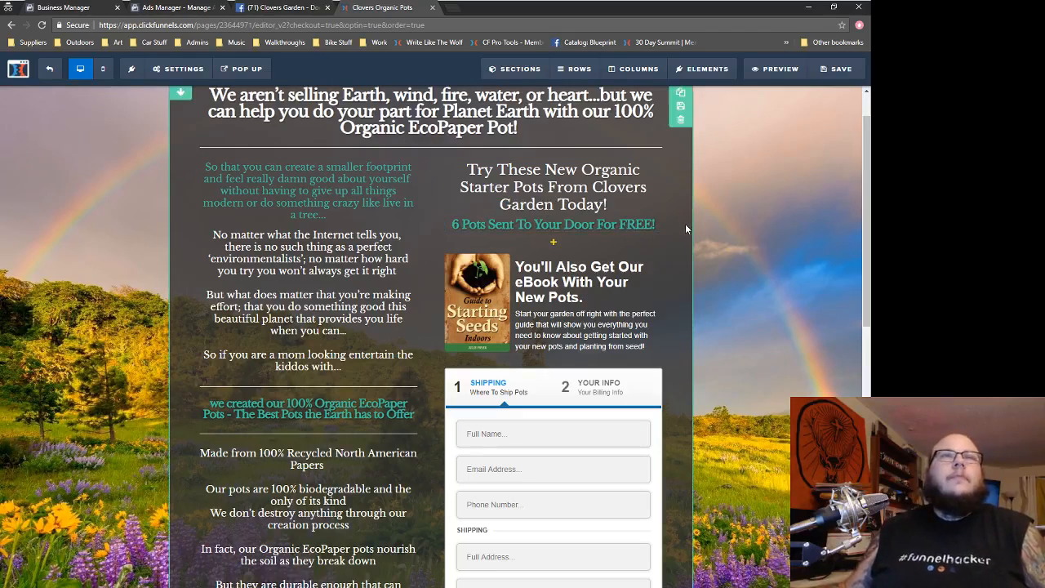
- Add a sub-headline element below the "6 Pots Sent To Your Door For FREE!" line
click(704, 70)
click(704, 92)
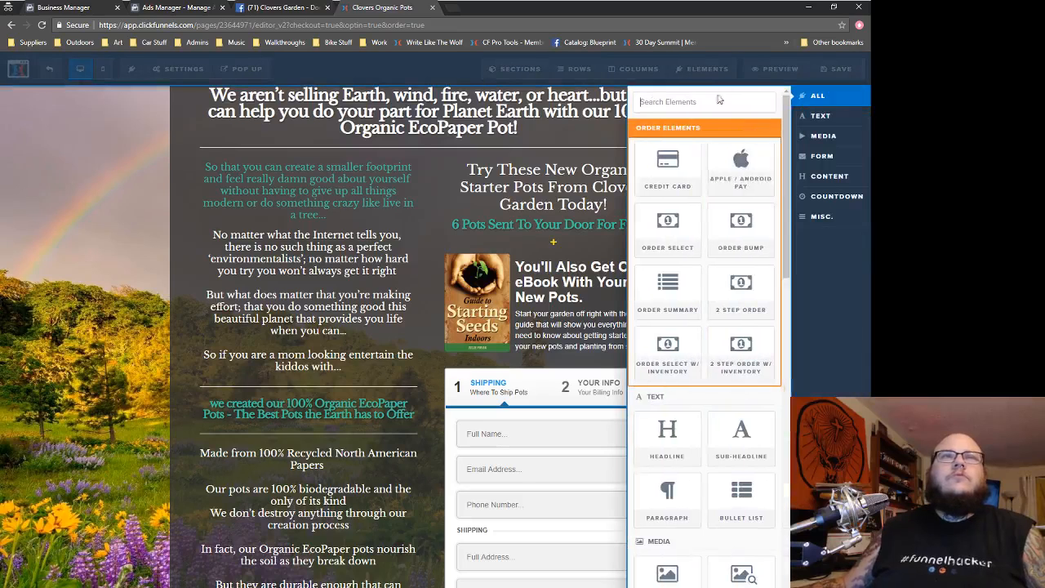
drag(639, 351, 557, 239)
click(598, 250)
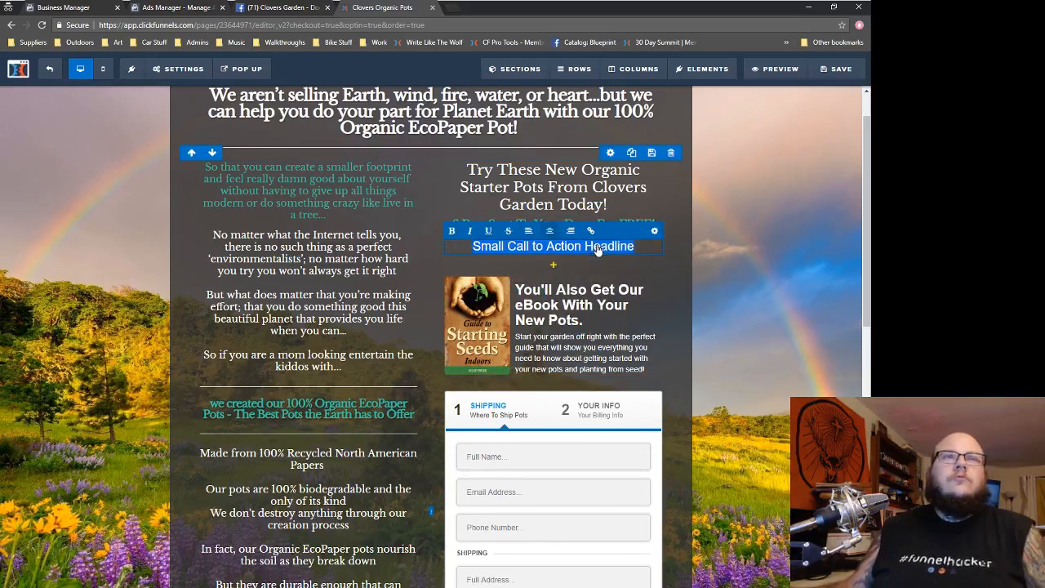
- Replace the new sub-headline's placeholder text with "Just Pay $5.99 for Shipping & Handling!"
key(ctrl+a)
text(Just P)
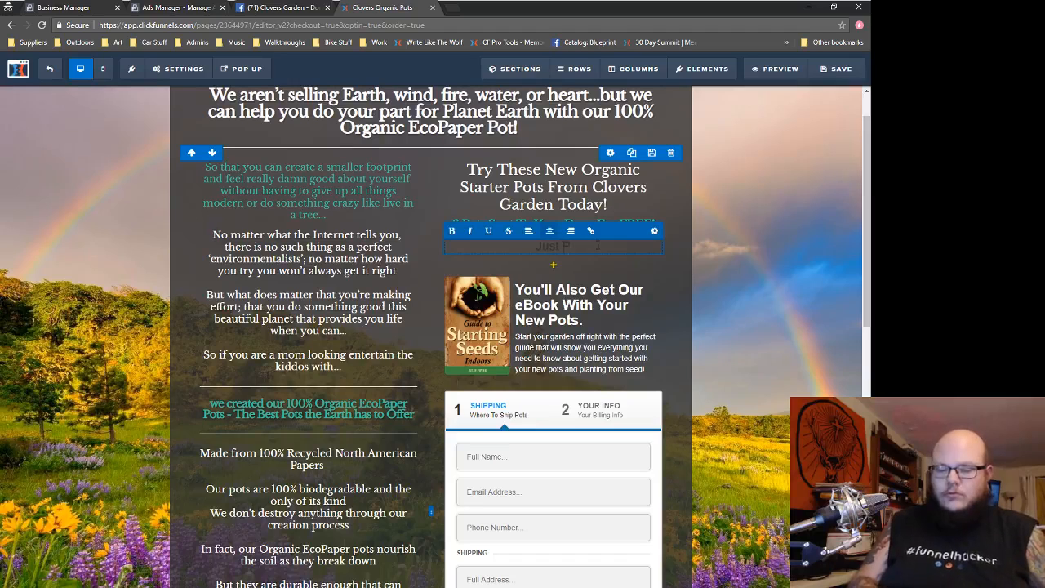
text(ay $5)
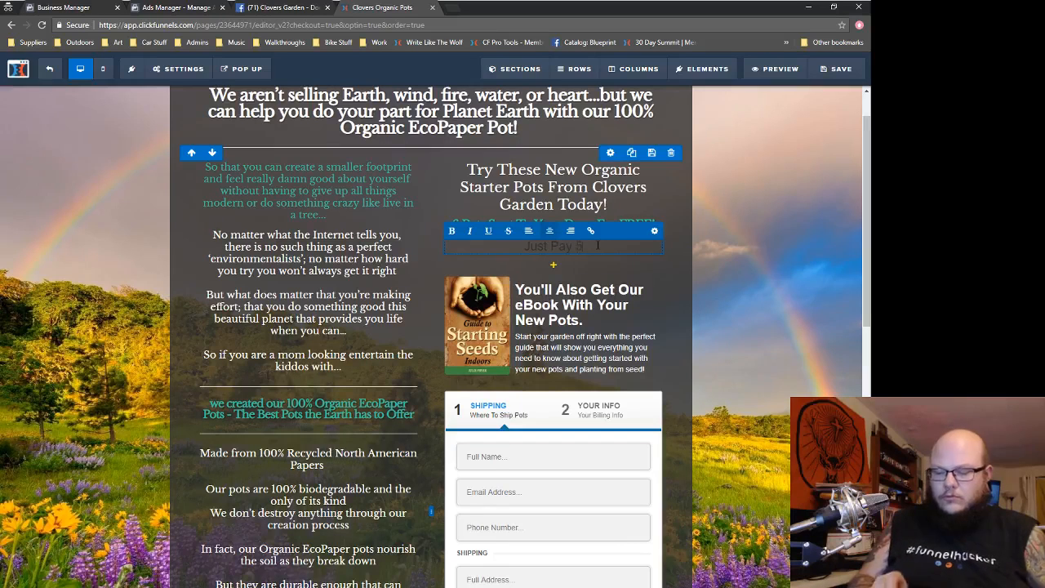
text(.)
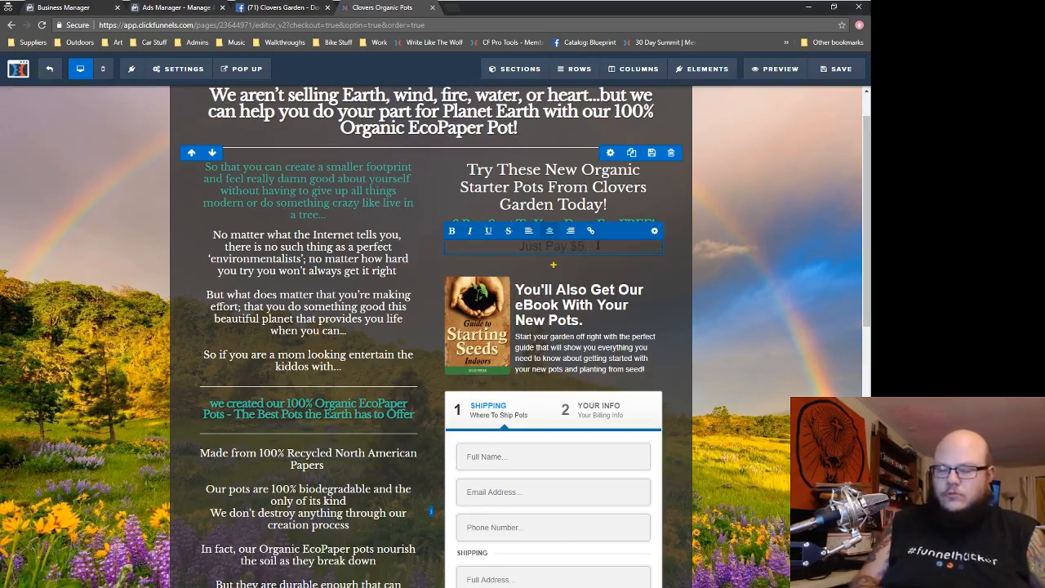
text(99 to)
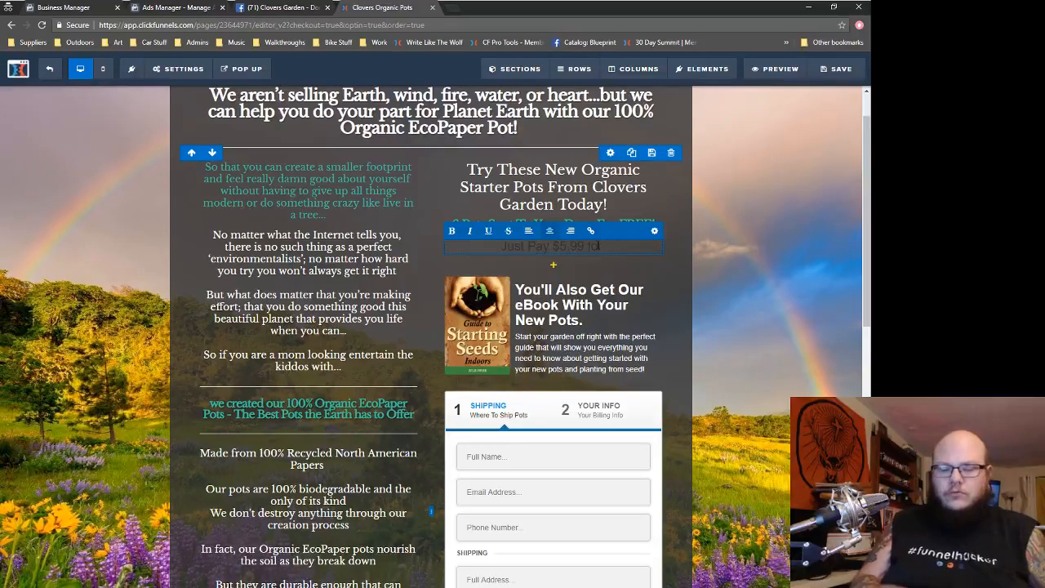
text(r Shipping )
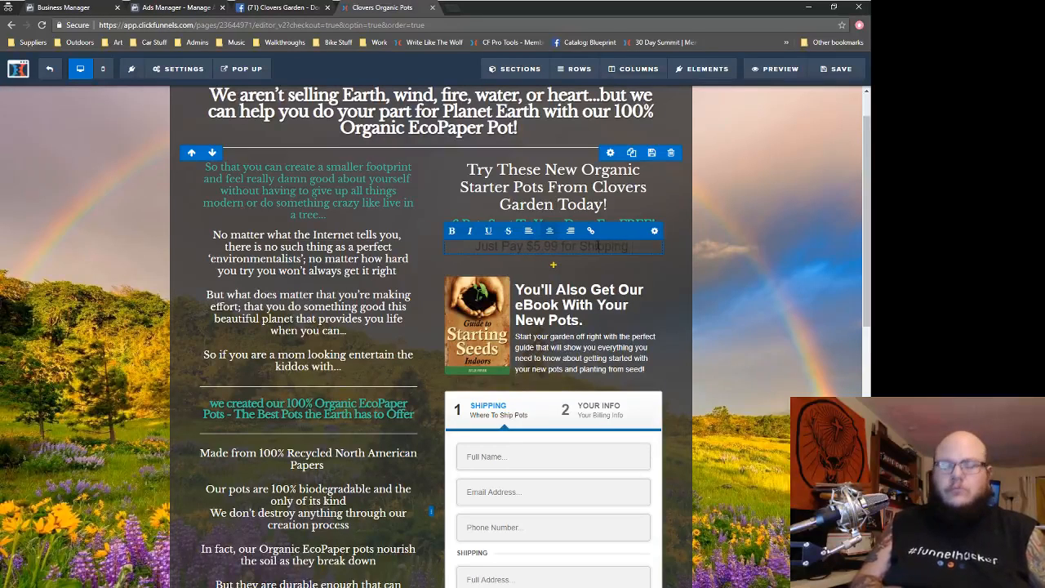
text(& Handl)
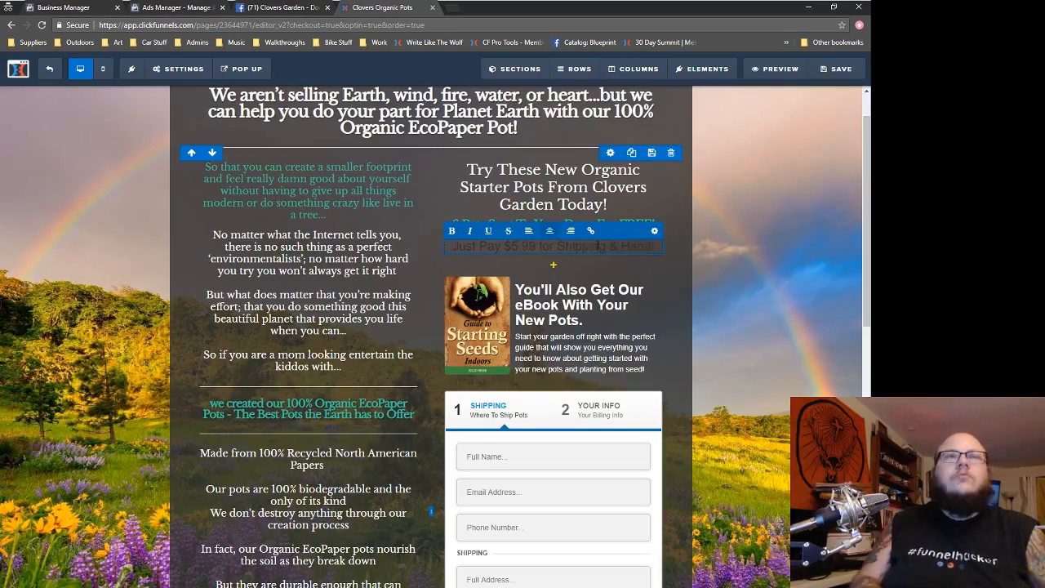
text(ing!)
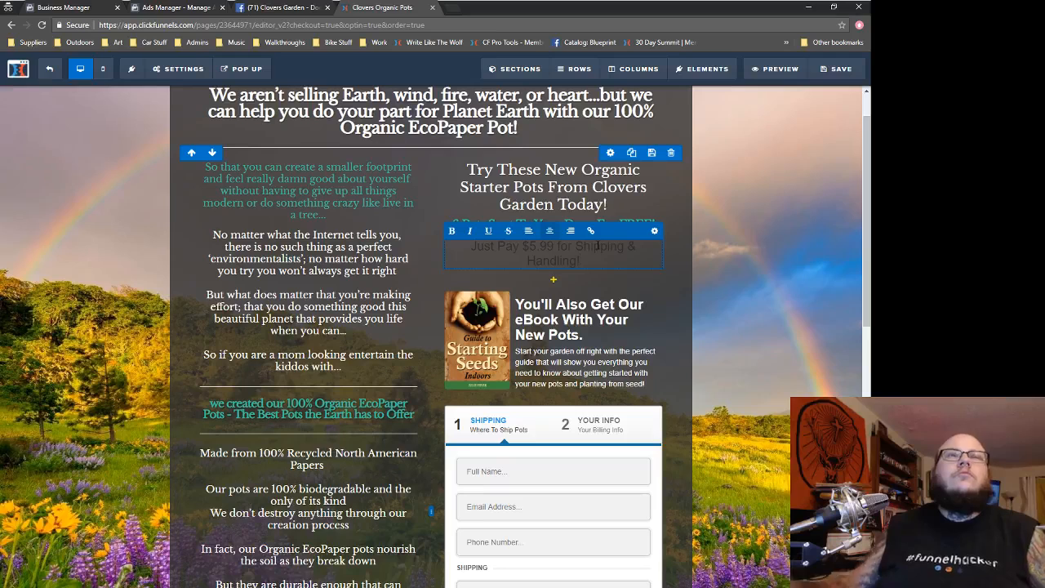
- Set the shipping sub-headline's font size to 18 and its text color to the yellow conversion color
click(656, 231)
drag(768, 209, 760, 213)
click(565, 242)
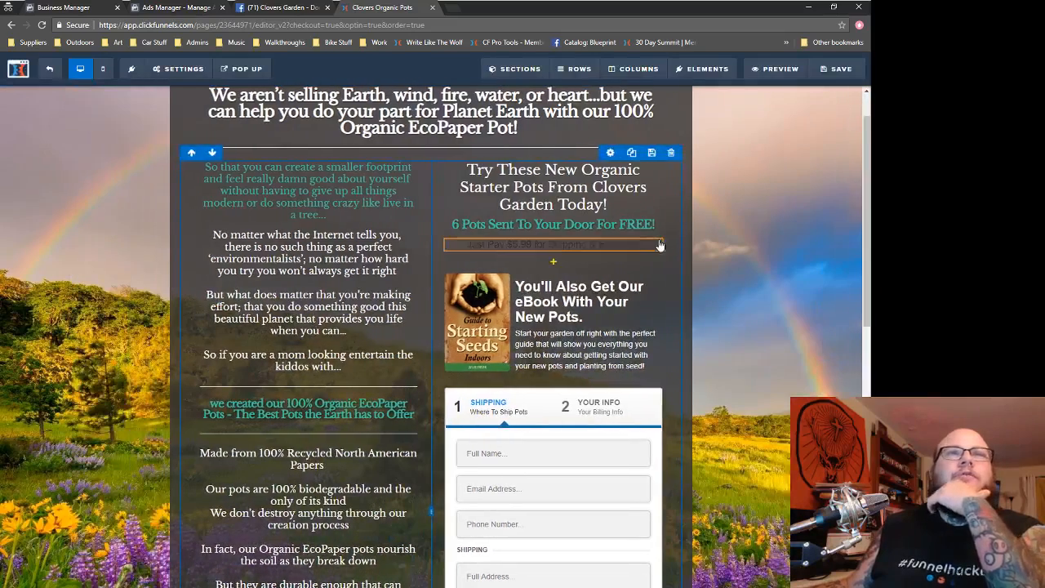
click(617, 234)
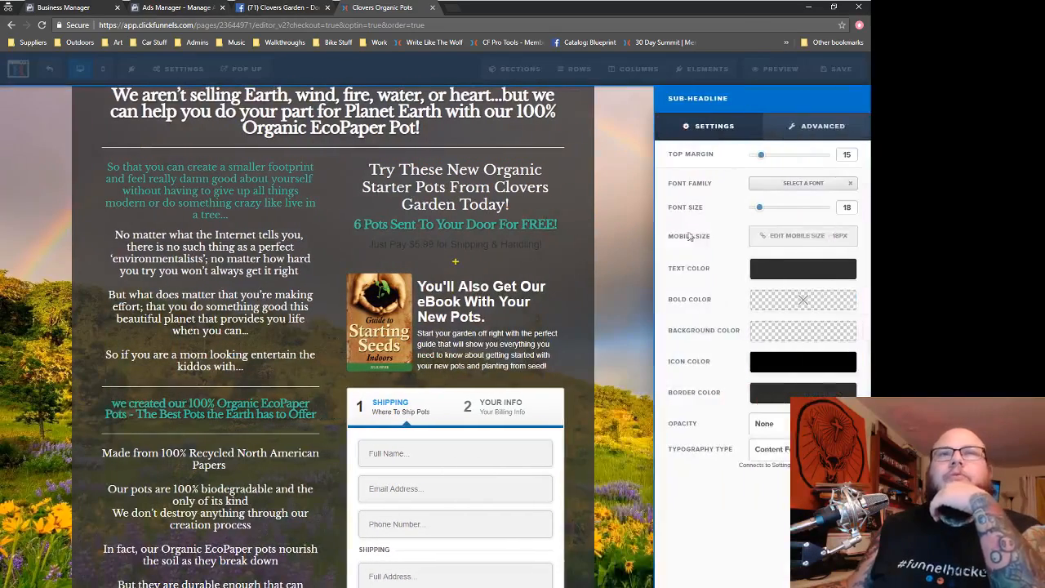
click(794, 270)
click(726, 322)
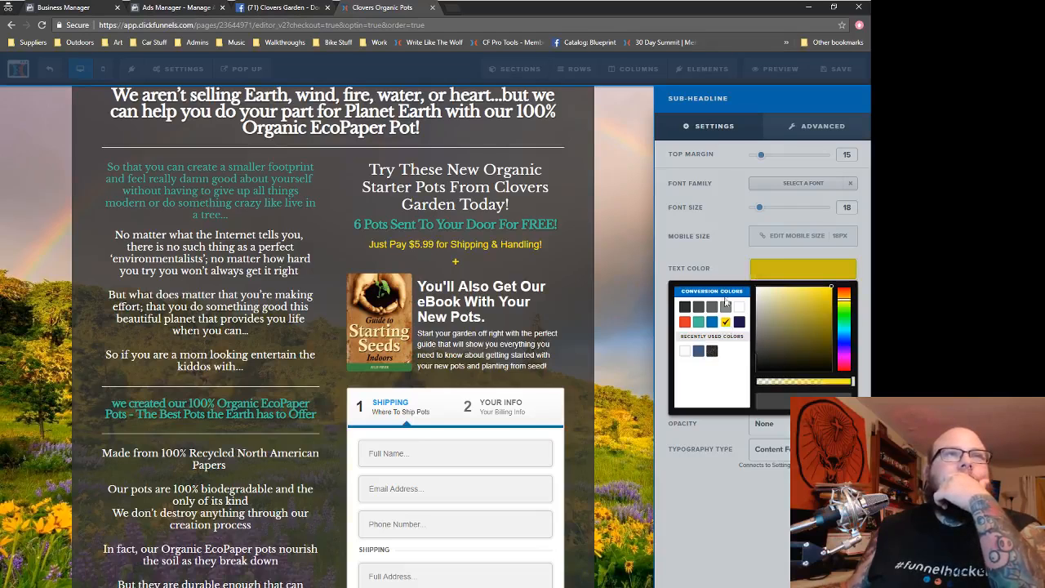
click(776, 268)
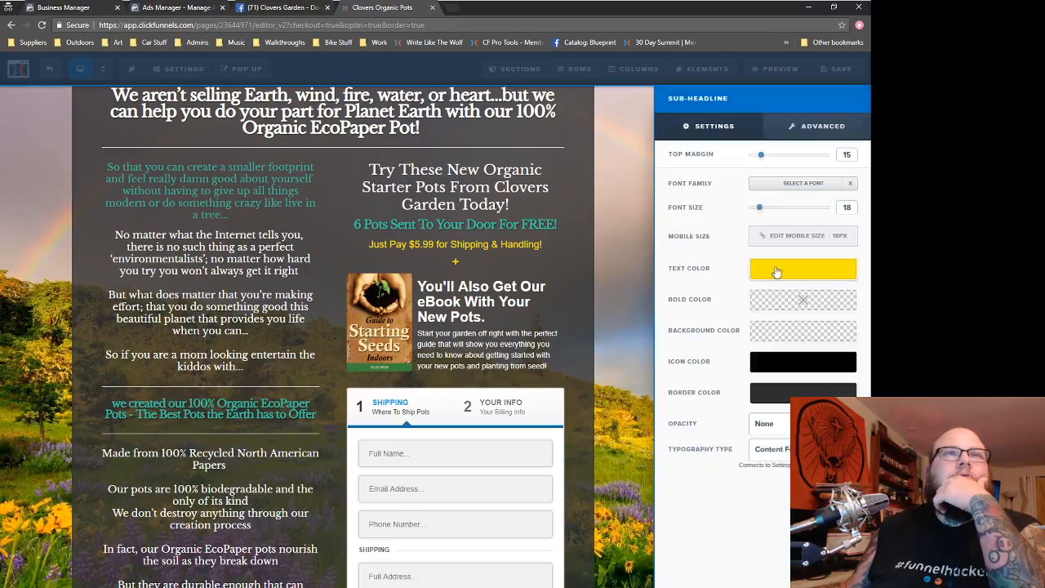
- Change the shipping and handling price in the yellow sub-headline to $7.99 and save the page
click(441, 259)
click(519, 245)
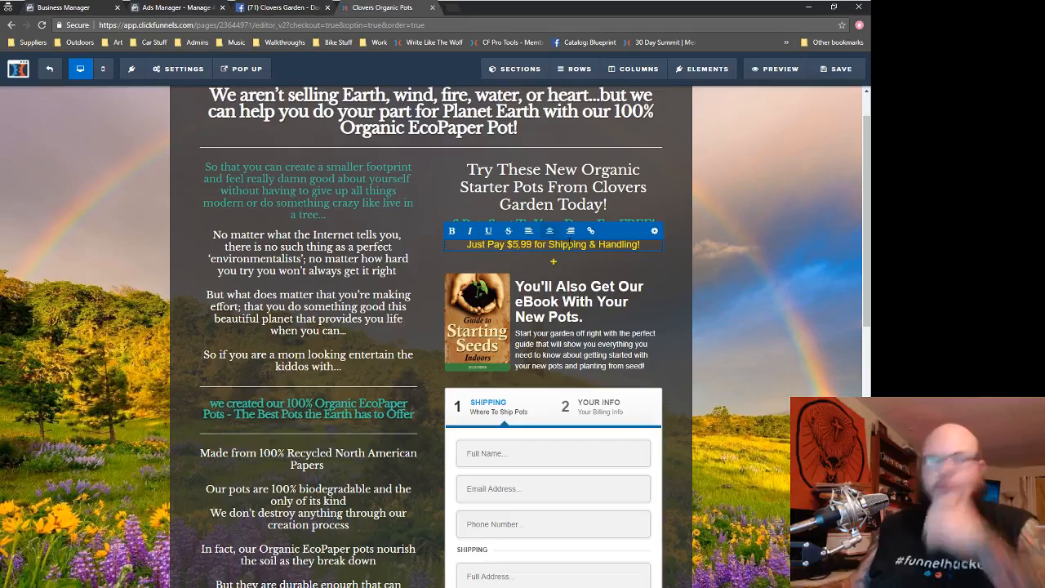
key(BackSpace)
text(7)
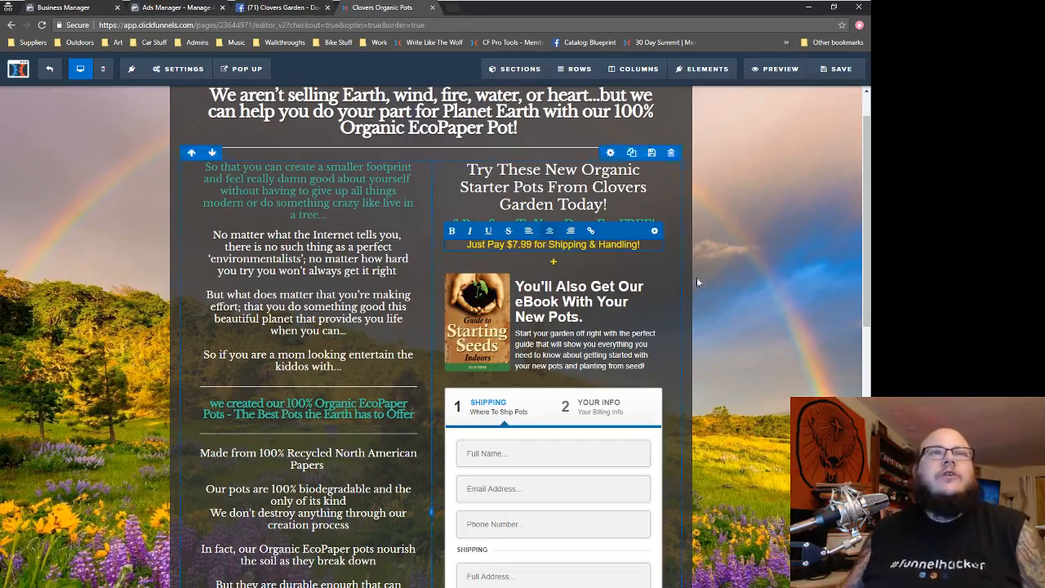
click(738, 272)
scroll(669, 258, down, 5)
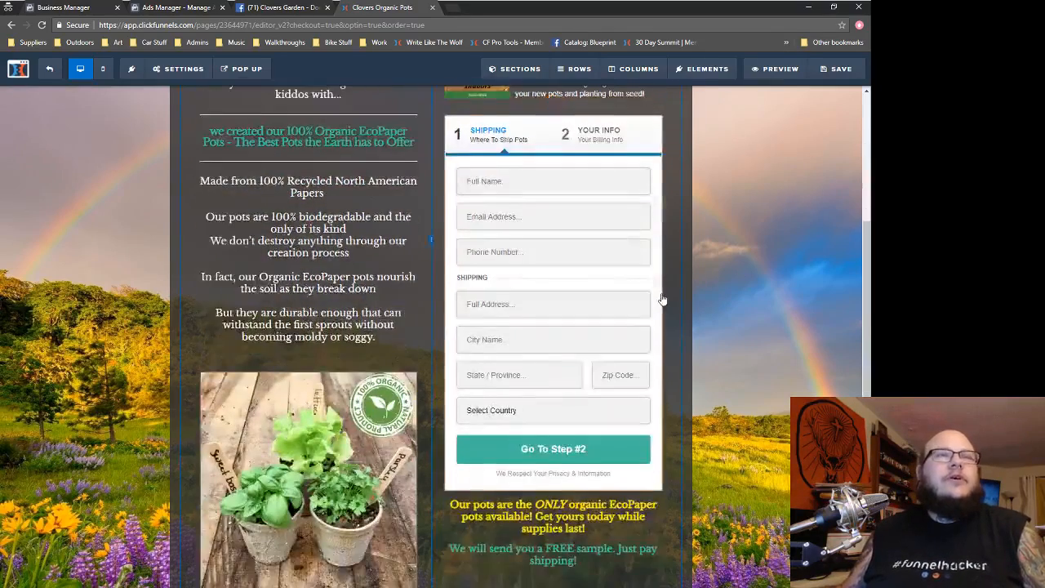
scroll(684, 343, down, 4)
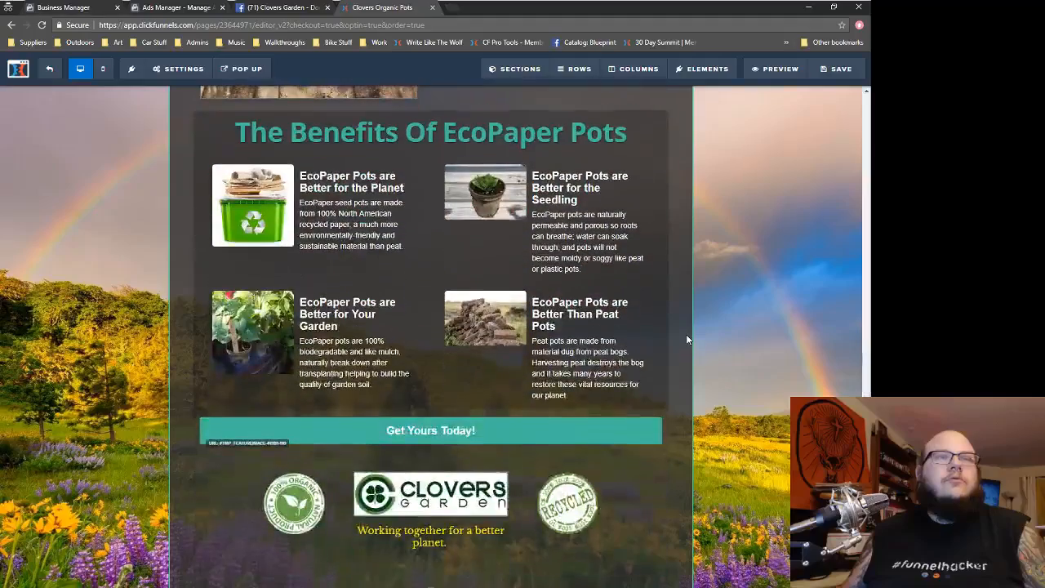
scroll(758, 335, up, 4)
scroll(677, 326, up, 6)
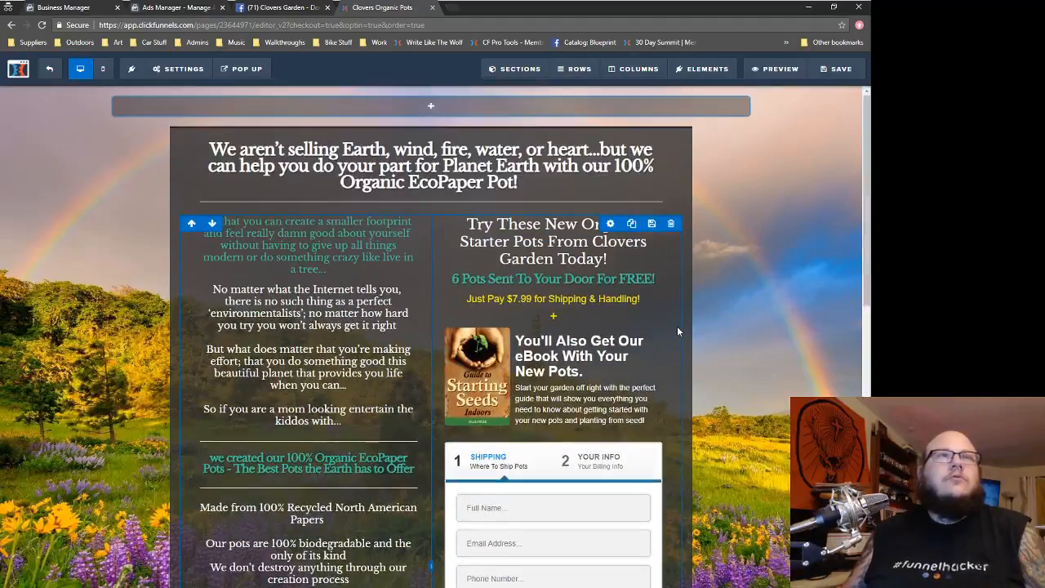
click(836, 69)
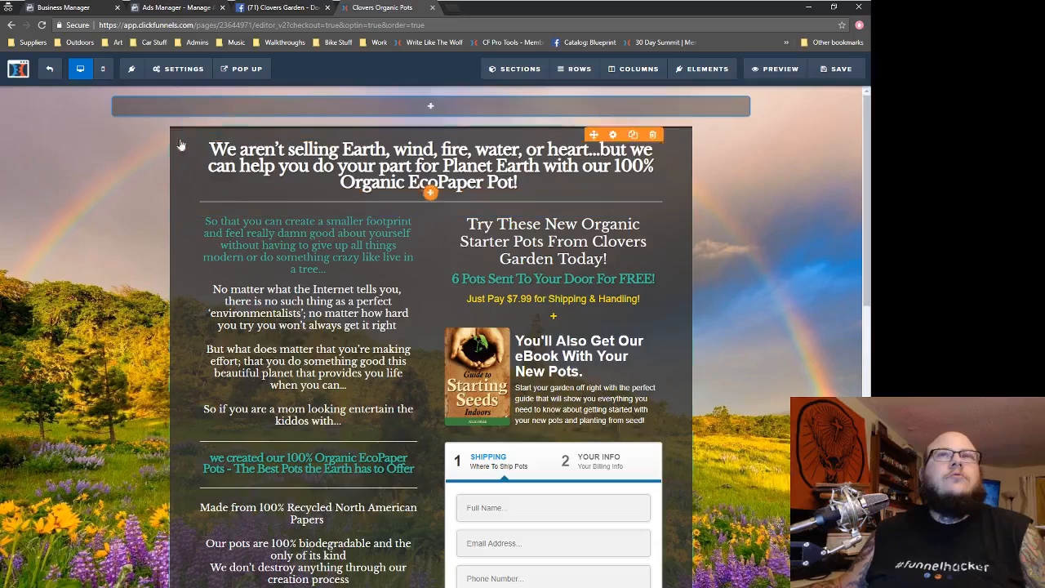
- Connect the page's email integration to Maple Tapper (Mailchimp) with Add To List, the Bio Pots list and no confirmation email, and save the page
click(178, 68)
click(182, 94)
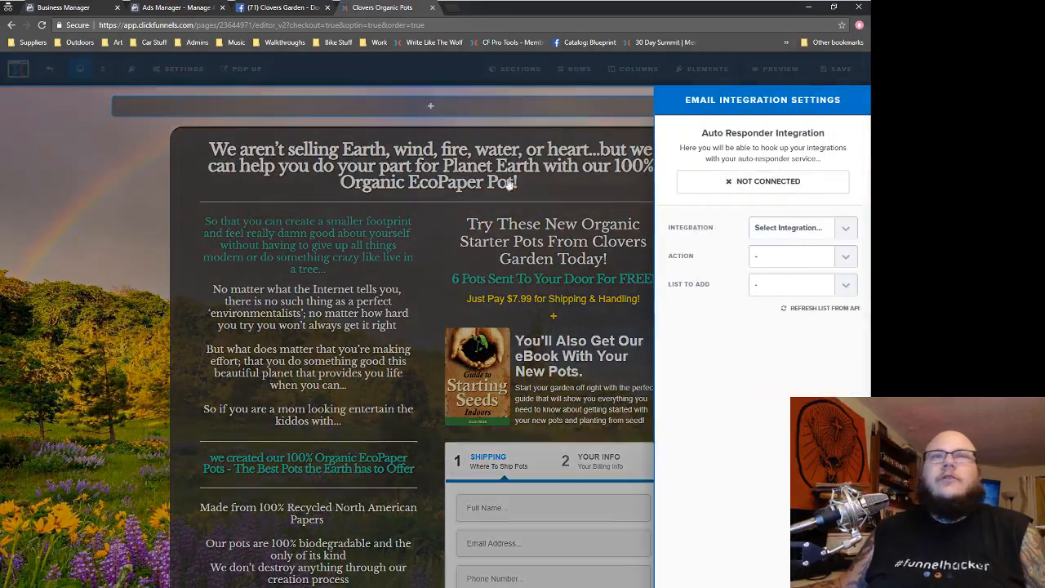
click(788, 227)
click(784, 264)
click(787, 258)
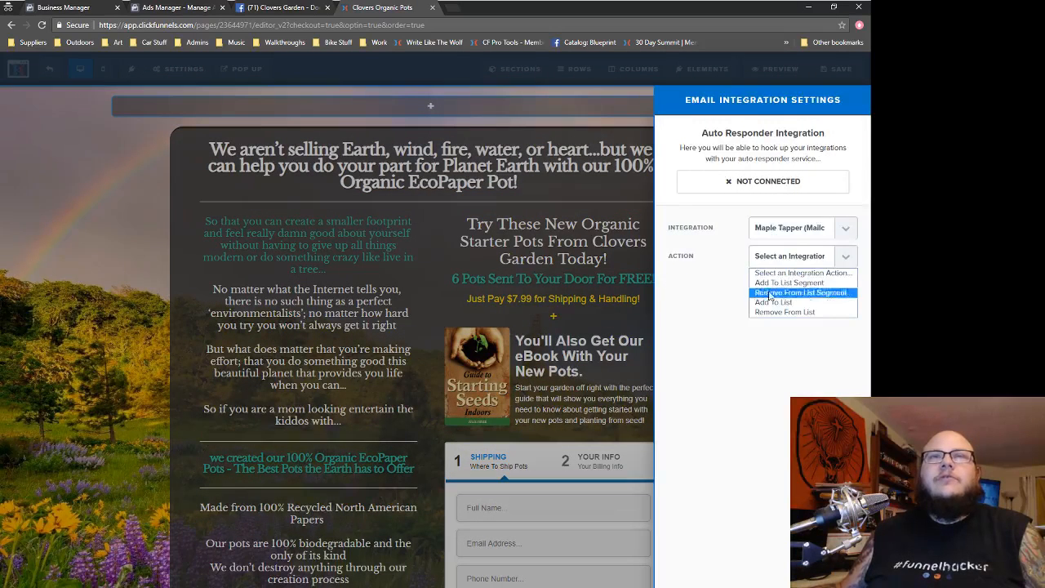
click(770, 302)
click(768, 286)
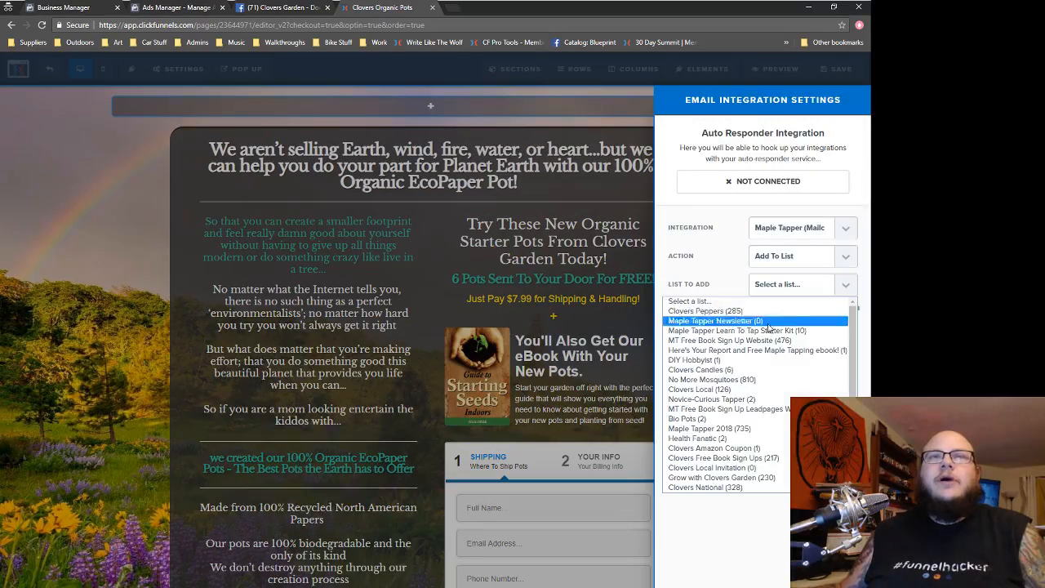
click(727, 421)
click(781, 330)
click(765, 350)
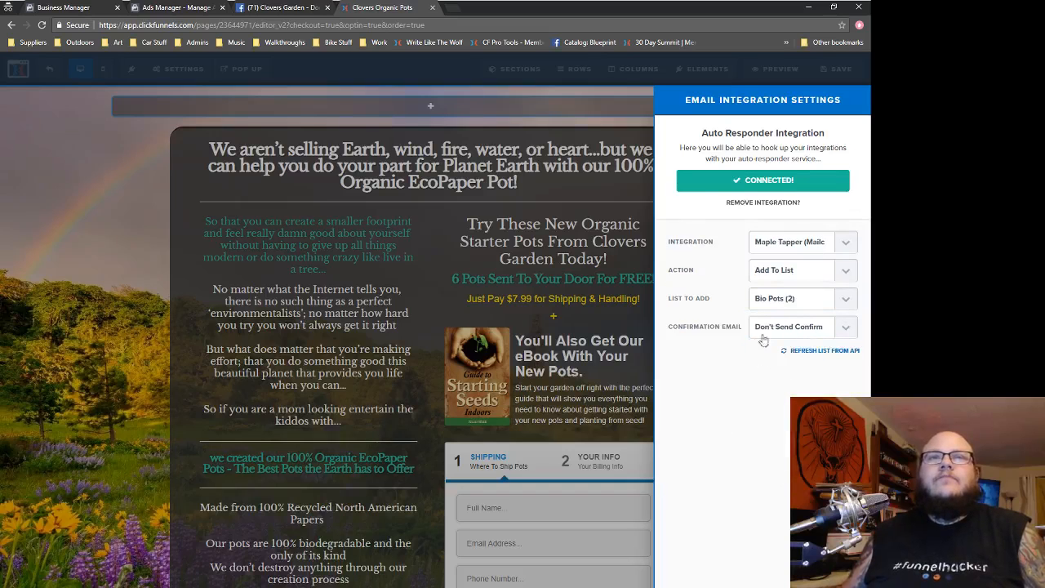
click(627, 181)
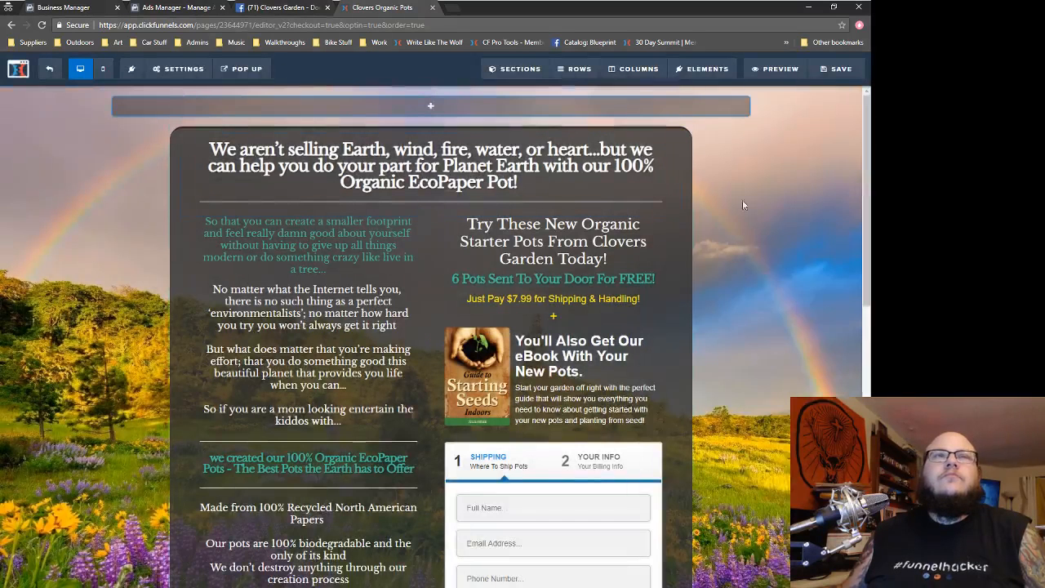
click(839, 69)
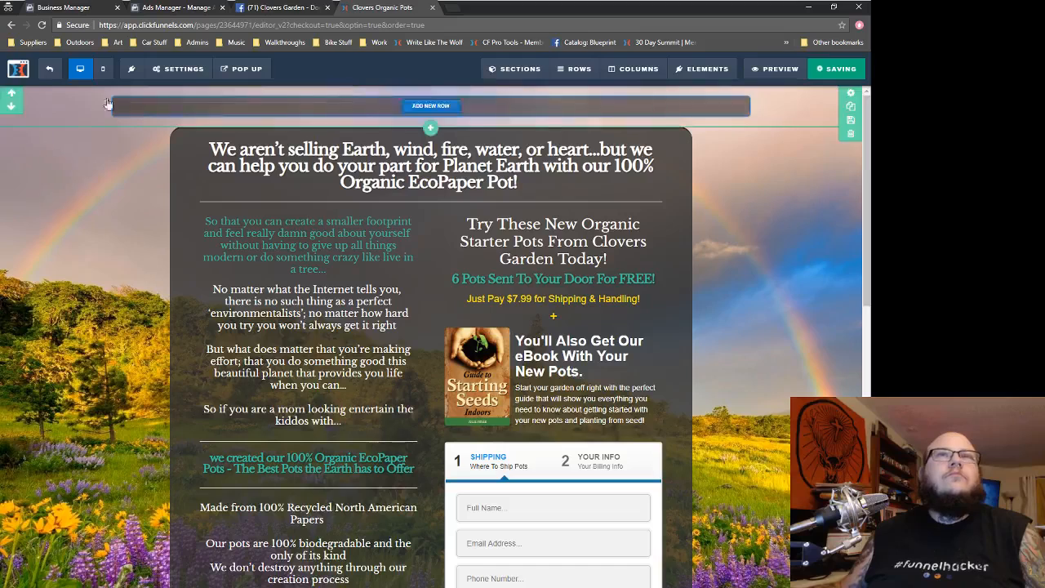
- Leave the page editor and open the product settings of the Bio Pot FREE Sample funnel step
click(48, 71)
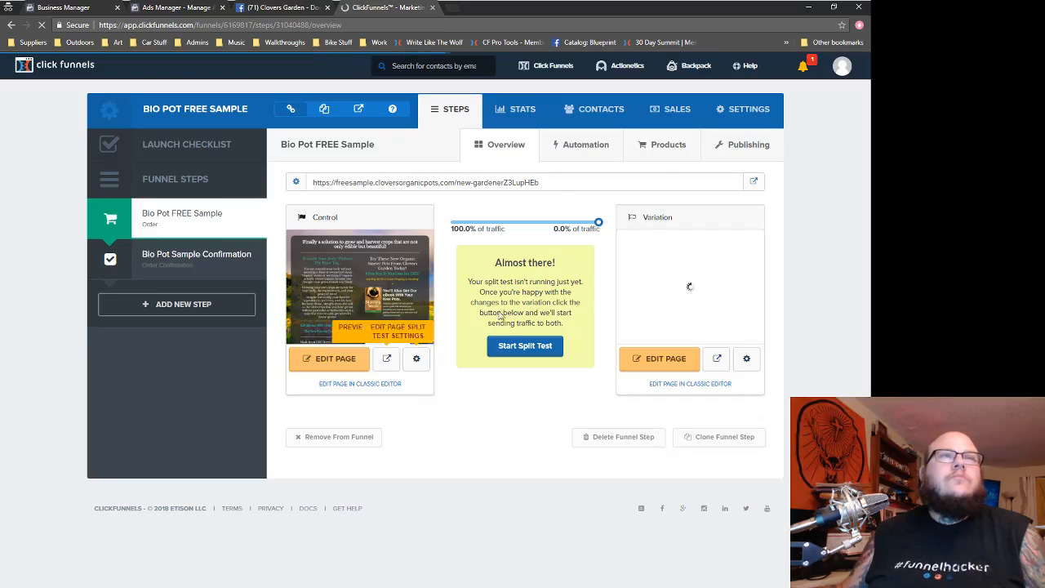
click(666, 147)
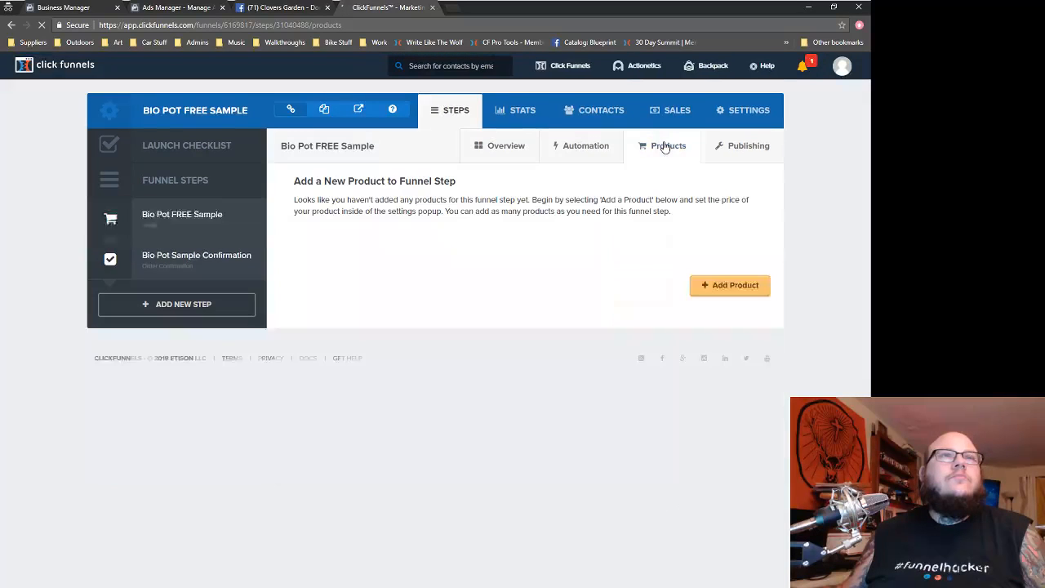
- Add a new product to the funnel step and name it "BioPot Sample"
click(735, 288)
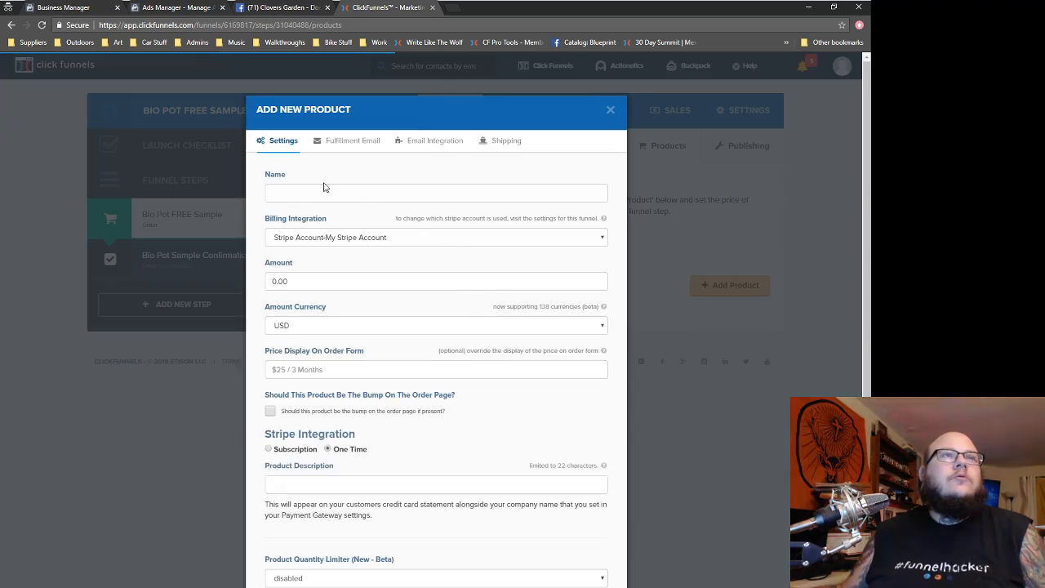
click(318, 192)
text(B)
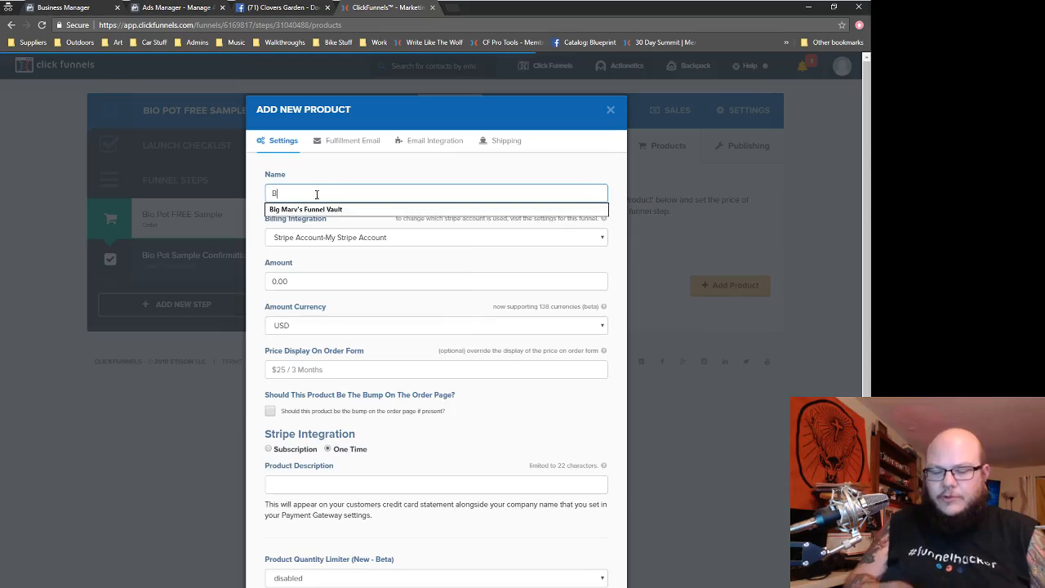
text(ipo)
key(BackSpace)
key(BackSpace)
key(BackSpace)
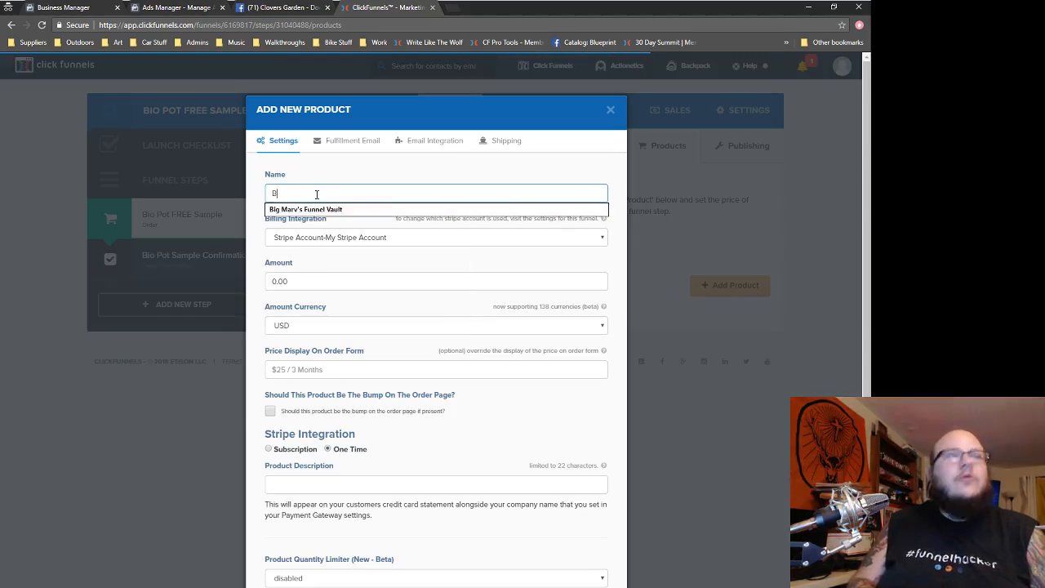
text(i)
key(BackSpace)
text(iopo)
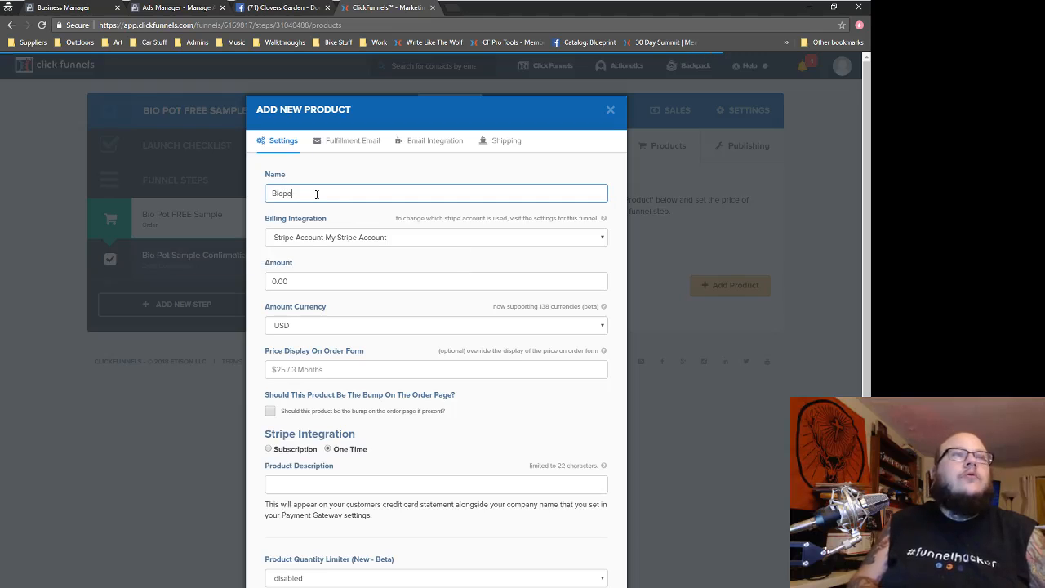
text(p)
key(BackSpace)
key(BackSpace)
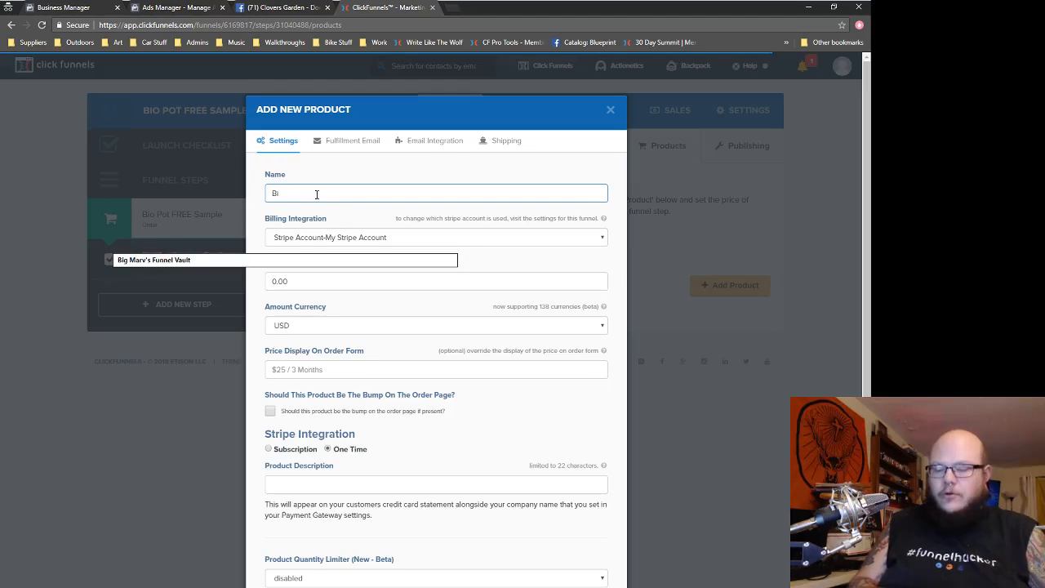
text(oPot )
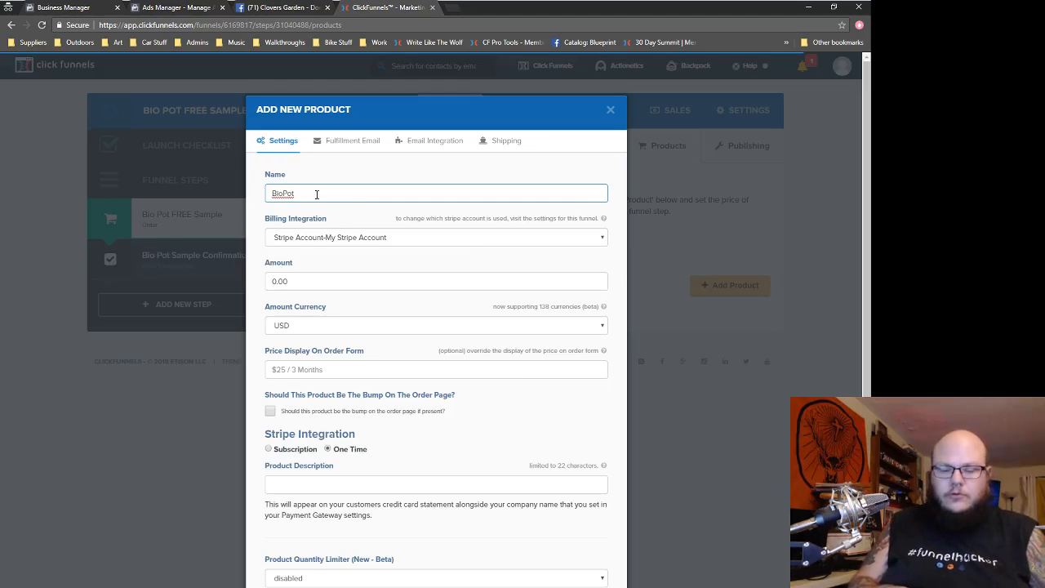
text(Sample)
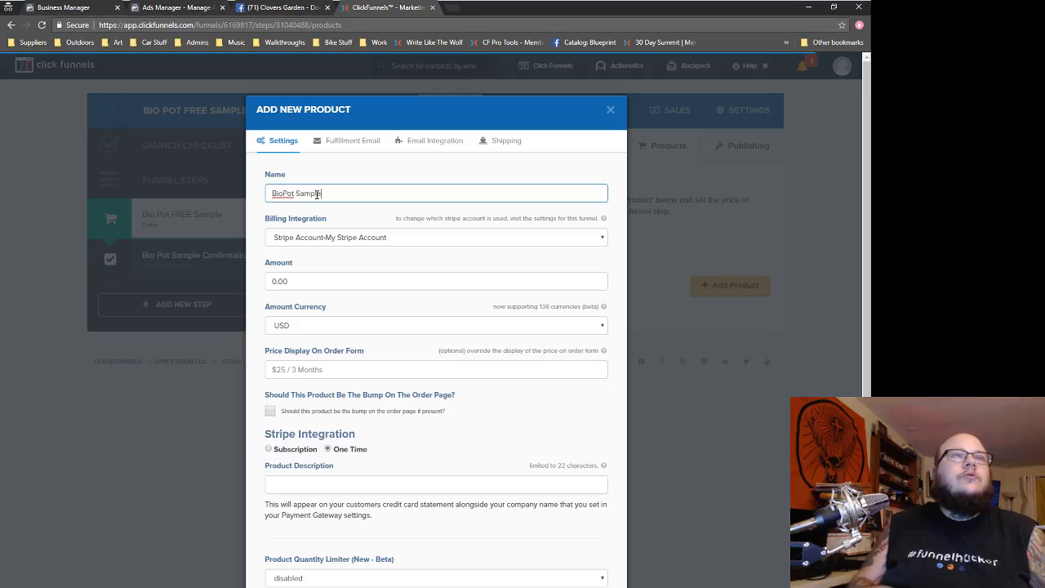
- Set the product amount to 7.99 and its order form price display to "FREE w/$7.99 Shipping & Handling"
click(310, 287)
text(7.99)
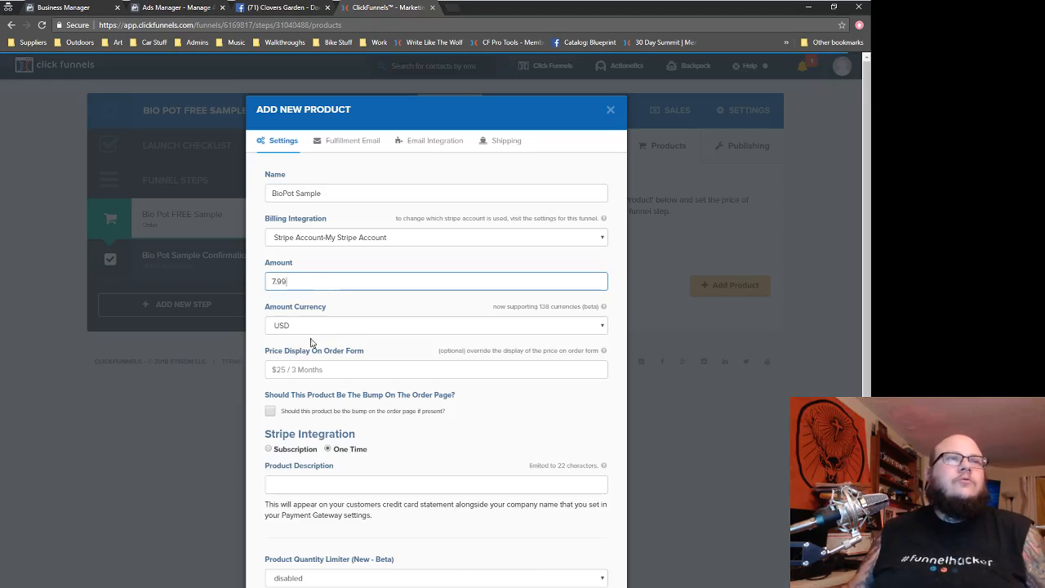
click(311, 372)
text(F)
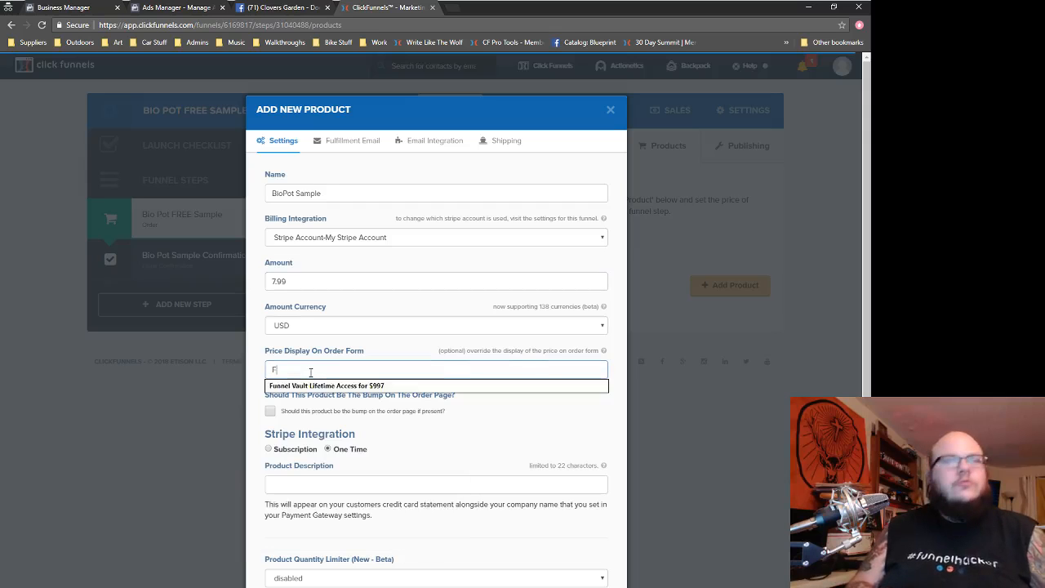
text(REE w/$7.)
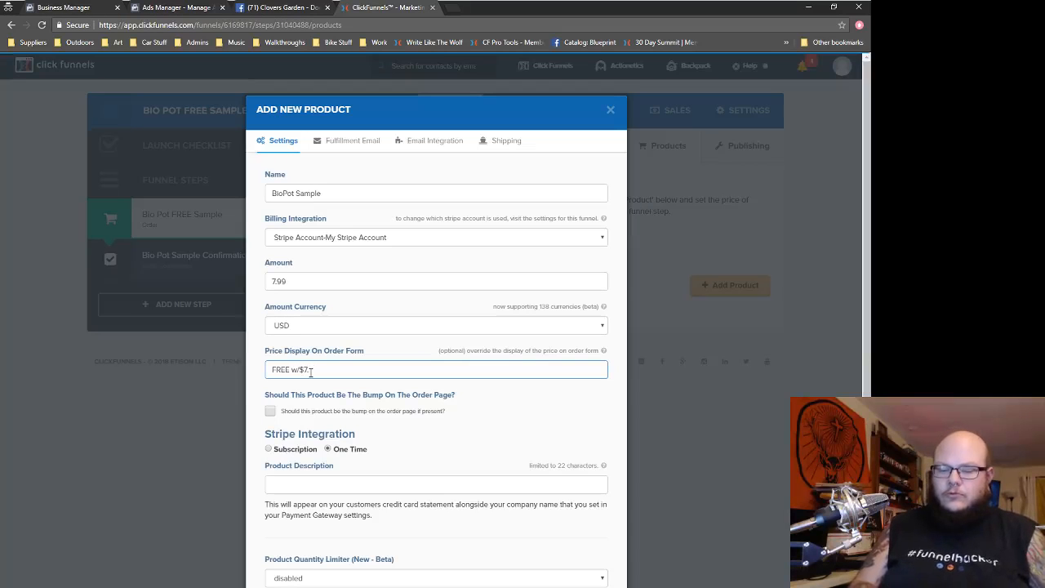
text(99 Shipp)
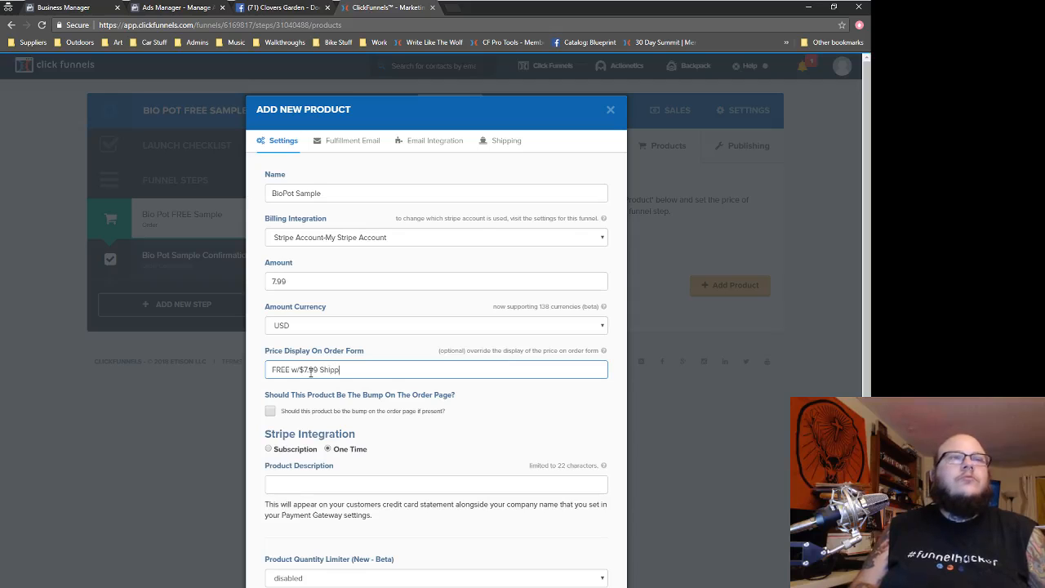
text(ing & )
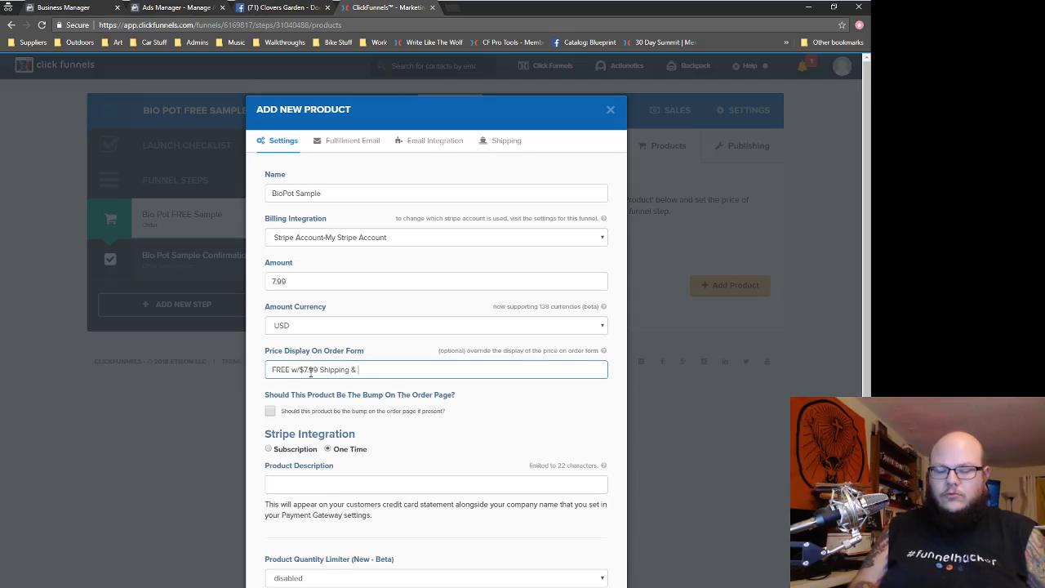
text(Handling)
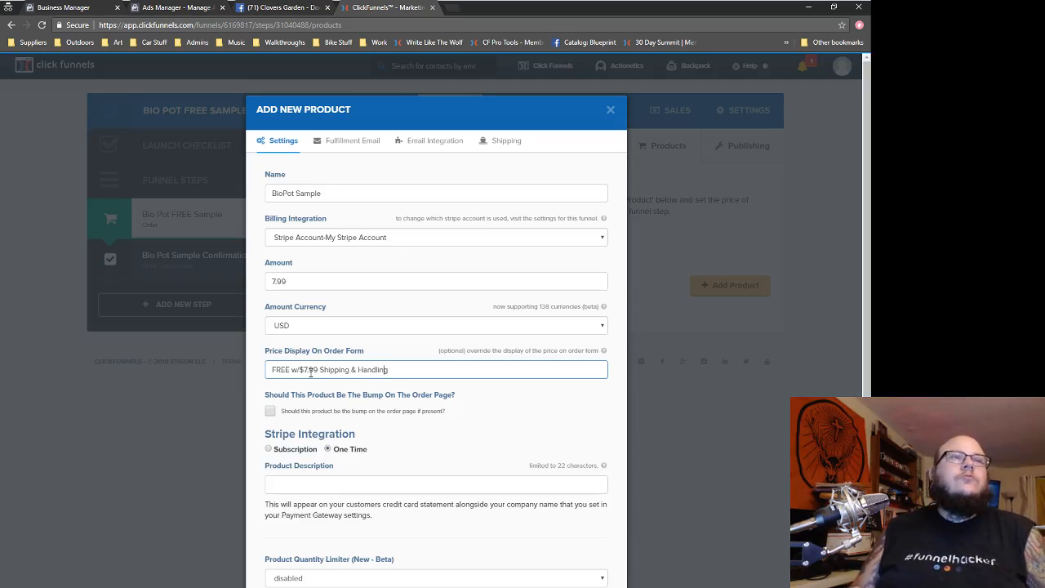
- Reword the order form price display to "FREE - Just Pay $7.99 for Shipping & Handling"
key(BackSpace)
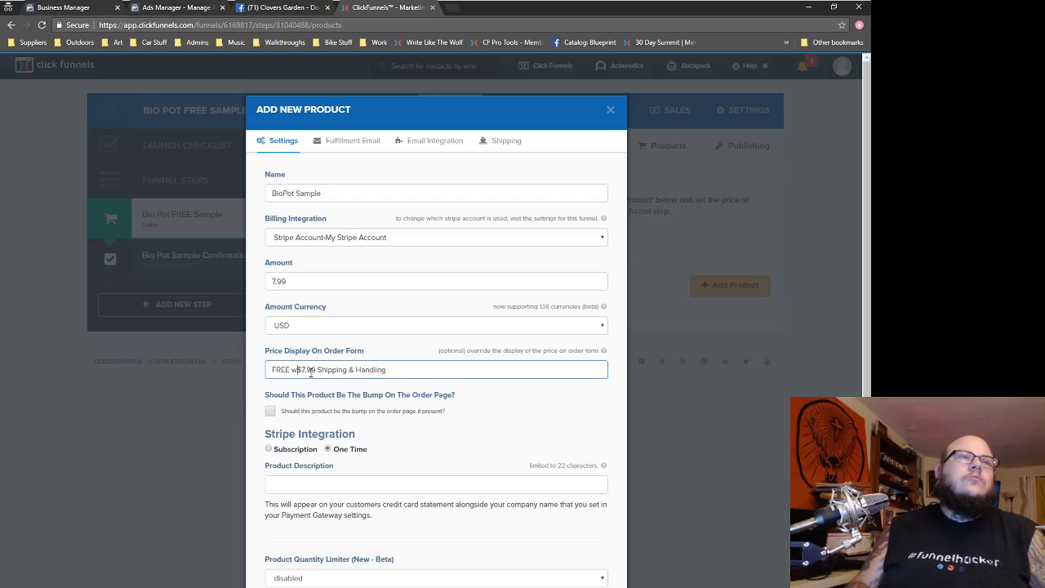
key(BackSpace)
text(-)
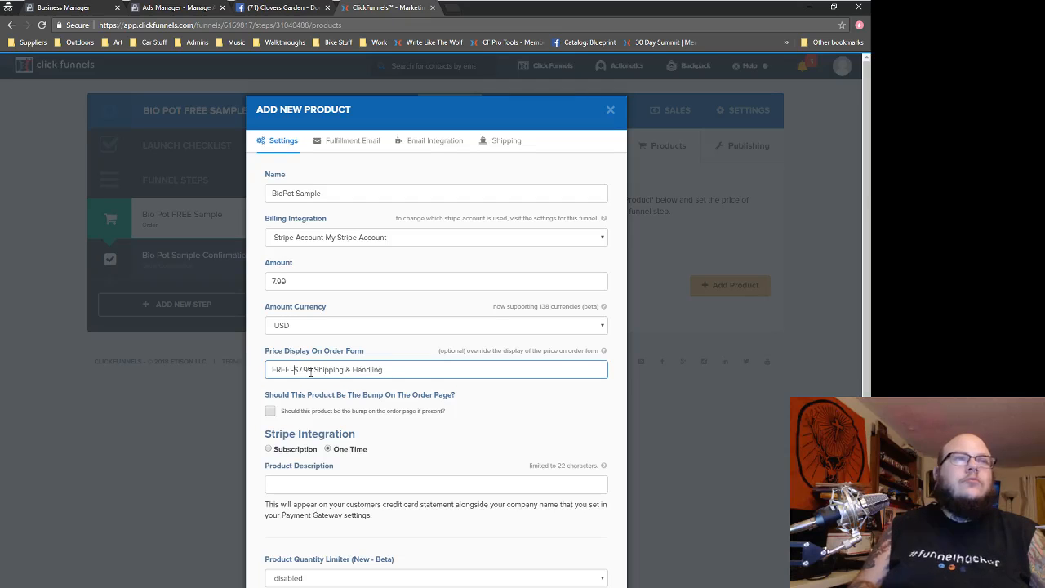
text( Just Pay)
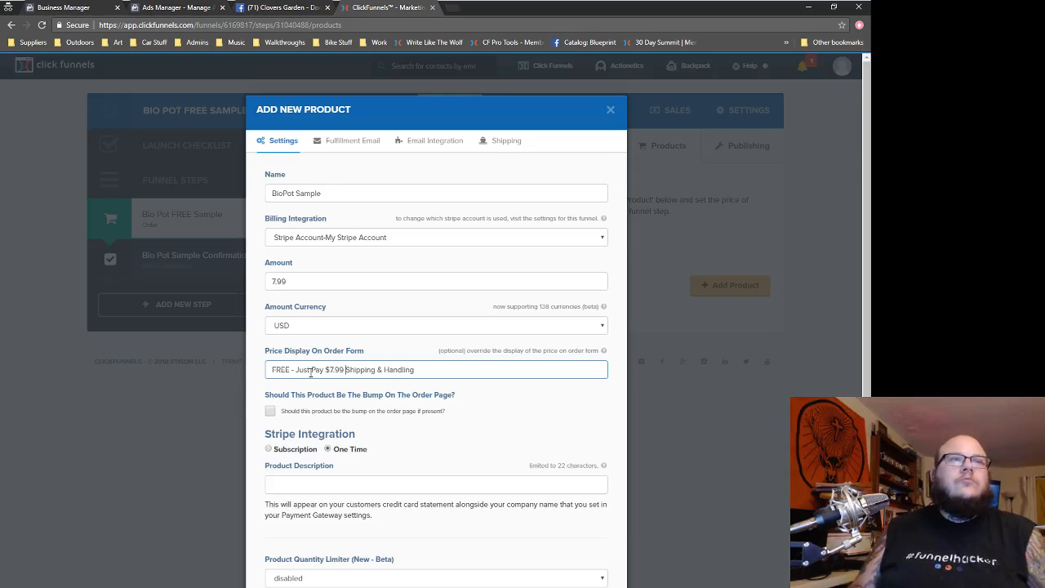
text(for)
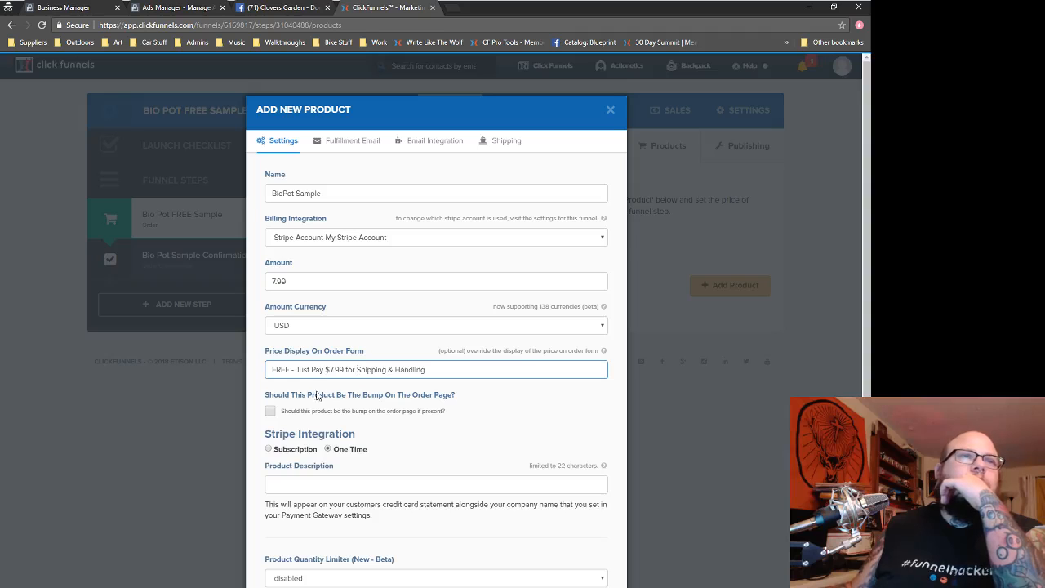
- Shorten the order form price display to "$7.99 for Shipping & Handling"
scroll(310, 396, down, 1)
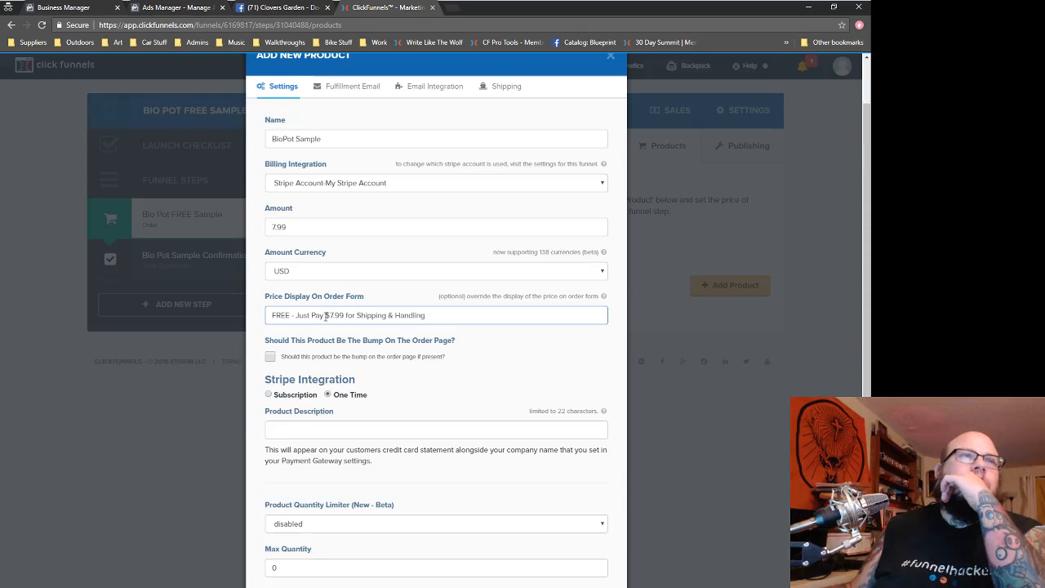
drag(326, 317, 247, 321)
key(BackSpace)
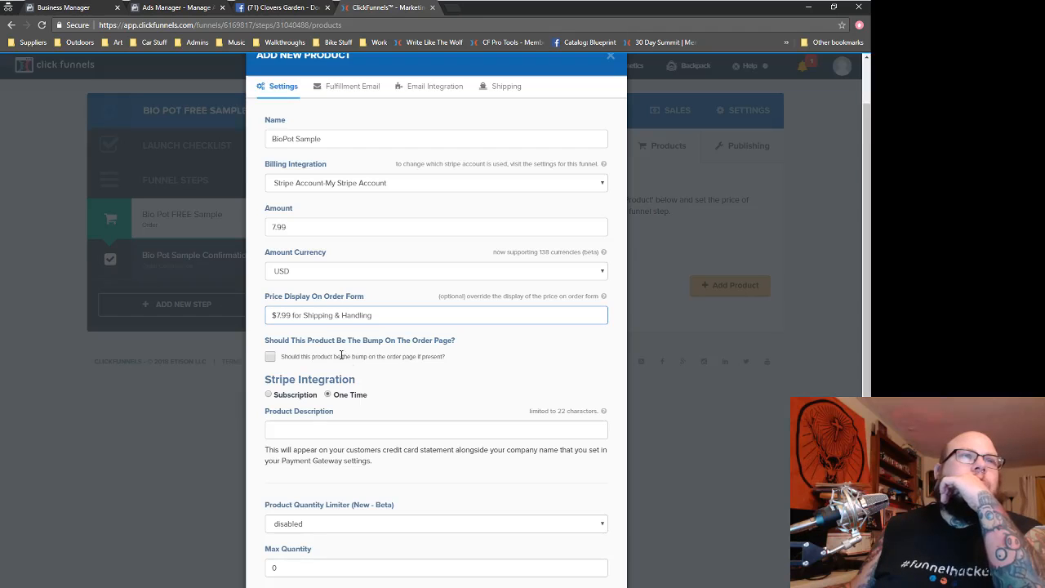
scroll(339, 357, down, 2)
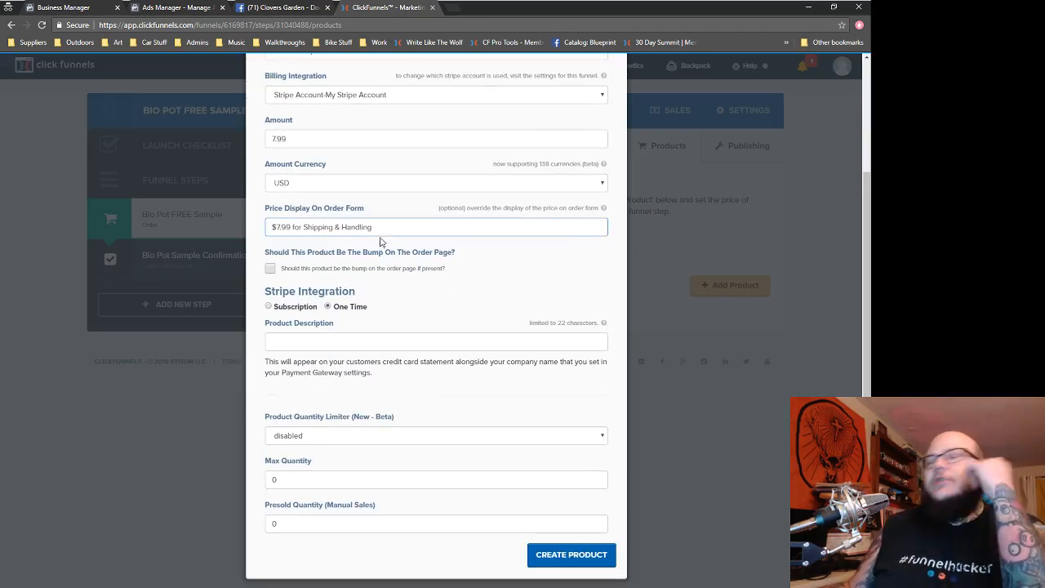
scroll(374, 270, up, 3)
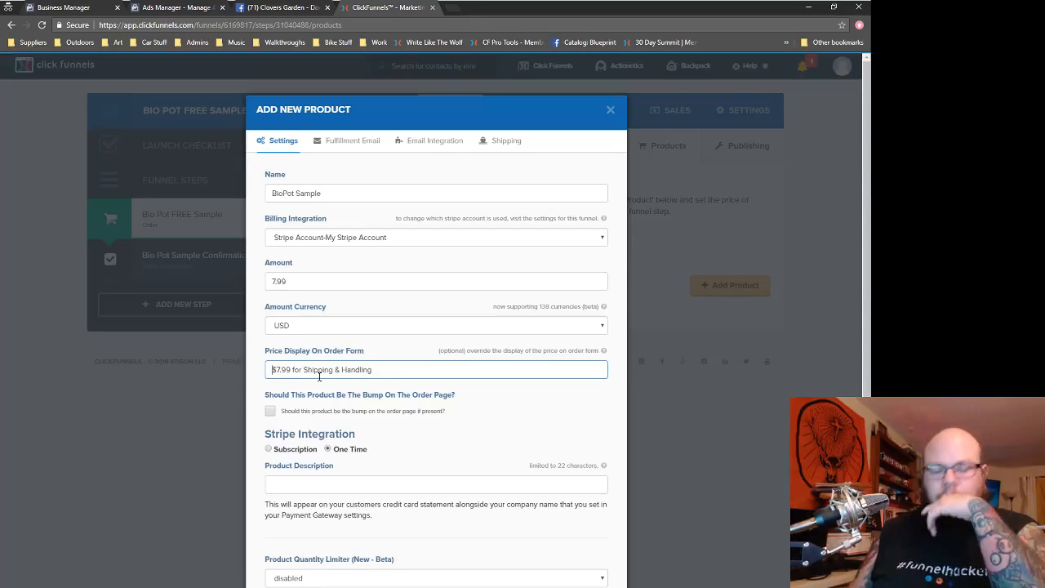
text(FREE)
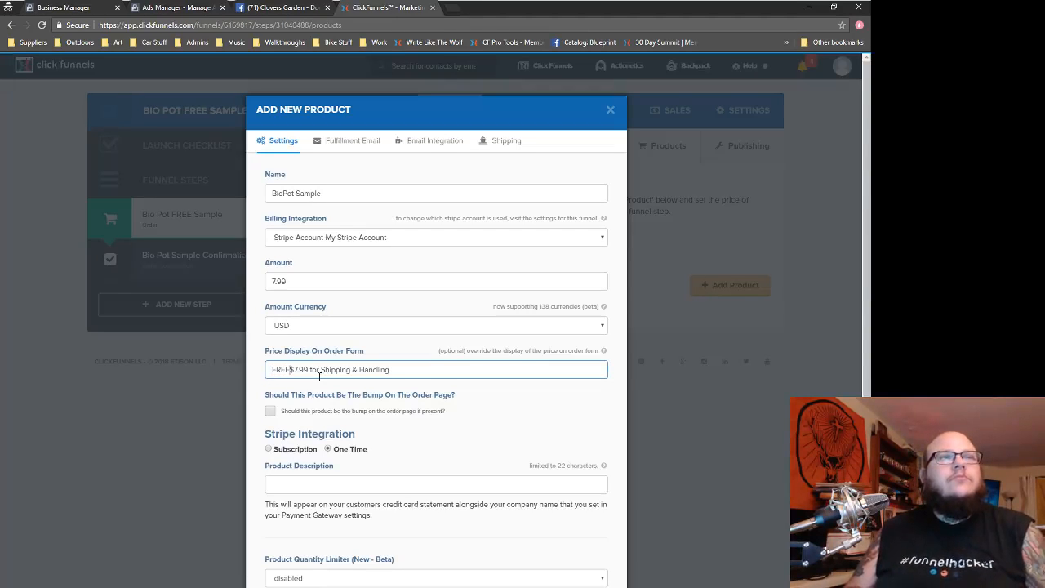
text( w/)
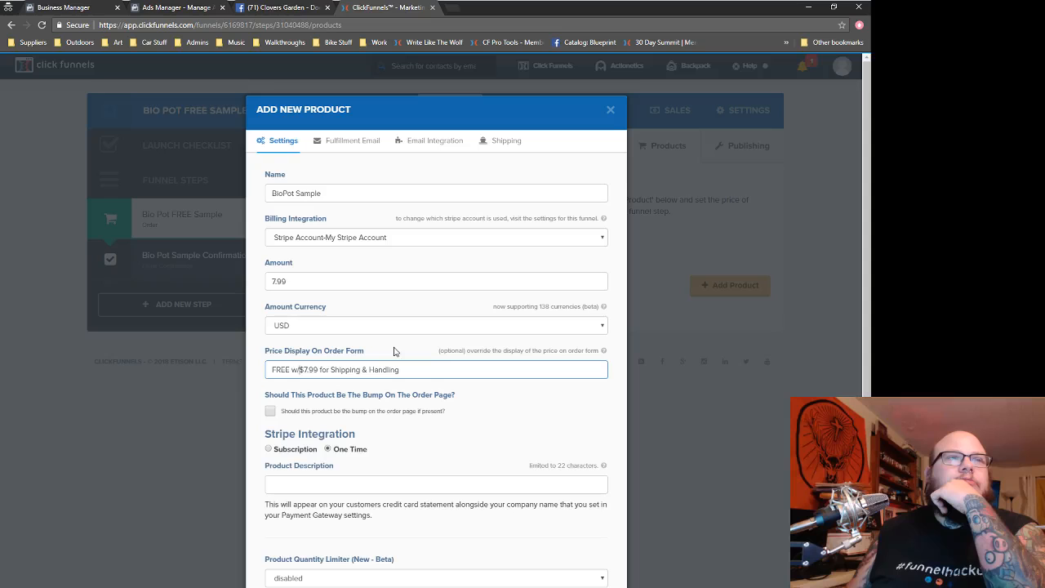
key(BackSpace)
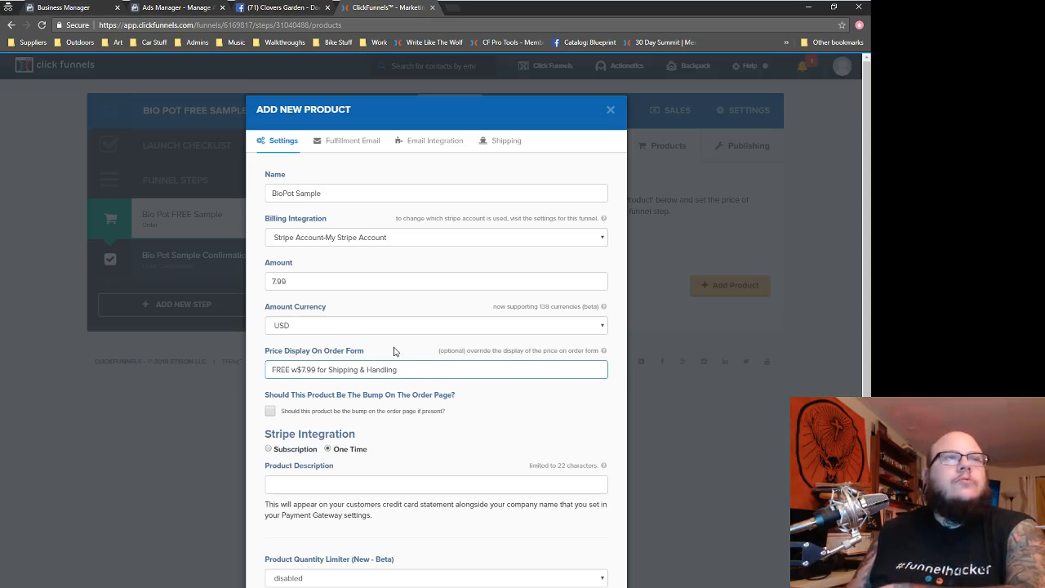
key(BackSpace)
key(BackSpace)
key(BackSpace)
key(BackSpace)
key(BackSpace)
key(BackSpace)
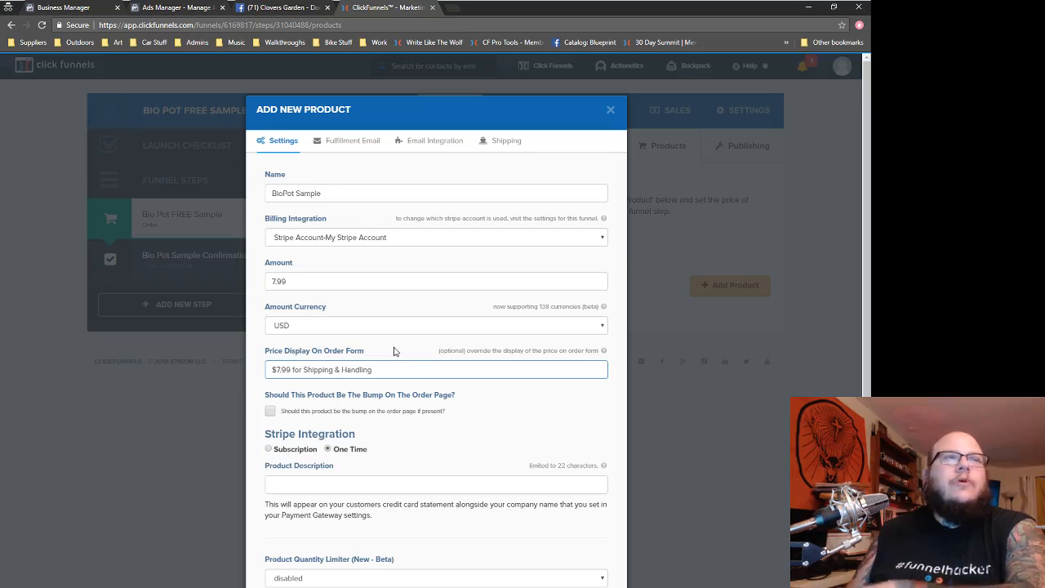
- Enter "BioPotShipping" as the product description for the customer's credit card statement
scroll(389, 355, down, 2)
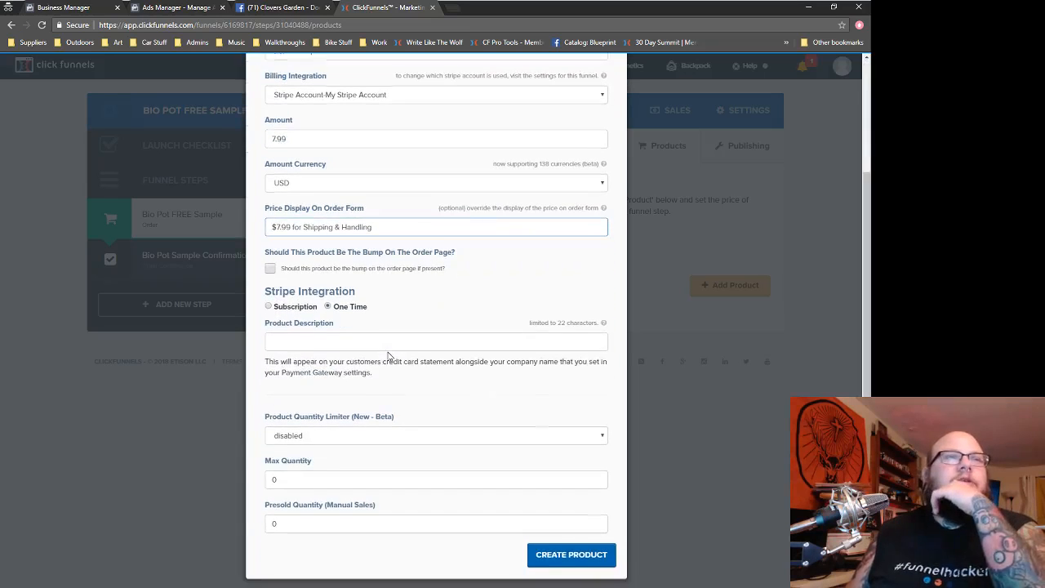
click(348, 342)
text(BioPotS)
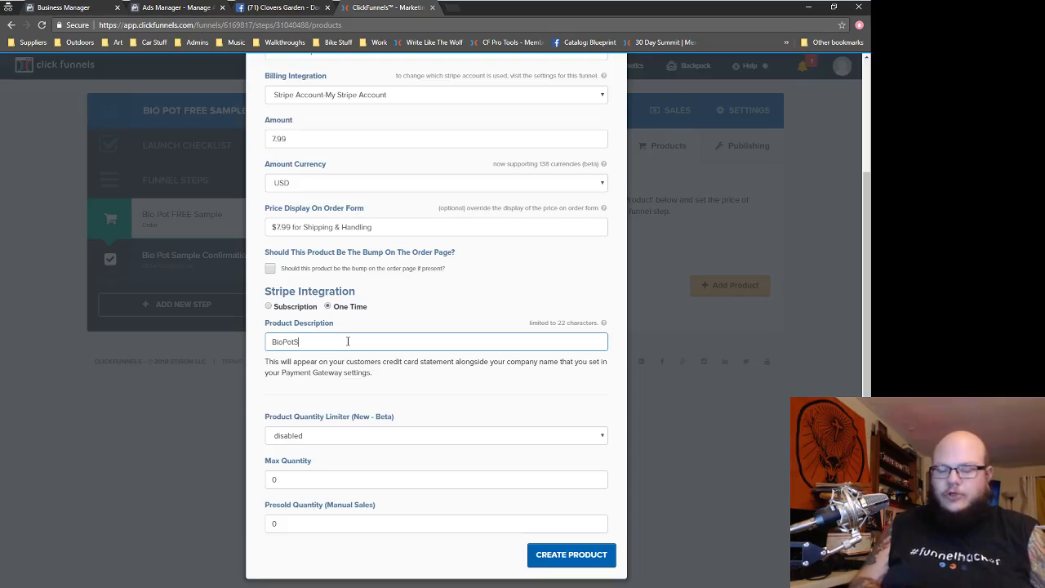
text(hipping)
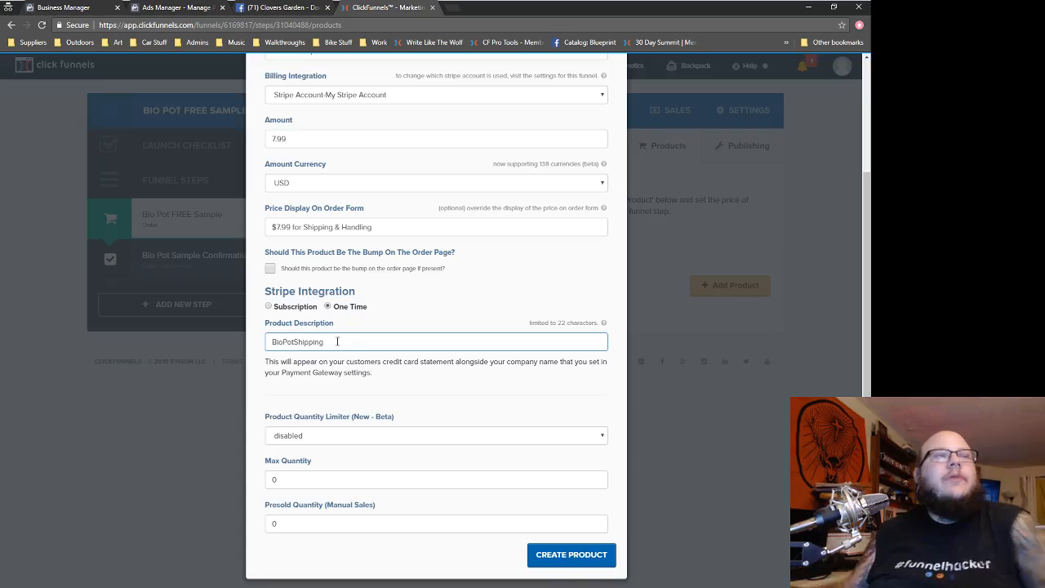
- Clear the default subject and HTML body of the product's fulfillment email
scroll(419, 329, up, 1)
scroll(419, 328, up, 3)
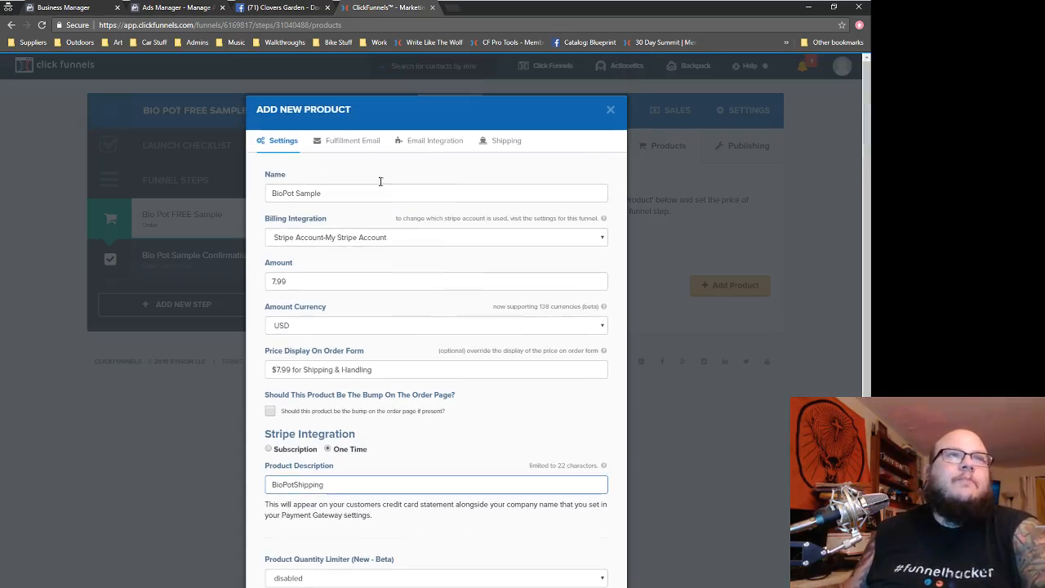
click(360, 142)
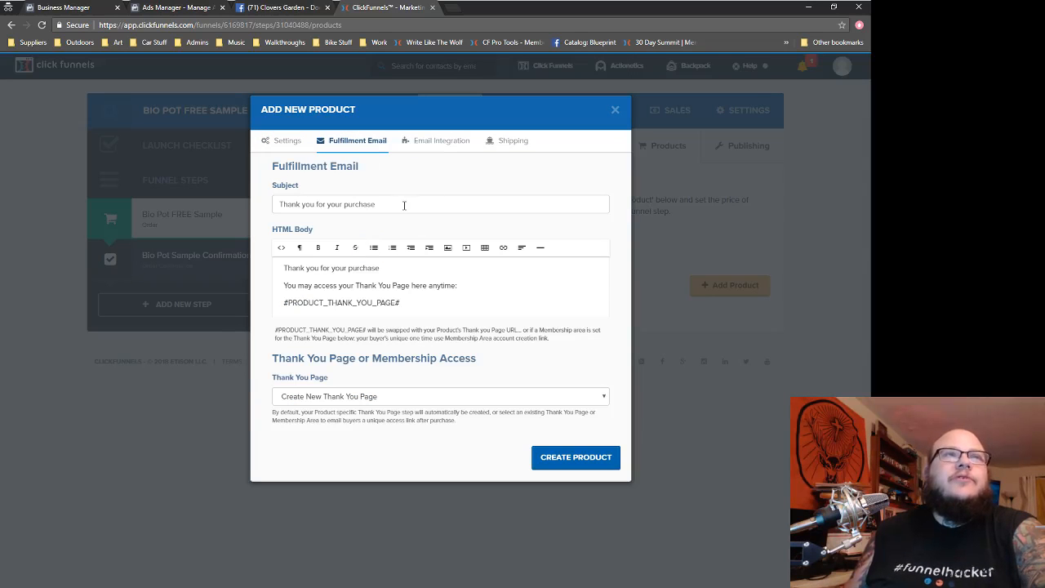
drag(404, 205, 237, 209)
key(BackSpace)
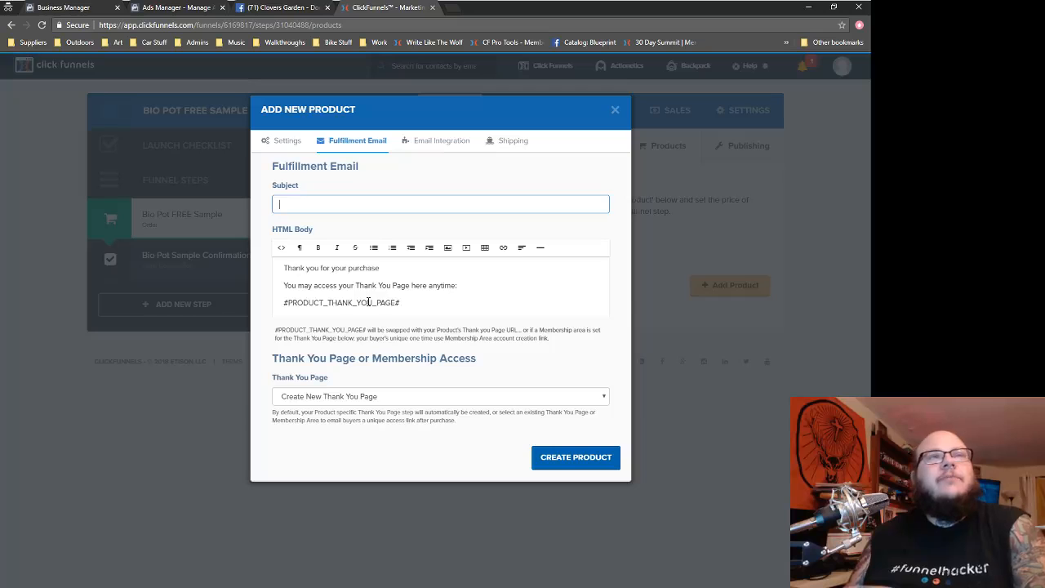
drag(425, 304, 227, 242)
key(BackSpace)
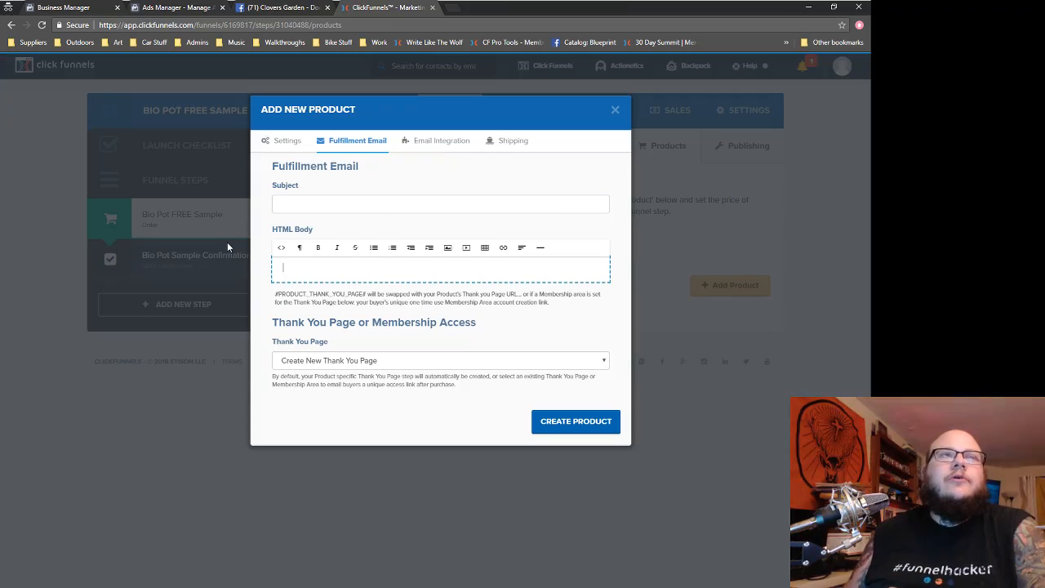
- Check the thank you page choices, keeping Create New Thank You Page, and review the product's email integration and shipping options
click(345, 361)
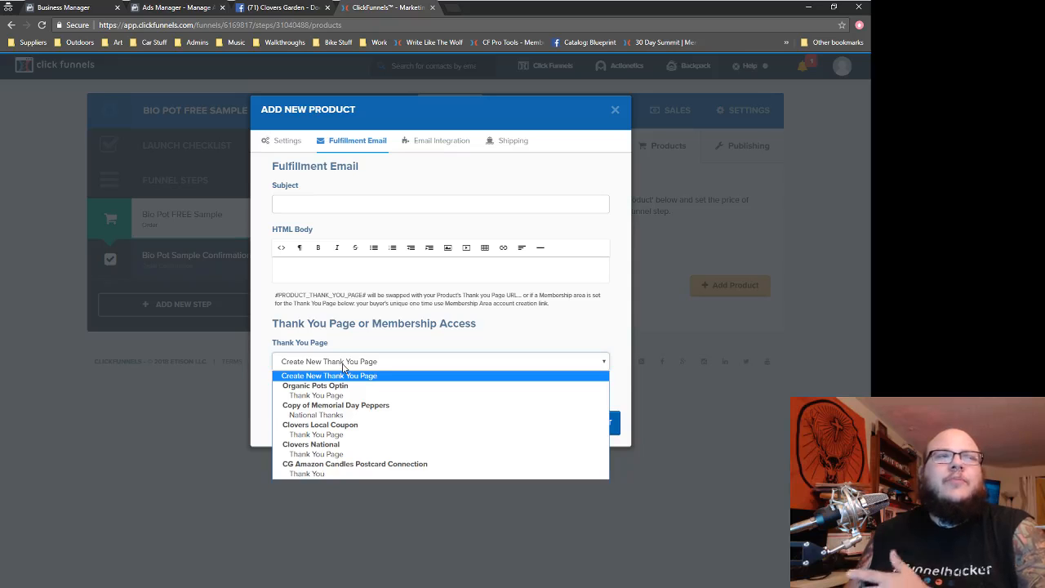
click(344, 372)
click(447, 142)
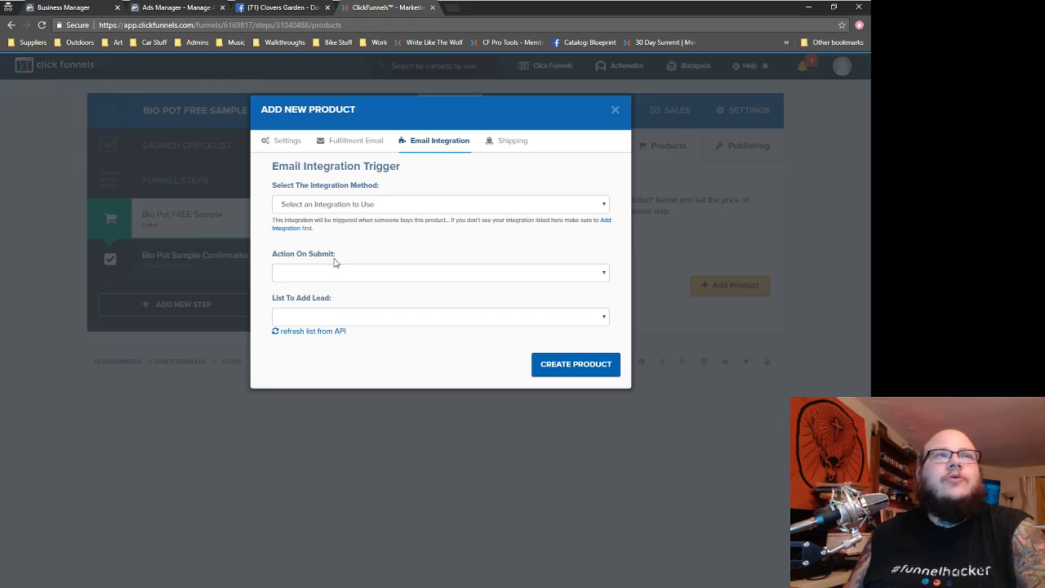
click(505, 142)
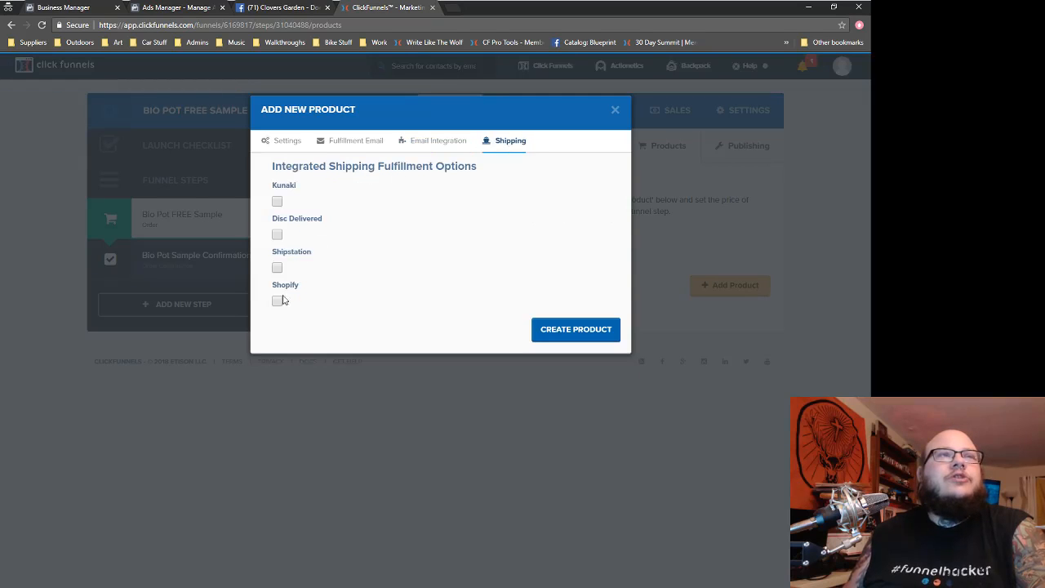
- Enable Shipstation fulfillment with the Clovers ShipStation integration, ClickFunnels Fulfillment store and CF-BioPotSample 0.0 product, and create the product
click(281, 268)
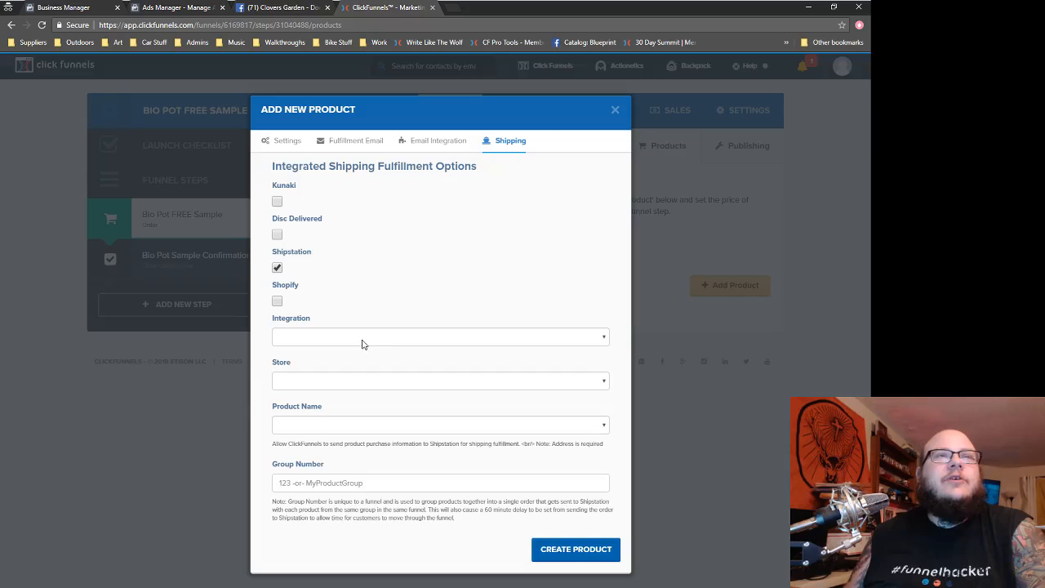
click(363, 344)
click(353, 362)
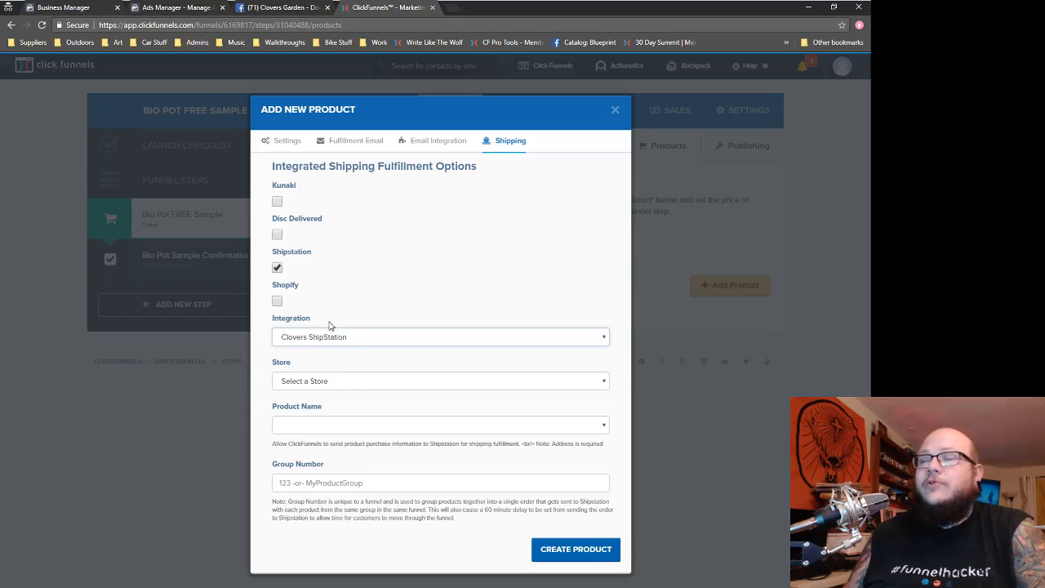
click(343, 380)
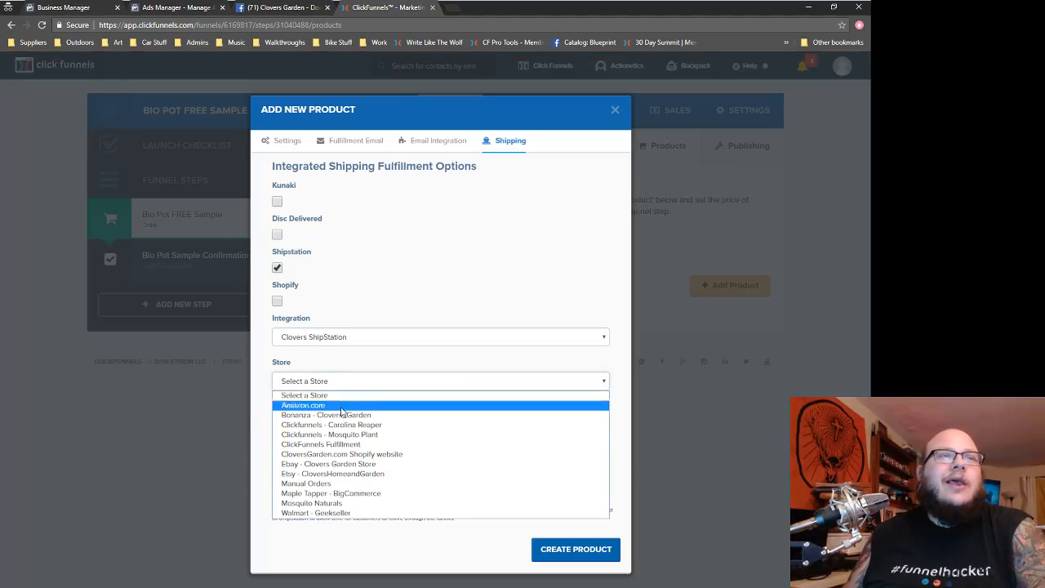
click(340, 444)
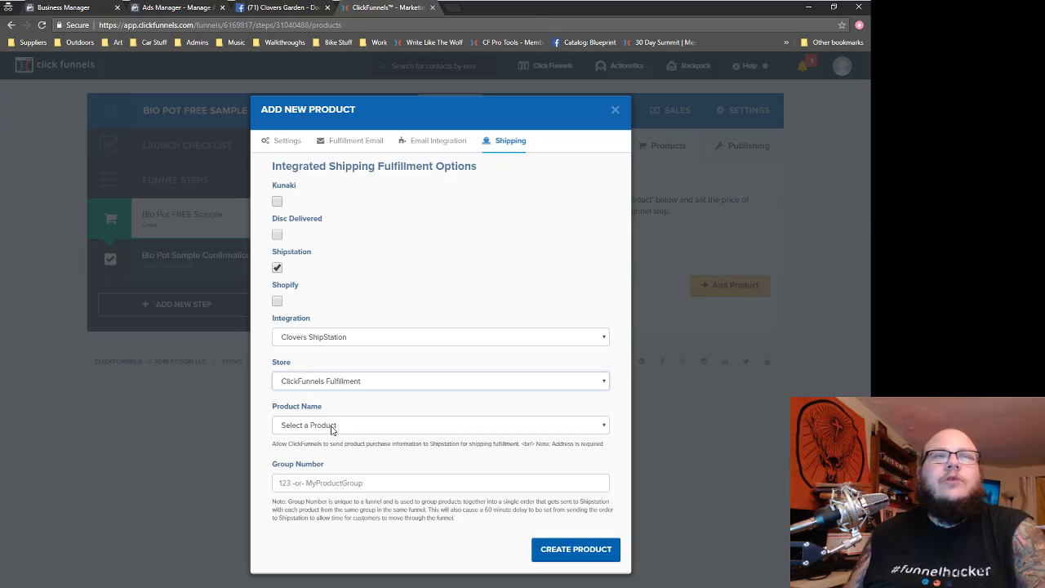
click(333, 426)
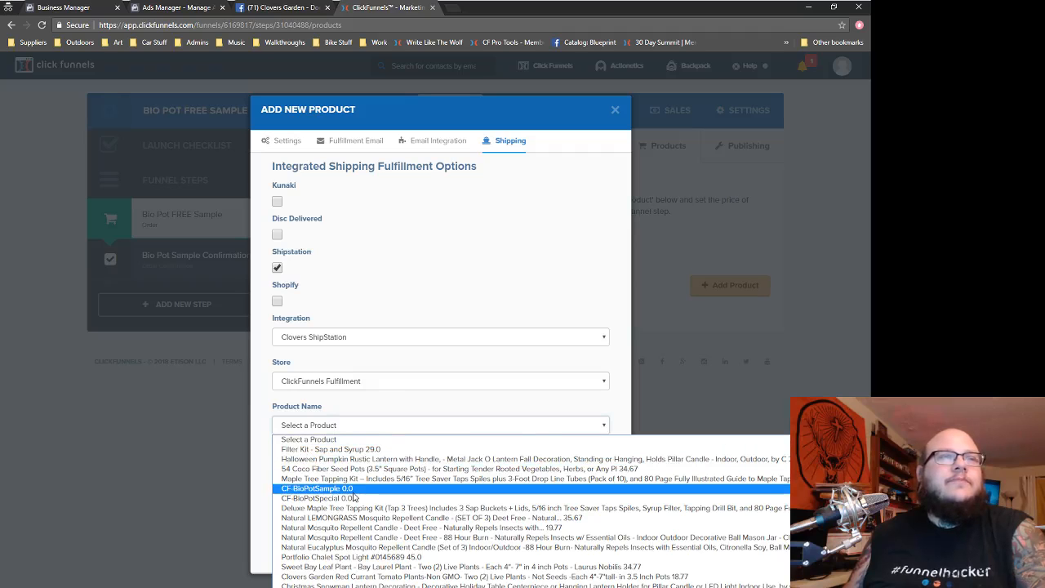
click(381, 490)
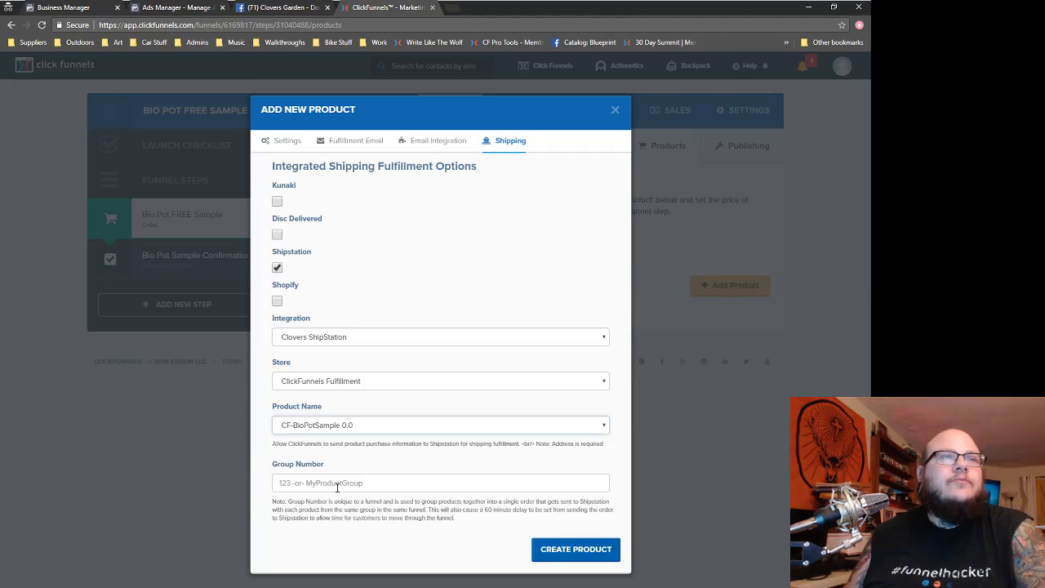
click(587, 557)
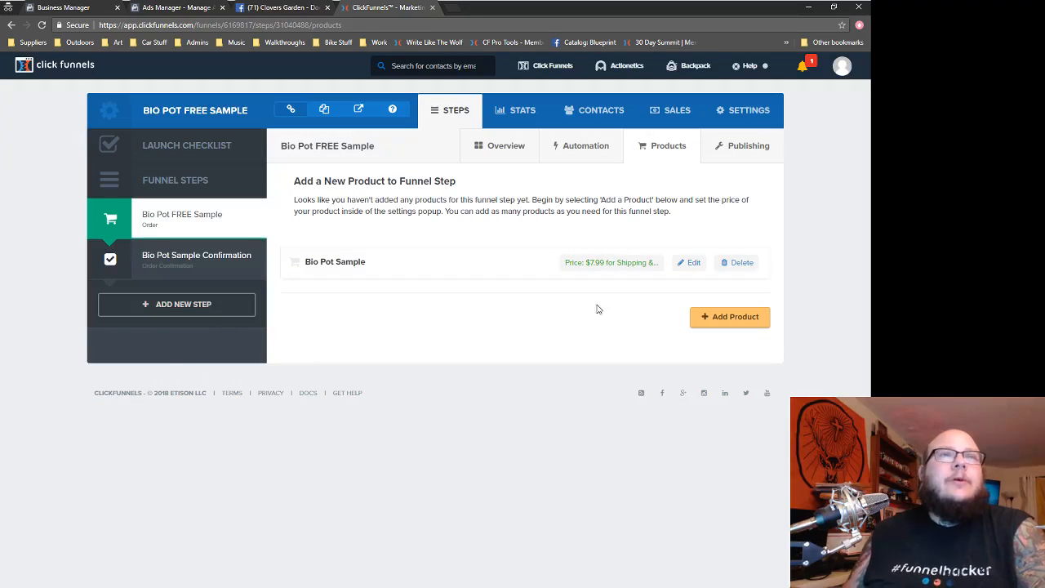
- Review the Bio Pot Sample Confirmation page in the page editor and return to the funnel steps
click(196, 257)
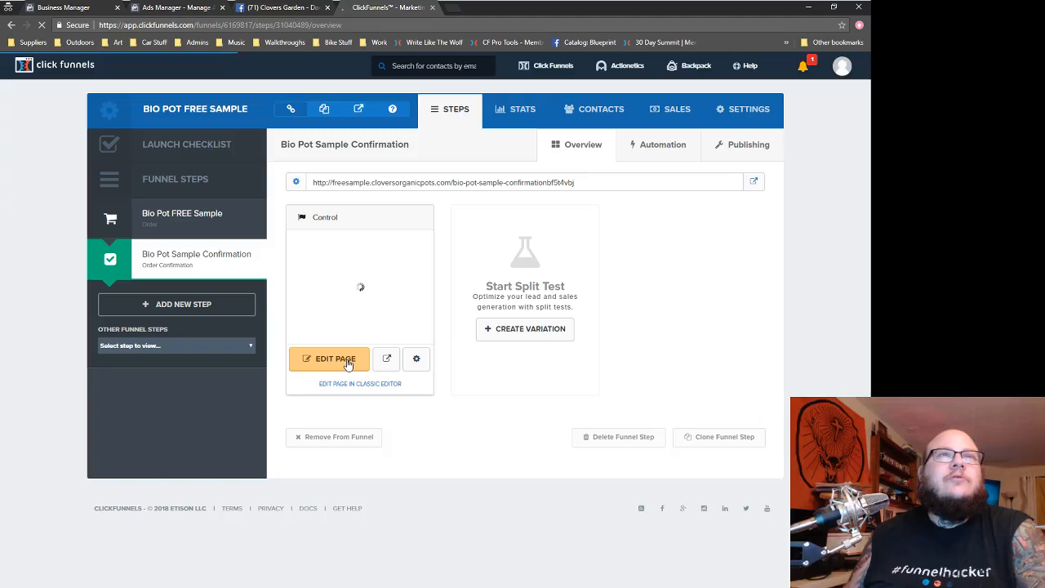
click(347, 361)
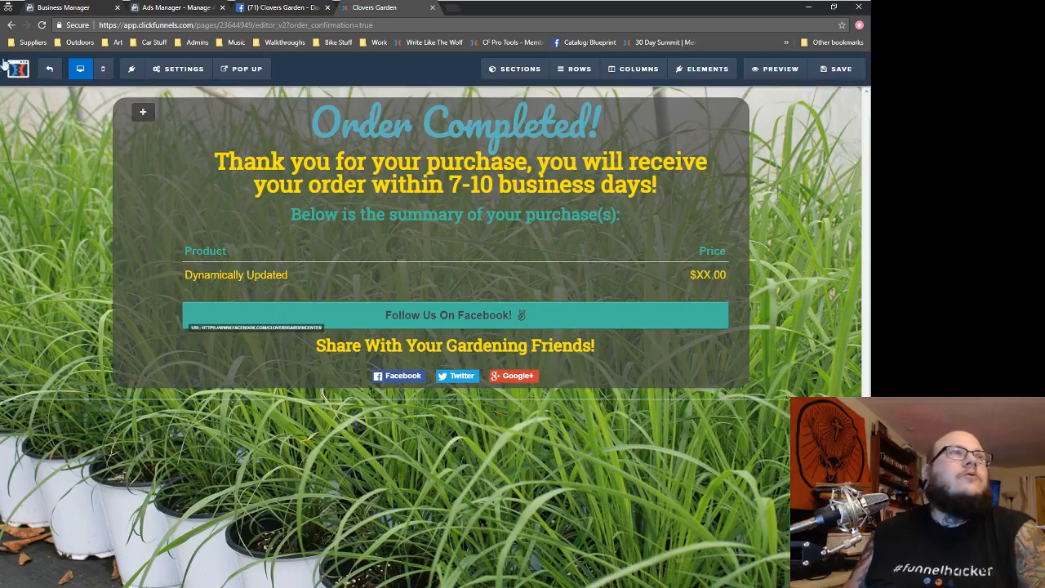
click(49, 69)
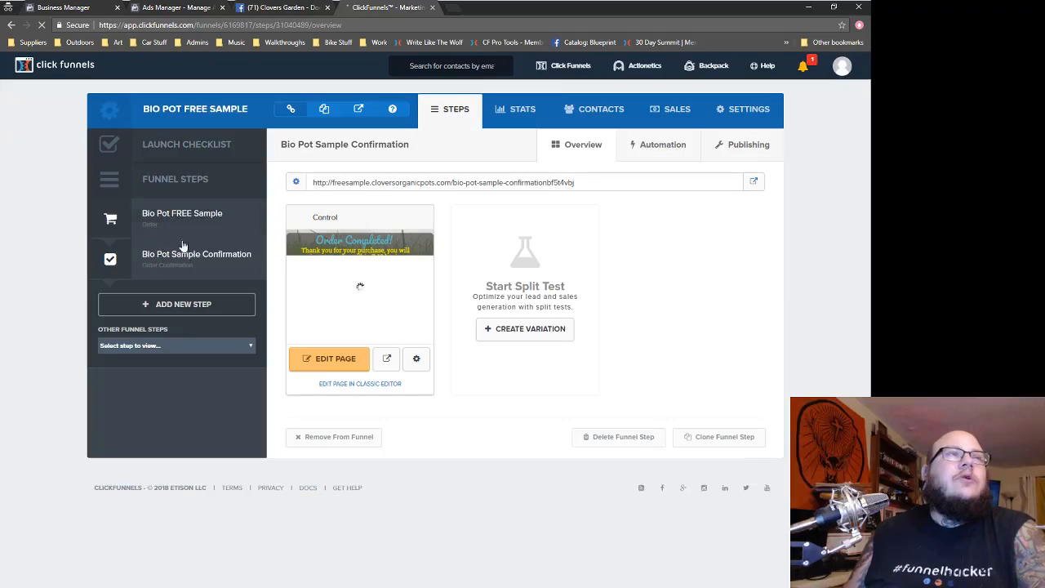
- Check the header and footer tracking code on the Control page of the Bio Pot FREE Sample step
click(203, 233)
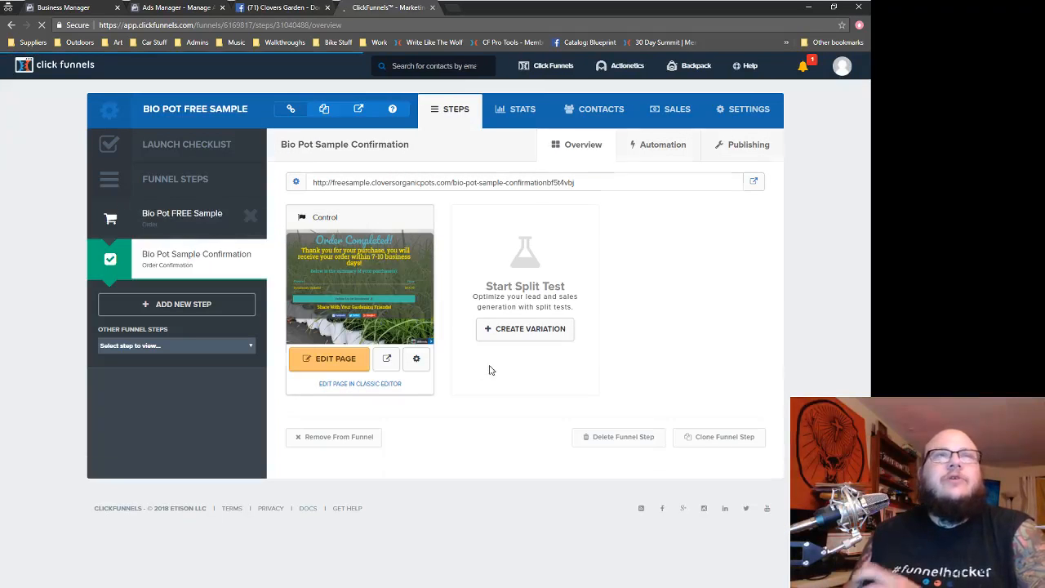
click(347, 370)
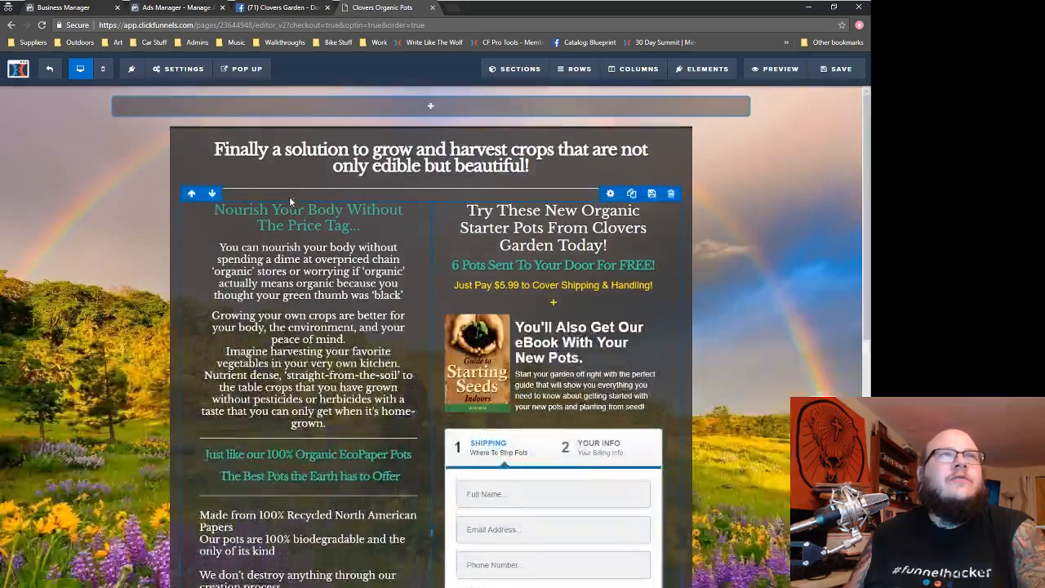
click(178, 69)
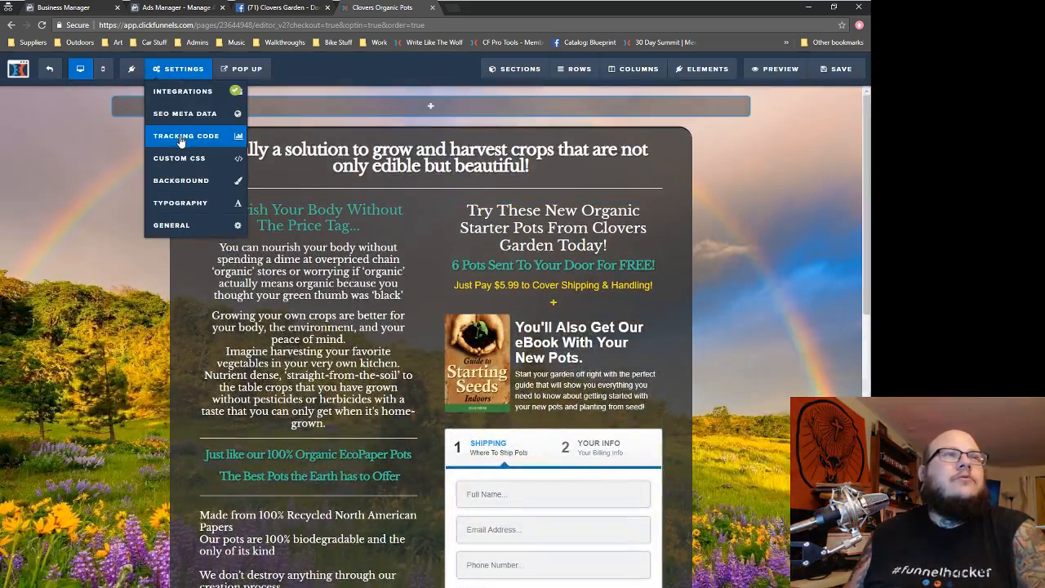
click(180, 136)
scroll(544, 196, down, 1)
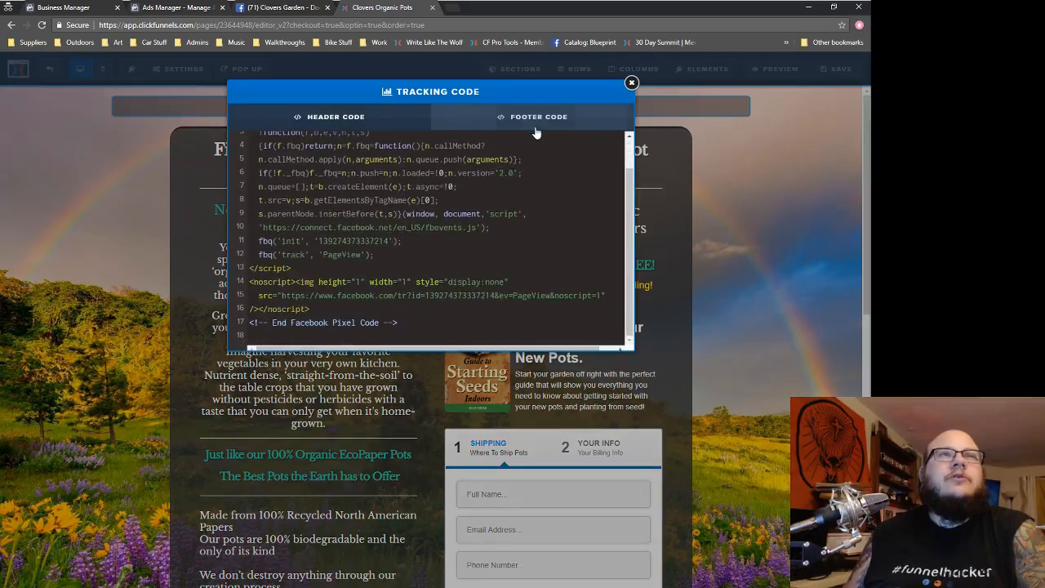
click(536, 118)
click(633, 83)
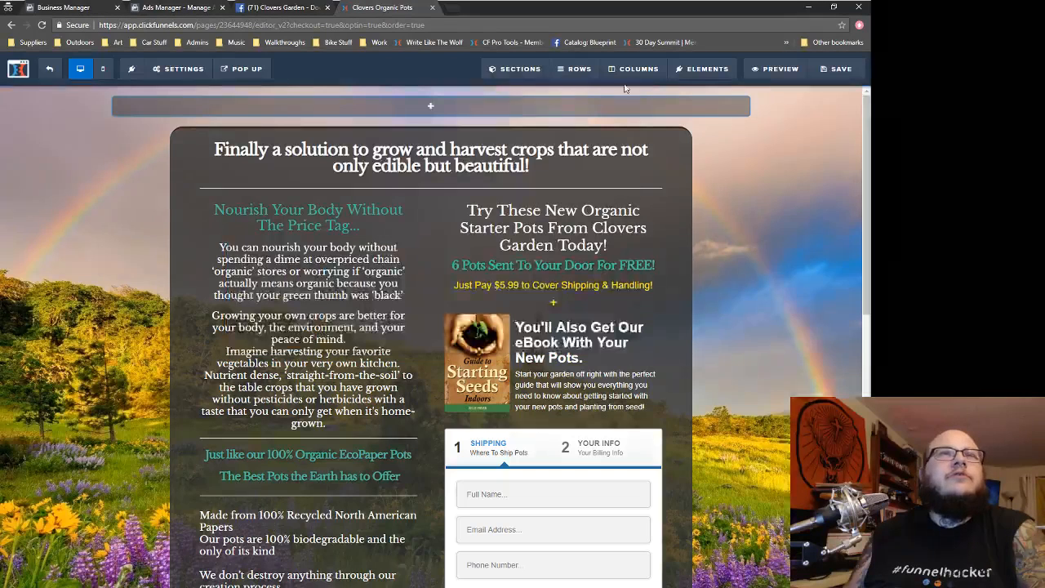
click(58, 76)
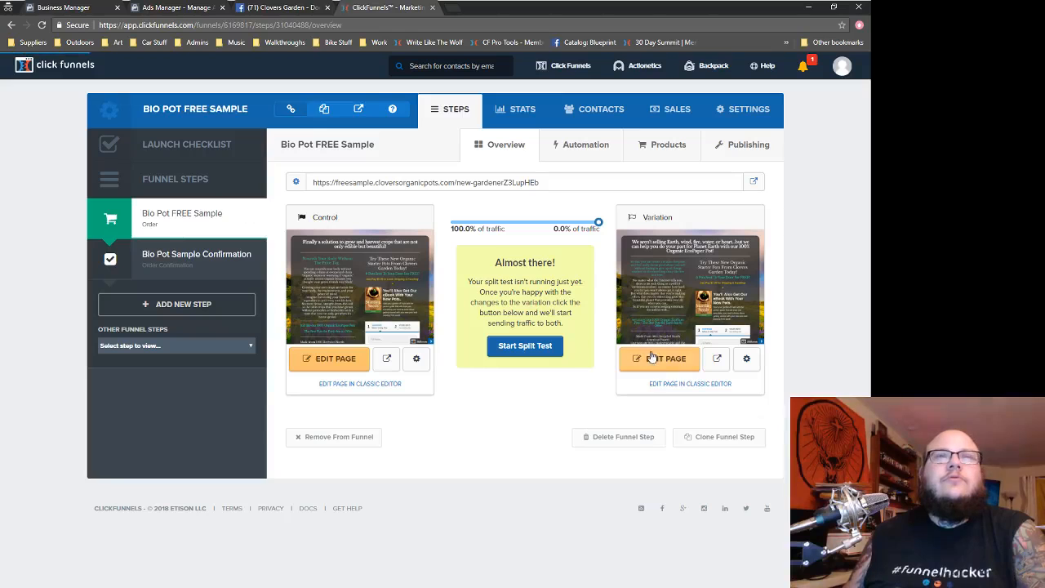
- Check the header and footer tracking code on the Variation page of the Bio Pot FREE Sample step
click(658, 358)
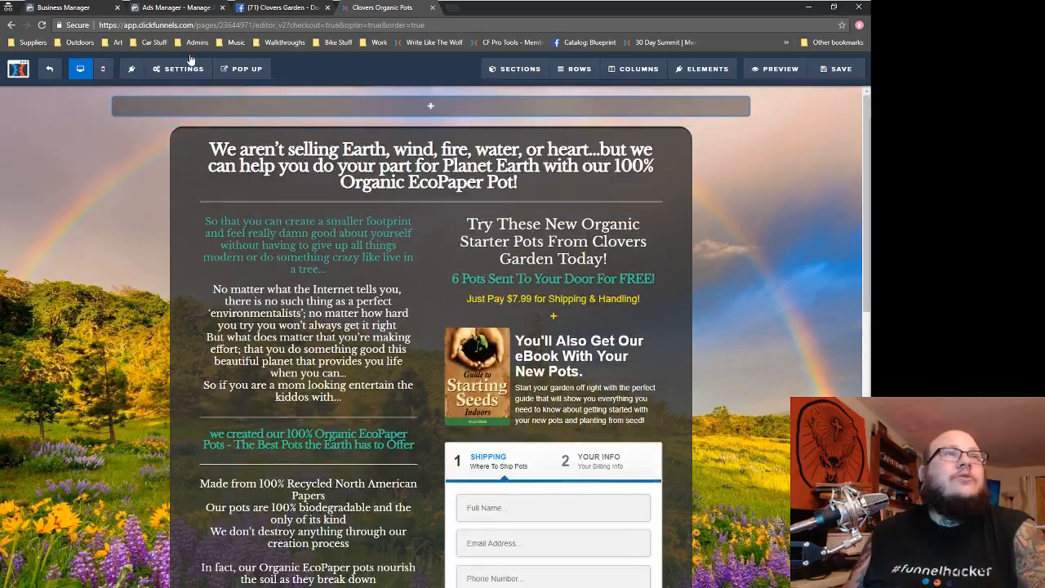
mouse_move(190, 72)
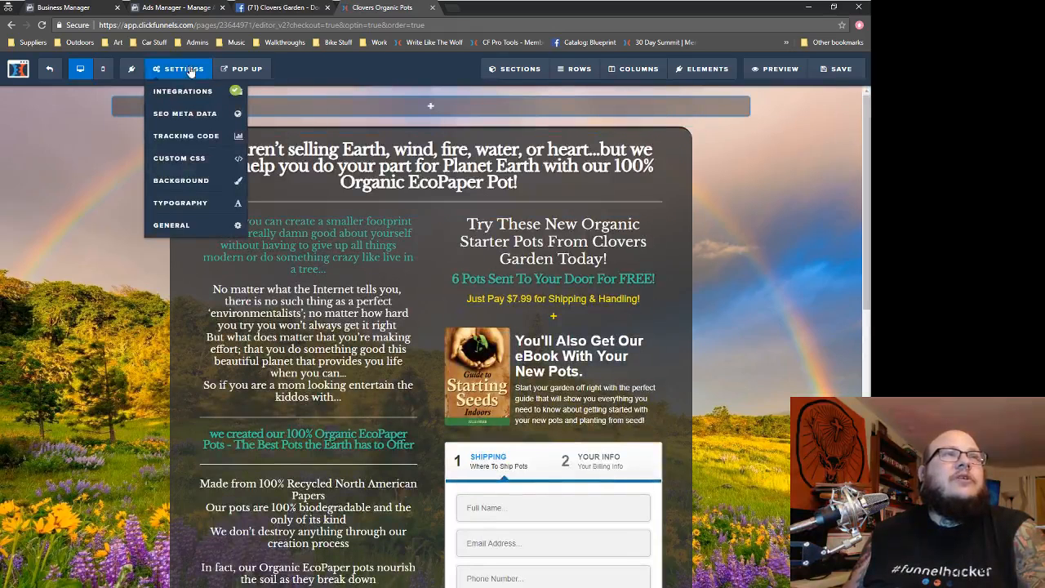
click(191, 141)
scroll(433, 237, down, 2)
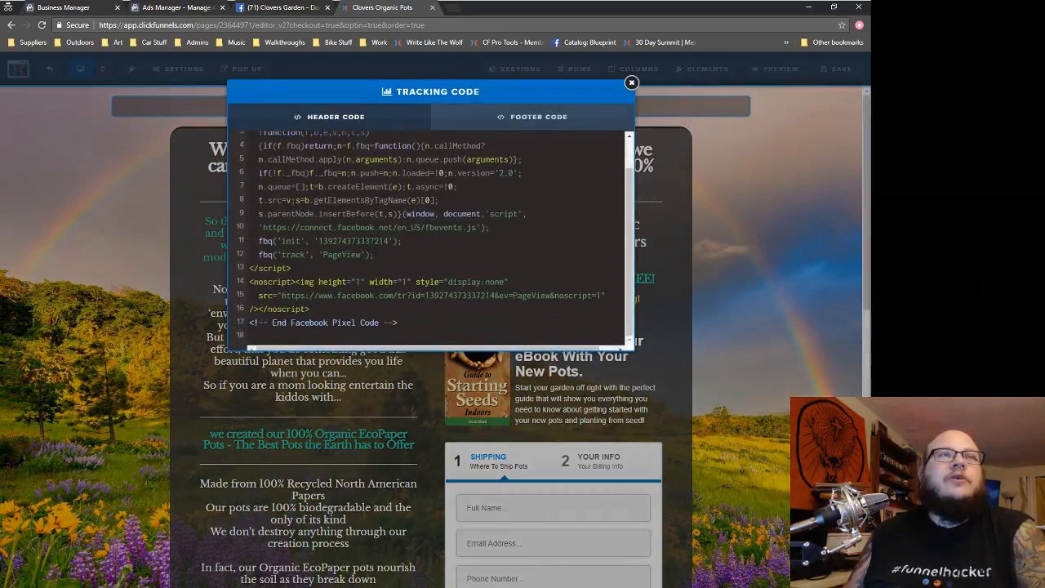
scroll(433, 237, up, 2)
click(516, 124)
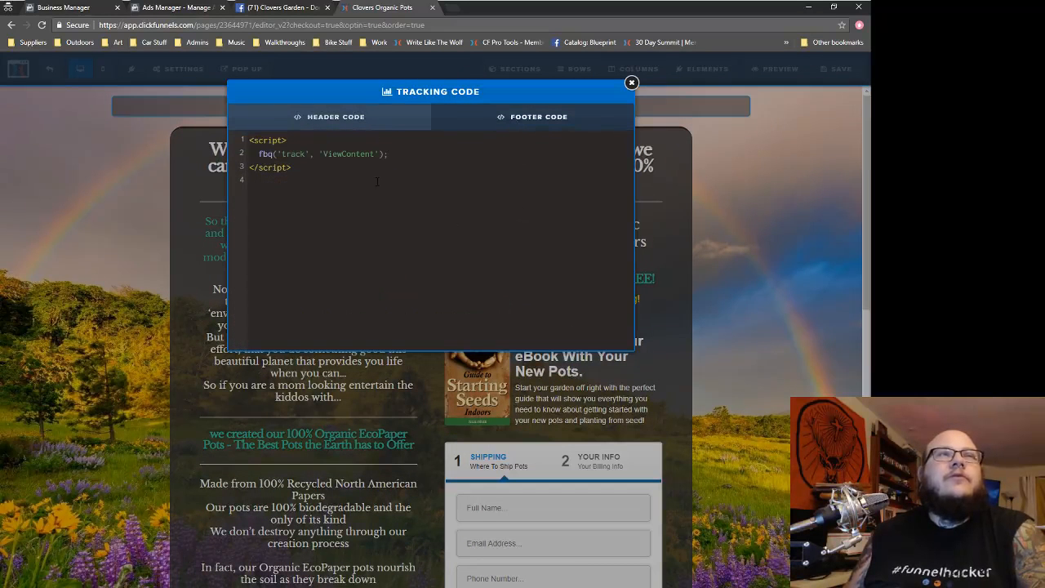
drag(328, 170, 236, 136)
click(507, 208)
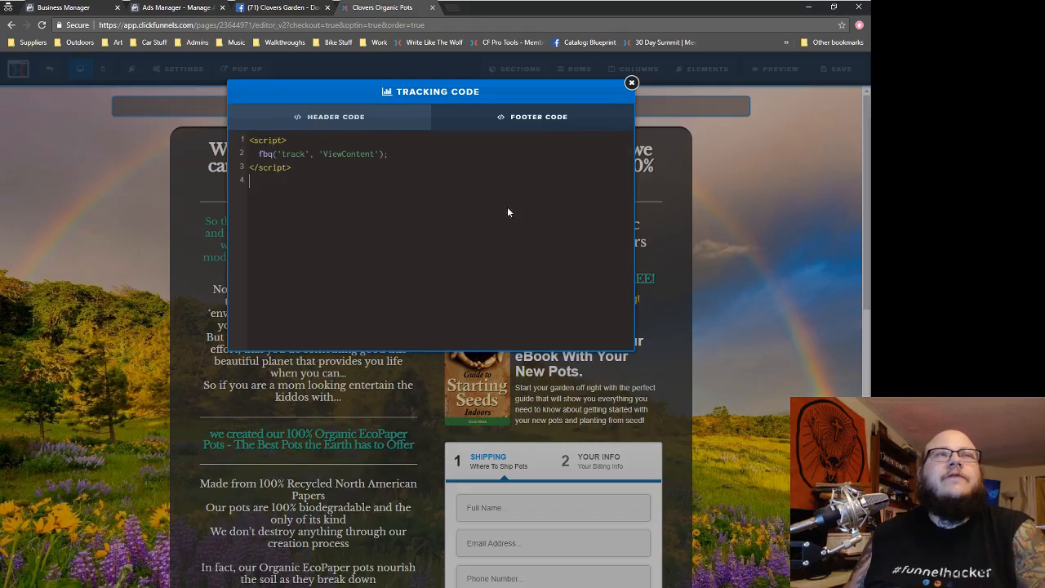
click(632, 84)
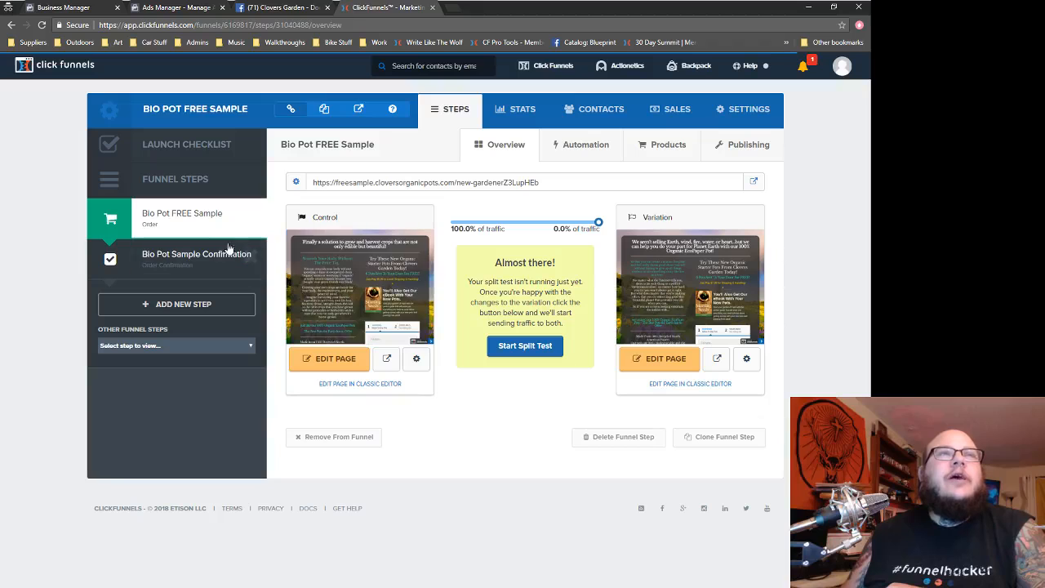
- Open the freesample.cloversorganicpots.com domain for editing from the account's domain list and verify its setup
click(842, 65)
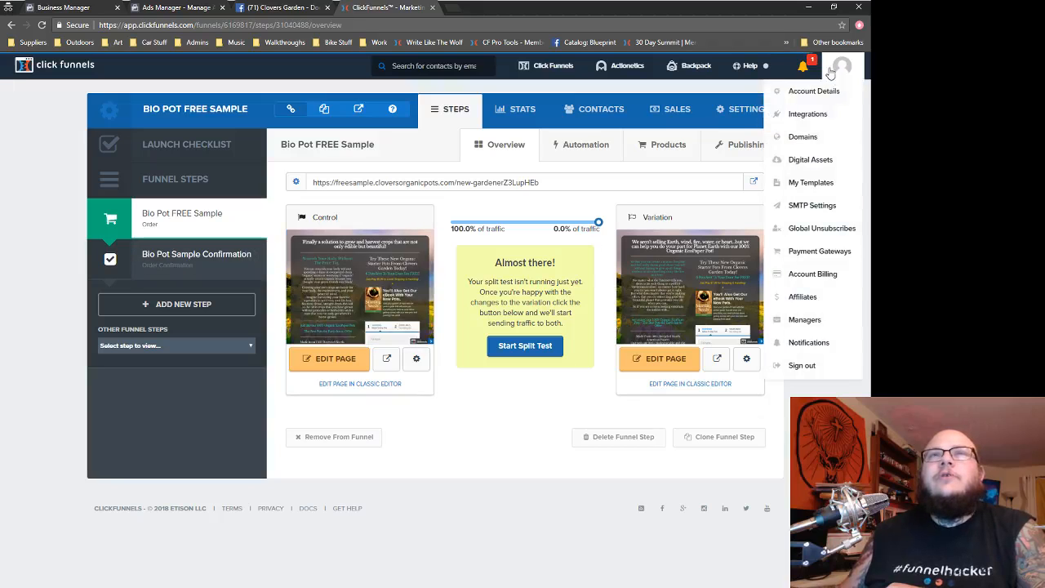
click(796, 144)
scroll(595, 419, down, 2)
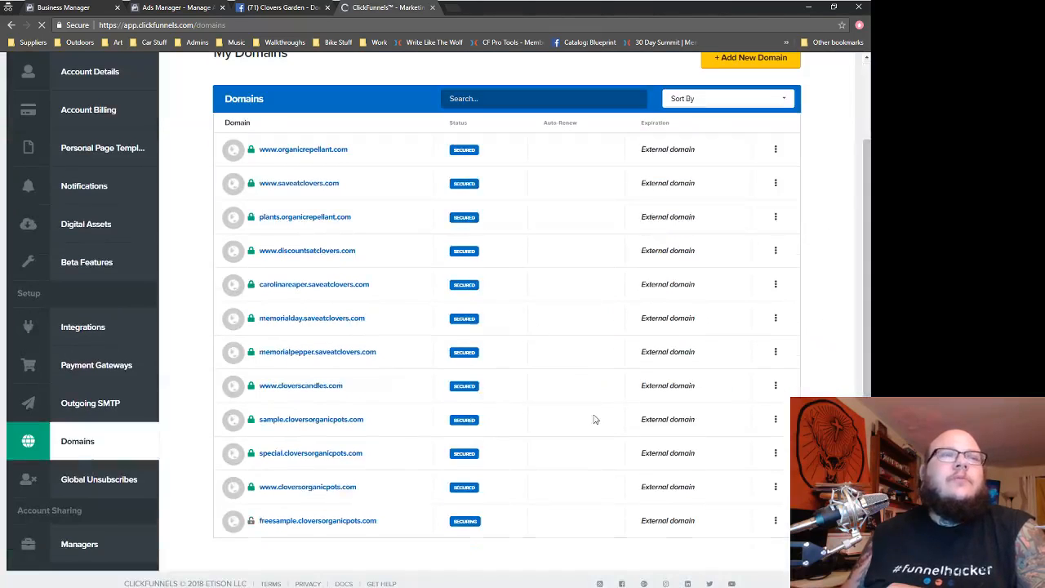
click(776, 522)
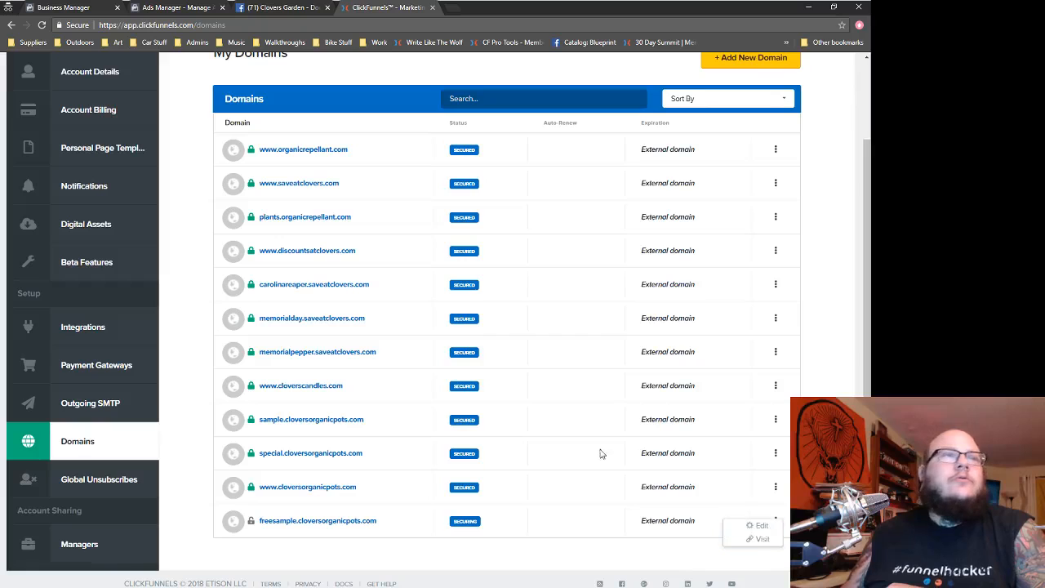
click(760, 526)
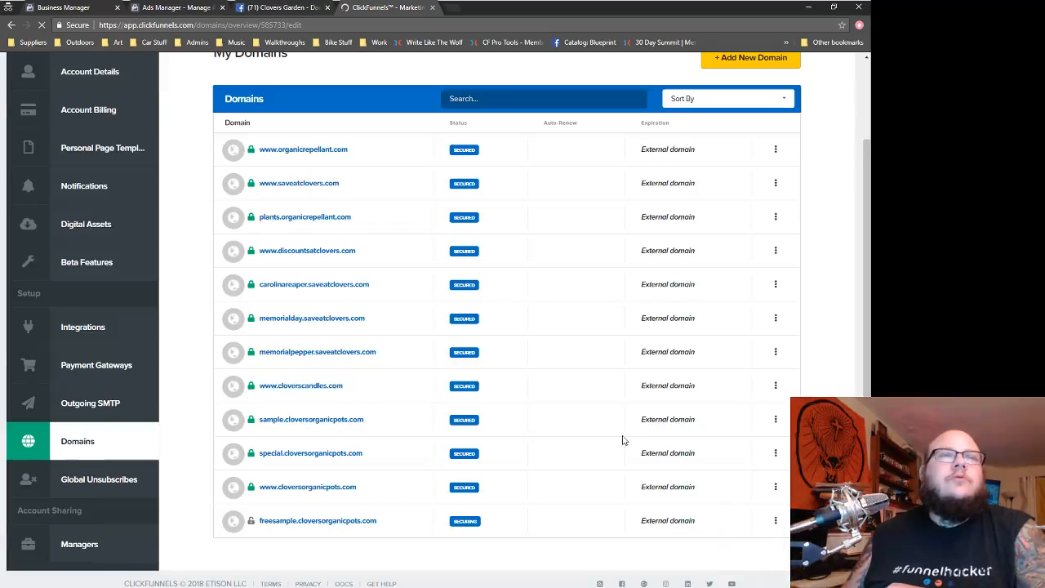
click(778, 315)
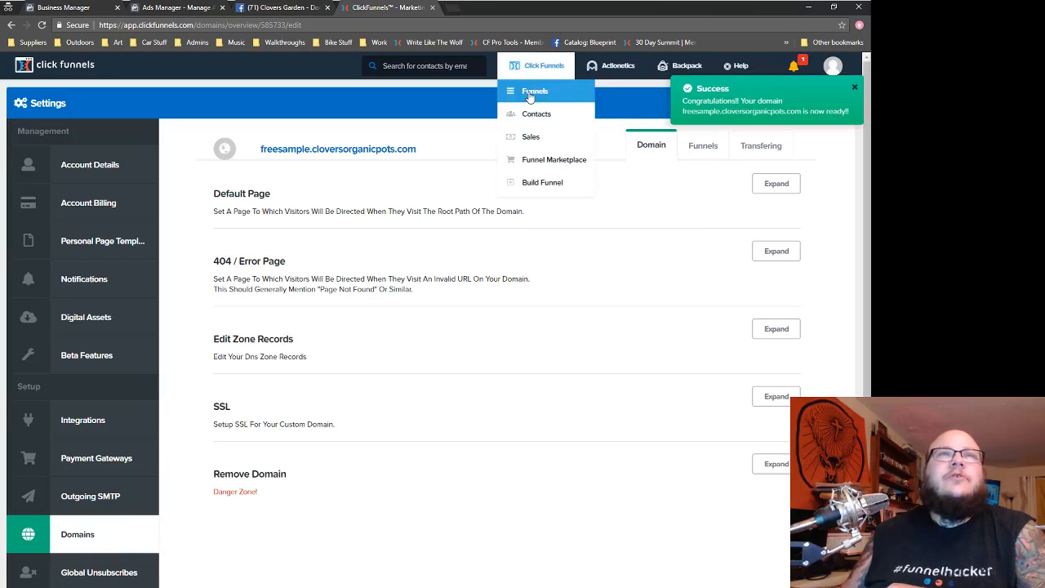
click(460, 7)
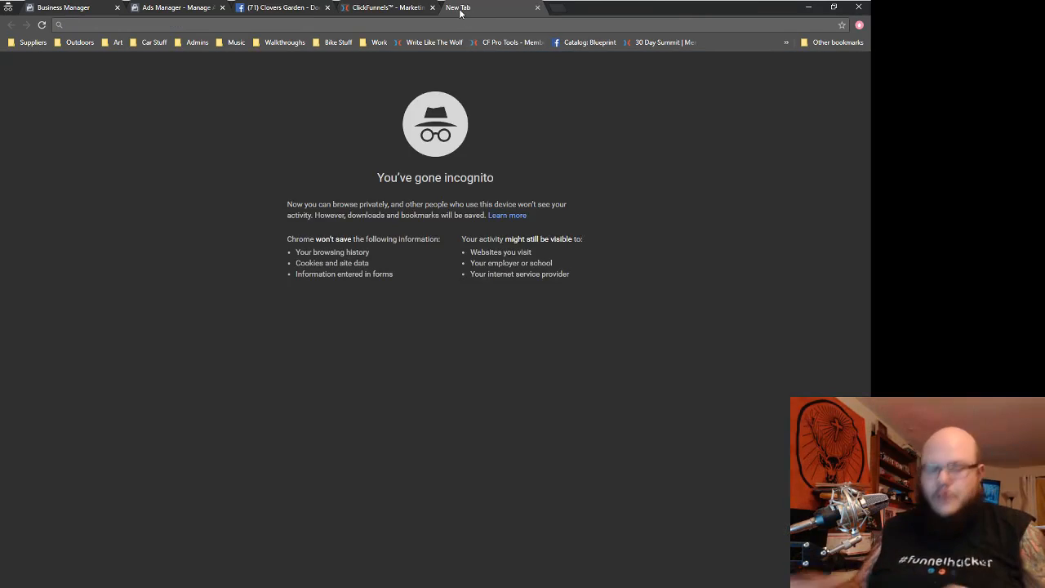
text(https://)
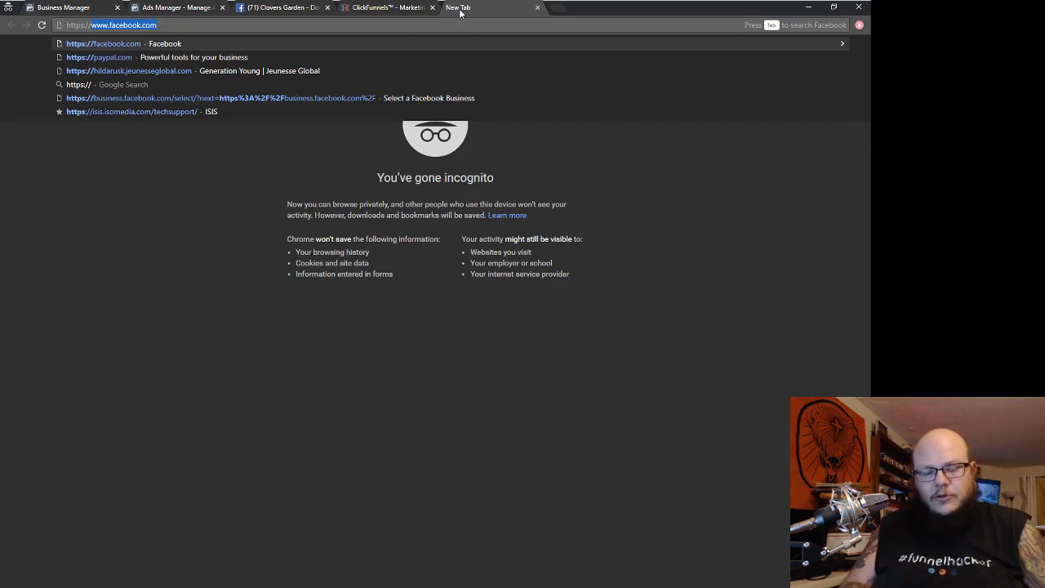
text(fee)
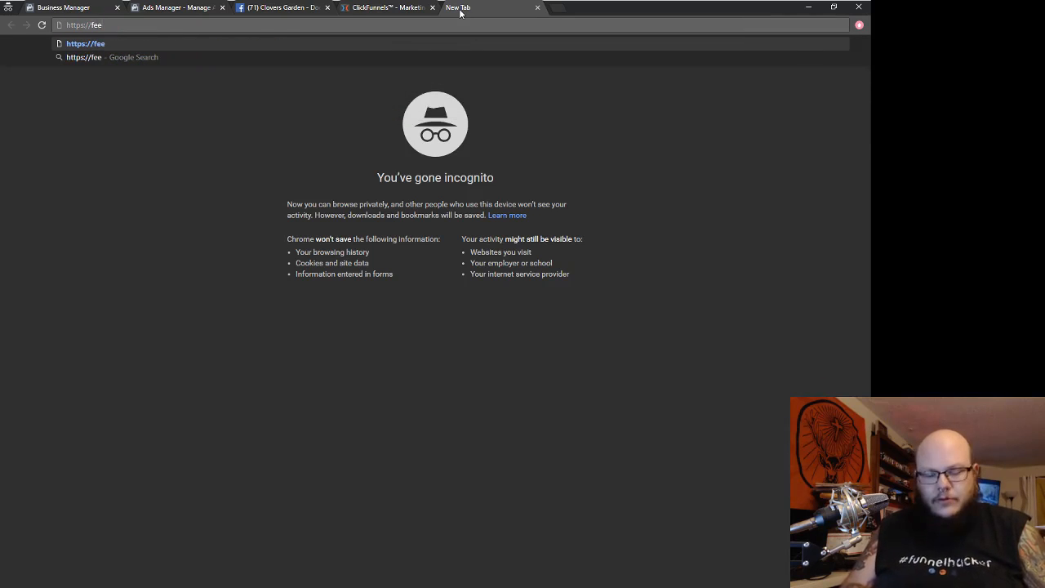
key(BackSpace)
key(BackSpace)
text(rees)
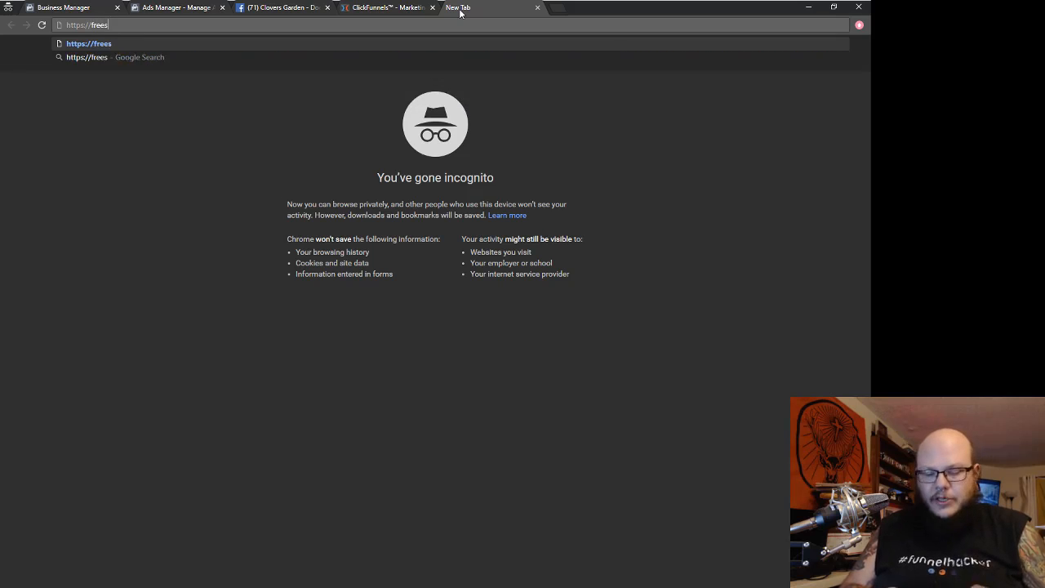
text(ample.clo)
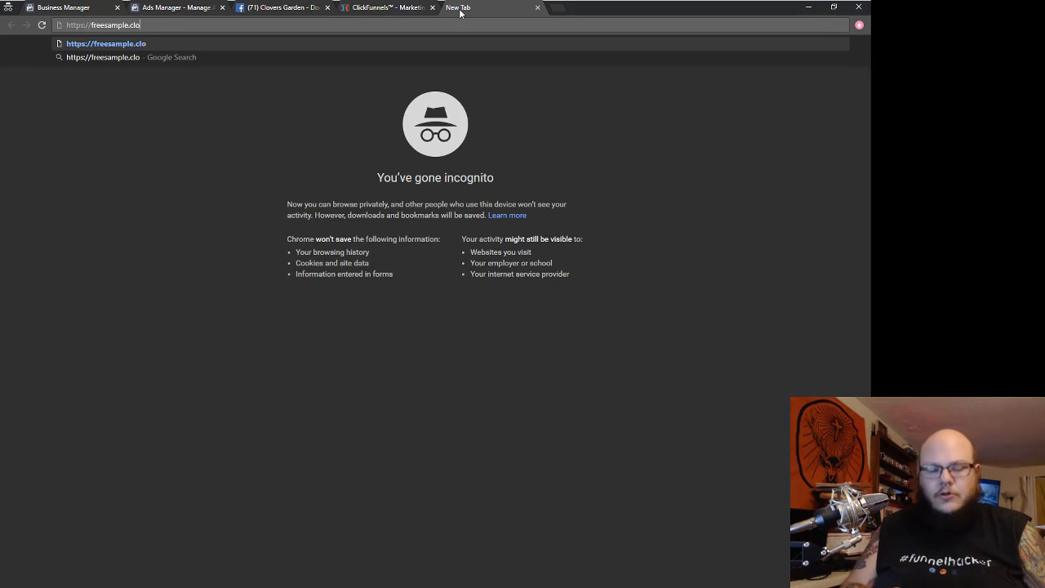
text(versorgani)
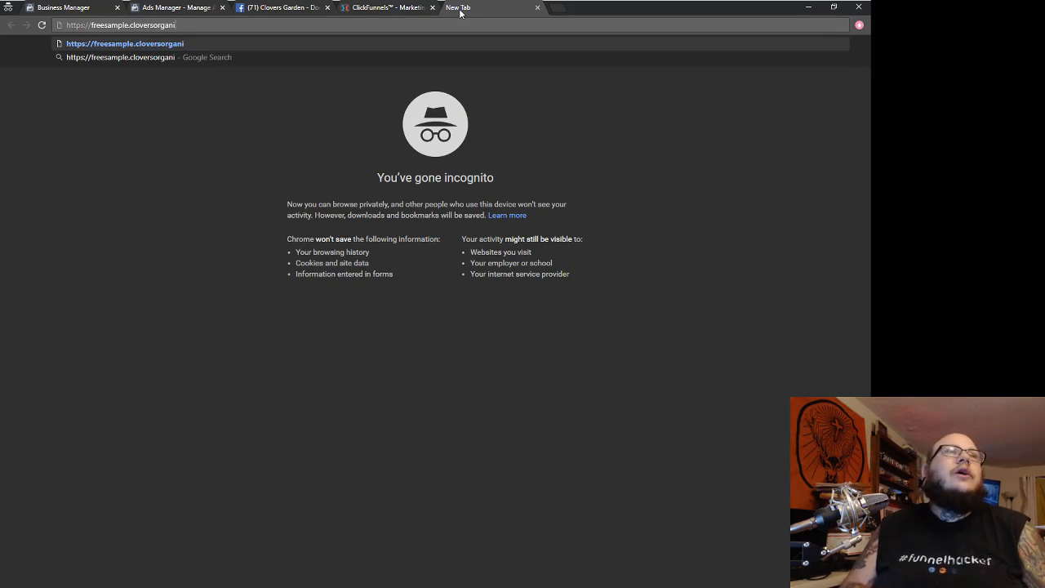
text(cpots.)
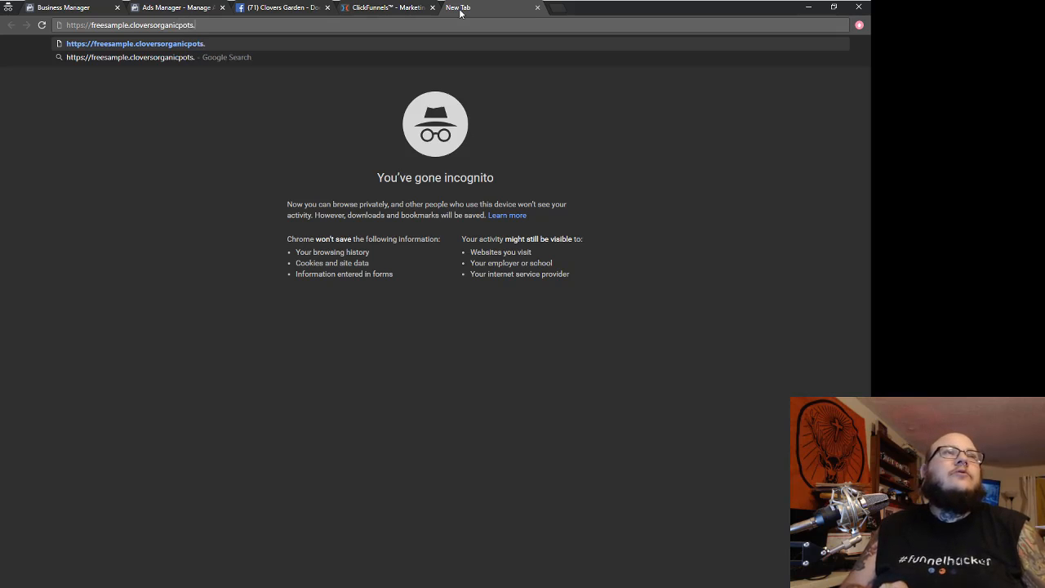
text(com/)
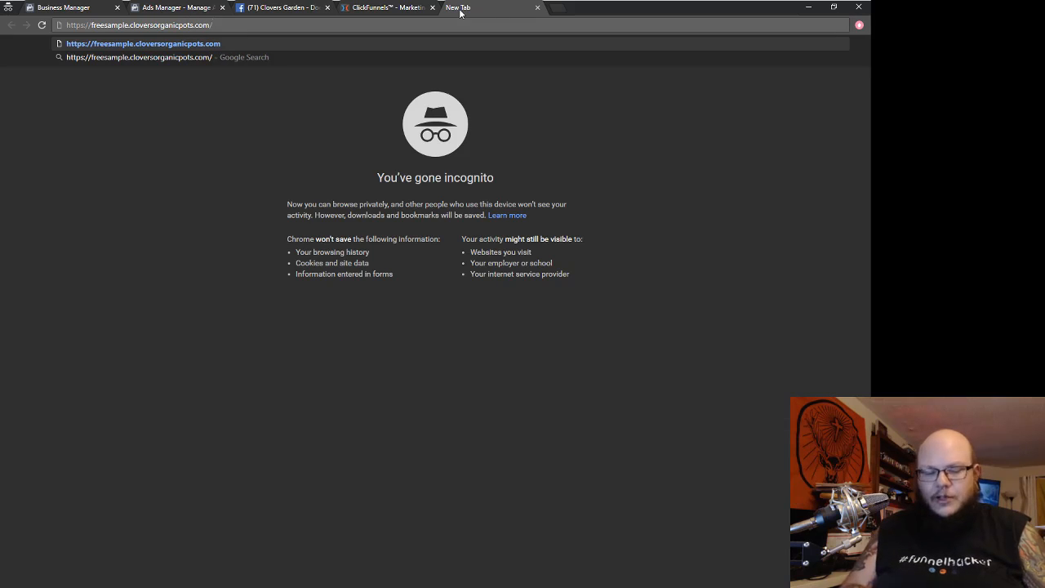
text(new-gardener)
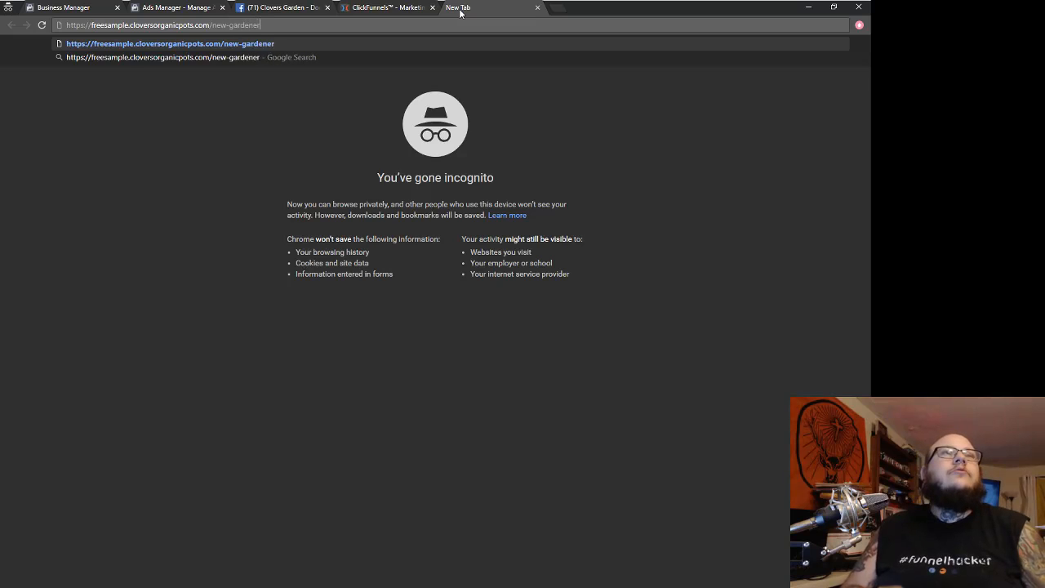
key(Return)
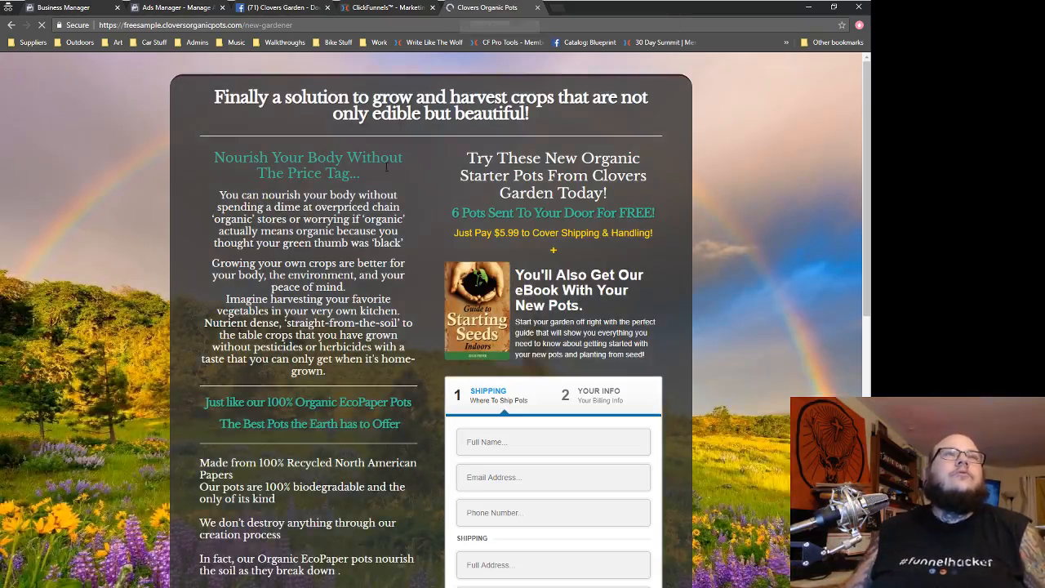
scroll(302, 259, down, 7)
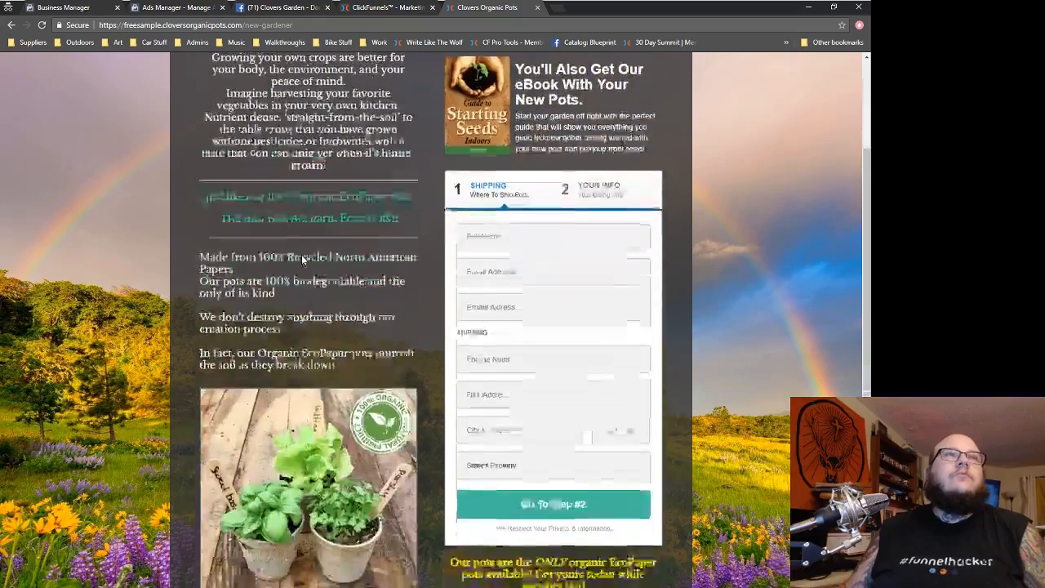
scroll(303, 258, up, 4)
scroll(302, 258, up, 3)
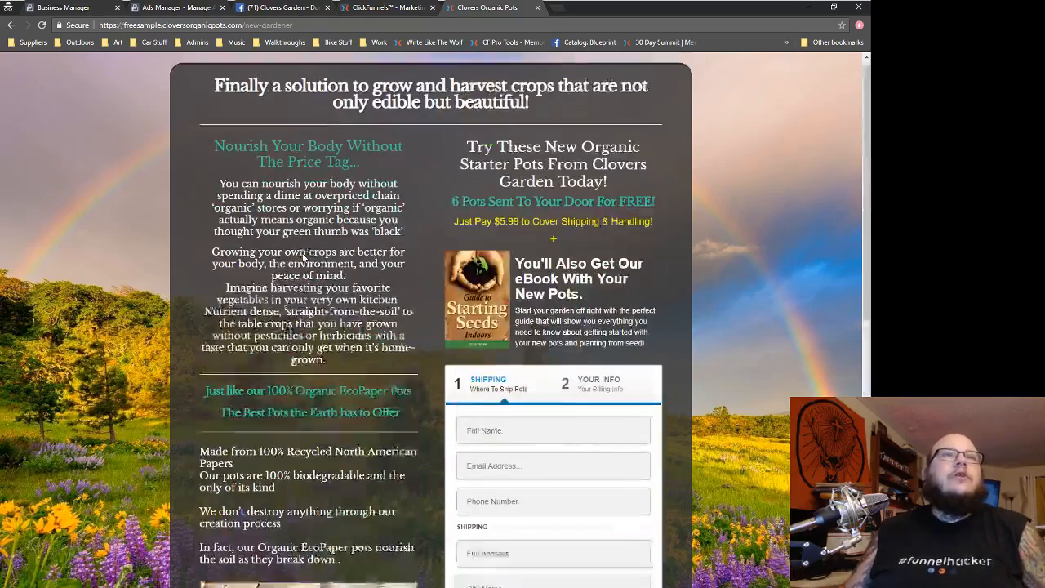
click(365, 25)
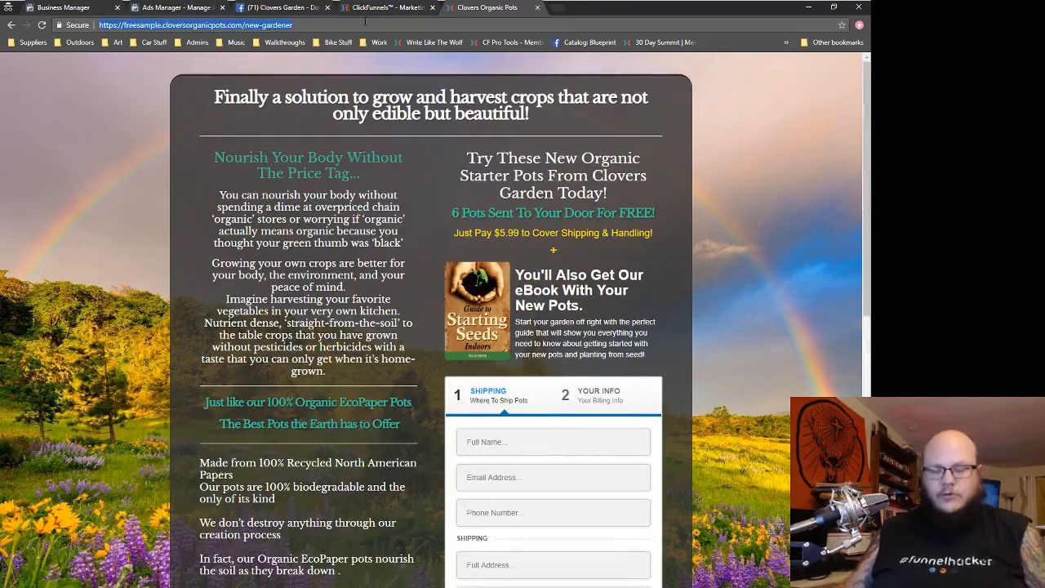
key(ctrl+c)
key(ctrl+shift+n)
key(ctrl+v)
key(BackSpace)
key(BackSpace)
key(BackSpace)
key(BackSpace)
key(BackSpace)
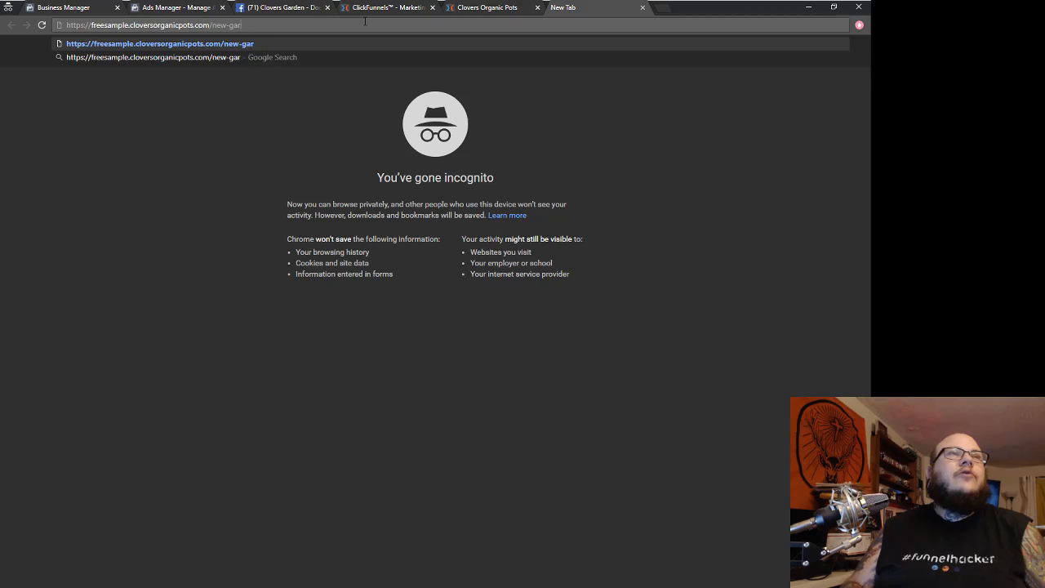
key(BackSpace)
key(BackSpace)
key(BackSpace)
key(BackSpace)
key(BackSpace)
key(BackSpace)
key(BackSpace)
text(c)
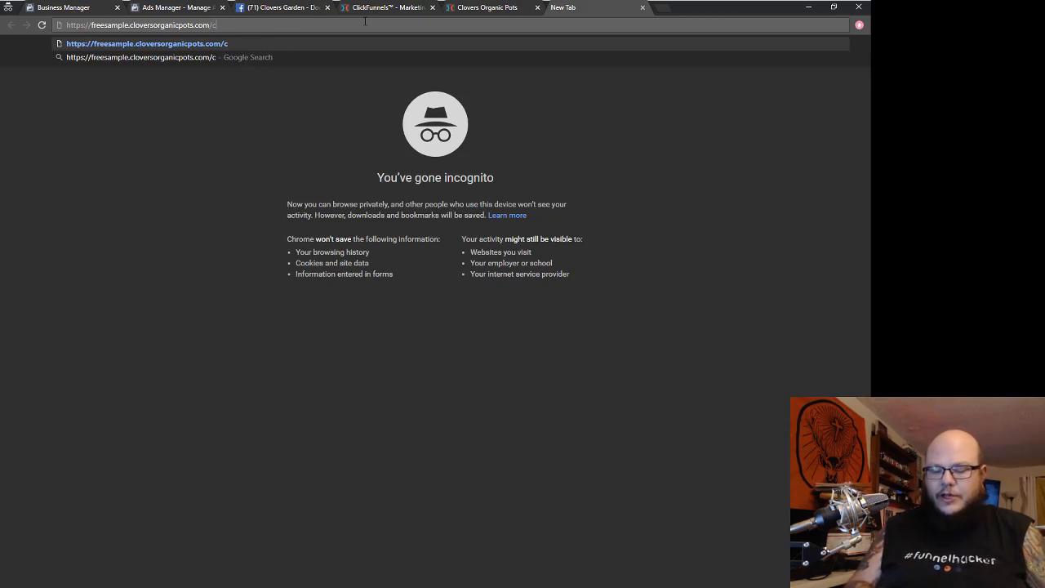
text(aptaiu)
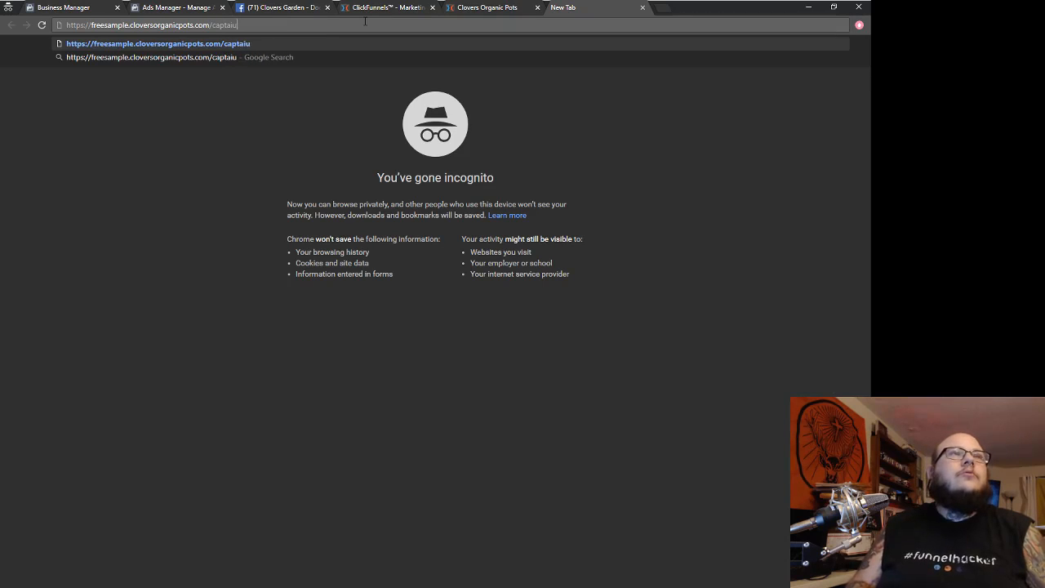
key(BackSpace)
text(n-pla)
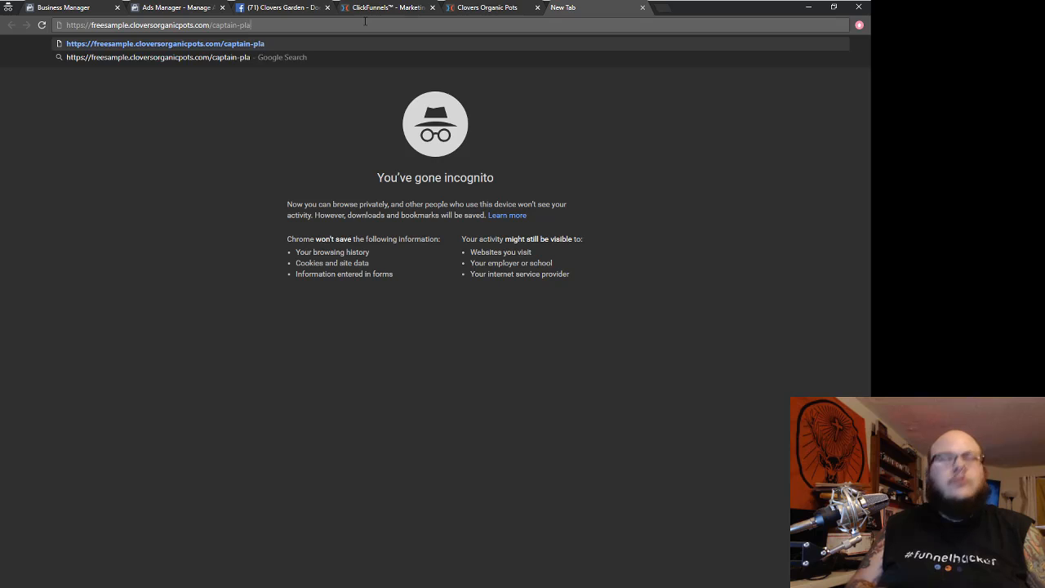
text(net)
key(Return)
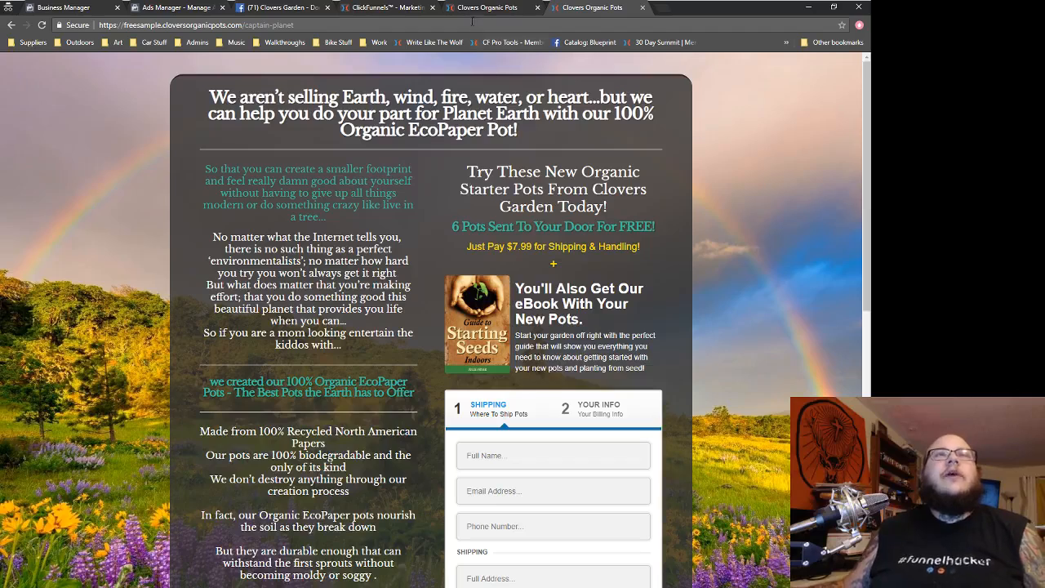
- Compare the headline and shipping price of the live new-gardener and captain-planet pages, and revisit the domain settings
click(482, 12)
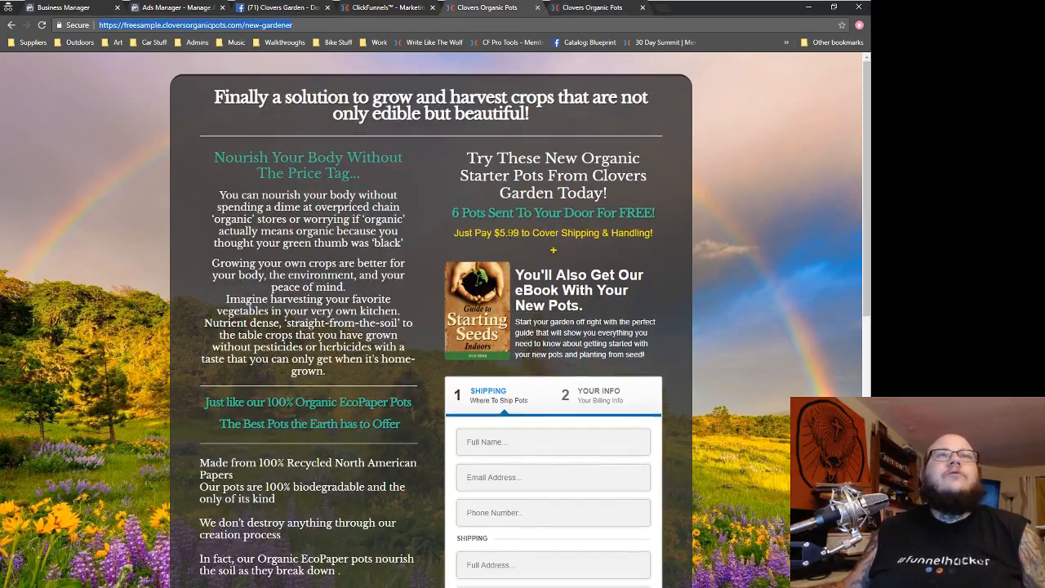
click(627, 10)
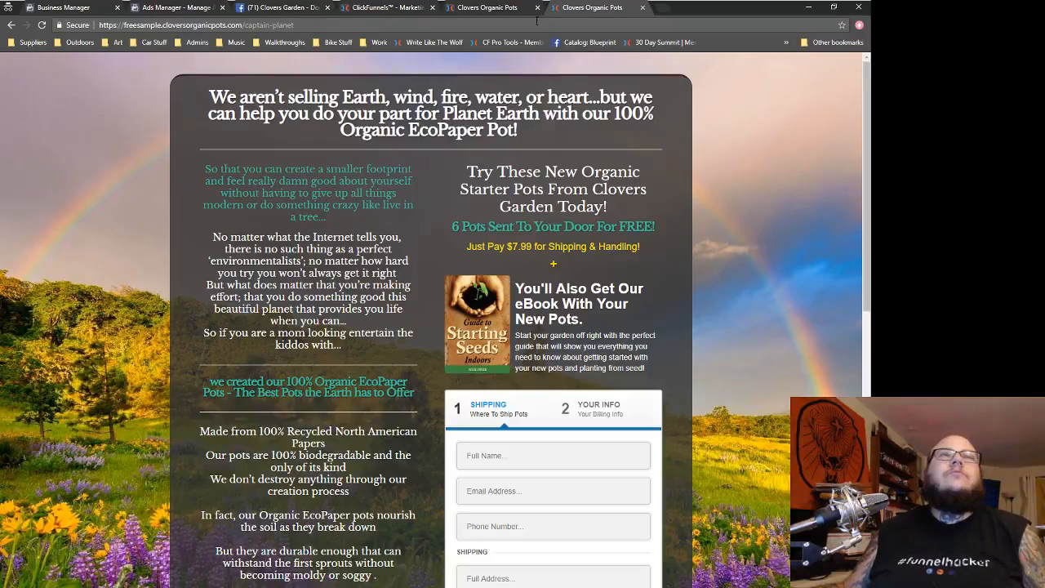
click(504, 12)
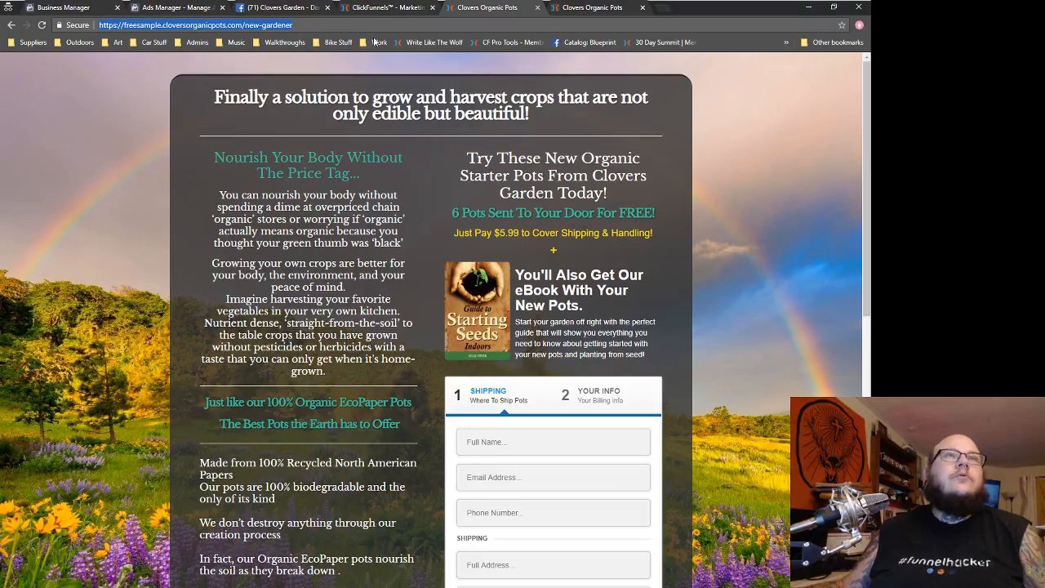
click(377, 9)
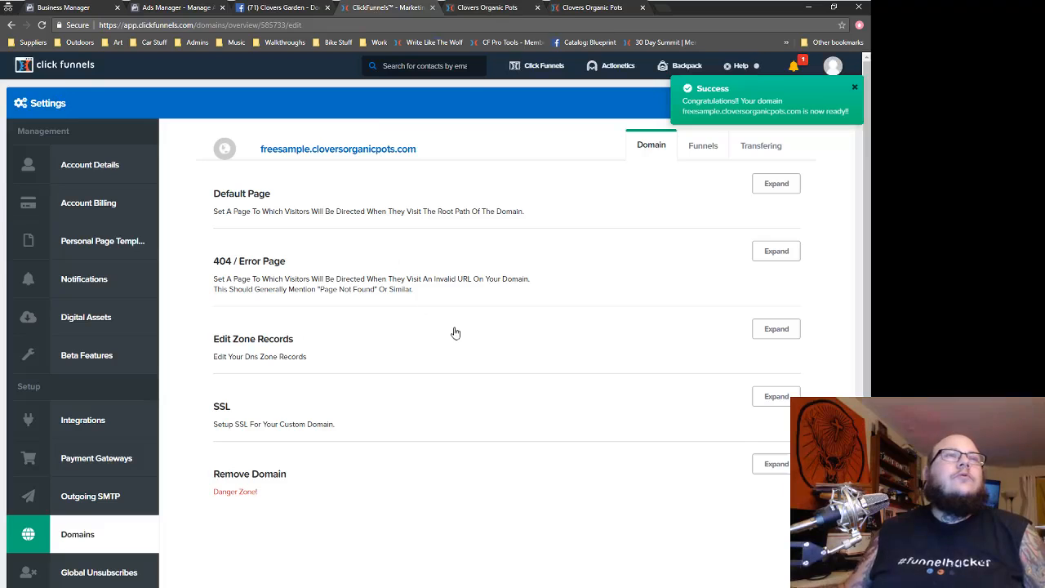
click(464, 9)
- Load the root address freesample.cloversorganicpots.com in a new tab and reload it to check which page variation is served
click(662, 8)
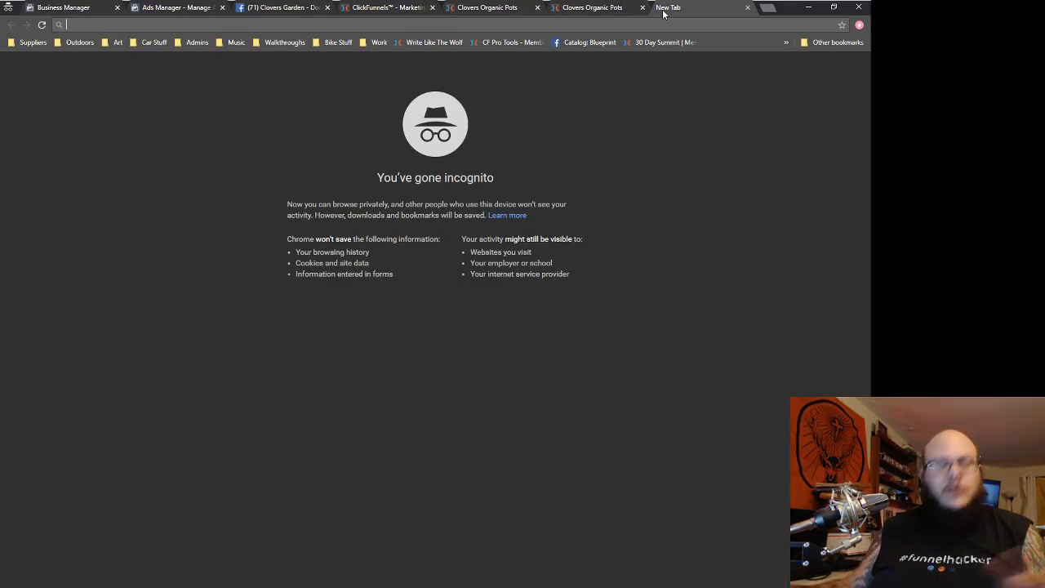
text(free)
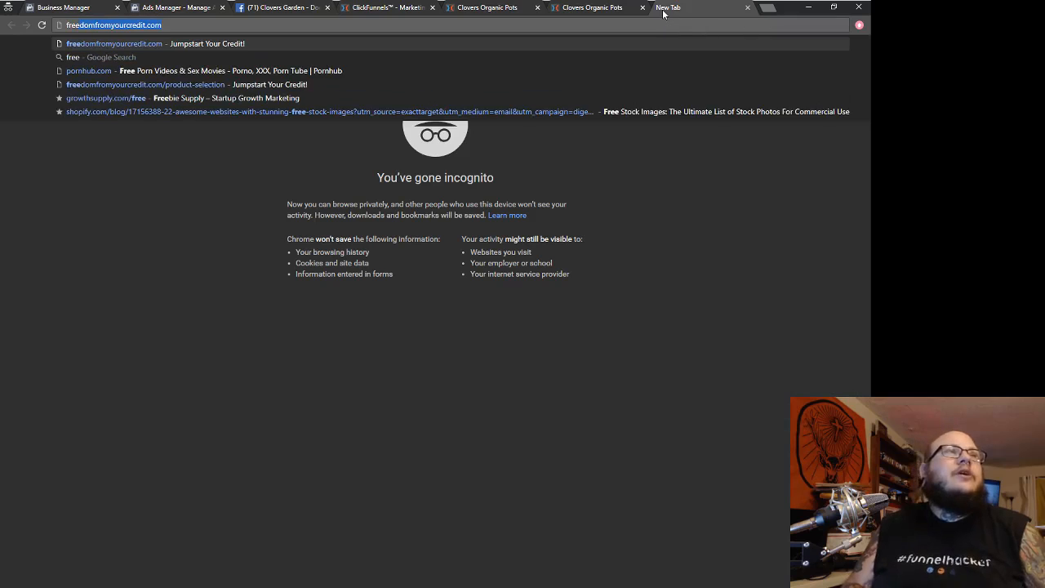
text(sample)
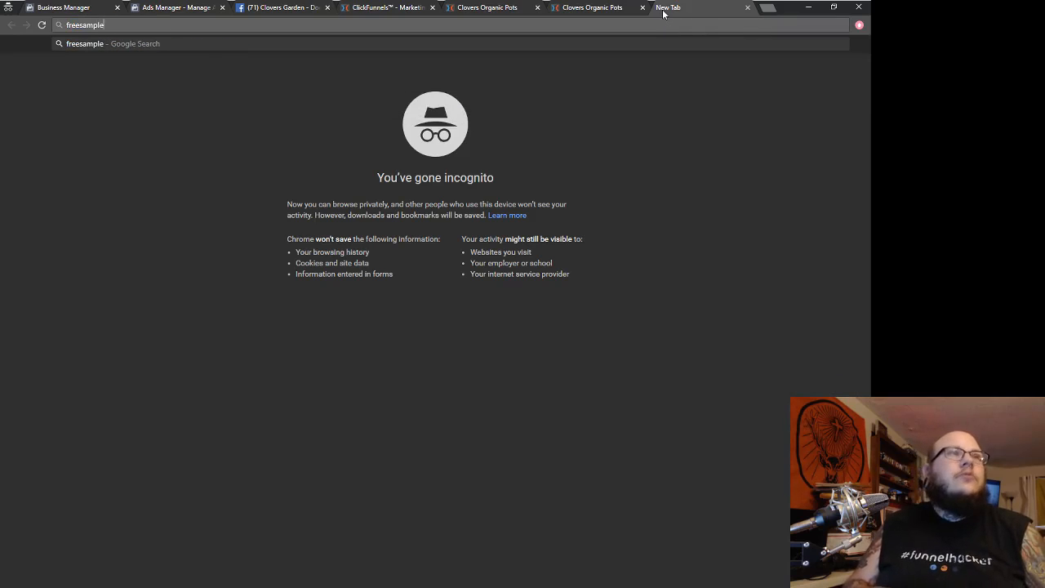
text(.)
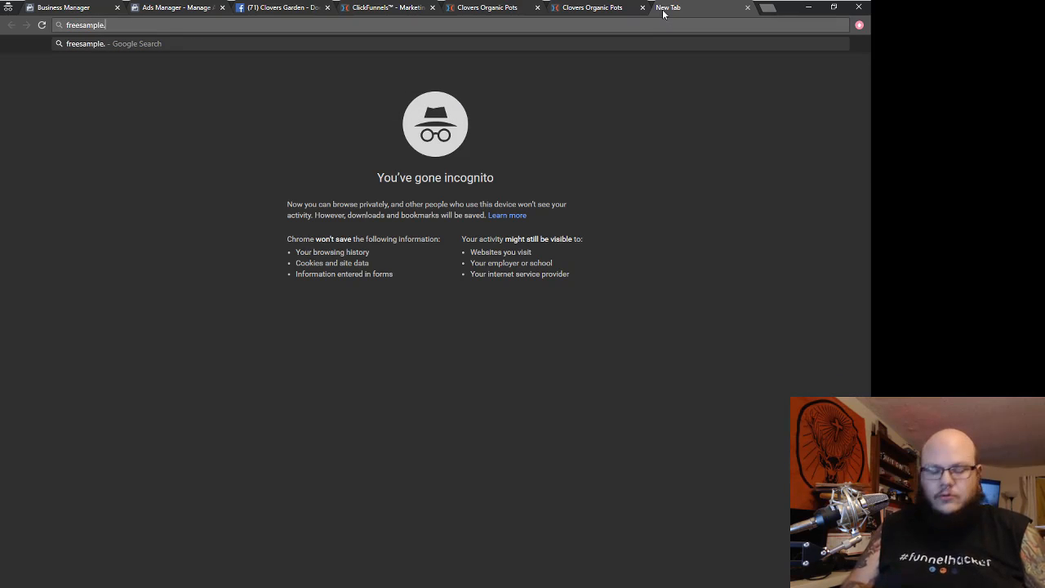
text(cl)
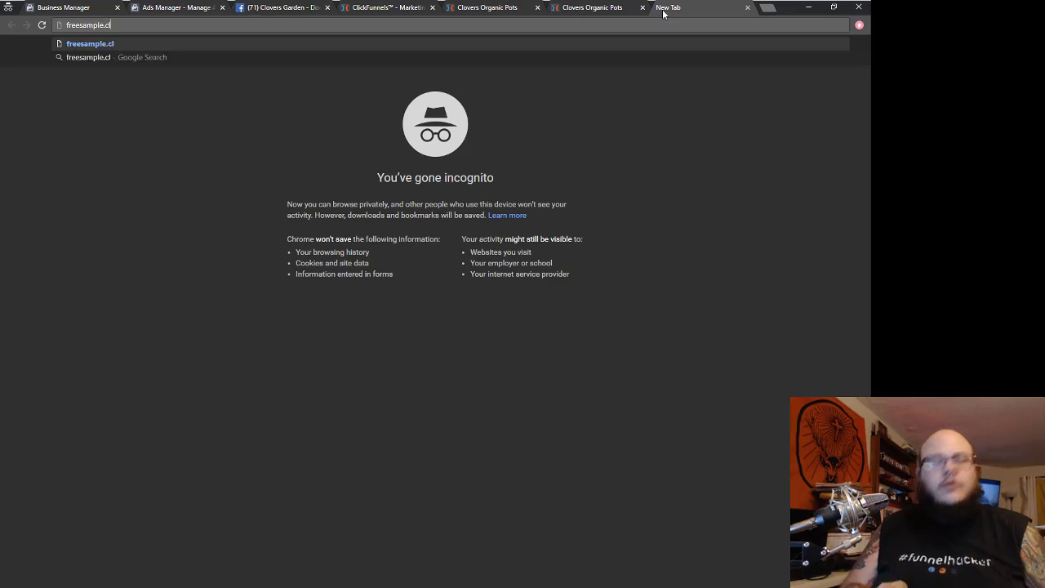
text(oversor)
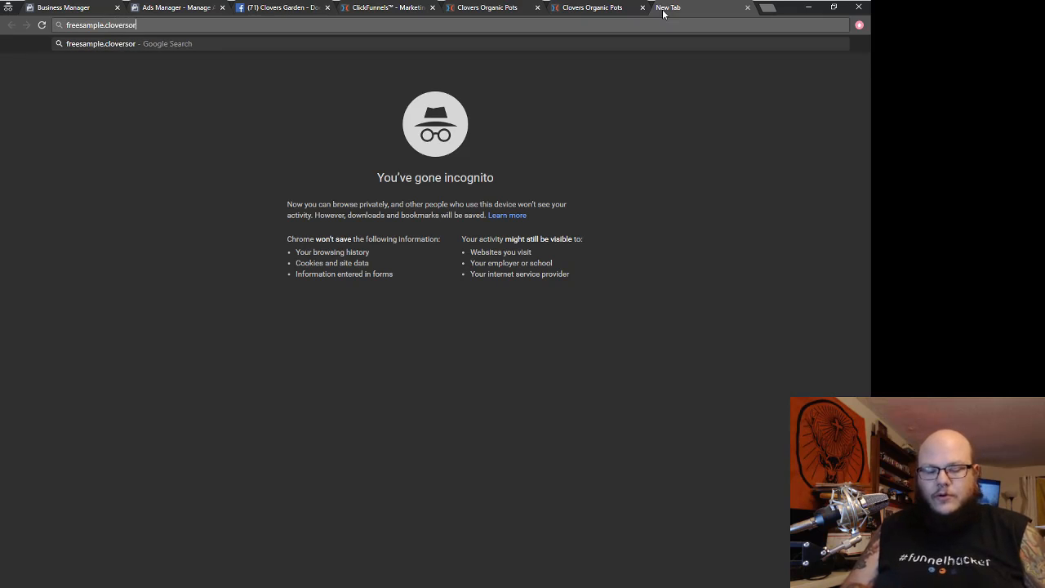
text(ganicpots.com)
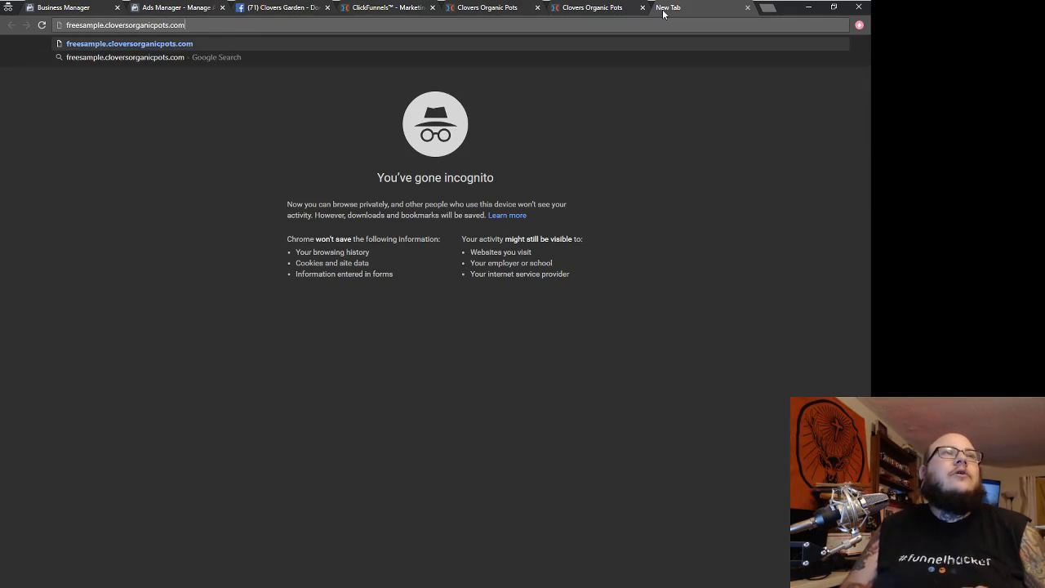
key(Return)
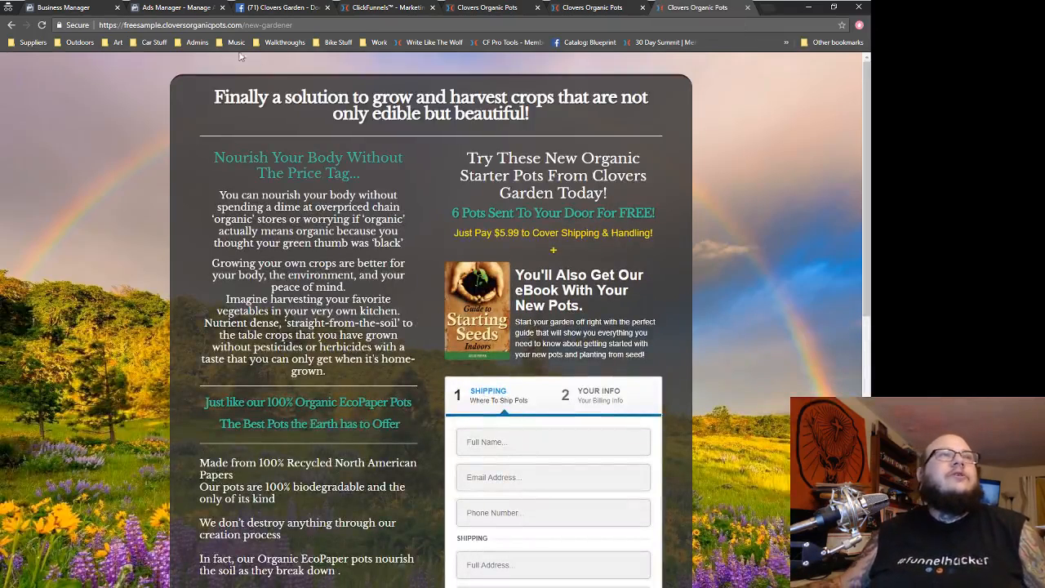
click(42, 25)
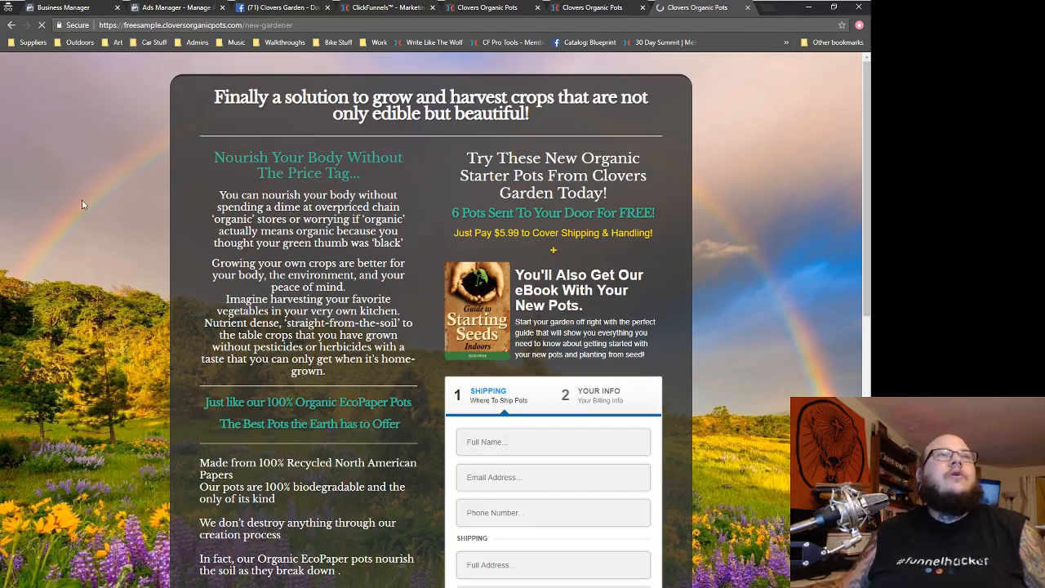
click(300, 27)
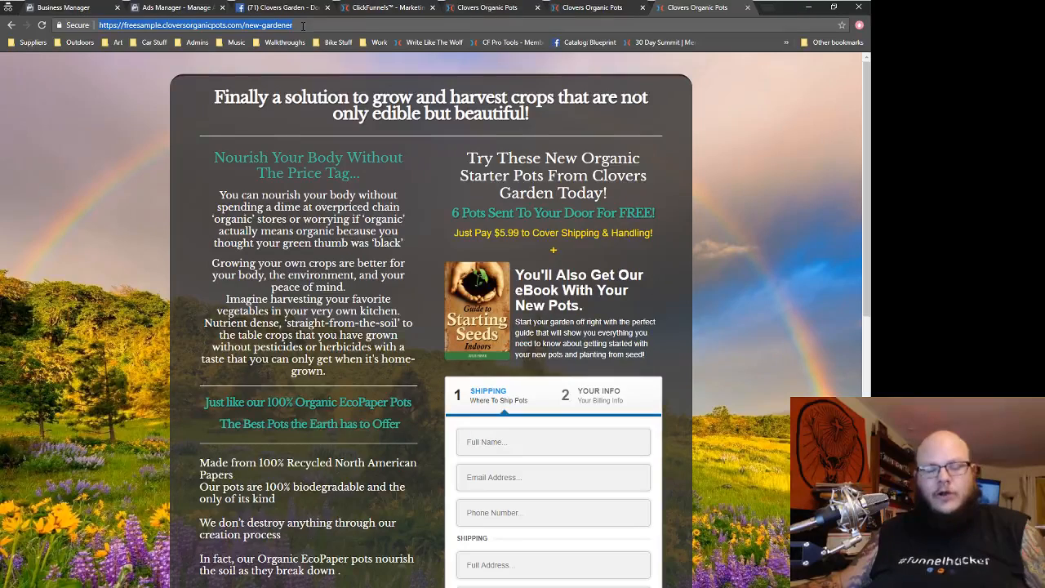
right_click(173, 587)
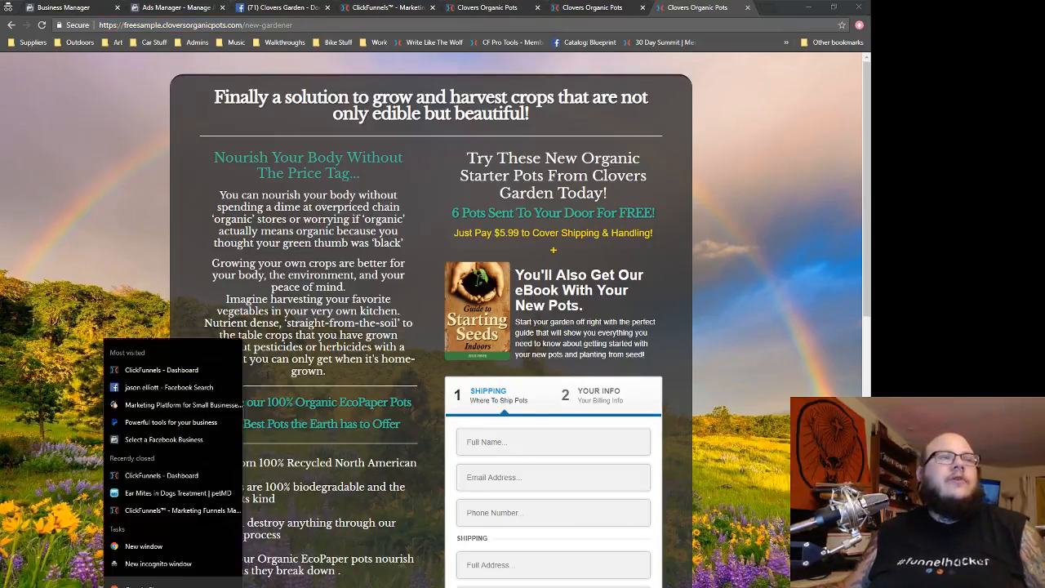
click(182, 565)
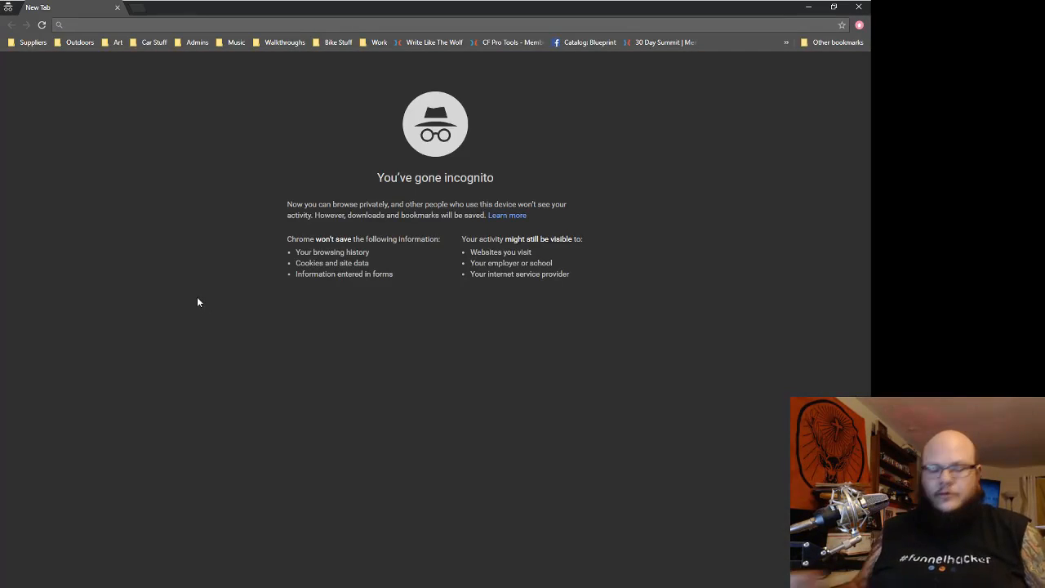
text(http)
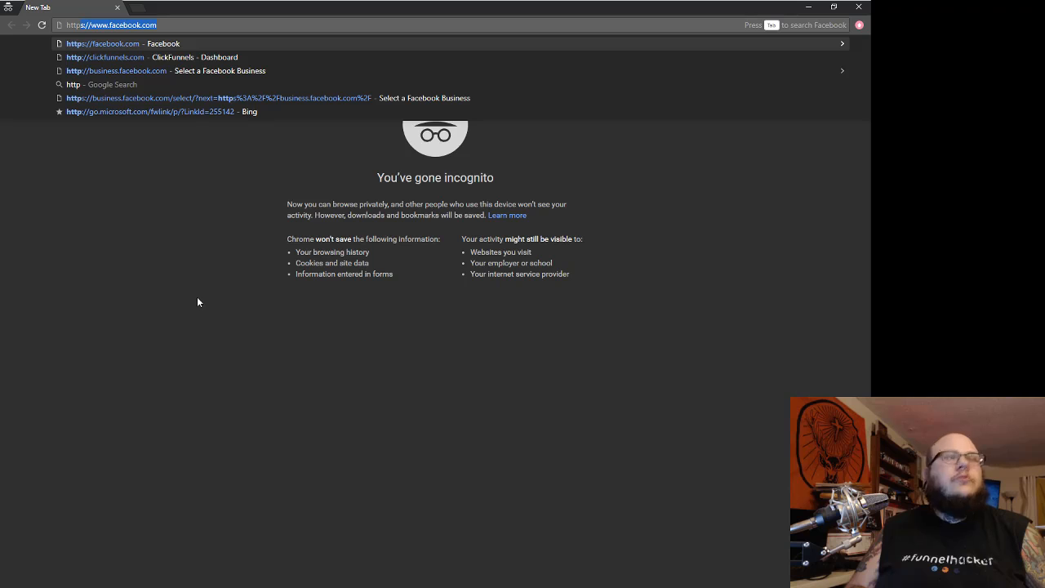
text(://)
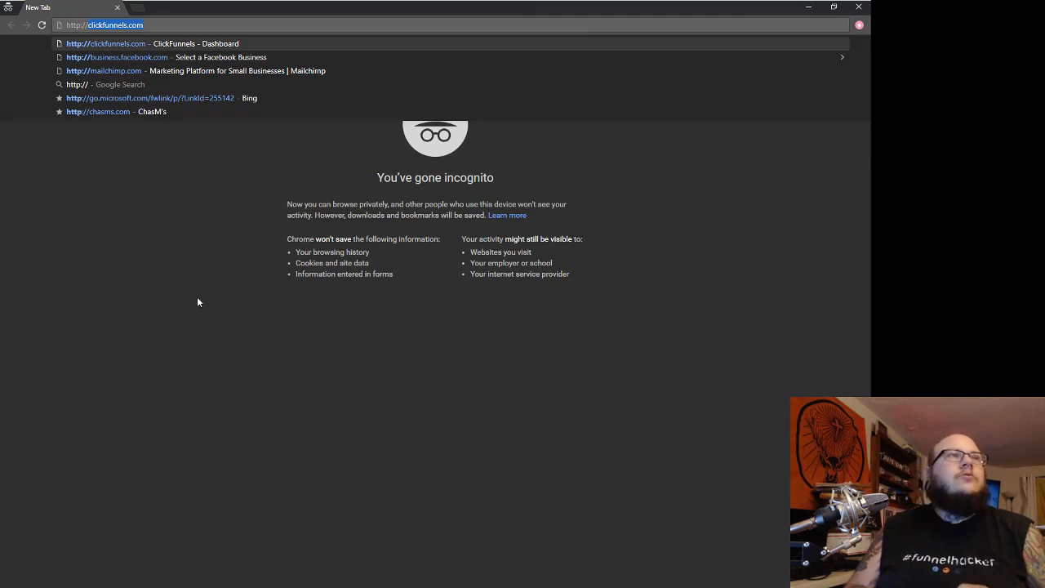
text(free)
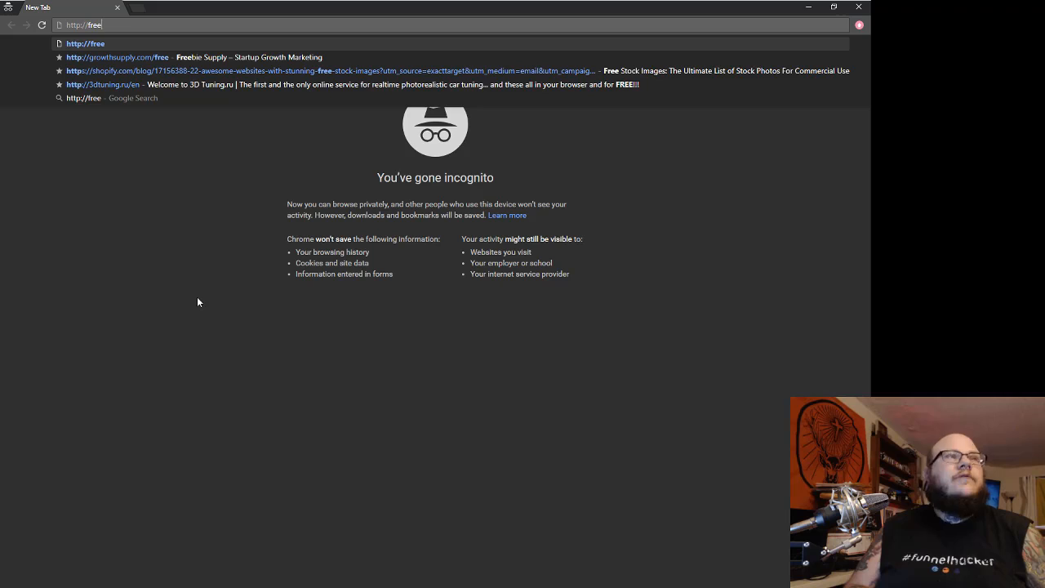
text(sample.)
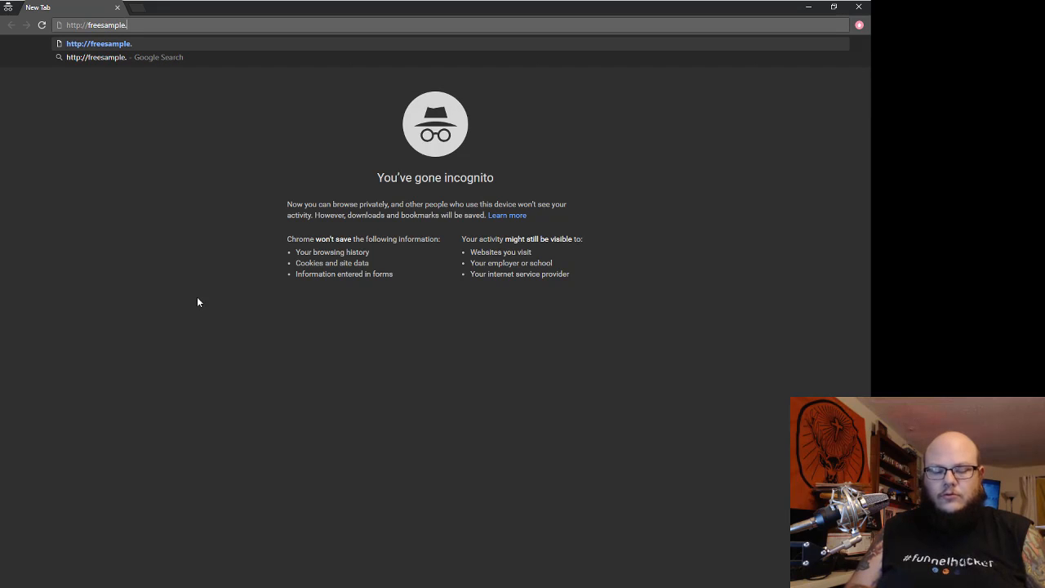
text(cloverso)
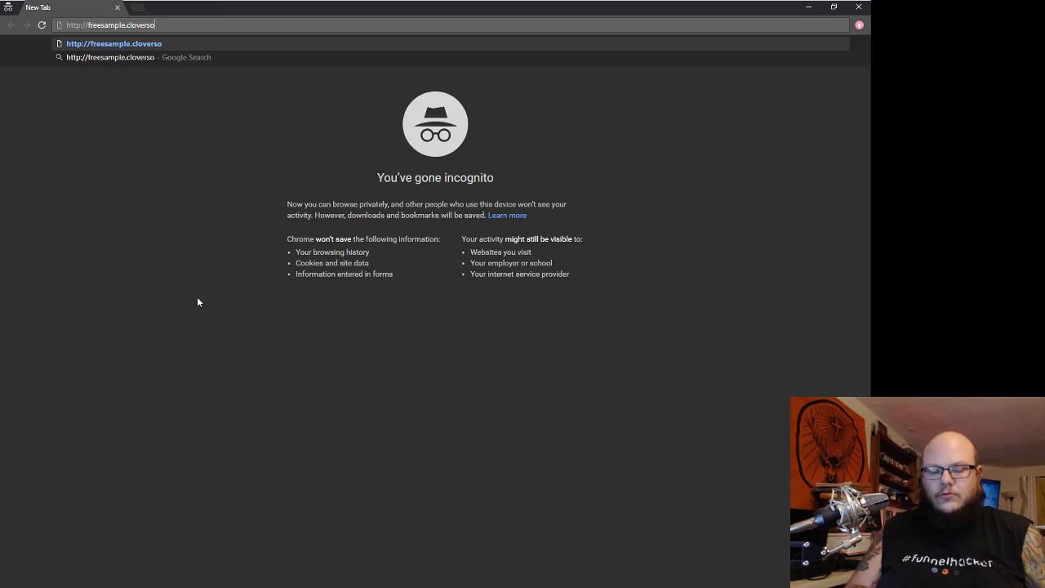
text(raga)
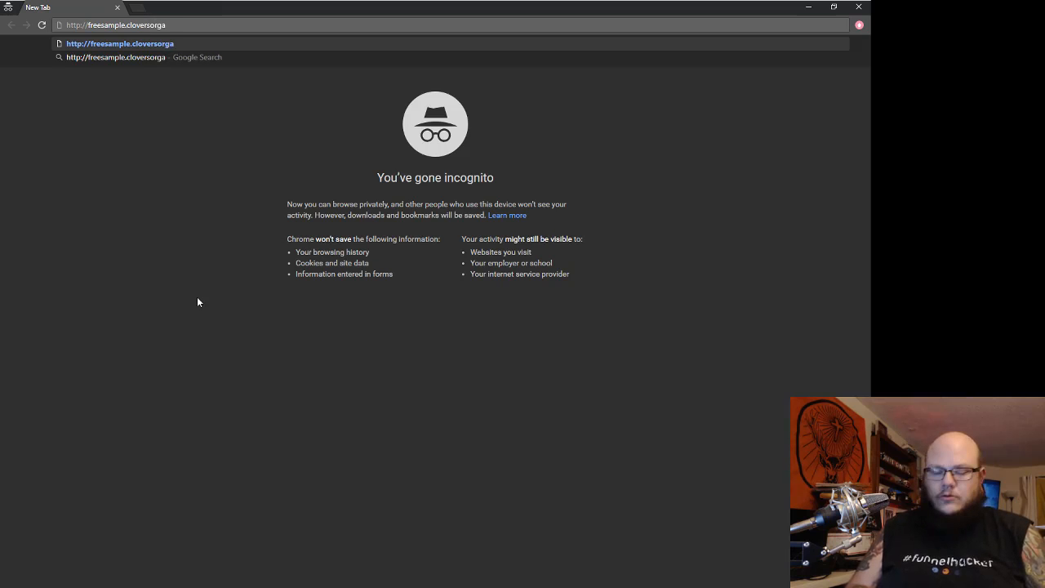
text(nicpots.com)
key(Return)
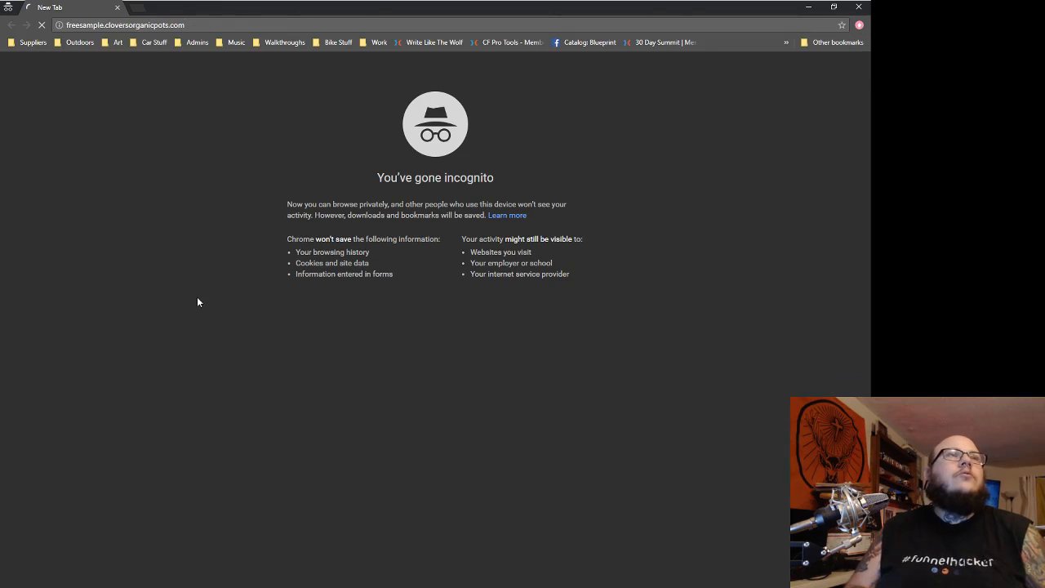
- Load freesample.cloversorganicpots.com once more in a second incognito tab, and close both tabs of this window after checking the served variation
click(143, 12)
text(fre)
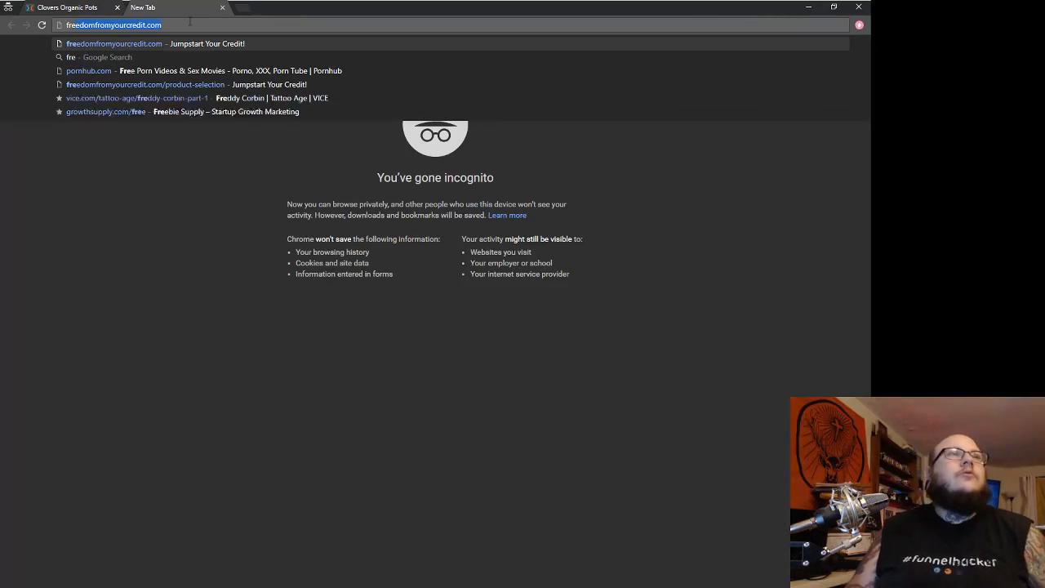
text(e)
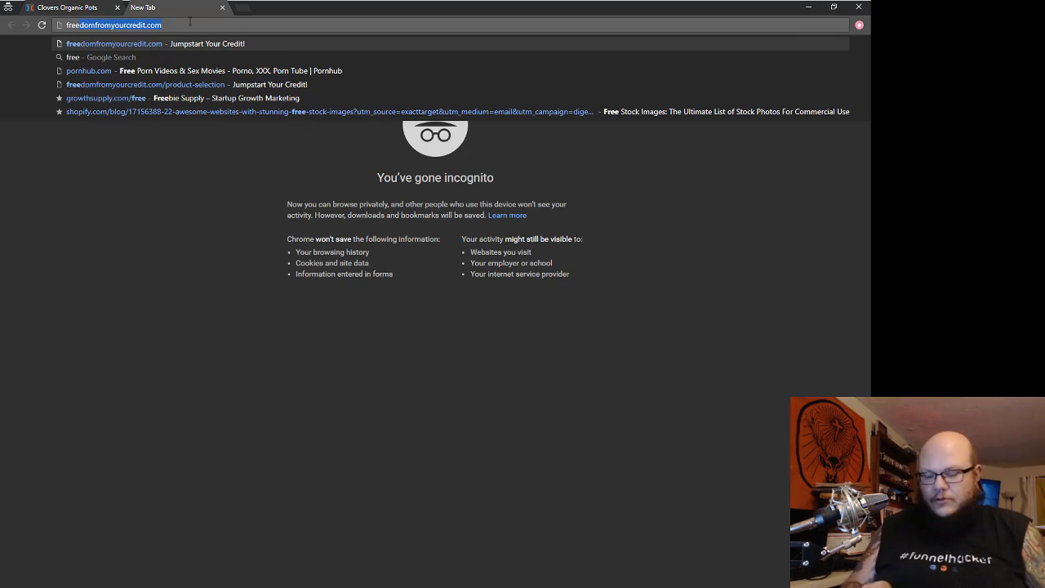
text(sample)
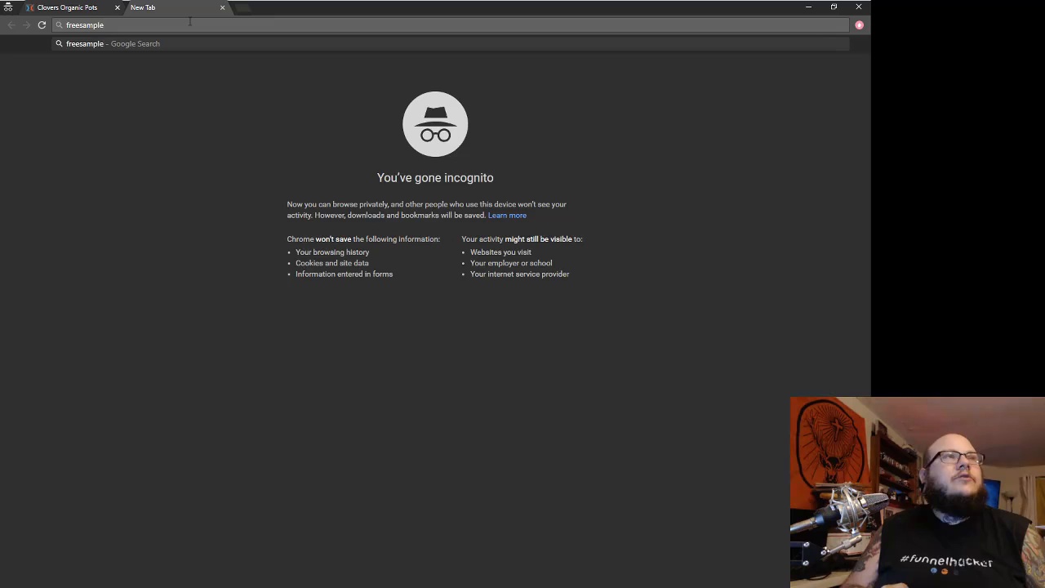
text(.)
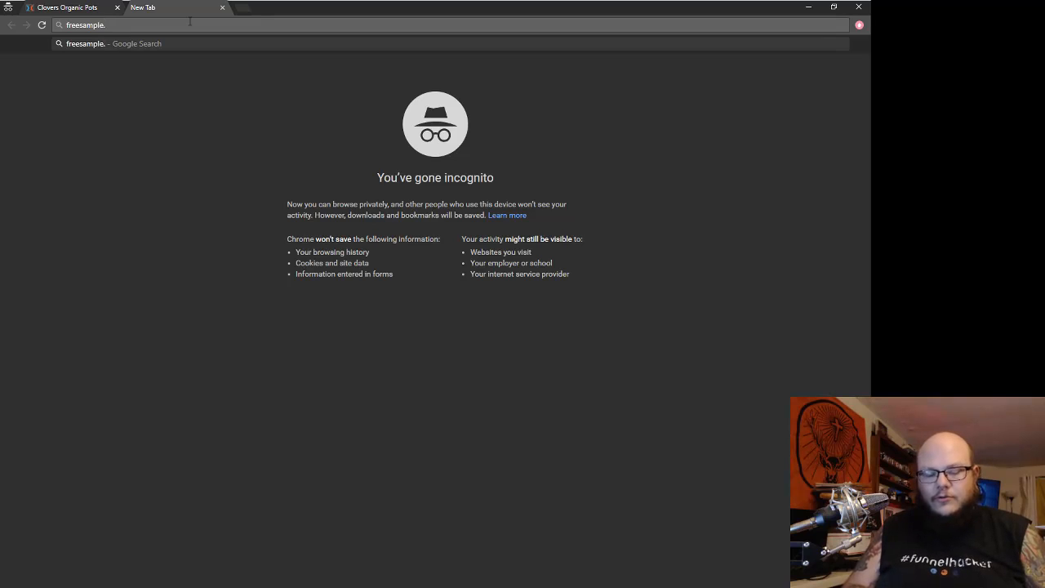
text(clovers)
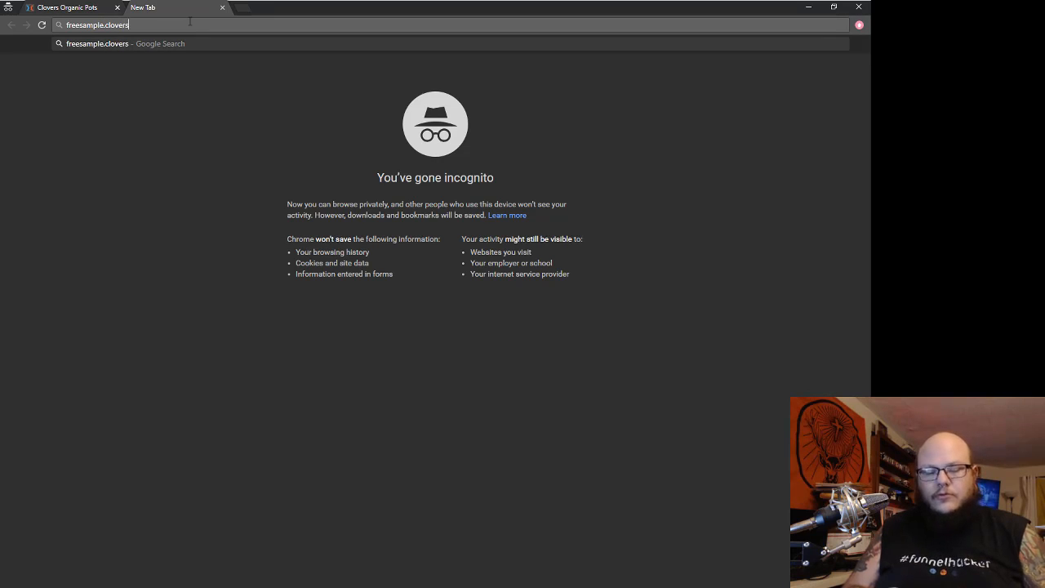
text(organi)
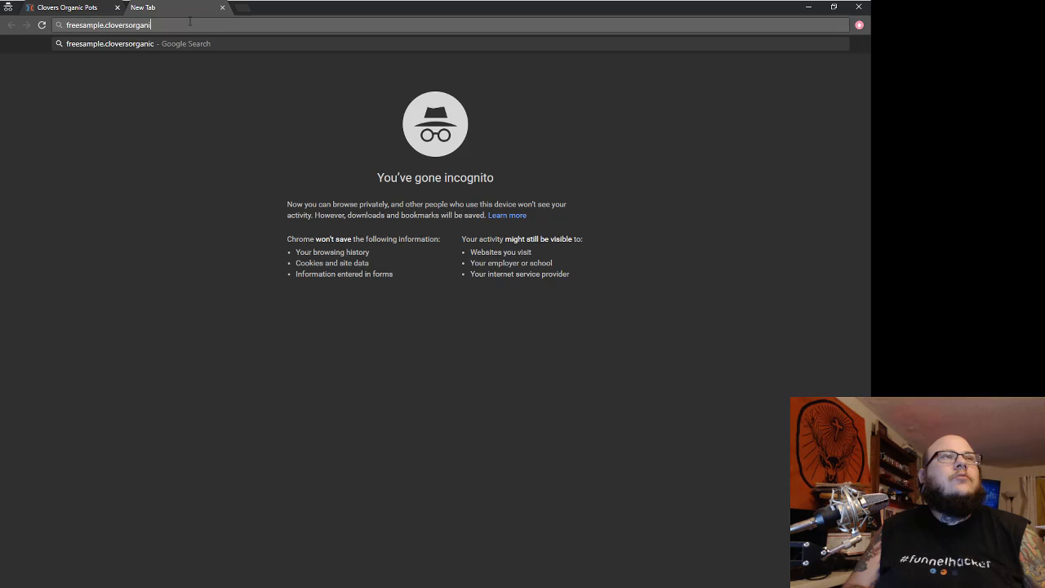
text(cpots.com)
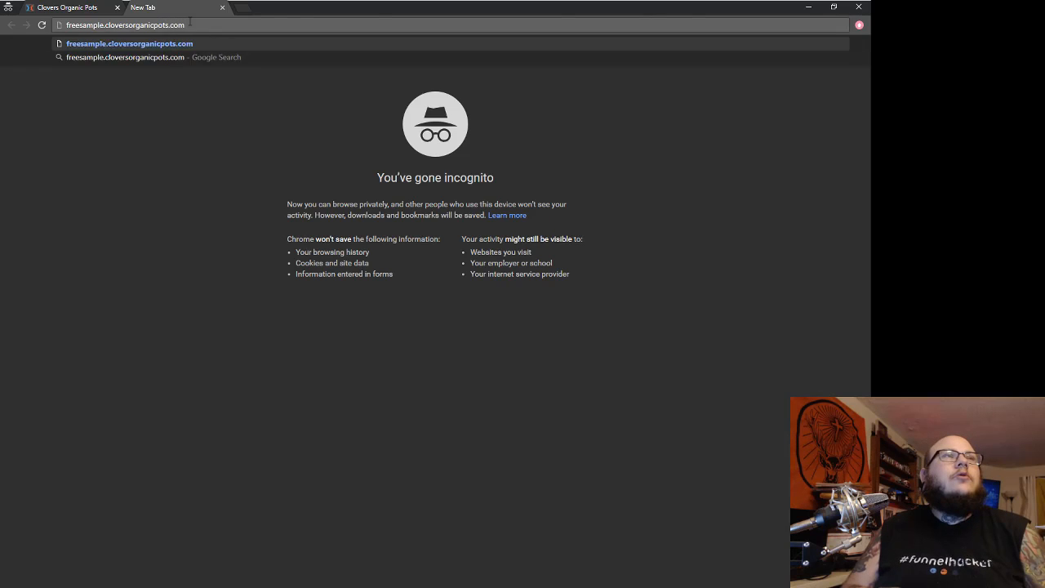
key(Return)
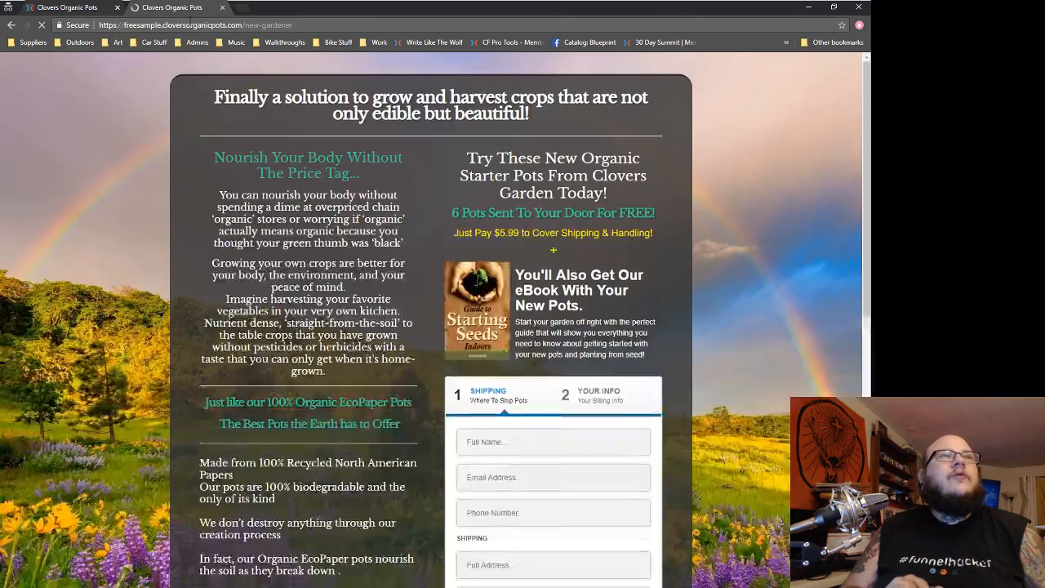
click(222, 8)
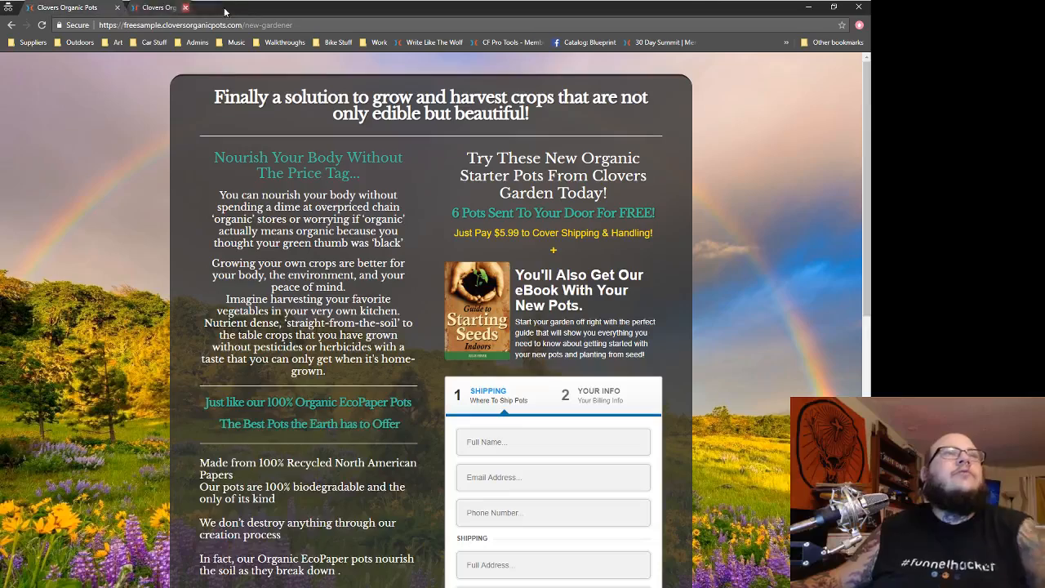
click(117, 7)
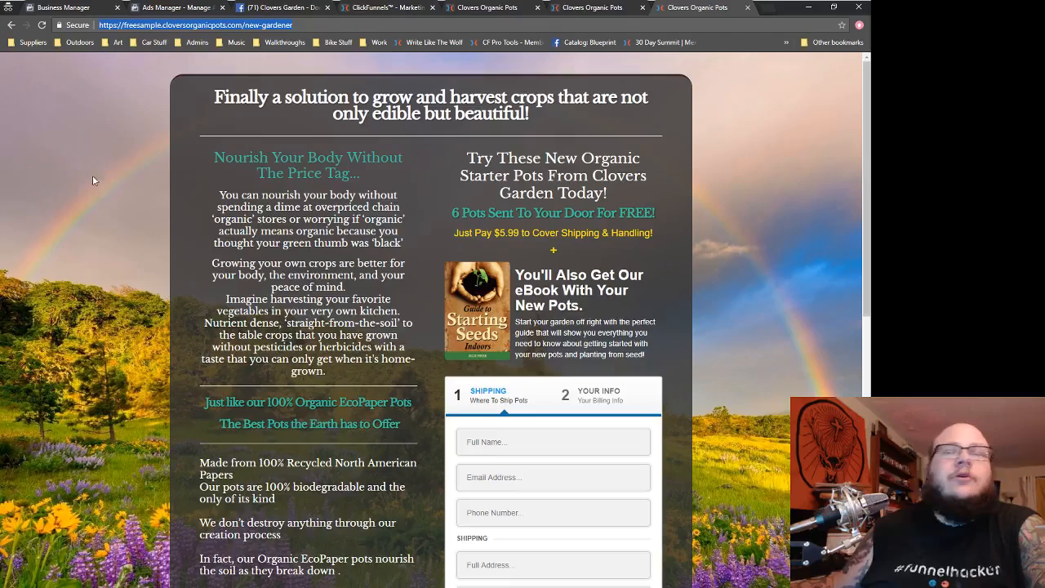
- Compare the open Clovers Organic Pots pages and close the duplicate new-gardener tab, keeping one new-gardener and one captain-planet page
click(585, 5)
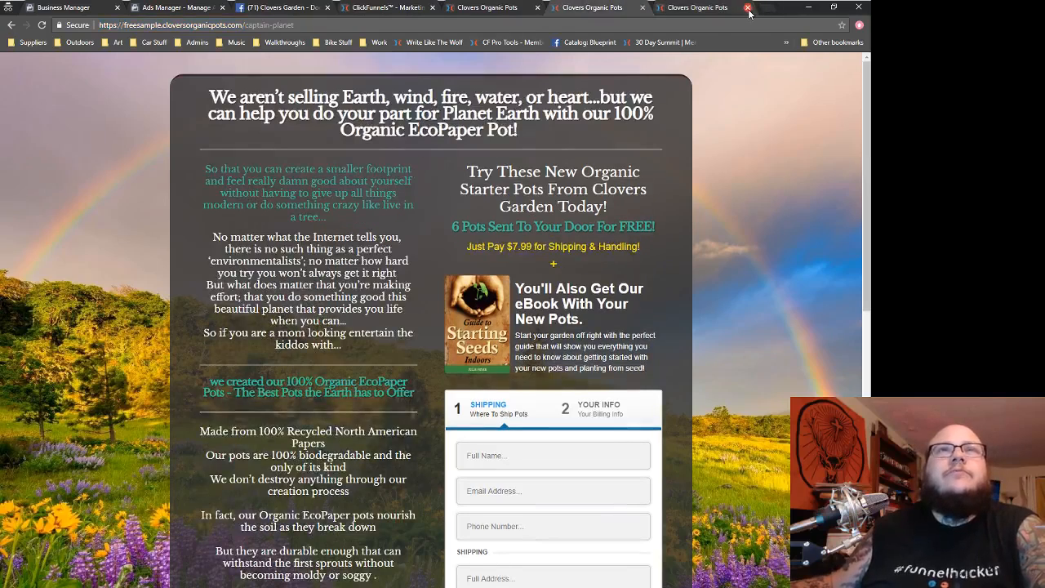
click(692, 9)
click(588, 9)
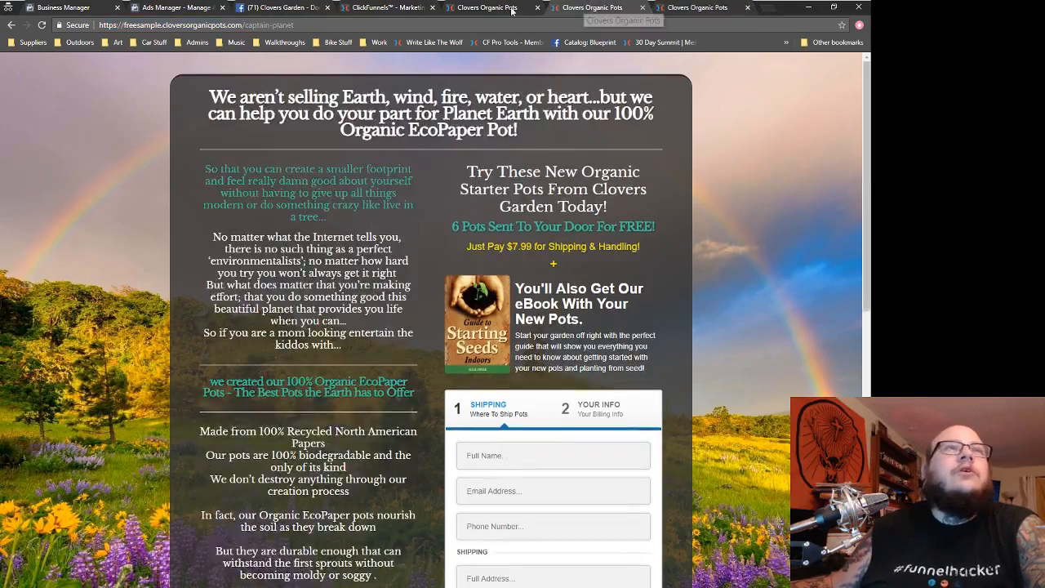
click(494, 10)
click(537, 7)
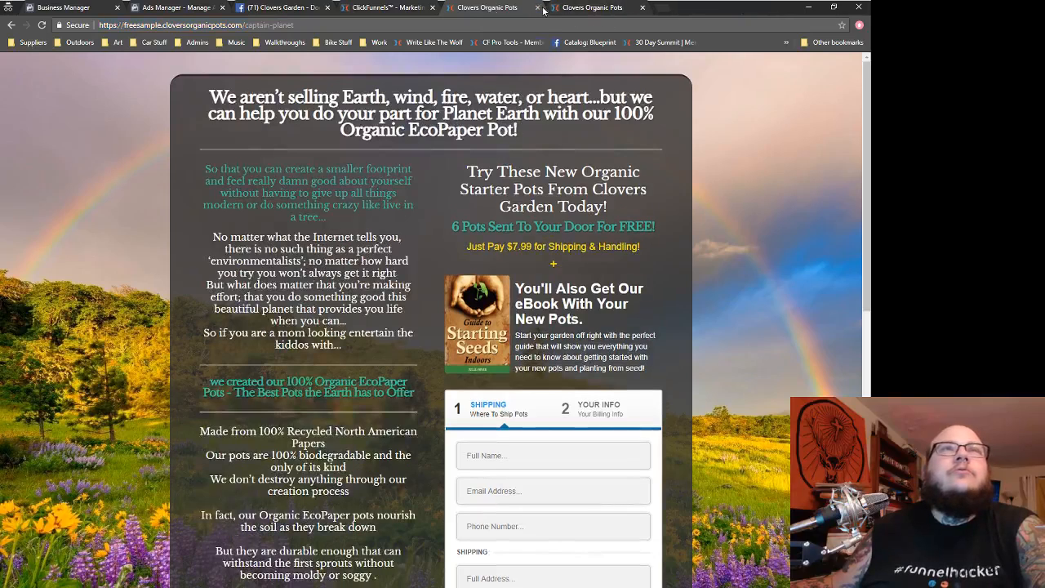
click(498, 10)
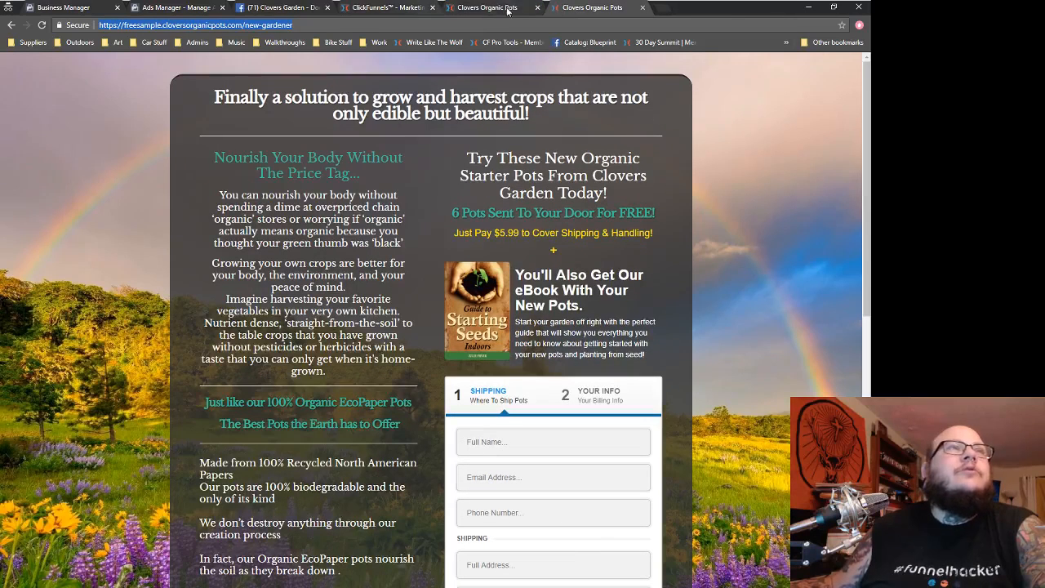
click(494, 10)
- Return to the Ads Manager page and turn off the Biopot Sample ad
click(166, 8)
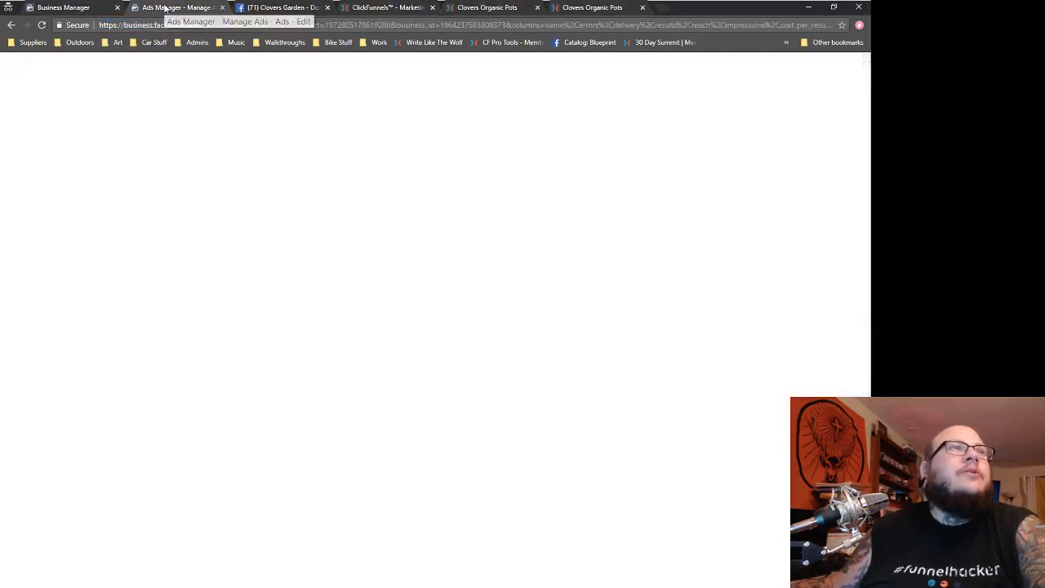
click(321, 88)
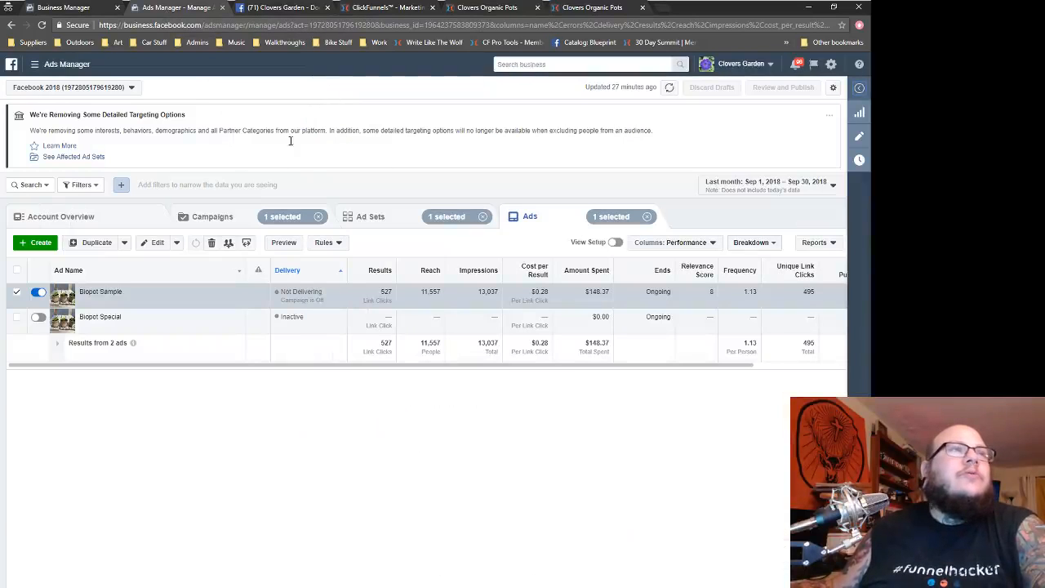
click(38, 294)
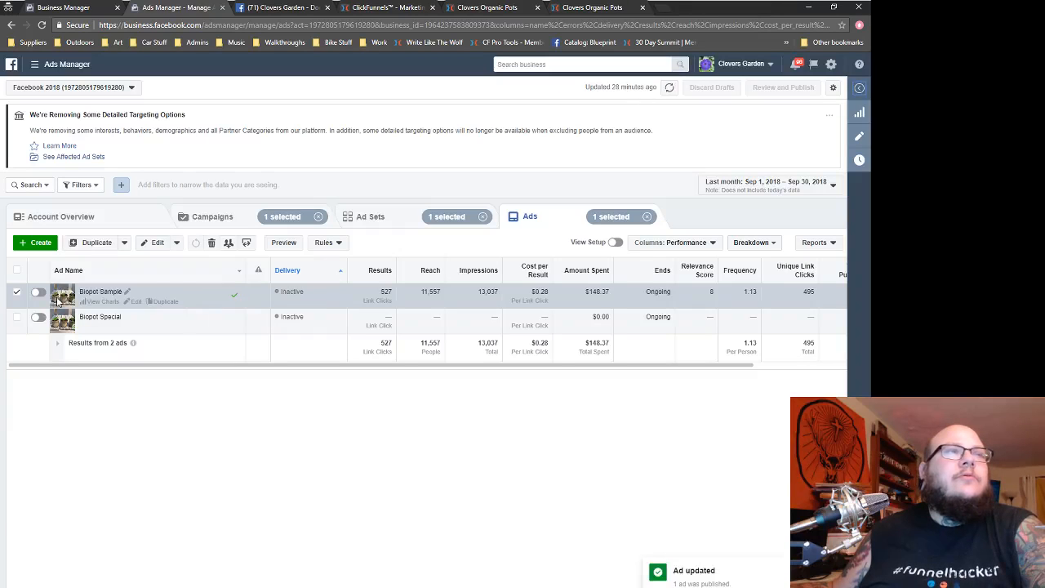
- Duplicate the Biopot Sample ad into five copies within the existing BioPots-Broad ad set, checking the Clovers Organic Pots document for the ad texts
click(165, 301)
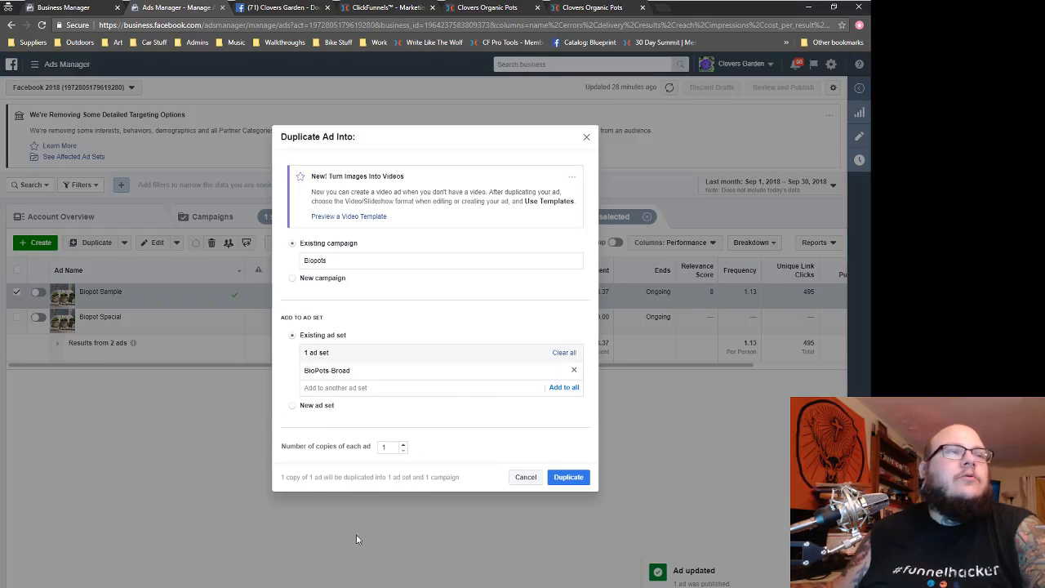
click(196, 562)
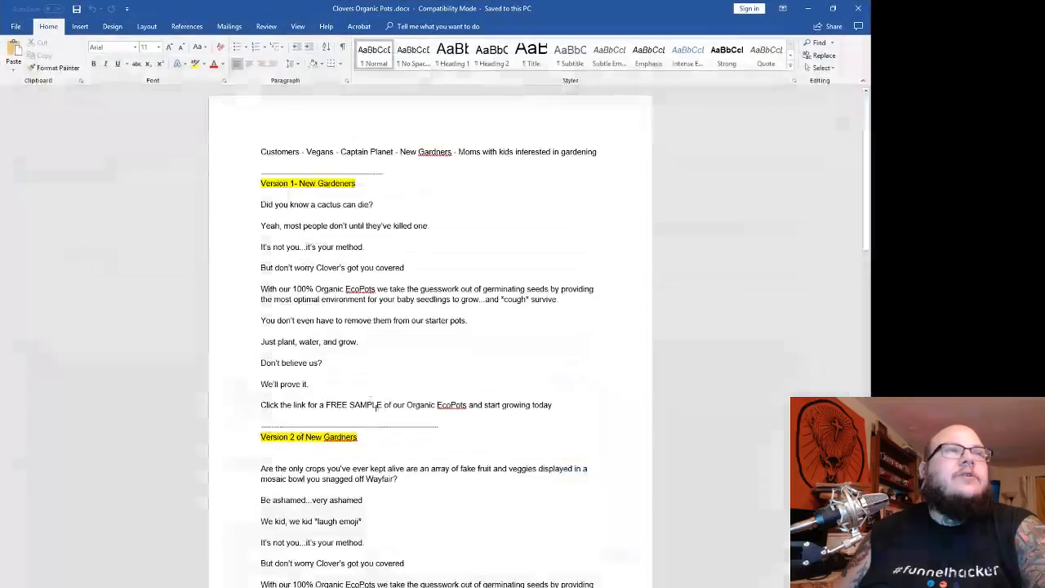
scroll(326, 395, down, 10)
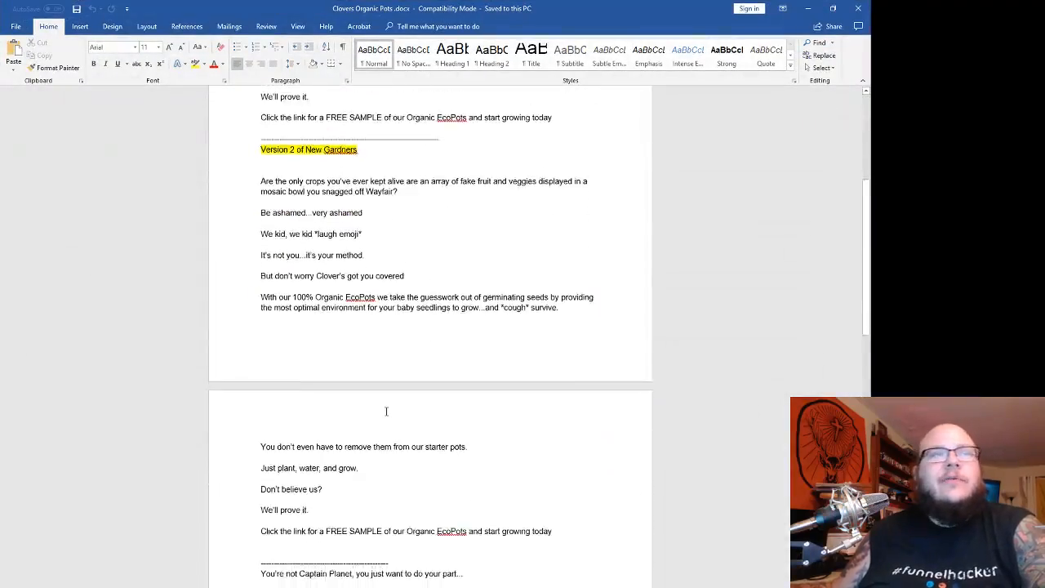
scroll(386, 410, down, 14)
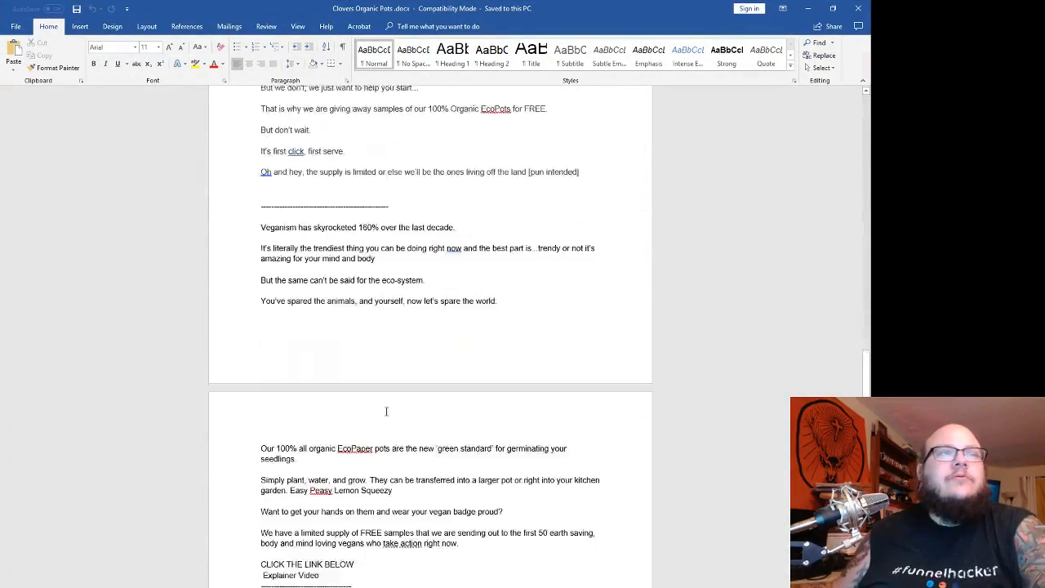
scroll(383, 410, down, 3)
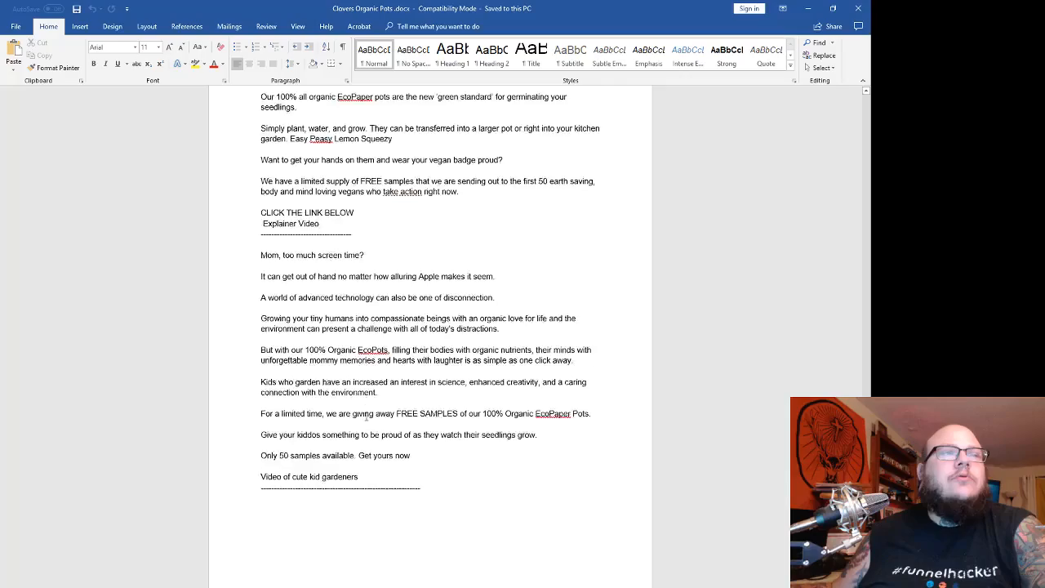
scroll(351, 429, up, 16)
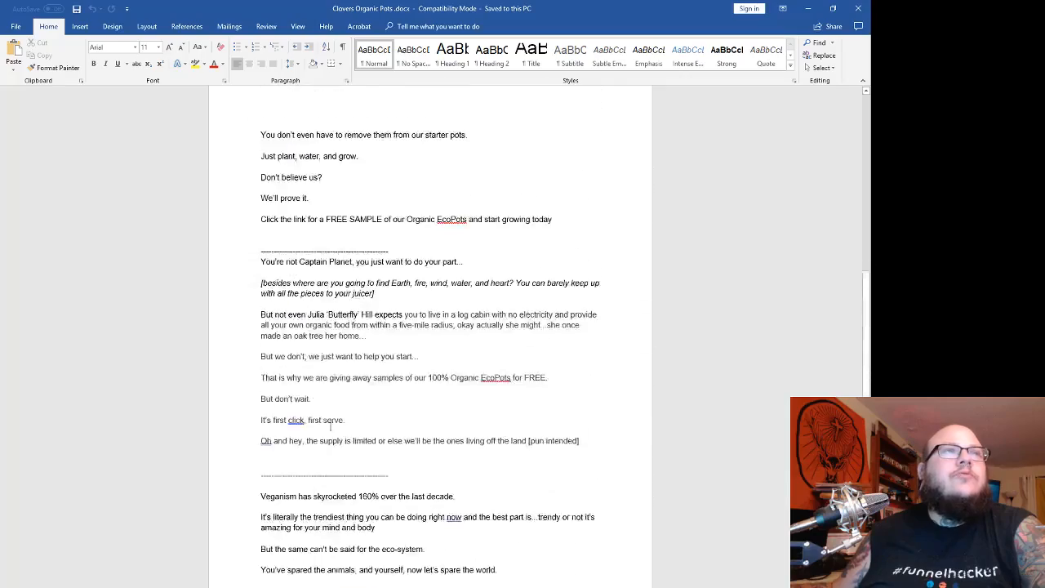
scroll(328, 426, up, 11)
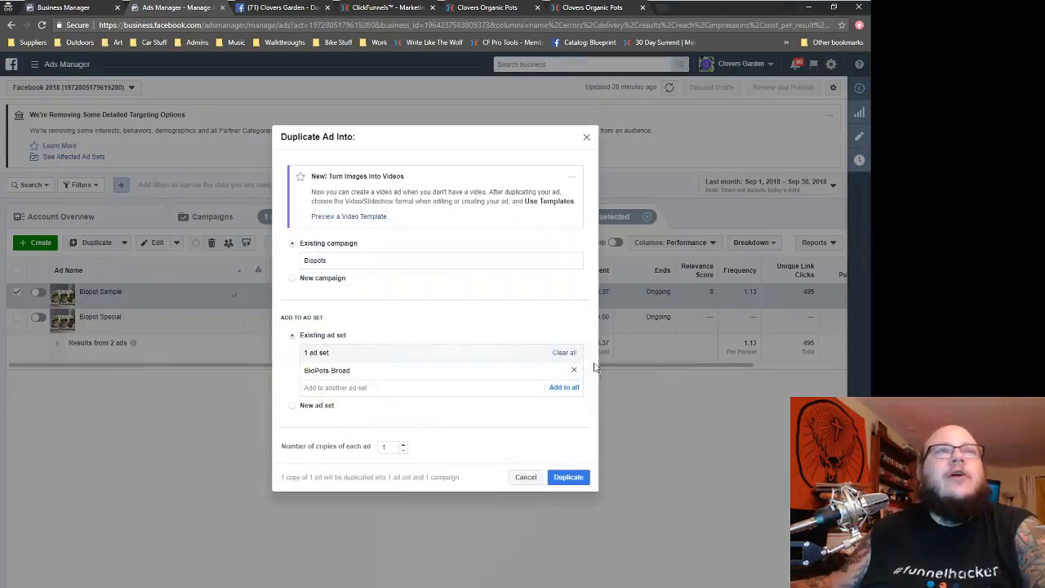
click(403, 446)
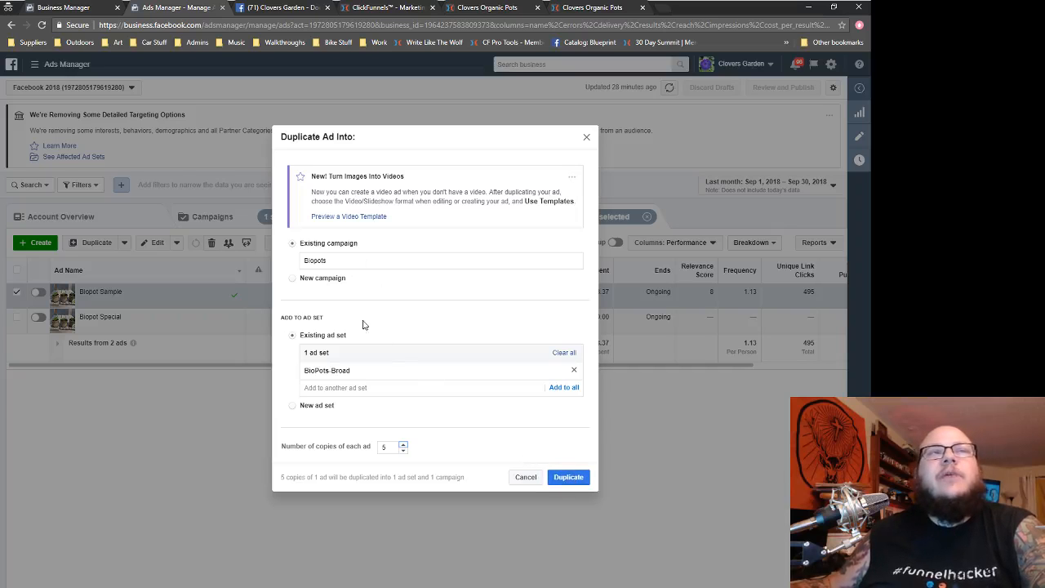
click(575, 478)
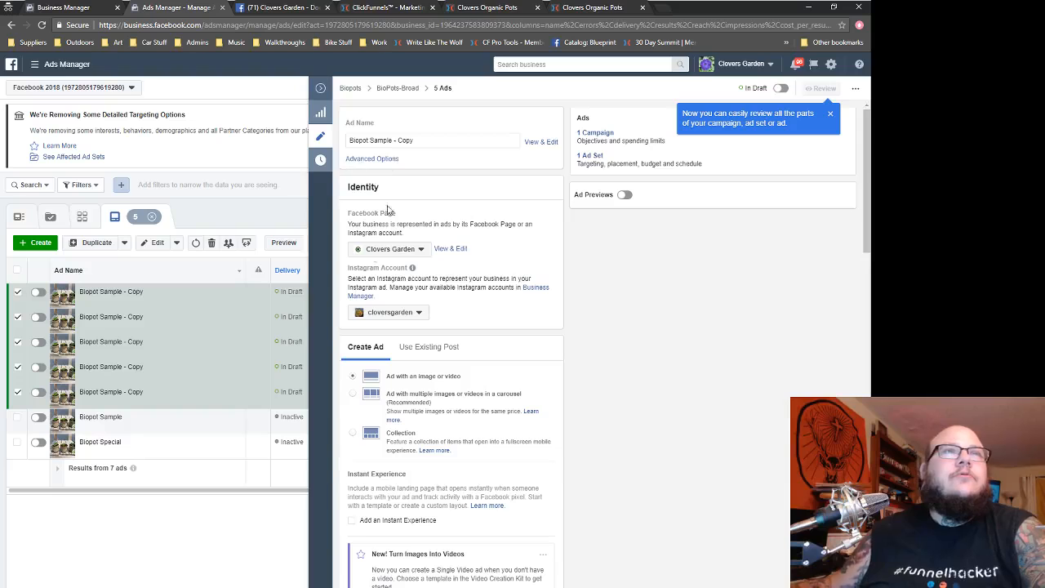
- Check the first version's heading in the Clovers Organic Pots Word document and rename the five selected ad copies "New Gardeners V1" in Ads Manager
click(196, 555)
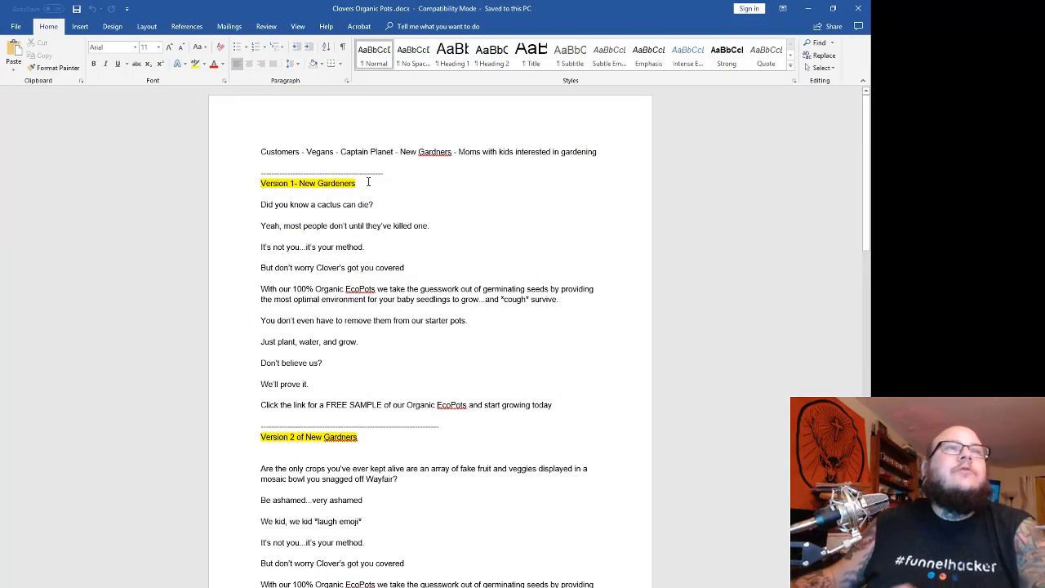
drag(357, 183, 308, 189)
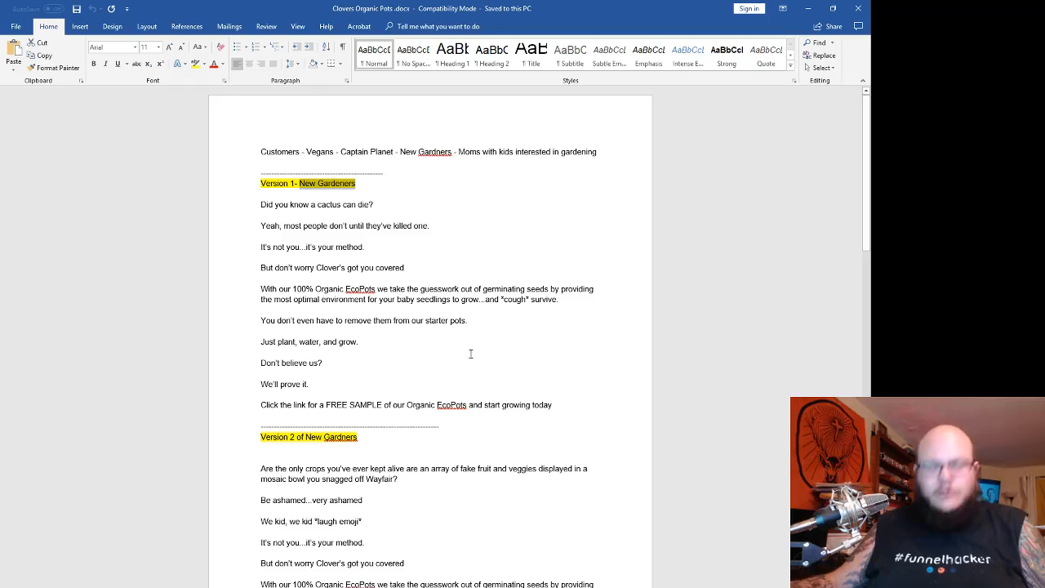
scroll(350, 583, down, 3)
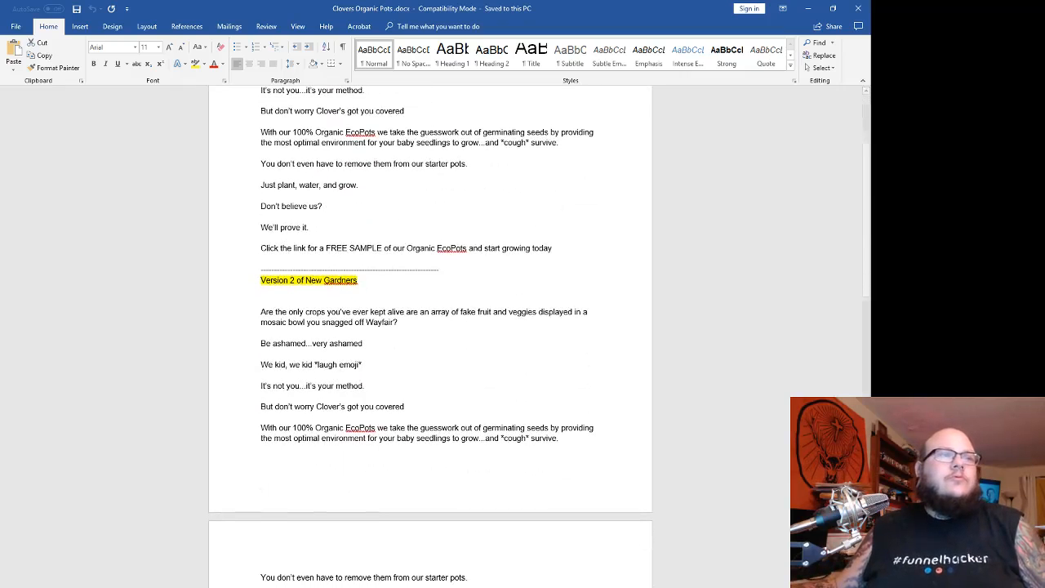
click(176, 587)
click(293, 564)
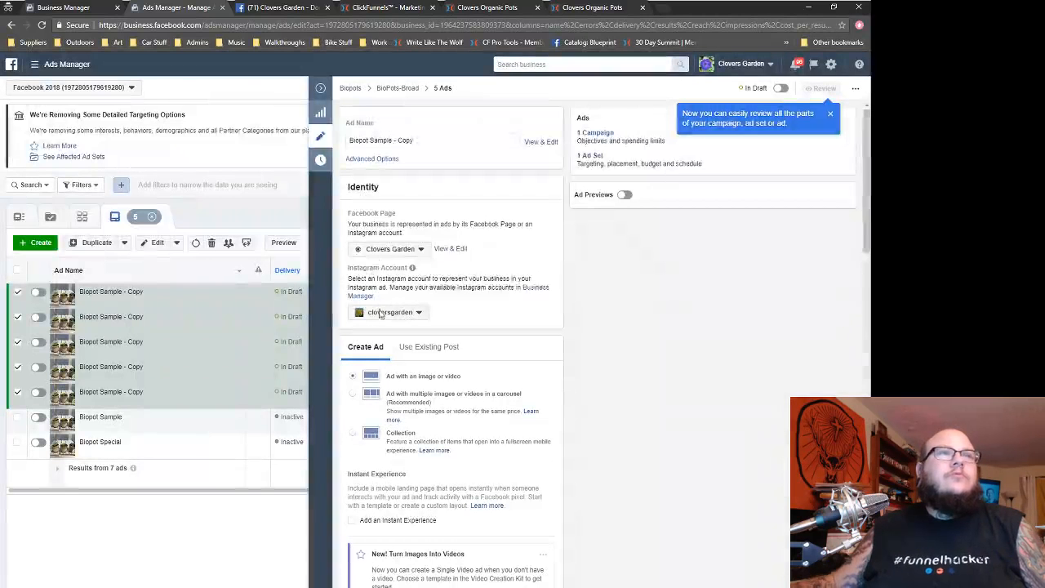
drag(413, 141, 351, 141)
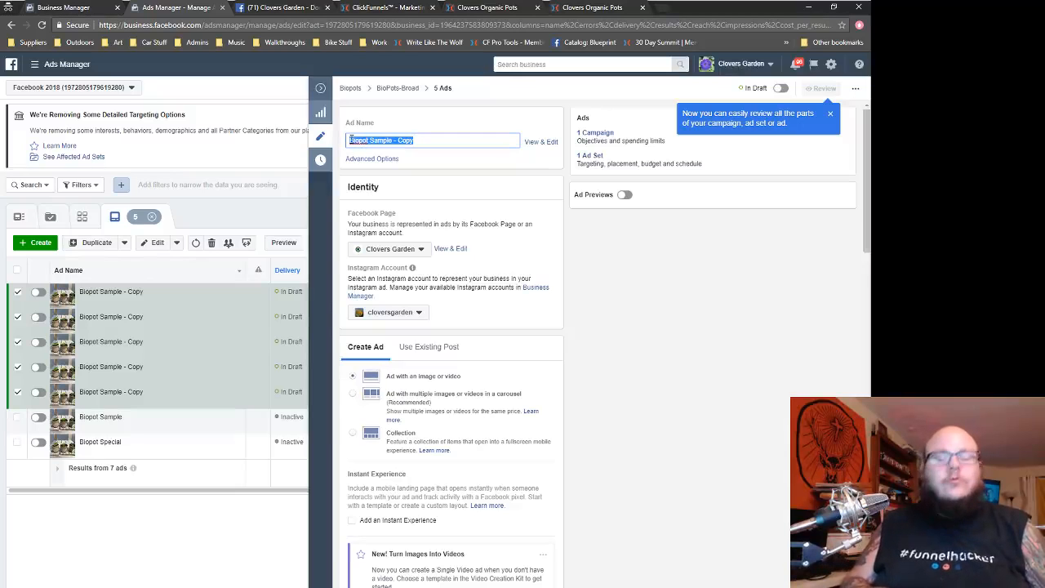
text(New Gardeners V1)
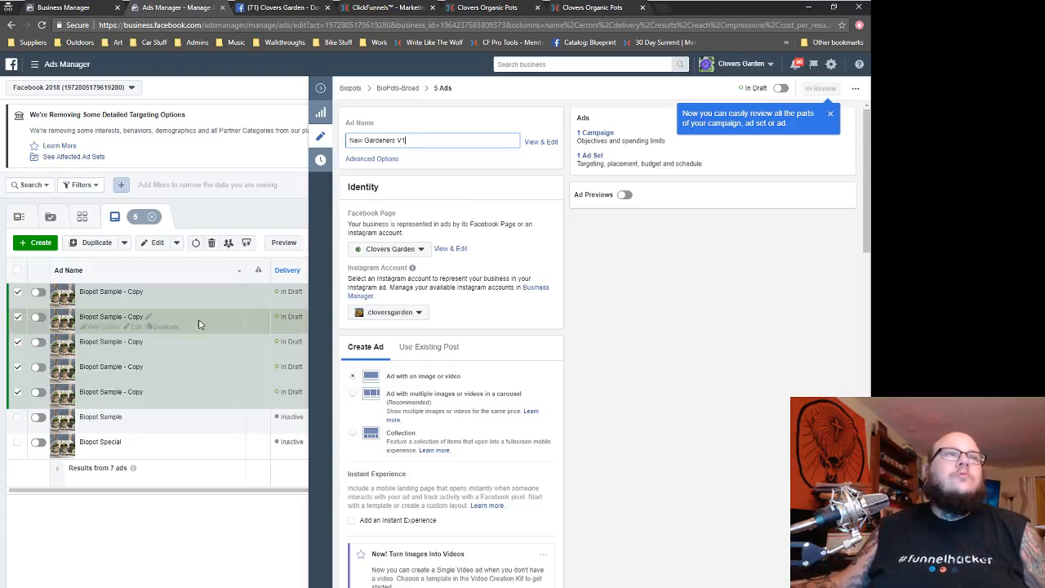
- Find the ad's Text field, then copy the full Version 1 - New Gardeners ad text from the Clovers Organic Pots Word document
mouse_move(411, 267)
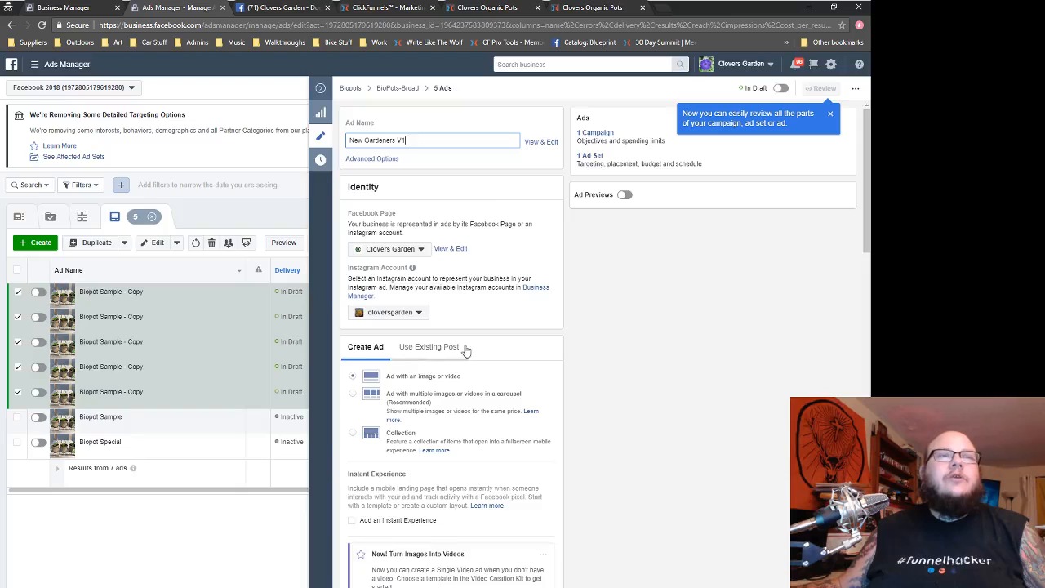
scroll(495, 349, down, 3)
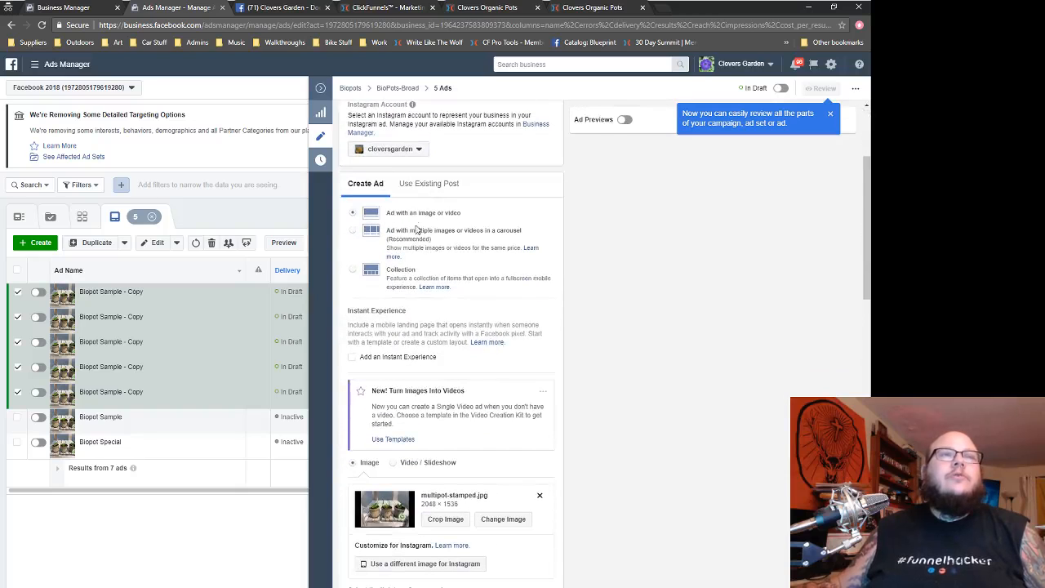
scroll(416, 230, down, 2)
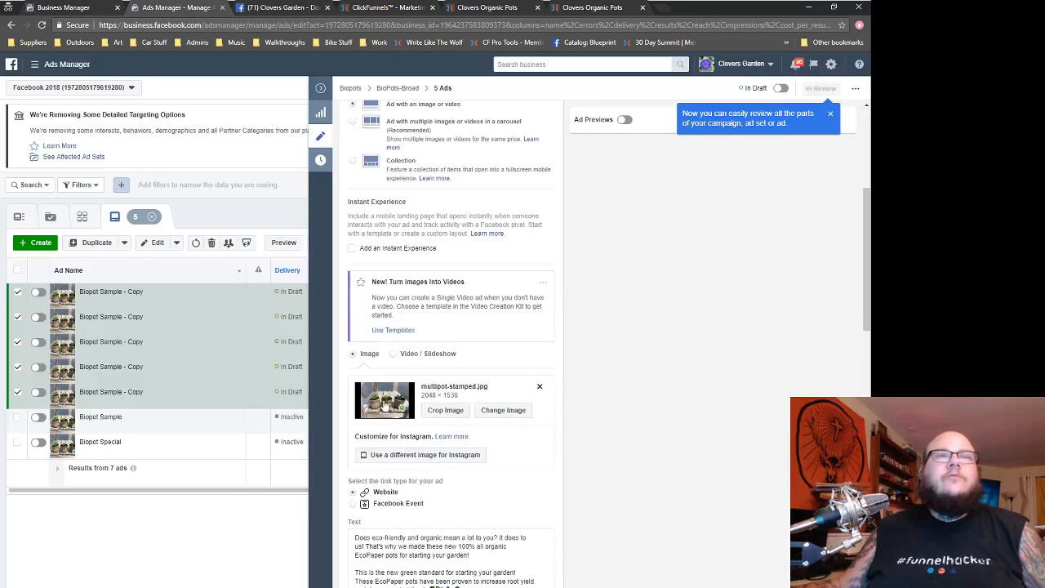
scroll(474, 433, down, 6)
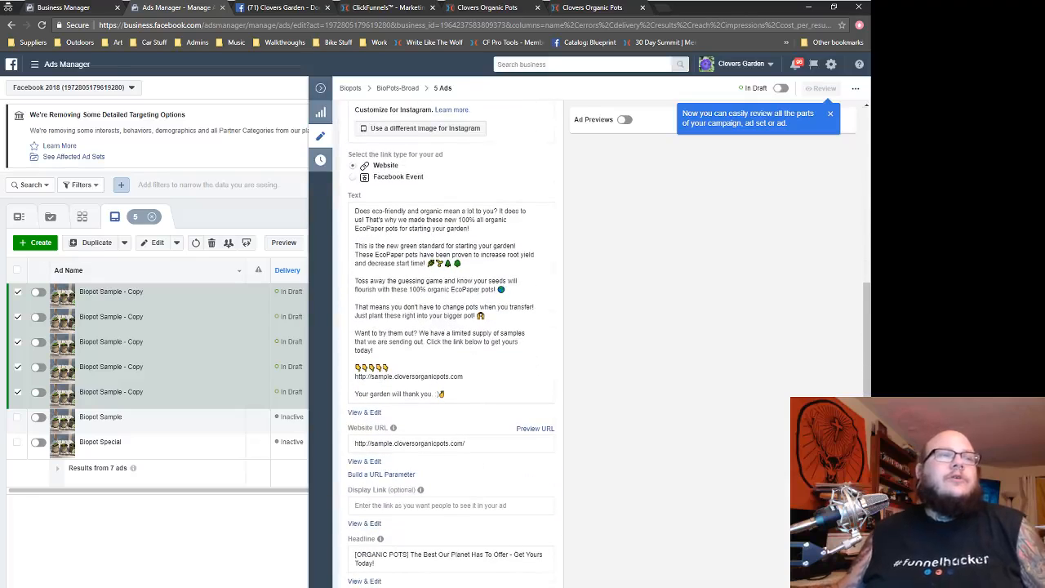
mouse_move(255, 586)
click(196, 570)
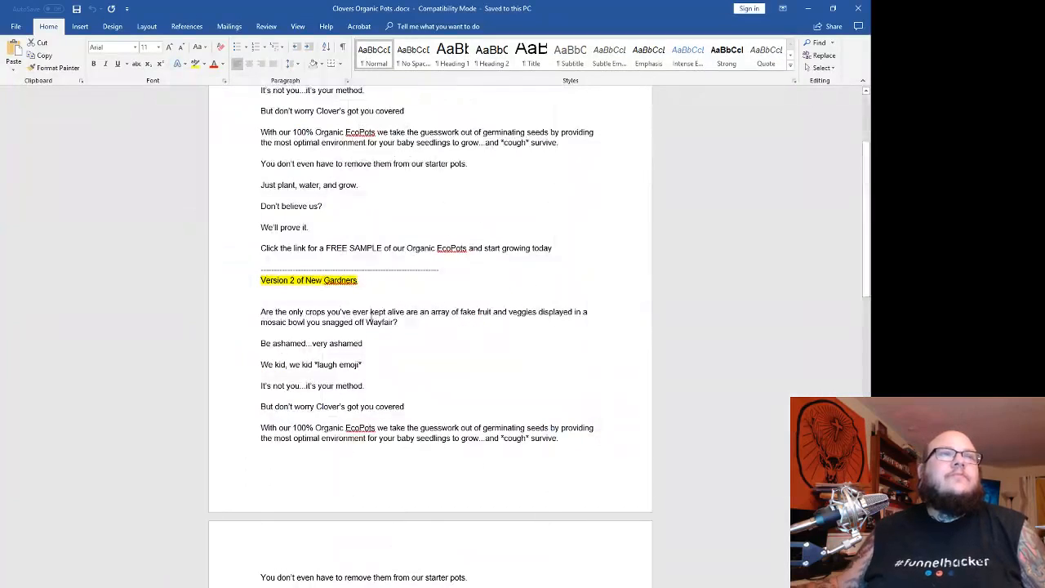
scroll(439, 424, up, 3)
scroll(562, 436, up, 1)
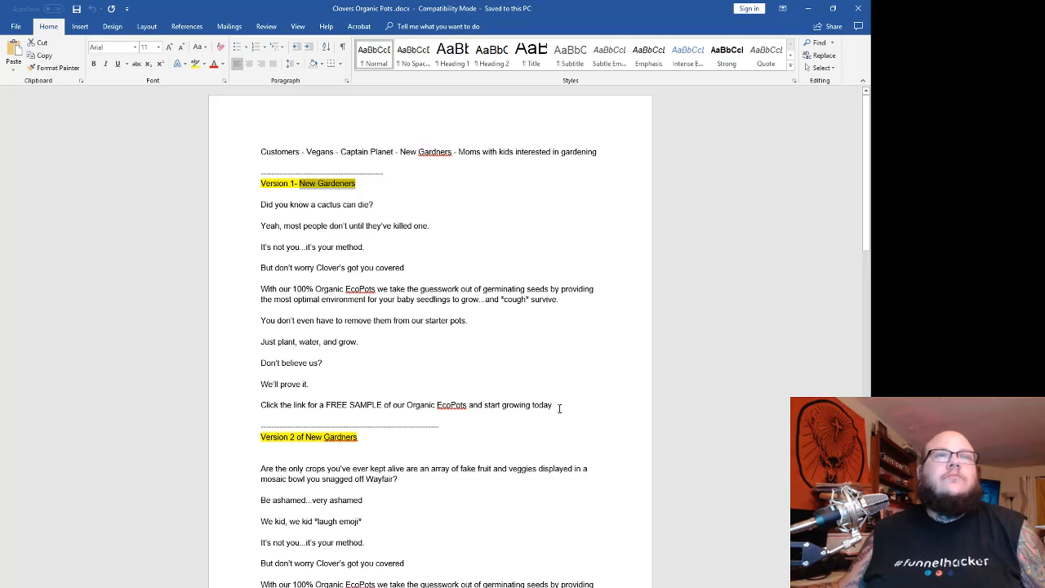
drag(559, 408, 265, 210)
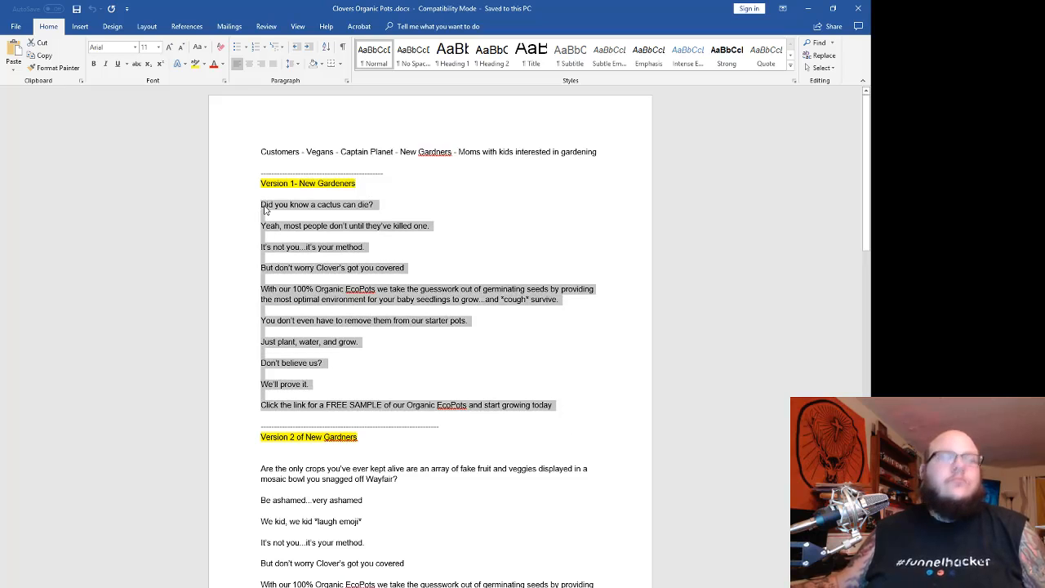
- Return to Ads Manager and replace the selected copies' ad text with the New Gardeners text starting "Did you know a cactus can die?"
click(254, 587)
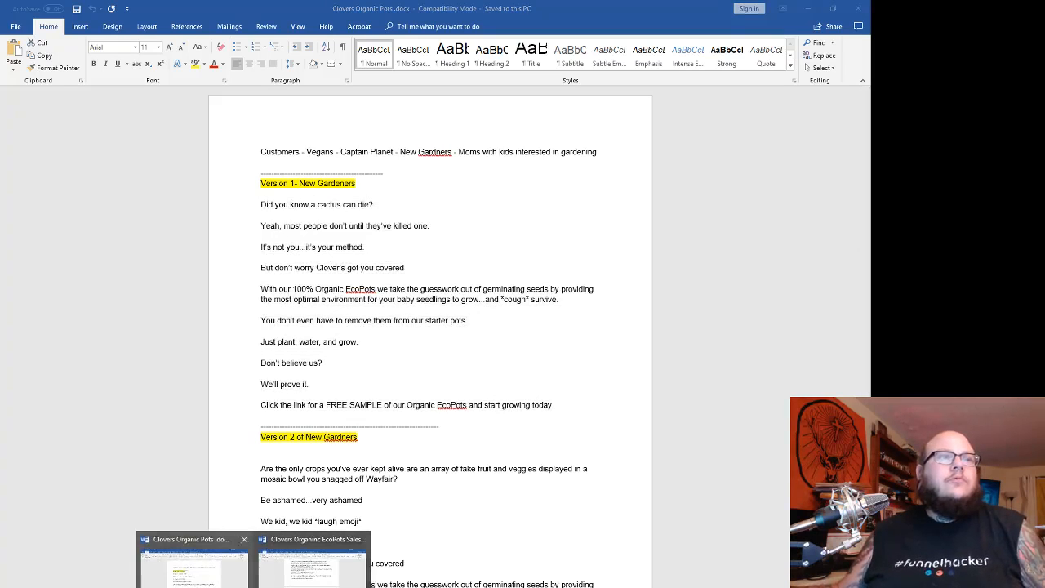
mouse_move(185, 586)
click(302, 569)
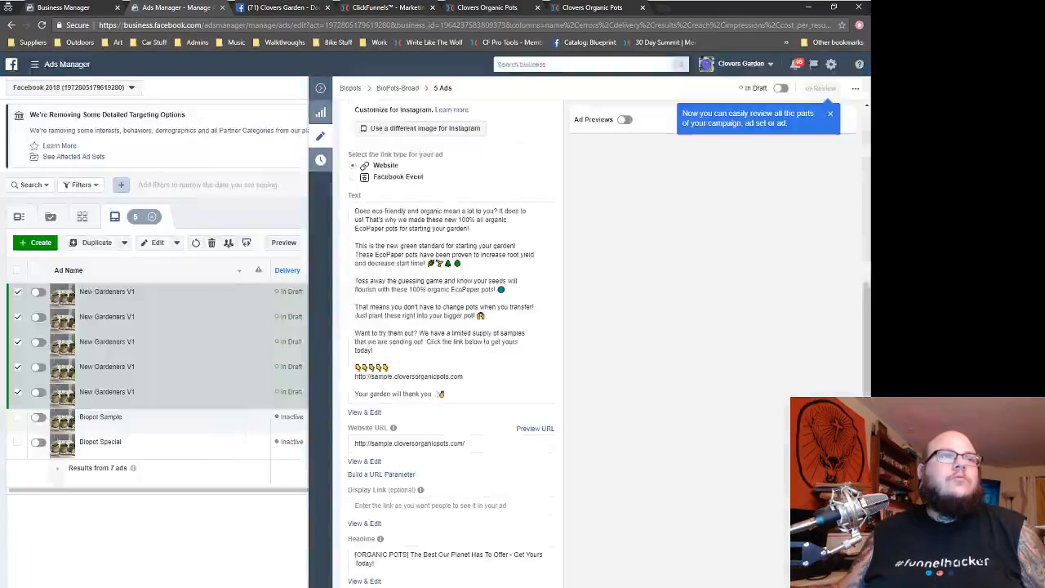
drag(457, 391, 354, 212)
text(Did you know a cactus can die?  Yeah...most people don't until they've killed one.  It's not you...it's your method.  But don't worry Clover's got you covered  With our 100% Organic EcoPots we take the guesswork out of germinating seeds by providing the most optimal environment for your baby seedlings to grow...and *cough* survive.  You don't even have to remove them from our starter pots.  Just plant, water, and grow.  Don't believe us?  We'll prove it.  Click the link for a FREE SAMPLE of our Organic EcoPots and start growing today)
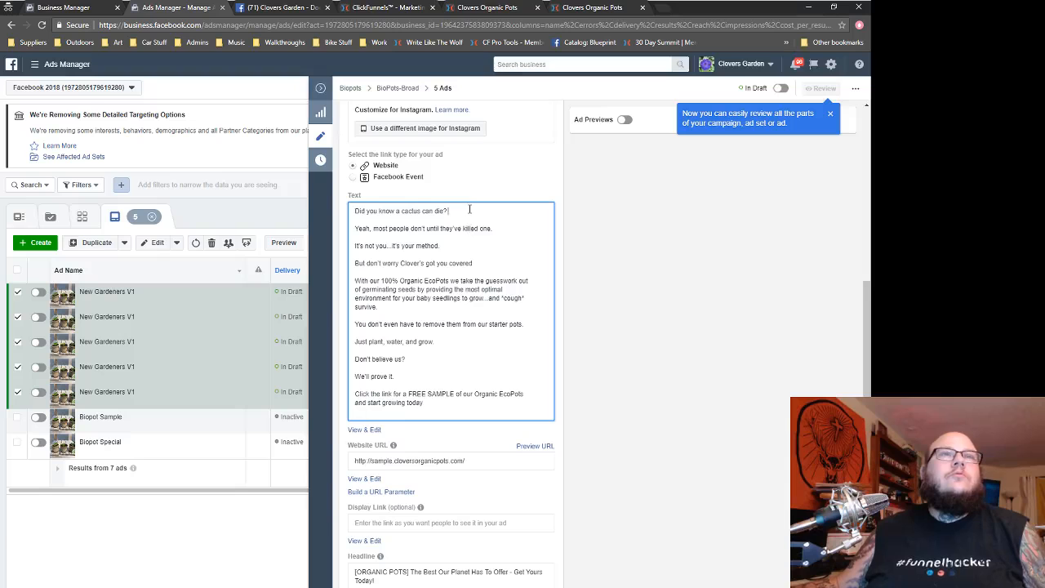
- Open Emojipedia's White Down Pointing Backhand Index page in a new browser tab
click(657, 7)
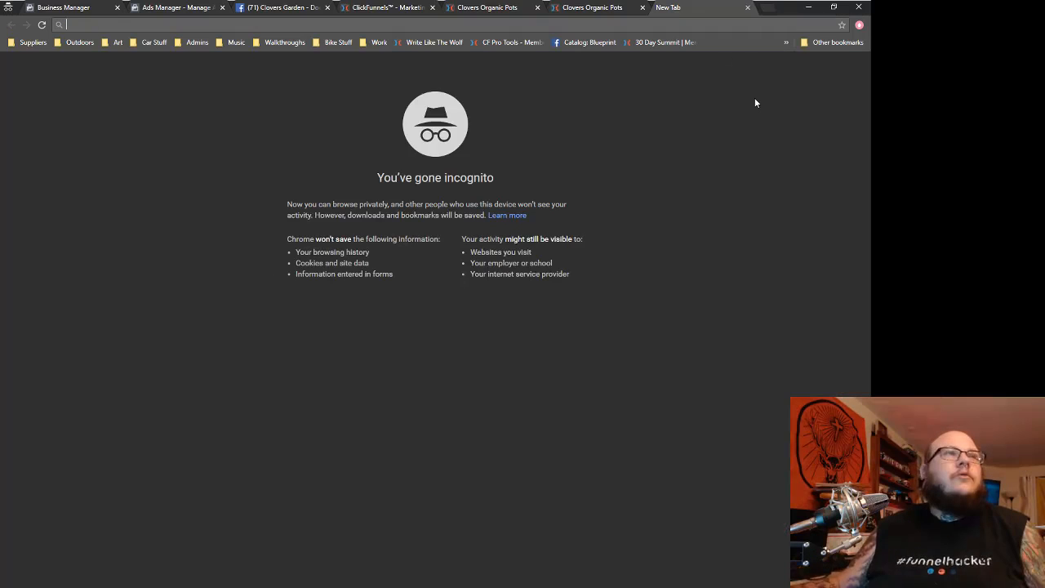
text(emoji)
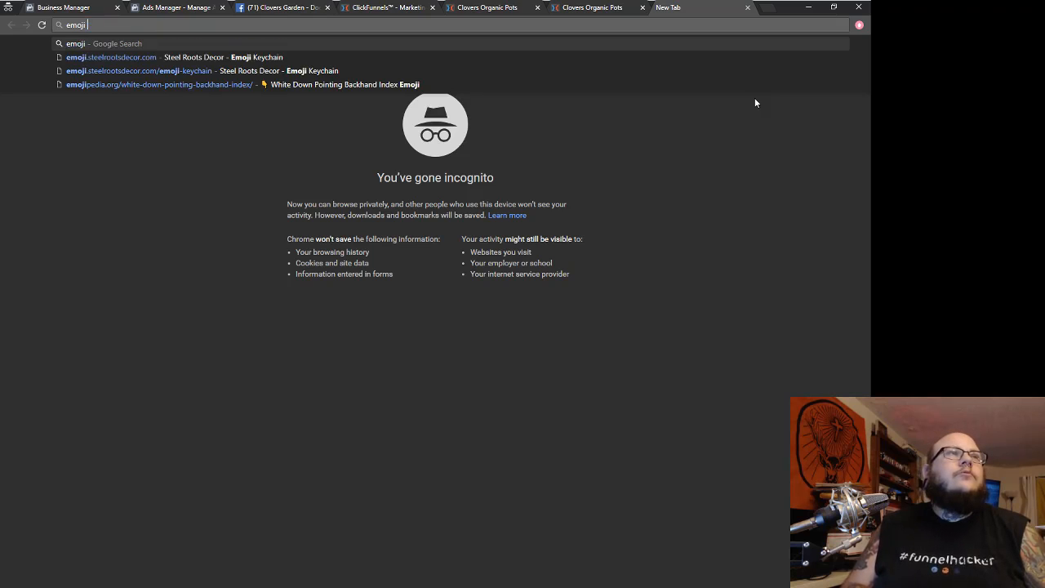
key(Down)
key(Down)
key(Down)
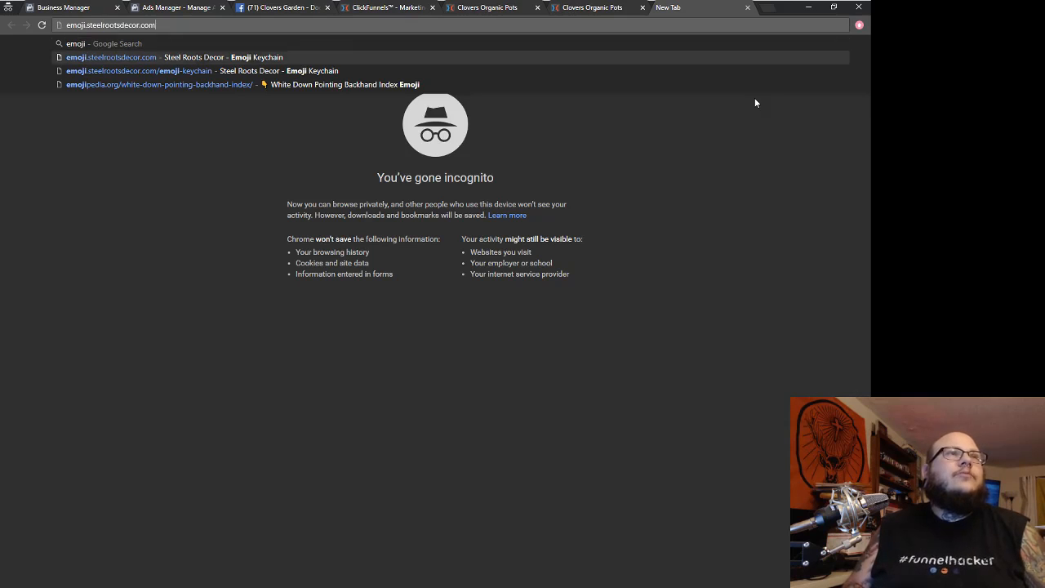
key(Return)
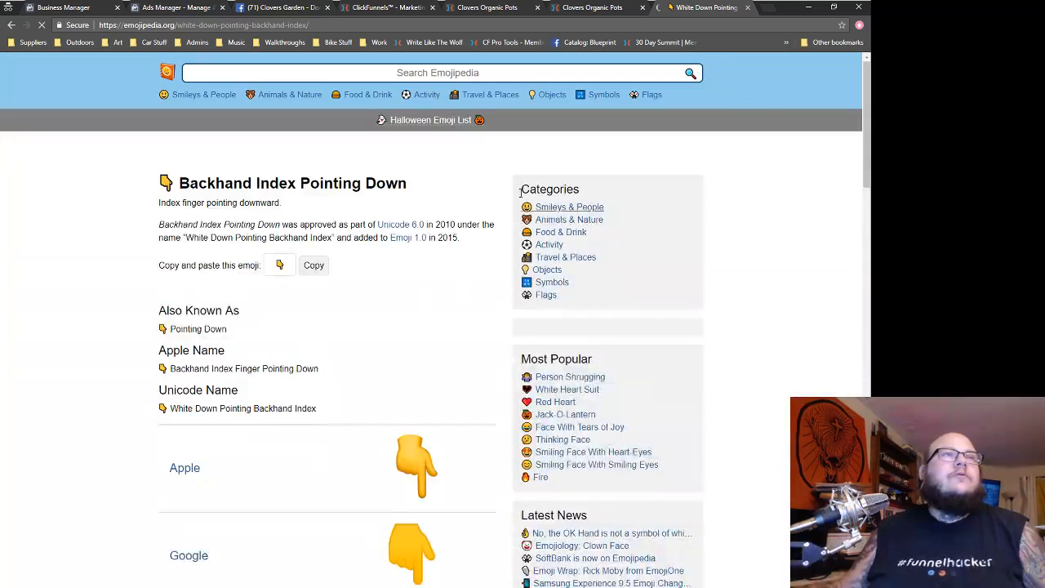
- Search Emojipedia for "cactus" and copy the Cactus emoji
click(297, 78)
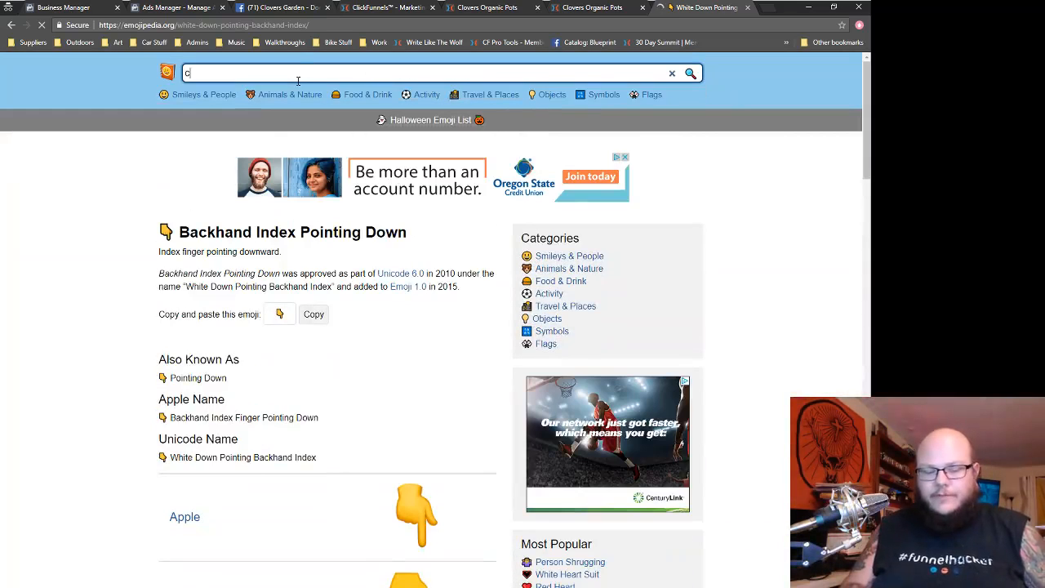
text(cactus)
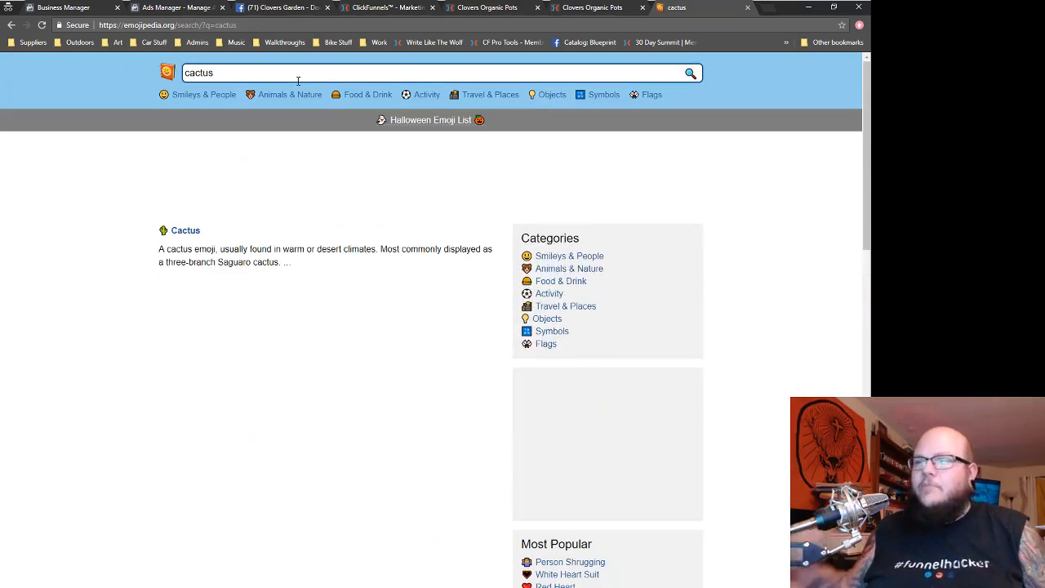
click(183, 231)
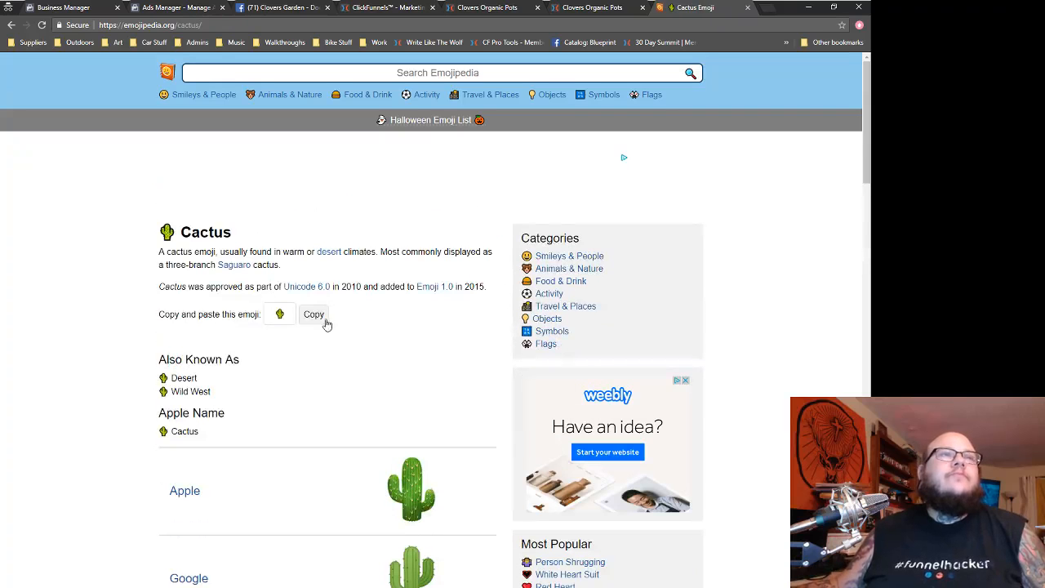
click(320, 317)
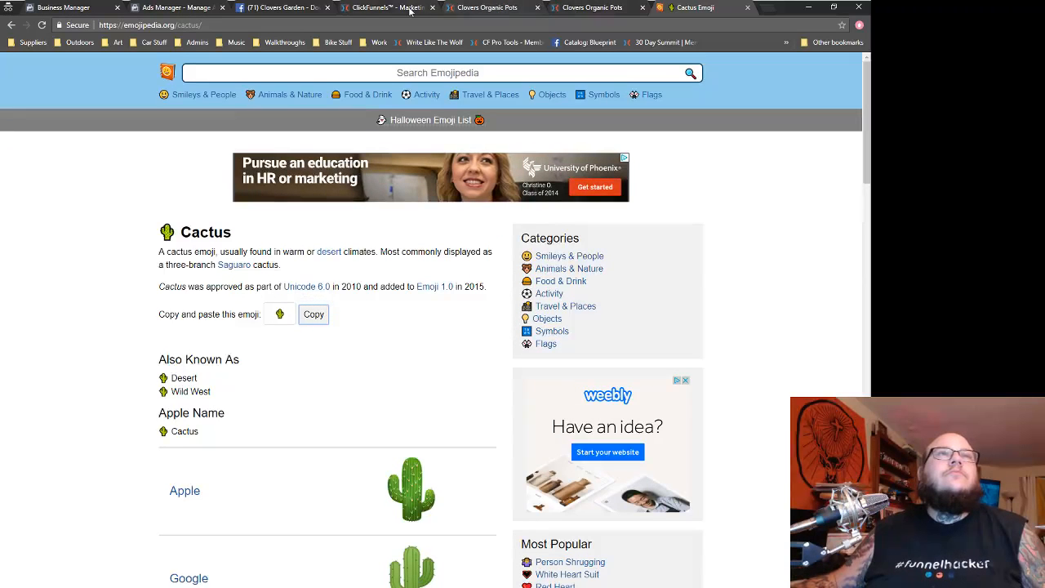
- Close the Clovers Garden Facebook post tab and return to the ad text in Ads Manager
click(272, 10)
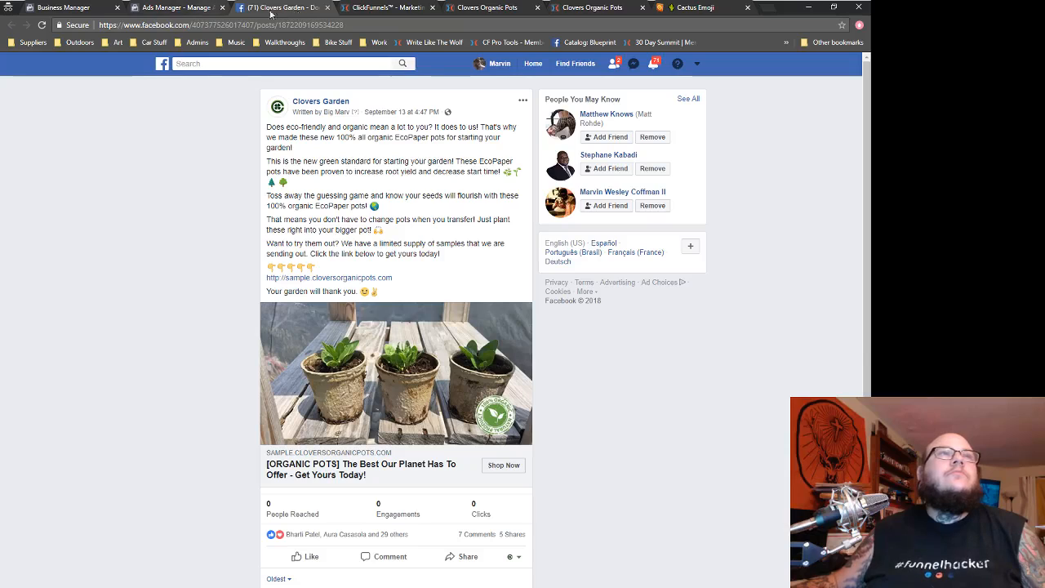
click(328, 8)
click(193, 10)
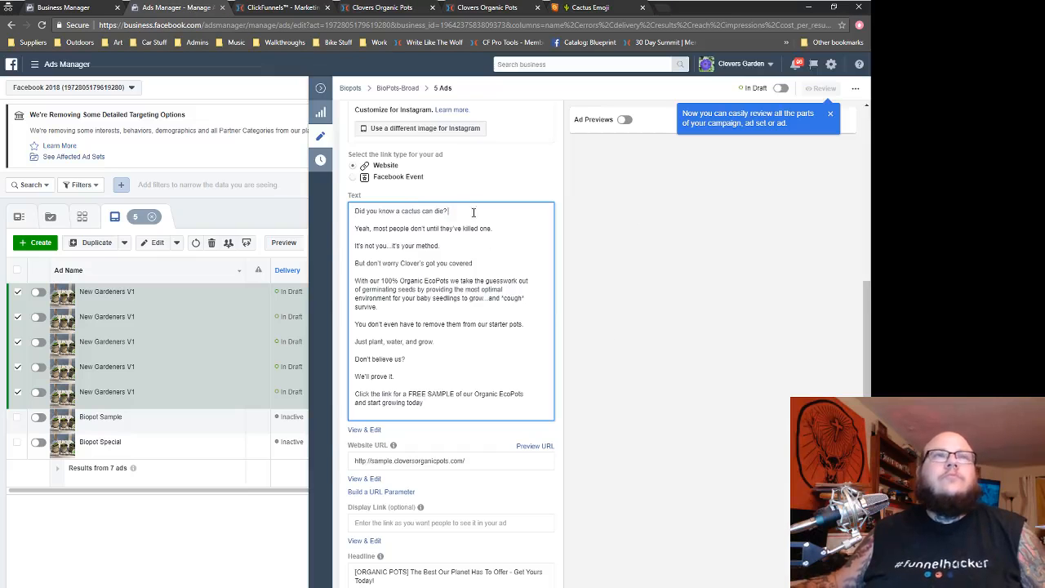
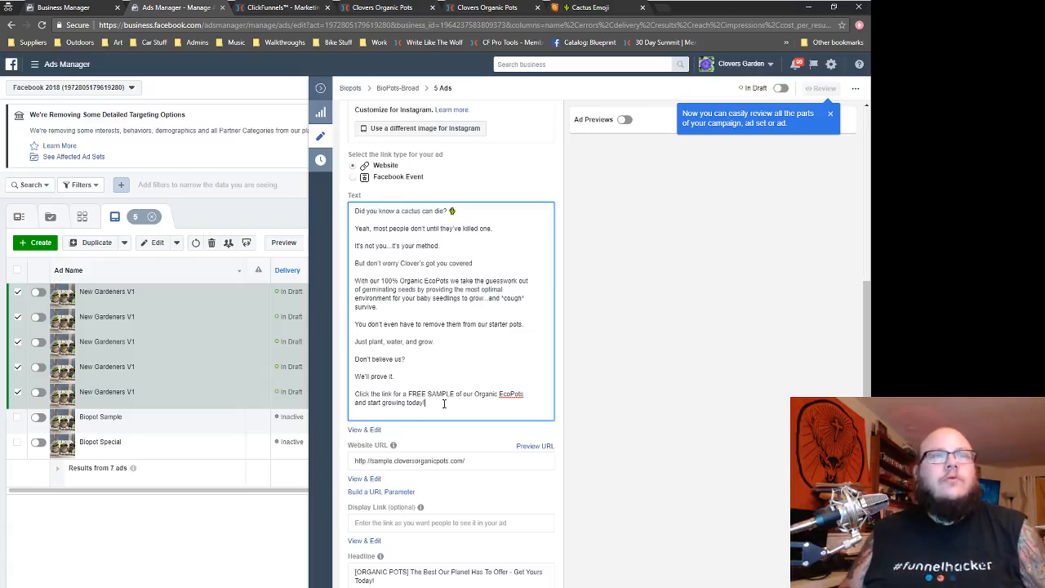
key(Return)
key(Return)
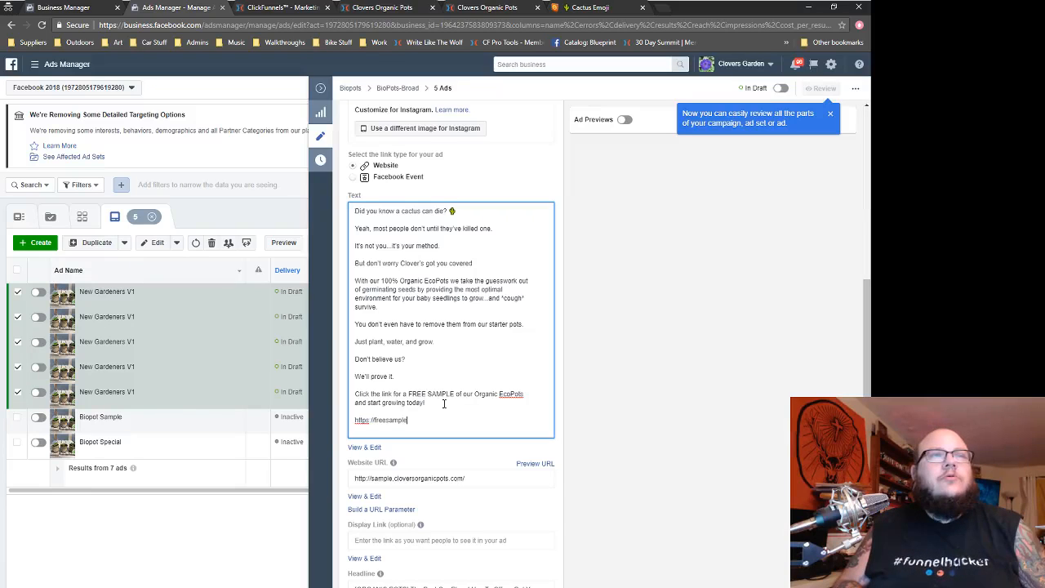
text(.cloversorganicpots)
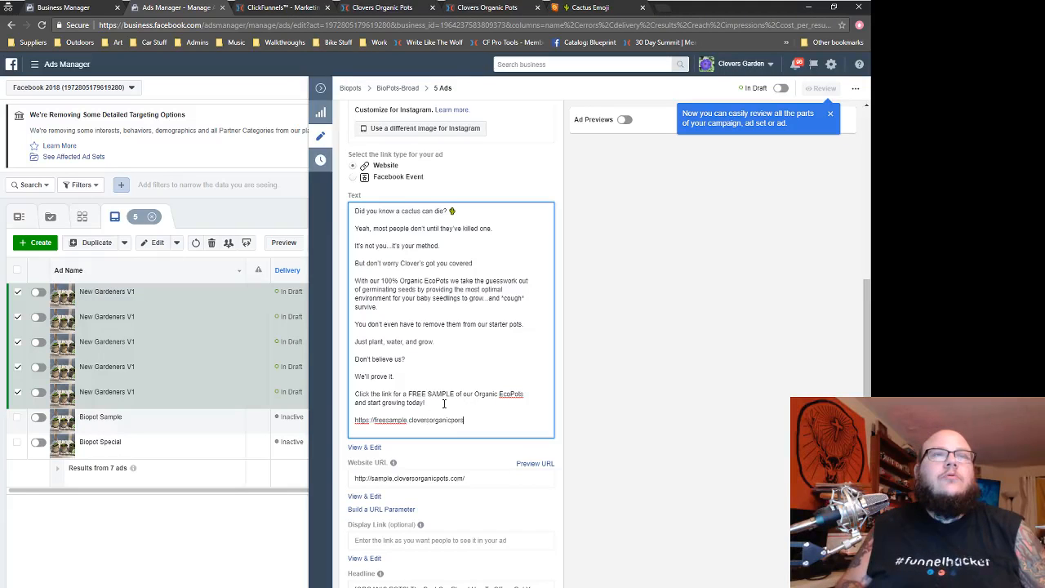
text(.com)
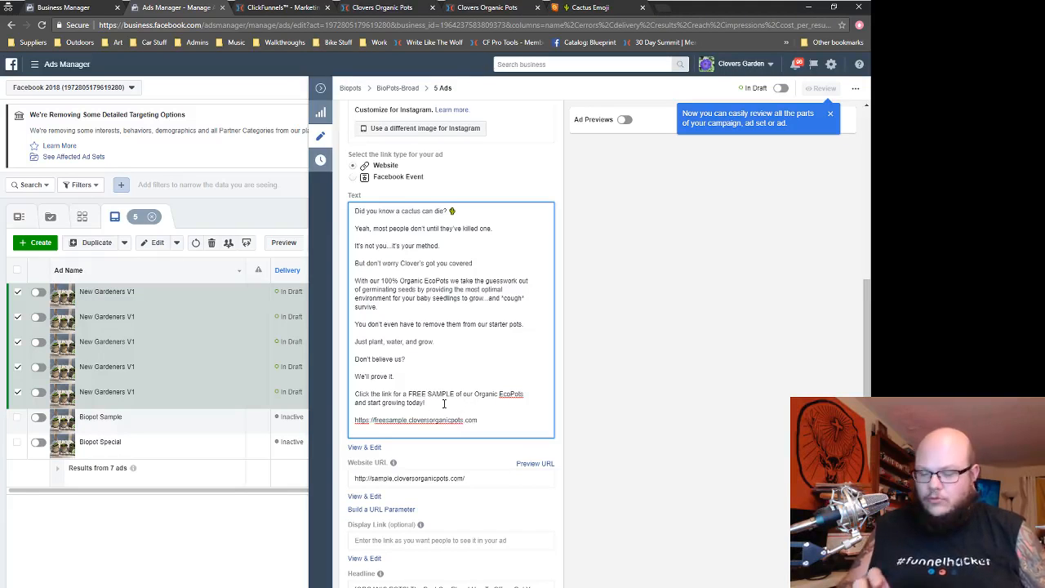
text(/newgardener)
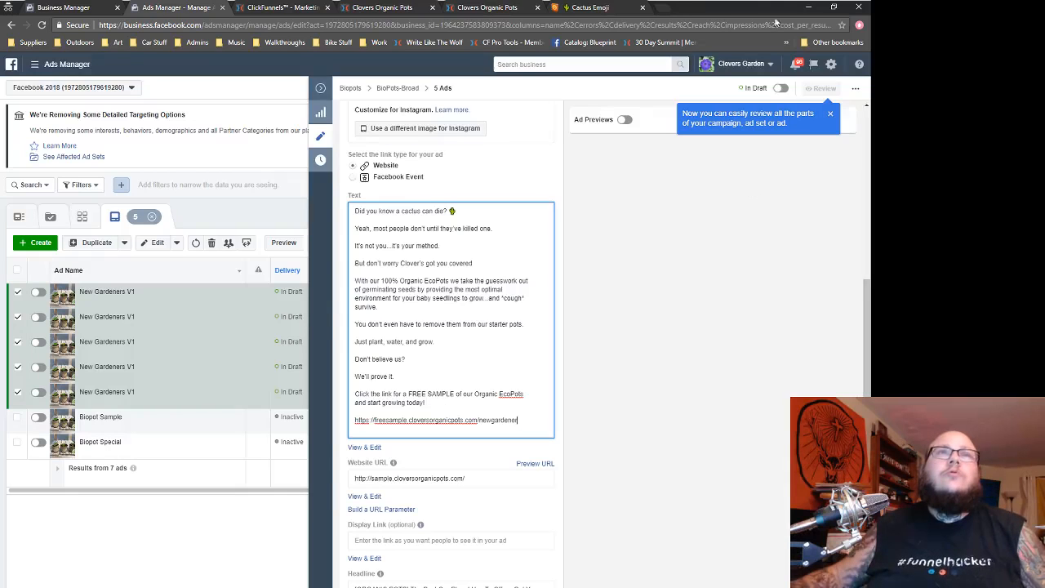
- Copy the new gardener landing page's address from its browser tab and replace the link in the ad text with it
click(487, 7)
click(355, 24)
key(ctrl+c)
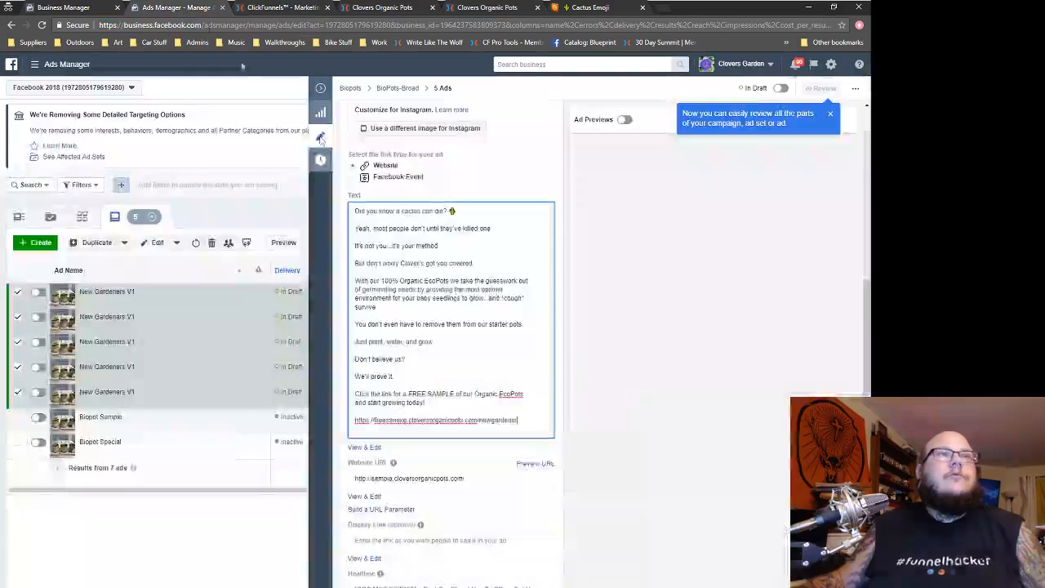
click(176, 7)
drag(527, 423, 353, 421)
key(ctrl+v)
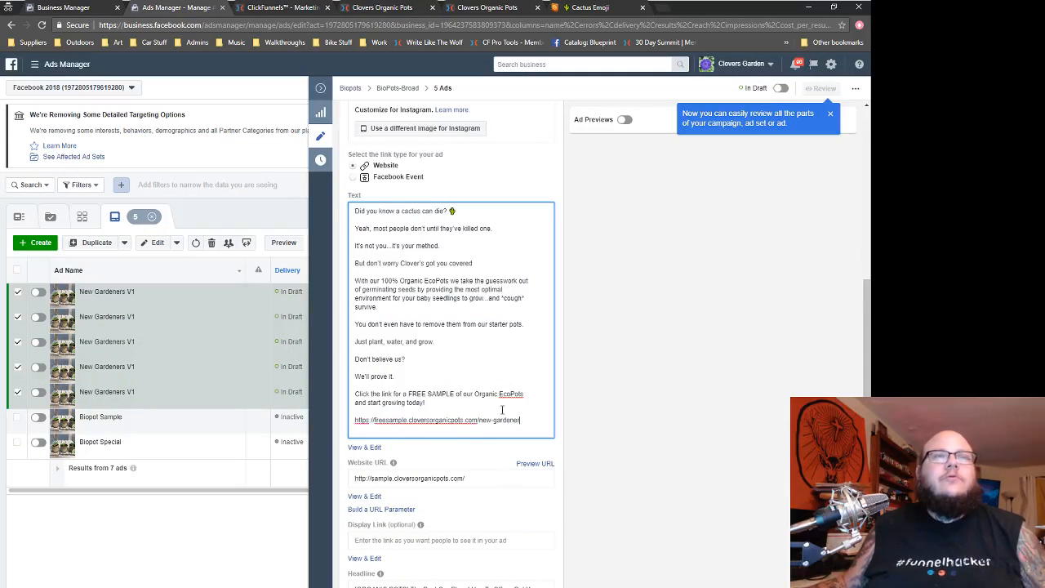
scroll(502, 409, down, 1)
drag(469, 369, 334, 374)
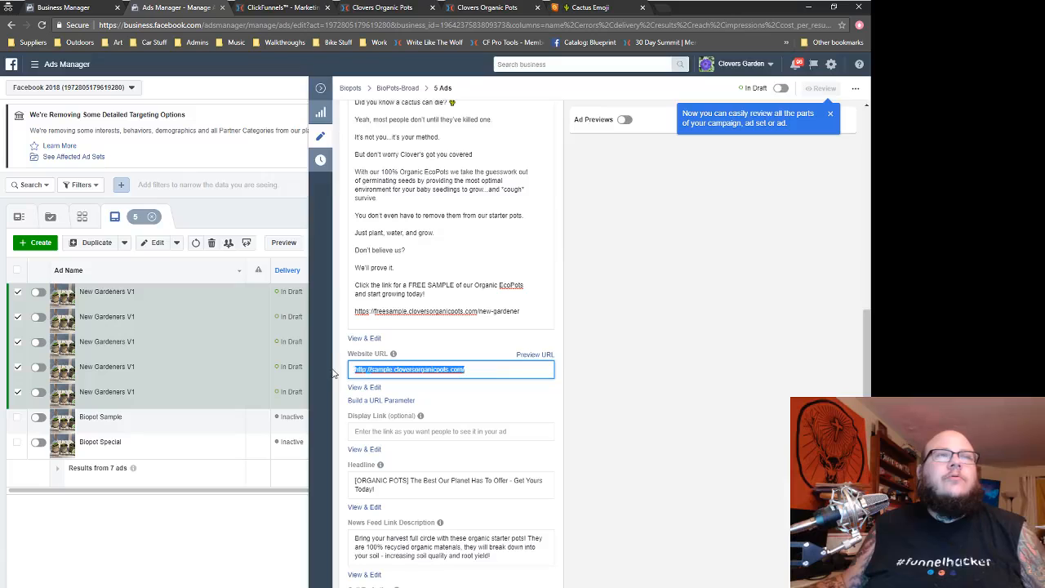
key(ctrl+v)
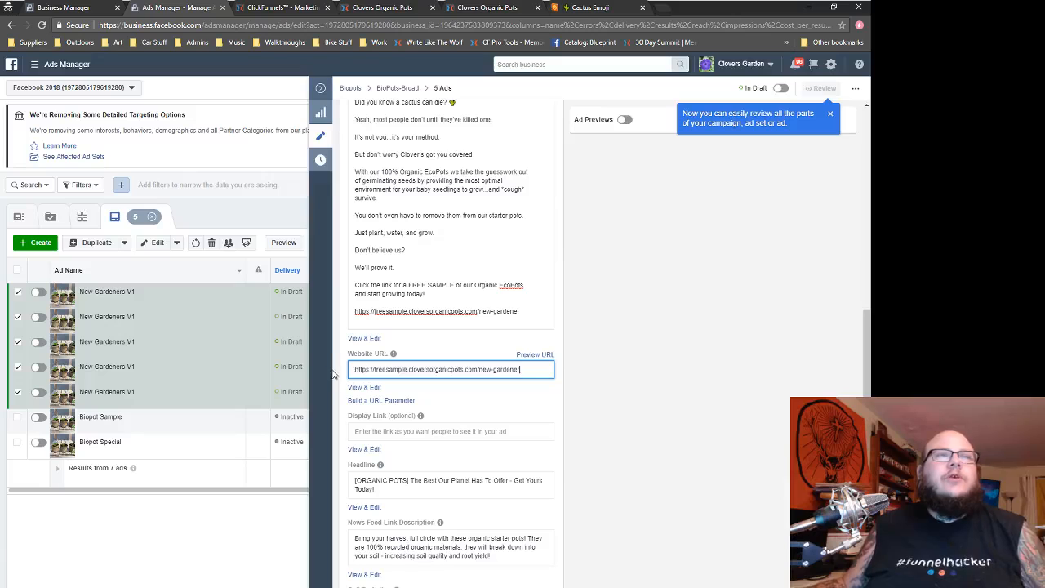
- Replace the ads' headline with "Stop Killing Your Seeds! Get The New Organic EcoPot!"
click(413, 492)
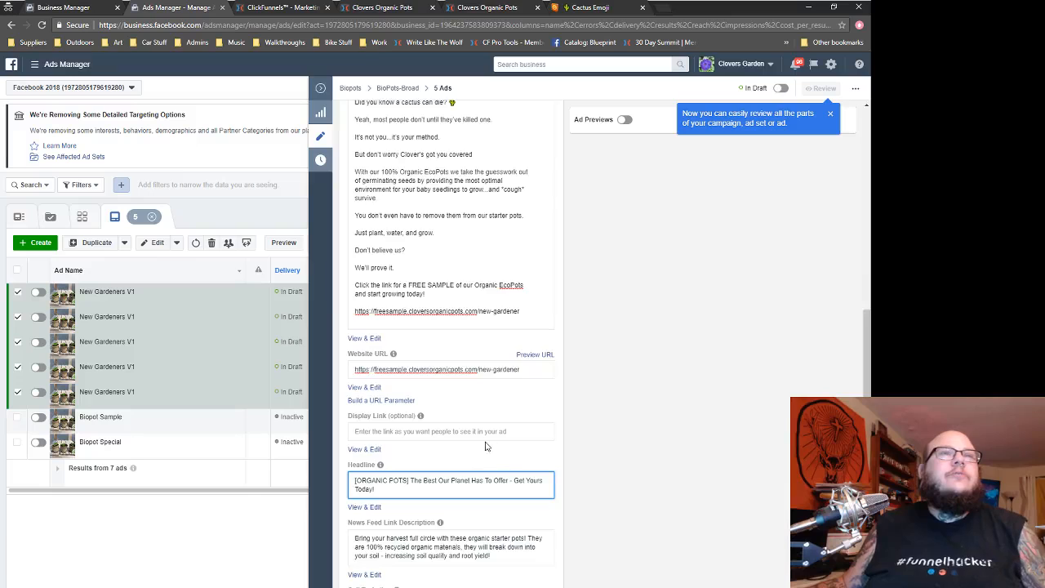
scroll(487, 447, up, 1)
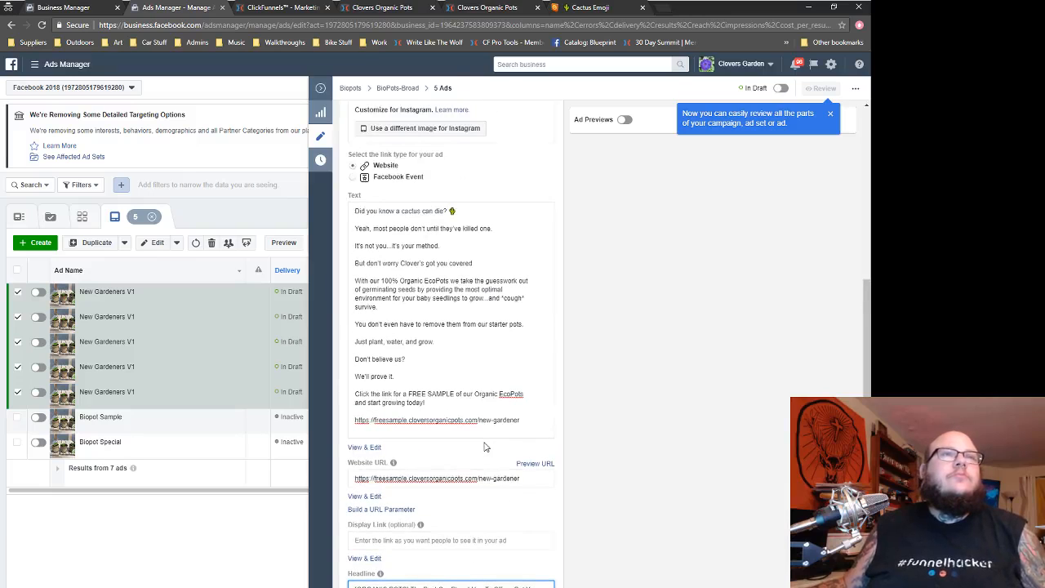
scroll(484, 448, down, 2)
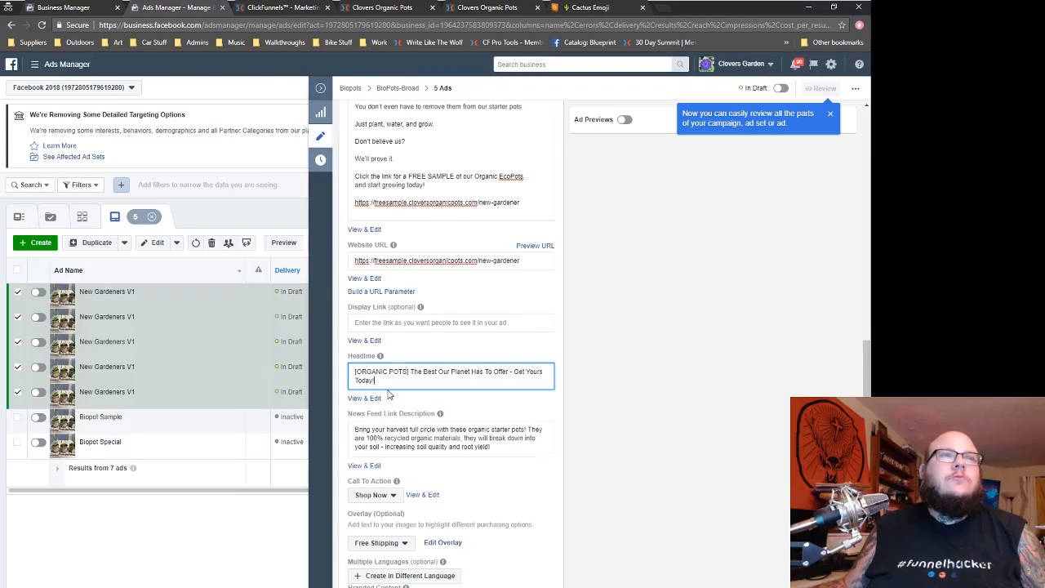
scroll(391, 394, up, 1)
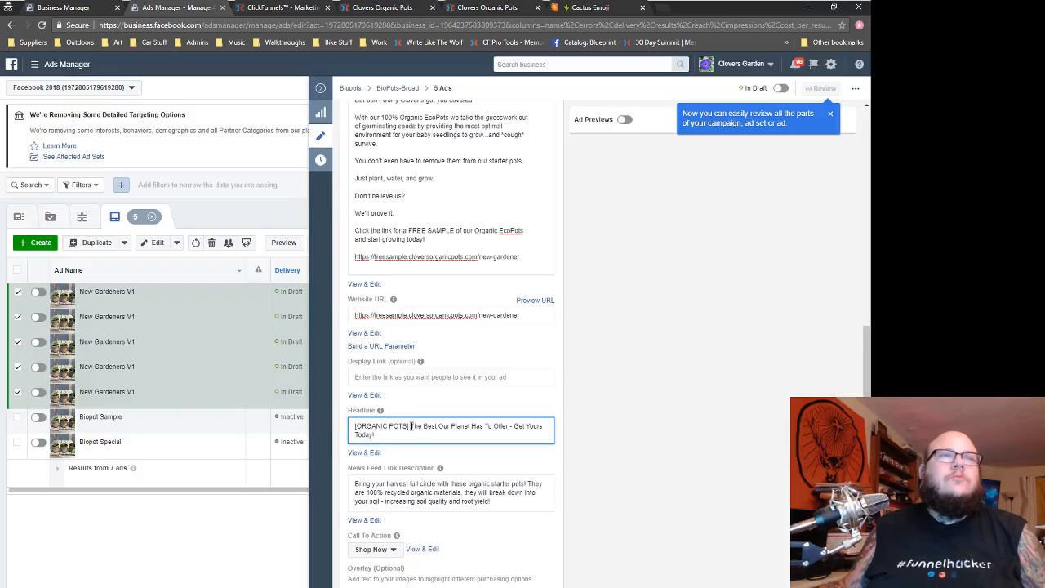
drag(410, 425, 333, 431)
key(BackSpace)
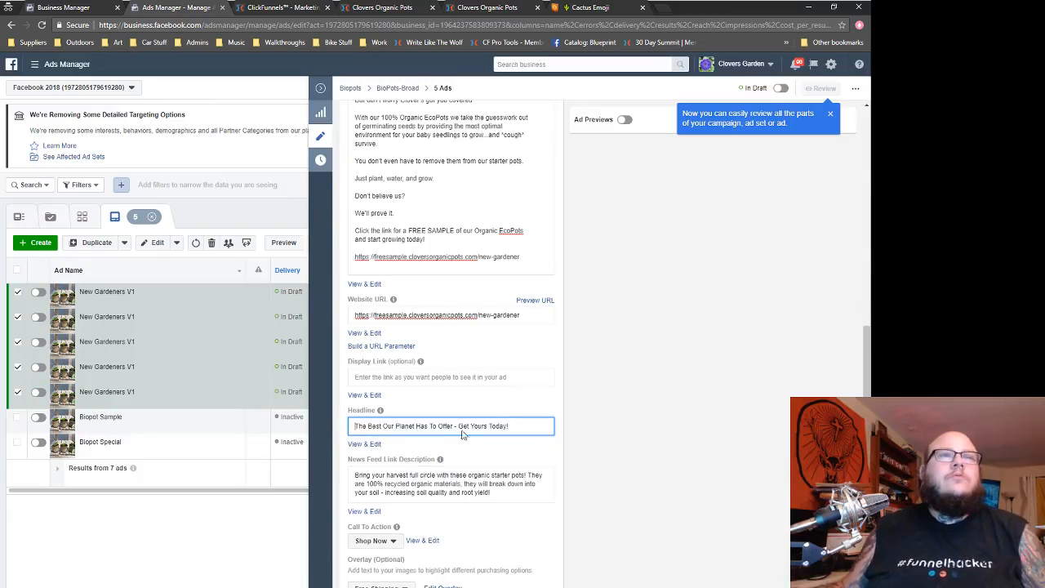
drag(508, 426, 351, 430)
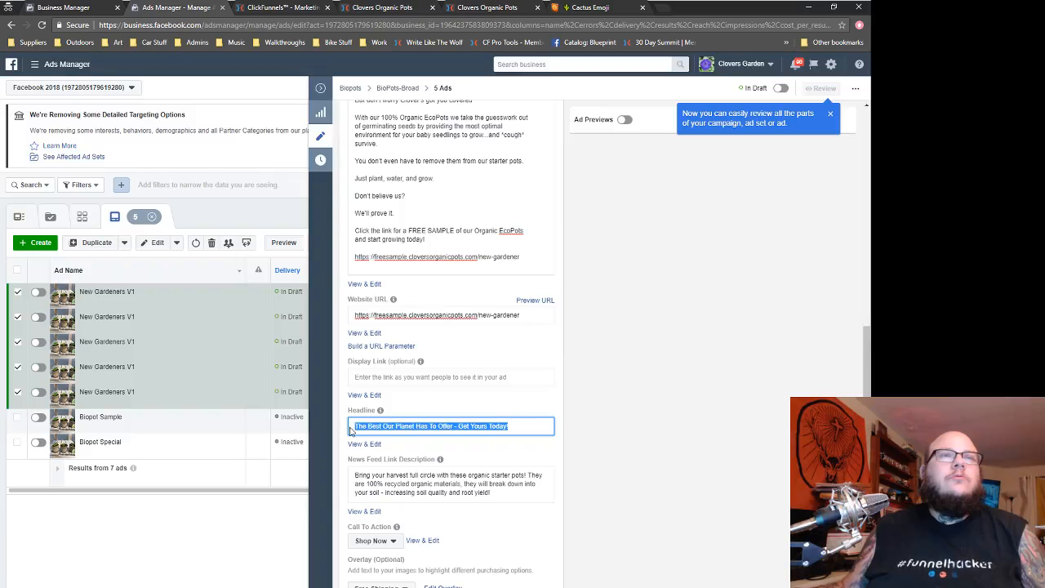
text(S)
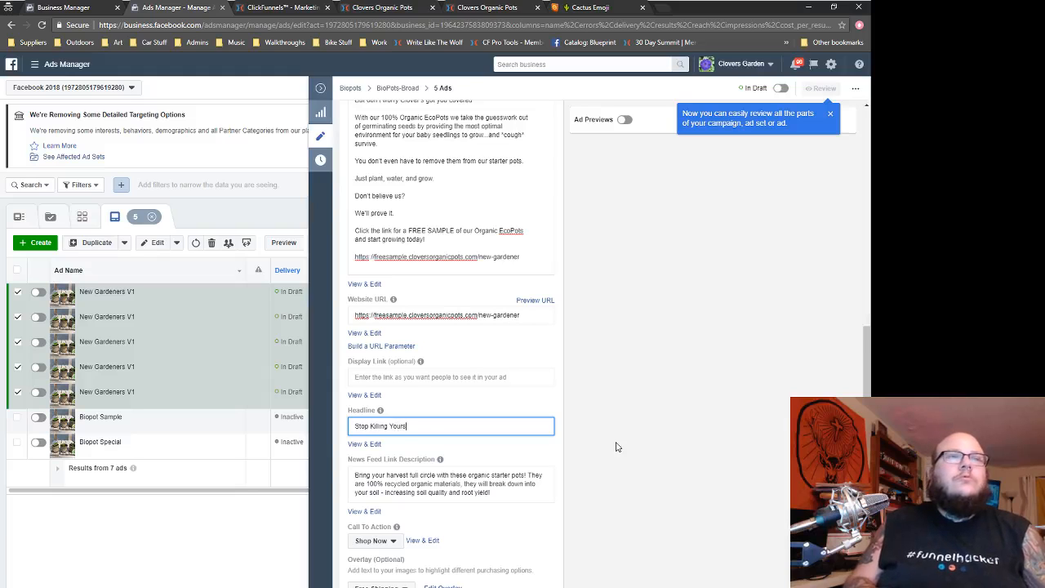
text(top Killing Your Seeds! Get The New EcoPot)
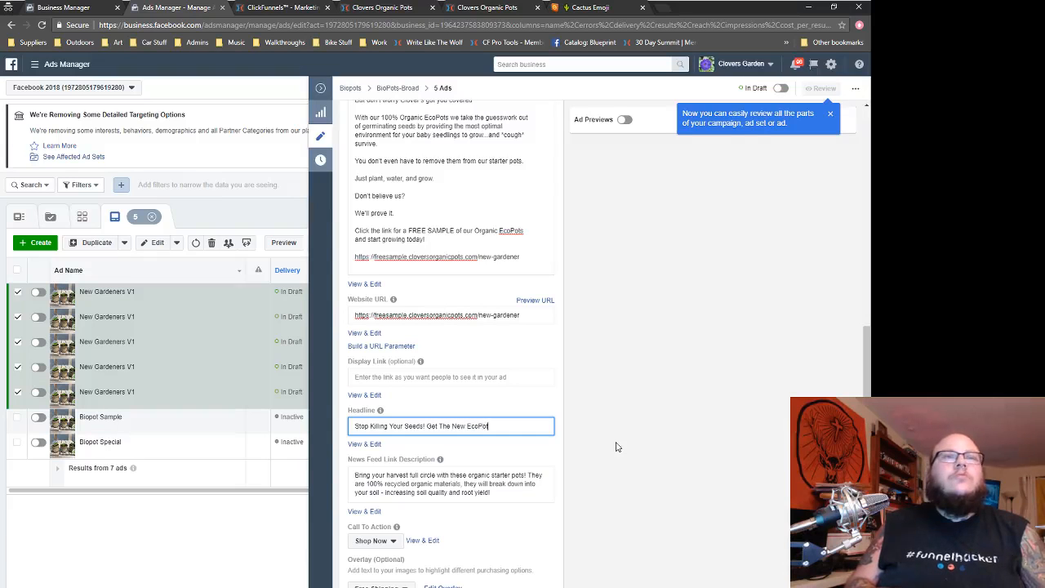
text(!)
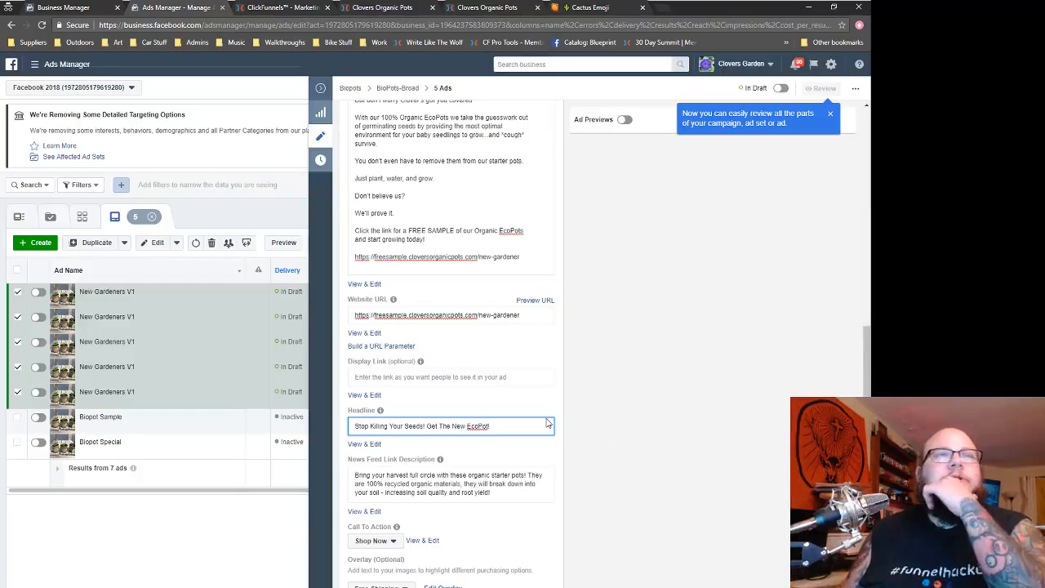
scroll(547, 423, down, 1)
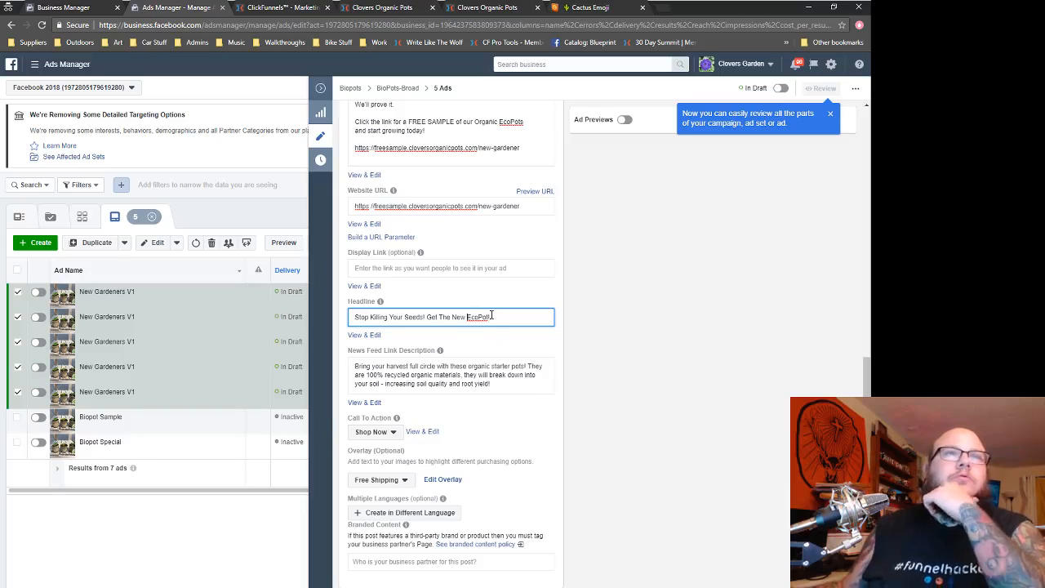
text(Organic)
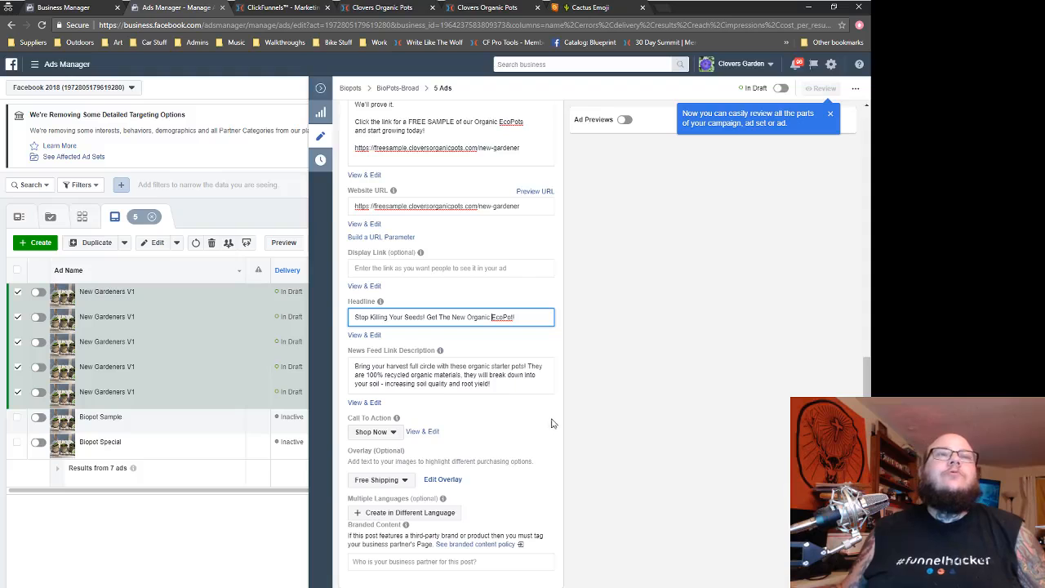
- Open the second New Gardeners V1 ad for editing and publish the five draft ads
scroll(637, 422, up, 15)
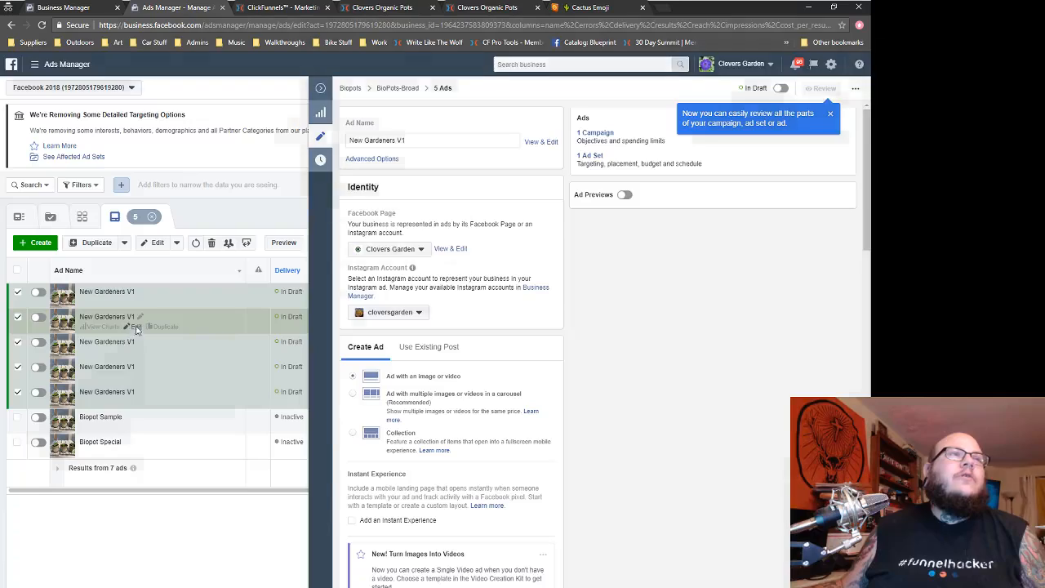
click(136, 326)
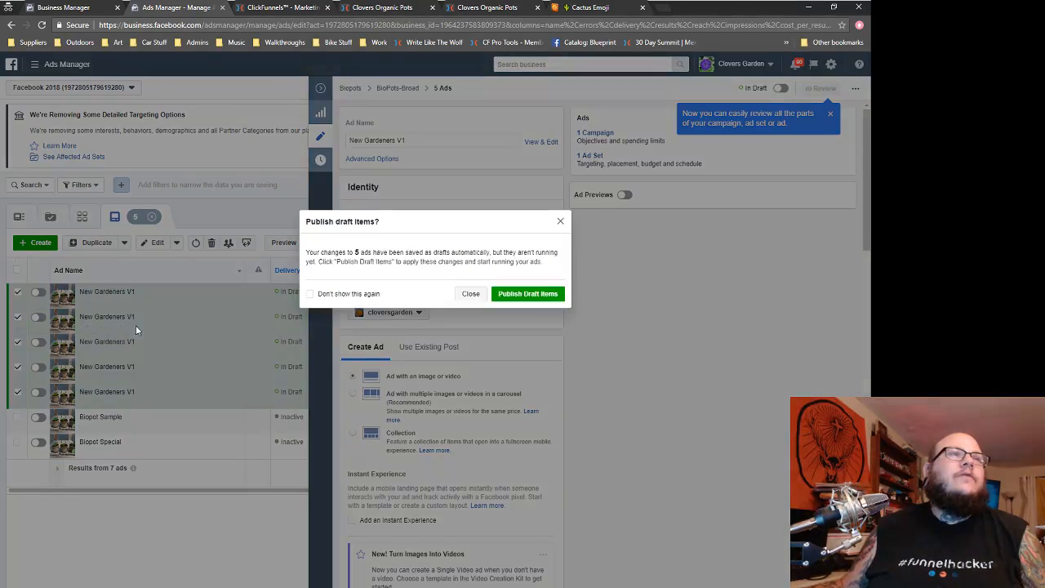
click(522, 296)
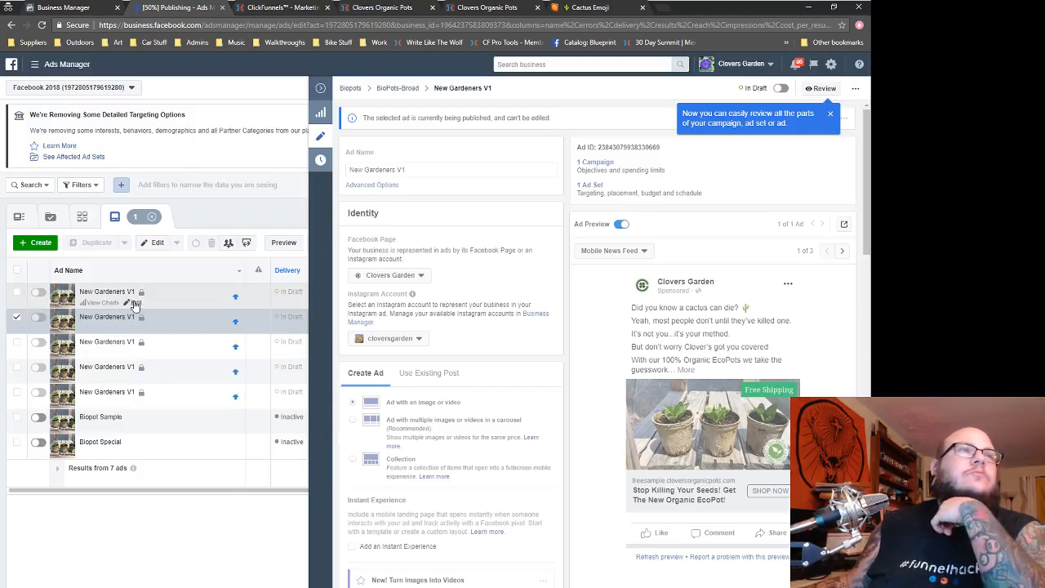
- Open the first New Gardeners V1 ad and look through its text, link and headline
click(135, 304)
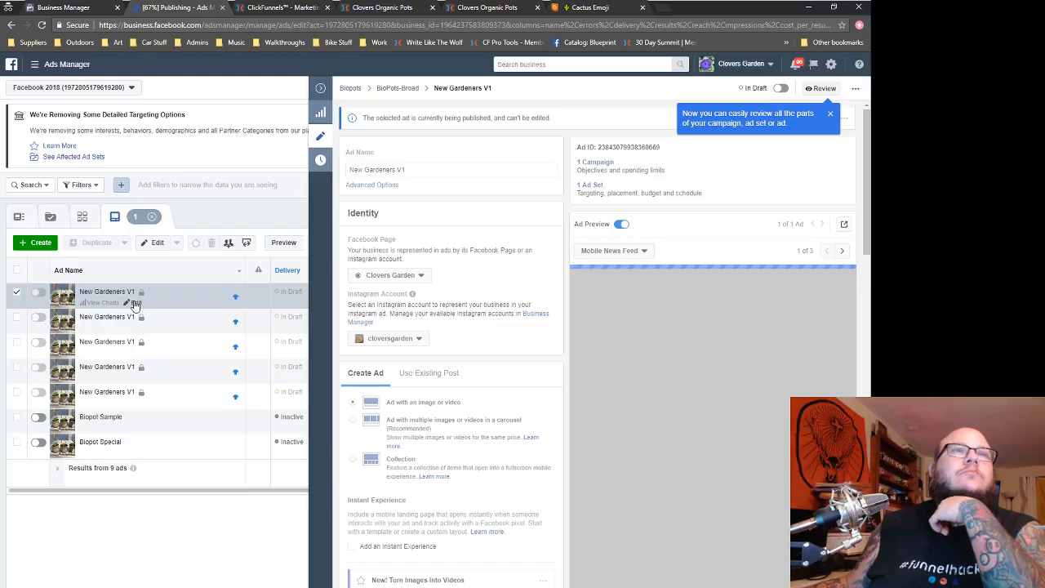
scroll(474, 338, down, 10)
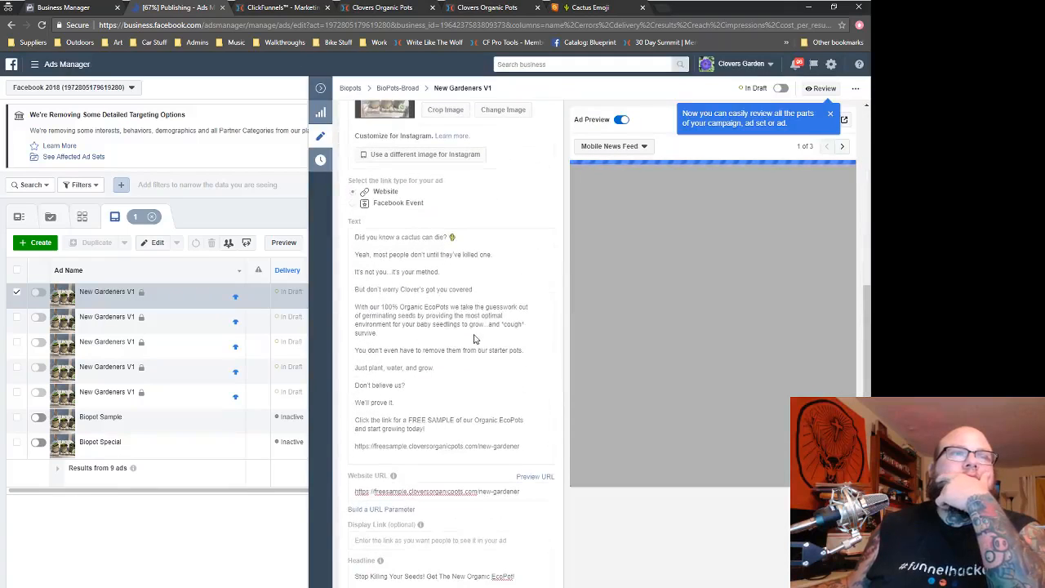
scroll(475, 338, down, 5)
scroll(459, 364, down, 3)
scroll(455, 363, up, 10)
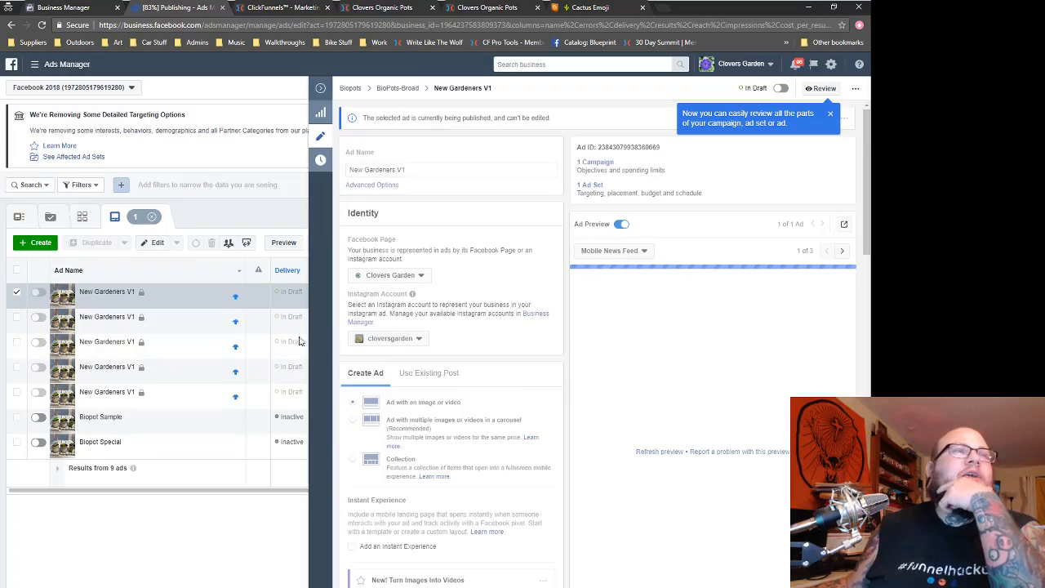
- Open the second New Gardeners V1 ad for editing and rename it New Gardeners V2
click(135, 330)
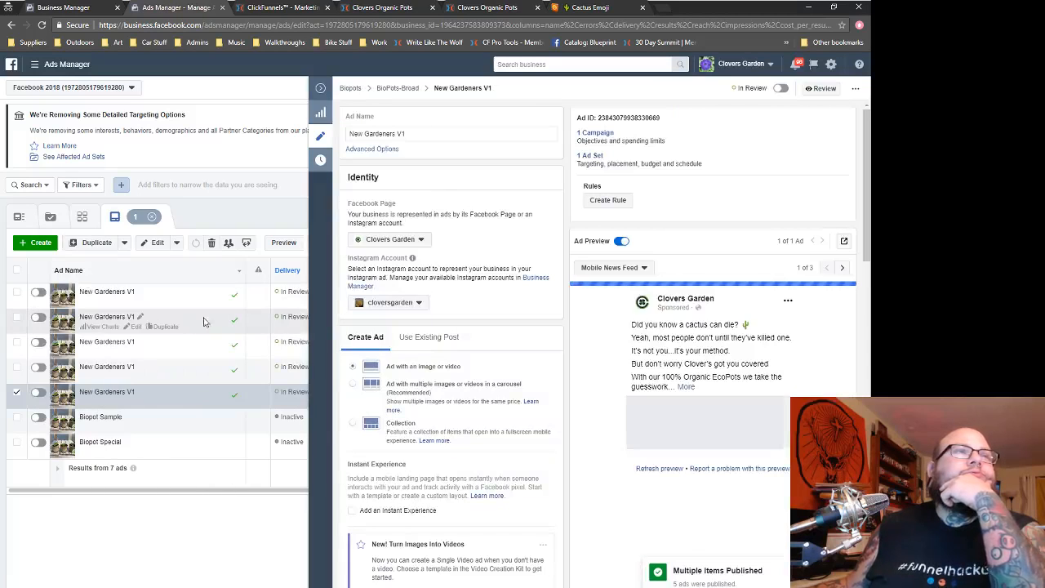
click(132, 330)
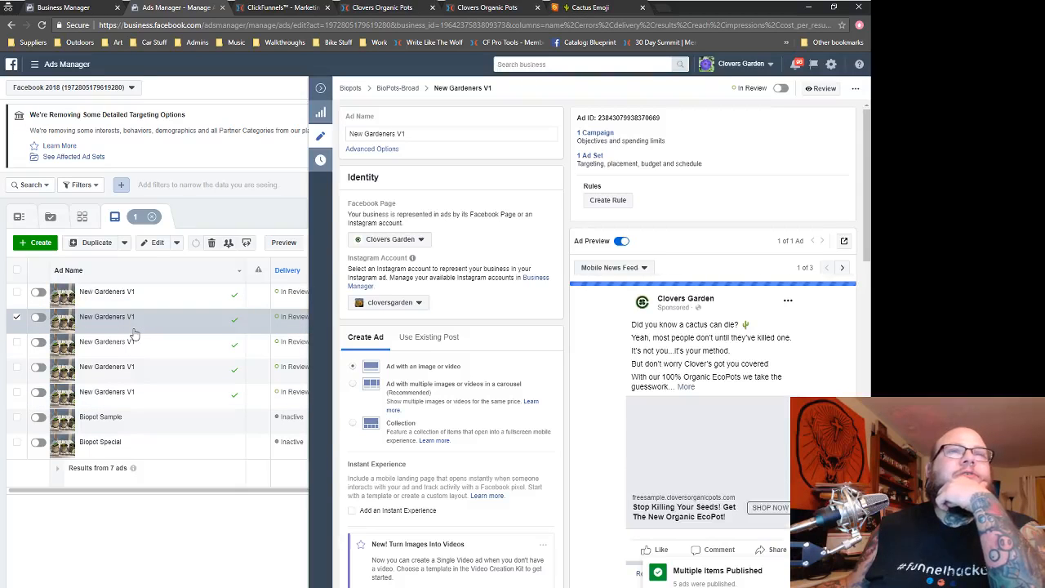
click(426, 132)
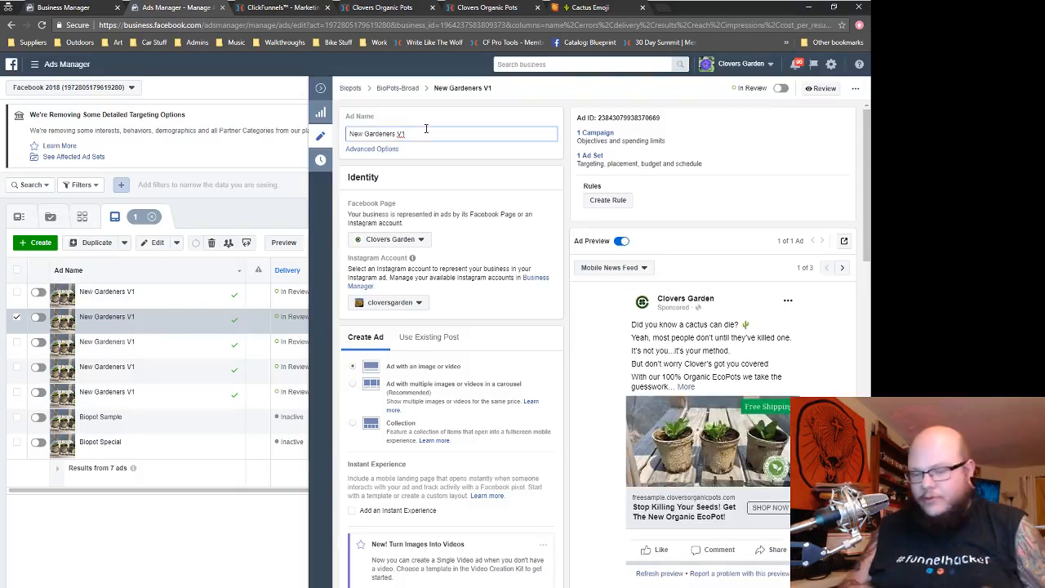
text(@)
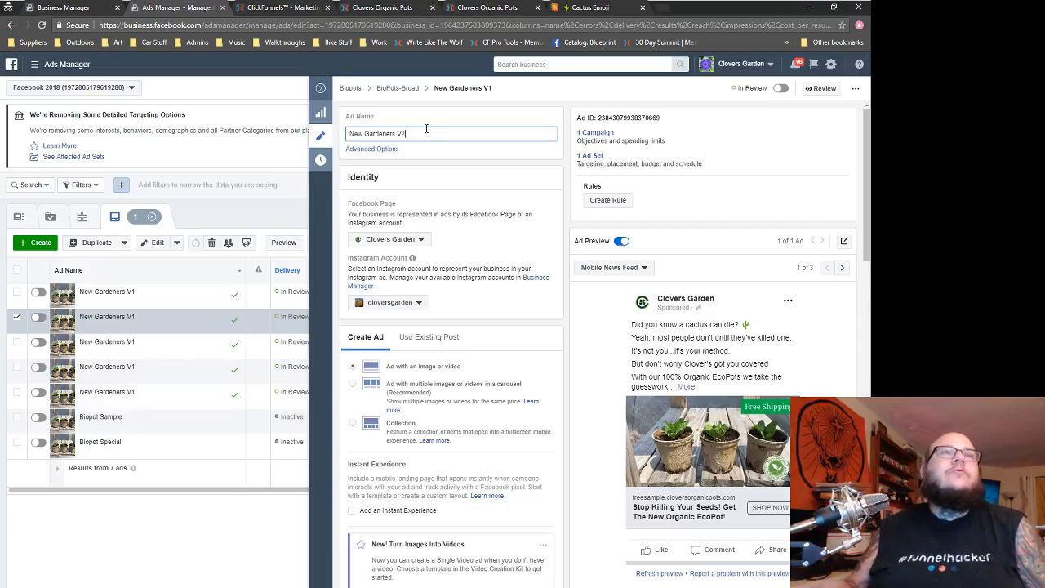
- Copy the Version 2 New Gardeners text from the Clovers Organic Pots Word document and return to the ad text in Ads Manager
scroll(523, 327, down, 2)
scroll(496, 326, down, 5)
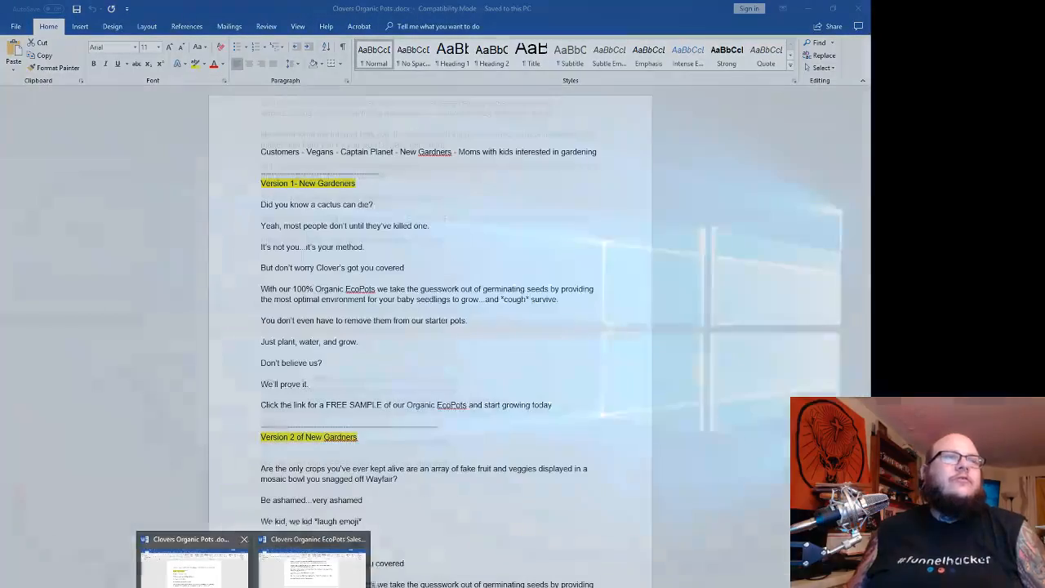
click(315, 562)
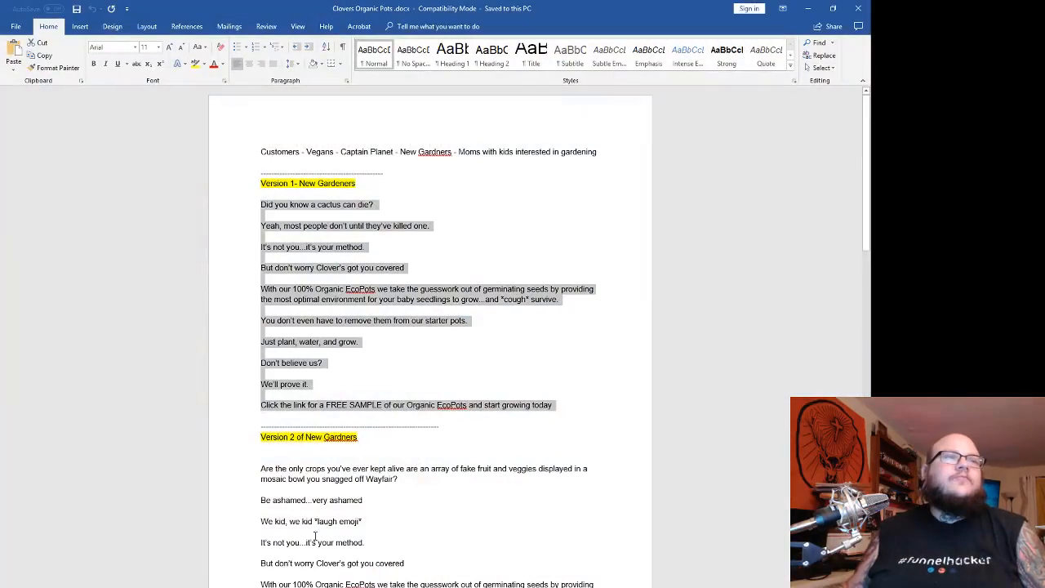
scroll(386, 378, down, 5)
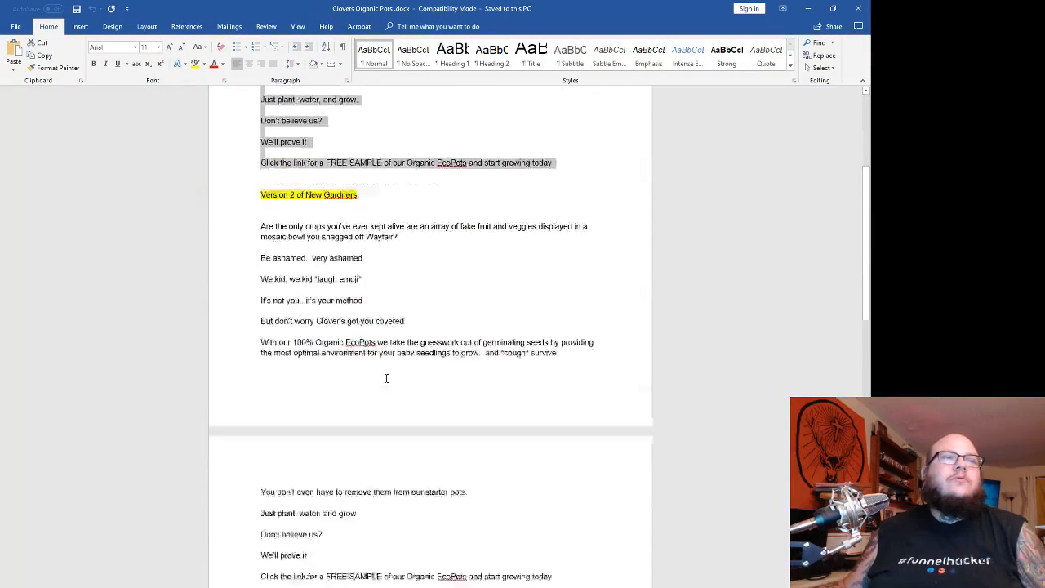
scroll(386, 378, down, 3)
drag(390, 403, 249, 134)
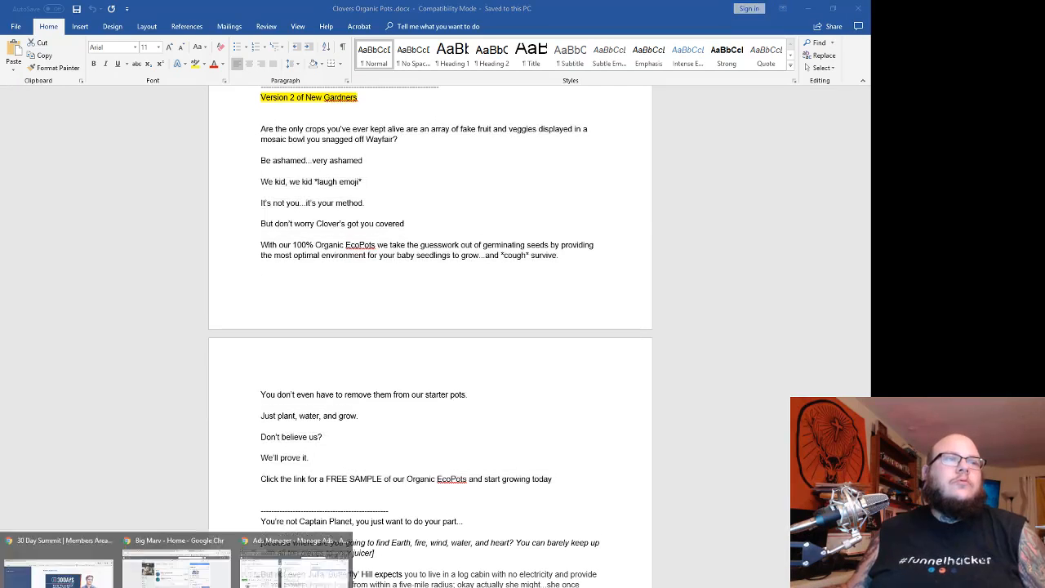
click(292, 576)
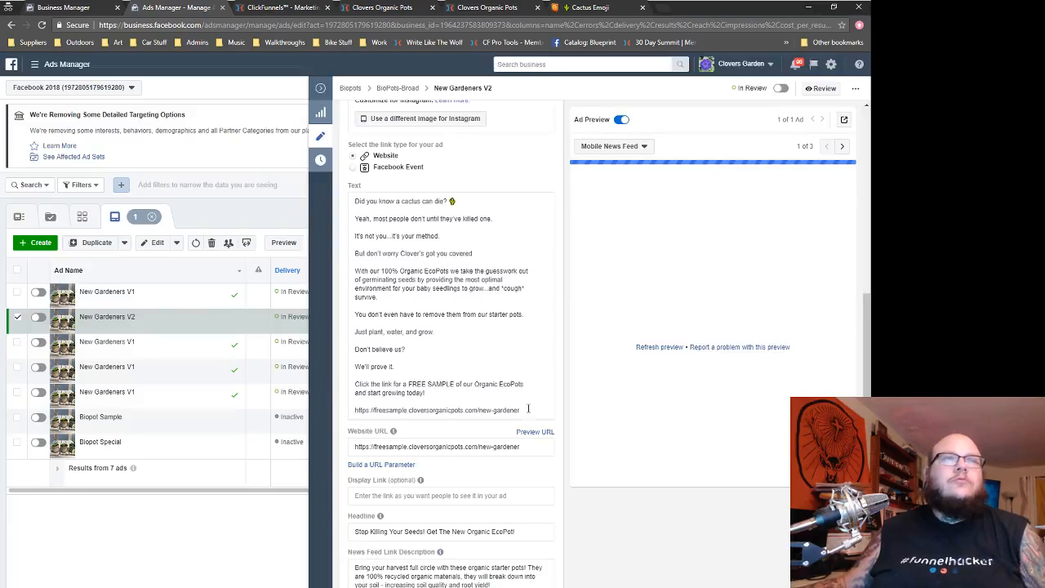
- Replace the ad text above the link with the copied New Gardeners Version 2 text and delete the extra "are" after "kept alive"
drag(501, 394, 354, 198)
text(Are the only crops you've ever kept alive are an array of fake fruit and veggies displayed in a mosaic bowl you snagged off Wayfair?  Be ashamed...very ashamed  We kid, we kid *laugh emoji*  It's not you...it's your method.  But don't worry Clover's got you covered  With our 100% Organic EcoPots we take the guesswork out of germinating seeds by providing the most optimal environment for your baby seedlings to grow...and *cough* survive  You don't even have to remove them from our starter pots.  Just plant, water, and grow.  Don't believe us?  We'll prove it.  Click the link for a FREE SAMPLE of our Organic EcoPots and start growing today)
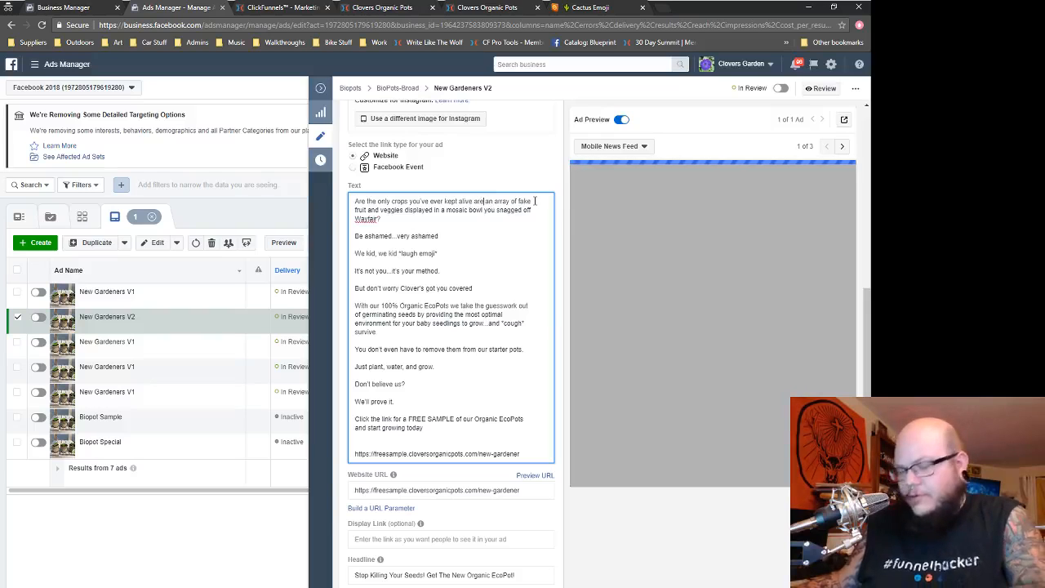
key(BackSpace)
key(BackSpace)
key(BackSpace)
key(BackSpace)
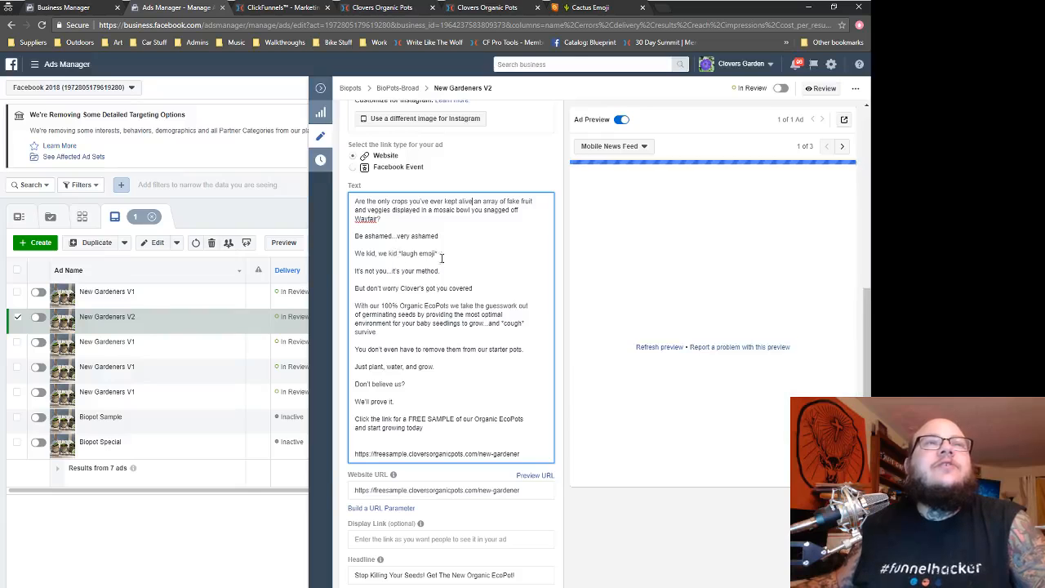
- Search Emojipedia for "laugh" and copy the Face With Tears of Joy emoji
click(588, 7)
click(408, 72)
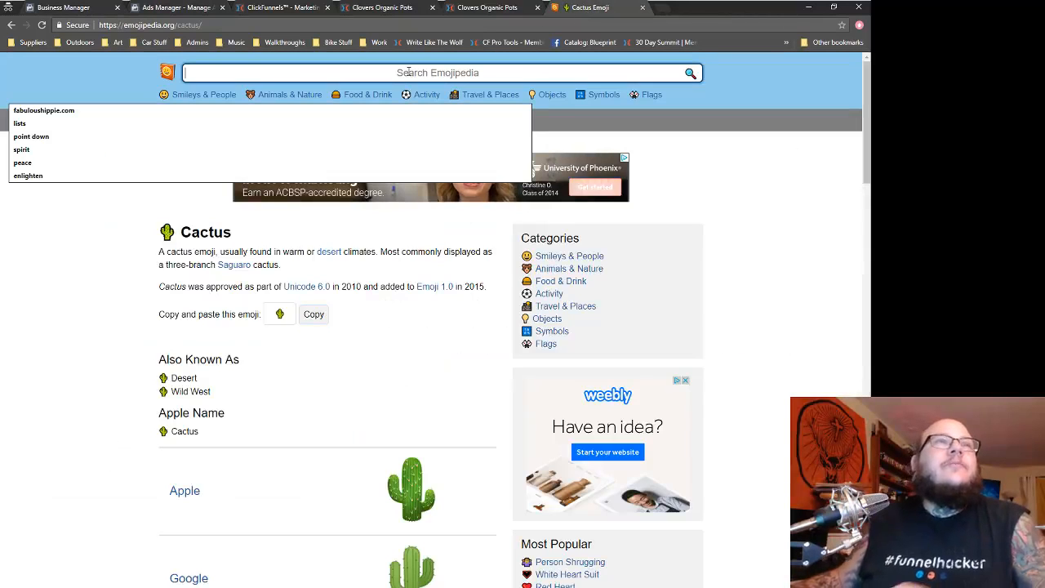
text(laugh)
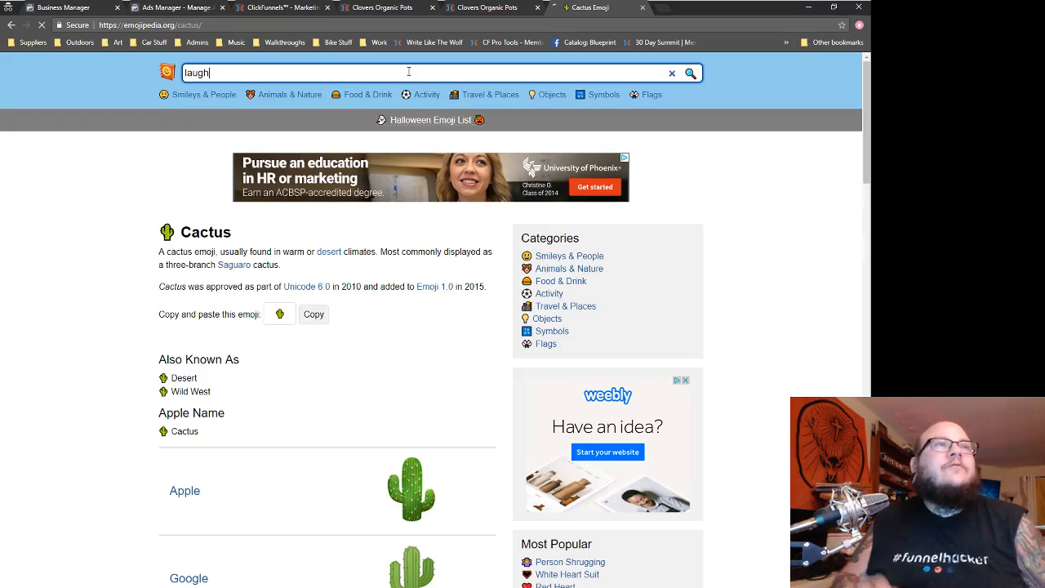
key(Return)
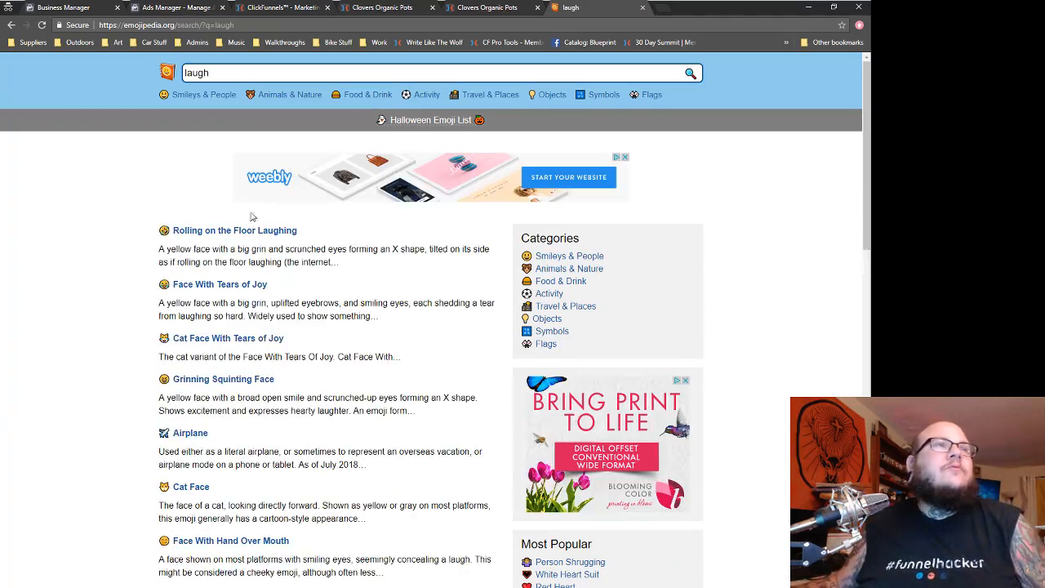
click(219, 285)
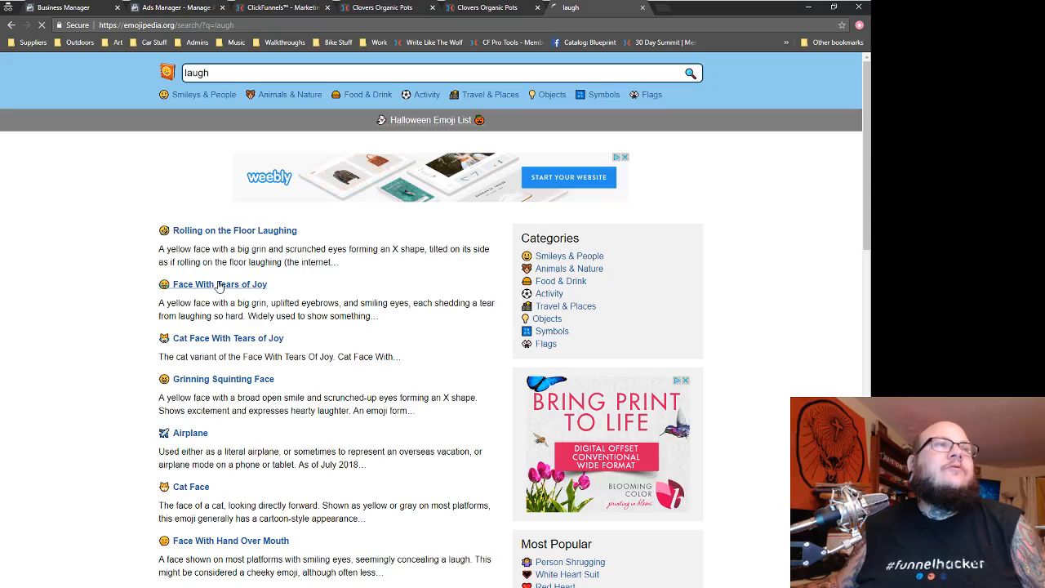
click(315, 357)
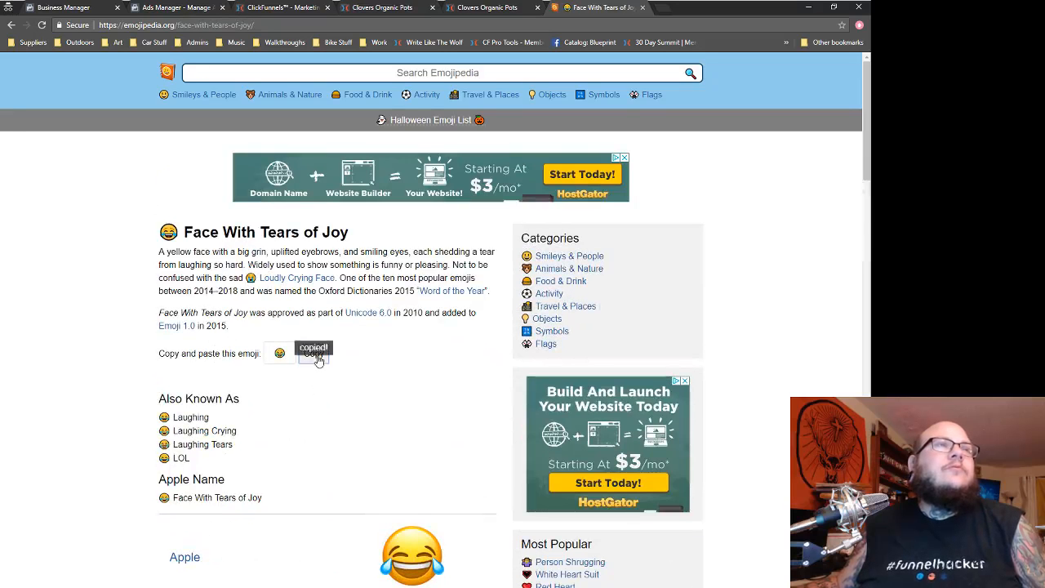
- Return to Ads Manager and replace the "*laugh emoji*" placeholder after "We kid, we kid" with the copied emoji
click(178, 10)
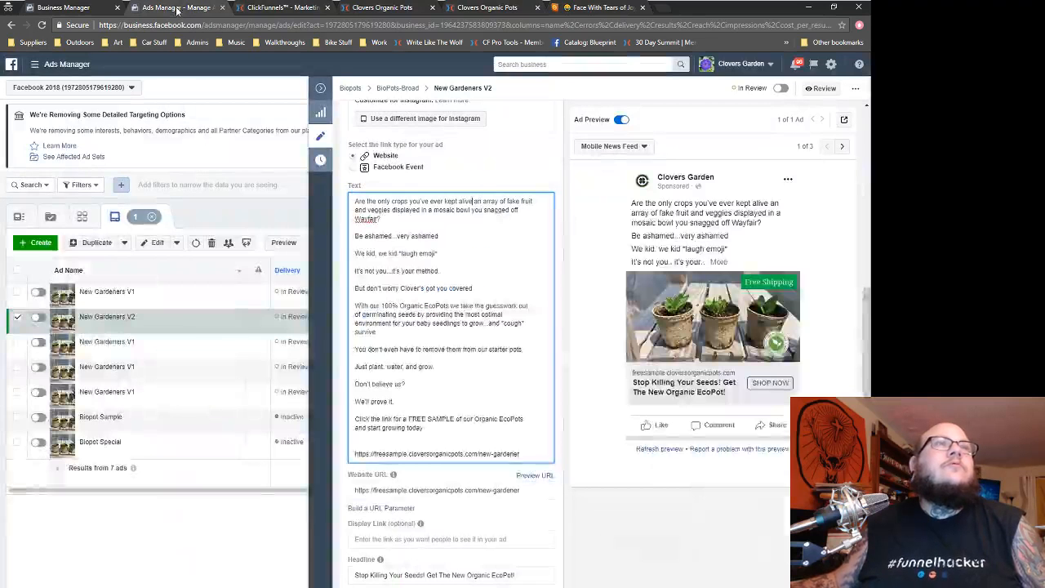
drag(437, 254, 400, 254)
key(ctrl+v)
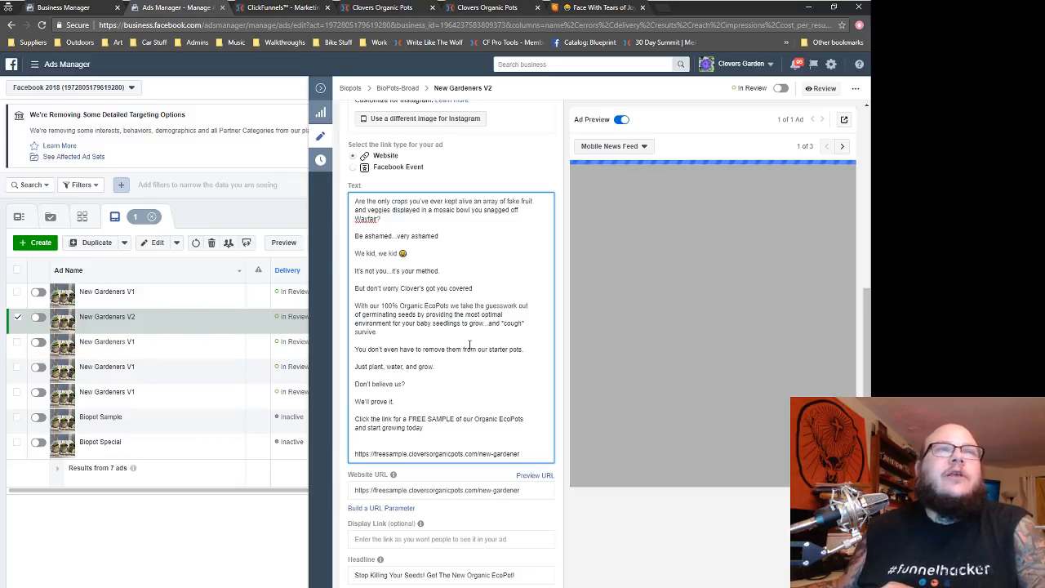
- Add an exclamation mark after "start growing today" and remove the extra blank line above the link in the ad text
scroll(430, 345, down, 1)
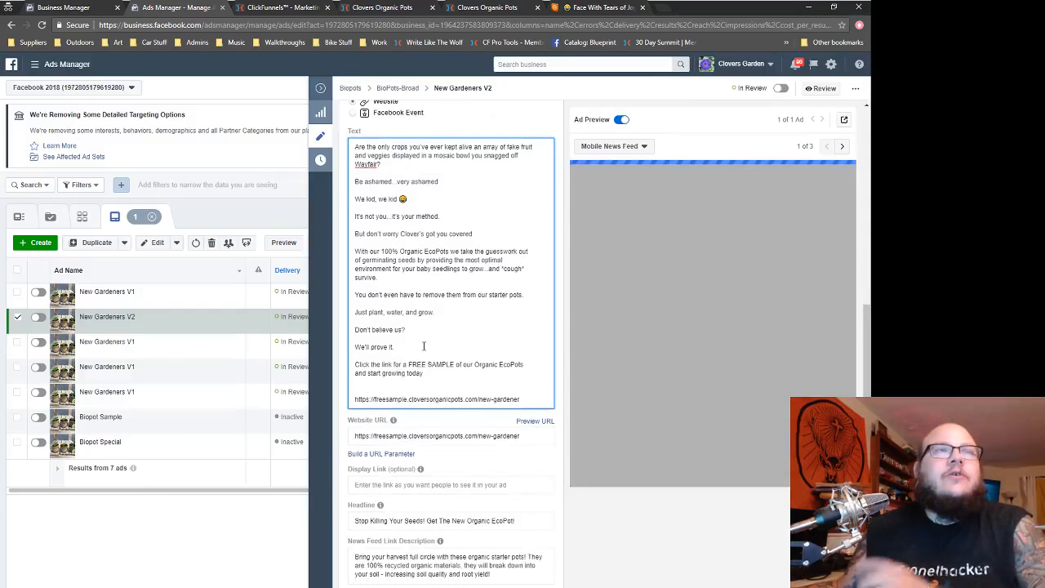
scroll(410, 333, down, 1)
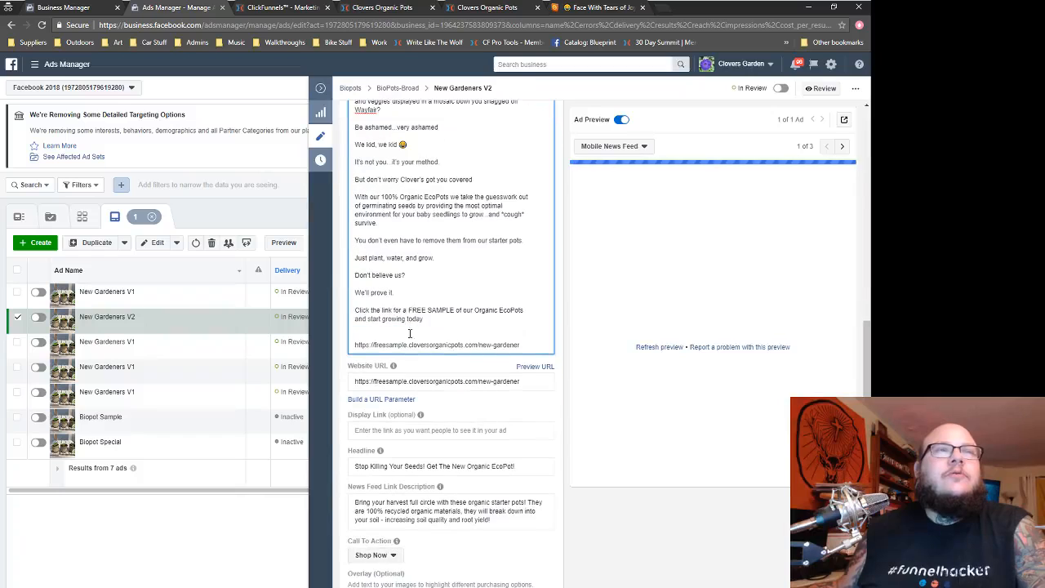
click(434, 319)
text(!)
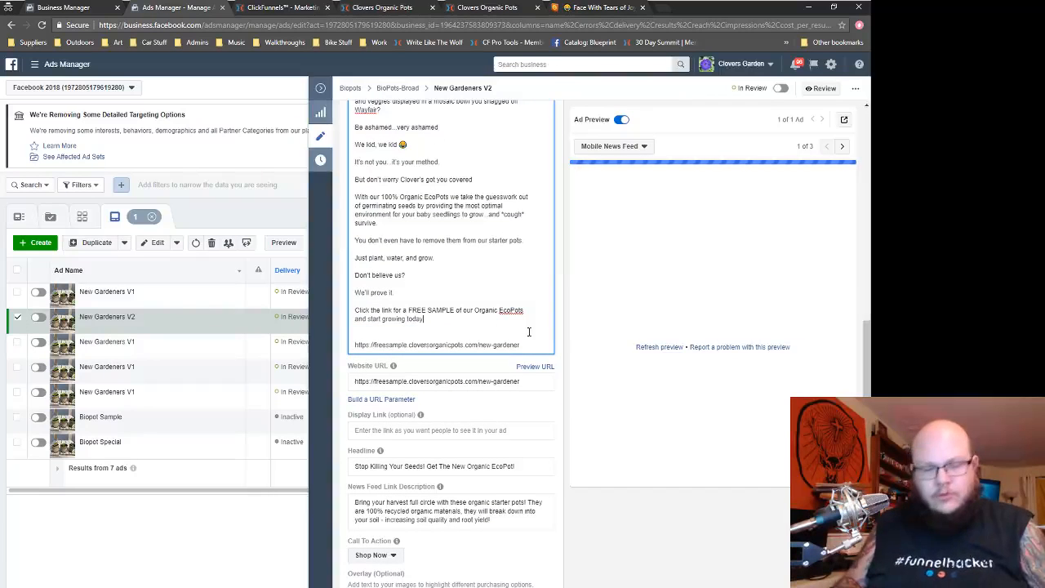
key(Delete)
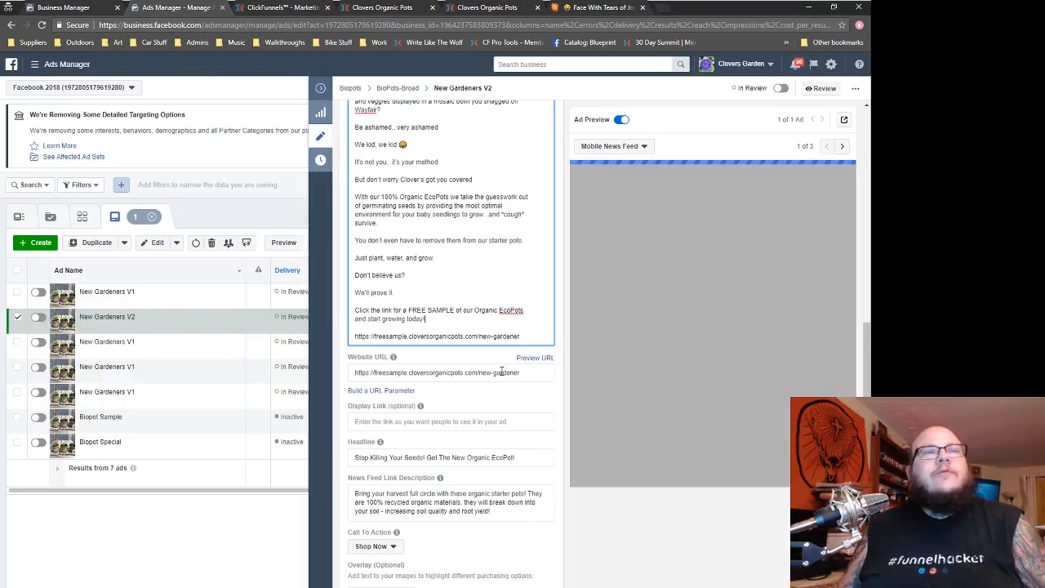
- Change the headline's opening phrase to "Ditch The Fake Fruit & Veggies!" and publish the New Gardeners V2 ad
scroll(502, 372, down, 3)
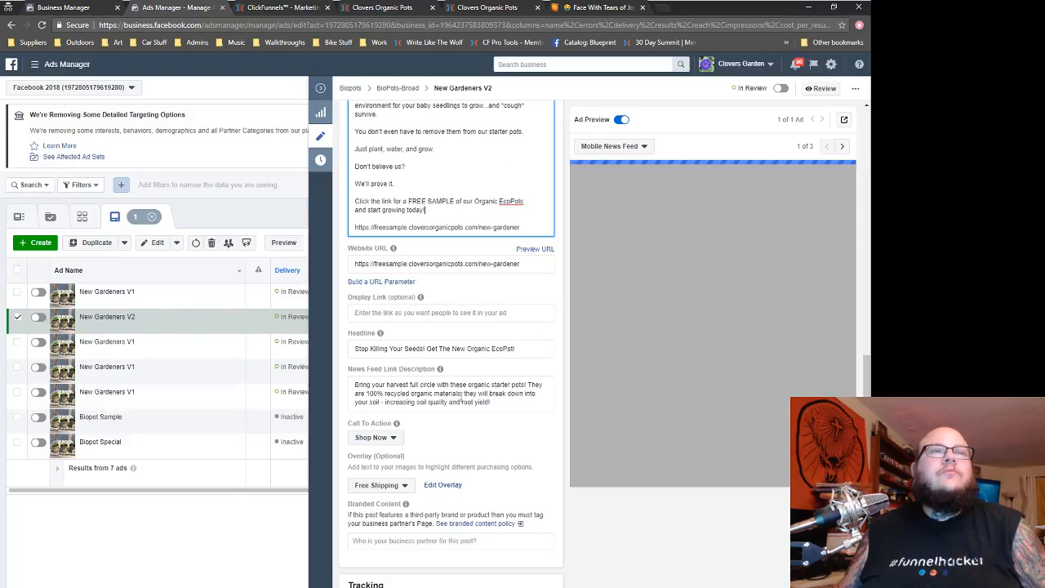
scroll(539, 392, down, 2)
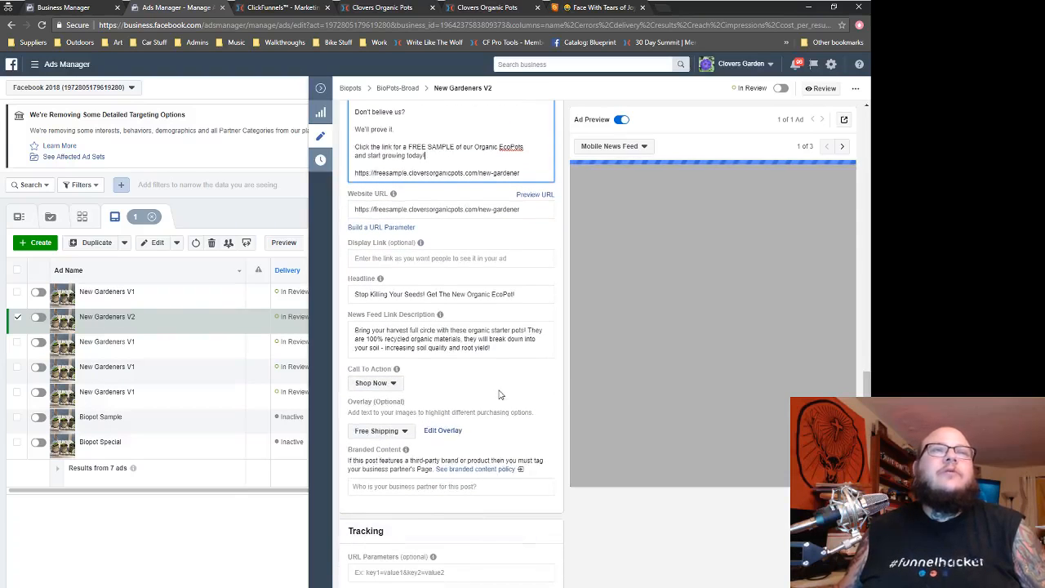
scroll(500, 395, up, 5)
scroll(501, 394, up, 4)
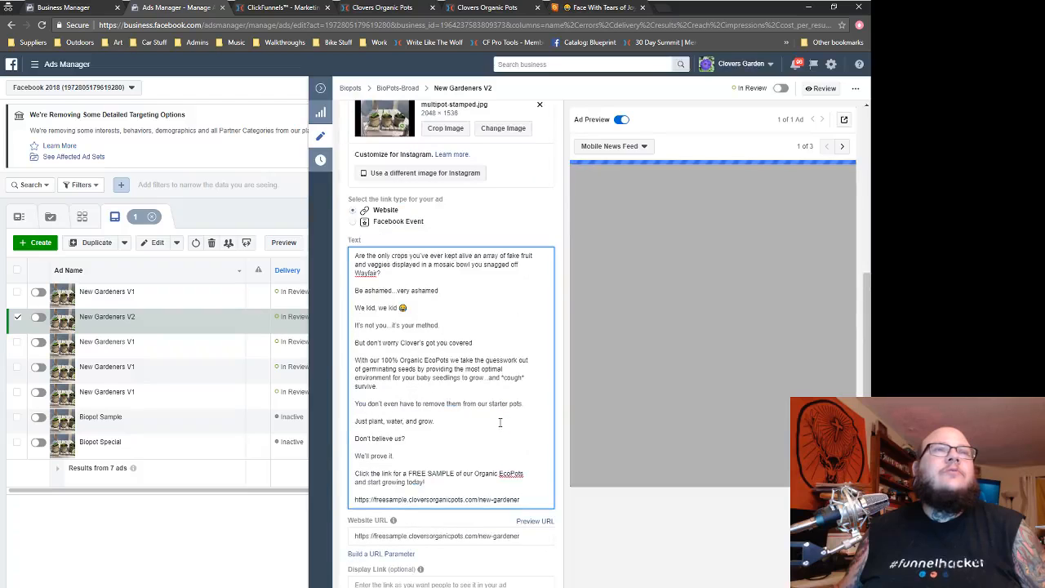
scroll(497, 426, down, 8)
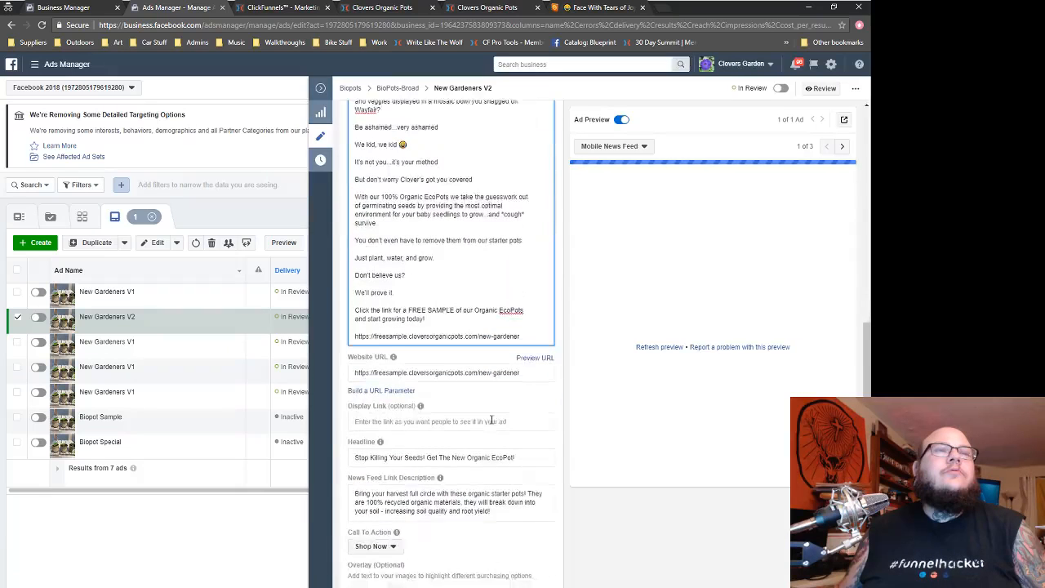
scroll(463, 455, up, 1)
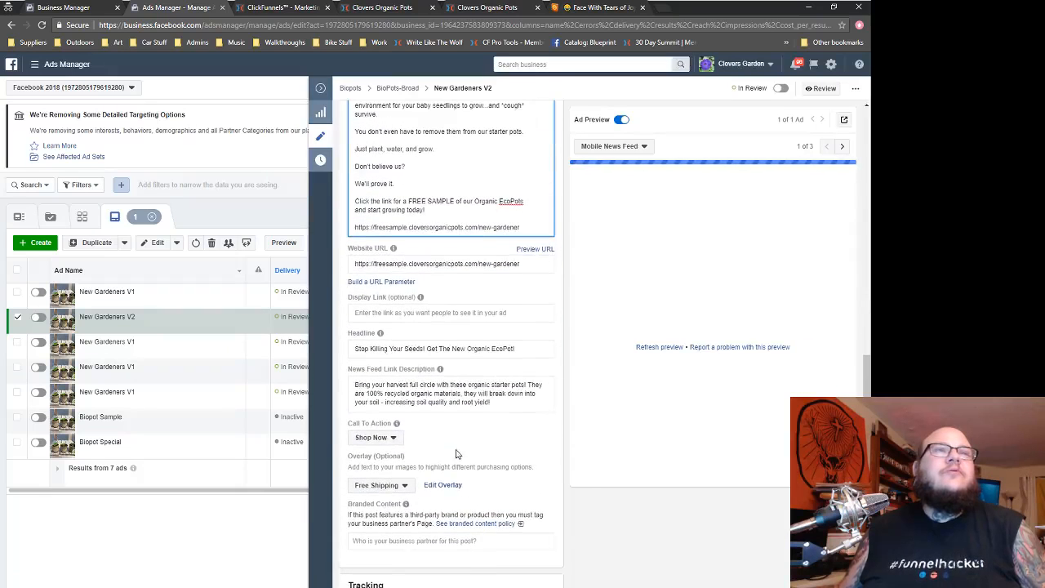
drag(424, 349, 355, 348)
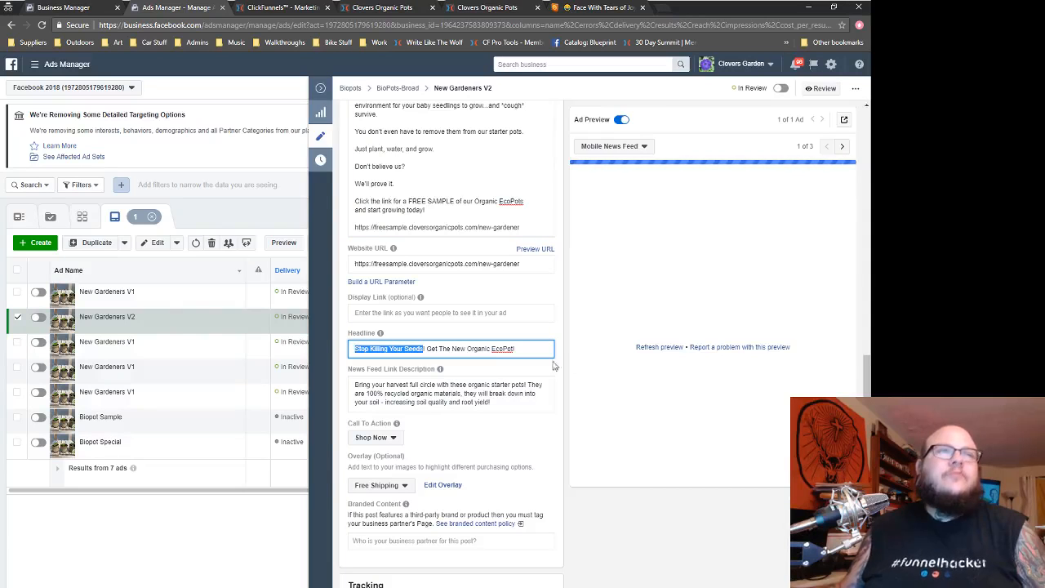
text(Ditch Th)
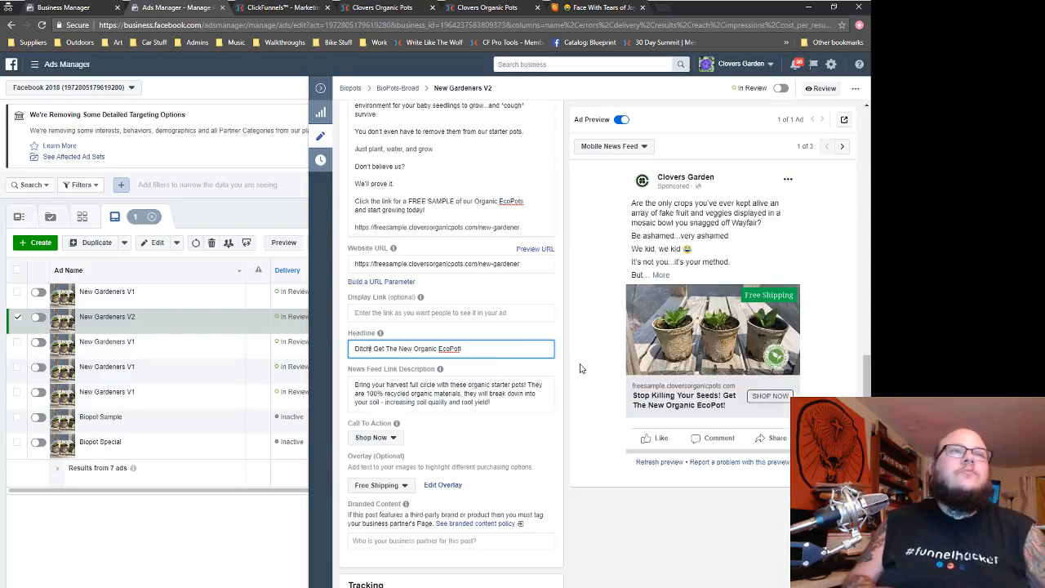
text(e Fake)
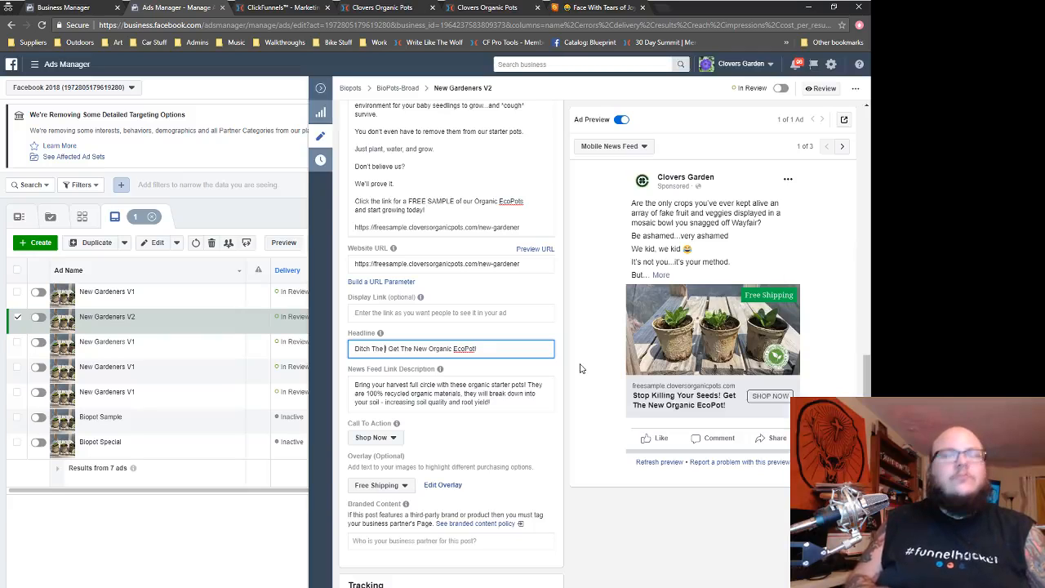
text( Fruit)
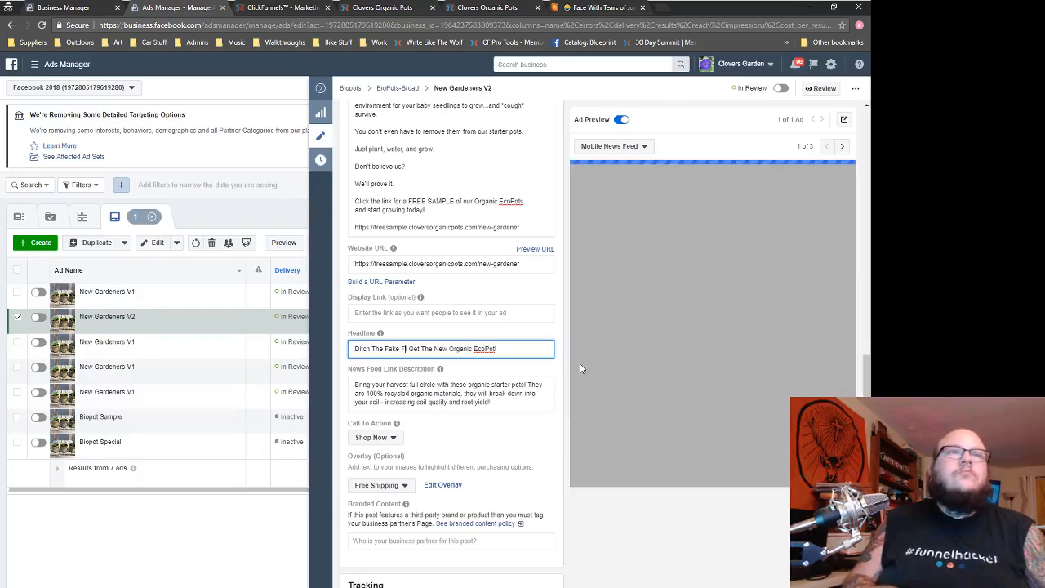
text( &)
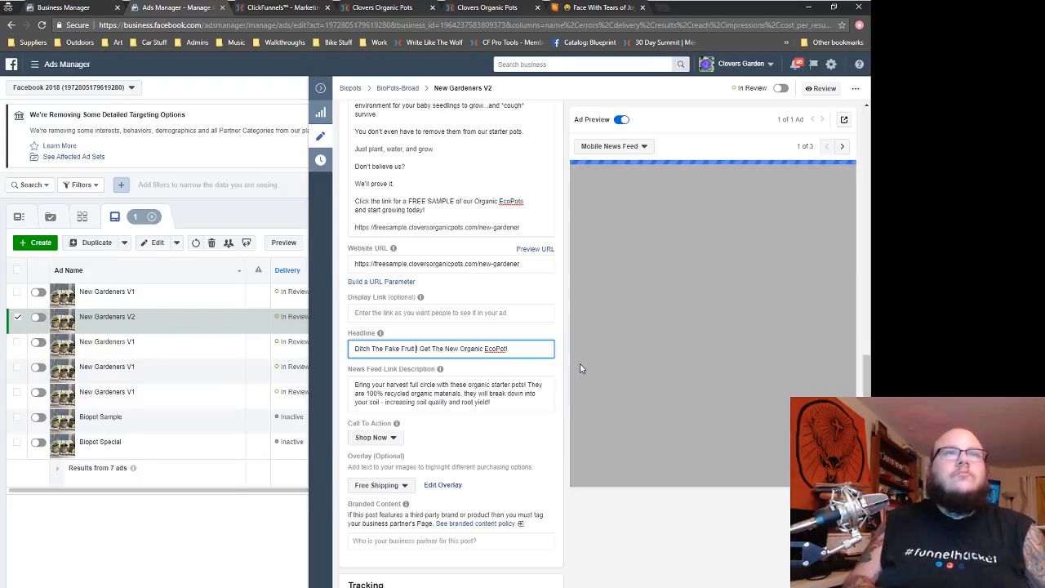
text( Veggies!)
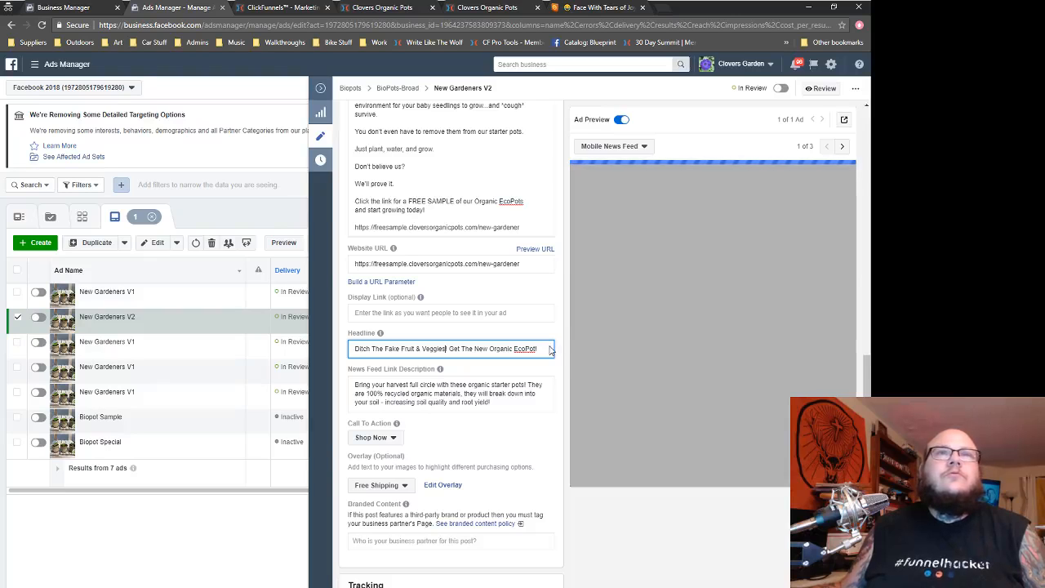
scroll(543, 360, down, 3)
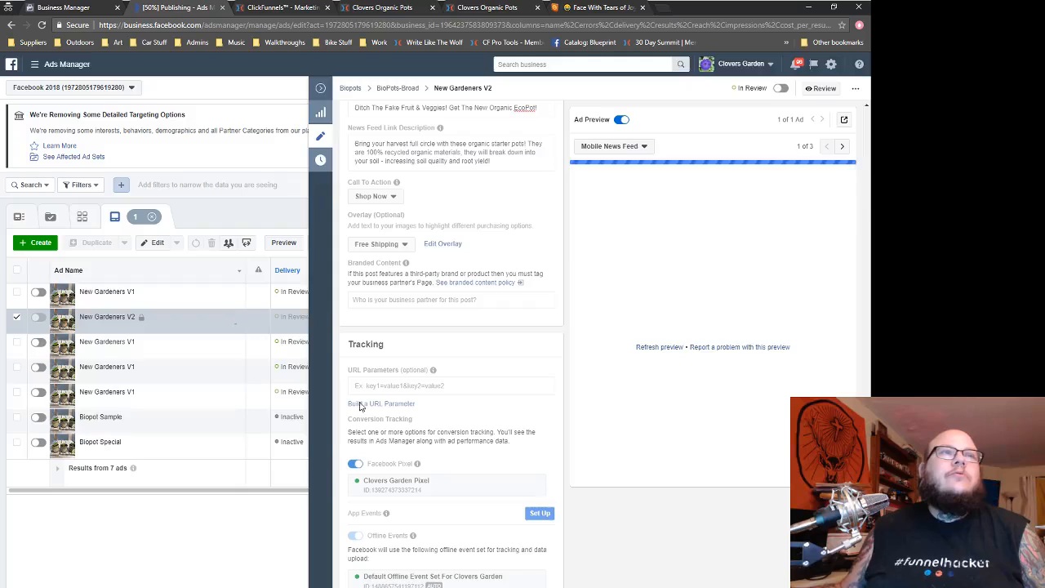
- Open the third ad in the list for editing and find the Captain Planet text in the Clovers Organic Pots Word document
click(142, 356)
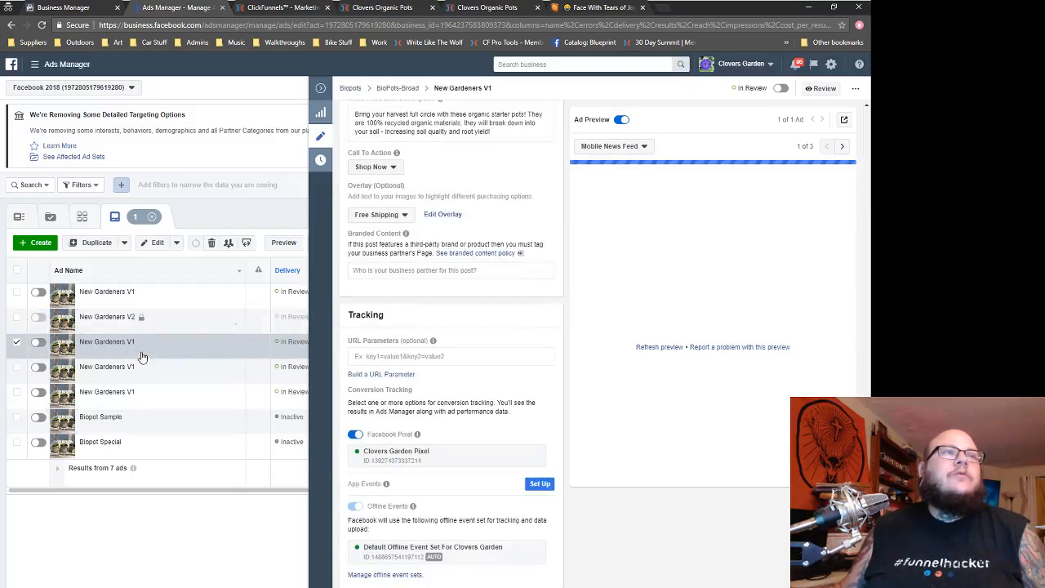
scroll(503, 311, up, 11)
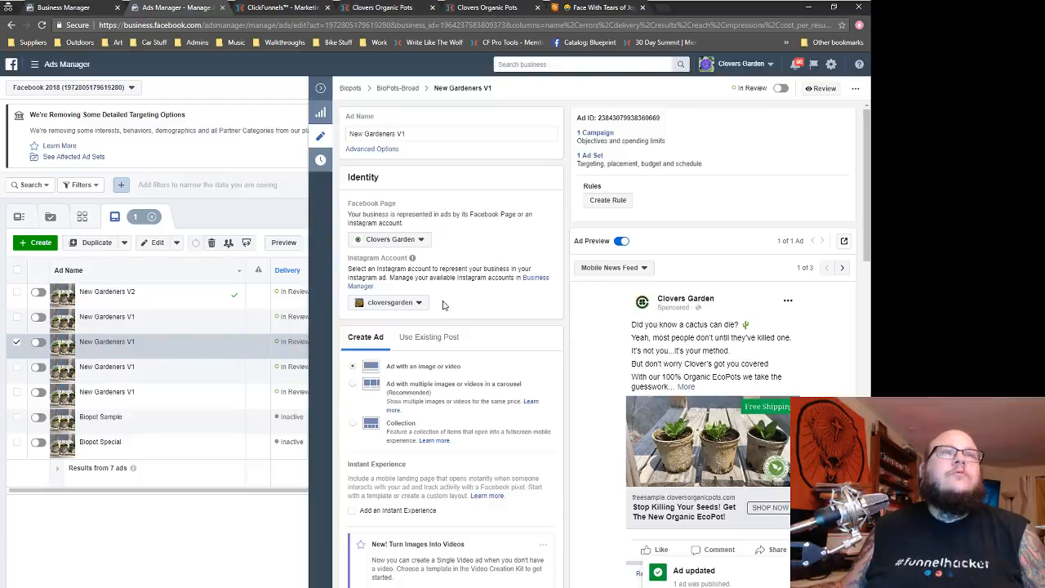
click(254, 587)
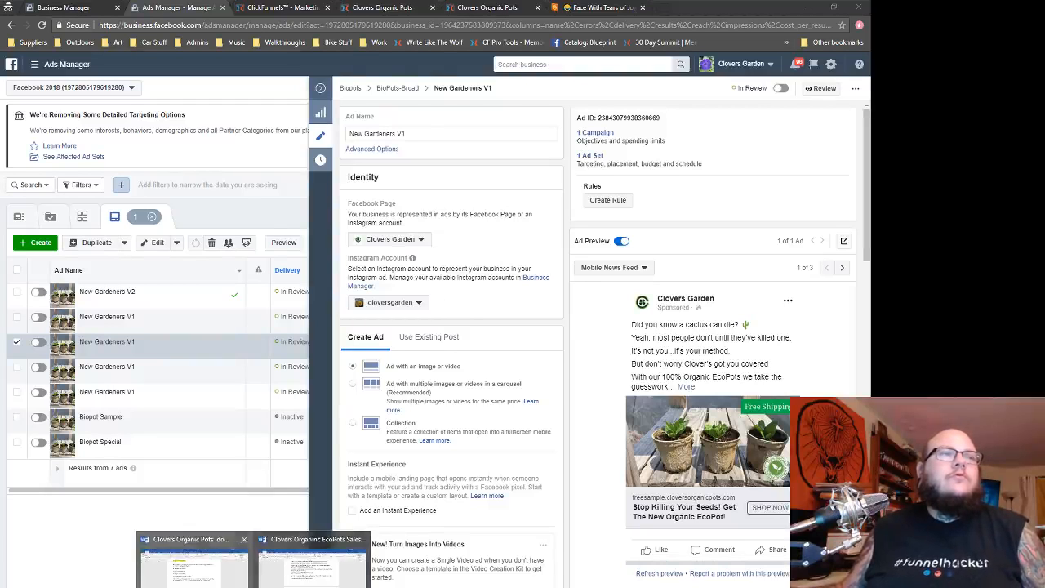
click(310, 564)
scroll(432, 417, down, 3)
scroll(431, 419, down, 3)
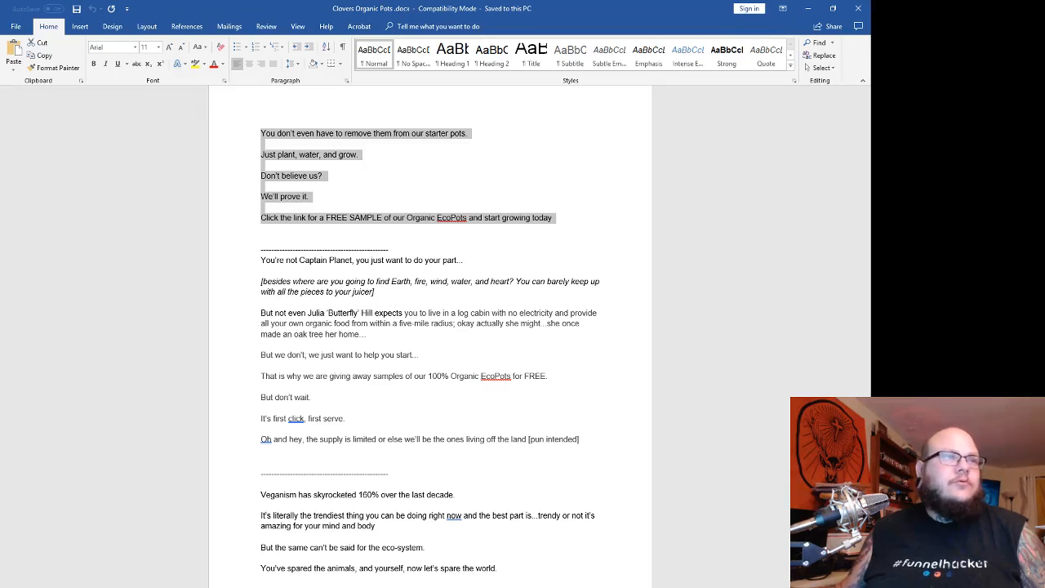
- Return to Ads Manager and rename the open New Gardeners V1 ad Captain Planet
mouse_move(173, 587)
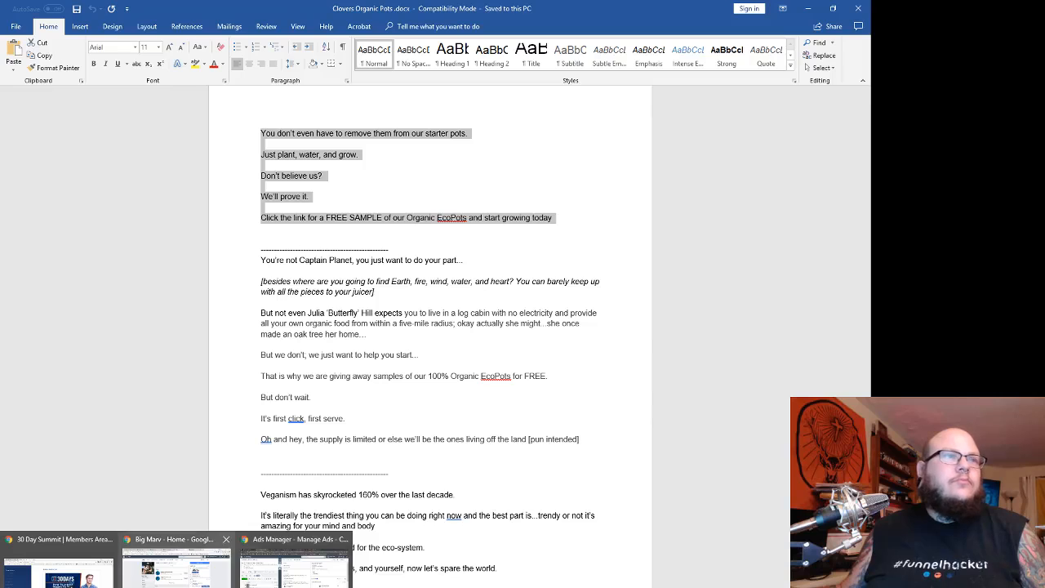
click(295, 566)
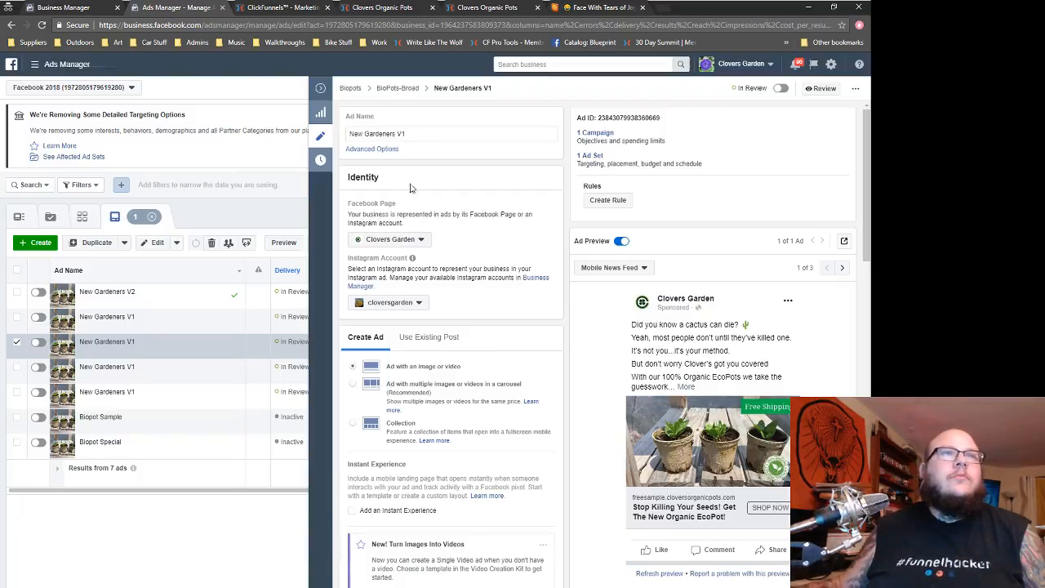
drag(406, 133, 349, 132)
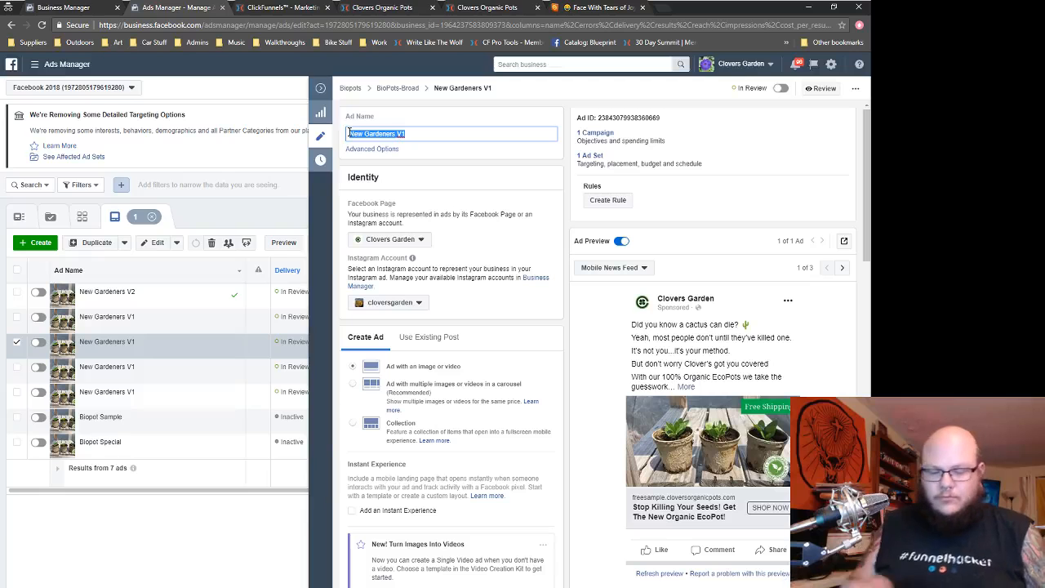
text(Captain )
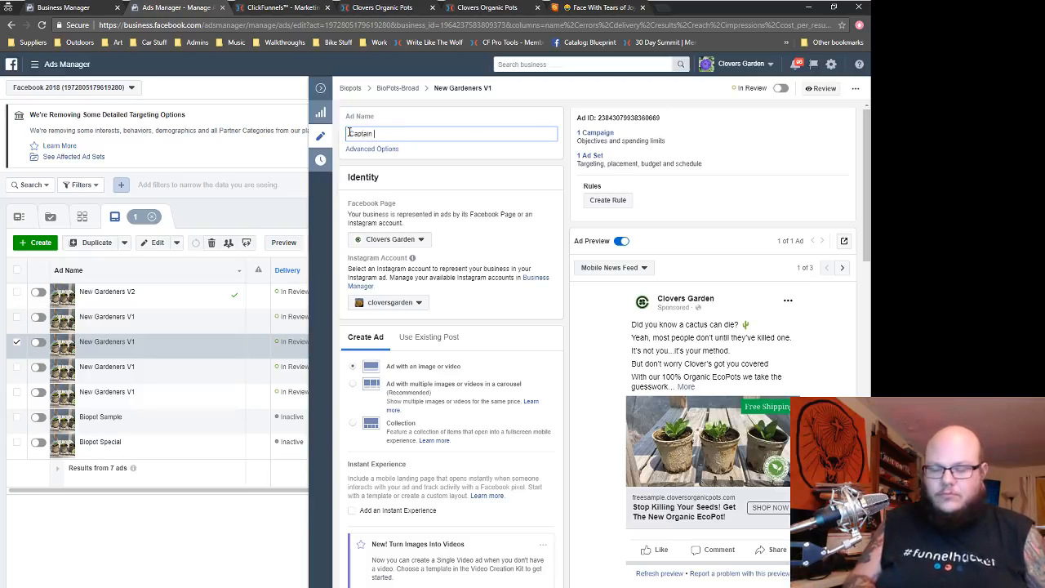
text(Planet)
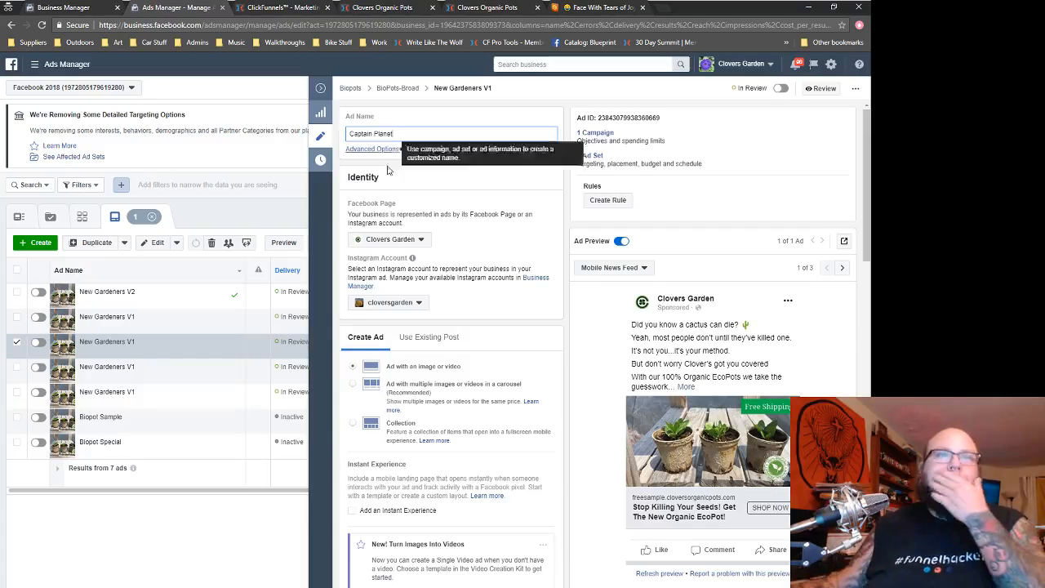
scroll(521, 353, down, 3)
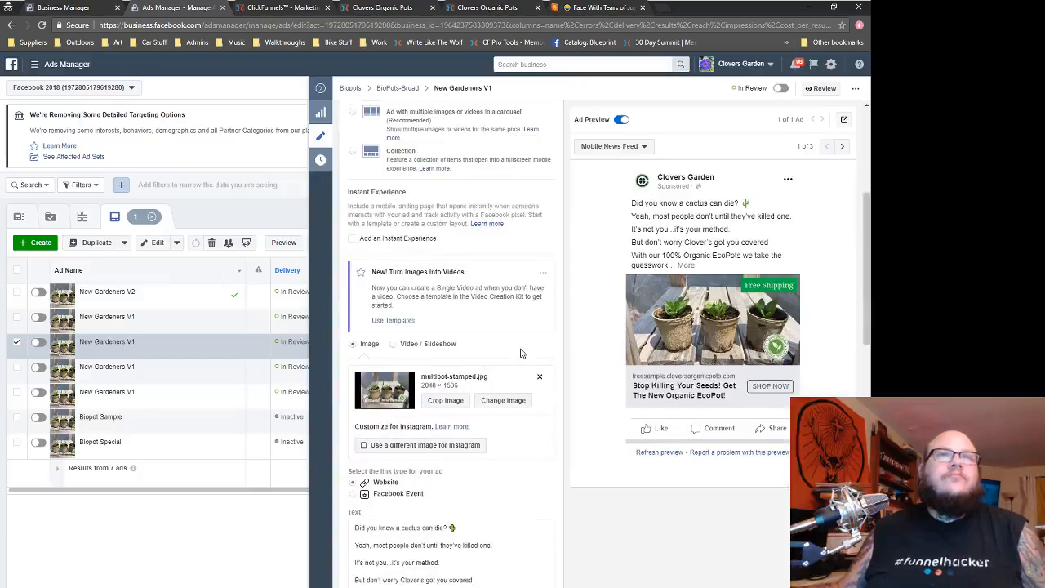
- Switch to the Clovers Organic Pots Word document and copy the Captain Planet passage, from its opening line through "[pun intended]"
scroll(521, 352, down, 1)
scroll(521, 355, down, 4)
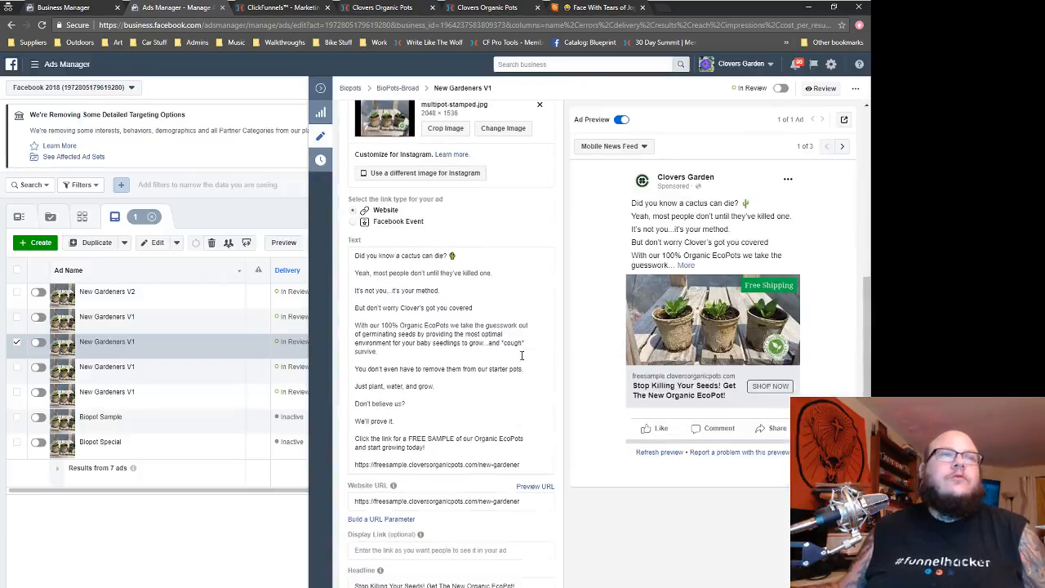
click(254, 587)
click(196, 565)
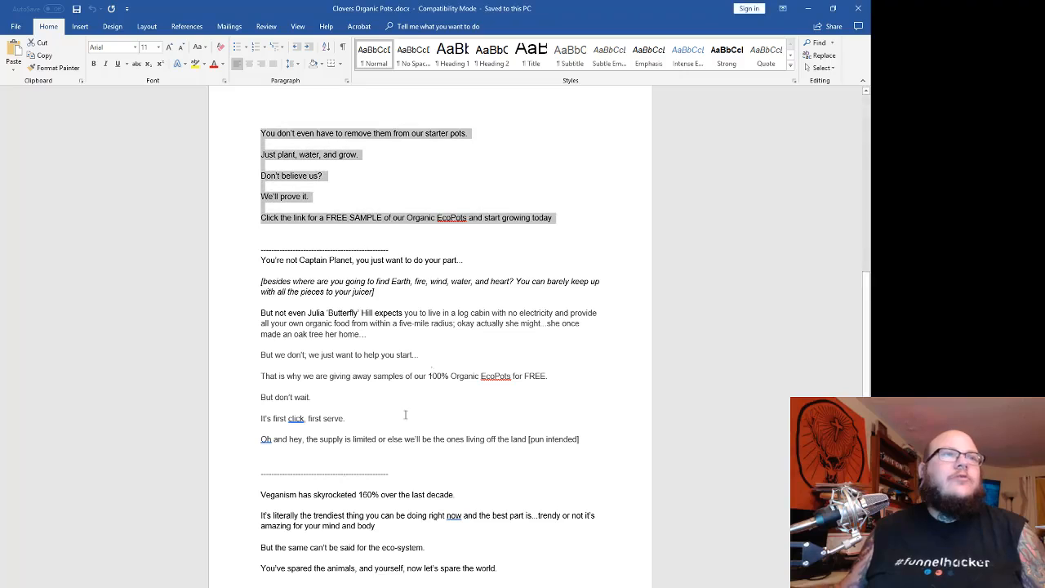
drag(289, 261, 595, 437)
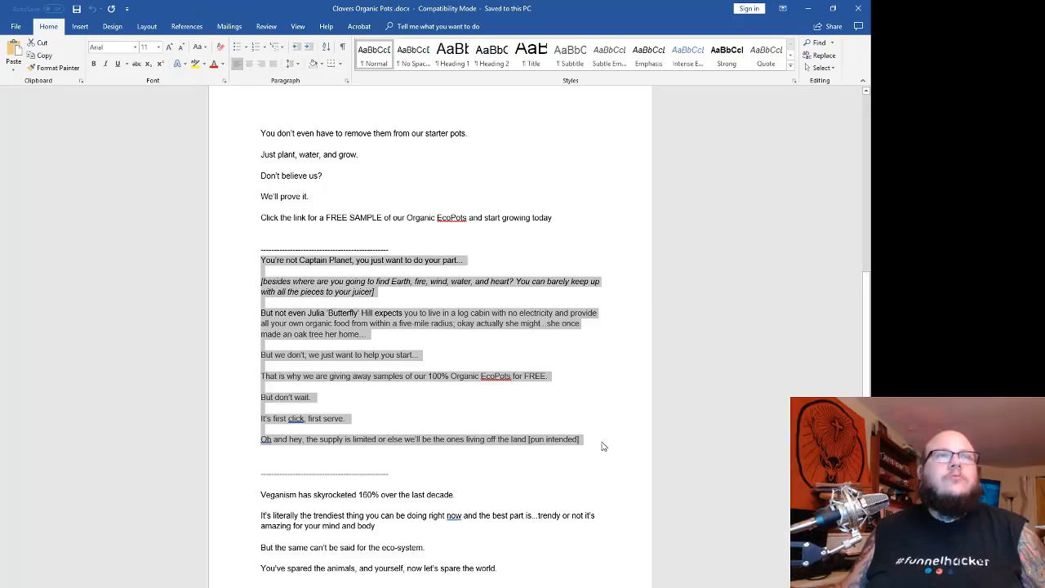
- Back in Ads Manager, replace the ad text above the link with the Captain Planet passage and remove the extra blank line
click(176, 587)
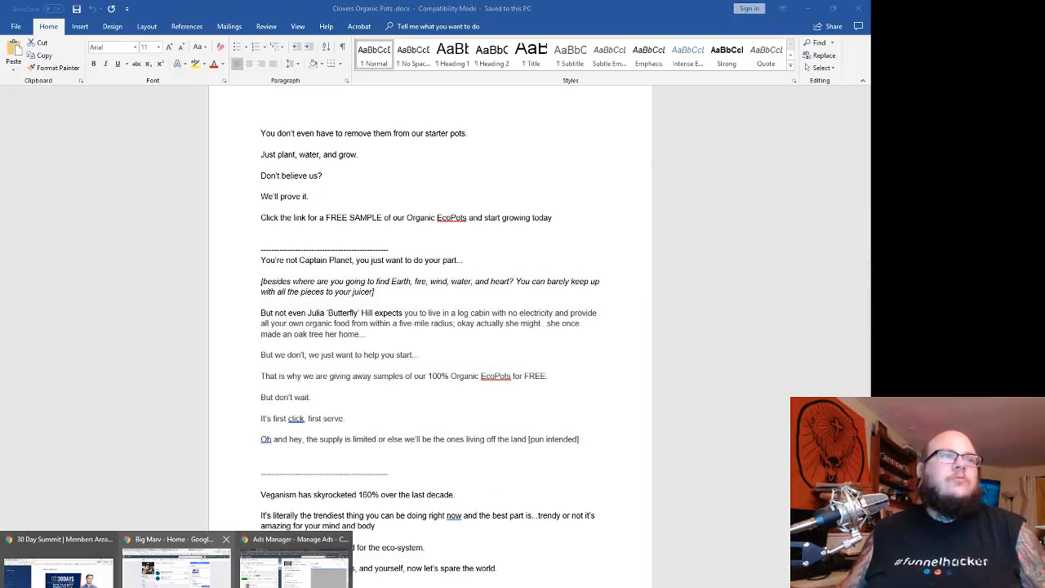
click(296, 570)
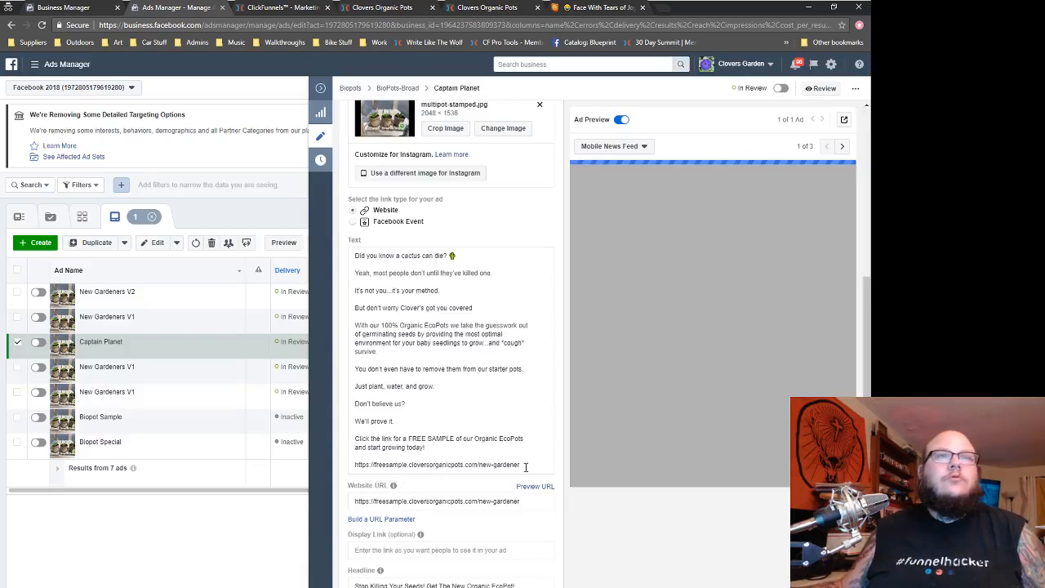
drag(463, 445, 353, 253)
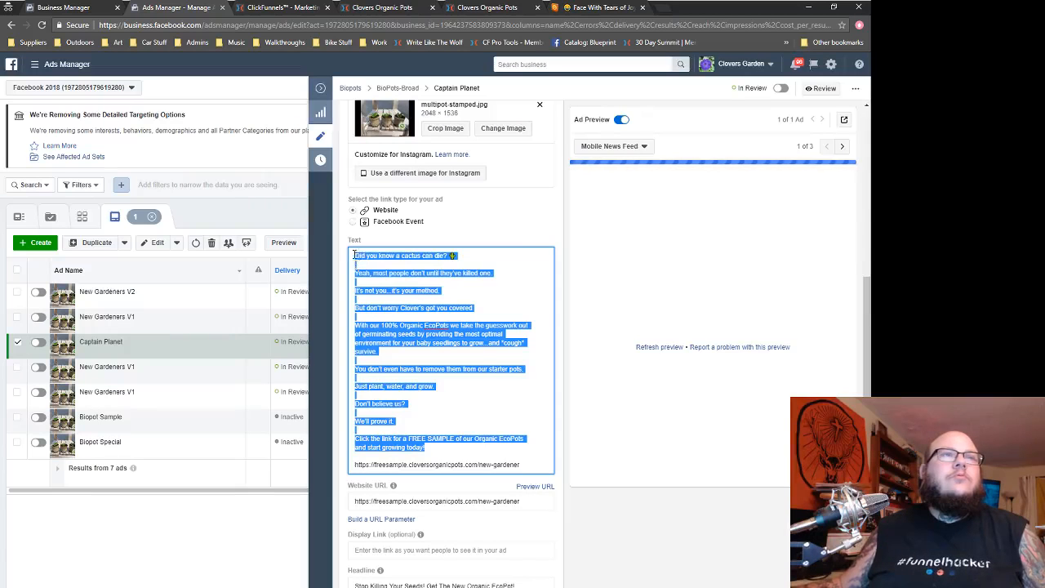
text(You're not Captain Planet, you just want to do your part...  (besides where are you going to find Earth, fire, wind, water, and heart? You can barely keep up with all the pieces to your juicer)  But not even Julia 'Butterfly' Hill expects you to live in a log cabin with no electricity and provide all your own organic food from within a five-mile radius, okay actually she might...she once made an oak tree her home...  But we don't; we just want to help you start...  That is why we are giving away samples of our 100% Organic EcoPots for FREE.  But don't wait.  It's first click, first serve.  Oh and hey, the supply is limited or else we'll be the ones living off the land (pun intended))
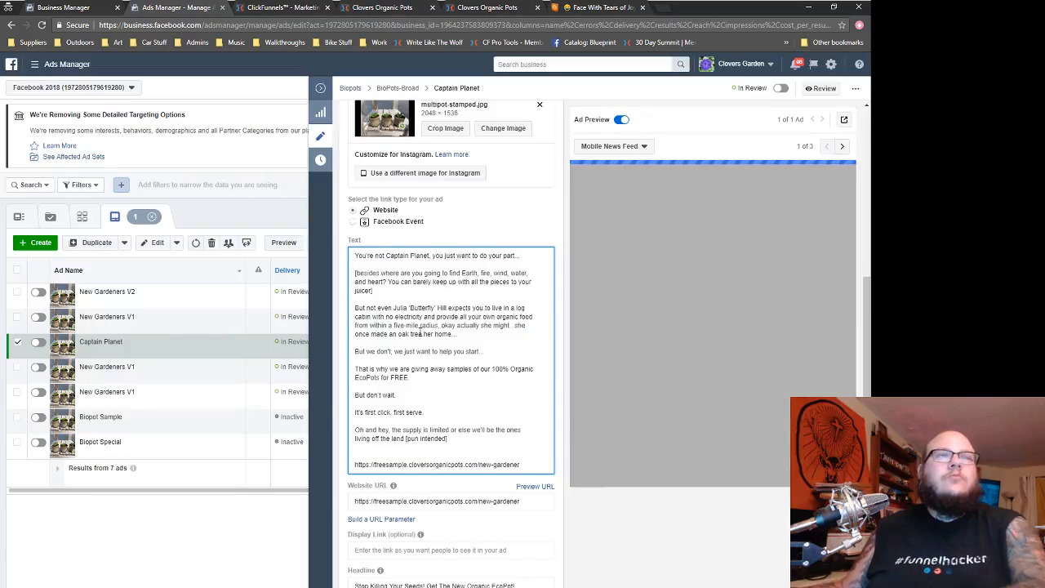
key(BackSpace)
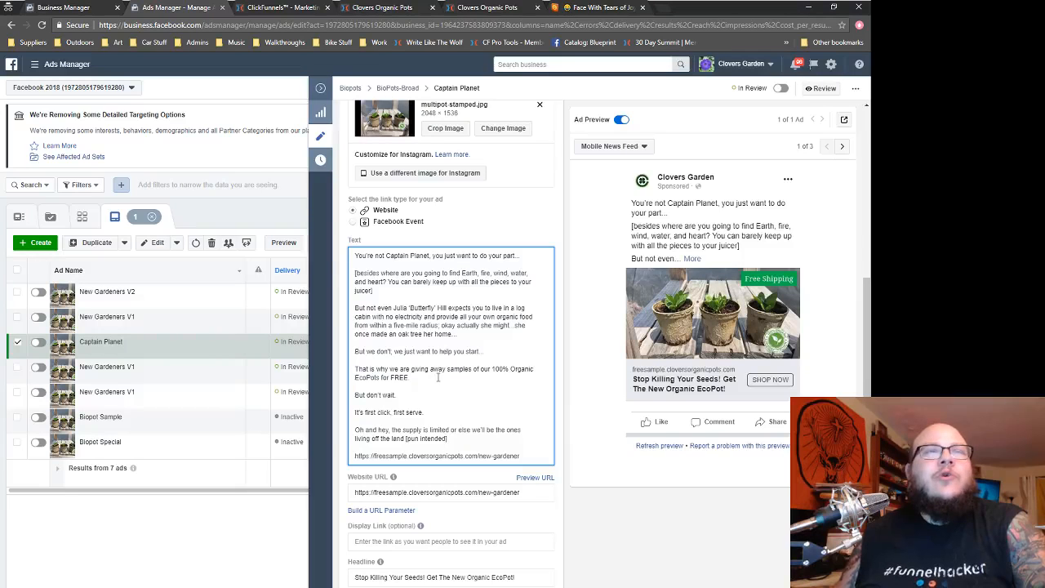
scroll(436, 385, down, 1)
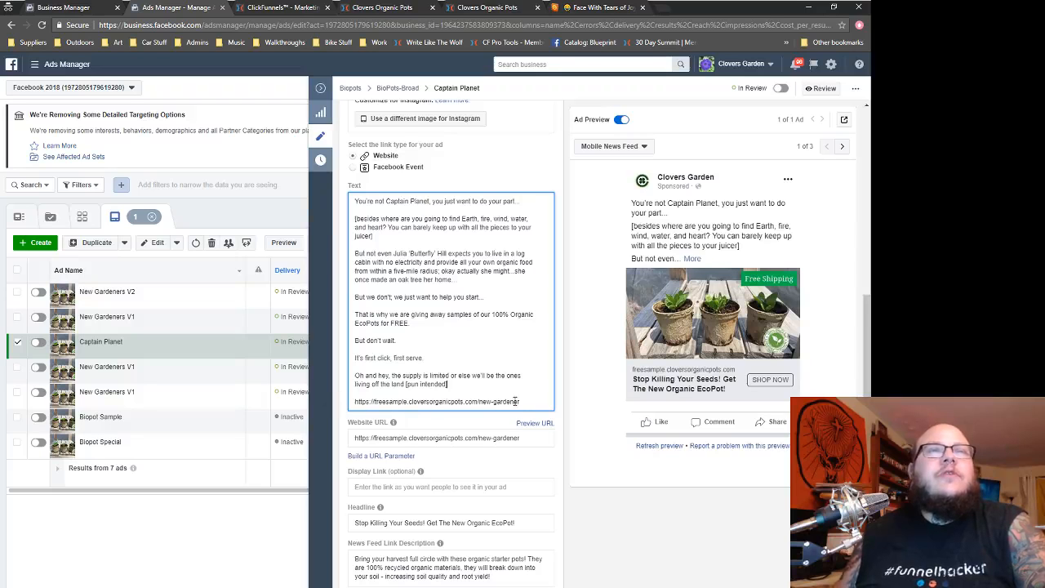
click(392, 8)
right_click(312, 21)
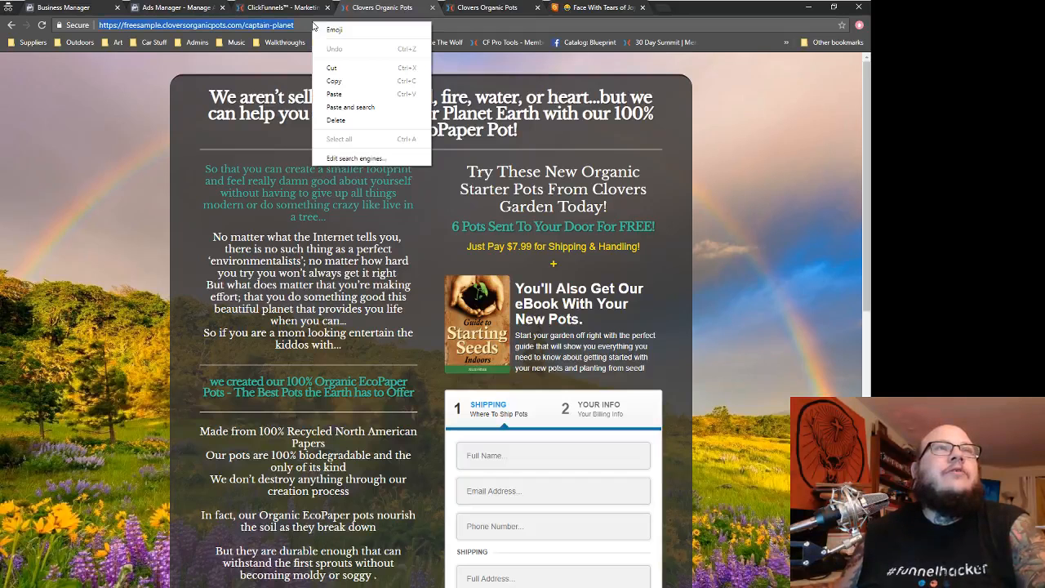
click(350, 67)
click(181, 8)
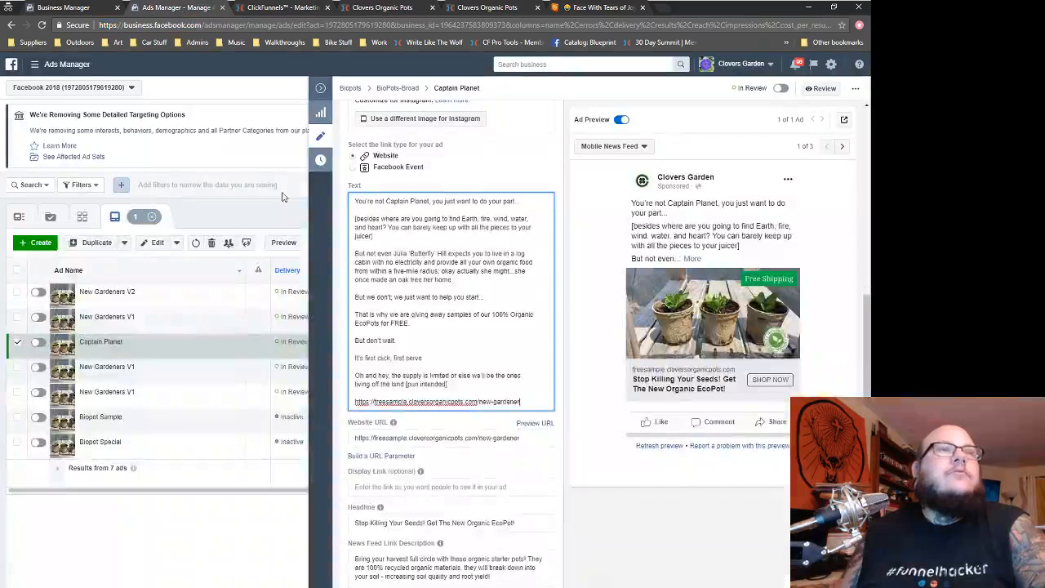
drag(520, 402, 356, 402)
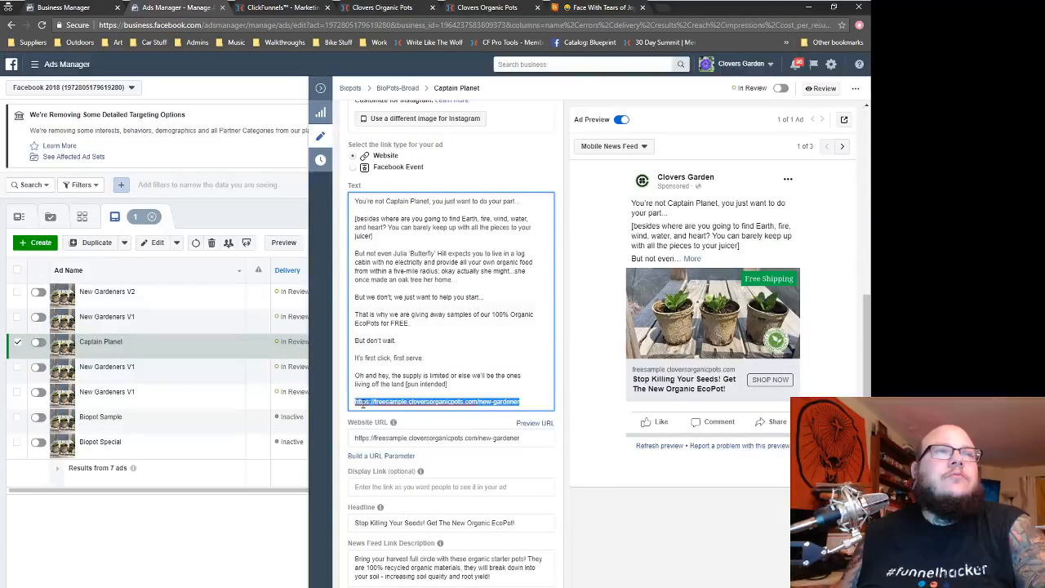
right_click(374, 403)
click(390, 456)
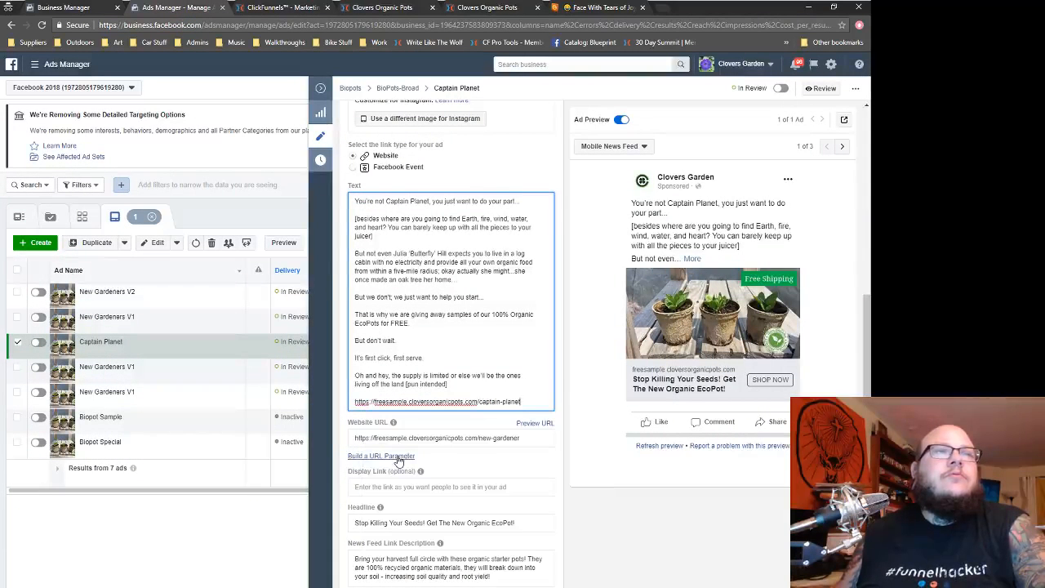
- Reuse the ad text's opening line "You're not Captain Planet, you just want to do your part..." as the headline and publish the ad
drag(521, 200, 351, 202)
right_click(392, 208)
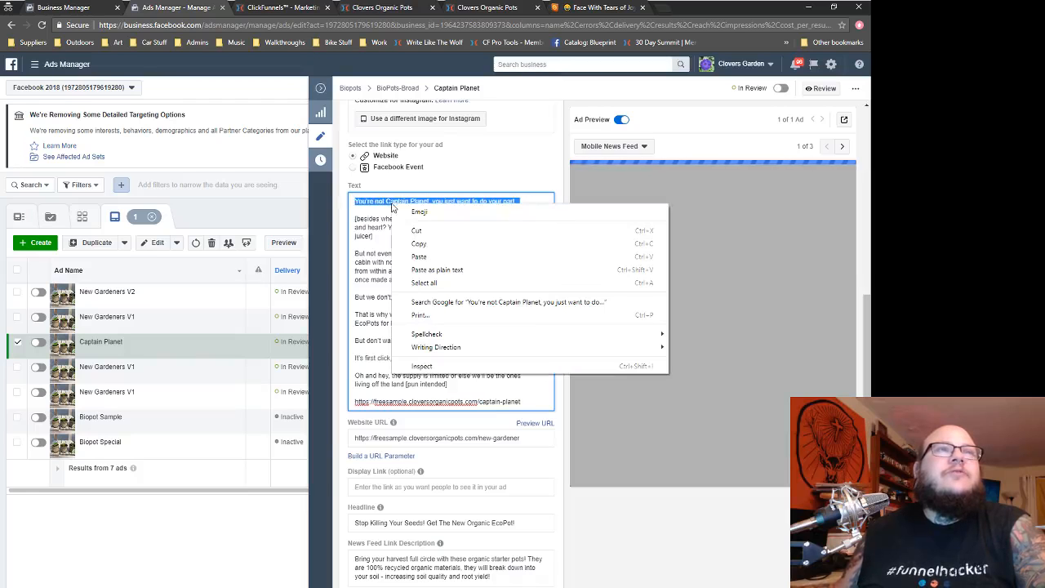
click(418, 244)
scroll(529, 296, down, 3)
drag(525, 250, 352, 250)
right_click(381, 250)
click(406, 300)
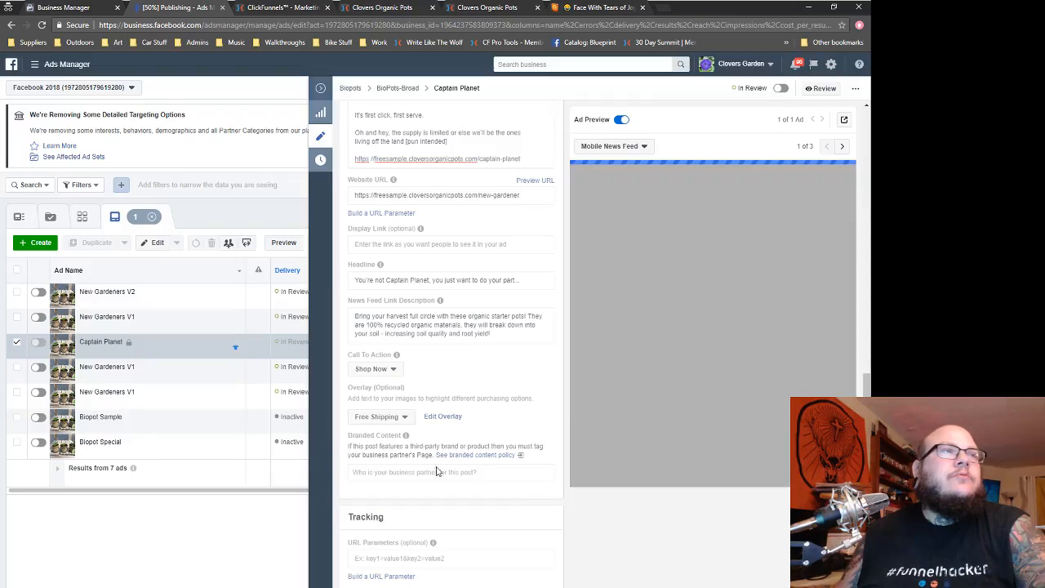
- Open the fourth ad in the list for editing and copy the word "Veganism" from the Clovers Organic Pots Word document
click(137, 377)
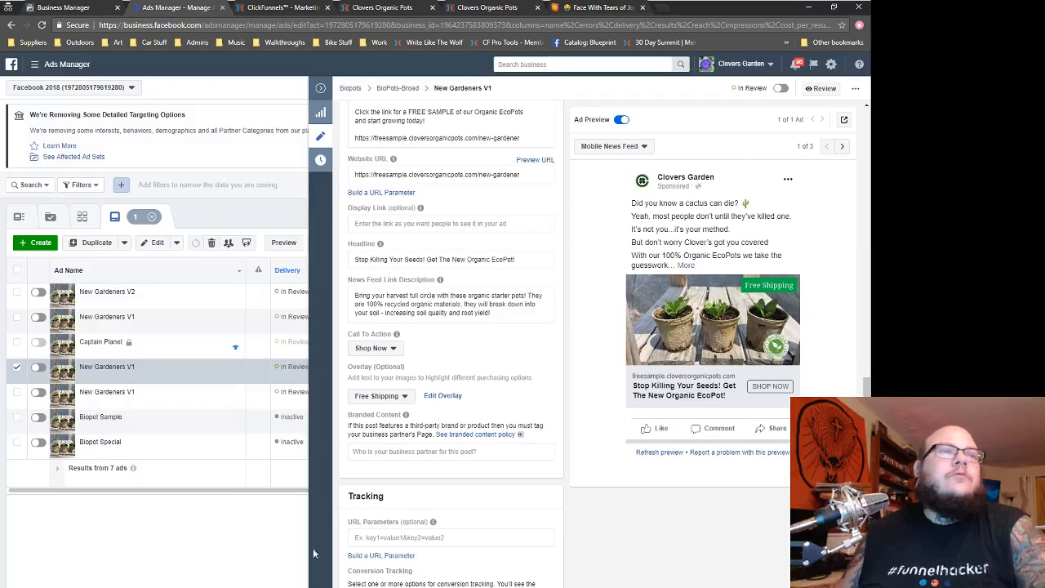
mouse_move(253, 587)
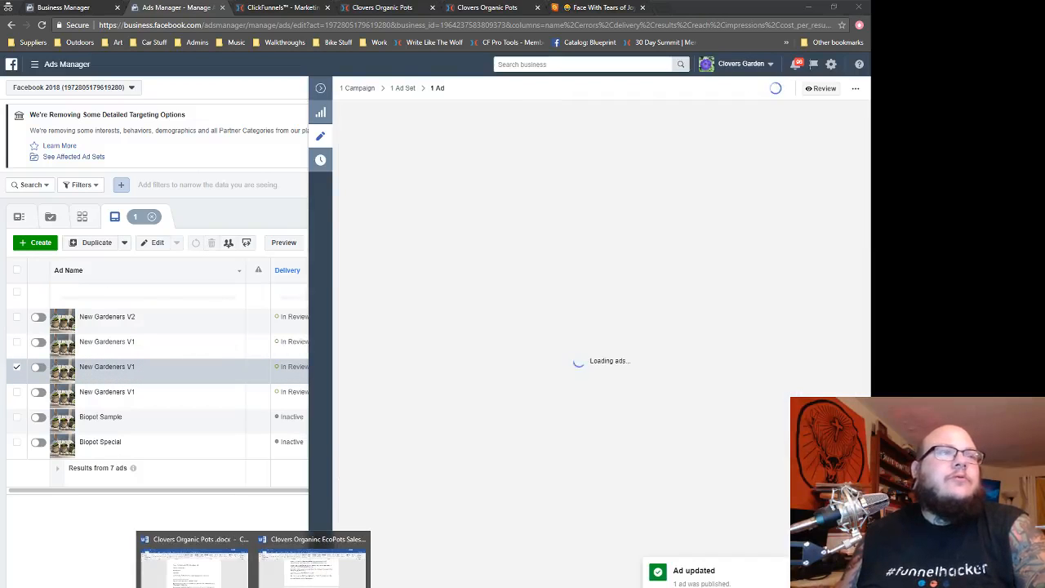
click(193, 563)
scroll(493, 395, down, 3)
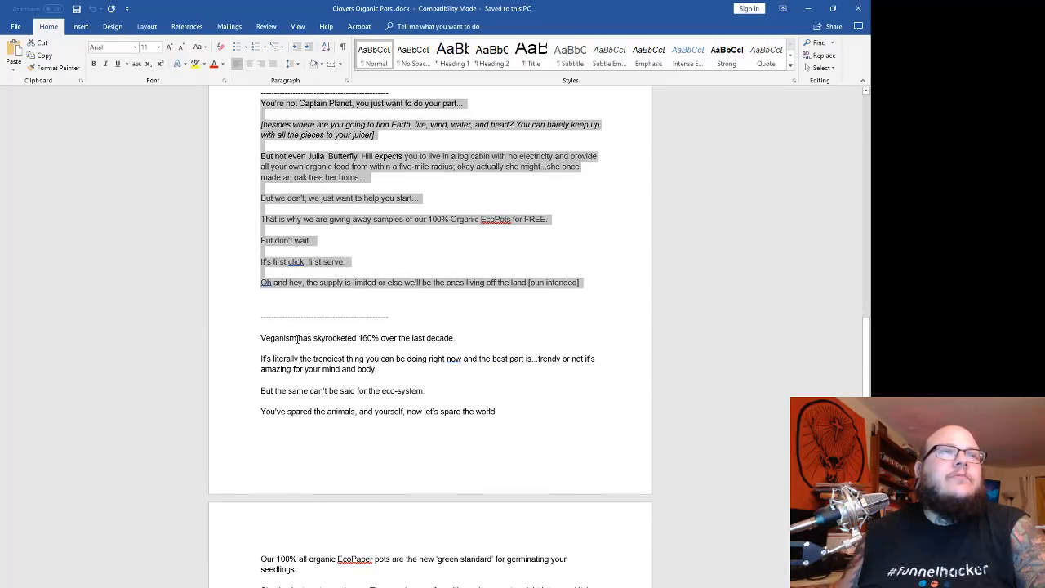
drag(297, 339, 262, 338)
right_click(267, 338)
click(289, 360)
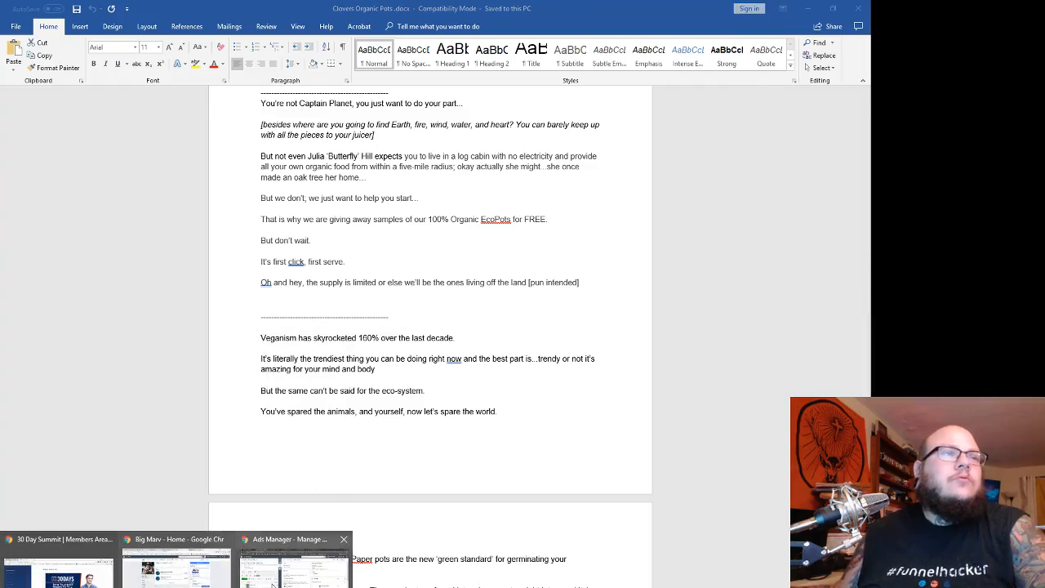
- Return to Ads Manager and rename the open New Gardeners V1 ad Veganism
click(281, 547)
drag(413, 134, 349, 134)
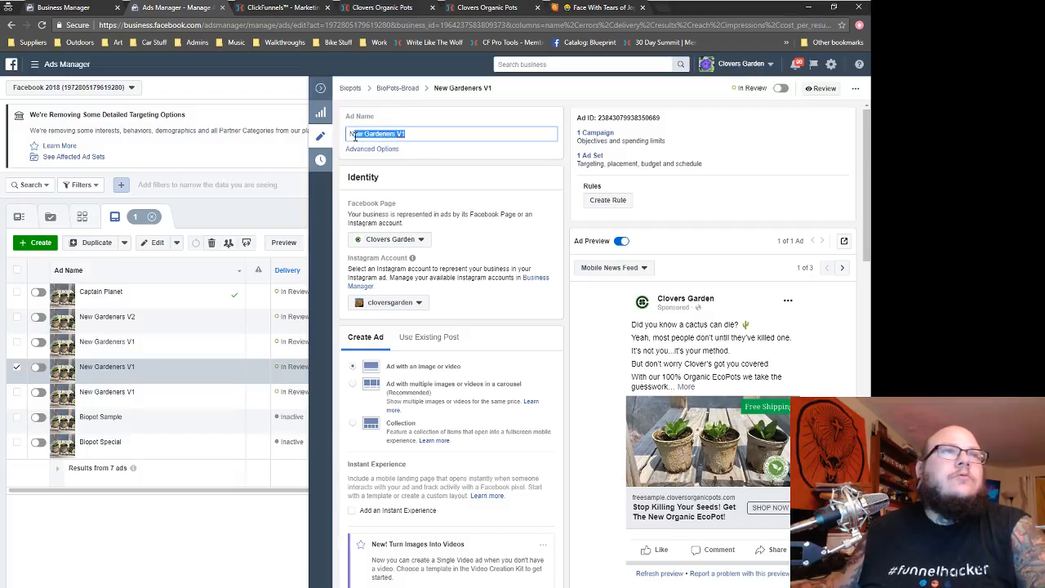
right_click(387, 138)
click(400, 189)
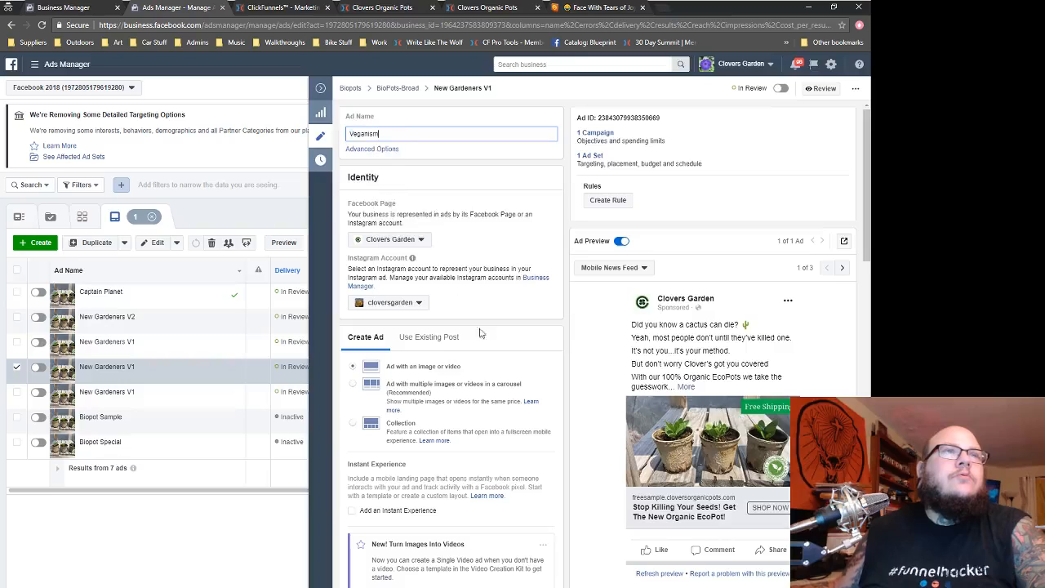
- In the Word document, copy the Veganism passage from "Veganism has skyrocketed" through "CLICK THE LINK BELOW"
scroll(541, 436, down, 3)
scroll(542, 437, down, 5)
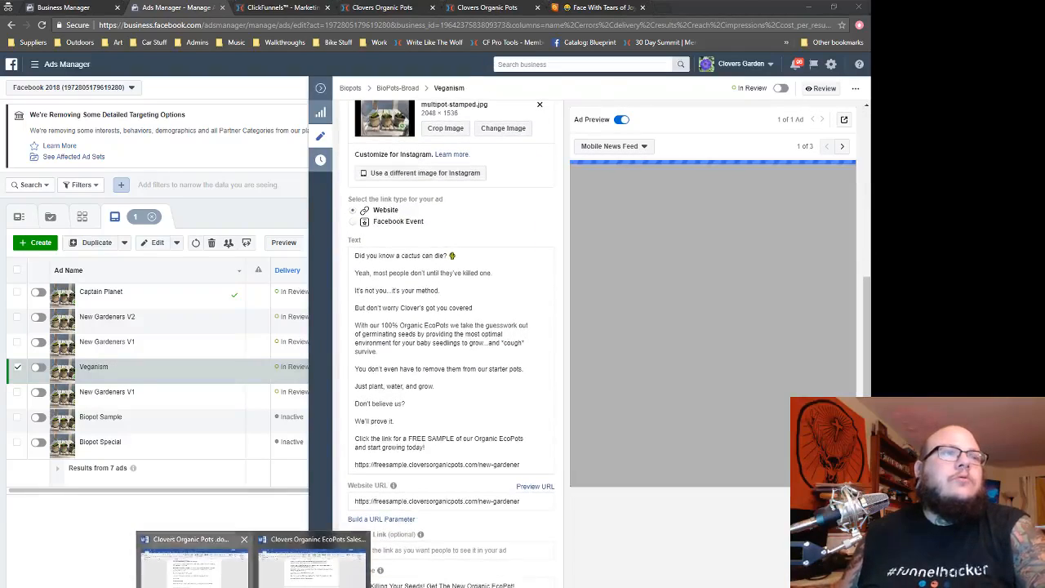
click(327, 558)
scroll(321, 380, down, 1)
scroll(322, 380, down, 3)
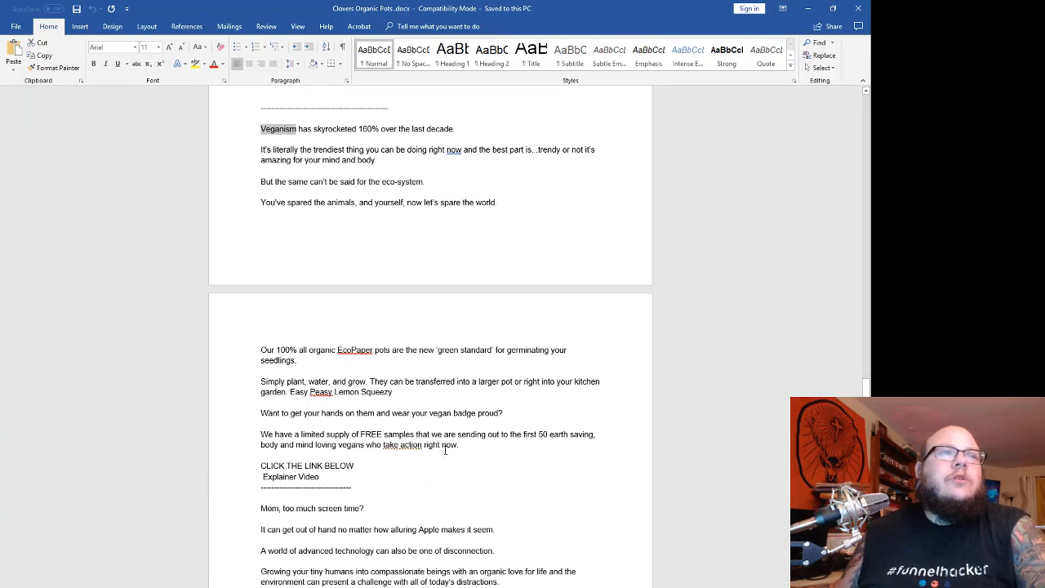
drag(362, 468, 256, 129)
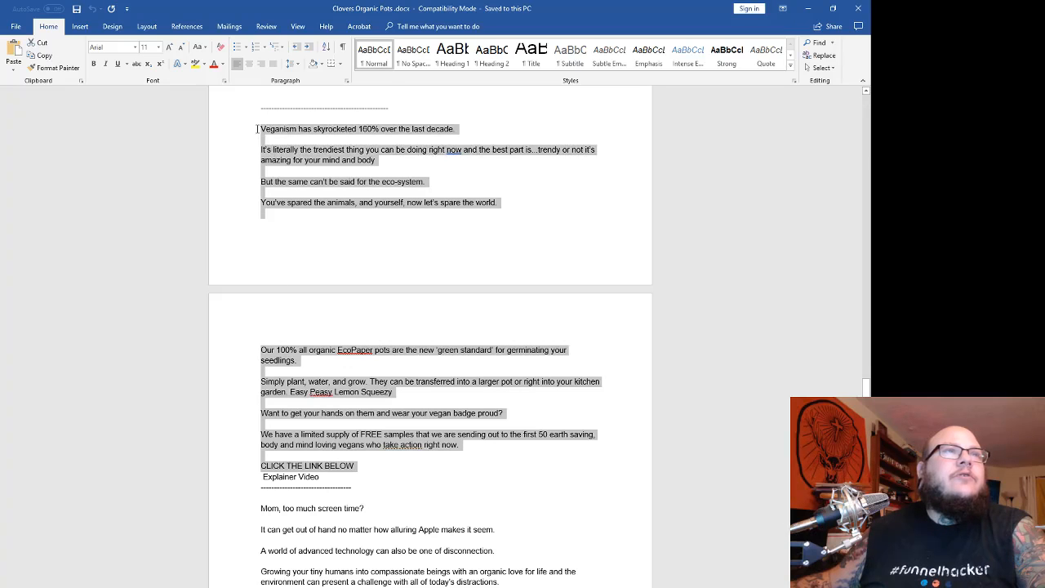
click(311, 141)
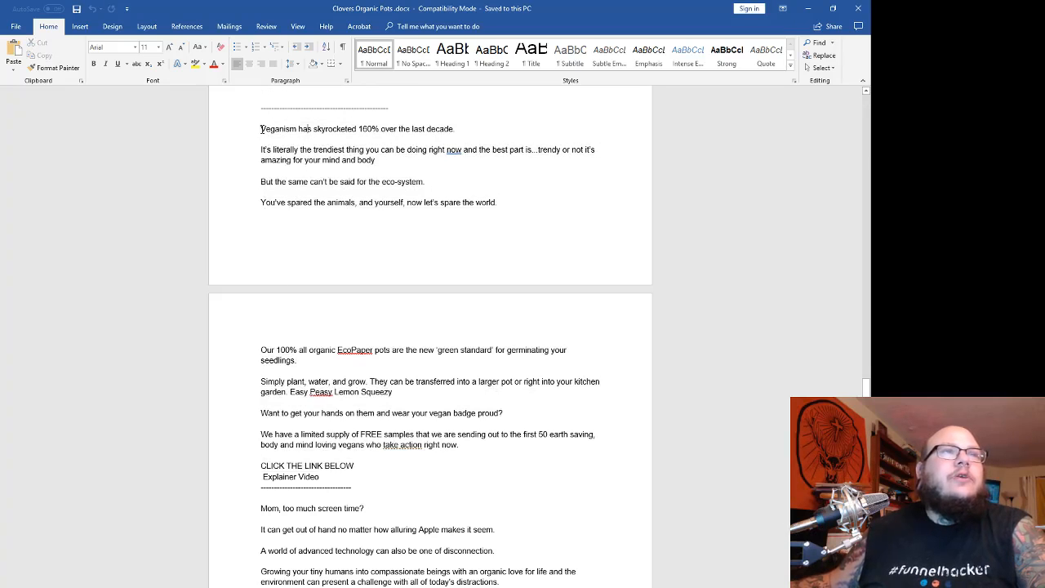
drag(261, 129, 444, 463)
right_click(355, 448)
click(376, 465)
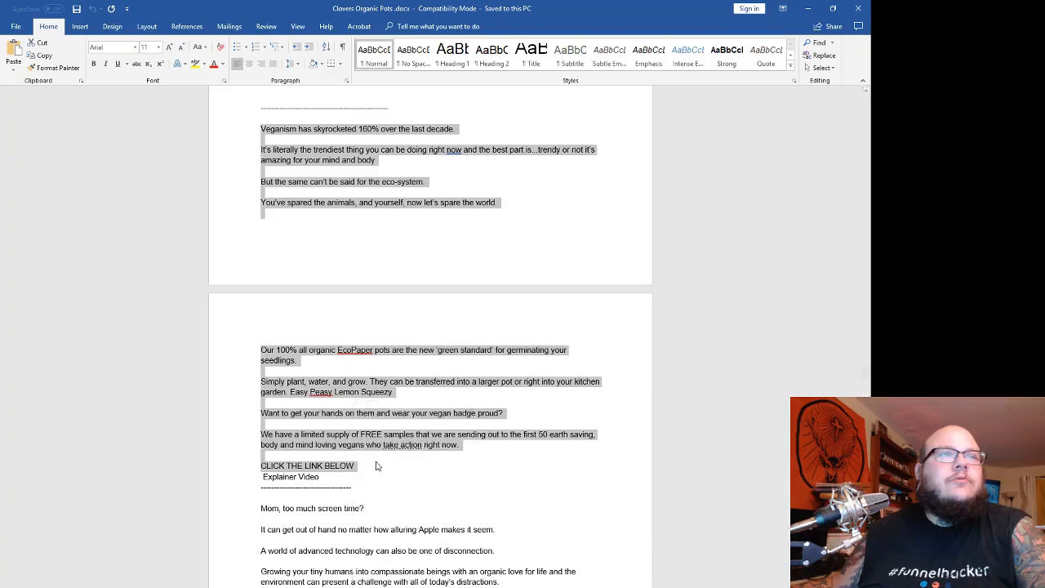
- Back in Ads Manager, replace the Veganism ad's text above the link with the copied Veganism passage
click(163, 586)
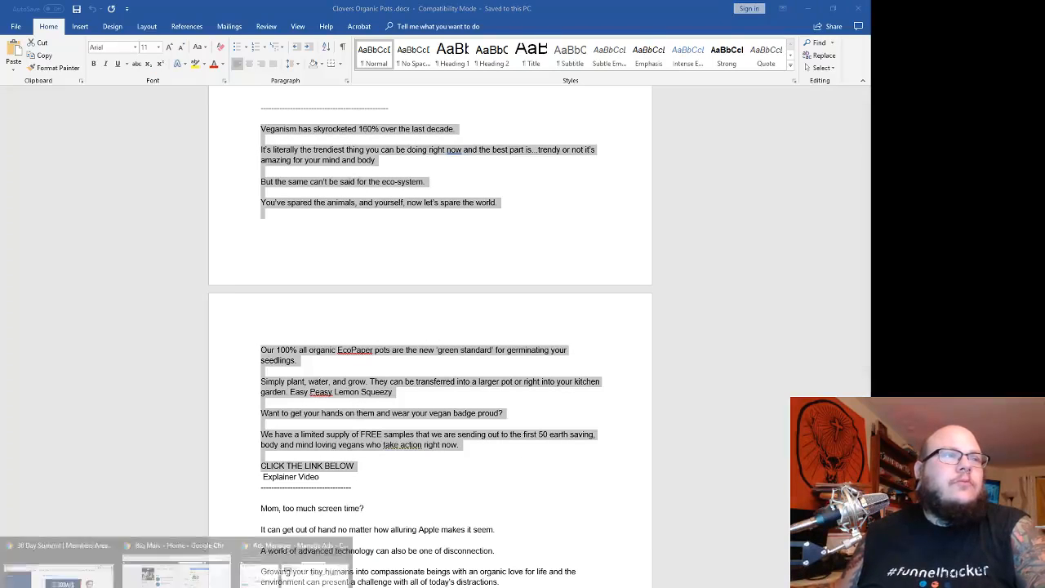
click(298, 568)
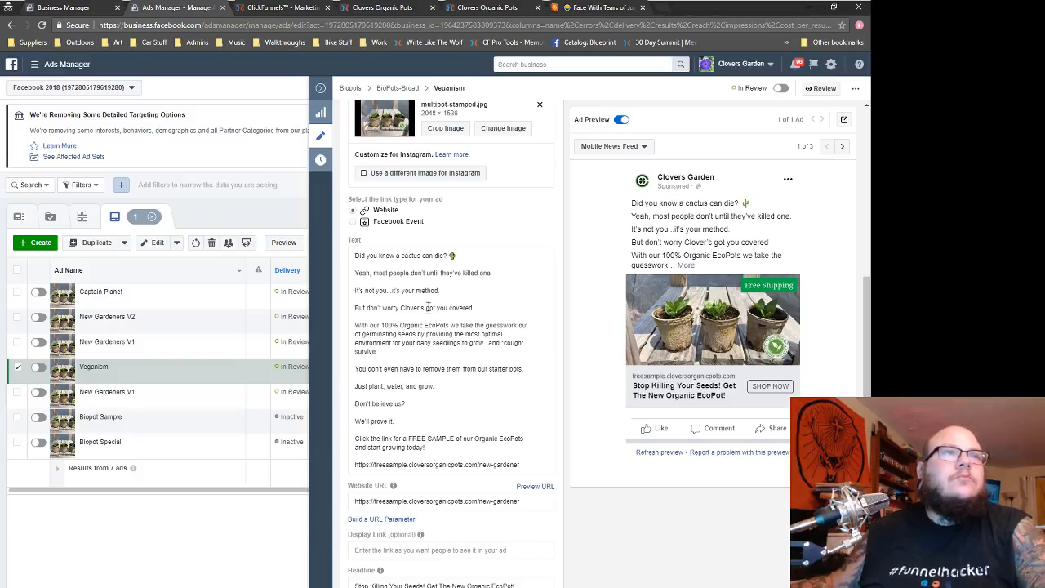
drag(426, 448, 368, 255)
right_click(382, 255)
click(396, 306)
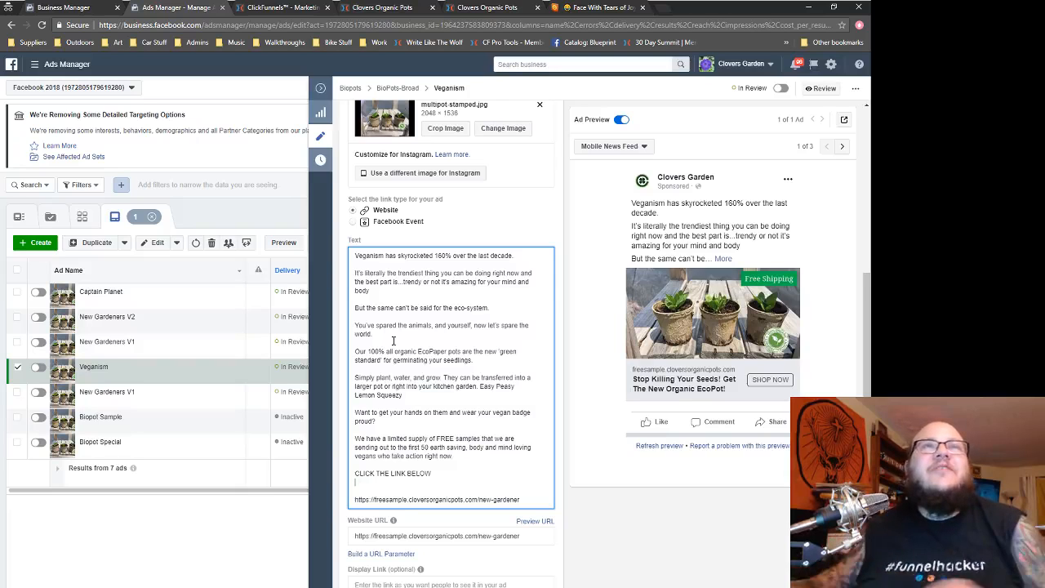
- Search Emojipedia for "lemon", copy the Lemon emoji, and return to the Veganism ad in Ads Manager
click(577, 7)
click(523, 74)
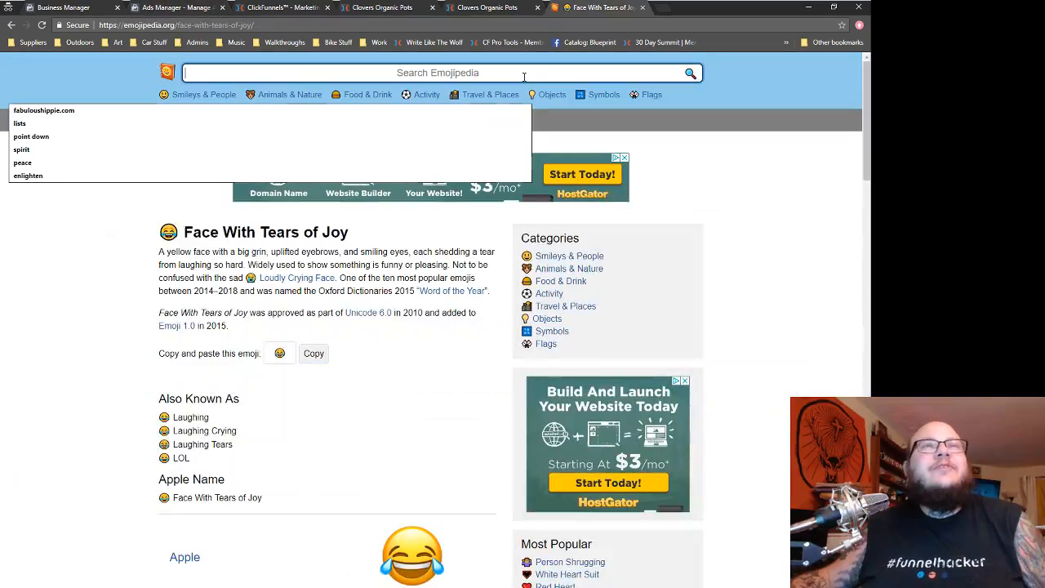
text(lemon)
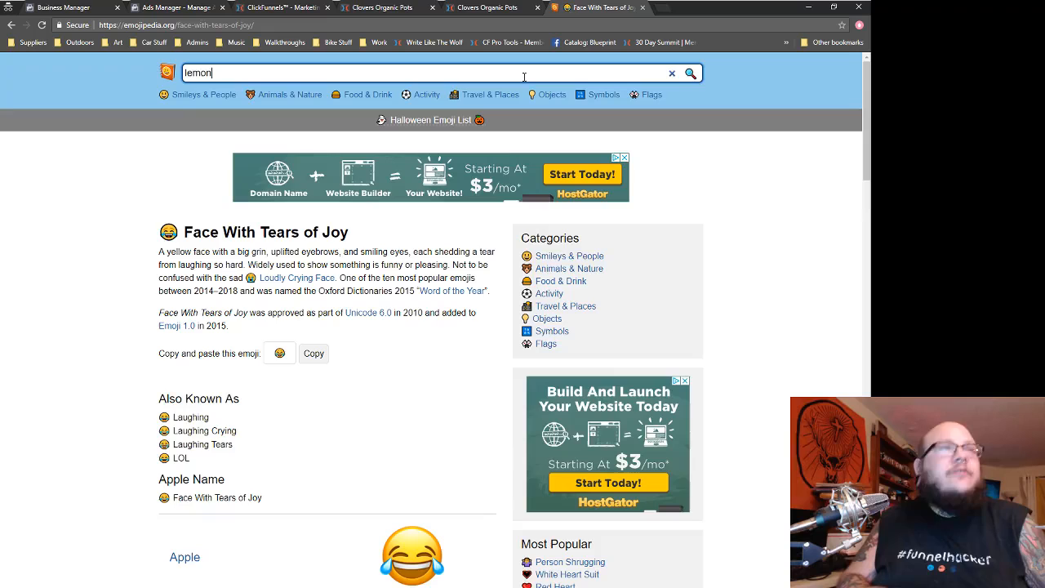
key(Return)
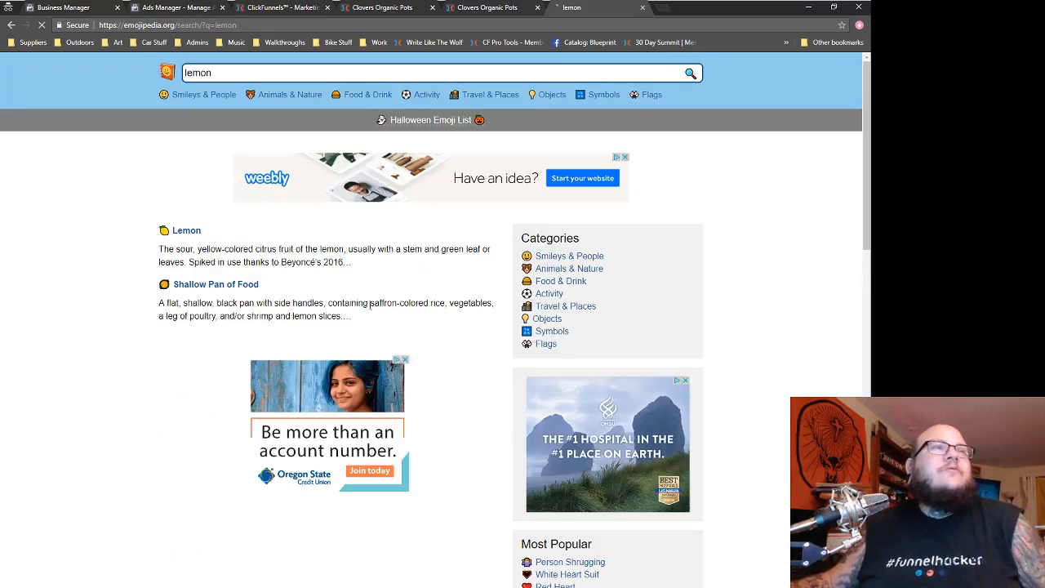
click(186, 230)
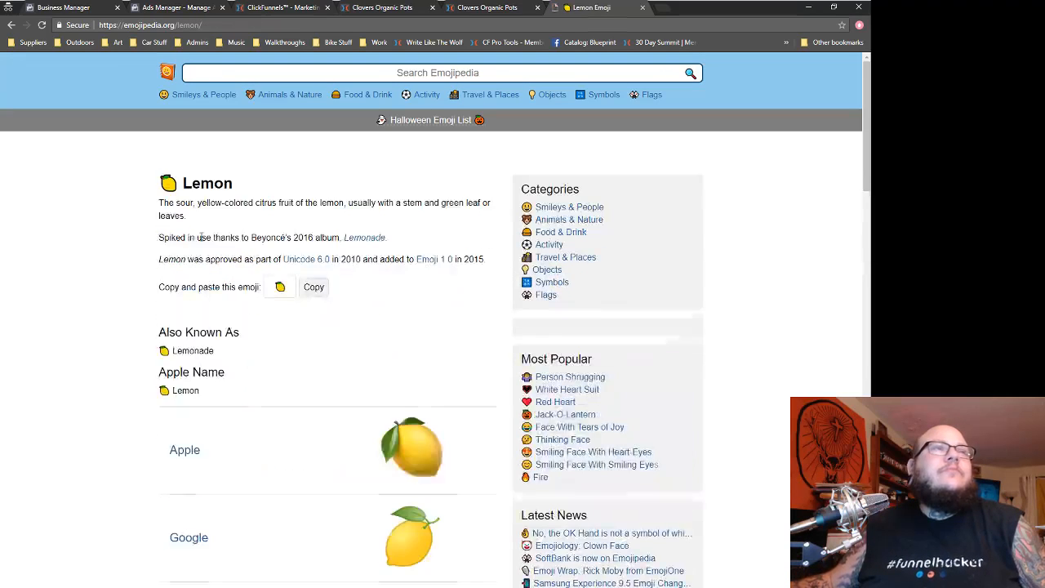
click(306, 337)
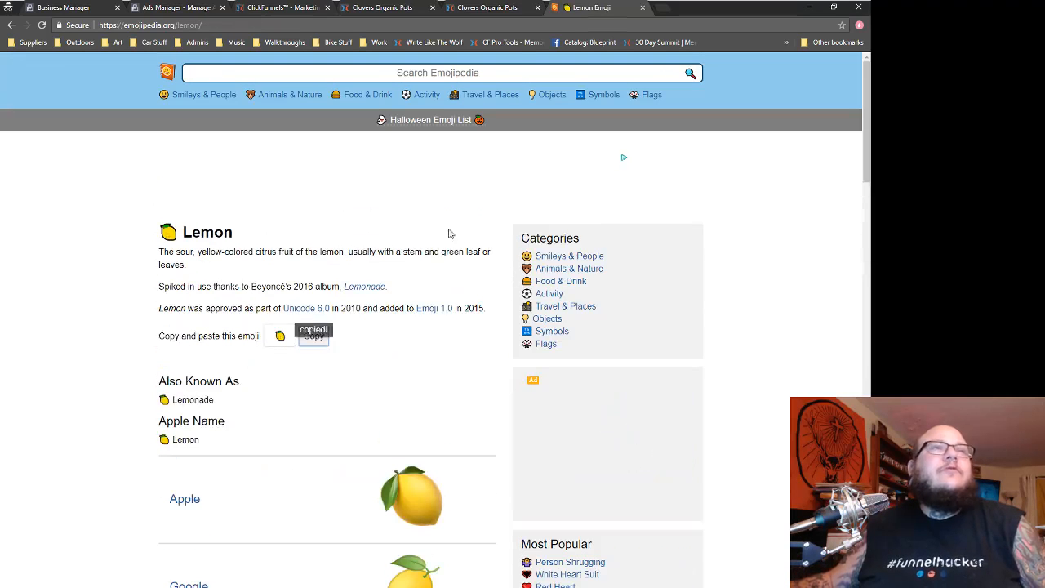
click(176, 7)
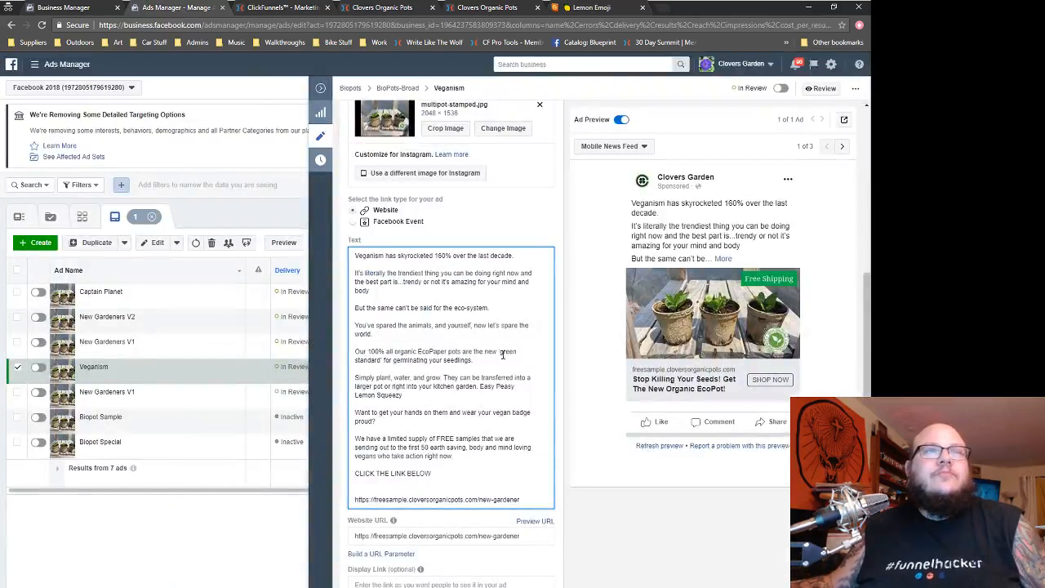
- Insert the copied lemon emoji after "Lemon Squeezy" in the Veganism ad's text and remove the extra blank line above the link
click(407, 394)
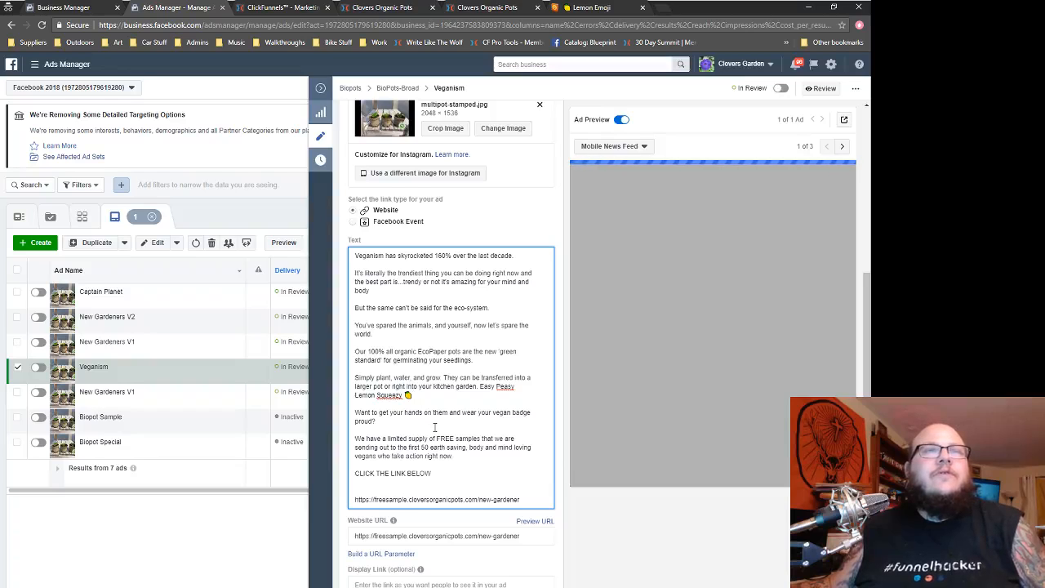
scroll(441, 426, down, 1)
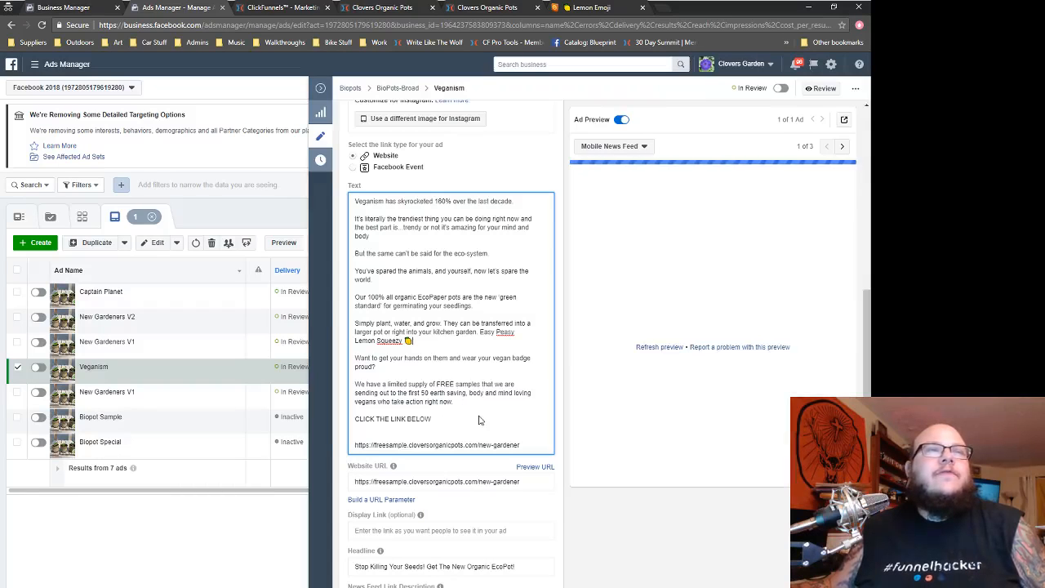
scroll(478, 414, down, 1)
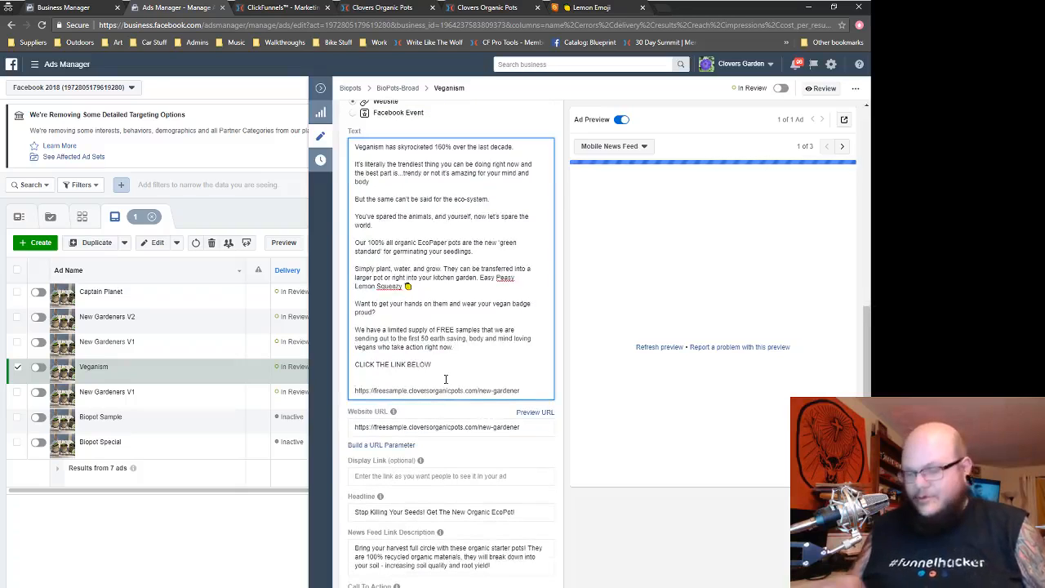
key(BackSpace)
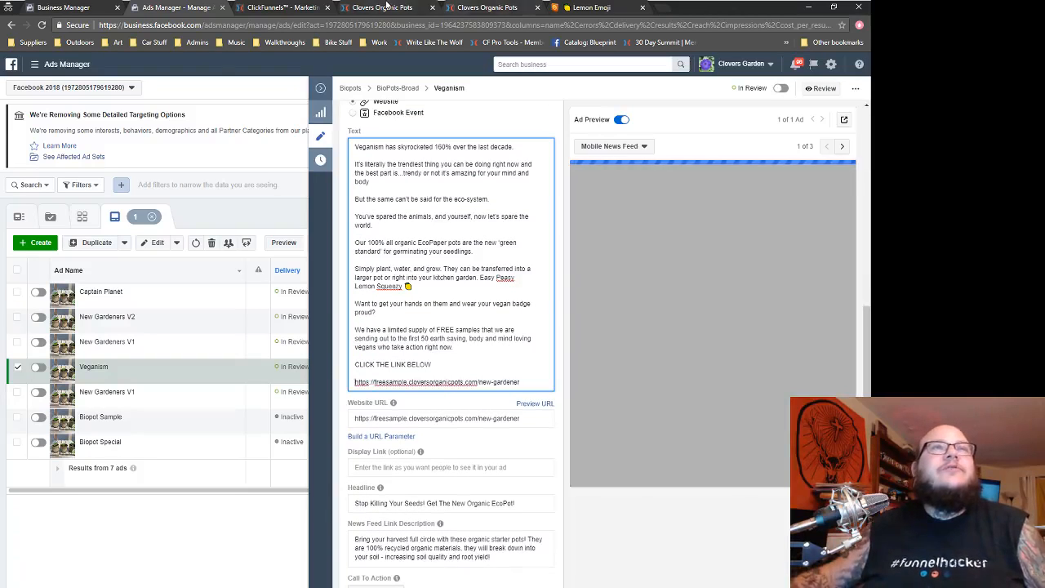
click(383, 8)
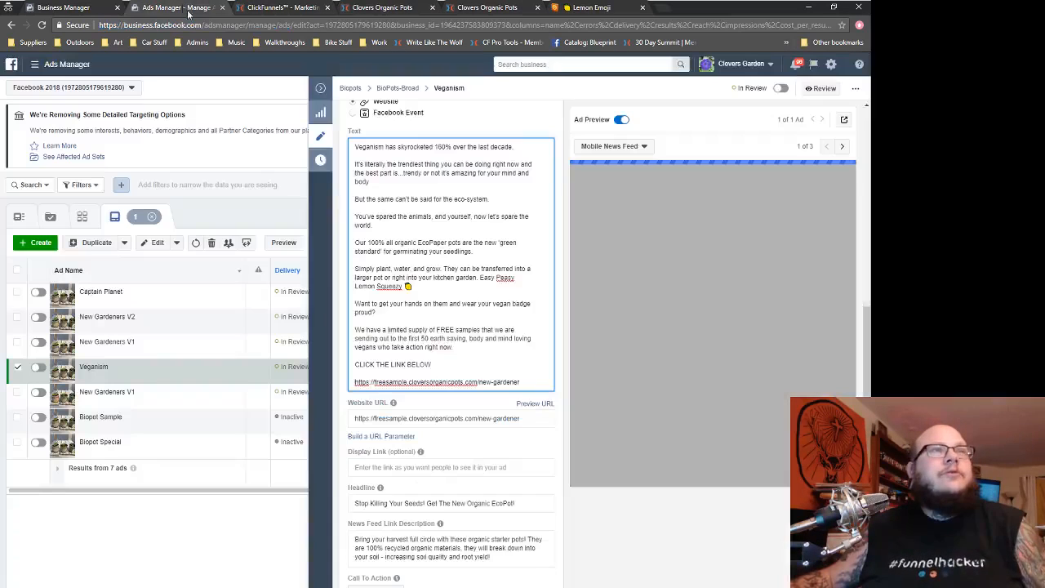
click(188, 7)
drag(522, 382, 356, 384)
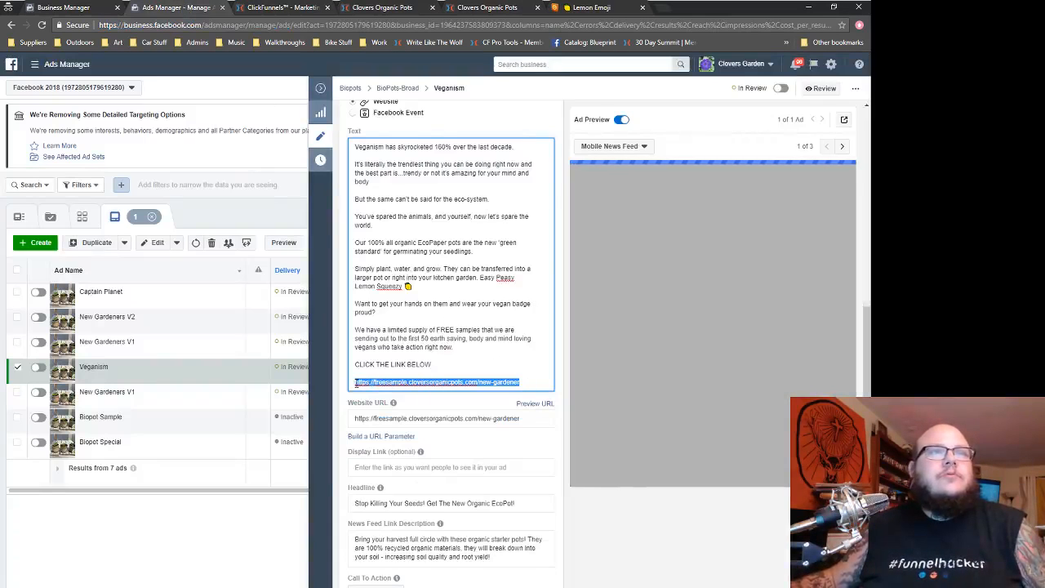
key(ctrl+v)
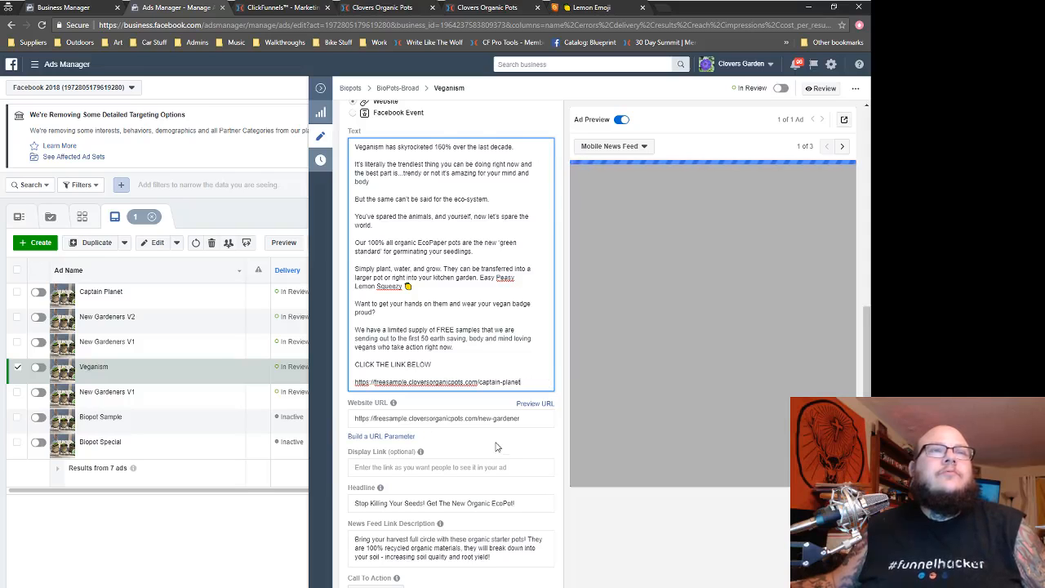
scroll(494, 447, down, 1)
drag(520, 364, 335, 368)
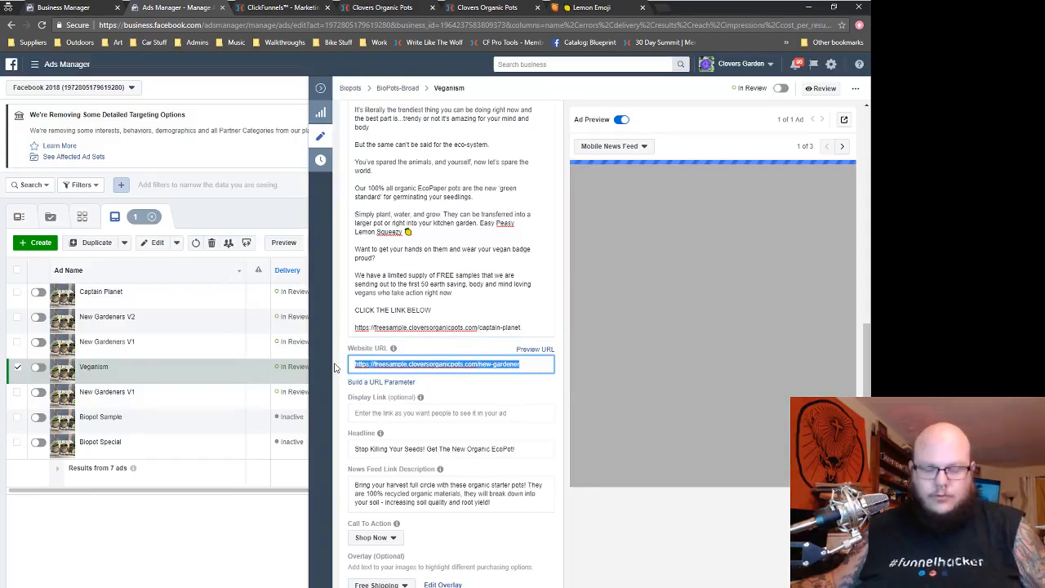
key(ctrl+v)
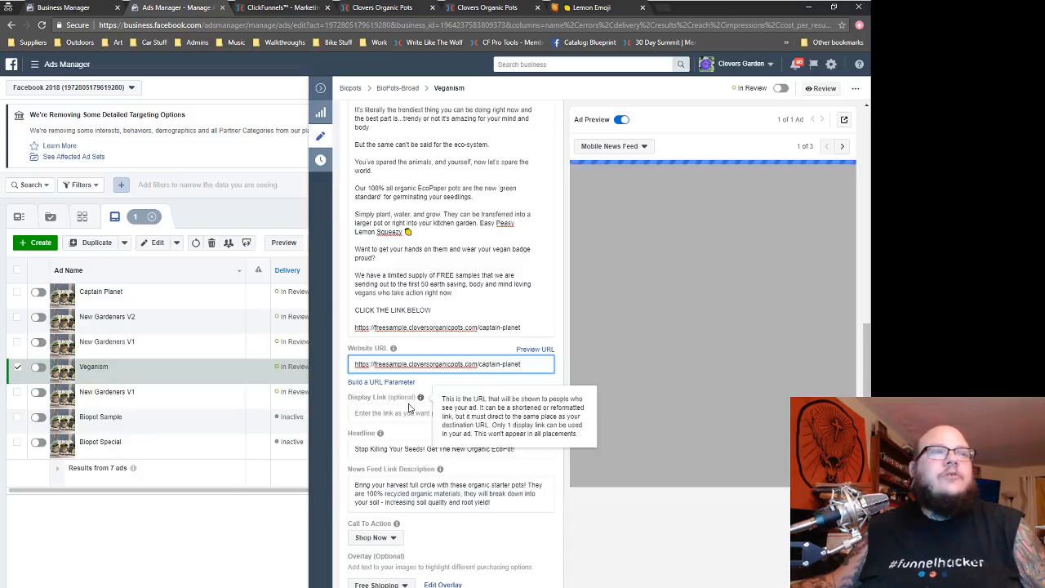
scroll(404, 425, down, 1)
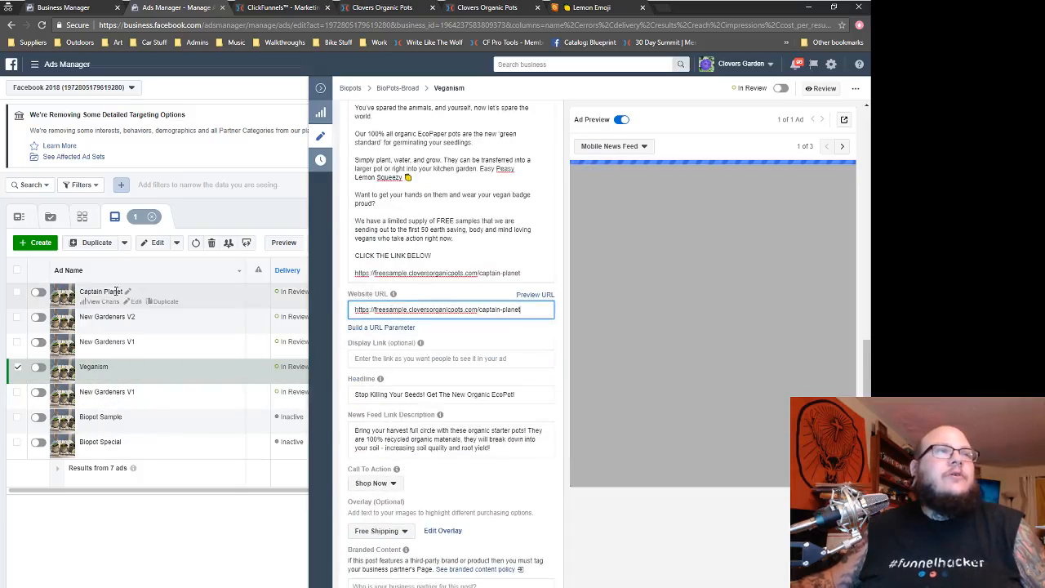
click(135, 302)
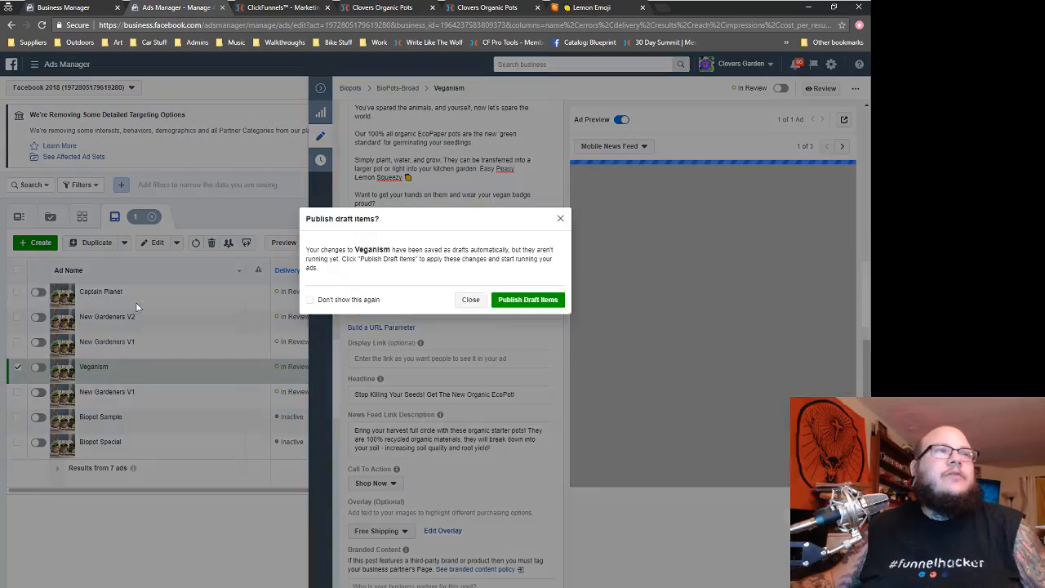
click(516, 303)
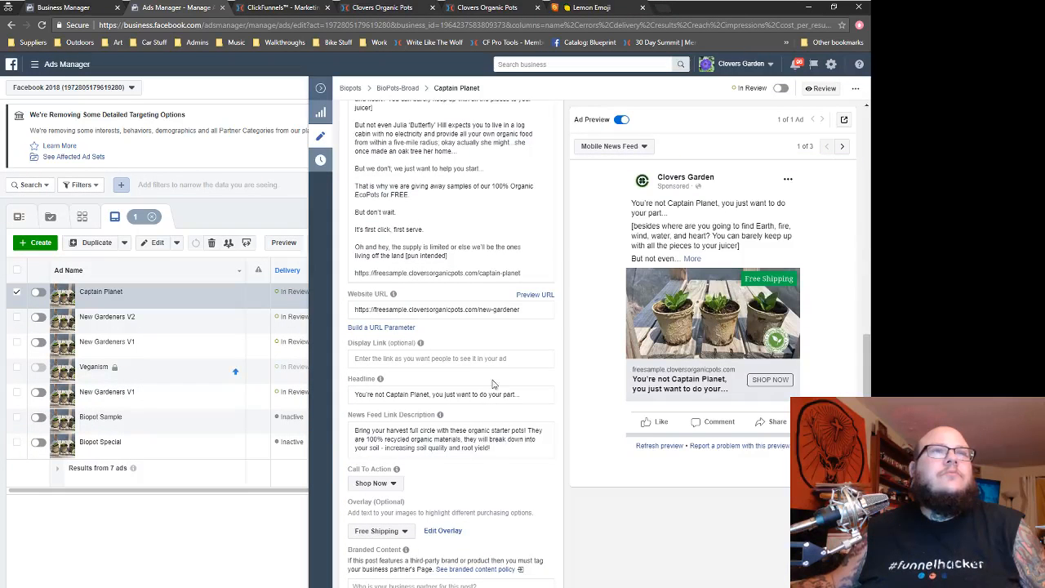
mouse_move(421, 342)
drag(520, 309, 347, 313)
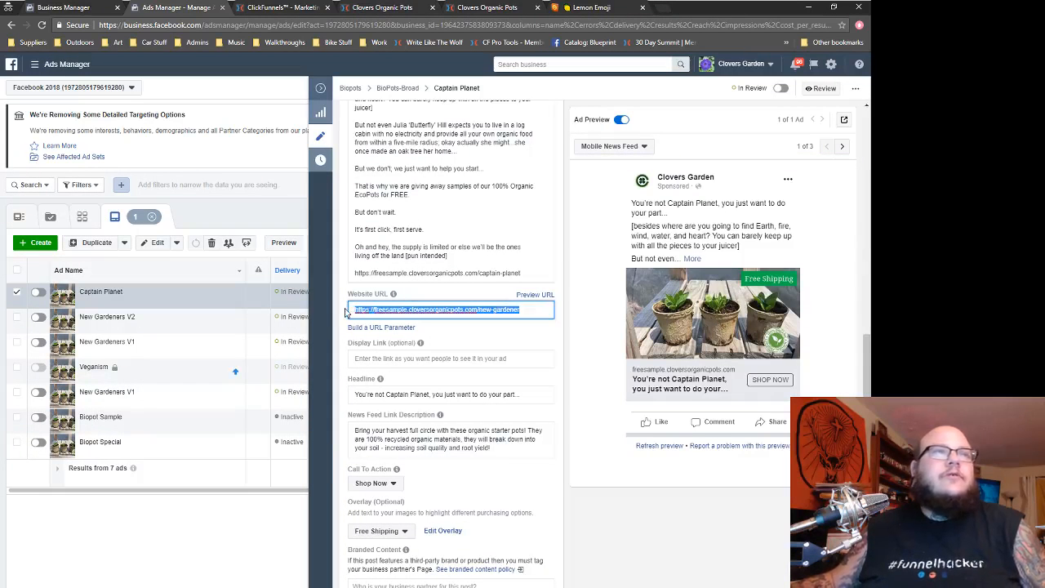
text(https://freesample.cloversorganicpots.com/captain-planet)
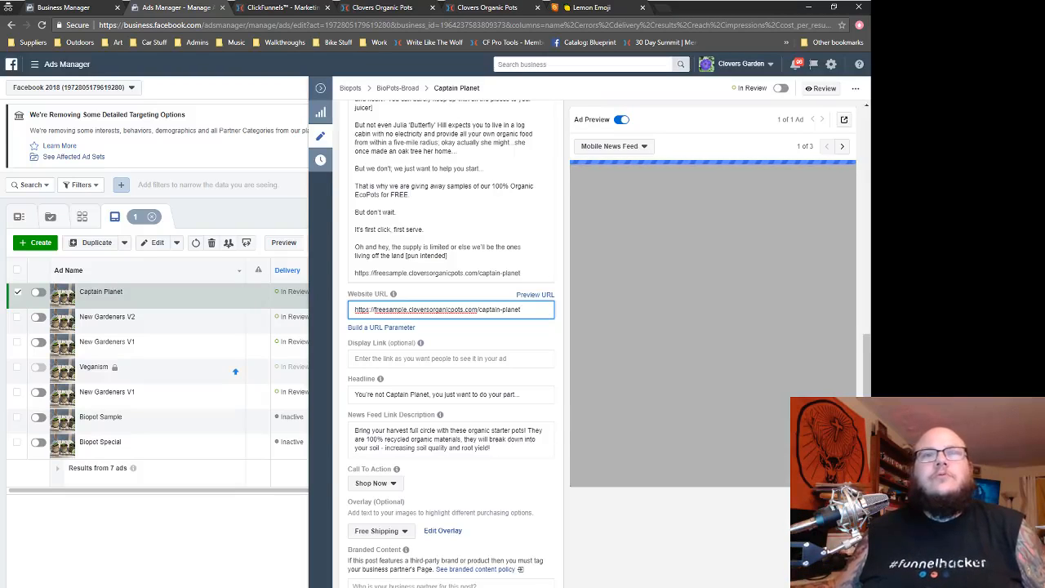
click(842, 583)
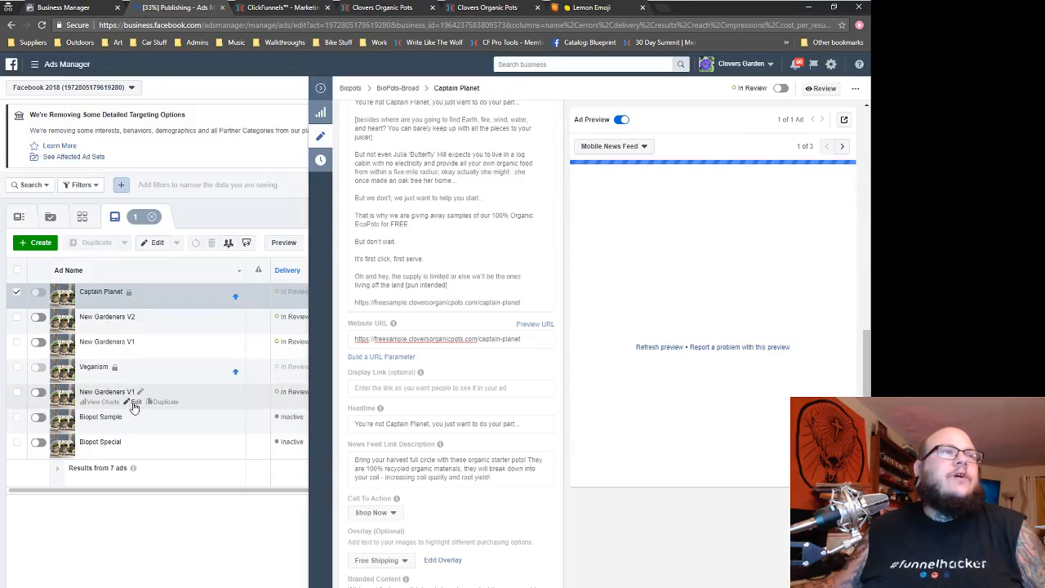
- Open the last New Gardeners V1 ad for editing and copy the Word document's passage from "Mom, too much screen time?" through "Video of cute kid gardeners"
click(136, 402)
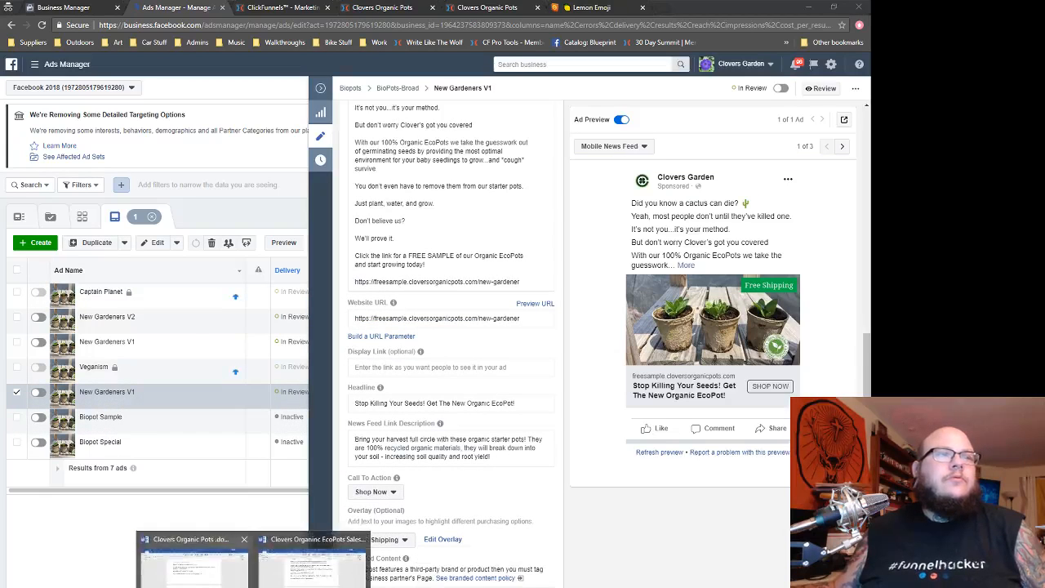
click(292, 558)
scroll(382, 477, down, 6)
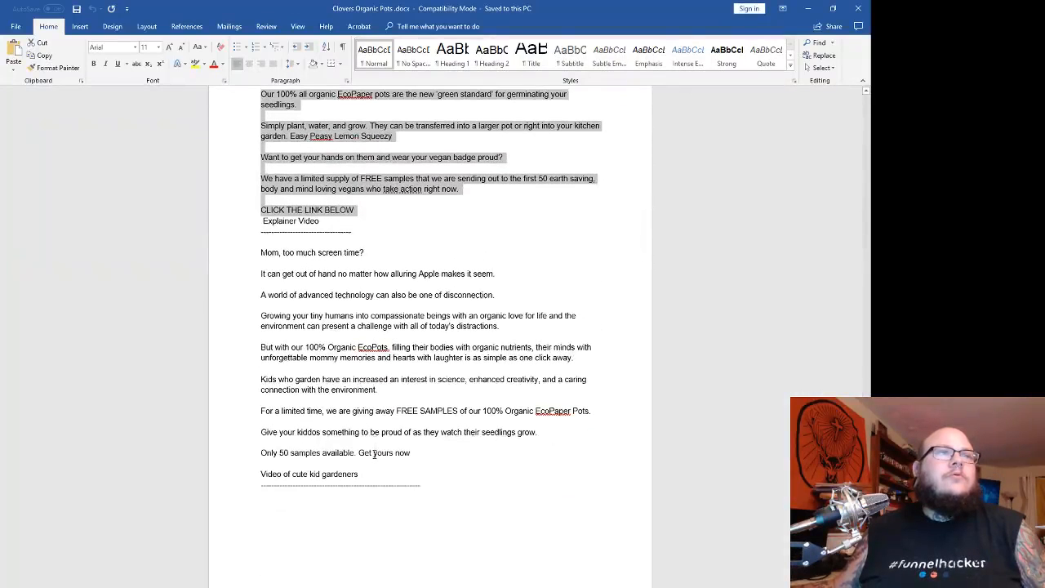
mouse_move(383, 477)
mouse_down()
mouse_move(326, 413)
mouse_move(290, 255)
mouse_move(360, 431)
mouse_move(356, 482)
mouse_move(362, 474)
mouse_up()
click(268, 256)
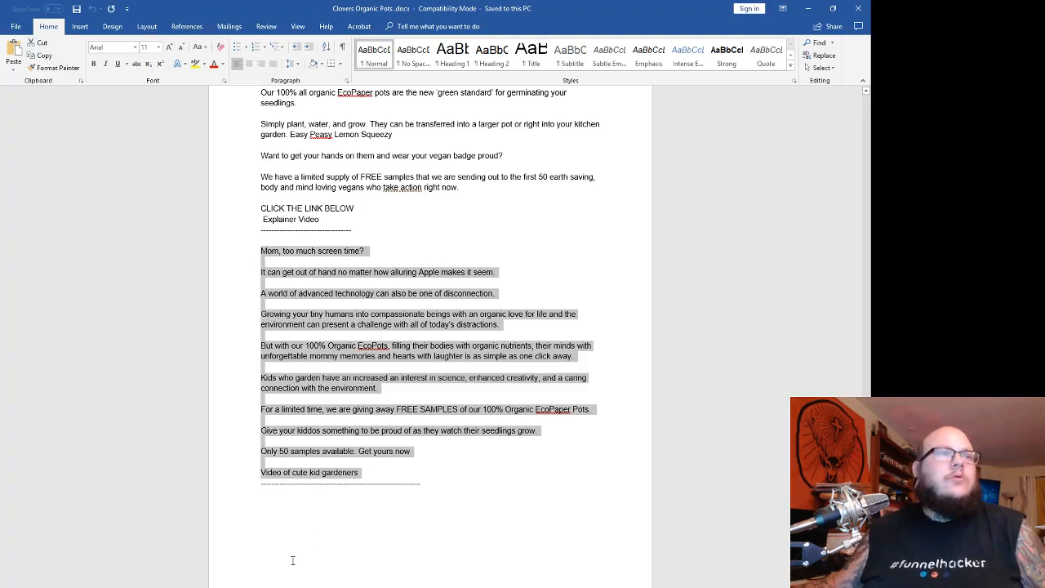
- Return to Ads Manager and rename the open New Gardeners V1 ad Screen Time
click(176, 586)
click(288, 568)
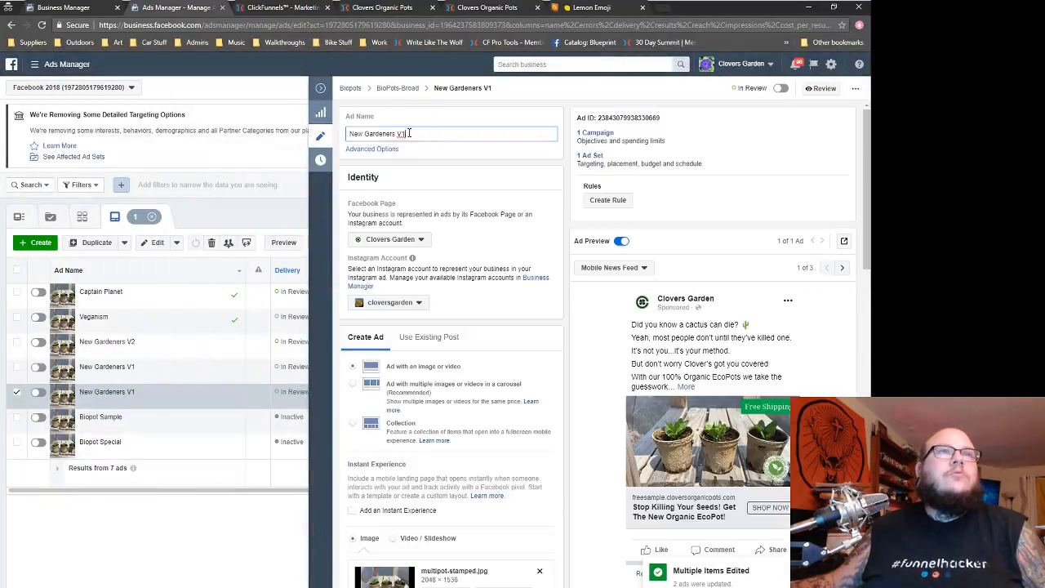
drag(411, 134, 345, 139)
text(Sc)
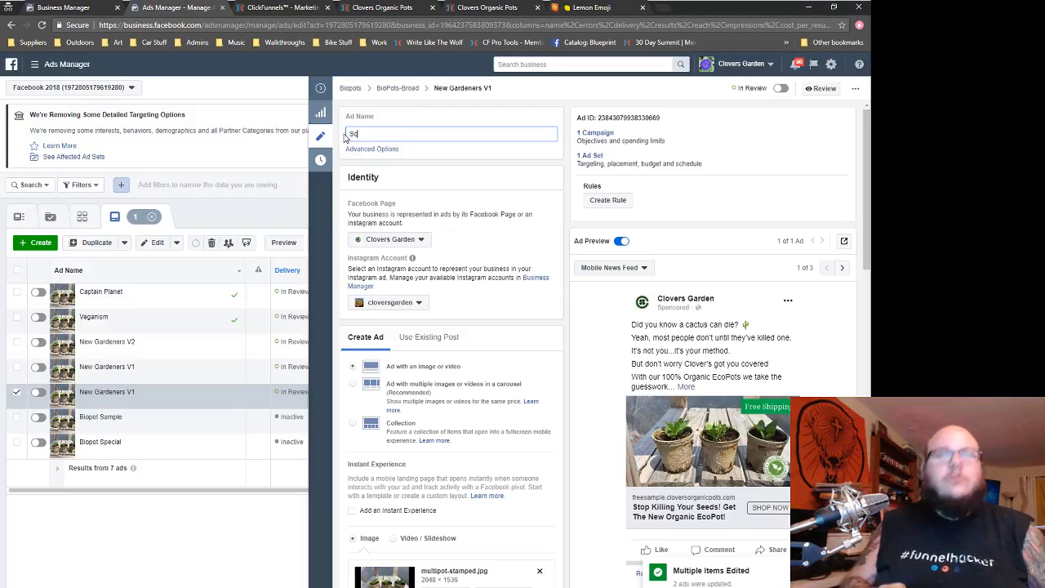
text(reen T)
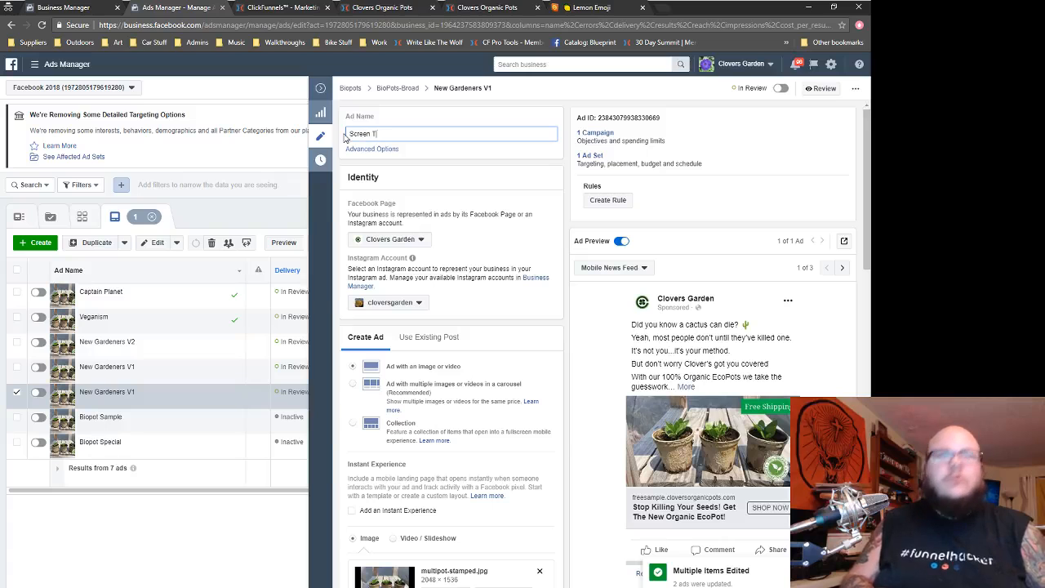
text(ime)
- Replace the Screen Time ad's text above the link with the copied passage starting "Mom, too much screen time?"
scroll(458, 336, down, 7)
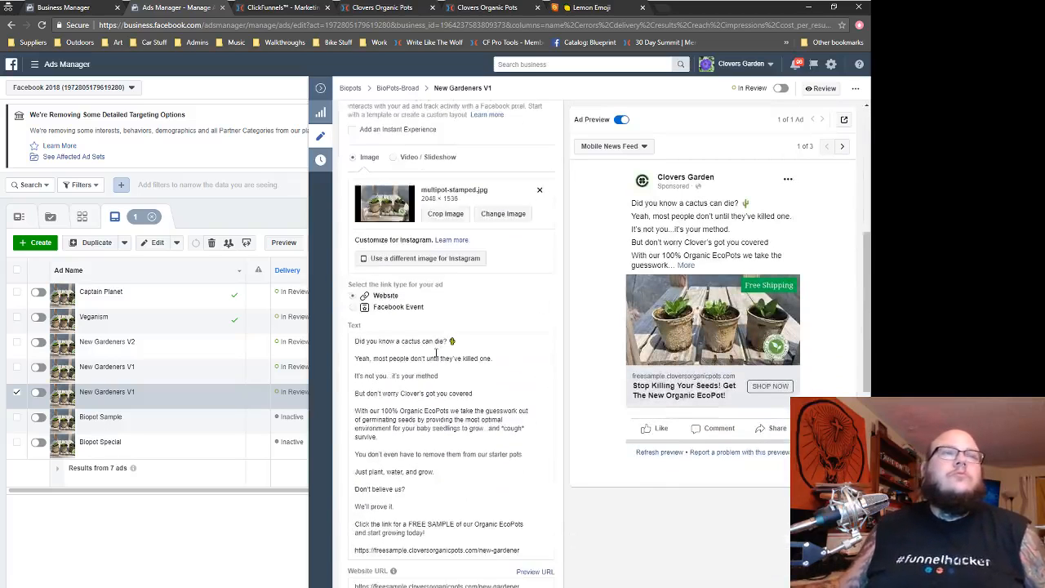
scroll(435, 352, down, 2)
click(431, 392)
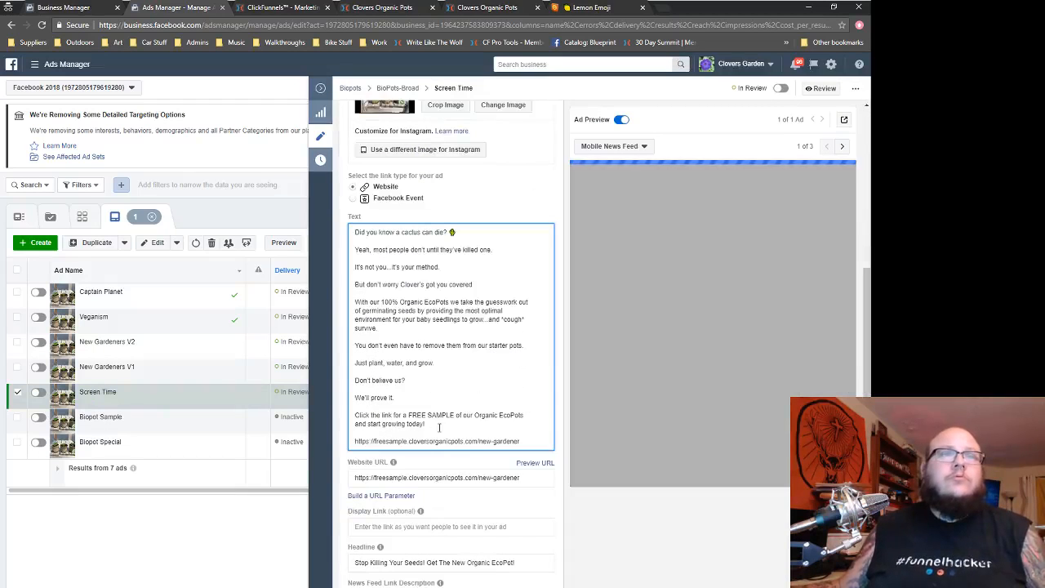
drag(439, 427, 354, 230)
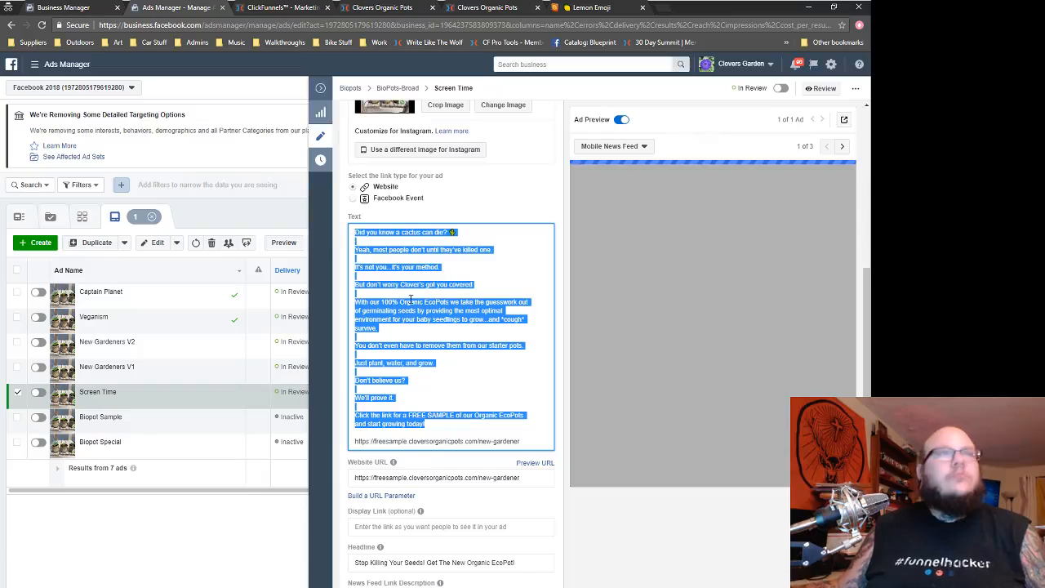
text(Mom, too much screen time?  It can get out of hand no matter how alluring Apple makes it seem.  A world of advanced technology can also be one of disconnection  Growing your tiny humans into compassionate beings with an organic love for life and the environment can present a challenge with all of today's distractions.  But with our 100% Organic EcoPots, filling their bodies with organic nutrients, their minds with unforgettable mommy memories and hearts with laughter is as simple as one click away  Kids who garden have an increased an interest in science, enhanced creativity, and a caring connection with the environment.  For a limited time, we are giving away FREE SAMPLES of our 100% Organic EcoPaper Pots.  Give your kiddos something to be proud of as they watch their seedlings grow.  Only 50 samples available Get yours now  Video of cute kid gardeners)
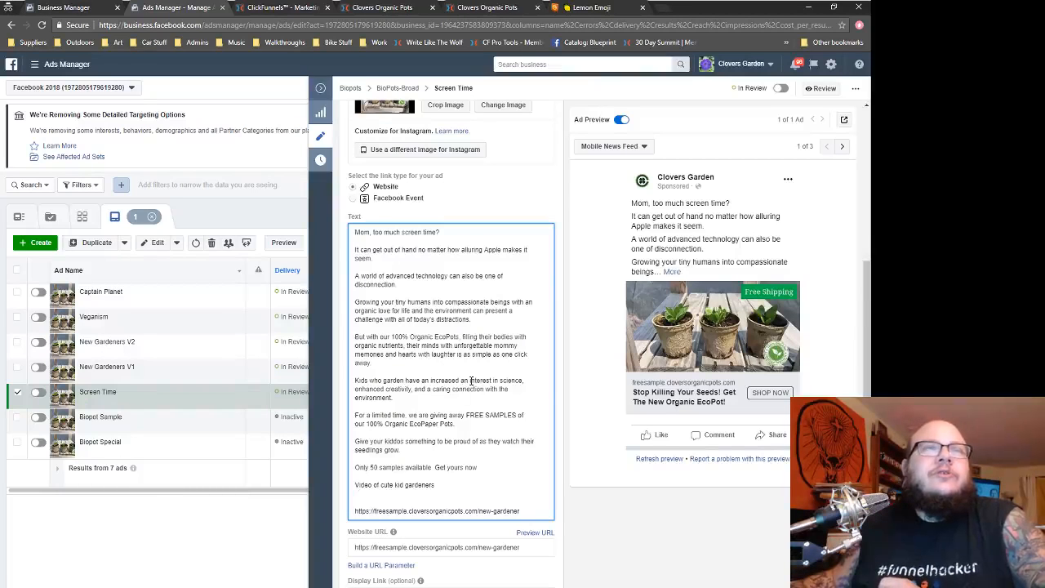
- Correct the ad text to "an increased interest" and "Get yours now!", and delete the "Video of cute kid gardeners" line with its extra blank lines
click(460, 381)
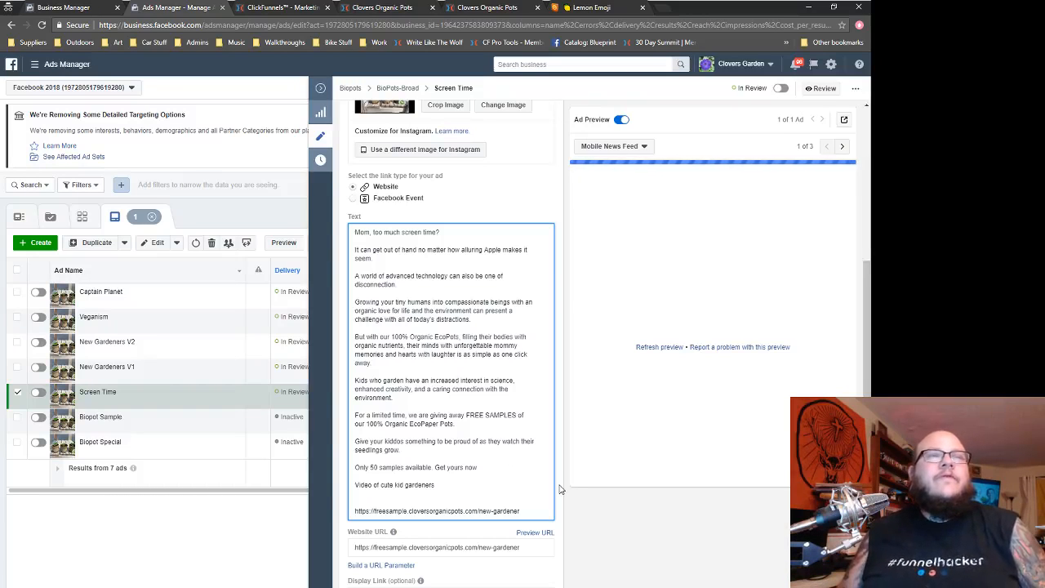
text(!)
drag(441, 485, 351, 485)
key(Delete)
key(Delete)
key(Delete)
key(Delete)
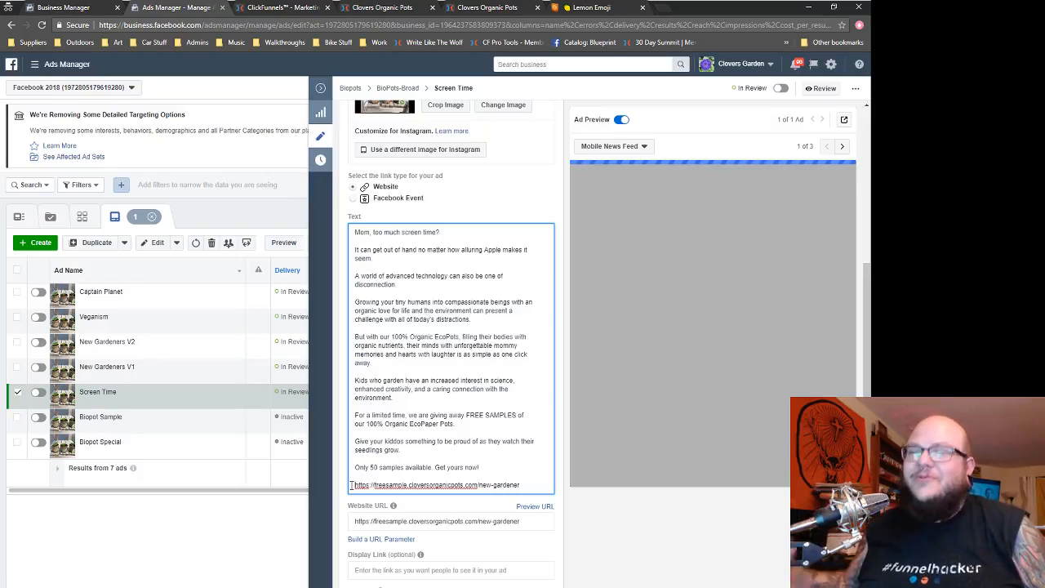
- Review the screen time passage in the Word document and return to the Screen Time ad in Ads Manager
scroll(519, 414, down, 1)
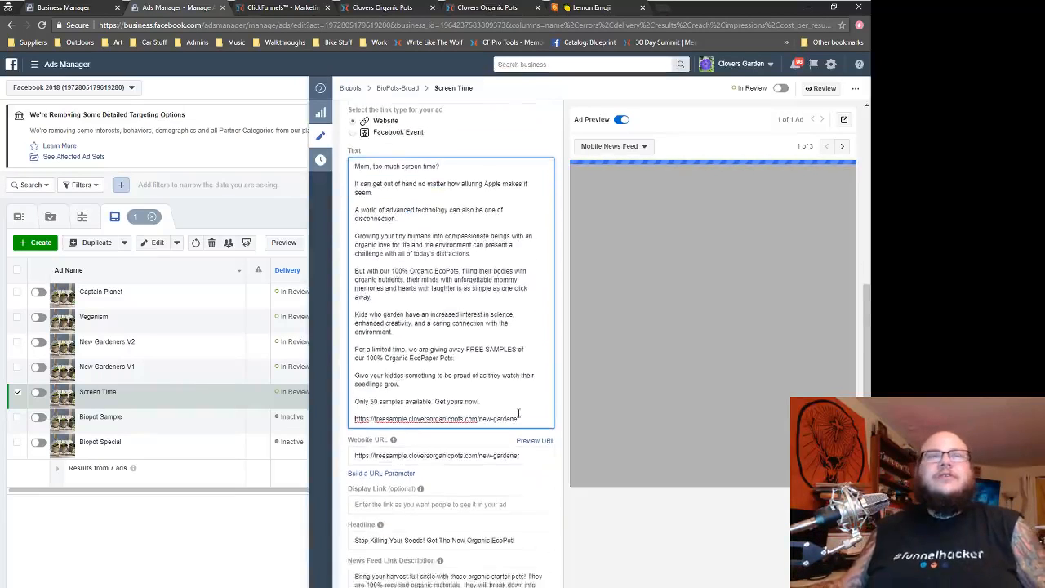
scroll(519, 414, down, 1)
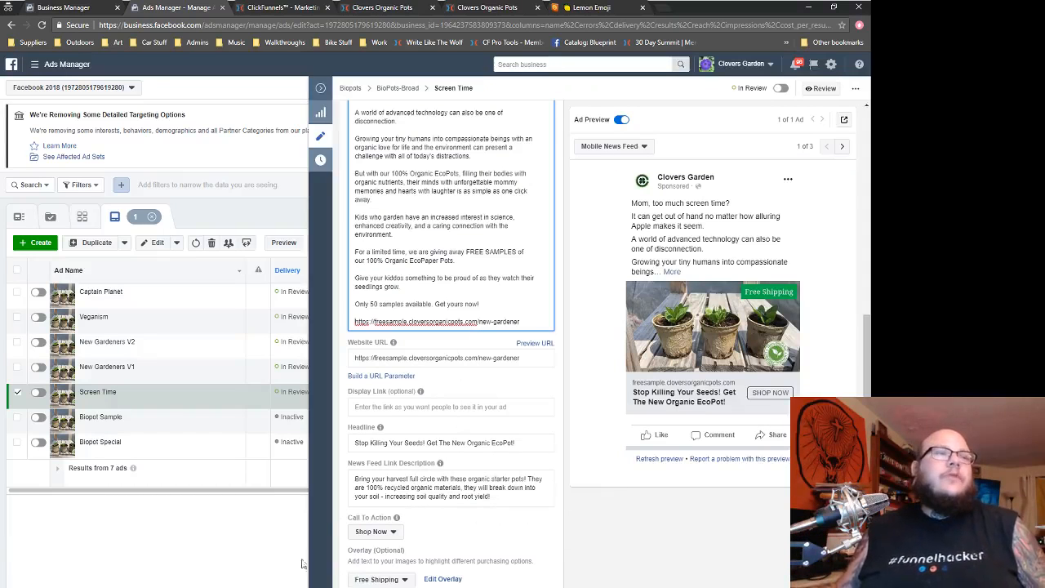
mouse_move(194, 581)
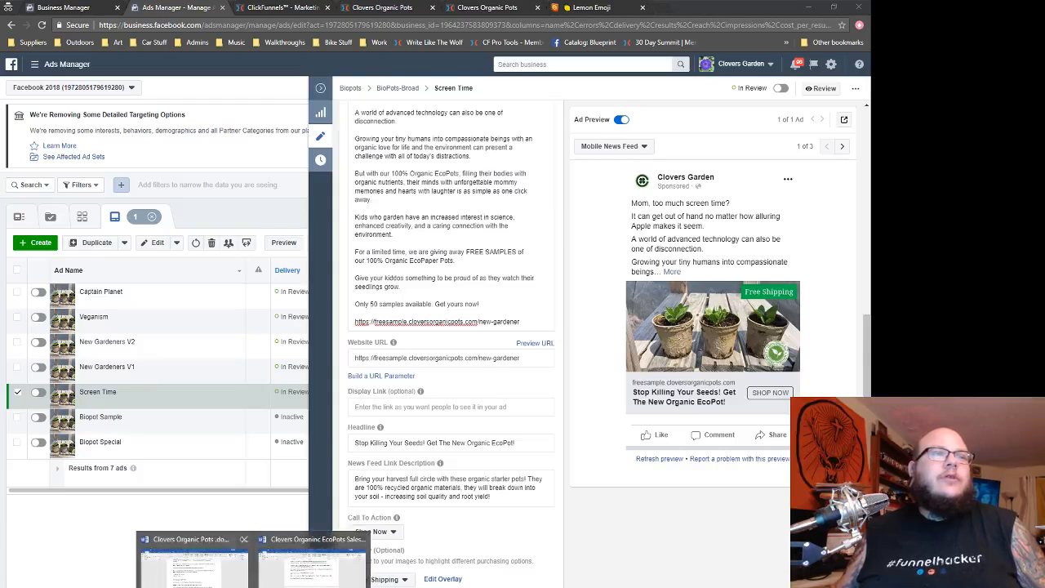
click(300, 567)
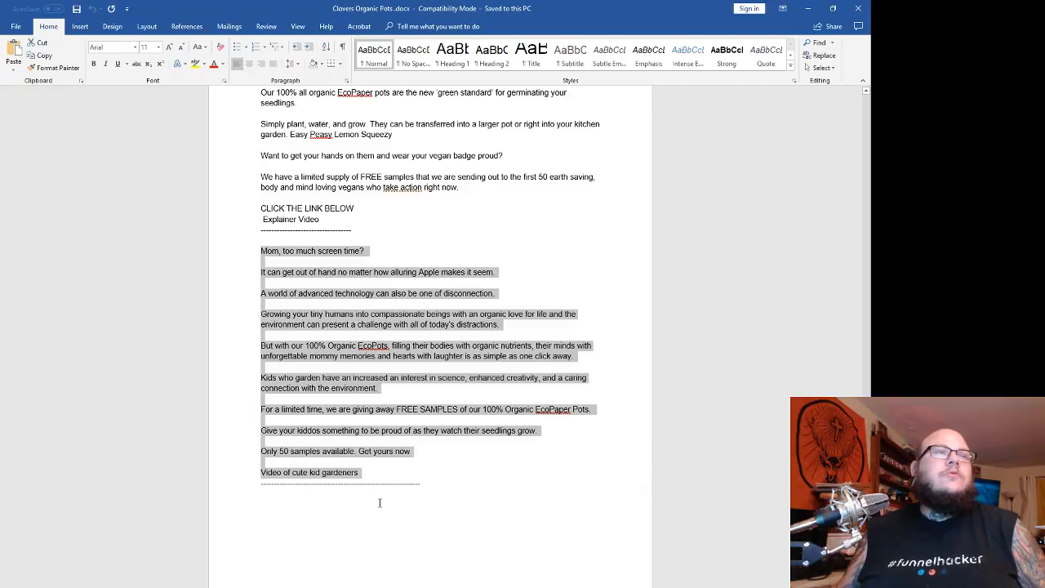
click(355, 261)
mouse_move(176, 587)
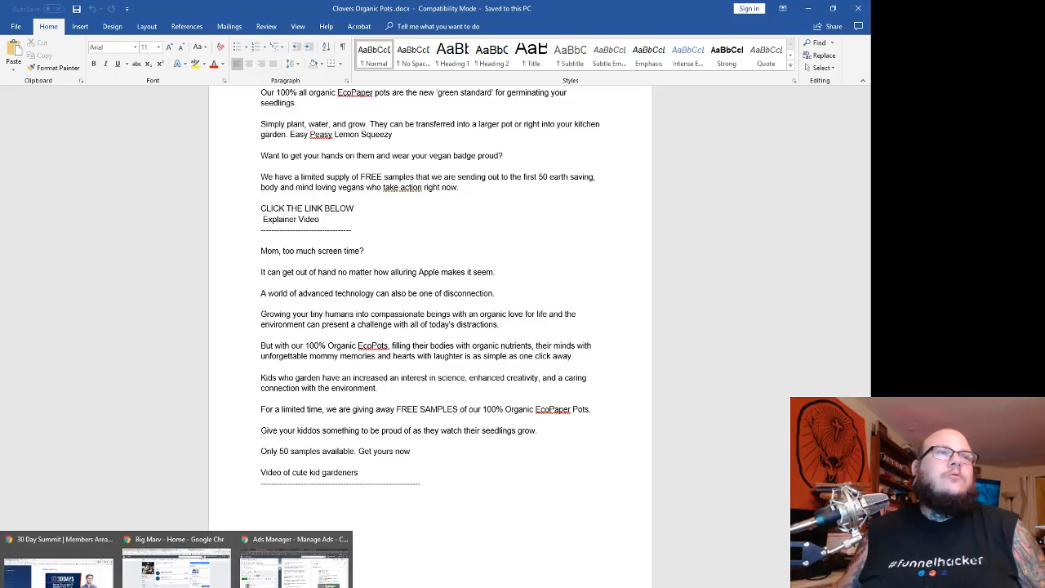
click(295, 563)
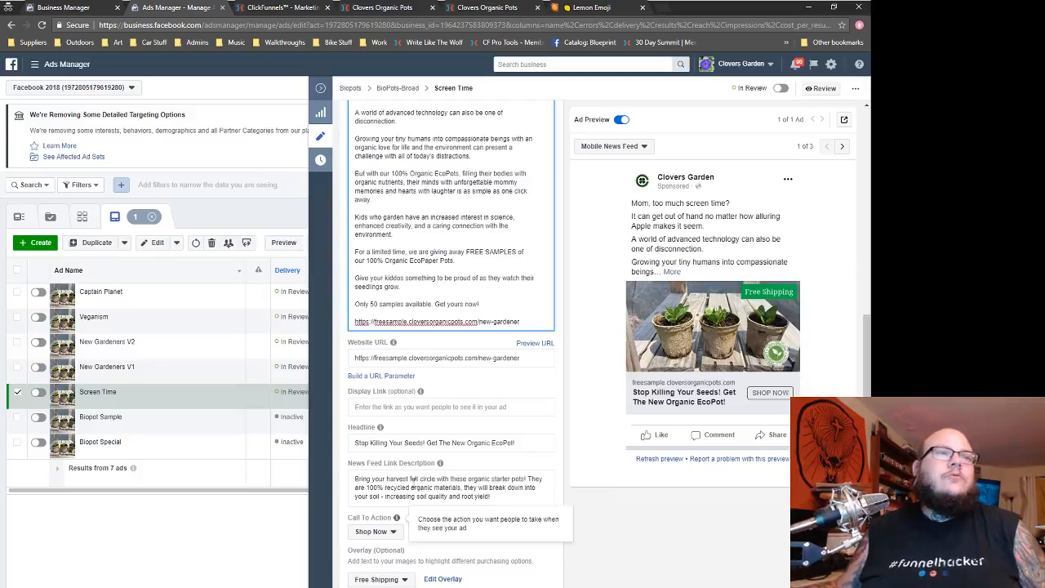
- Set the Screen Time ad's headline to "Too Much Screen Time? Play In The Dirt!" and publish the change
click(491, 442)
drag(526, 441, 338, 443)
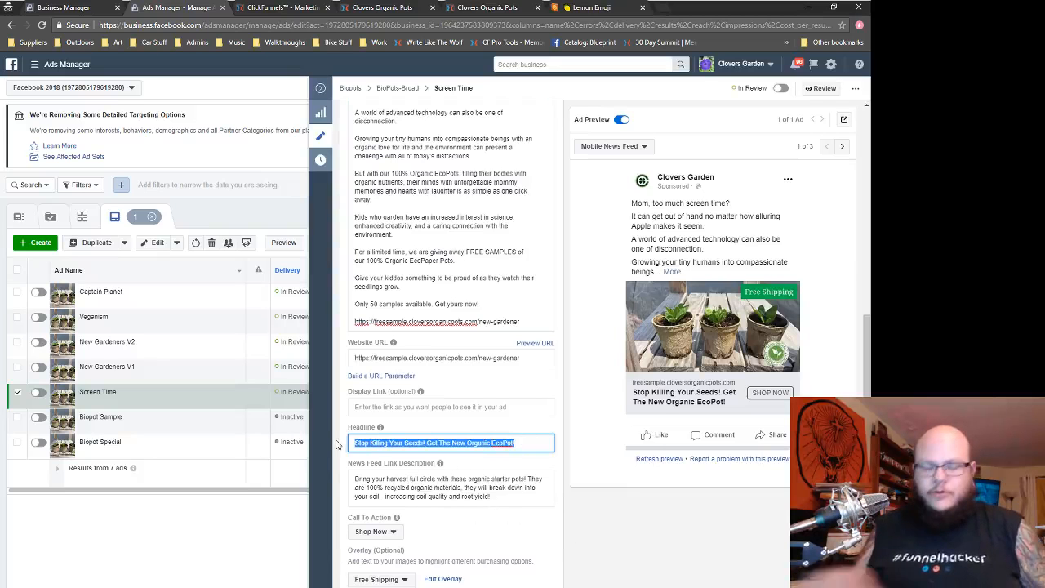
text(Too Much)
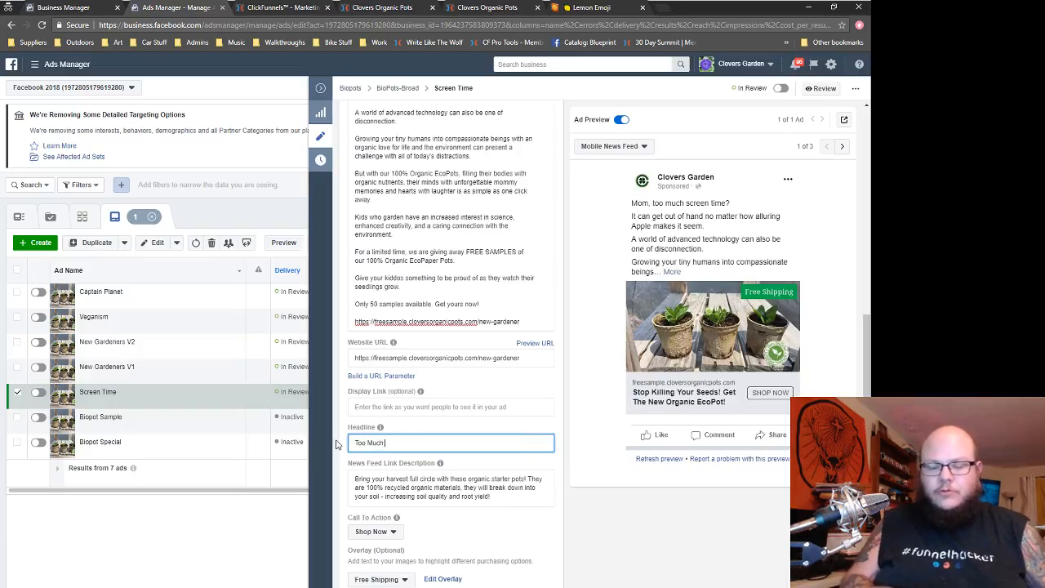
text( Screen Time? Play I)
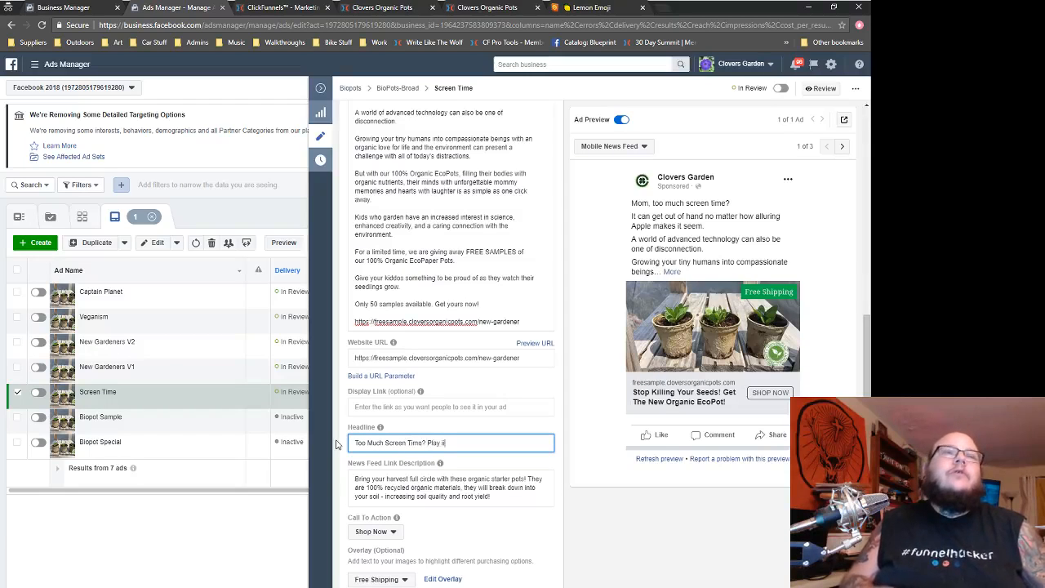
text(n T)
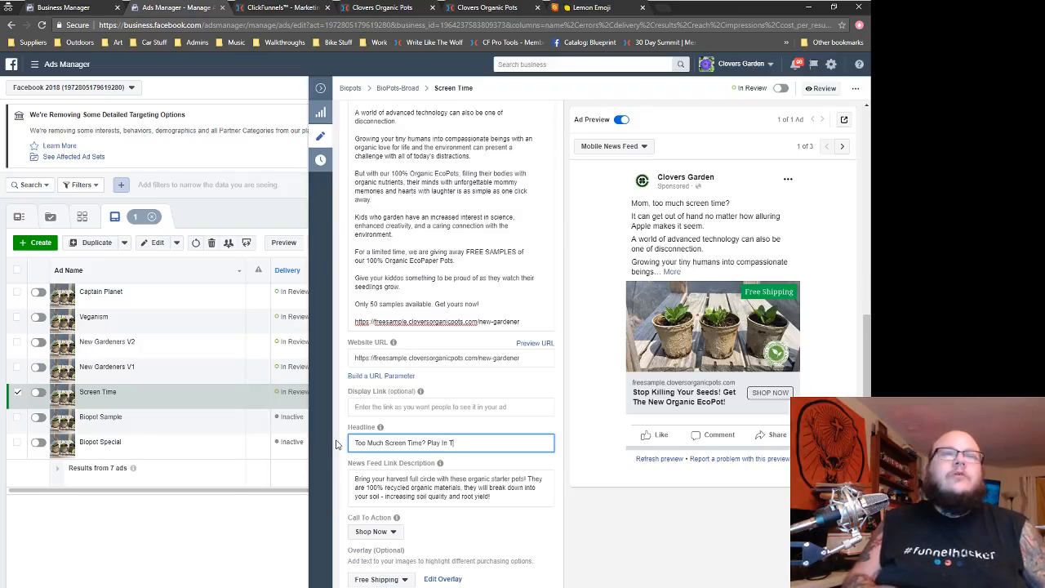
text(he Dirt!)
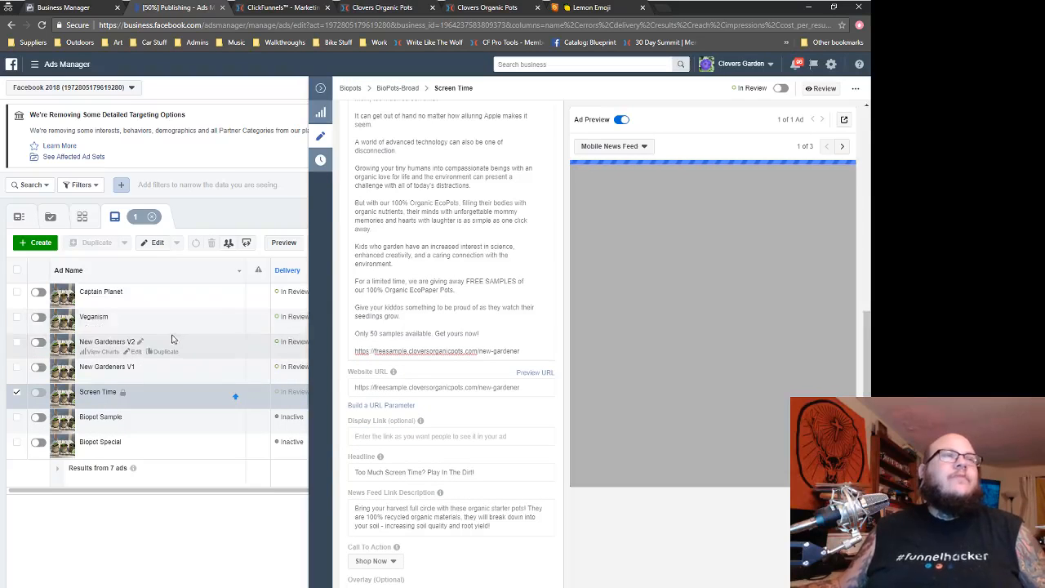
- Open the Veganism ad for editing and go to its ad text
click(137, 327)
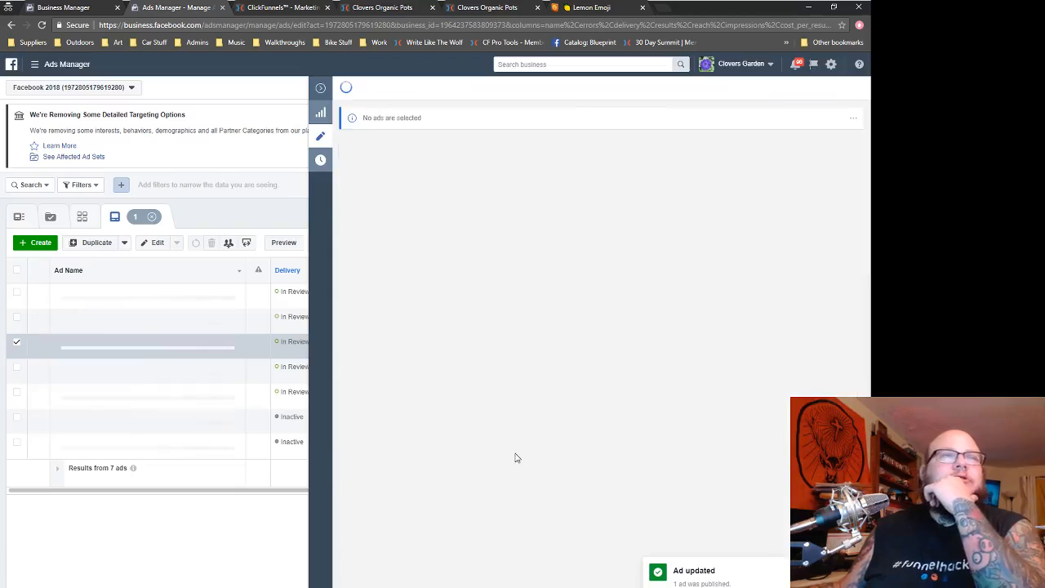
scroll(508, 445, down, 5)
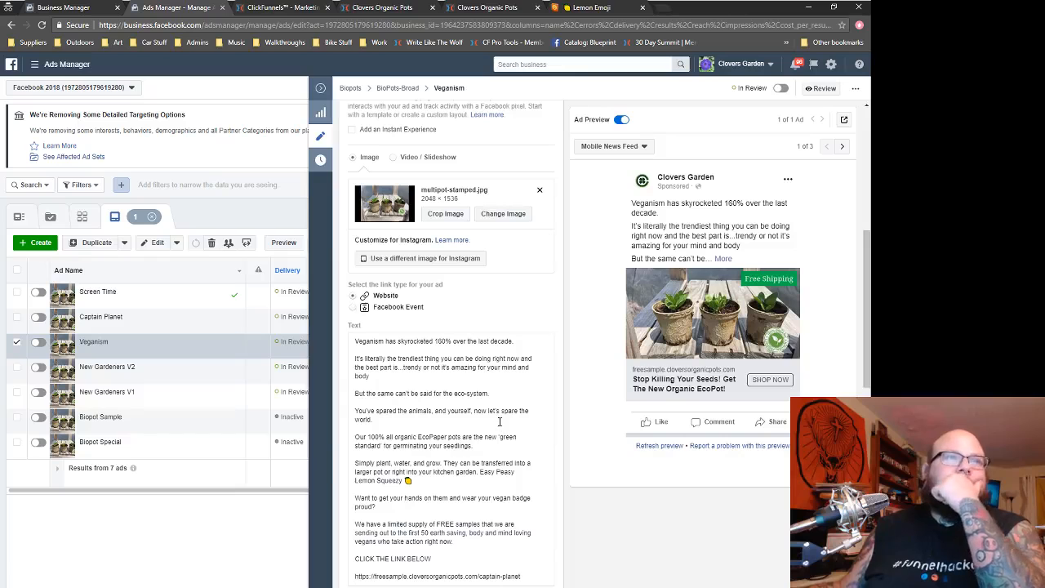
scroll(500, 421, down, 1)
- Replace the Veganism ad's headline with the ad text's opening line, "Veganism has skyrocketed 160% over the last decade..."
drag(527, 285, 350, 287)
right_click(376, 287)
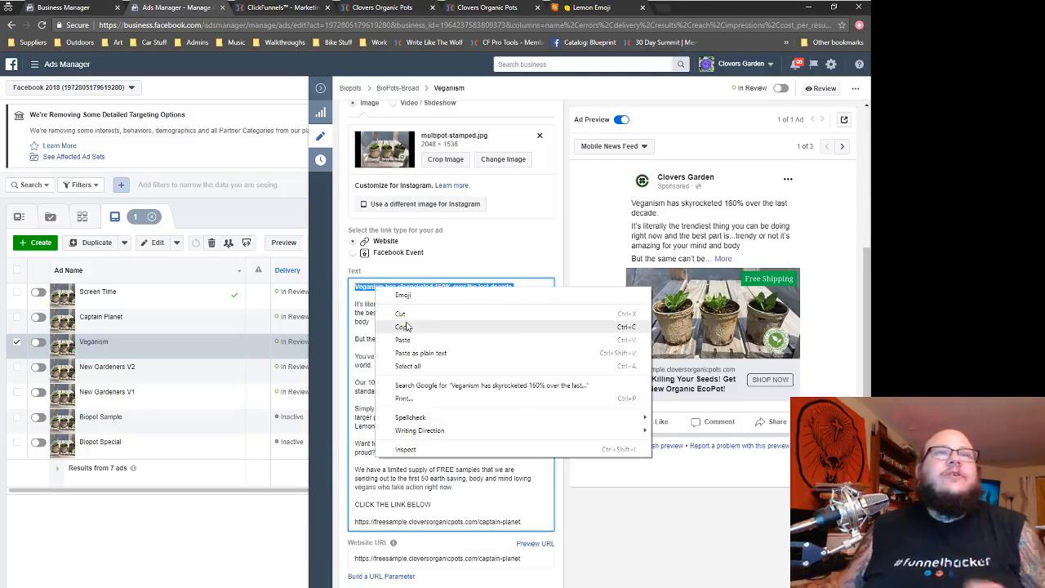
click(410, 325)
scroll(441, 365, down, 3)
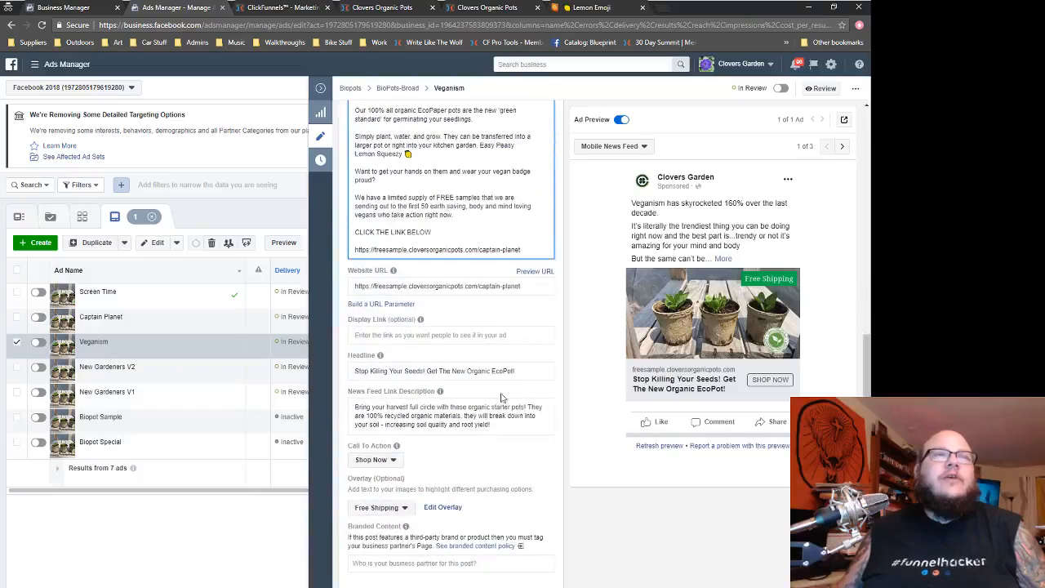
drag(527, 370, 346, 374)
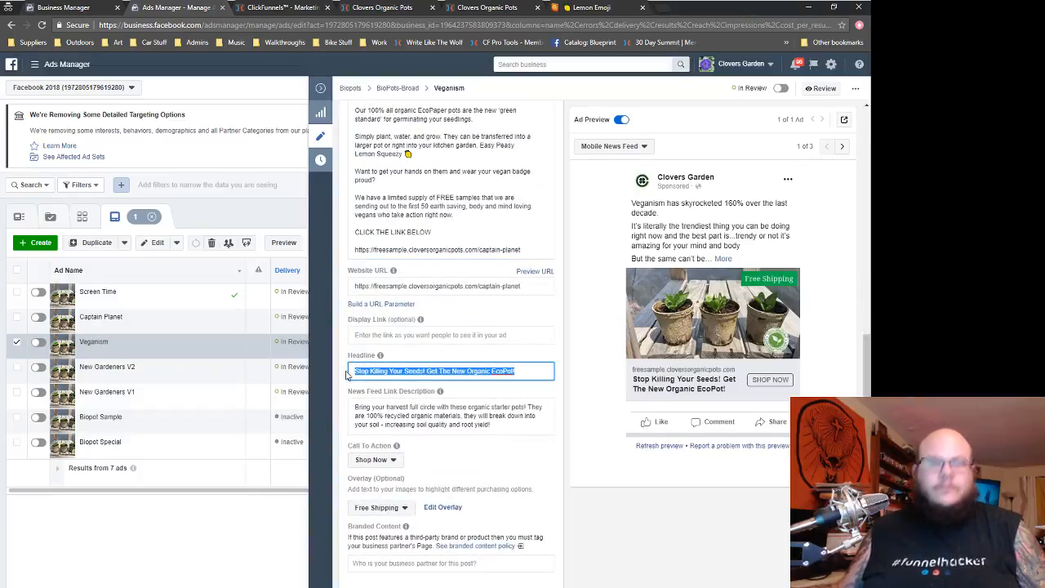
key(ctrl+v)
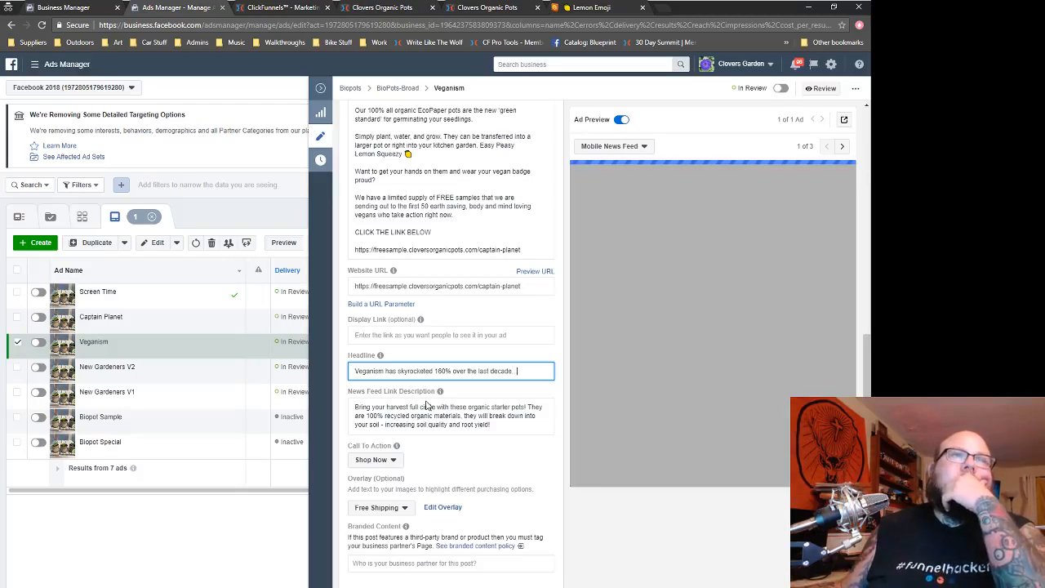
- Change the Veganism headline to the ad text's sentence "You've spared the animals, and yourself, now let's spare the world!" and publish the ad
scroll(425, 404, up, 1)
scroll(425, 404, up, 2)
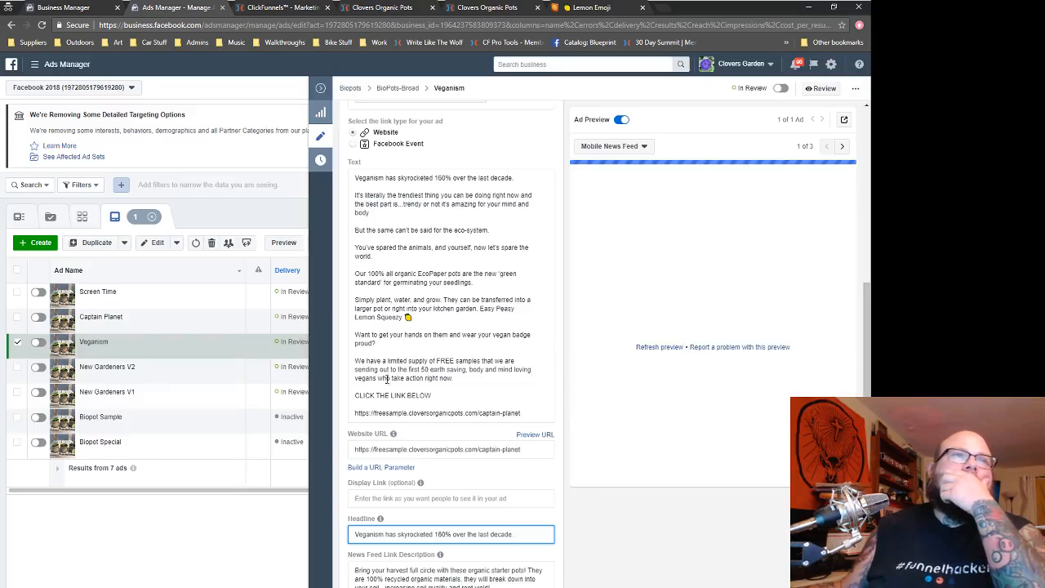
click(379, 260)
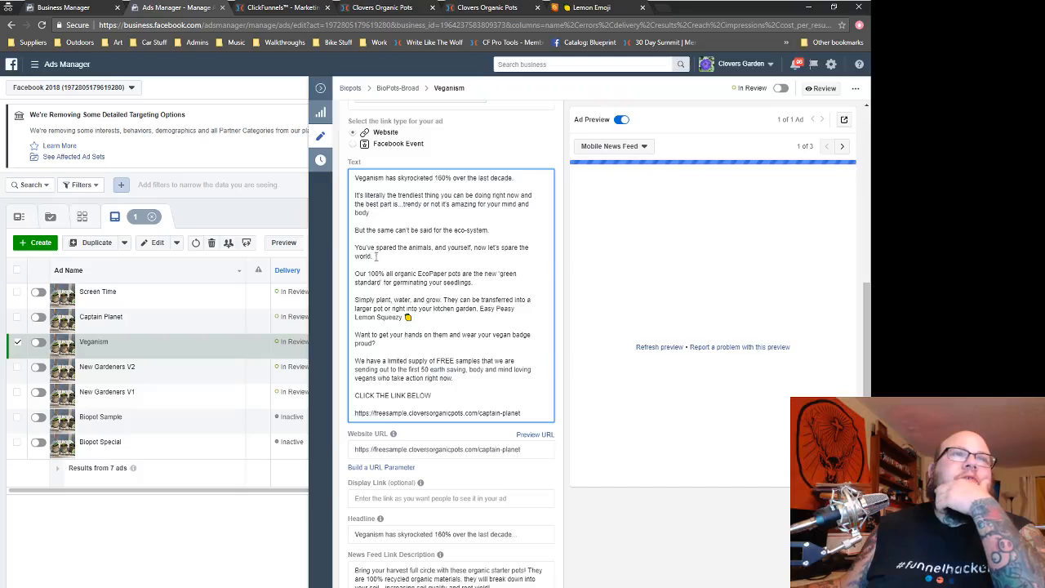
drag(376, 256, 353, 247)
right_click(378, 253)
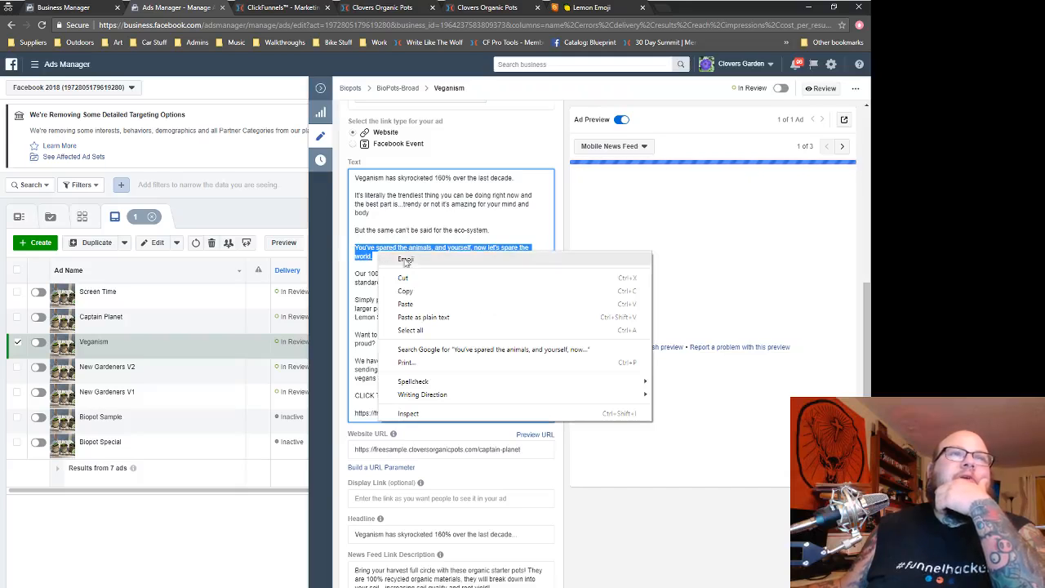
click(409, 291)
scroll(473, 436, down, 2)
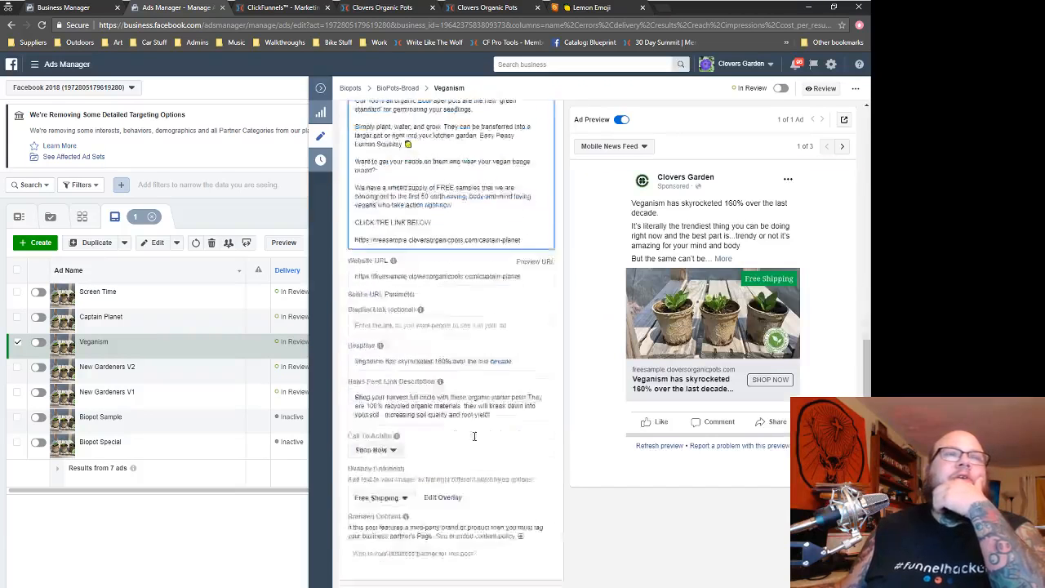
scroll(523, 320, up, 1)
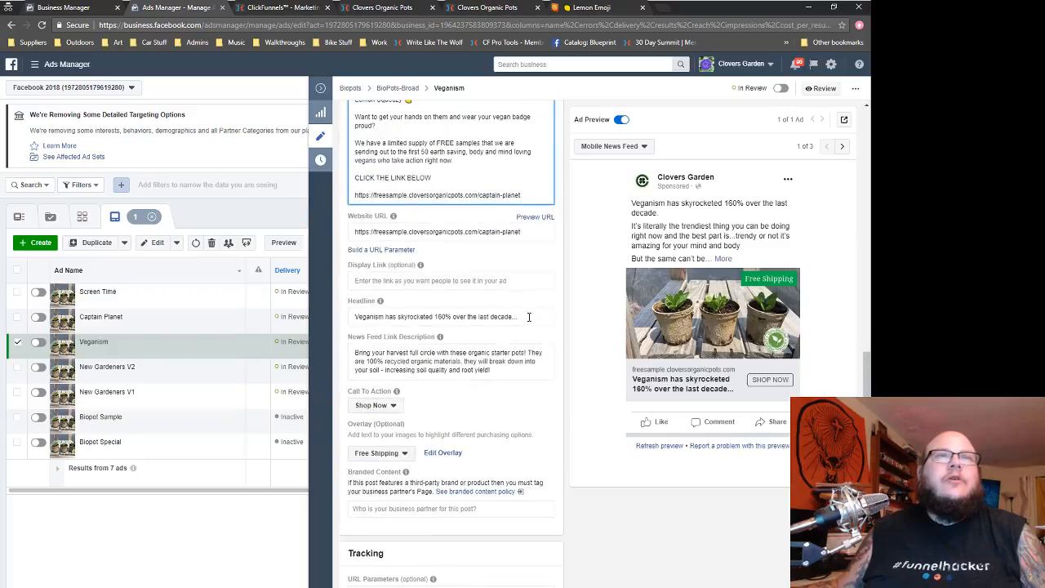
triple_click(529, 317)
key(ctrl+v)
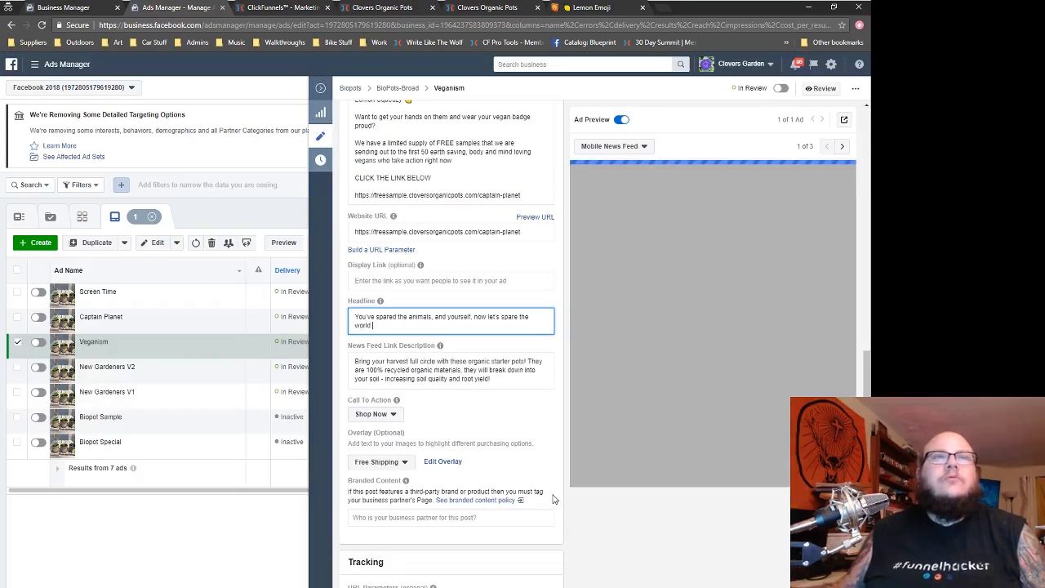
key(BackSpace)
text(!)
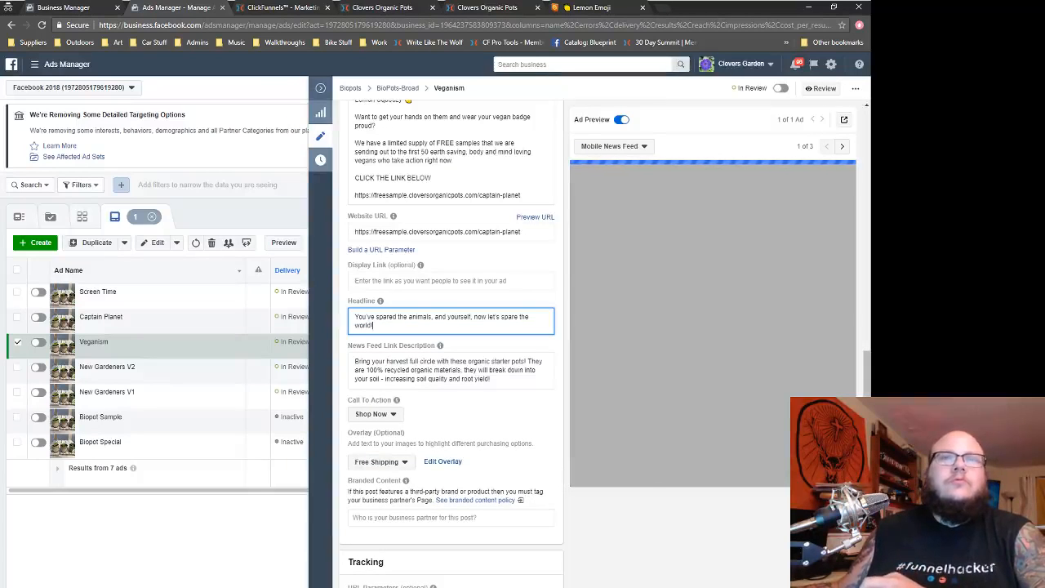
click(839, 578)
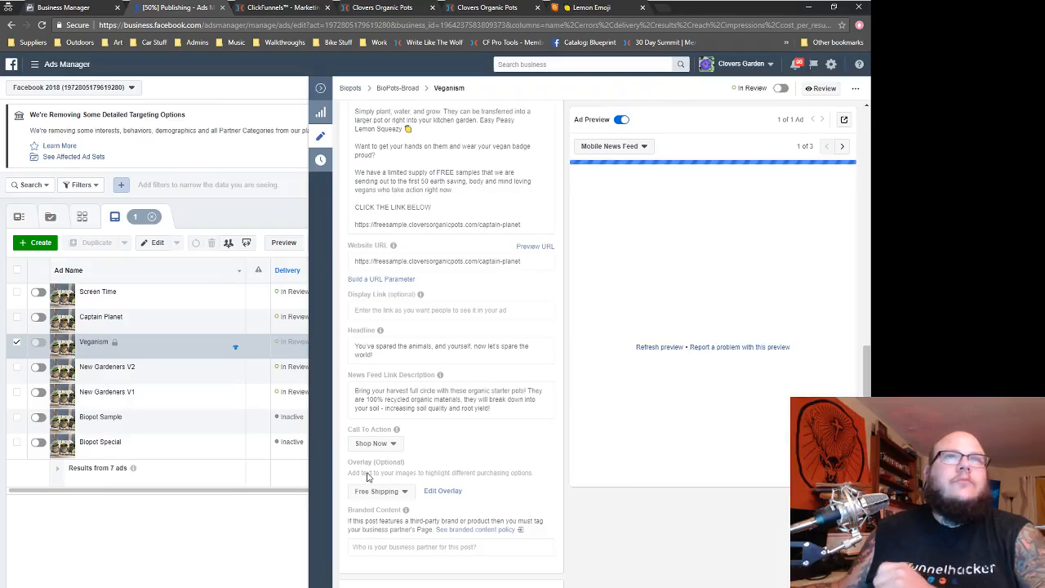
- Close the Lemon Emoji page, and publish a daily budget of $50 for the BioPots-Broad ad set
click(643, 7)
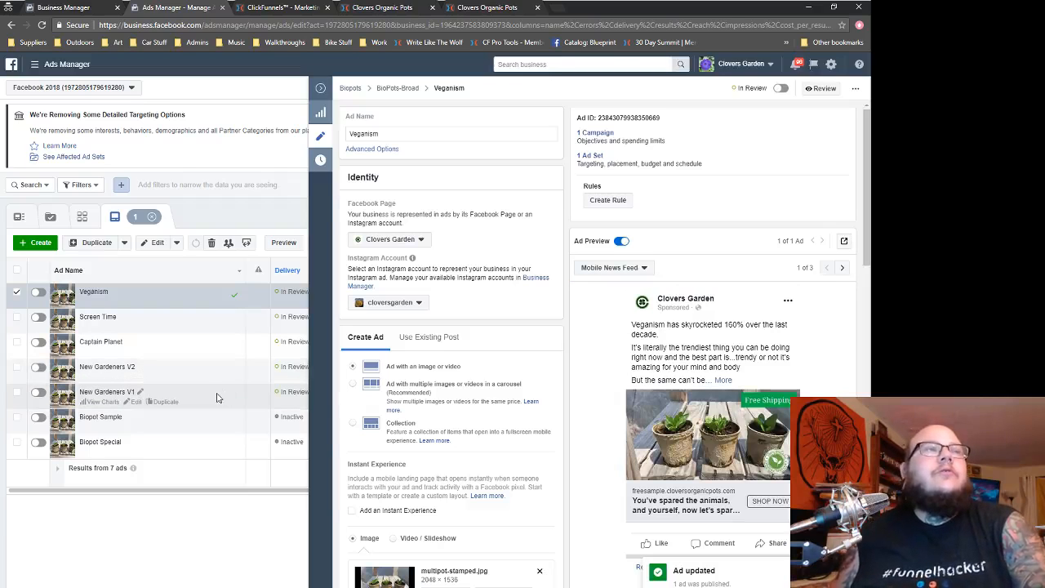
click(592, 156)
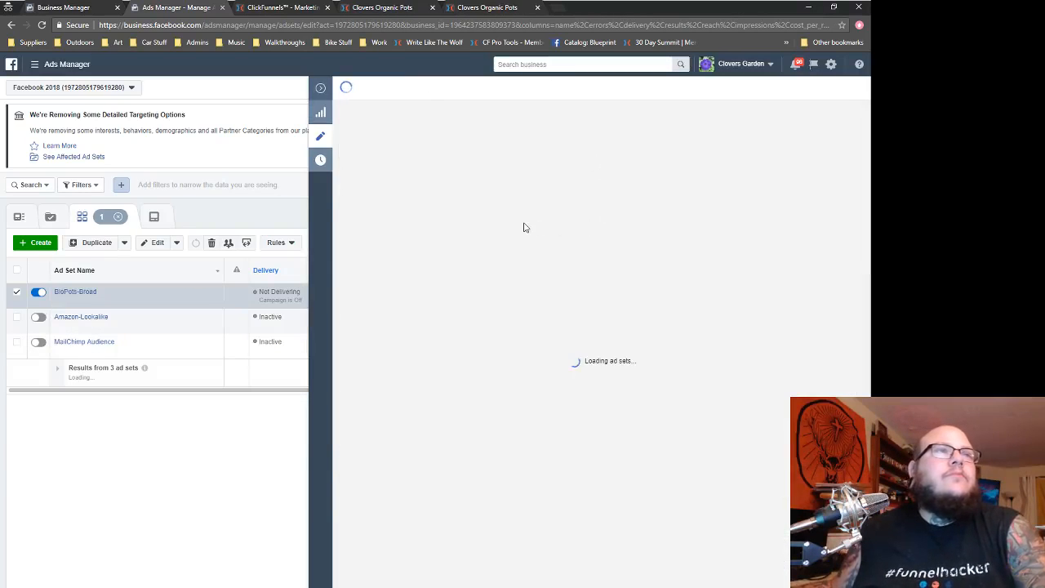
double_click(517, 355)
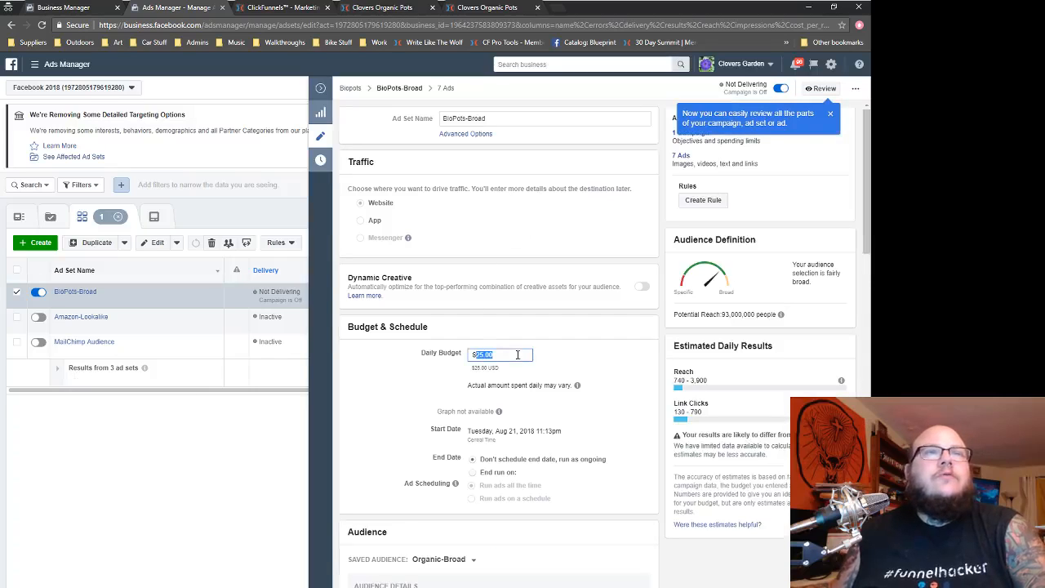
text(50)
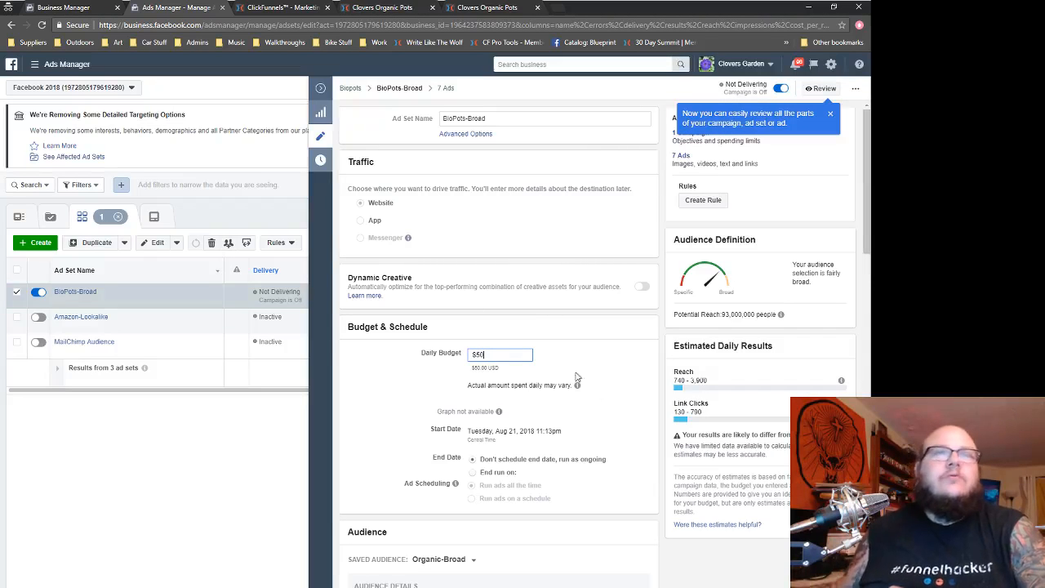
key(Return)
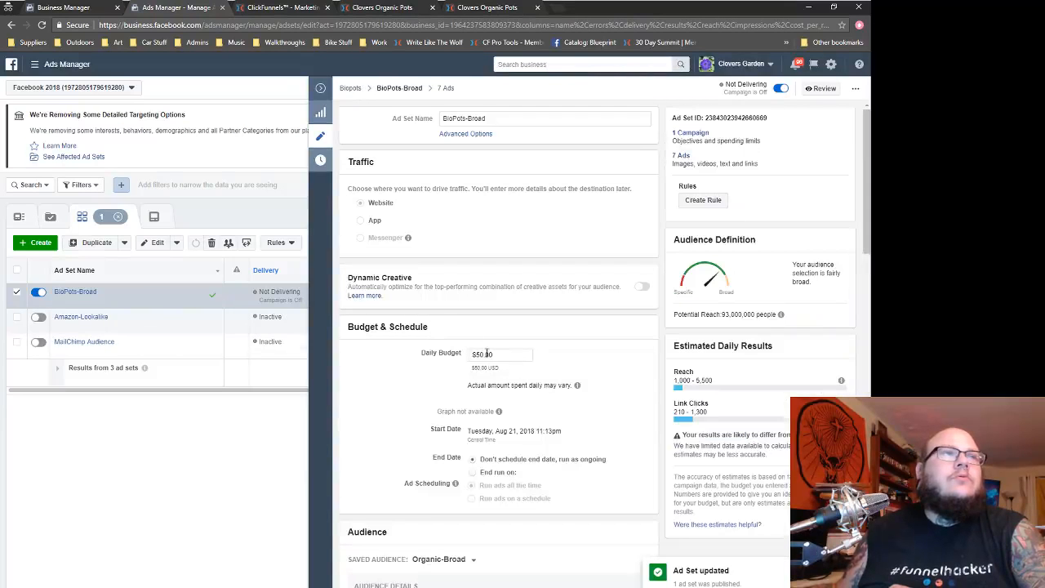
click(320, 87)
- Turn on the Veganism, Screen Time, Captain Planet, New Gardeners V2 and New Gardeners V1 ads in the BioPots-Broad ad set
click(74, 291)
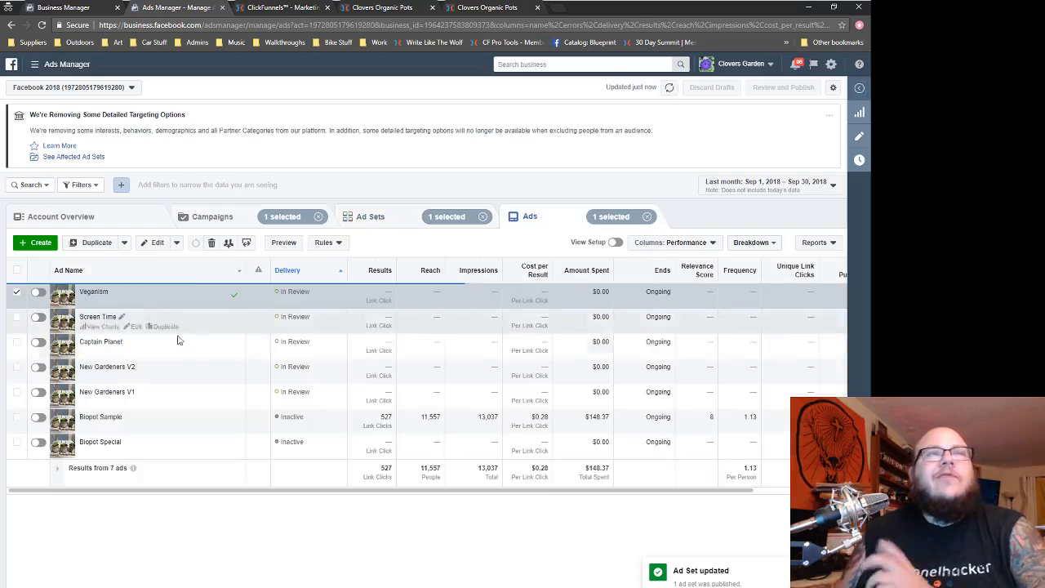
click(39, 293)
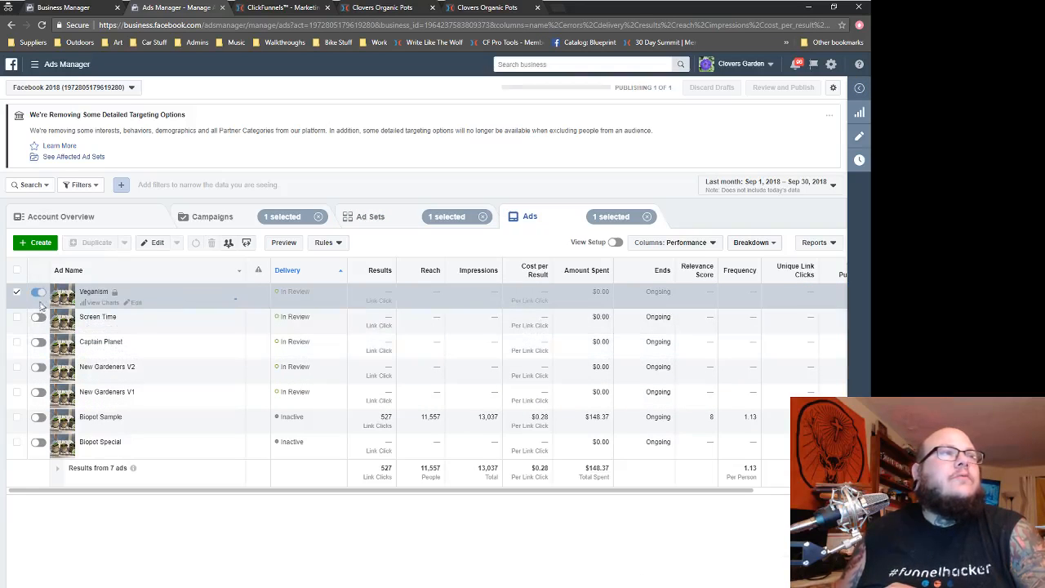
click(39, 318)
click(38, 344)
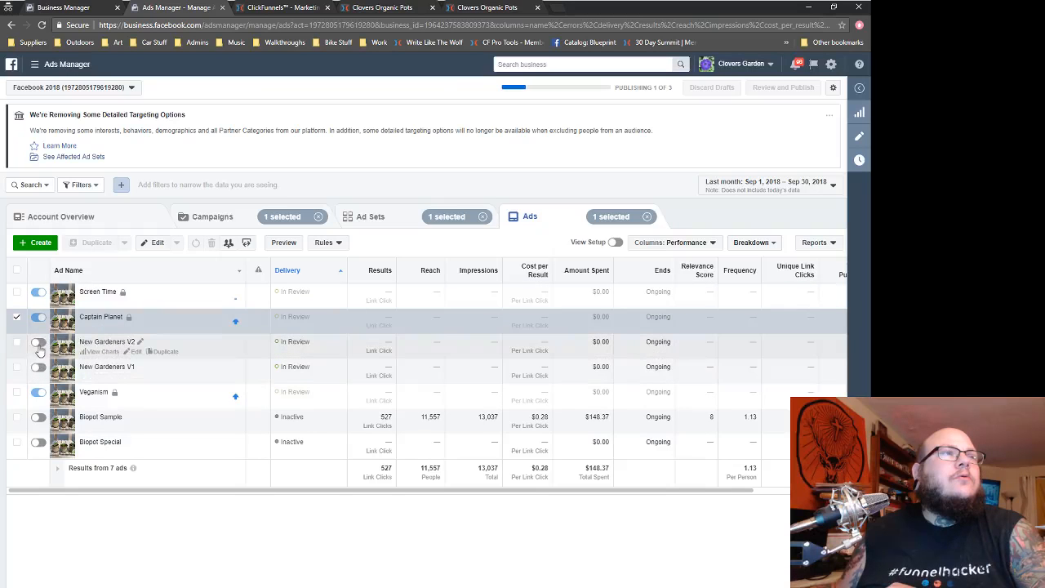
click(39, 344)
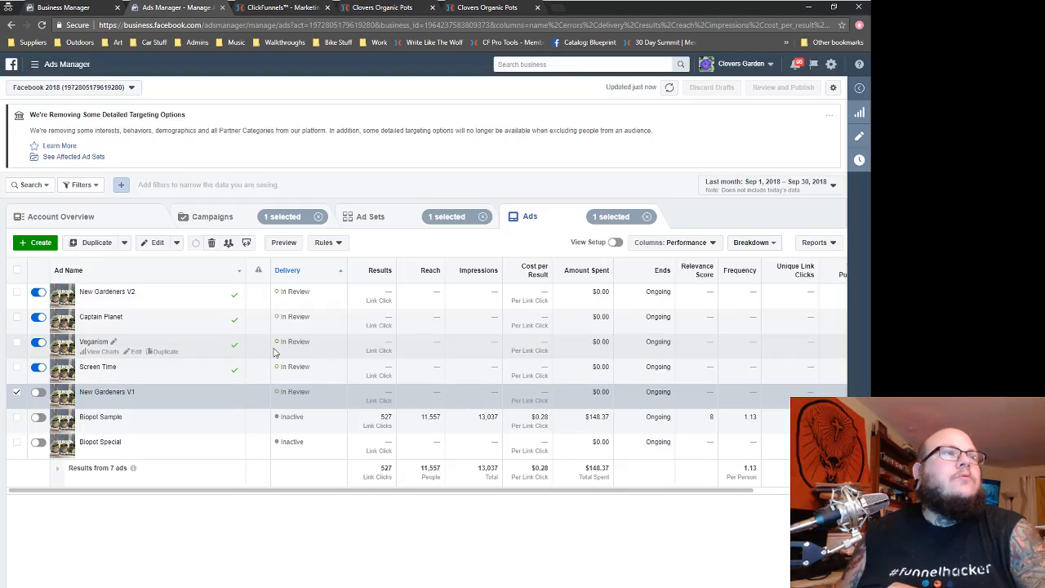
click(45, 393)
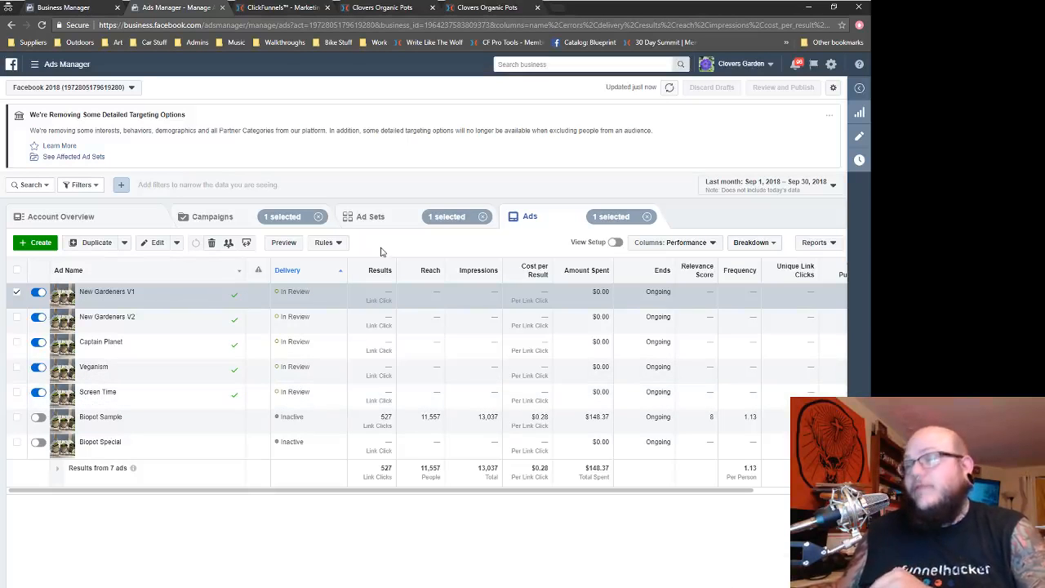
- Review the Biopots campaign in the campaign list, and compare the new-gardener and captain-planet landing pages
click(229, 221)
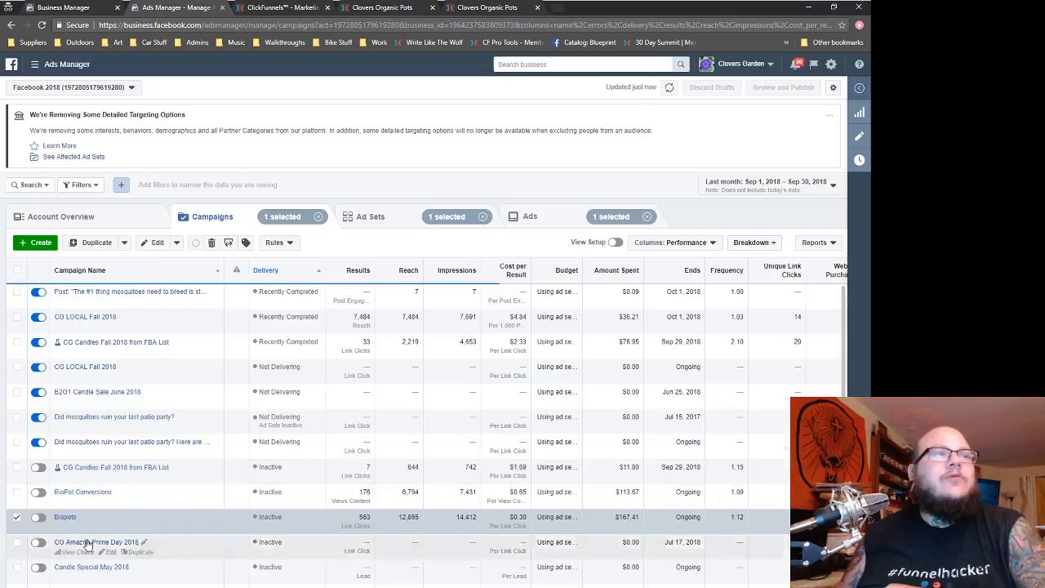
click(530, 217)
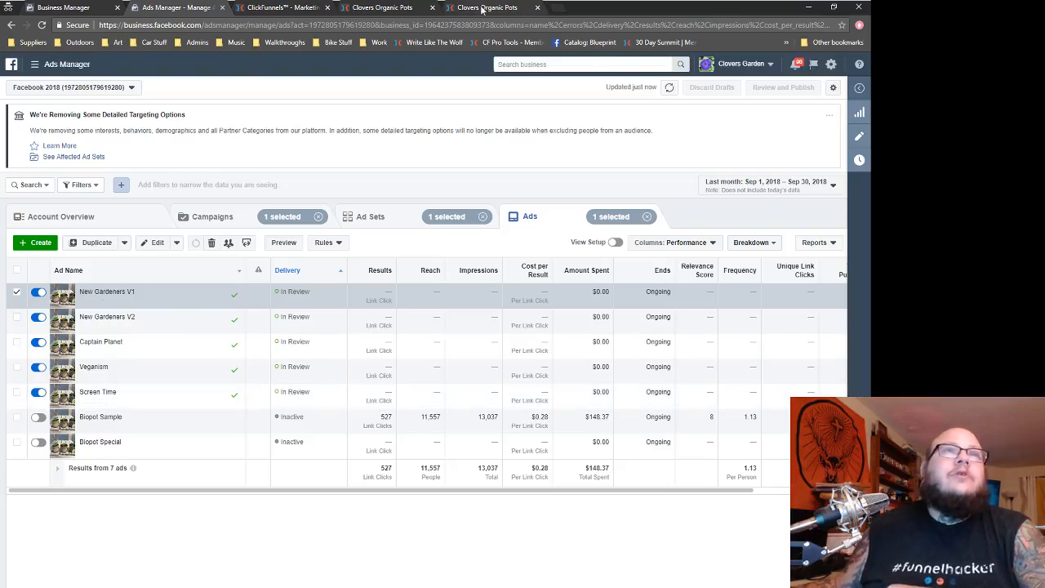
click(482, 8)
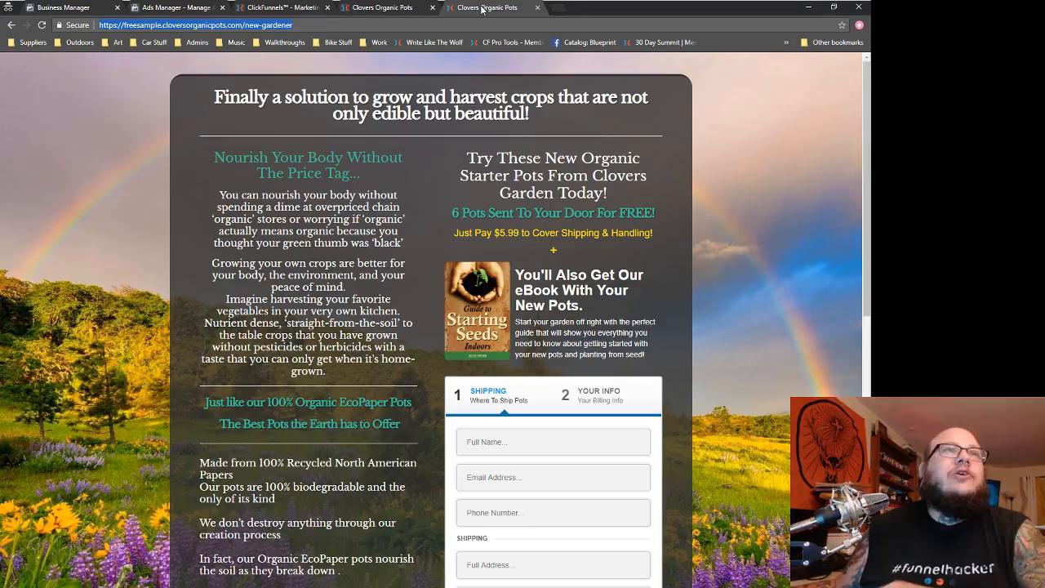
click(375, 10)
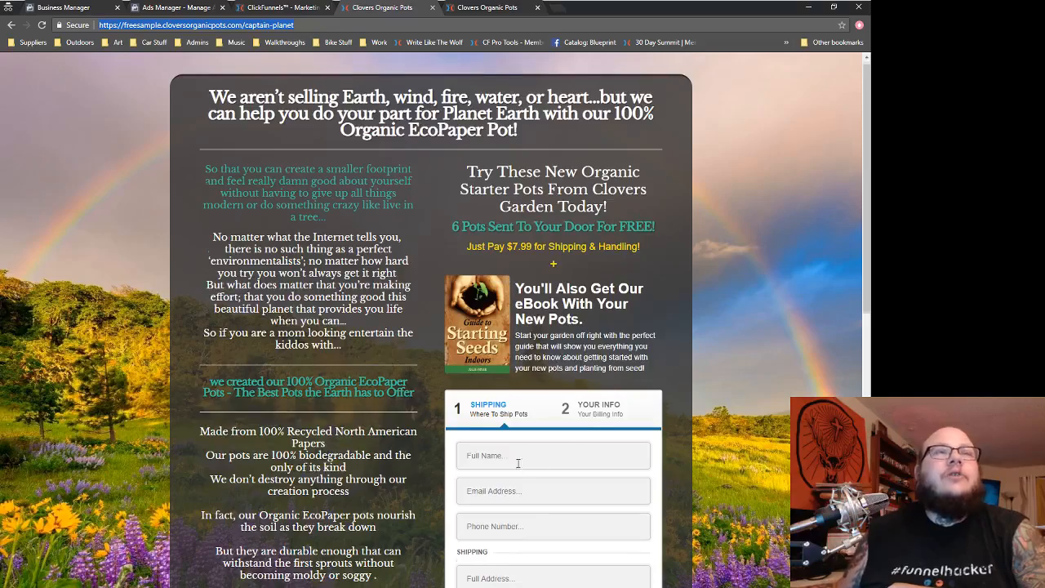
scroll(518, 463, down, 3)
scroll(382, 469, up, 3)
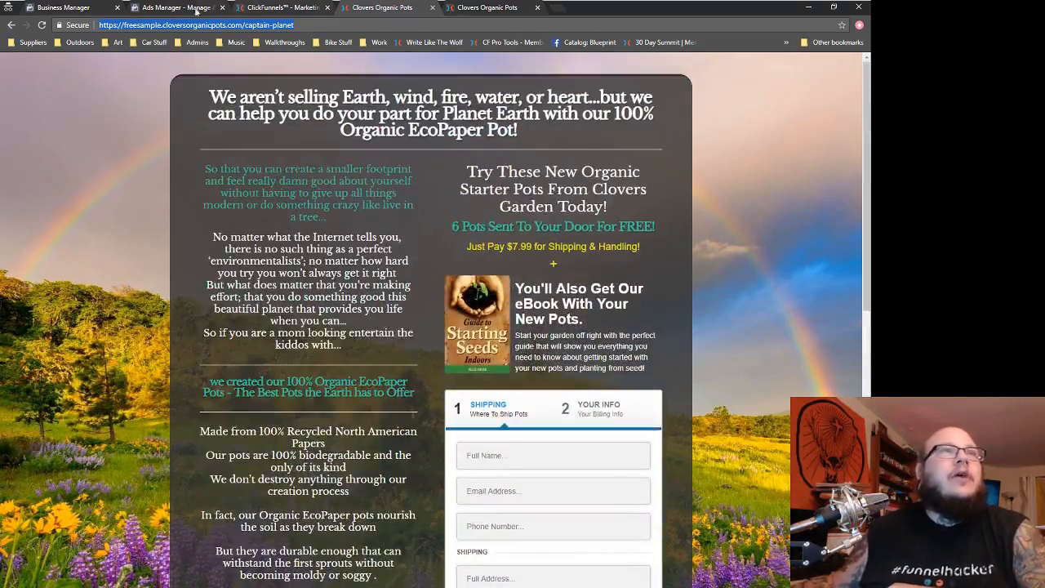
- Check the ad sets and ads in Ads Manager, and look over the captain-planet landing page again down to its order form
click(196, 10)
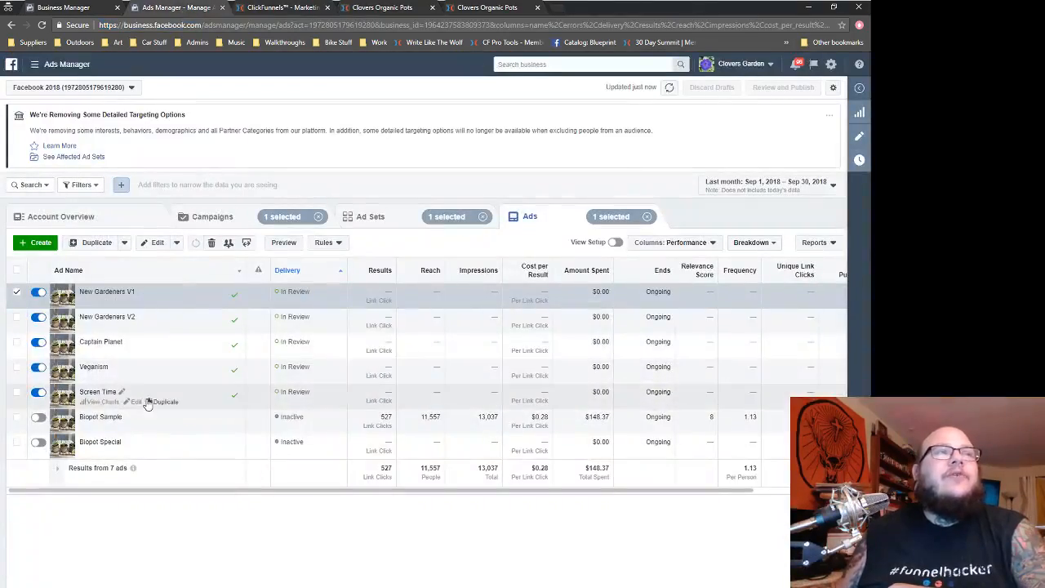
click(355, 218)
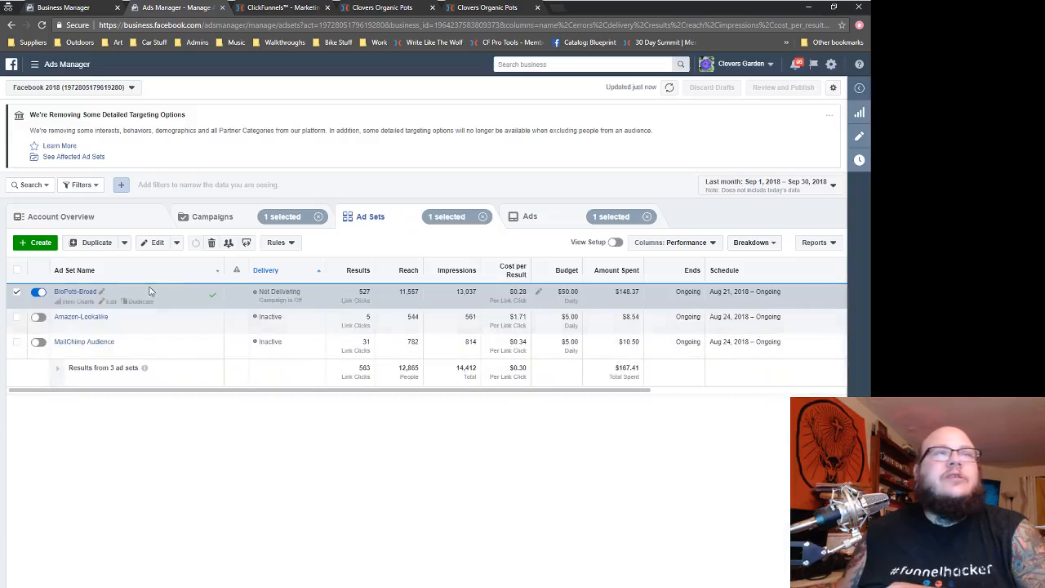
click(530, 217)
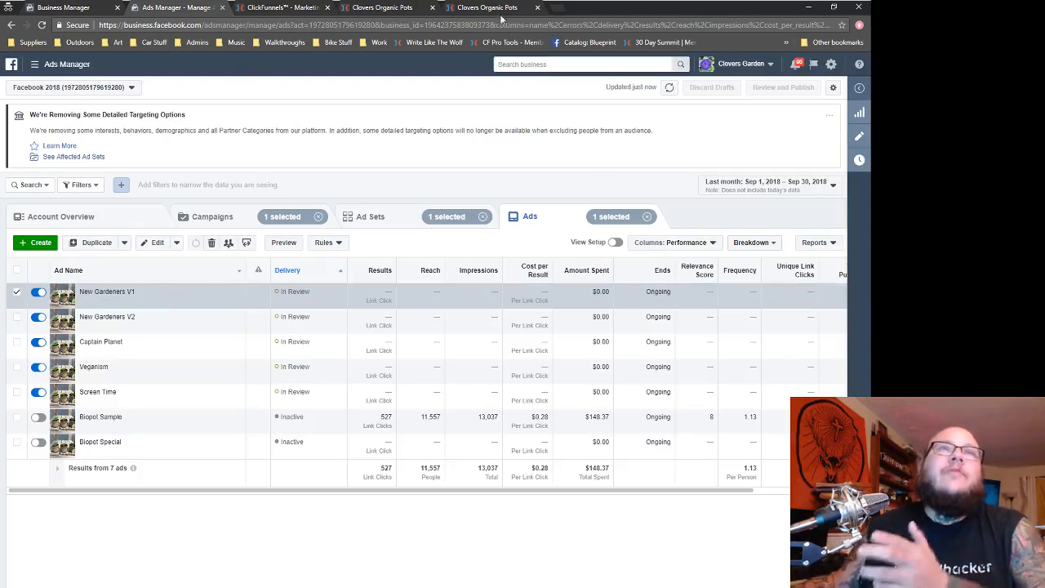
click(498, 9)
click(388, 11)
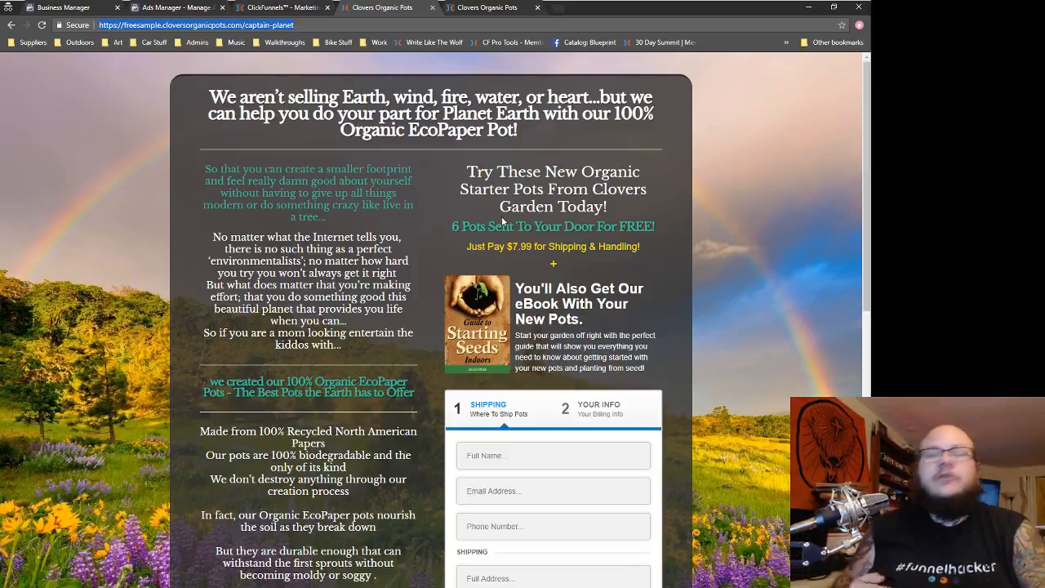
scroll(387, 220, down, 3)
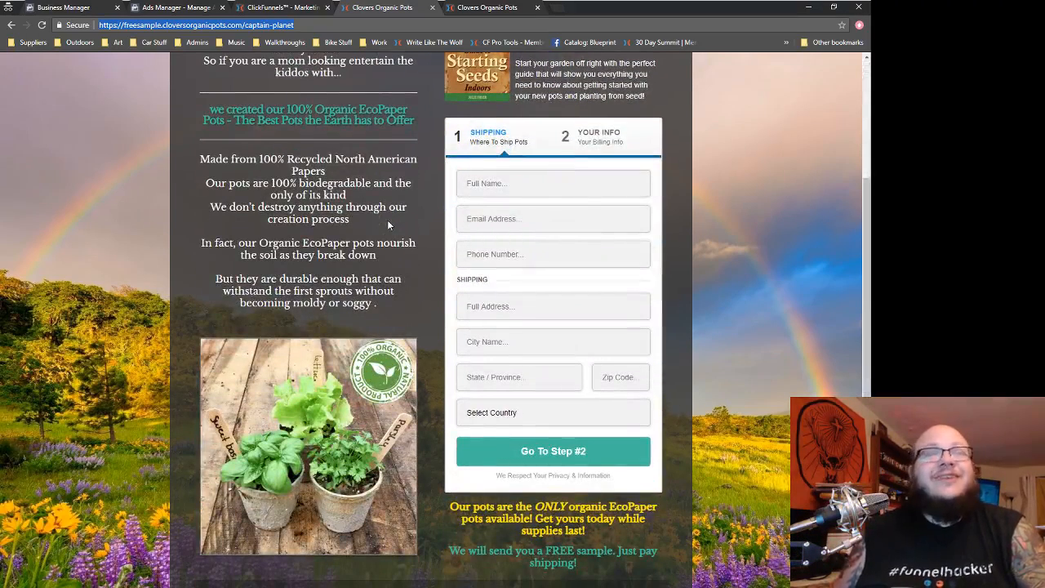
scroll(507, 278, up, 3)
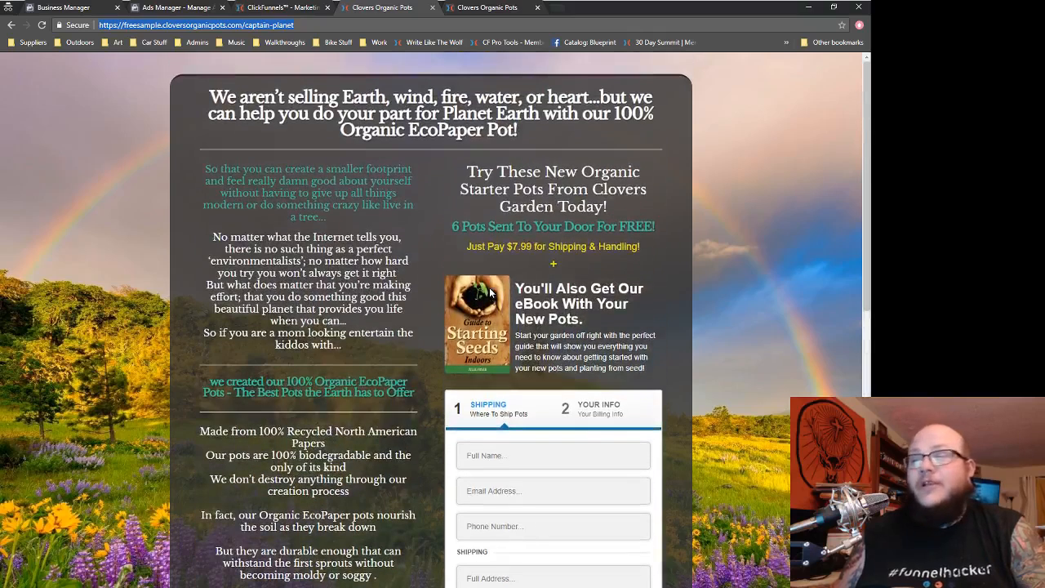